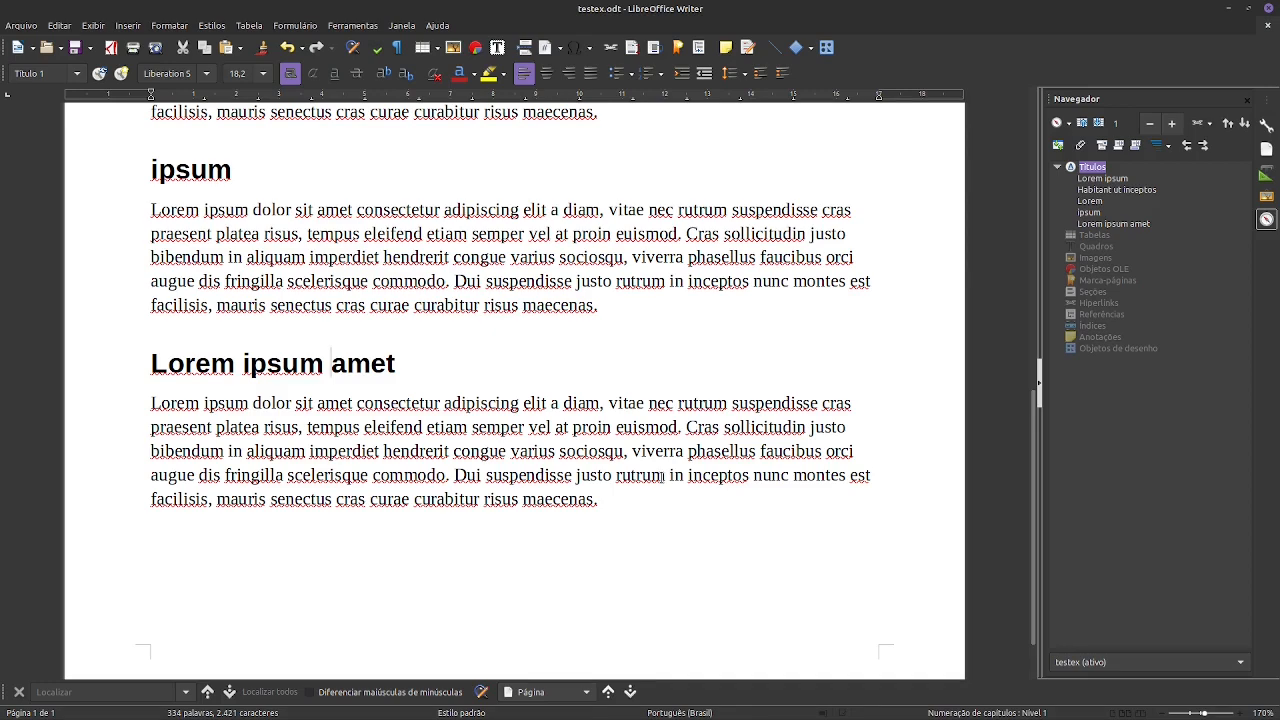
# - Open the drop-down terminal, display the pandoc help with pandoc --help, review its options, and close the terminal
pyautogui.press('F12')
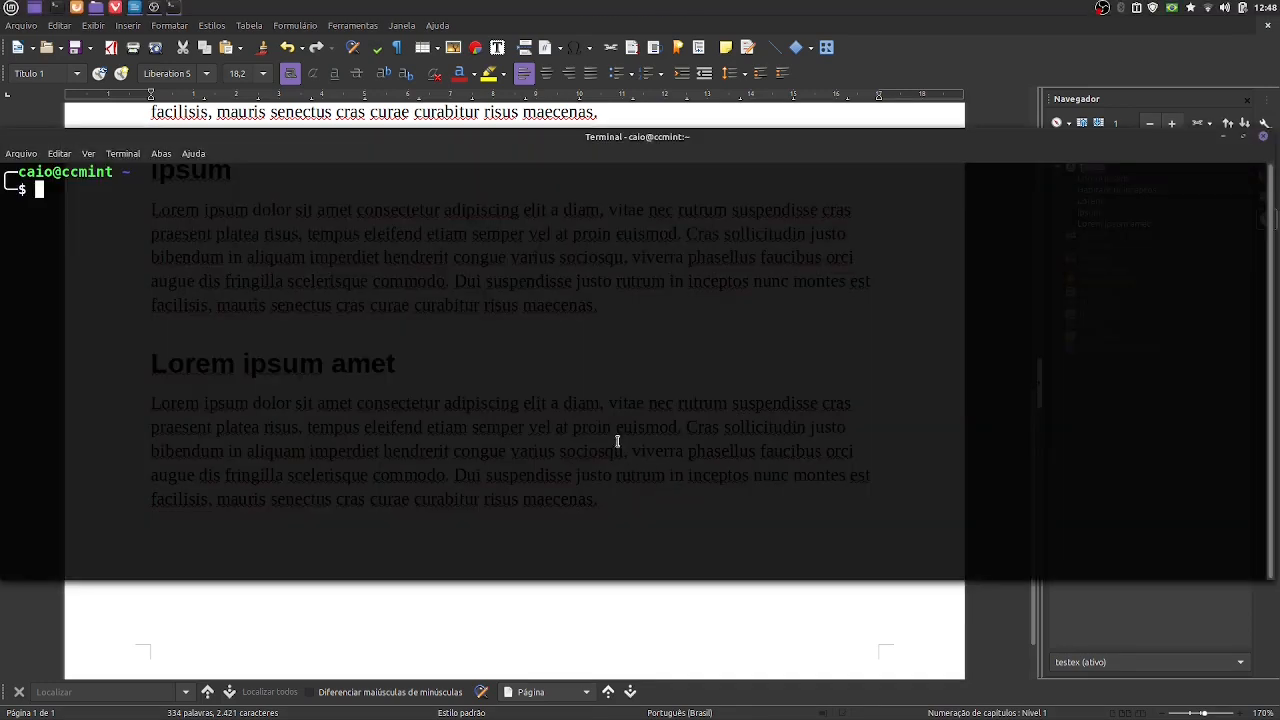
pyautogui.write('pandoc --help')
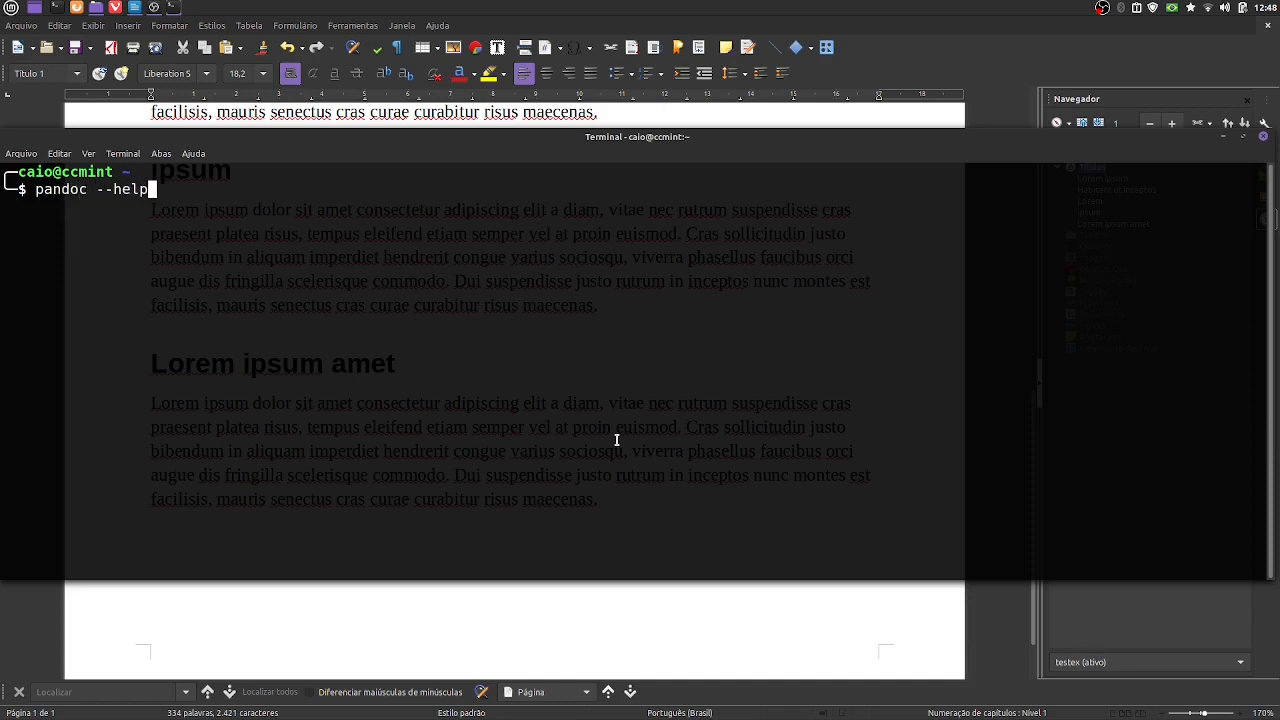
pyautogui.press('Return')
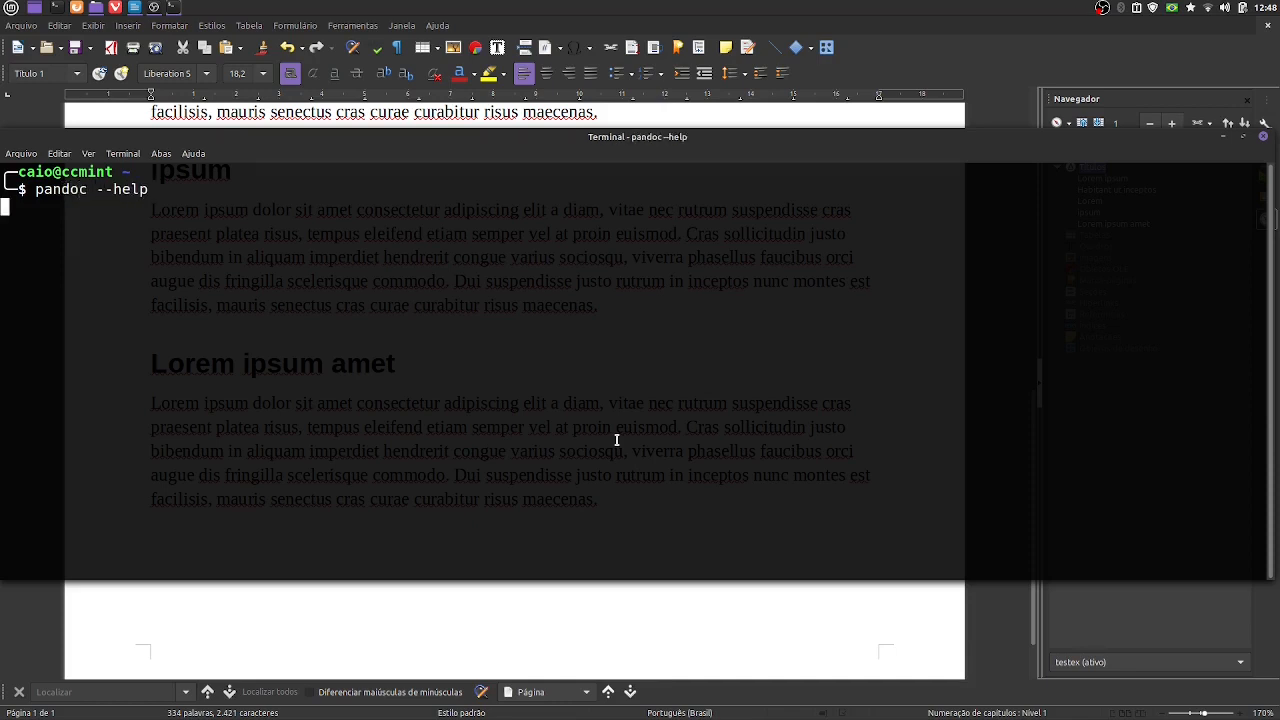
pyautogui.scroll(20, 617, 440)
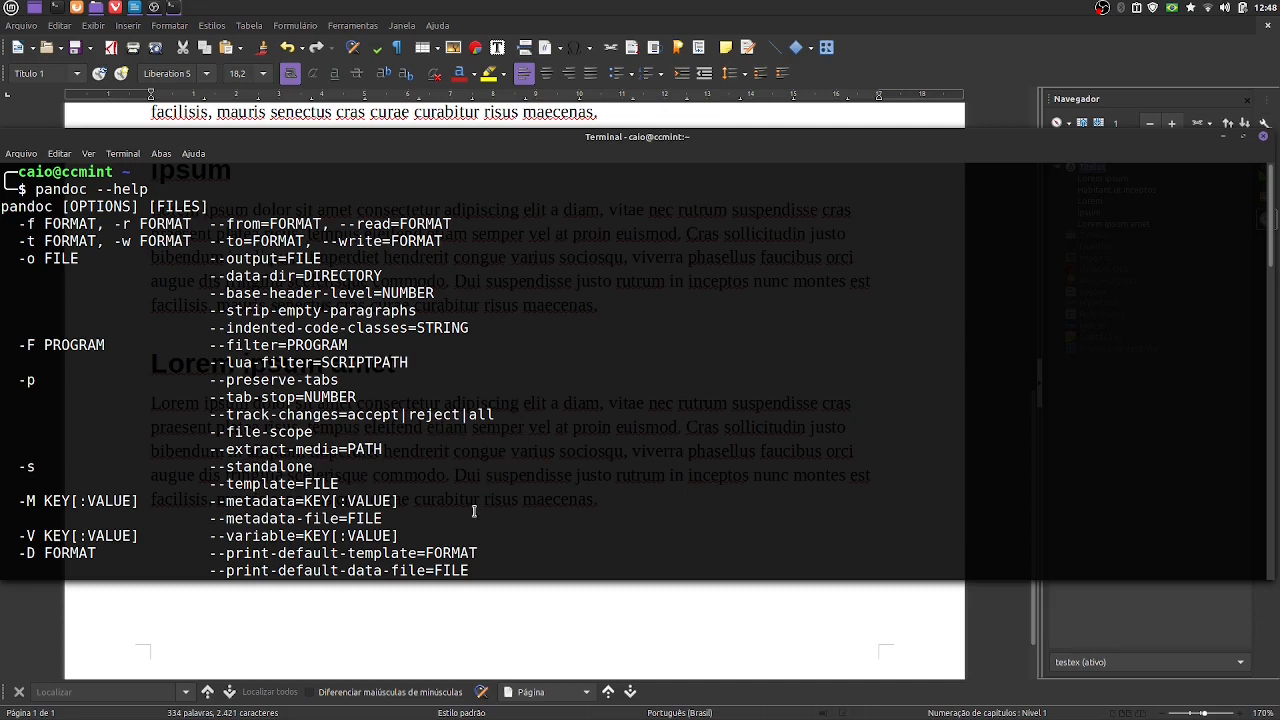
pyautogui.click(1262, 141)
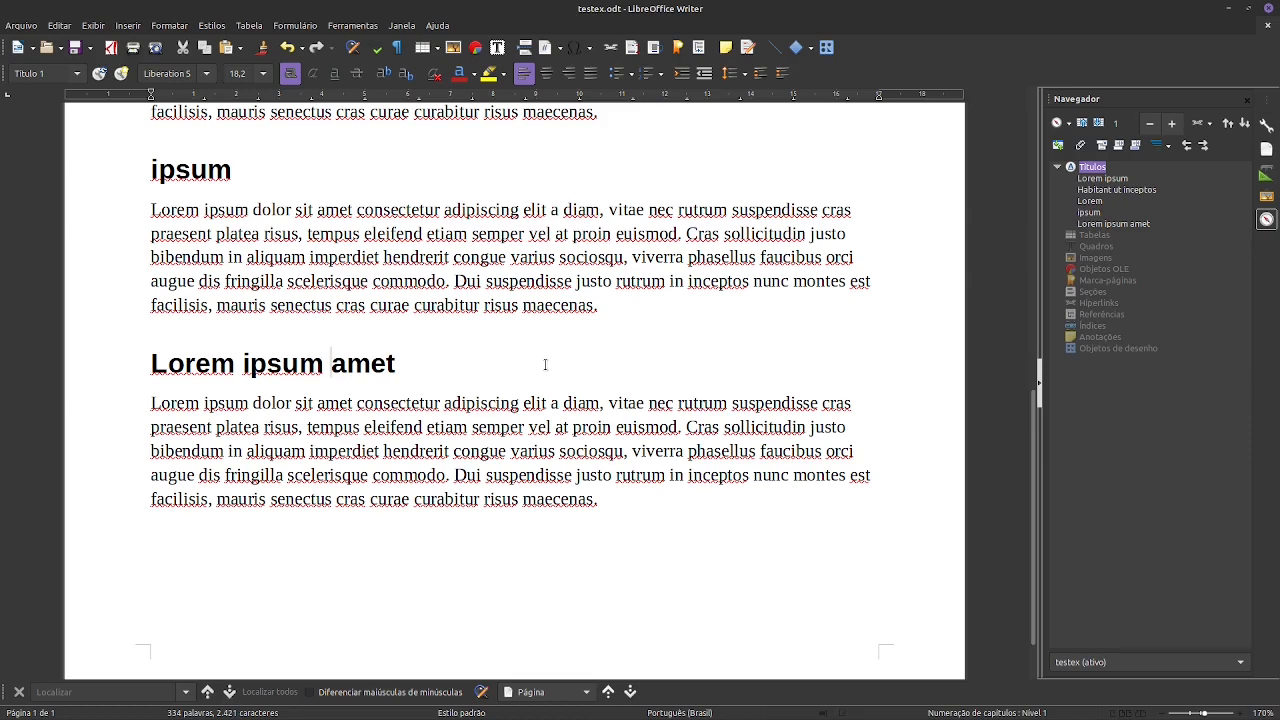
# - Review the headings and body paragraphs throughout the testex.odt document
pyautogui.scroll(3, 607, 405)
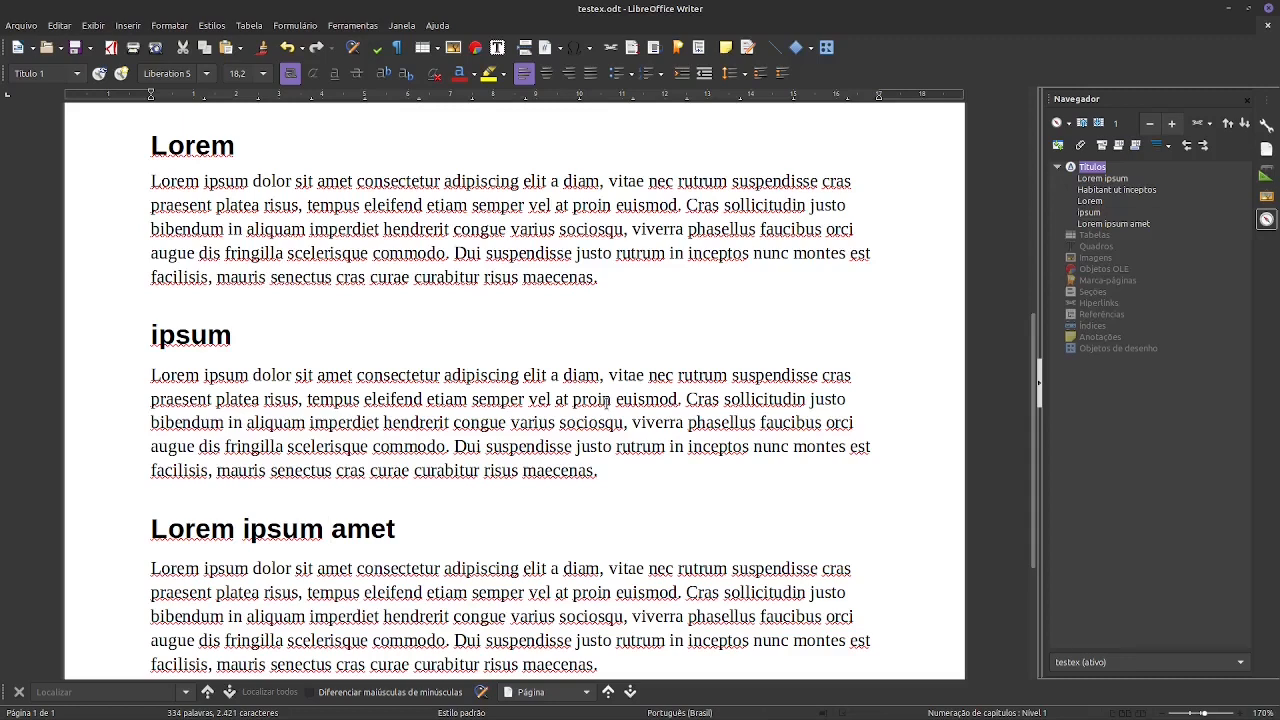
pyautogui.scroll(-2, 608, 401)
pyautogui.scroll(-1, 608, 401)
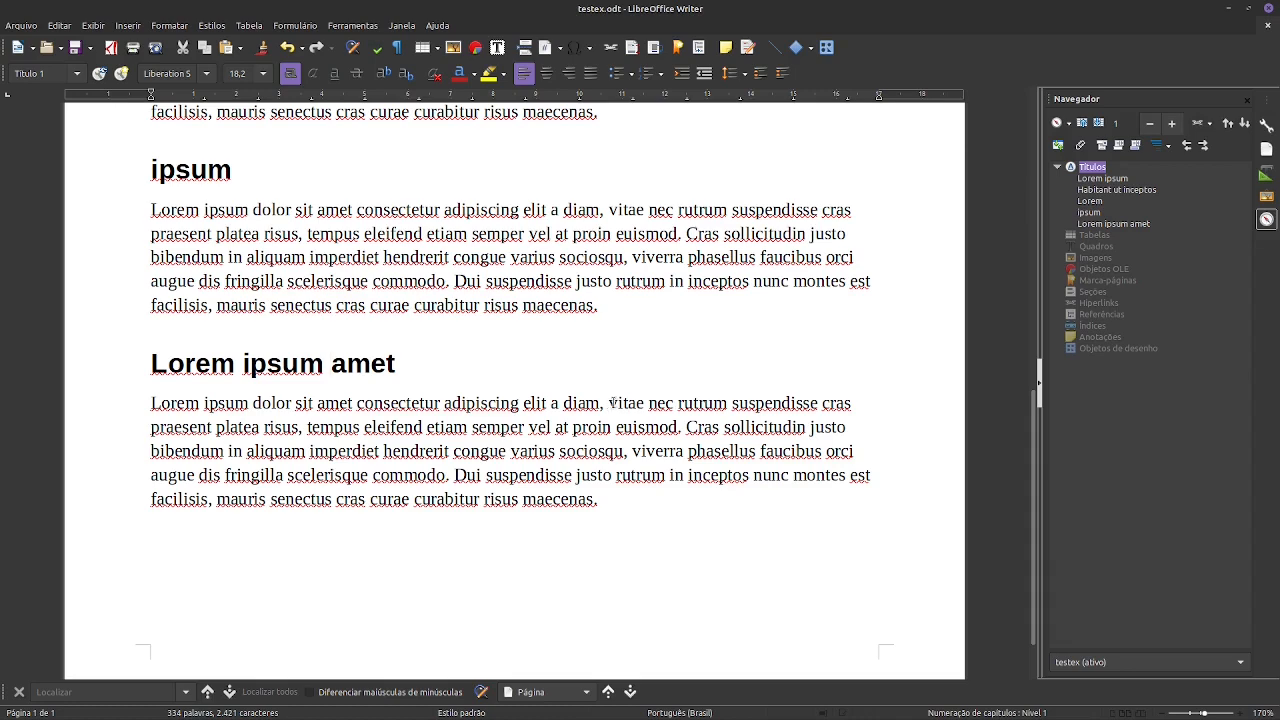
pyautogui.scroll(3, 615, 422)
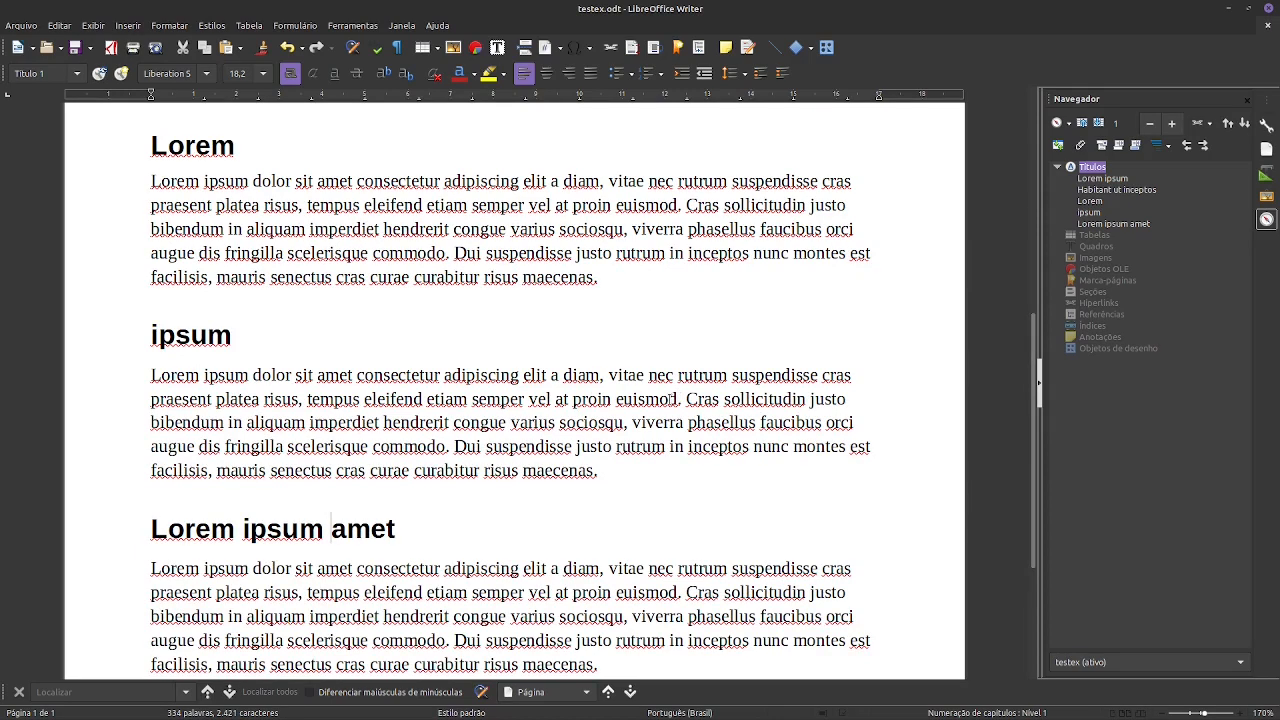
pyautogui.scroll(9, 670, 399)
pyautogui.scroll(-13, 668, 405)
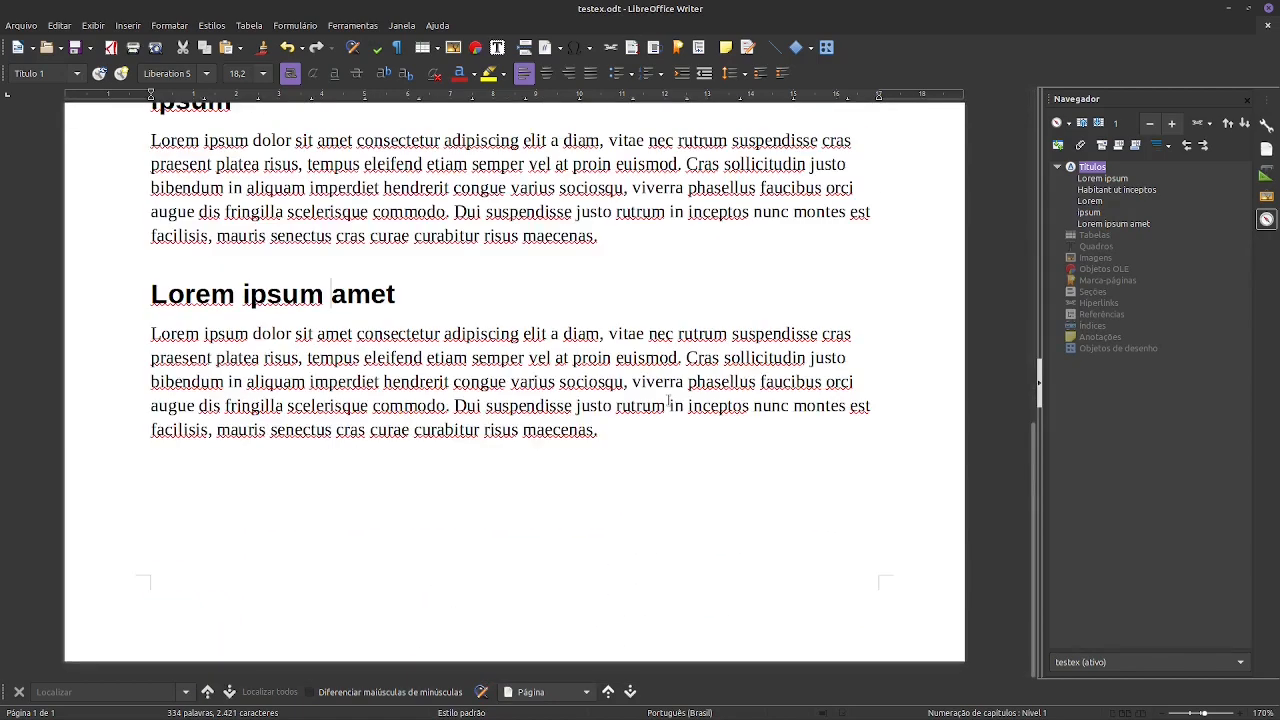
pyautogui.scroll(4, 572, 358)
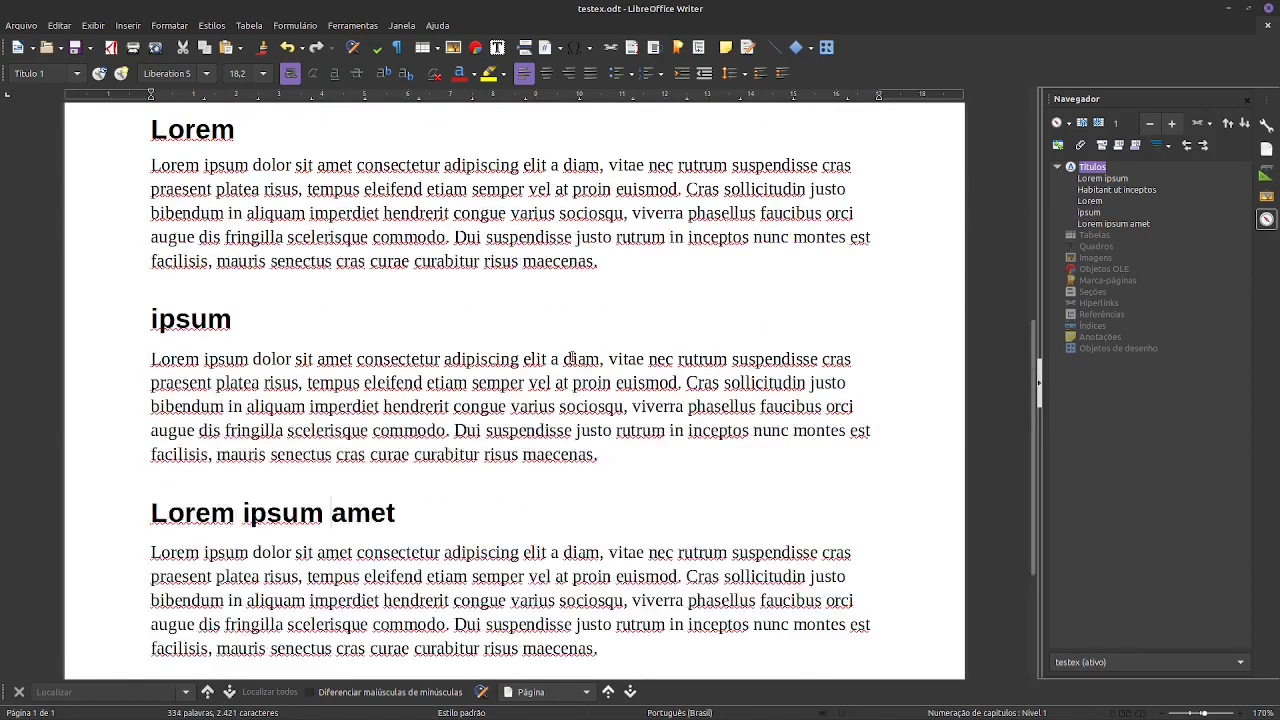
pyautogui.scroll(9, 570, 358)
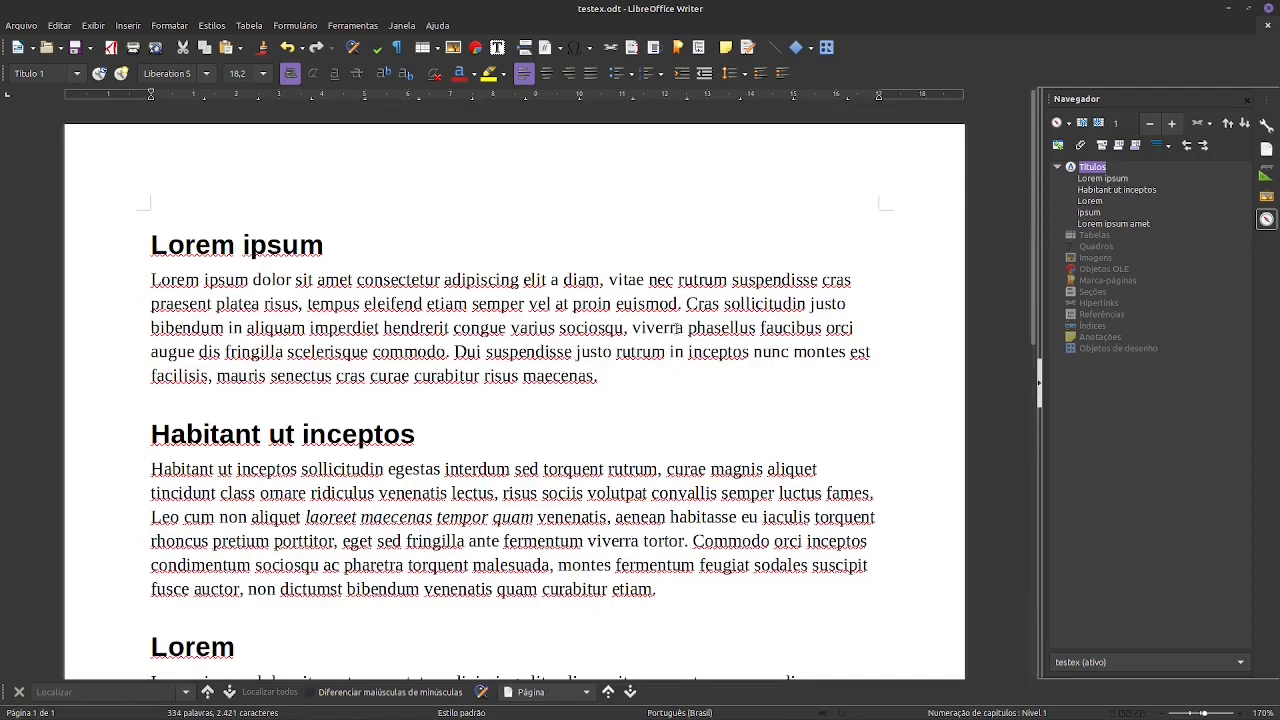
pyautogui.scroll(-12, 508, 297)
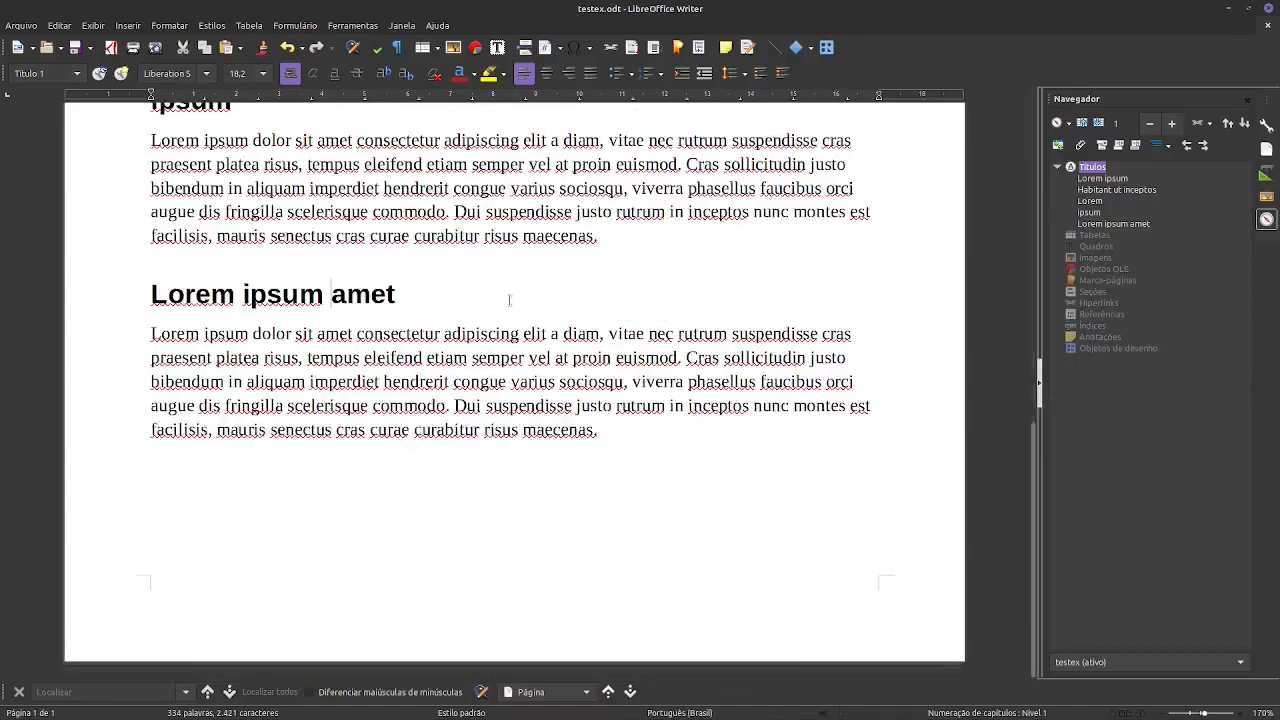
pyautogui.scroll(12, 531, 329)
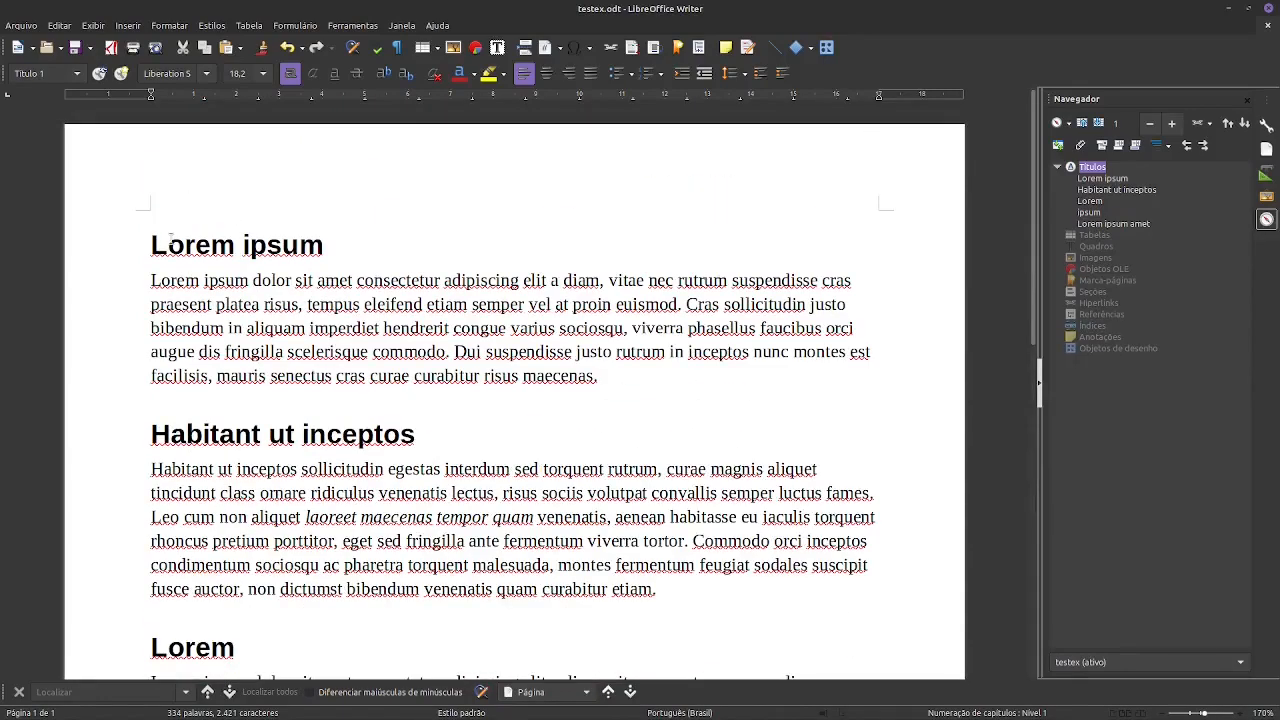
pyautogui.scroll(-10, 470, 400)
pyautogui.scroll(5, 470, 405)
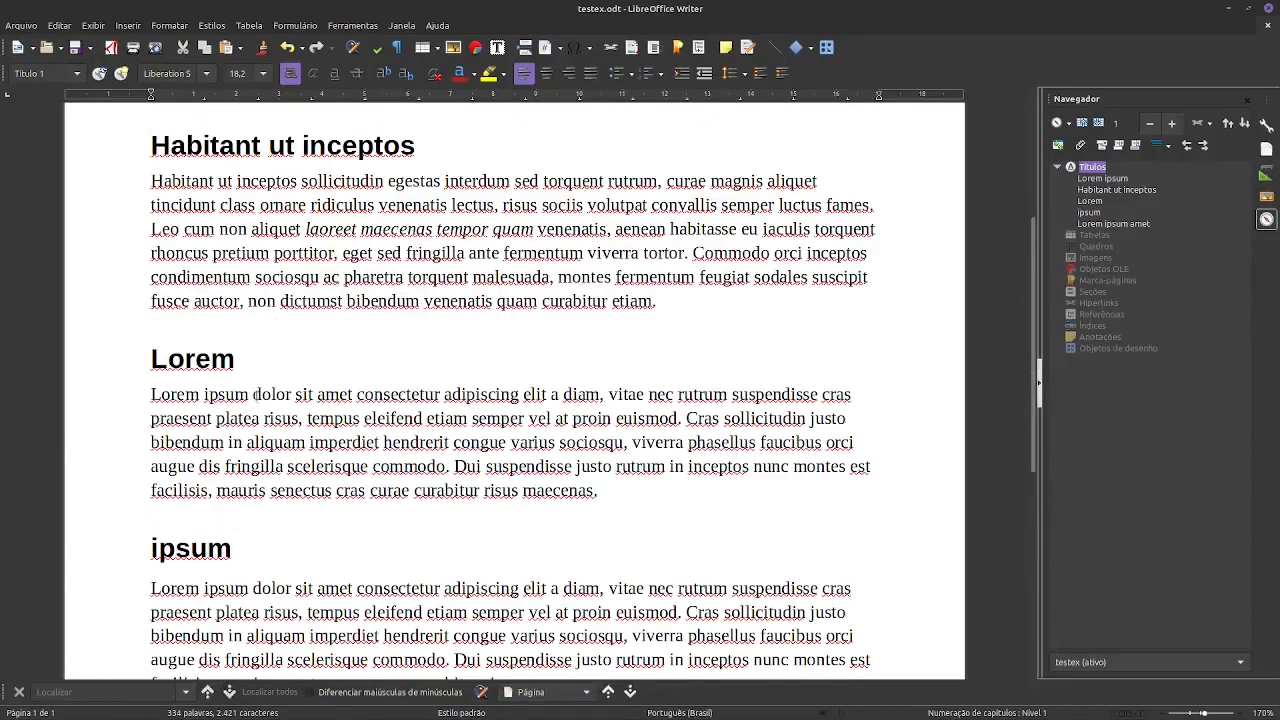
# - Duplicate the Lorem section, heading and paragraph, directly below the original
pyautogui.doubleClick(195, 362)
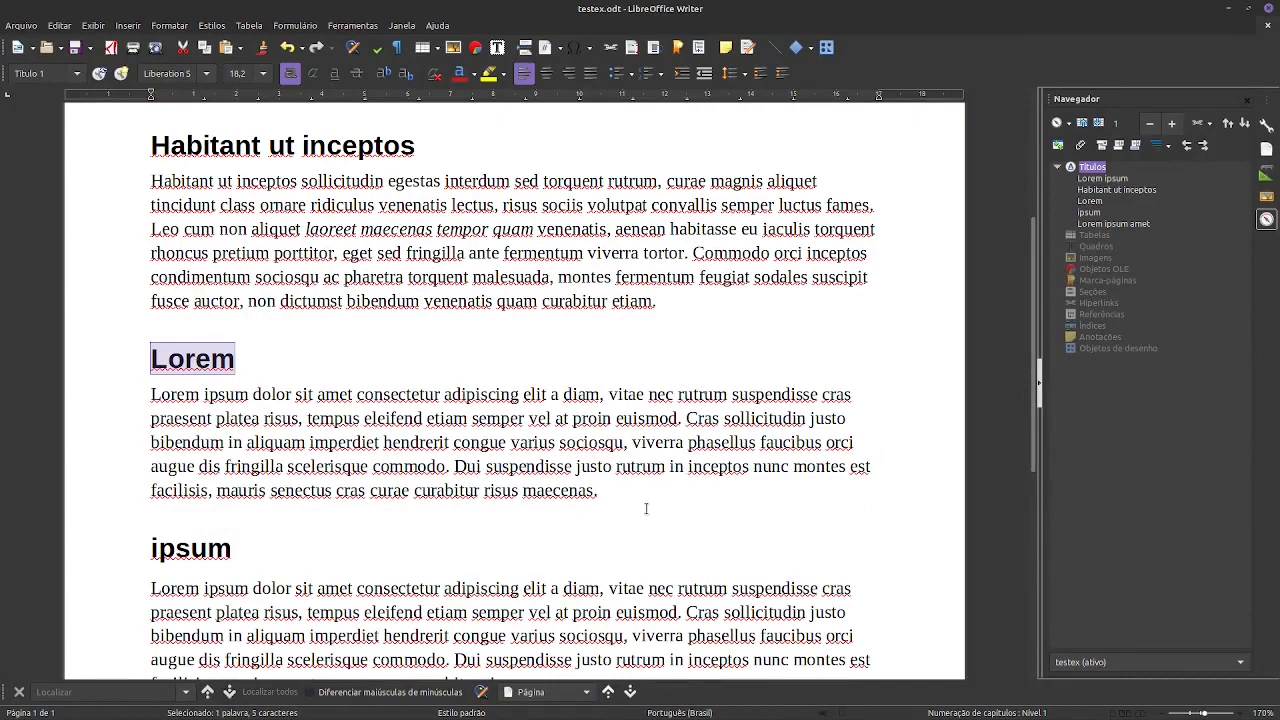
pyautogui.moveTo(630, 495); pyautogui.dragTo(51, 317)
pyautogui.hotkey('ctrl', 'c')
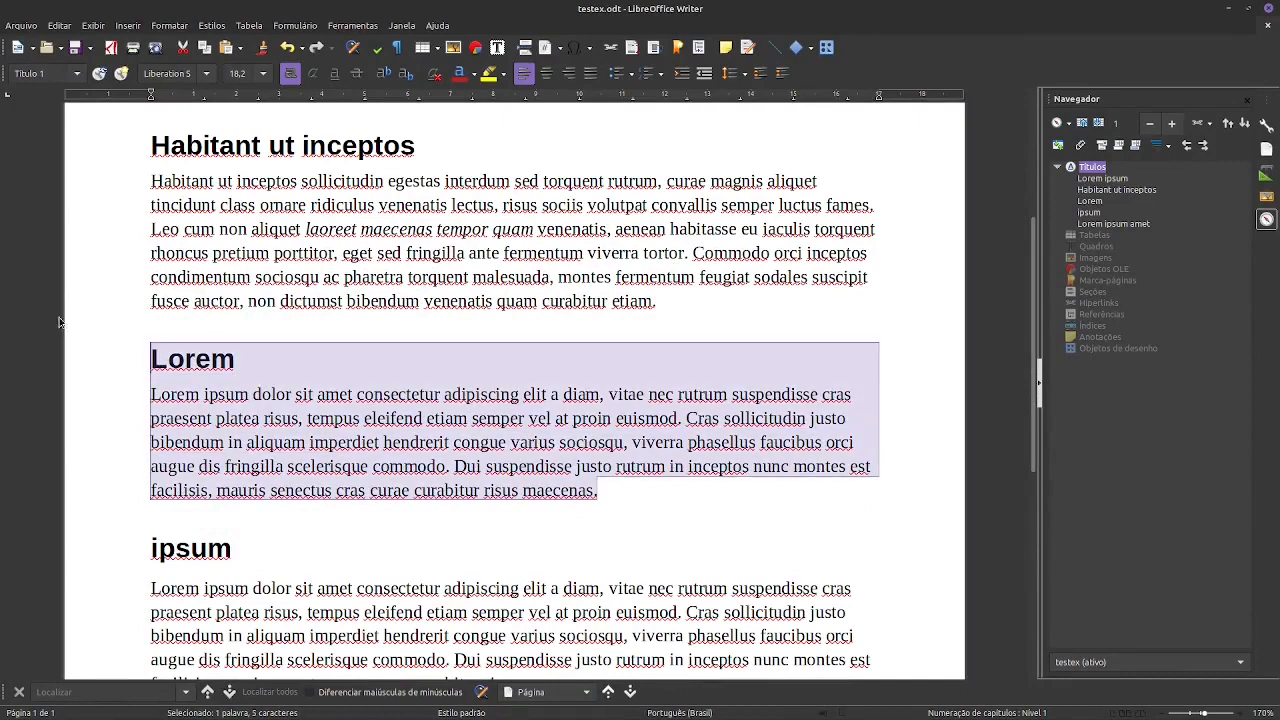
pyautogui.click(631, 491)
pyautogui.press('Return')
pyautogui.hotkey('ctrl', 'v')
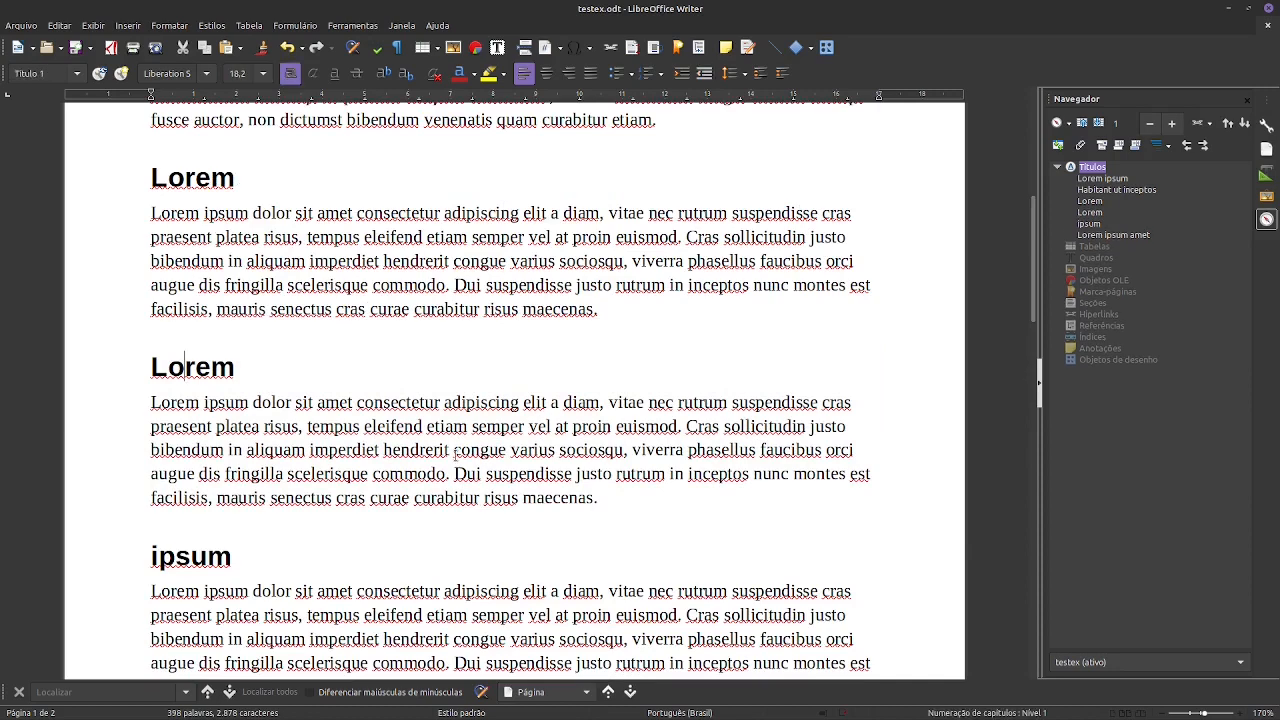
# - Apply the Título 2 style to the duplicated Lorem heading and rename it Lorem 2
pyautogui.hotkey('ctrl', '2')
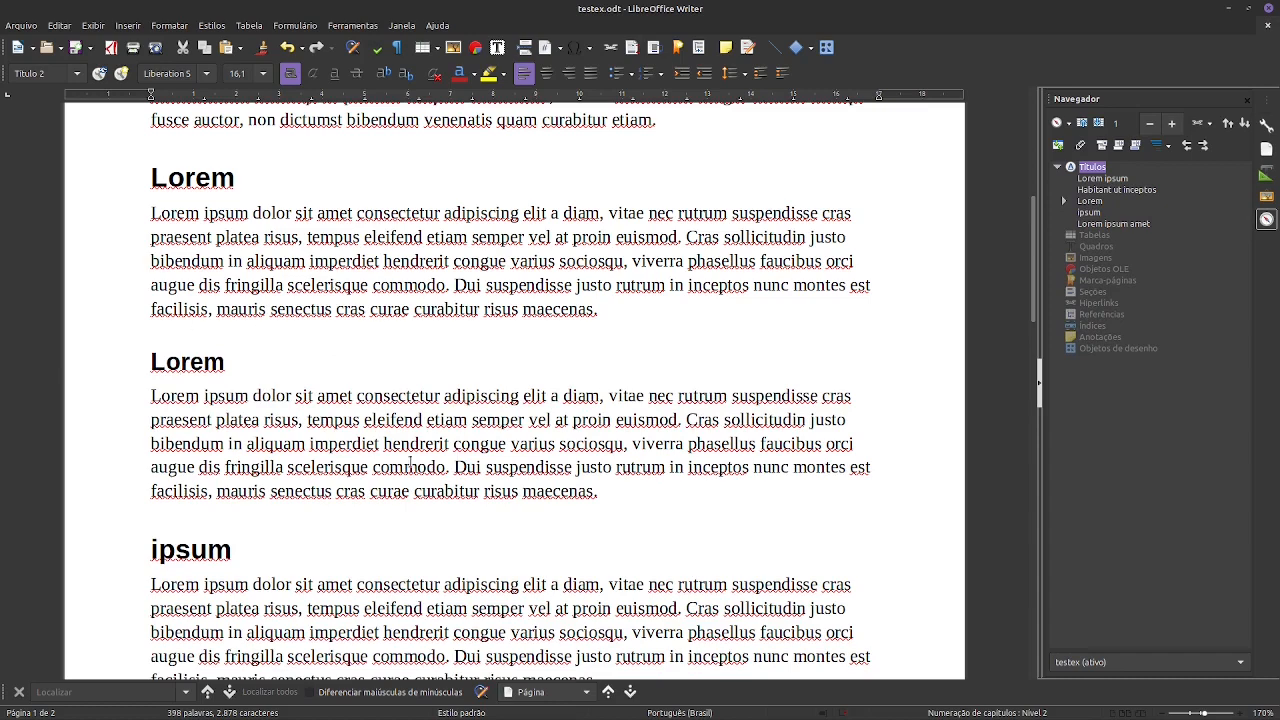
pyautogui.press('End')
pyautogui.write('2')
# - Duplicate the Lorem 2 section, heading and paragraph, directly below itself
pyautogui.moveTo(605, 492); pyautogui.dragTo(37, 354)
pyautogui.hotkey('ctrl', 'c')
pyautogui.click(616, 494)
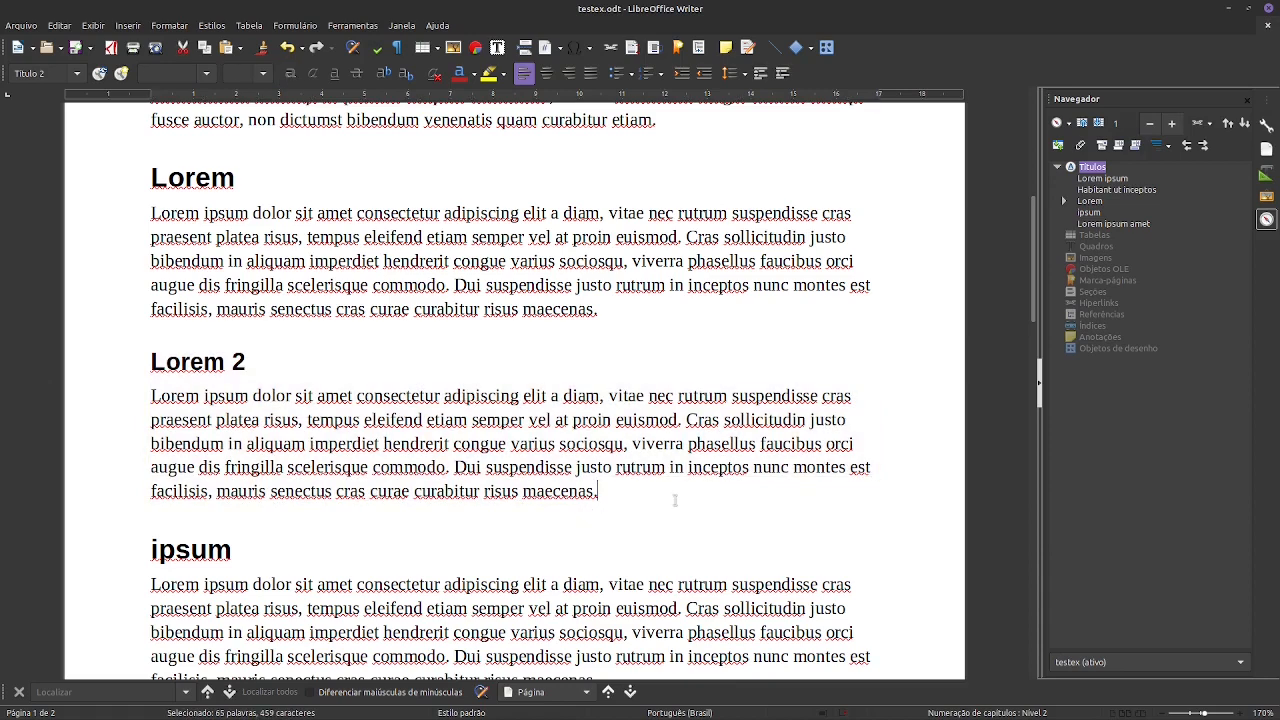
pyautogui.press('Return')
pyautogui.hotkey('ctrl', 'v')
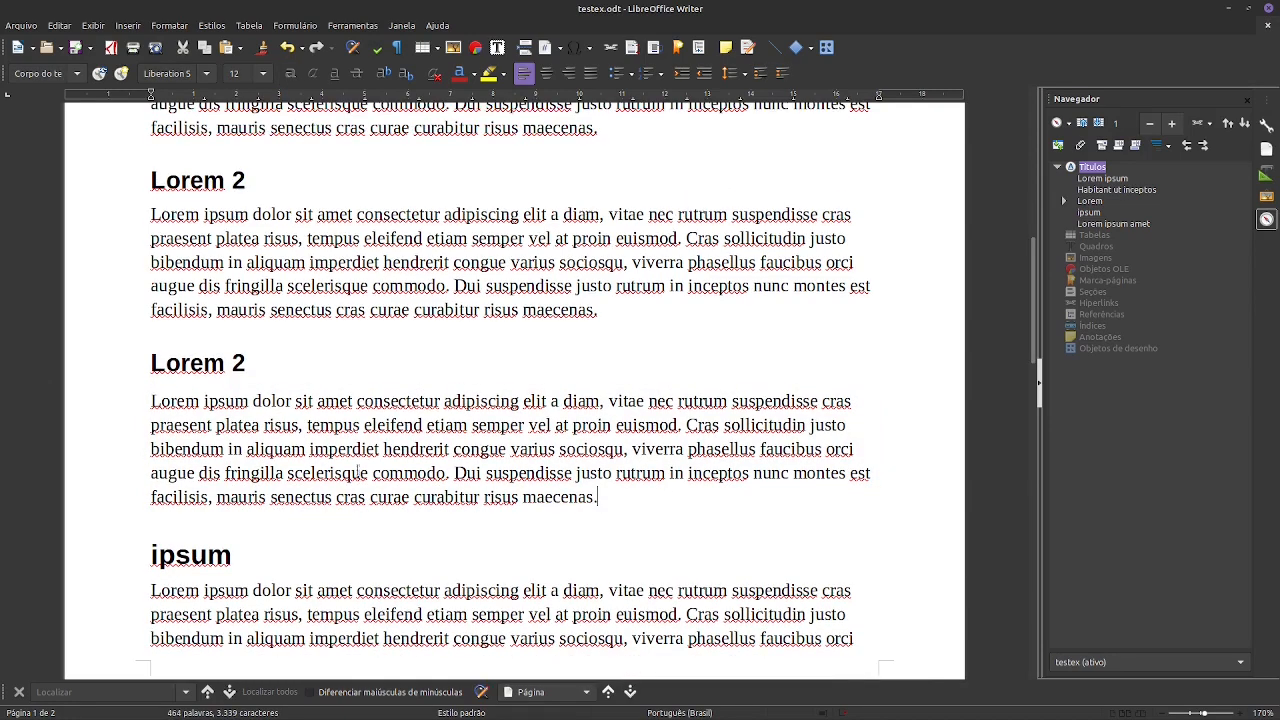
# - Make the second Lorem 2 heading a Título 3 named Lorem 3, and expand the Lorem and Lorem 2 entries in the heading outline
pyautogui.click(251, 370)
pyautogui.press('BackSpace')
pyautogui.write('3')
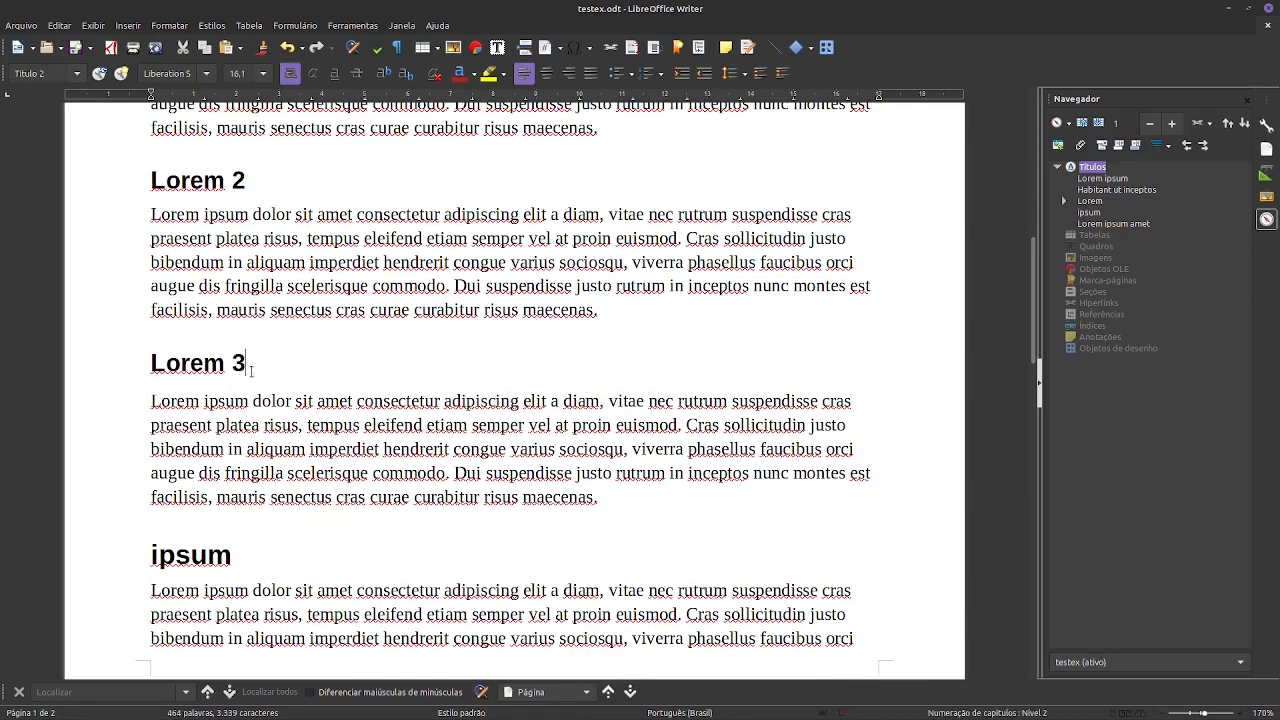
pyautogui.hotkey('ctrl', '3')
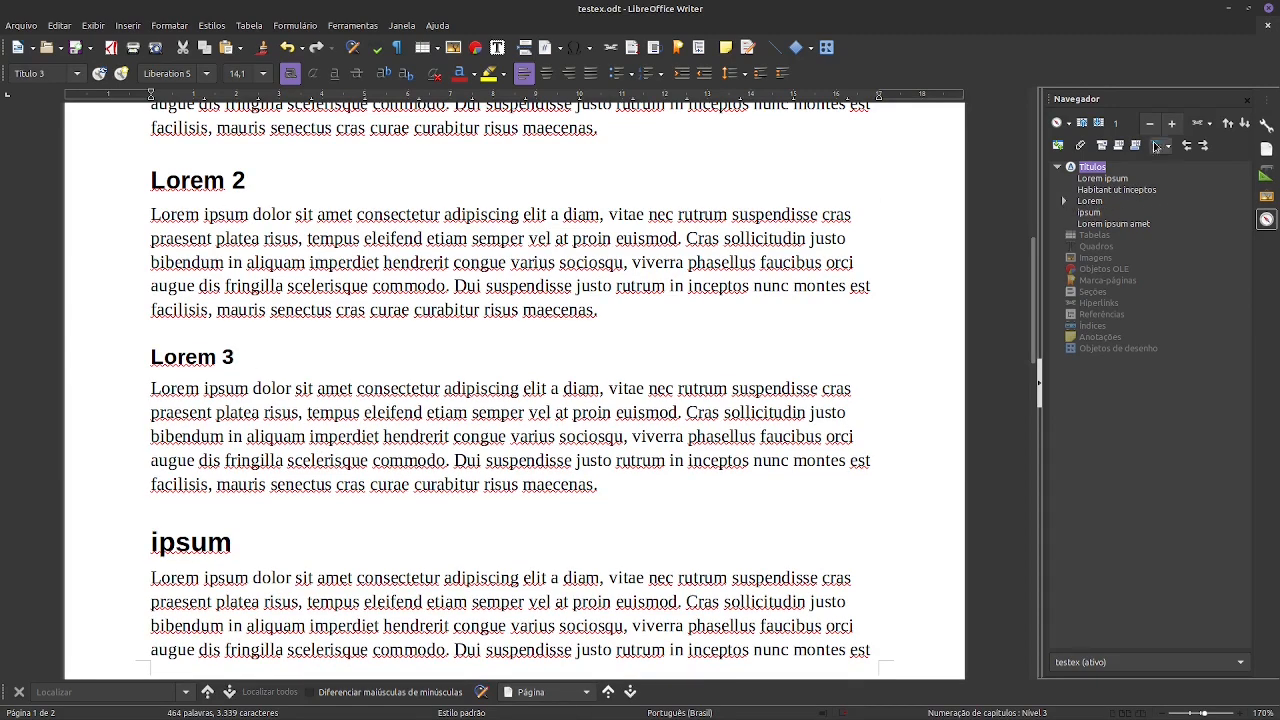
pyautogui.click(1064, 201)
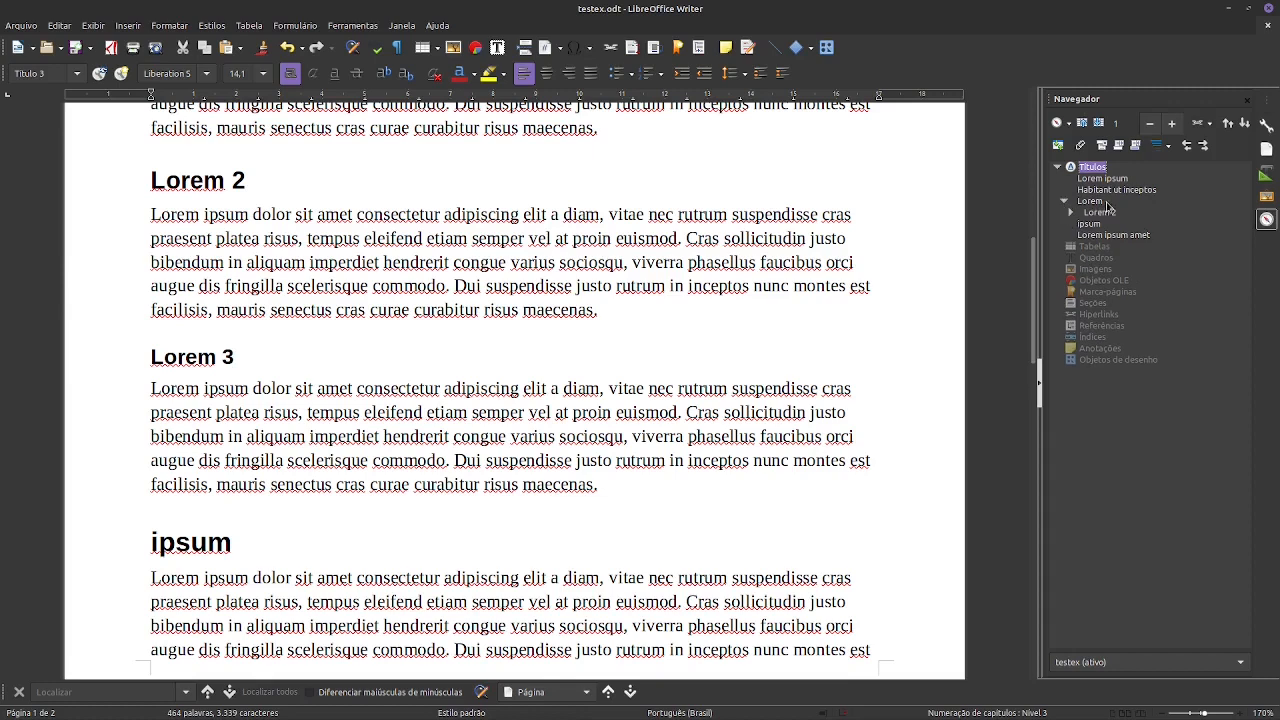
pyautogui.click(1069, 213)
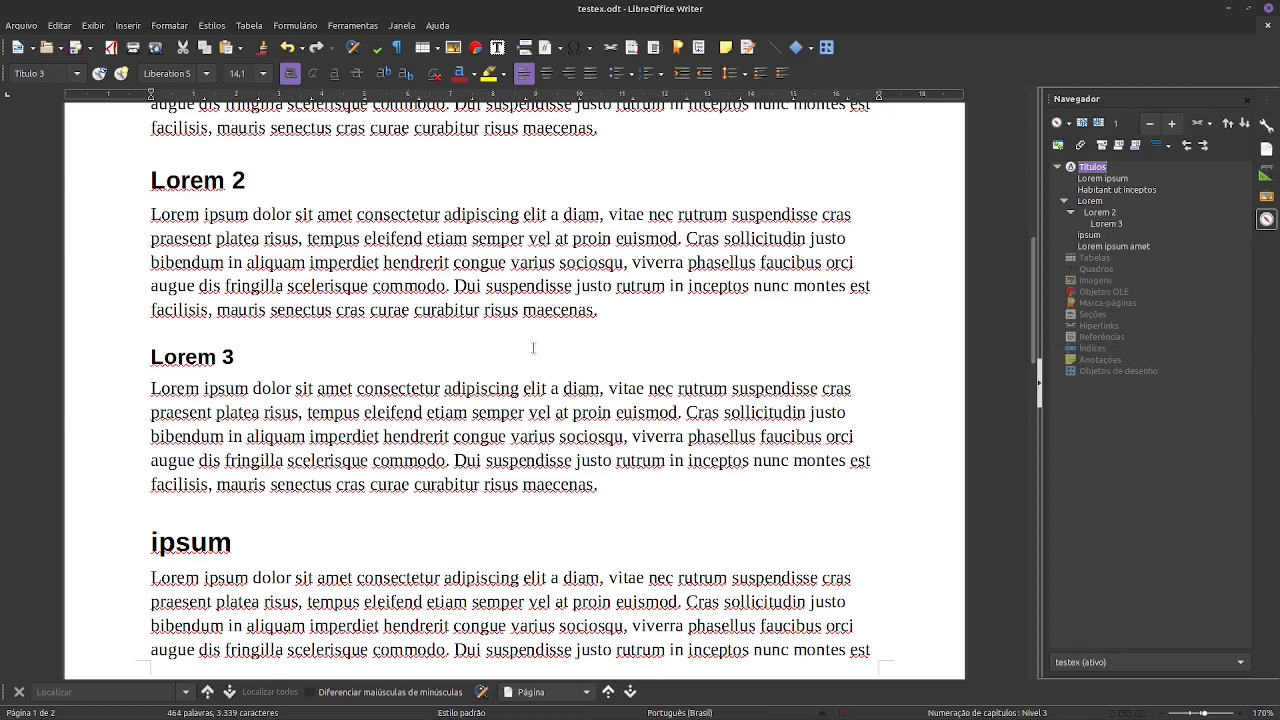
# - Duplicate the Lorem ipsum amet section, heading and paragraph, at the end of the document
pyautogui.scroll(-10, 525, 352)
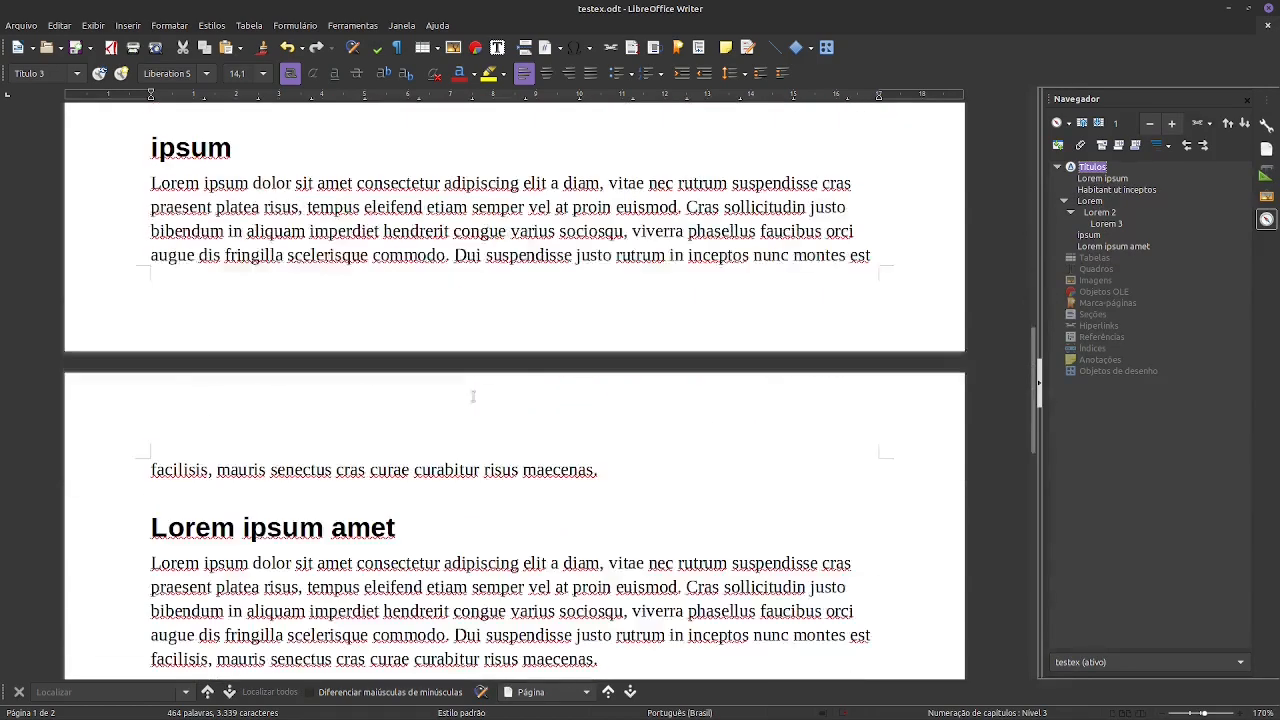
pyautogui.moveTo(628, 379); pyautogui.dragTo(46, 233)
pyautogui.hotkey('ctrl', 'c')
pyautogui.click(633, 372)
pyautogui.press('Return')
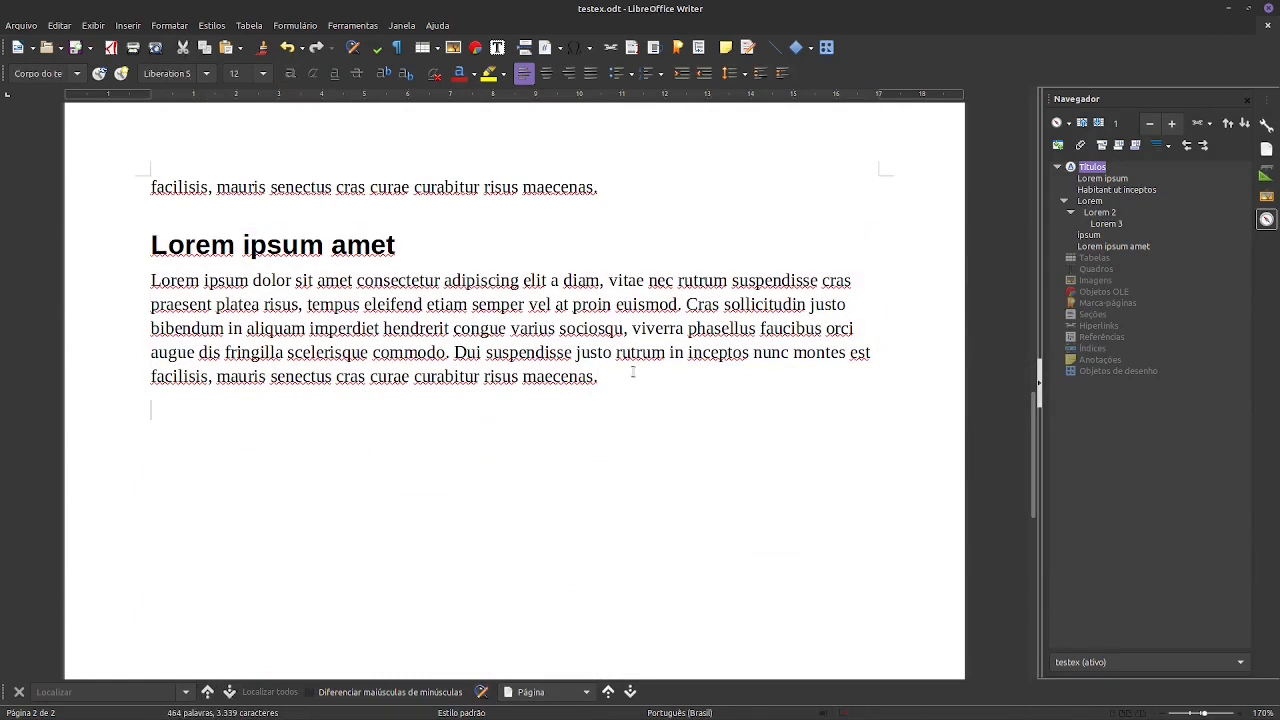
pyautogui.hotkey('ctrl', 'v')
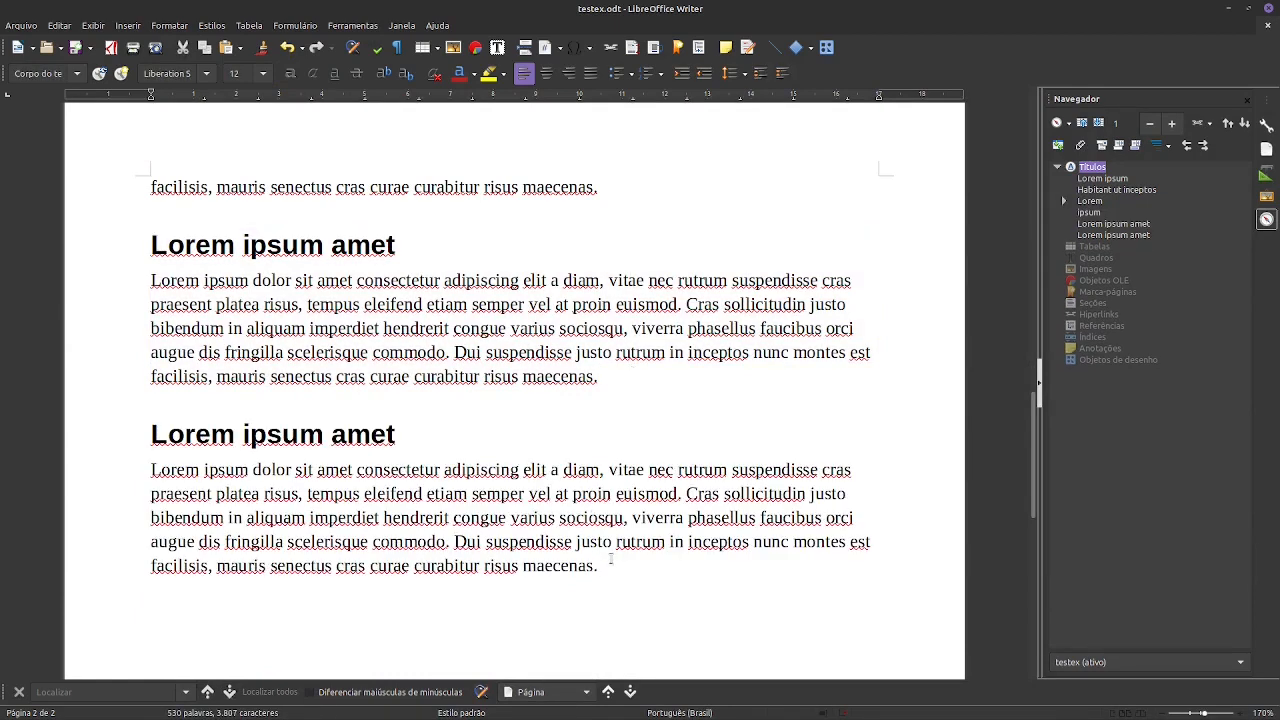
# - Copy the body paragraph of the last section and paste it three more times below as separate paragraphs
pyautogui.moveTo(610, 562); pyautogui.dragTo(72, 465)
pyautogui.hotkey('ctrl', 'c')
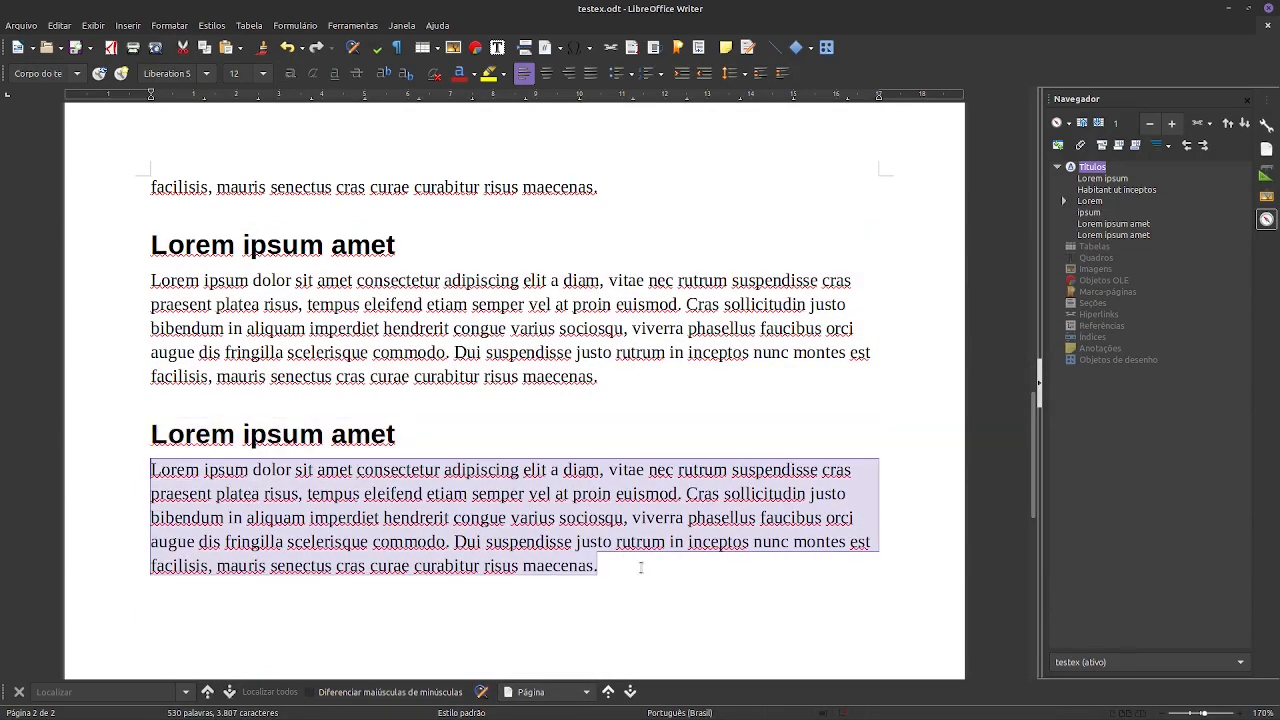
pyautogui.click(640, 566)
pyautogui.press('Return')
pyautogui.hotkey('ctrl', 'v')
pyautogui.press('Return')
pyautogui.hotkey('ctrl', 'v')
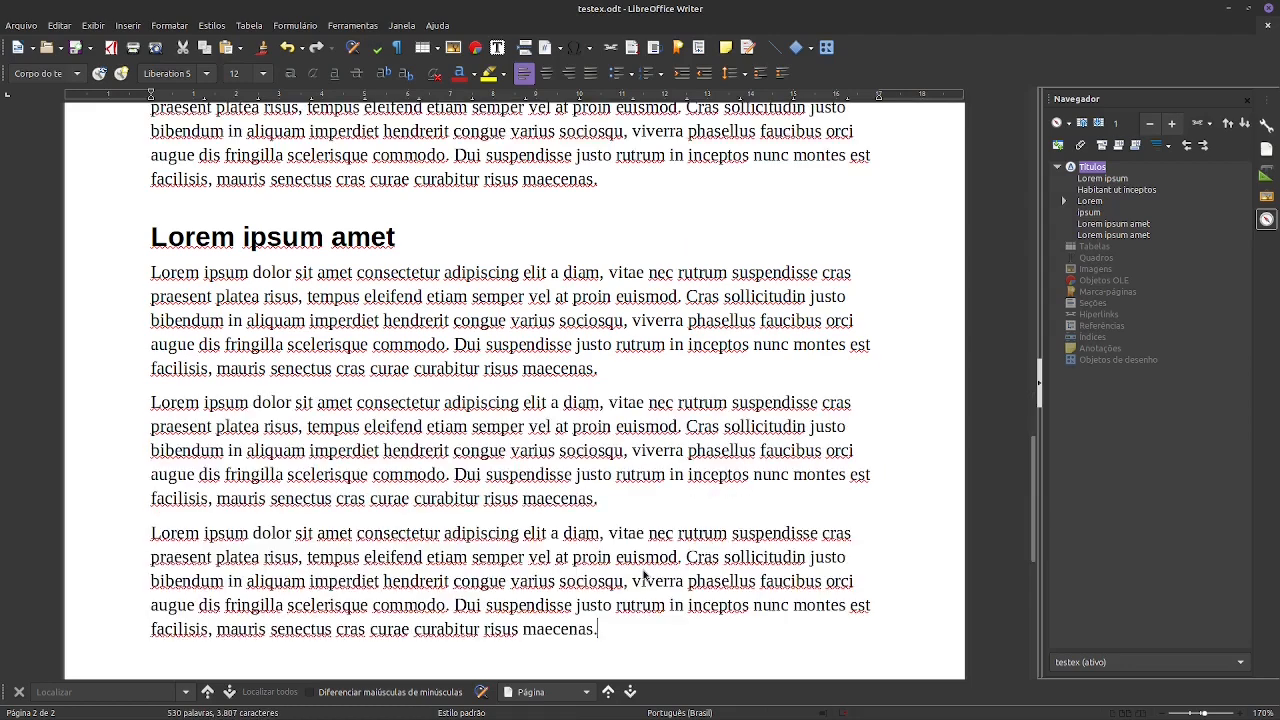
pyautogui.press('Return')
pyautogui.hotkey('ctrl', 'v')
# - Change the text of the last Lorem ipsum amet heading to Aamet
pyautogui.scroll(4, 643, 500)
pyautogui.click(427, 380)
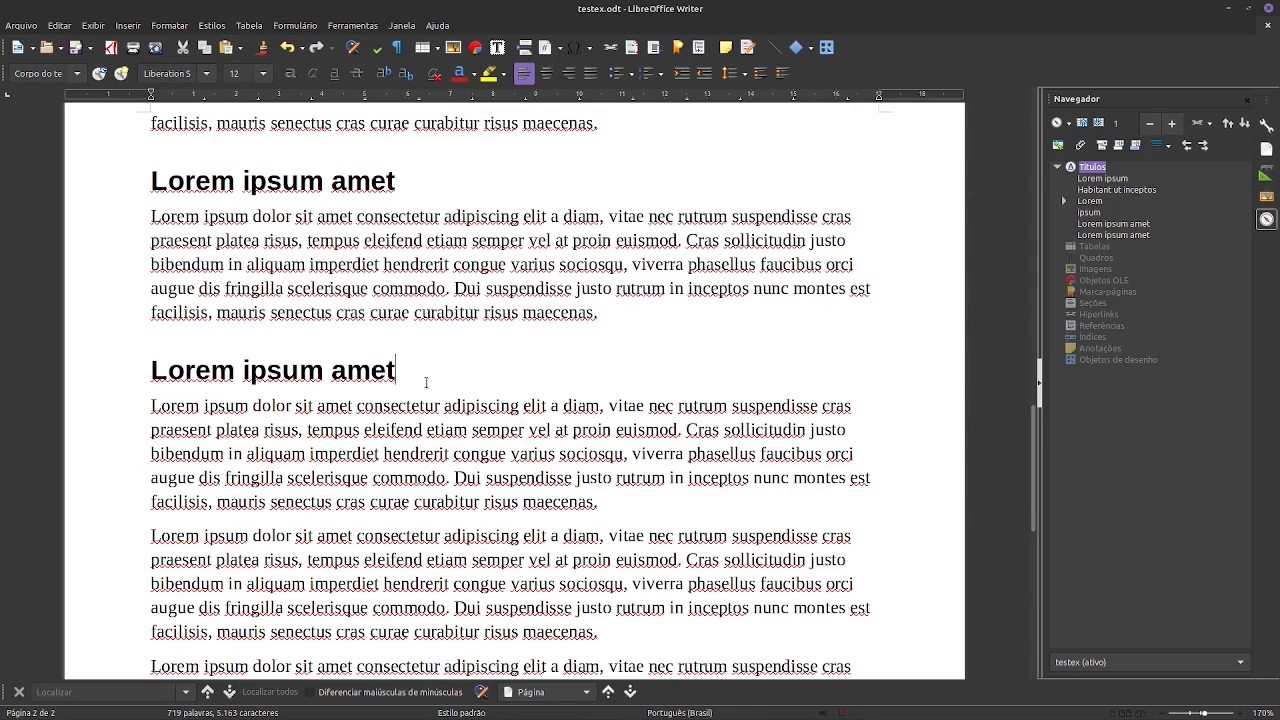
pyautogui.doubleClick(268, 372)
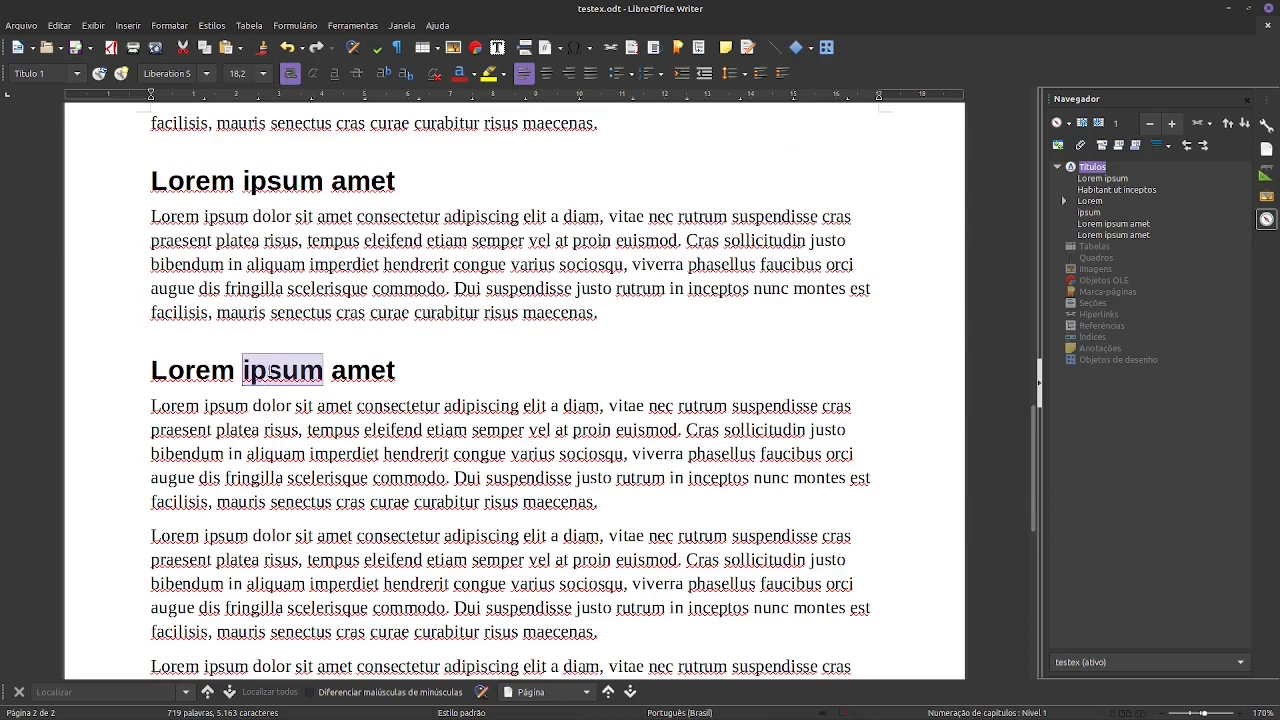
pyautogui.press('Delete')
pyautogui.press('BackSpace')
pyautogui.press('BackSpace')
pyautogui.press('BackSpace')
pyautogui.press('BackSpace')
pyautogui.press('BackSpace')
pyautogui.press('BackSpace')
pyautogui.press('BackSpace')
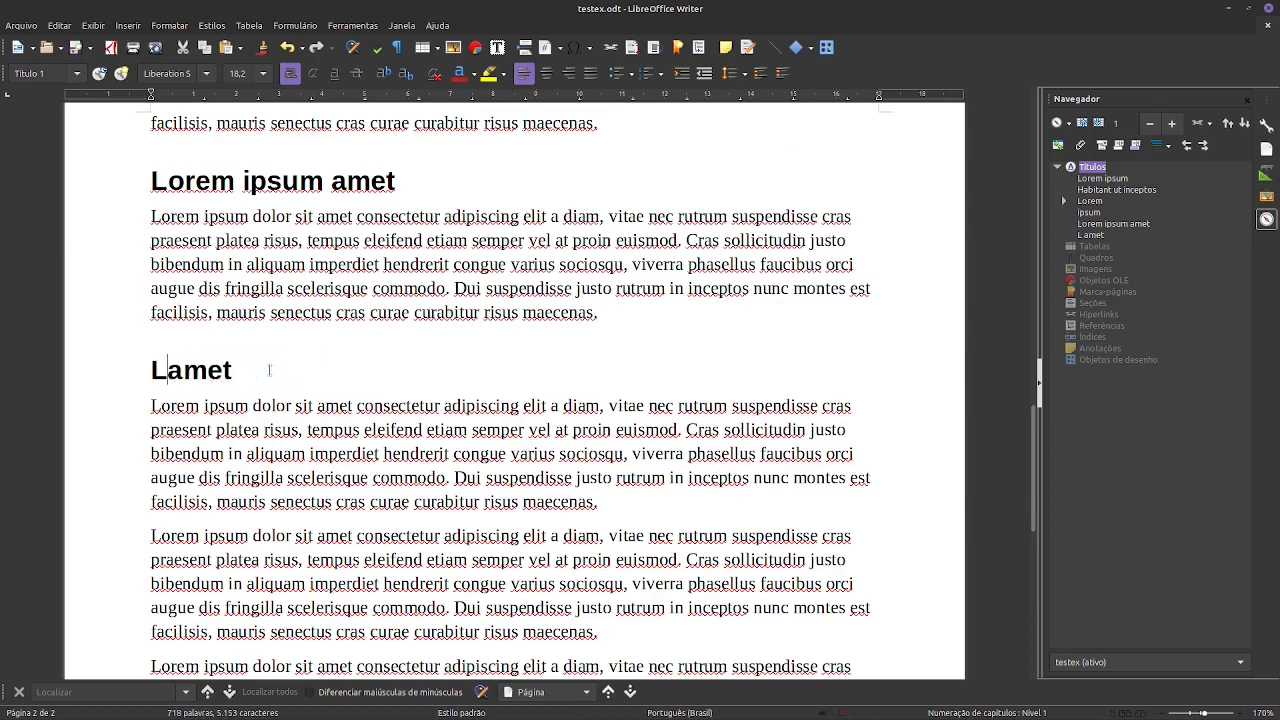
pyautogui.write('A')
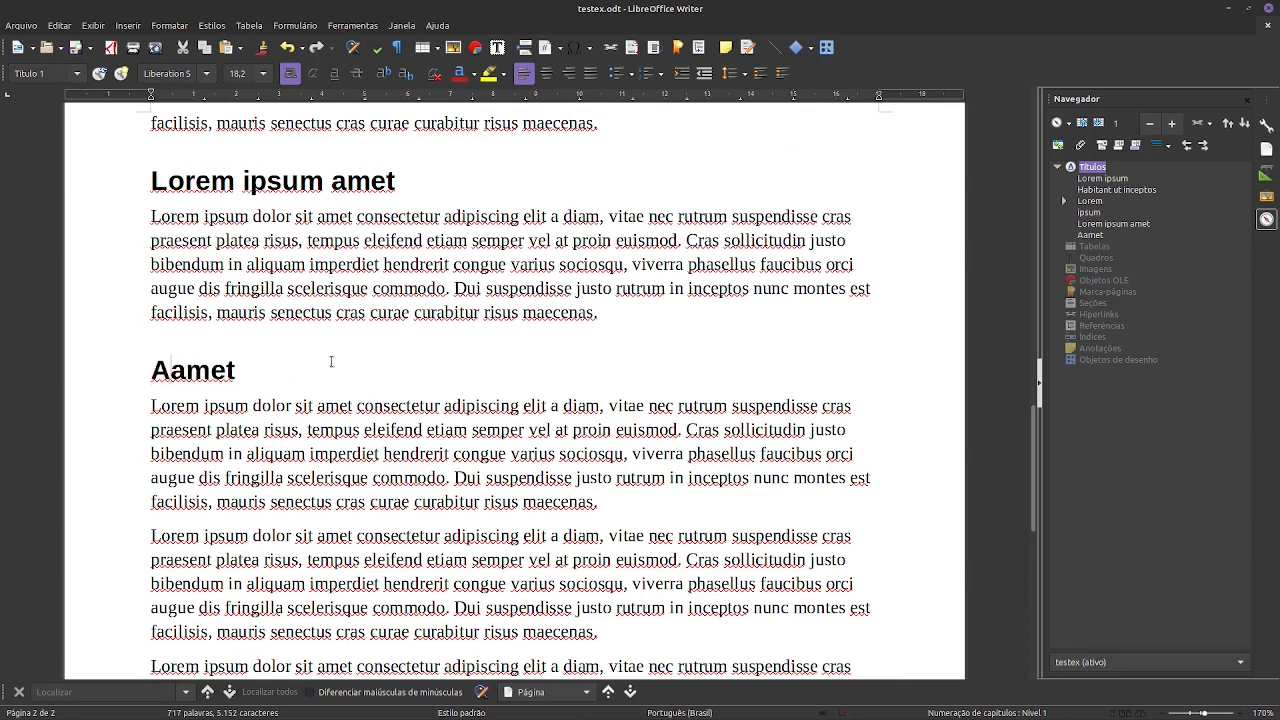
pyautogui.scroll(-8, 611, 360)
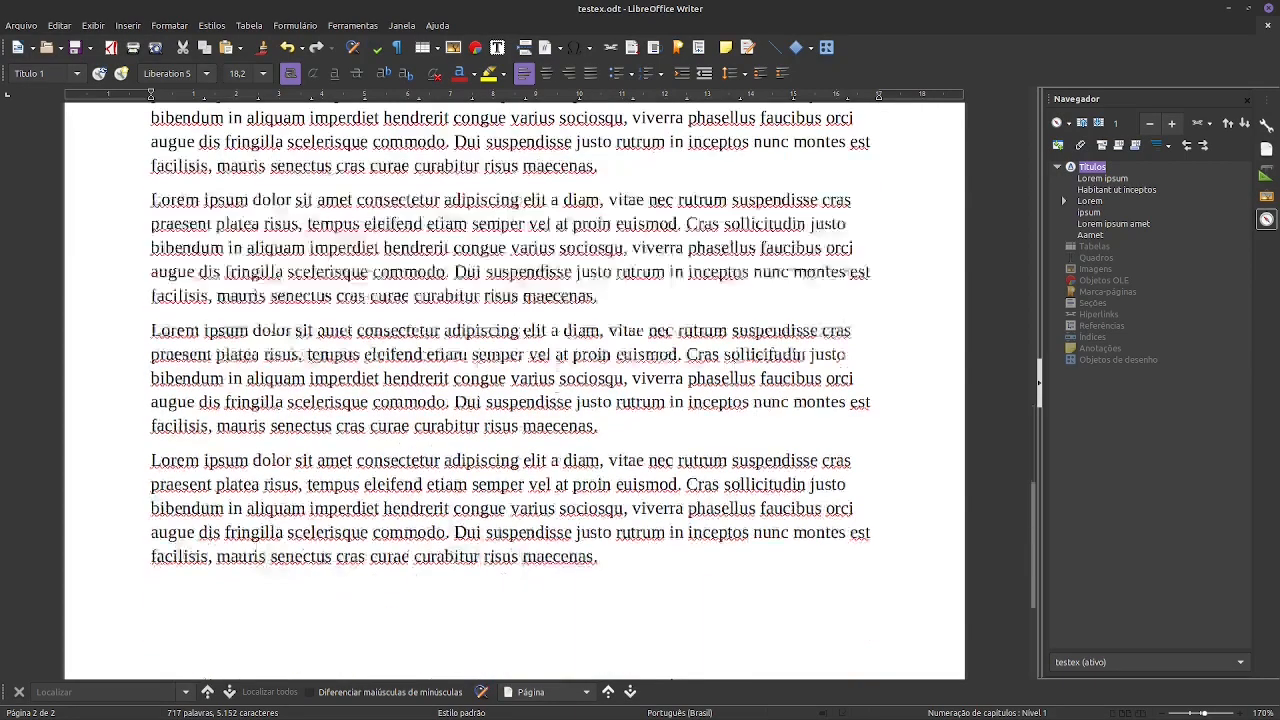
pyautogui.scroll(5, 600, 372)
pyautogui.scroll(-4, 633, 395)
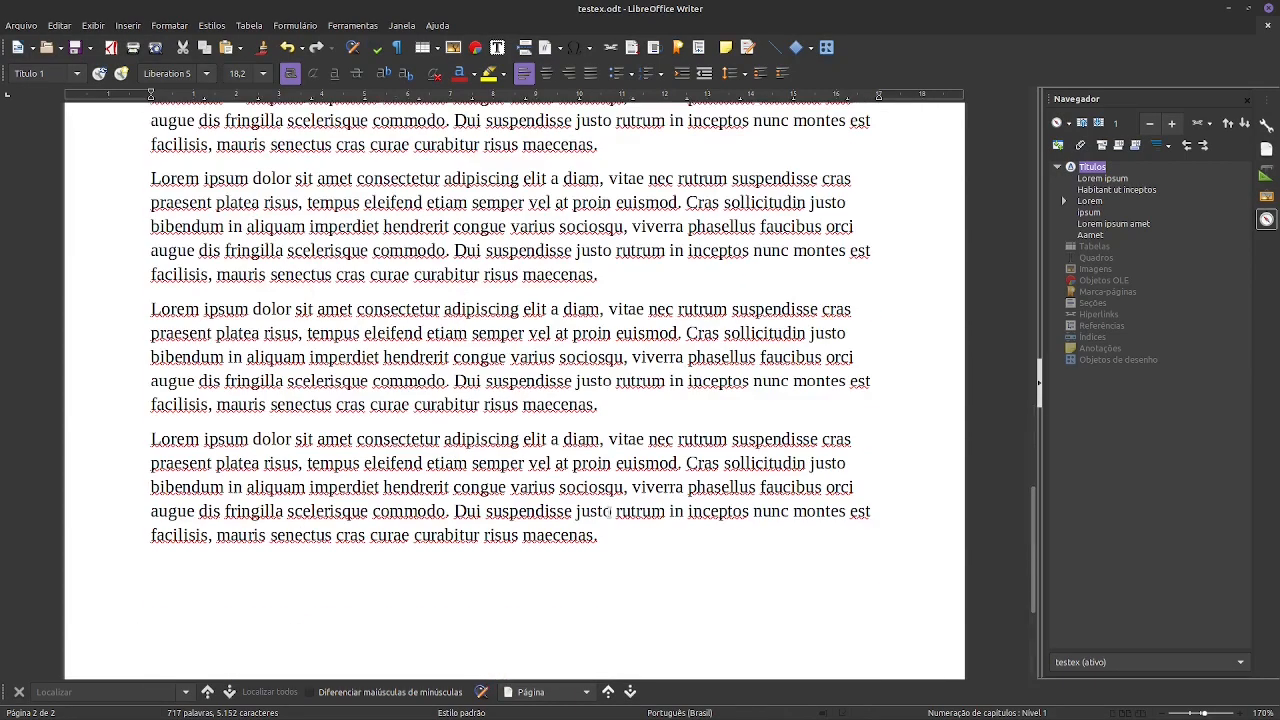
# - Duplicate the whole Aamet section, heading and body paragraphs, at the end of the document
pyautogui.moveTo(603, 533); pyautogui.dragTo(142, 180)
pyautogui.hotkey('ctrl', 'c')
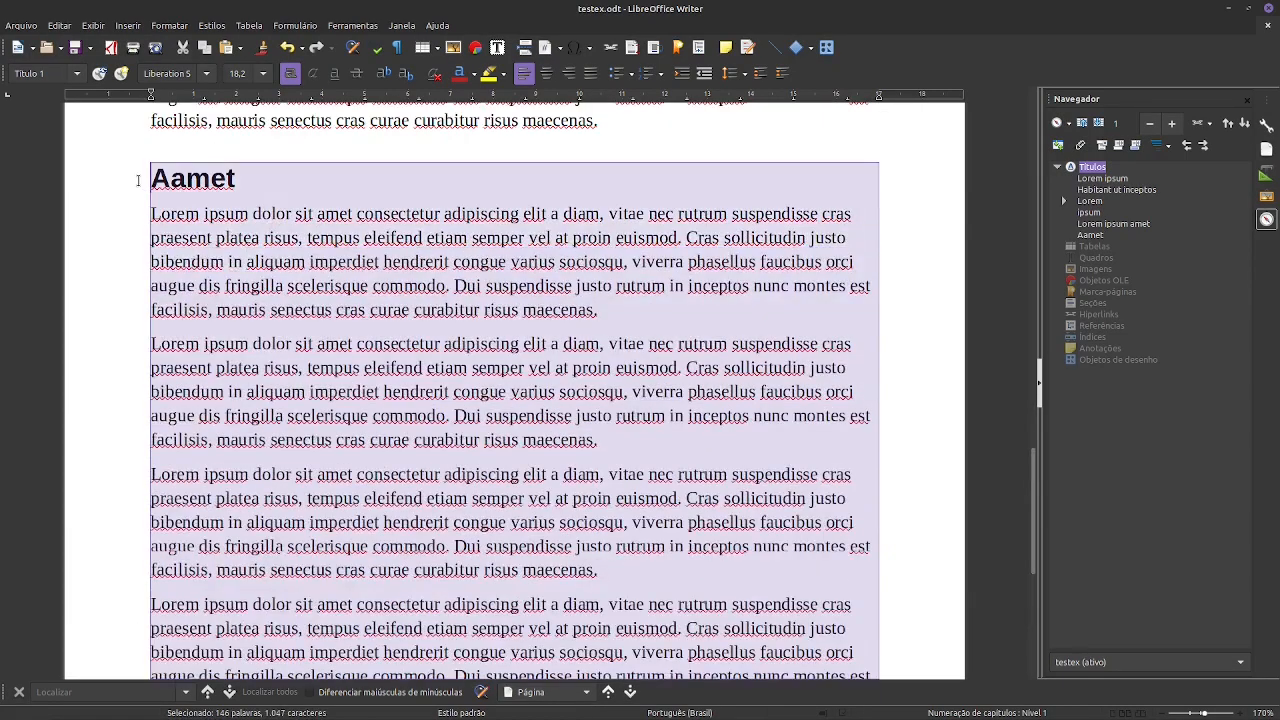
pyautogui.scroll(-6, 588, 303)
pyautogui.click(613, 363)
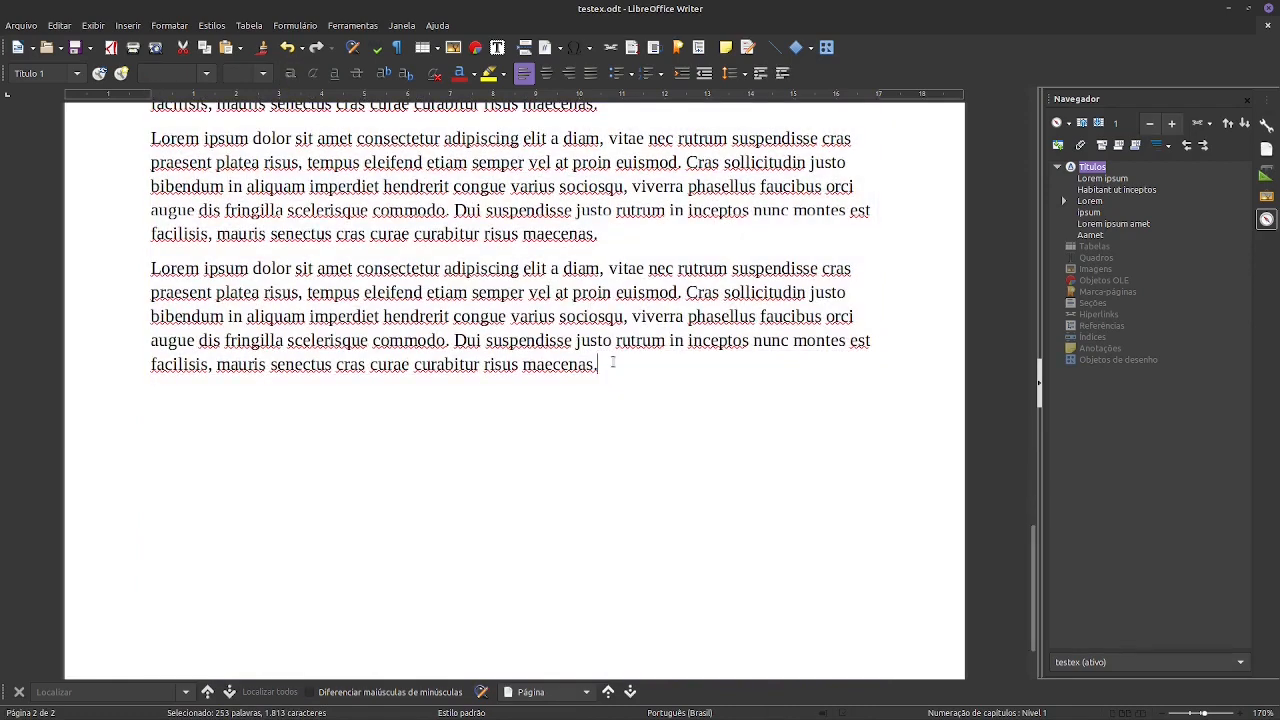
pyautogui.press('Return')
pyautogui.hotkey('ctrl', 'v')
# - Make the second Aamet heading a Título 2 and rename it Aamet 2
pyautogui.scroll(7, 613, 363)
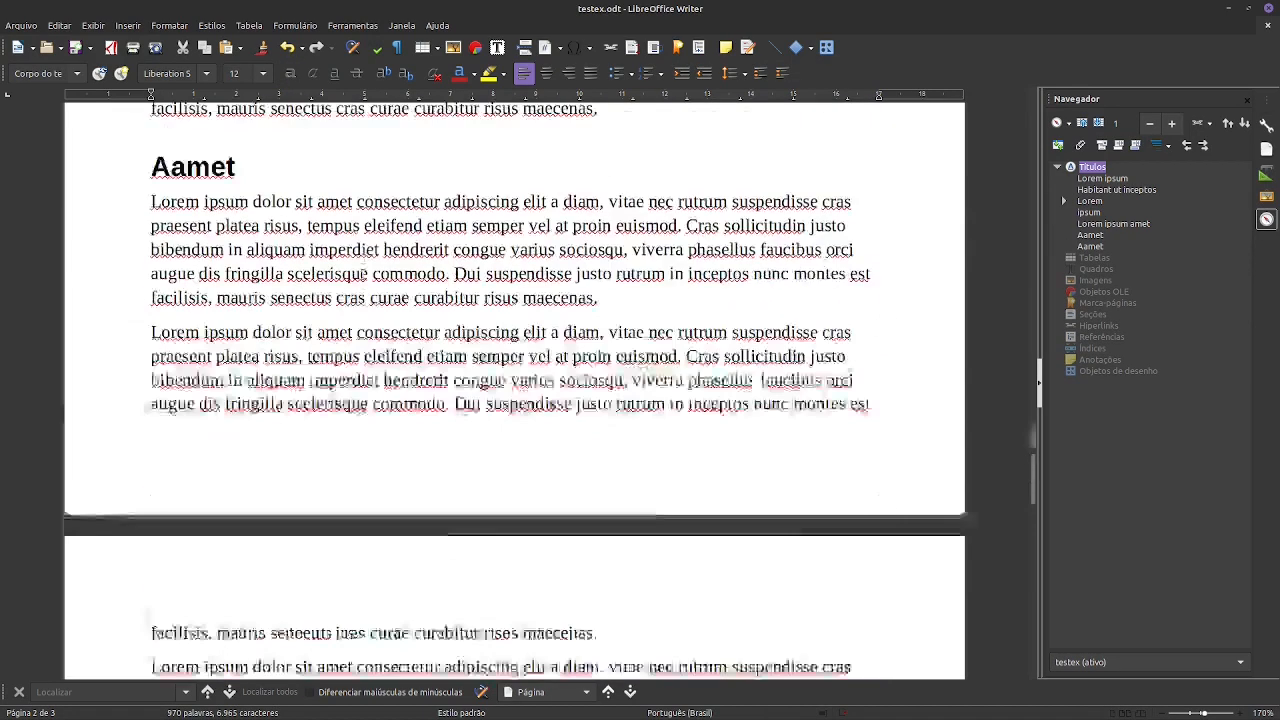
pyautogui.click(283, 453)
pyautogui.hotkey('ctrl', '2')
pyautogui.write('2')
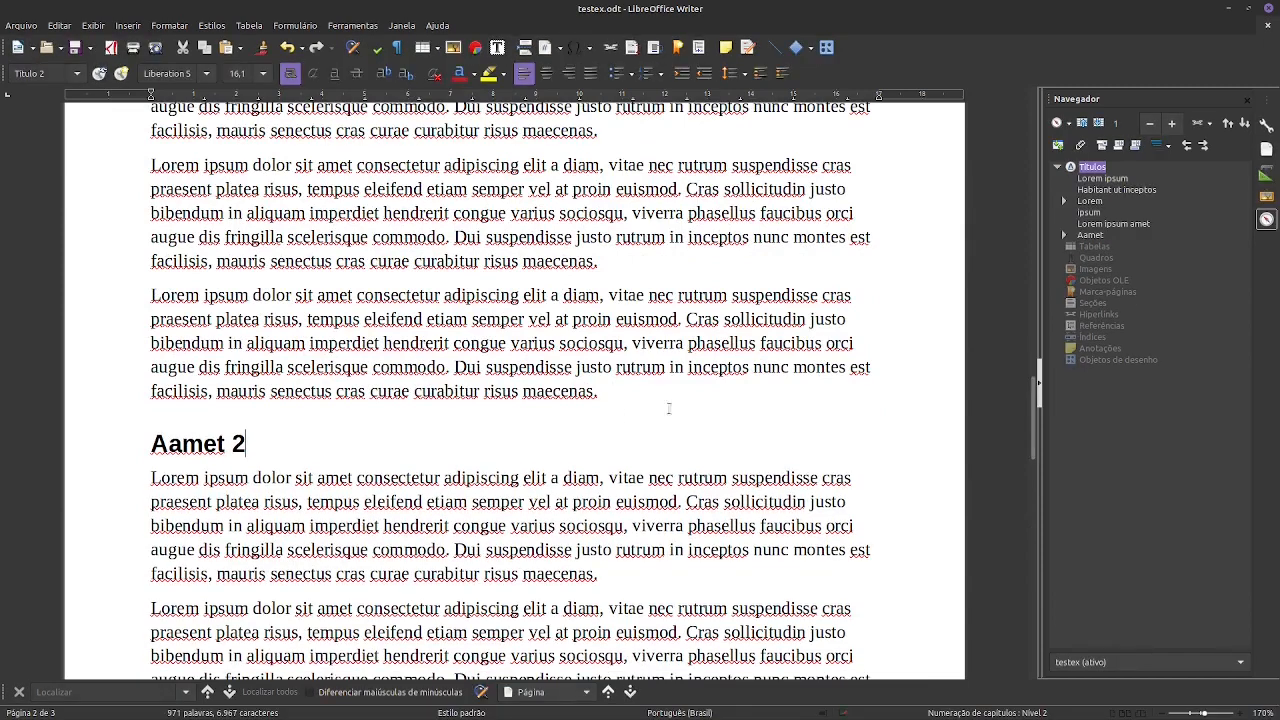
# - Expand the Aamet and Lorem entries in the heading outline and review the headings and text throughout the document
pyautogui.click(1064, 236)
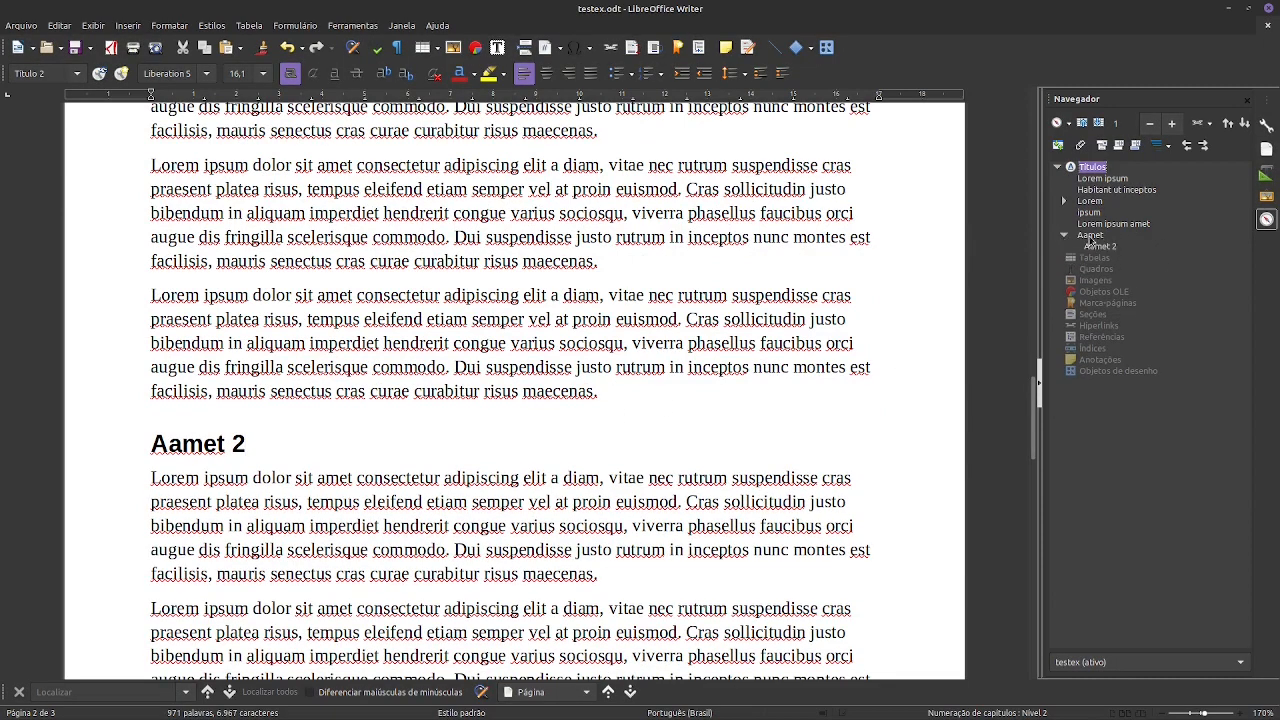
pyautogui.click(1064, 201)
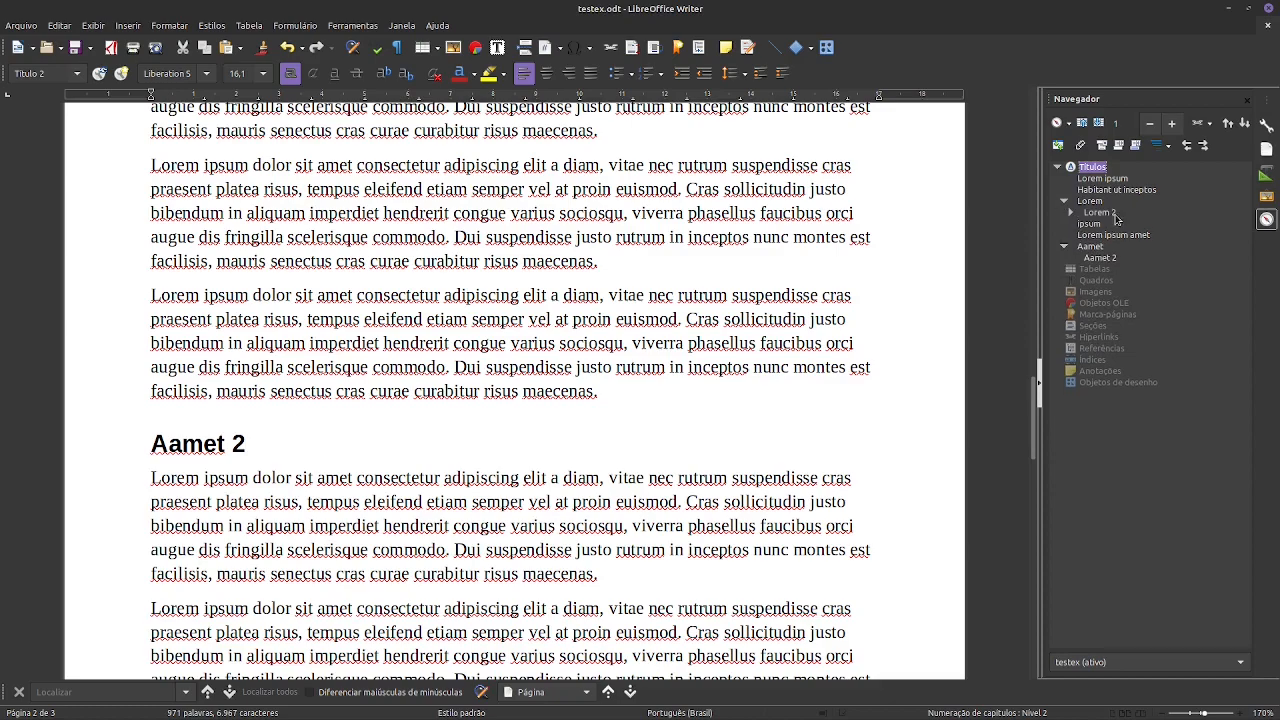
pyautogui.scroll(20, 540, 345)
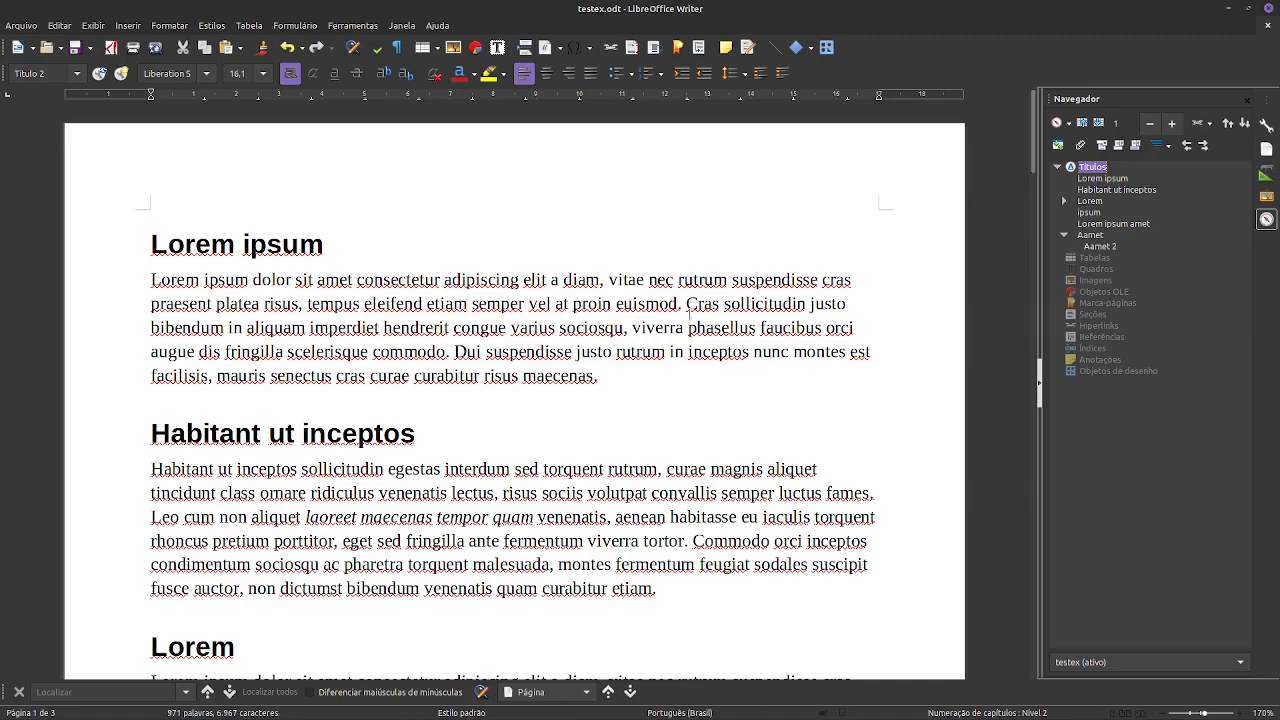
pyautogui.scroll(-20, 673, 397)
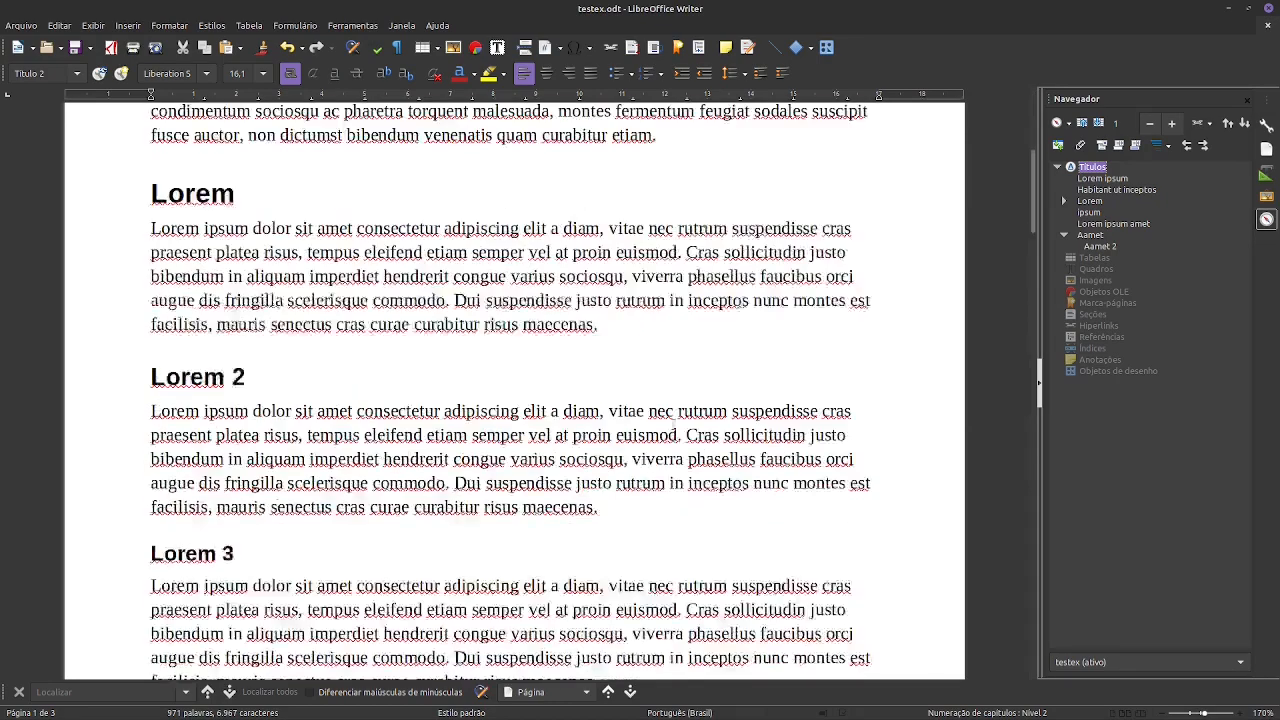
pyautogui.scroll(-2, 669, 410)
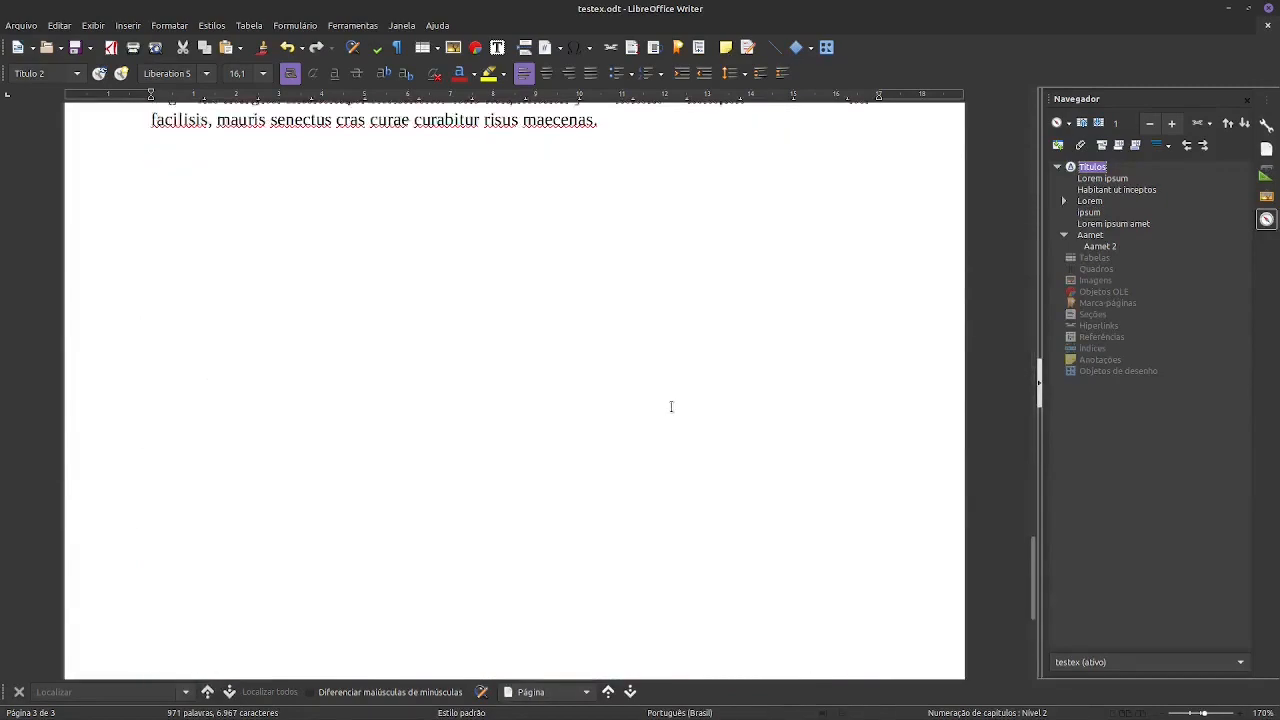
pyautogui.scroll(5, 670, 406)
pyautogui.scroll(5, 671, 405)
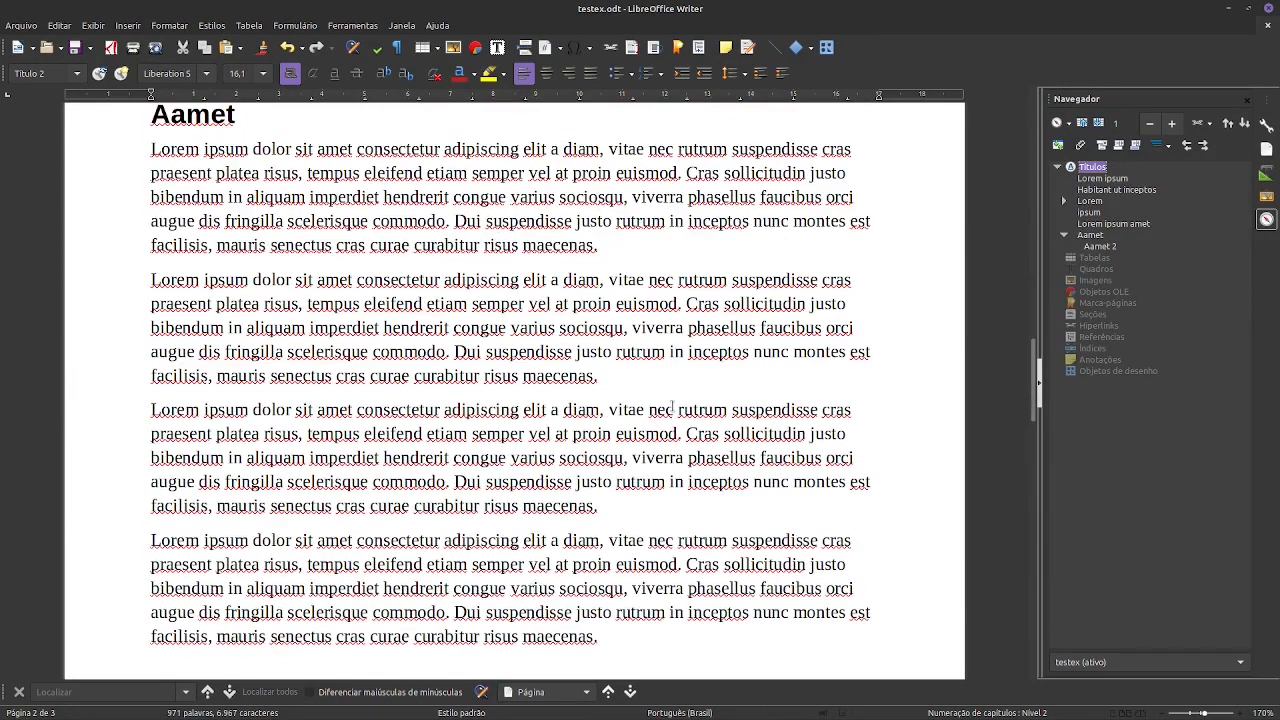
pyautogui.scroll(15, 672, 405)
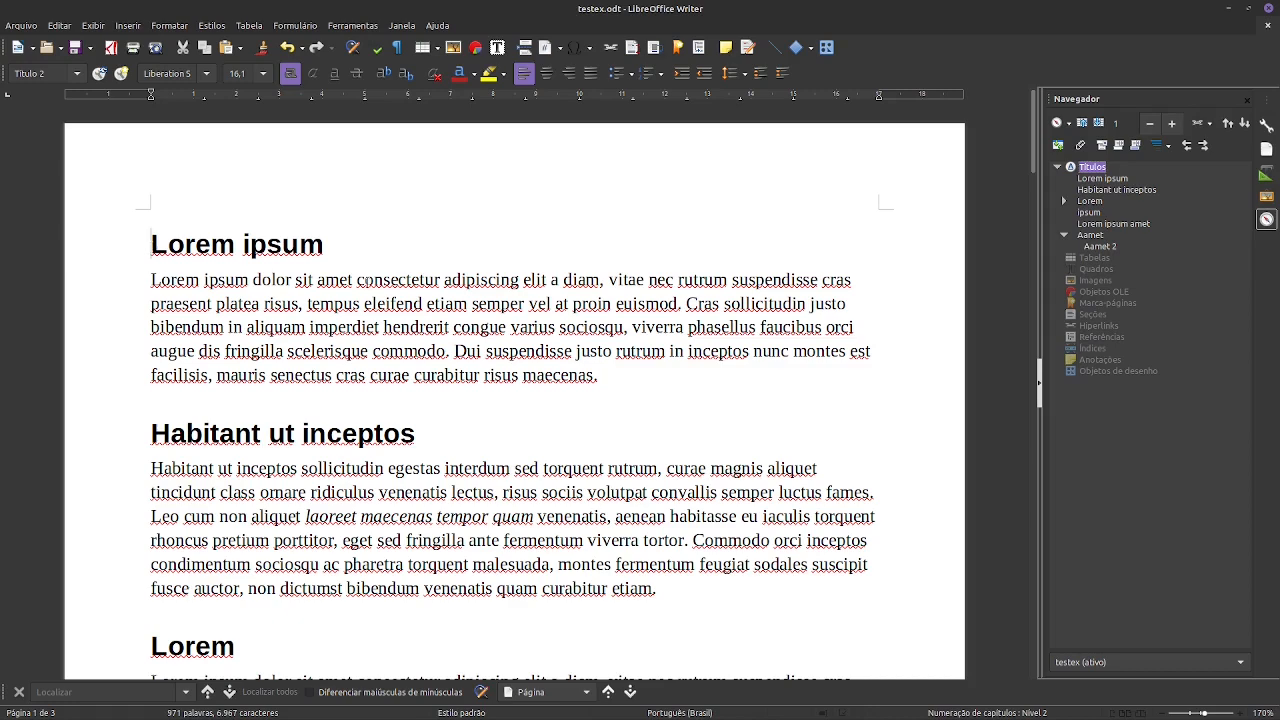
# - Insert a page break before the first Lorem ipsum heading and copy that heading onto the new blank first page
pyautogui.click(151, 244)
pyautogui.hotkey('ctrl', 'Return')
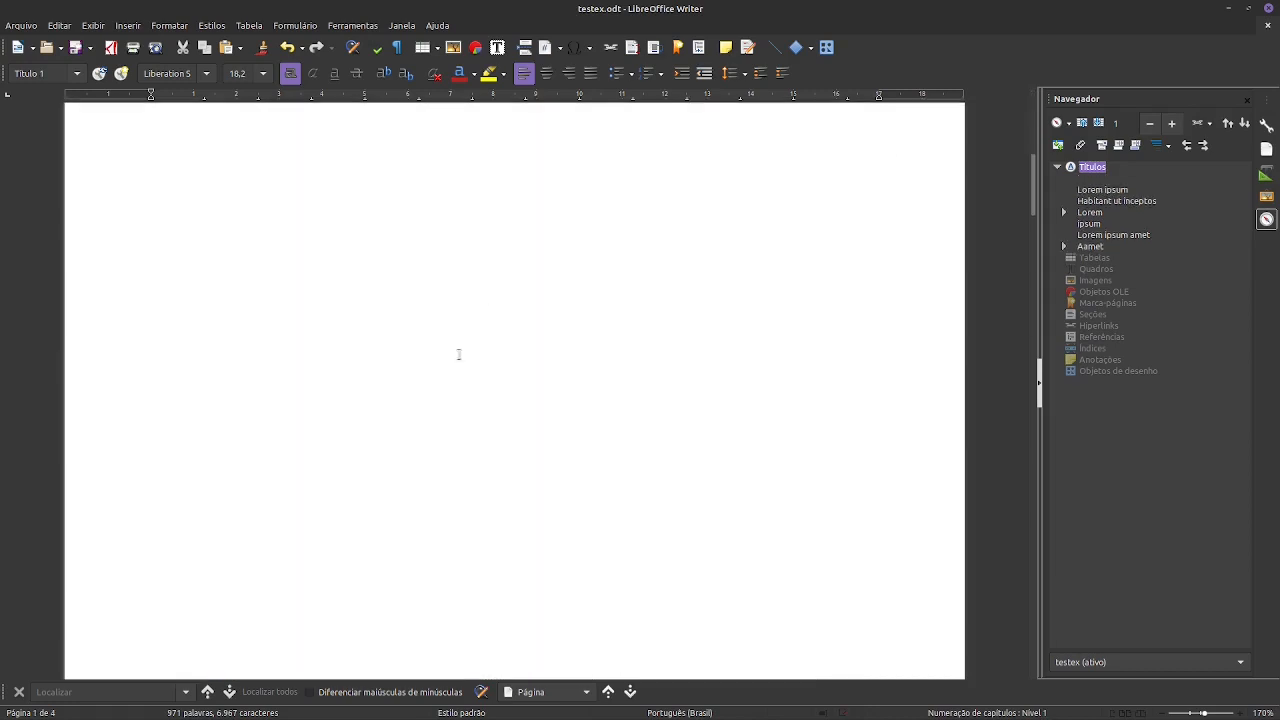
pyautogui.moveTo(325, 236); pyautogui.dragTo(101, 230)
pyautogui.hotkey('ctrl', 'c')
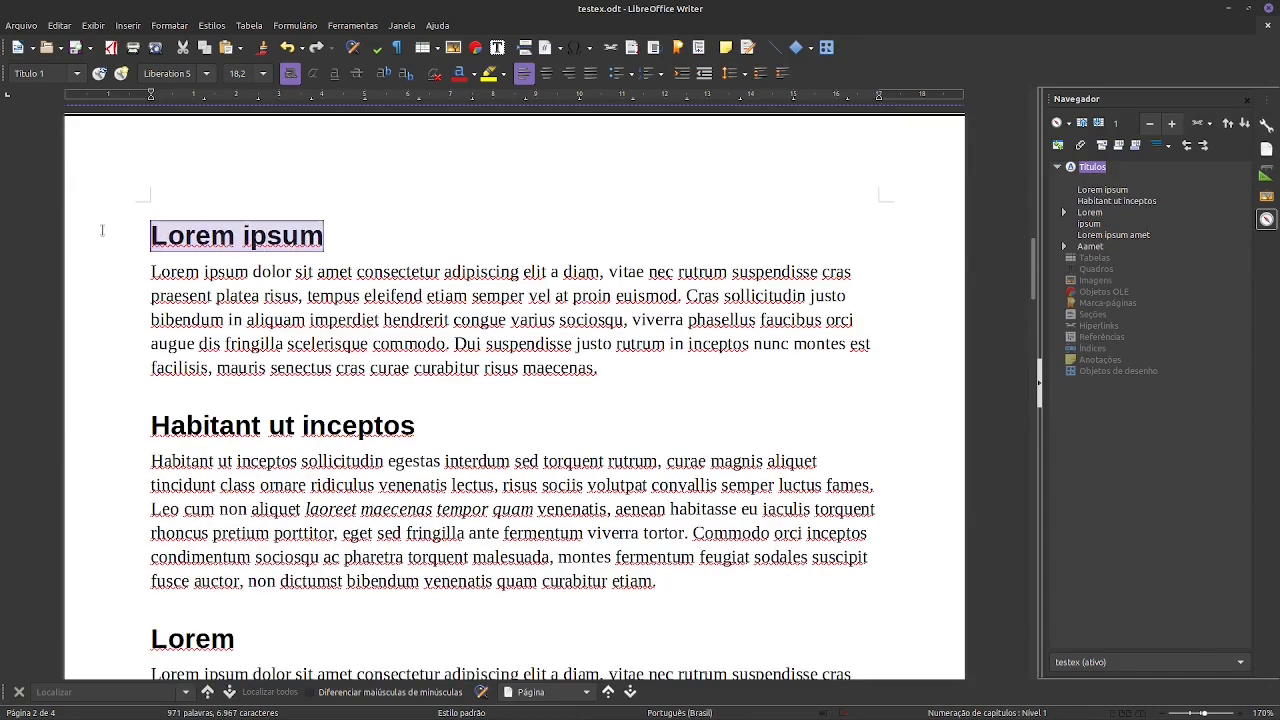
pyautogui.scroll(10, 523, 214)
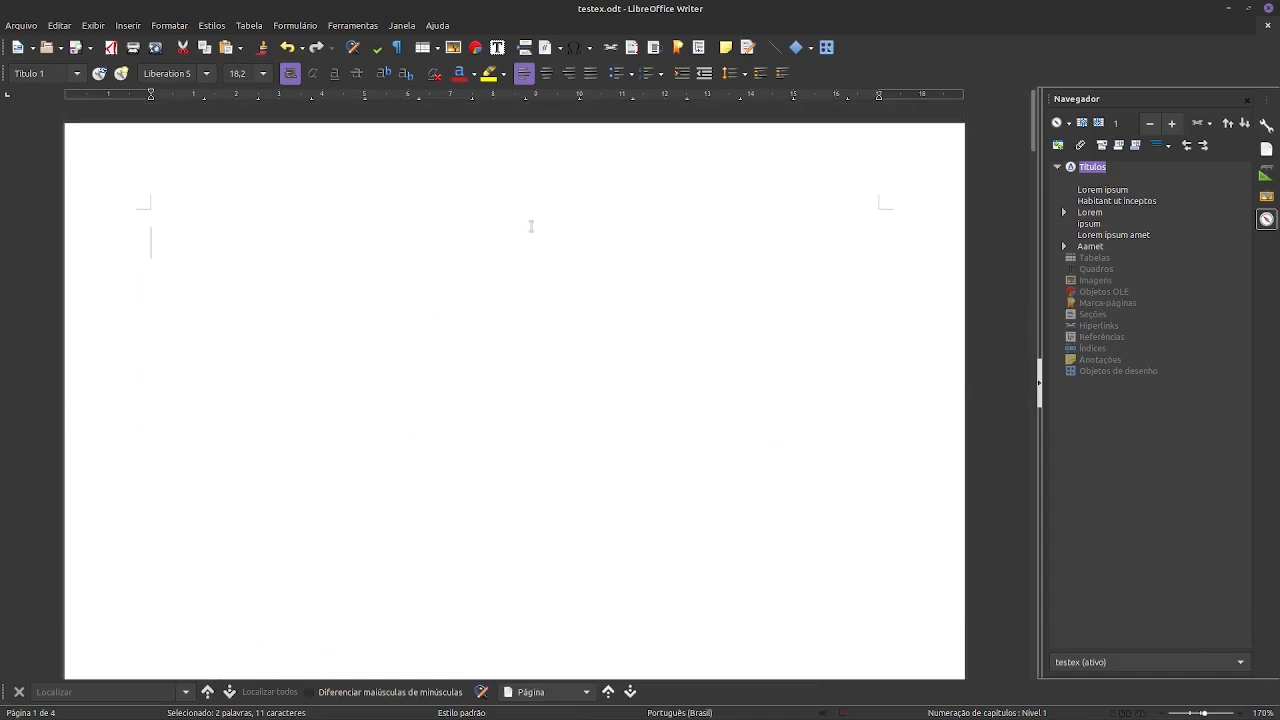
pyautogui.click(531, 226)
pyautogui.hotkey('ctrl', 'v')
# - Style the first page's Lorem ipsum as Título do documento and add a Subtítulo line reading lalala below it
pyautogui.click(76, 73)
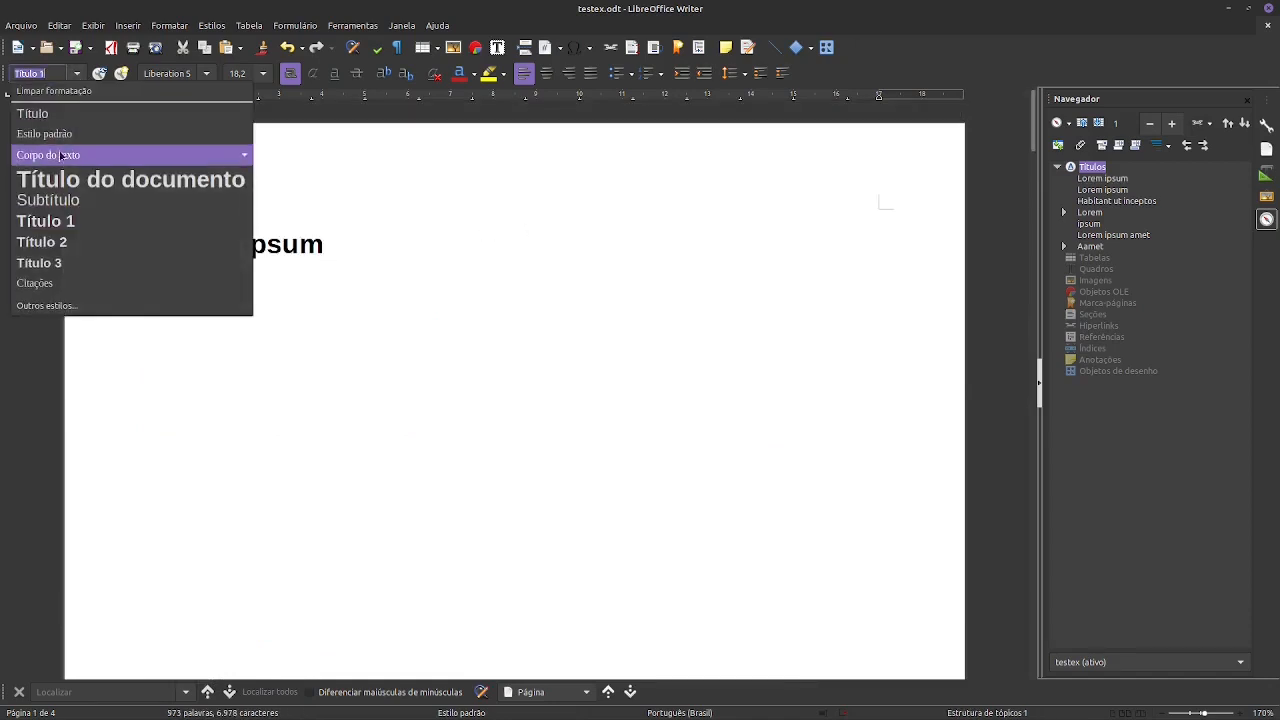
pyautogui.click(62, 180)
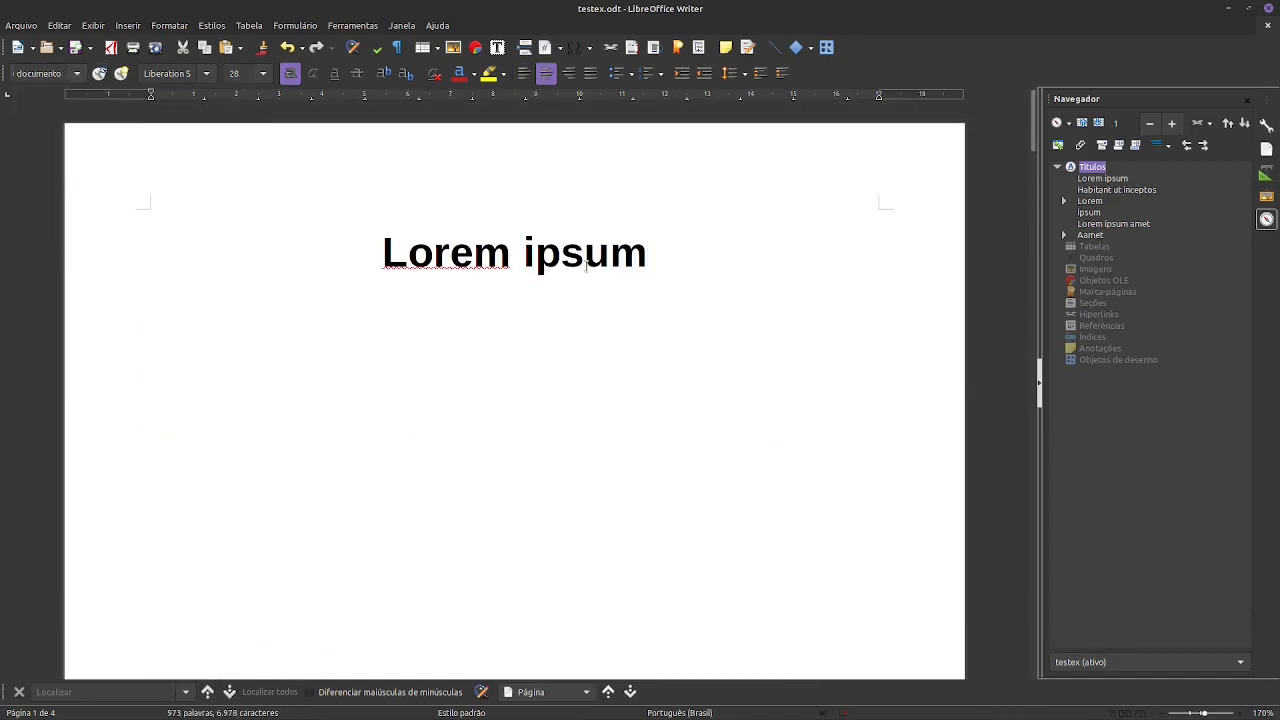
pyautogui.click(686, 249)
pyautogui.press('Return')
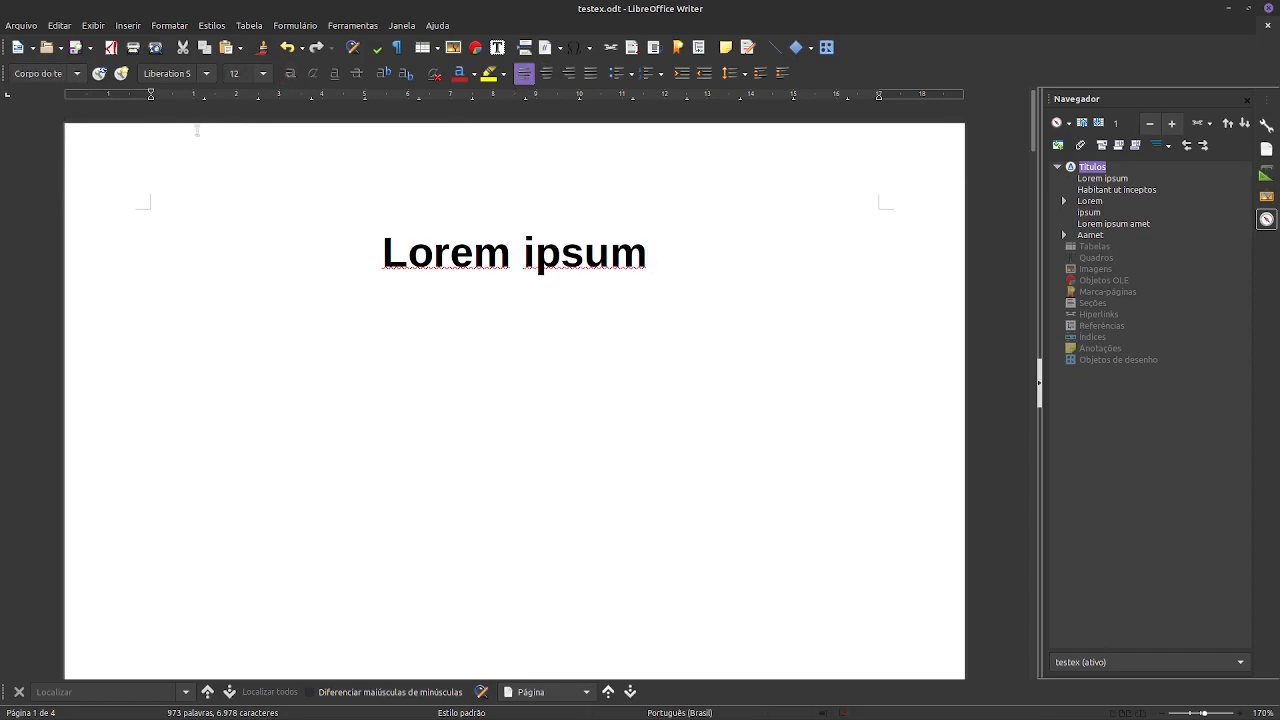
pyautogui.click(76, 73)
pyautogui.click(205, 198)
pyautogui.write('lalala')
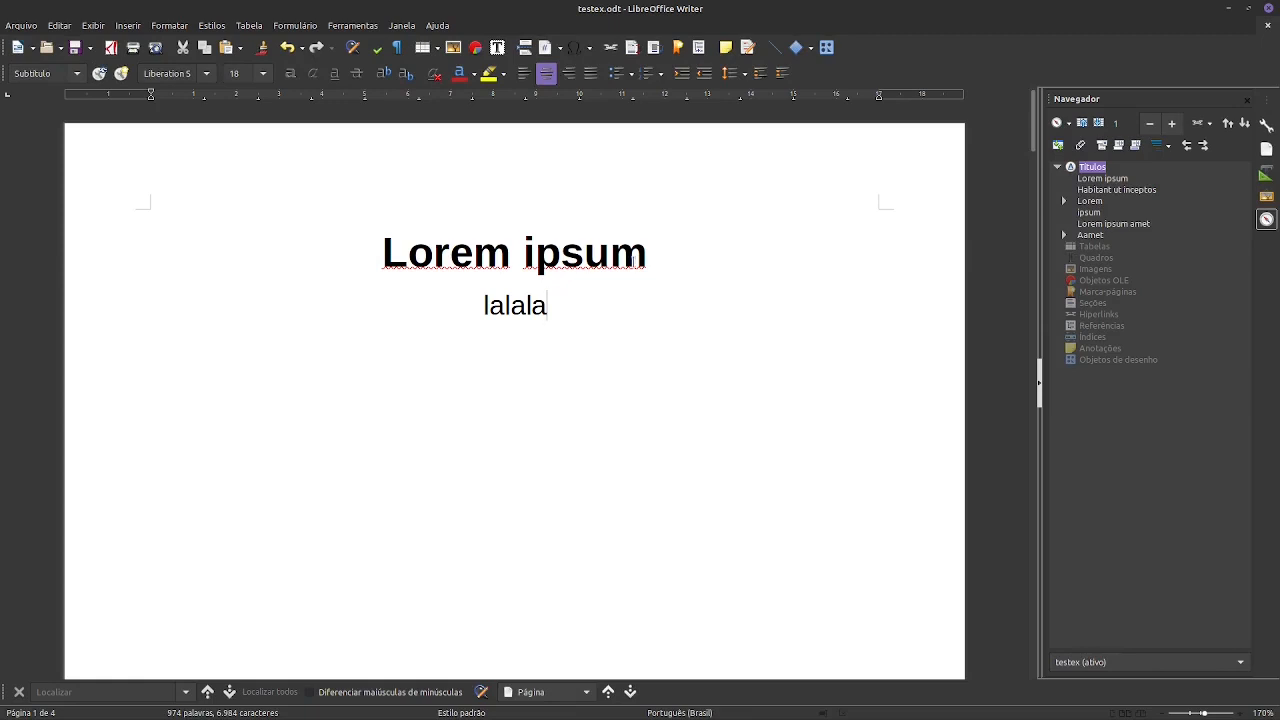
# - Restyle the first page's Lorem ipsum line as Título 1 and the lalala line as Título 2
pyautogui.click(654, 254)
pyautogui.hotkey('ctrl', '1')
pyautogui.click(525, 282)
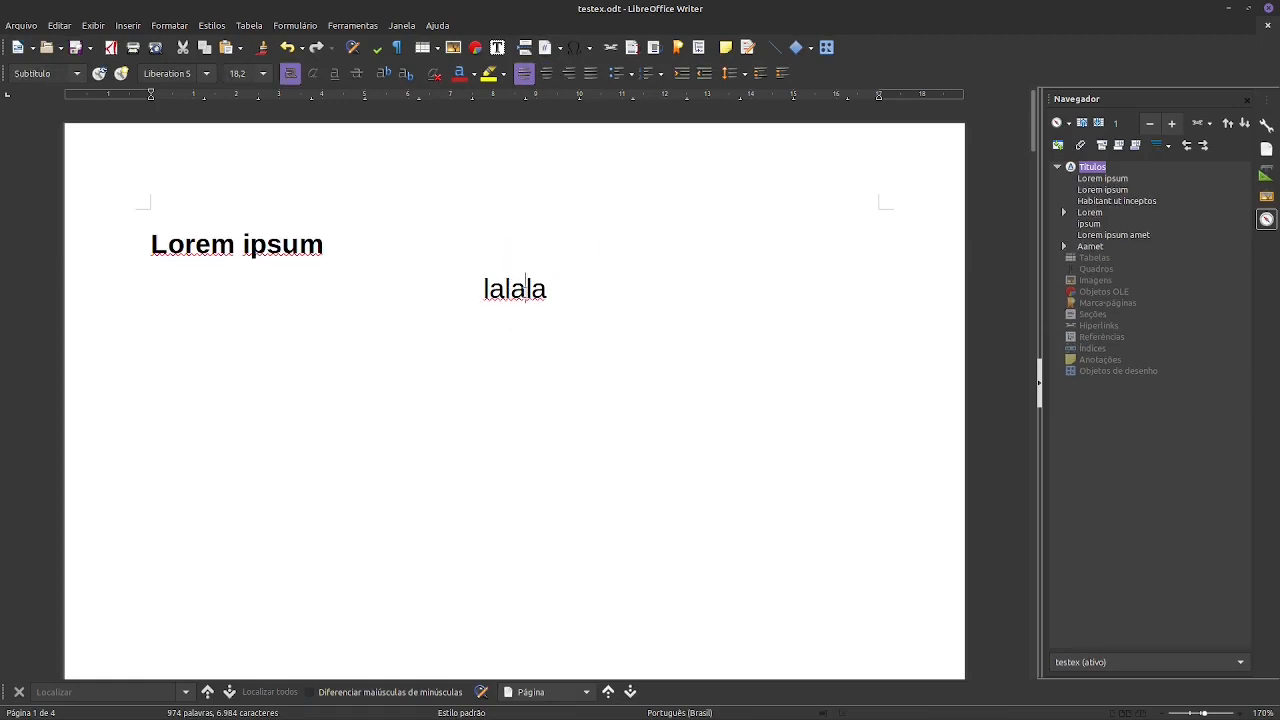
pyautogui.hotkey('ctrl', '2')
pyautogui.press('End')
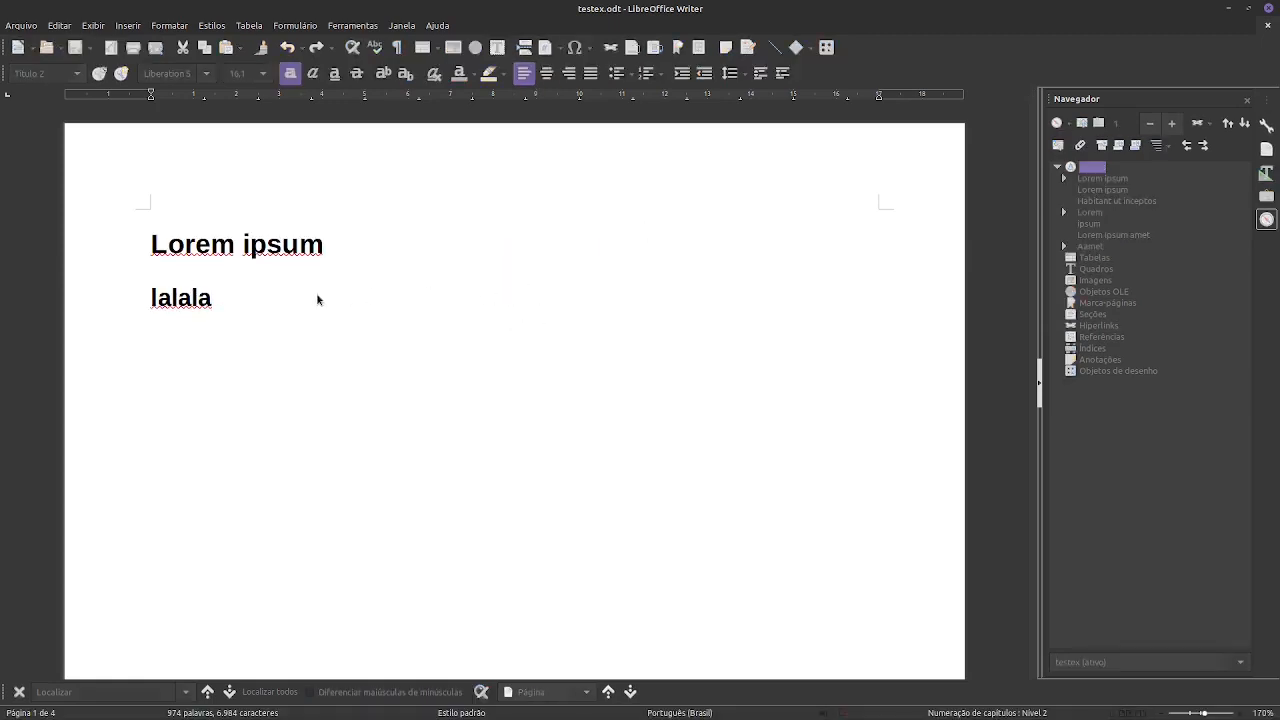
# - Export the document as EPUB 3.0 with Título as the separation method, saving it as testex in the epubTest folder
pyautogui.scroll(-10, 439, 266)
pyautogui.scroll(-20, 439, 266)
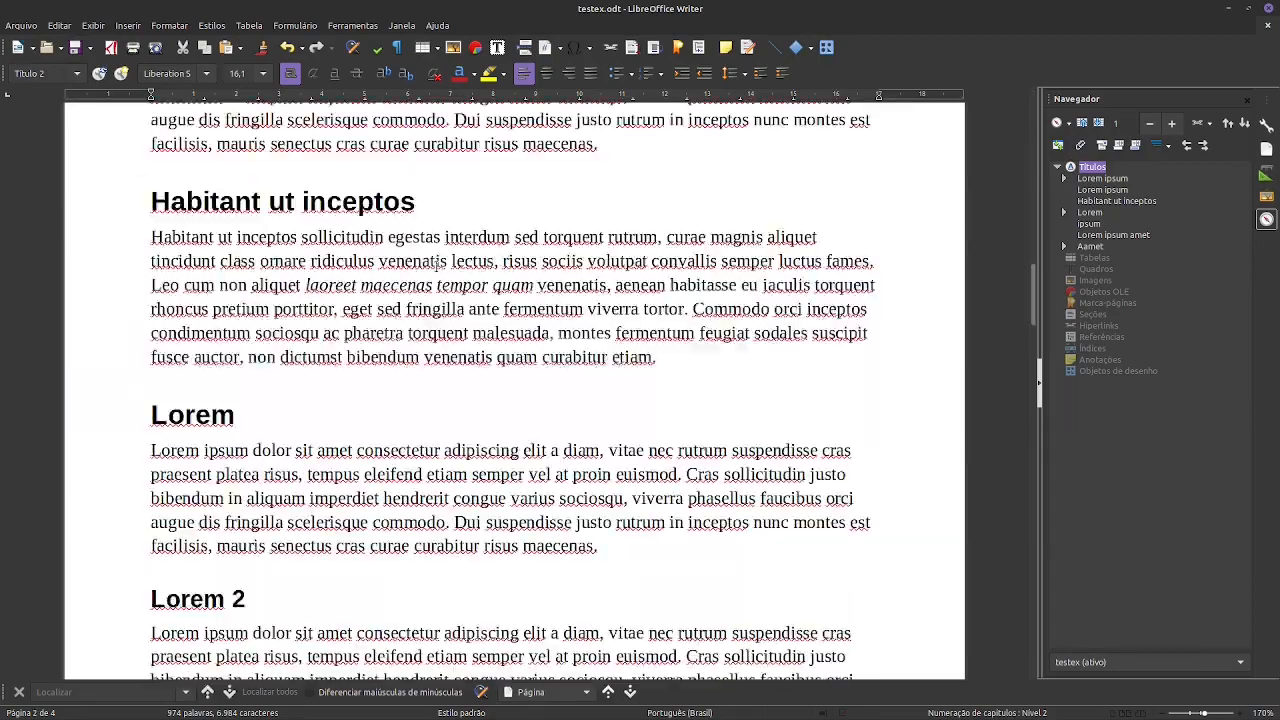
pyautogui.scroll(20, 386, 220)
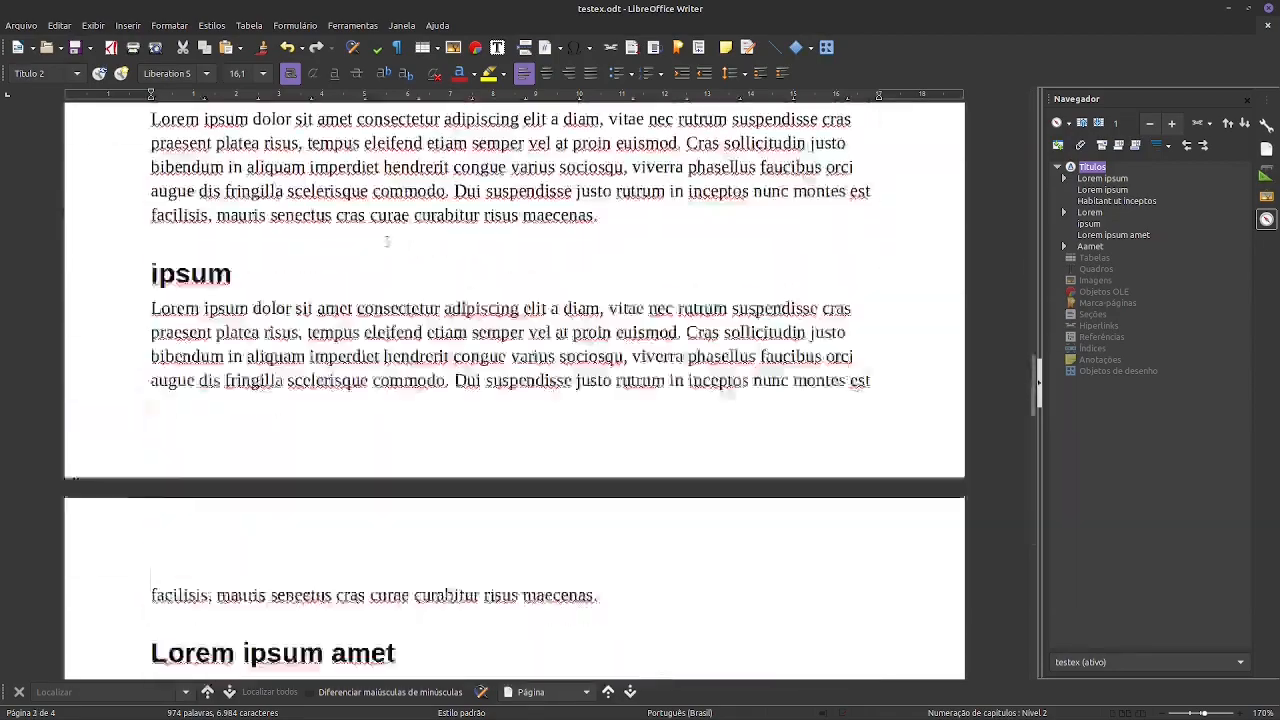
pyautogui.click(19, 27)
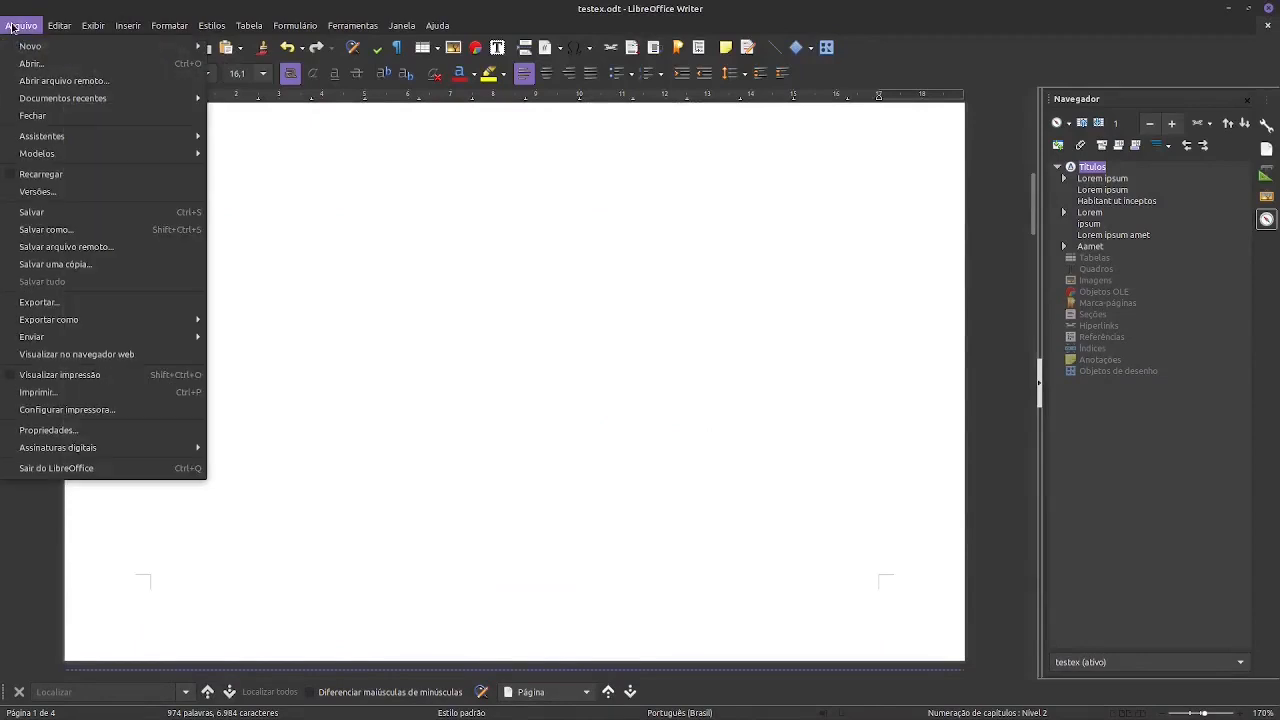
pyautogui.moveTo(170, 327)
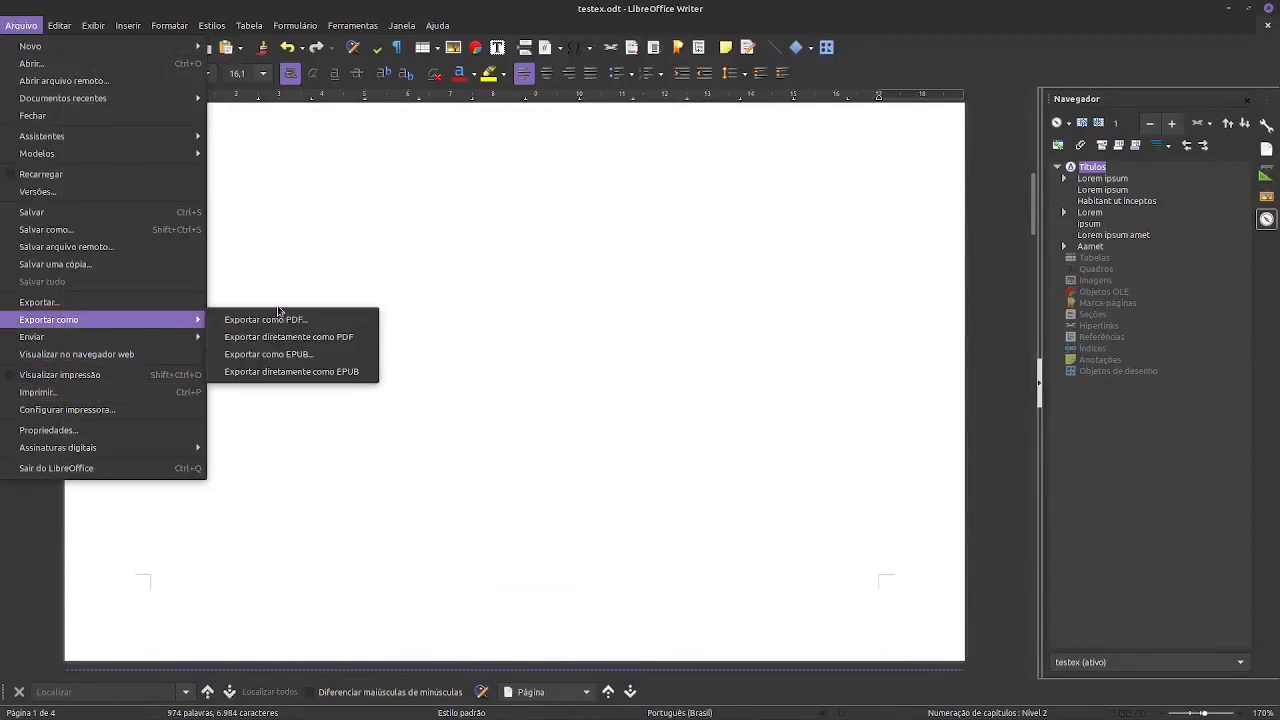
pyautogui.click(250, 362)
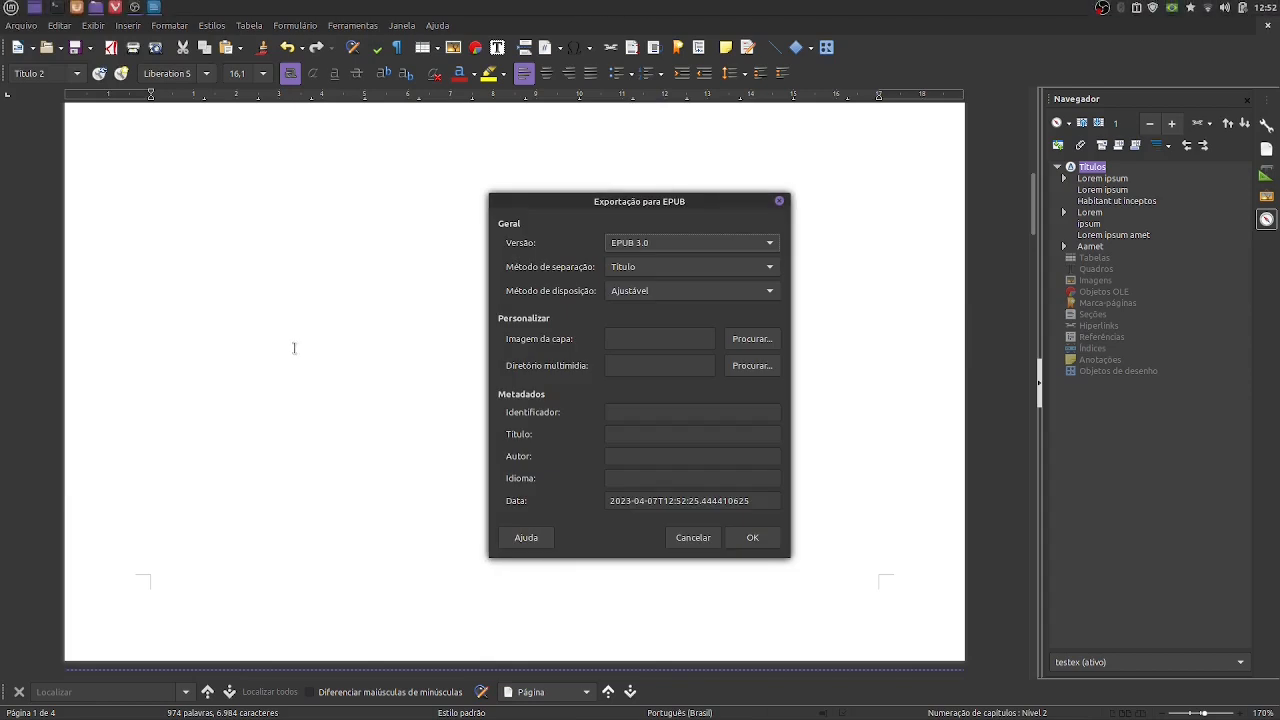
pyautogui.click(655, 268)
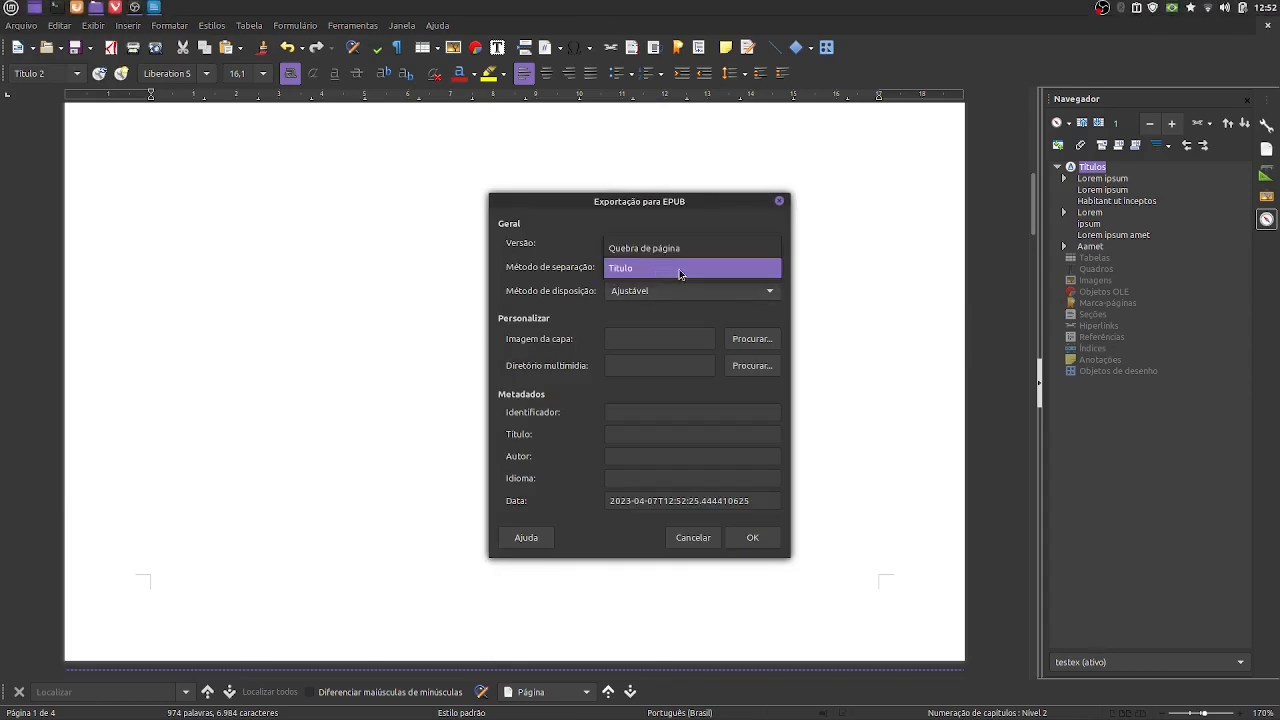
pyautogui.click(680, 271)
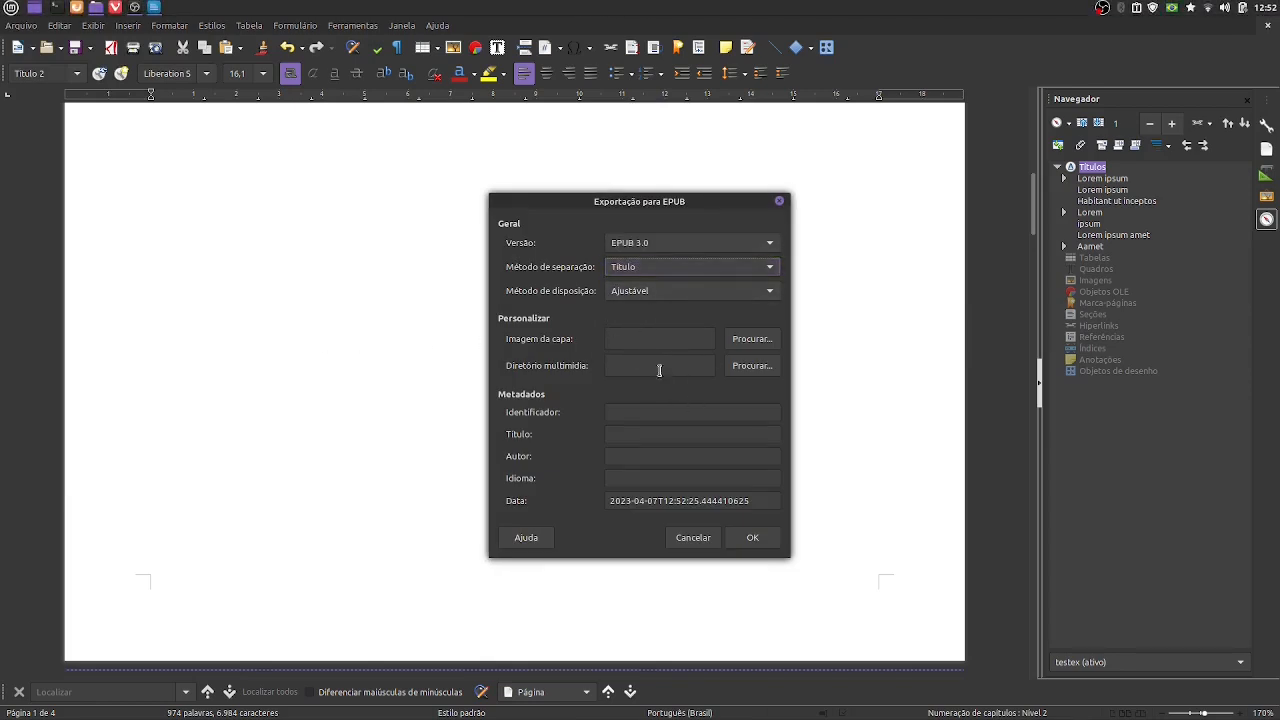
pyautogui.click(745, 541)
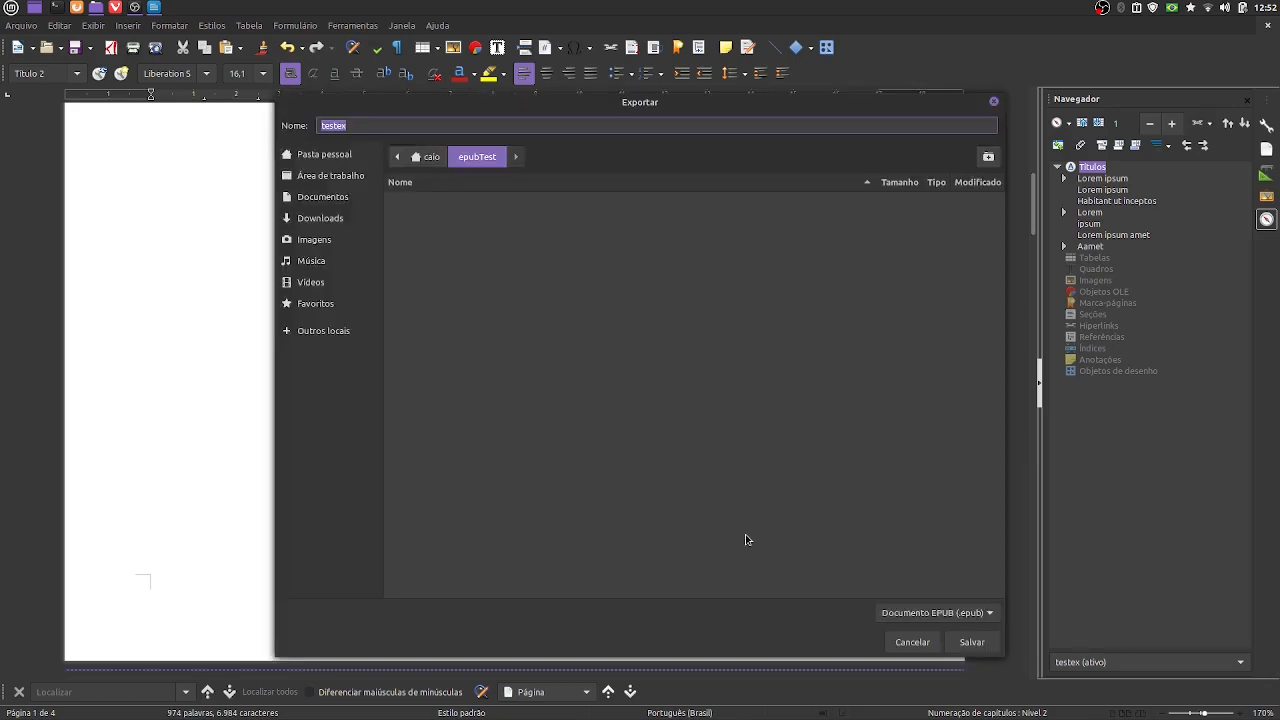
pyautogui.click(972, 642)
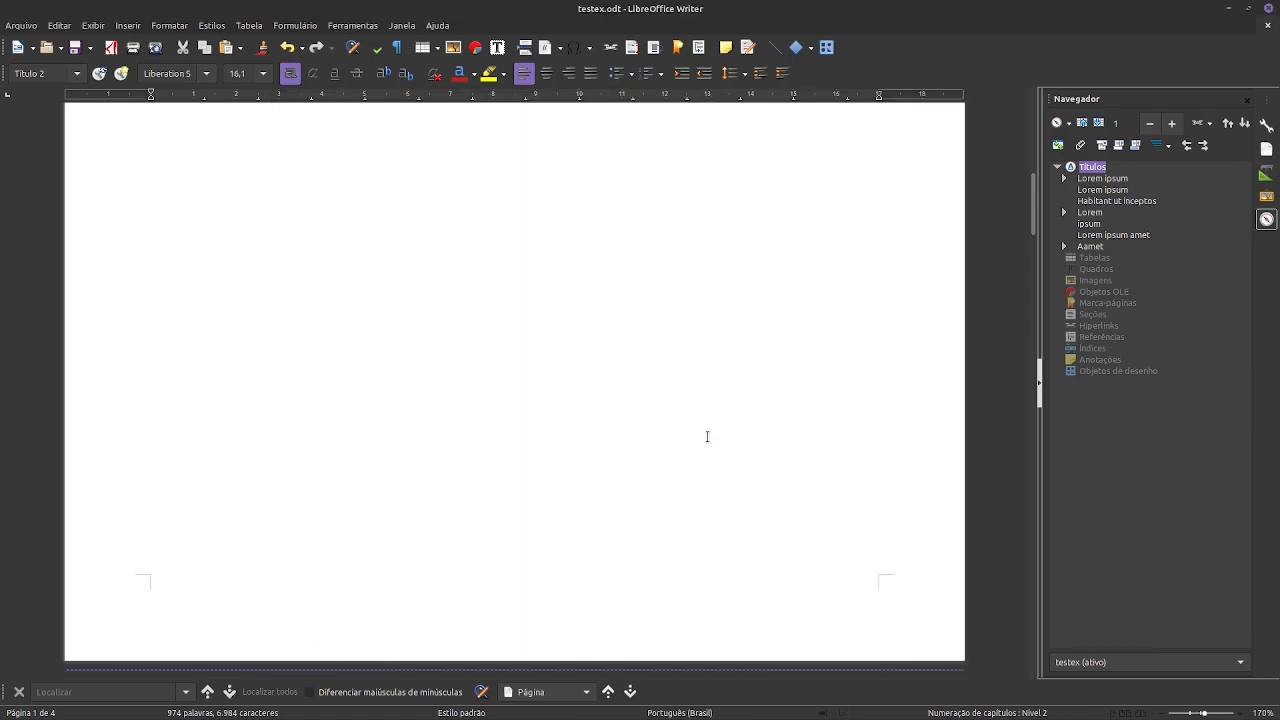
# - Switch to the file manager showing the epubTest folder and open testex.epub with Foliate
pyautogui.hotkey('alt', 'Tab')
pyautogui.hotkey('alt', 'Tab')
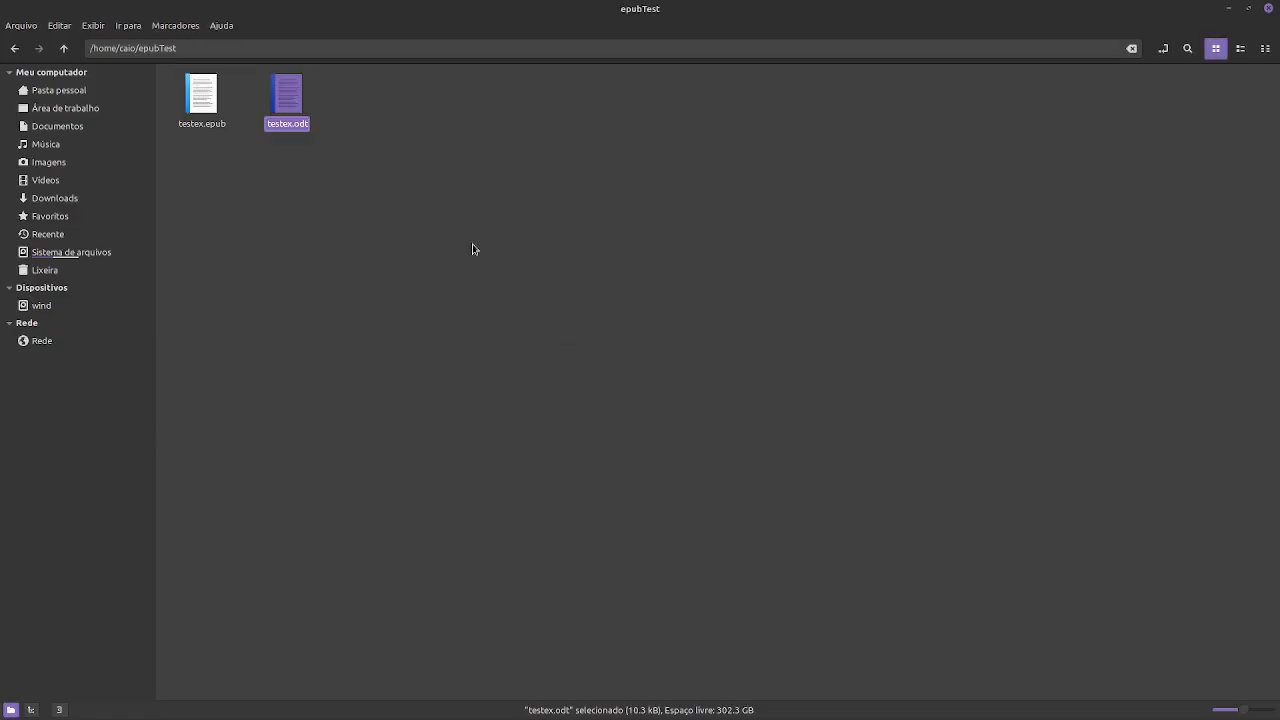
pyautogui.click(210, 135)
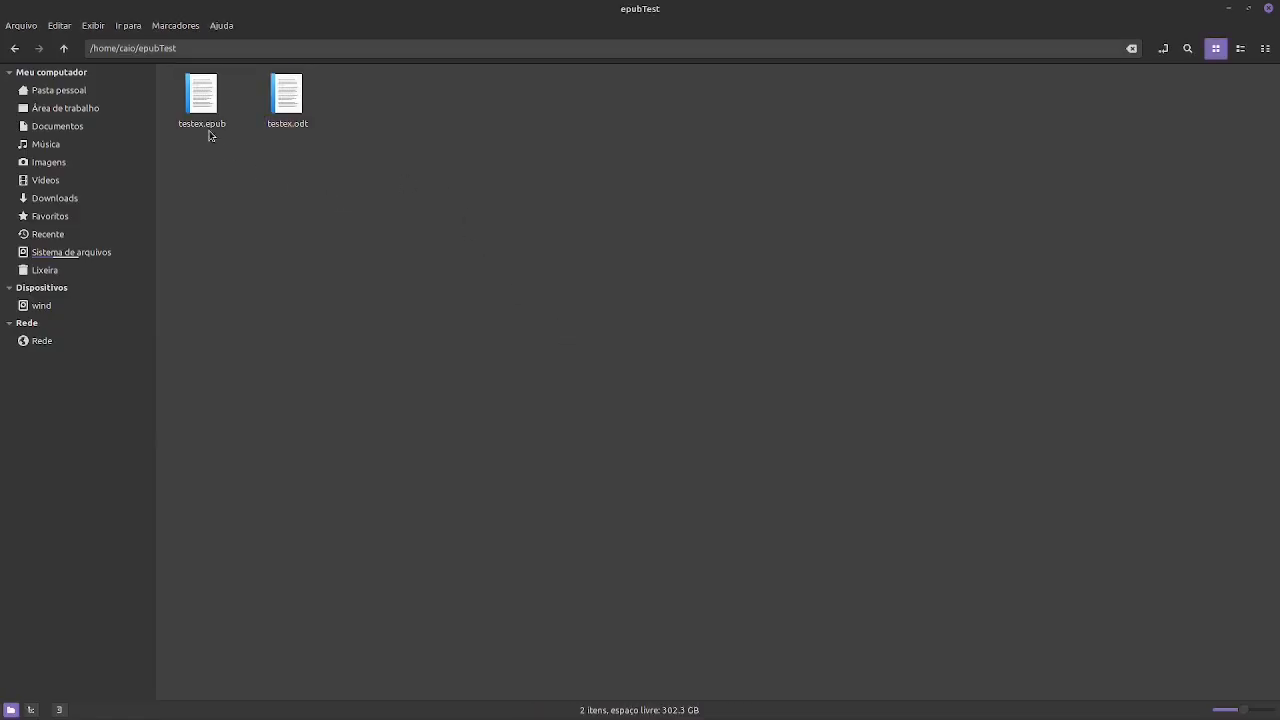
pyautogui.click(204, 98)
pyautogui.rightClick(214, 99)
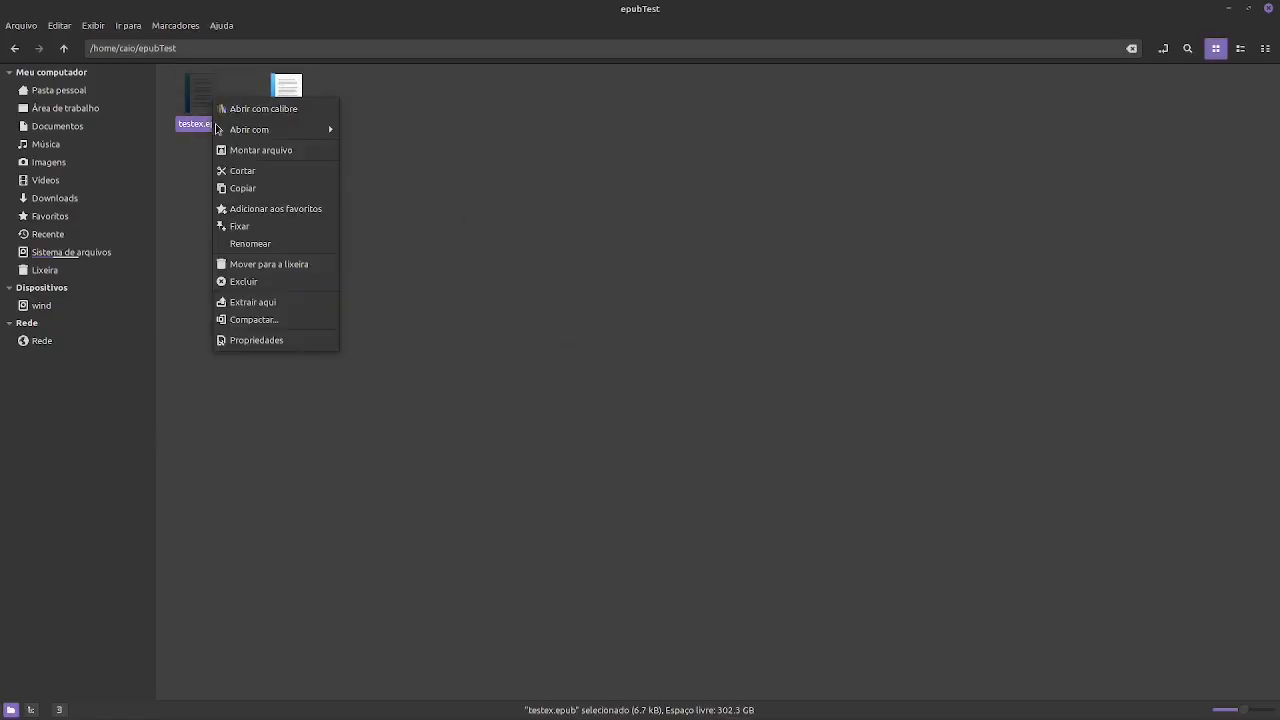
pyautogui.moveTo(265, 130)
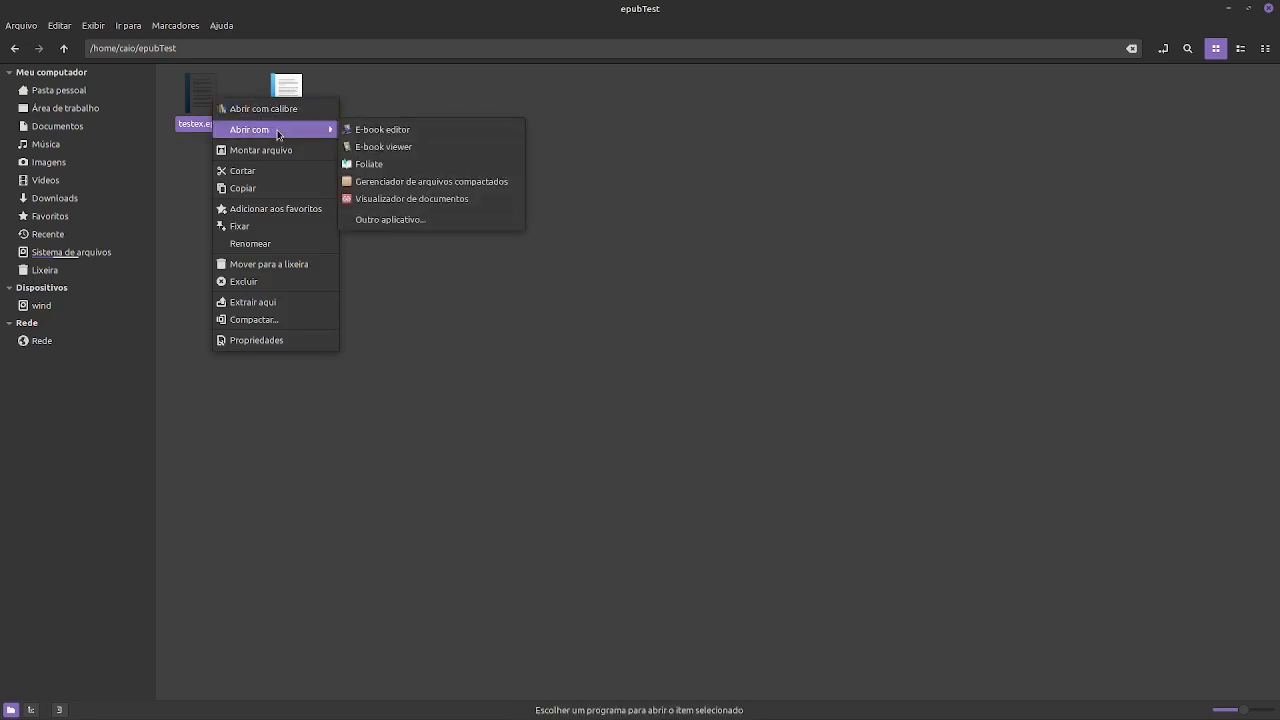
pyautogui.click(404, 165)
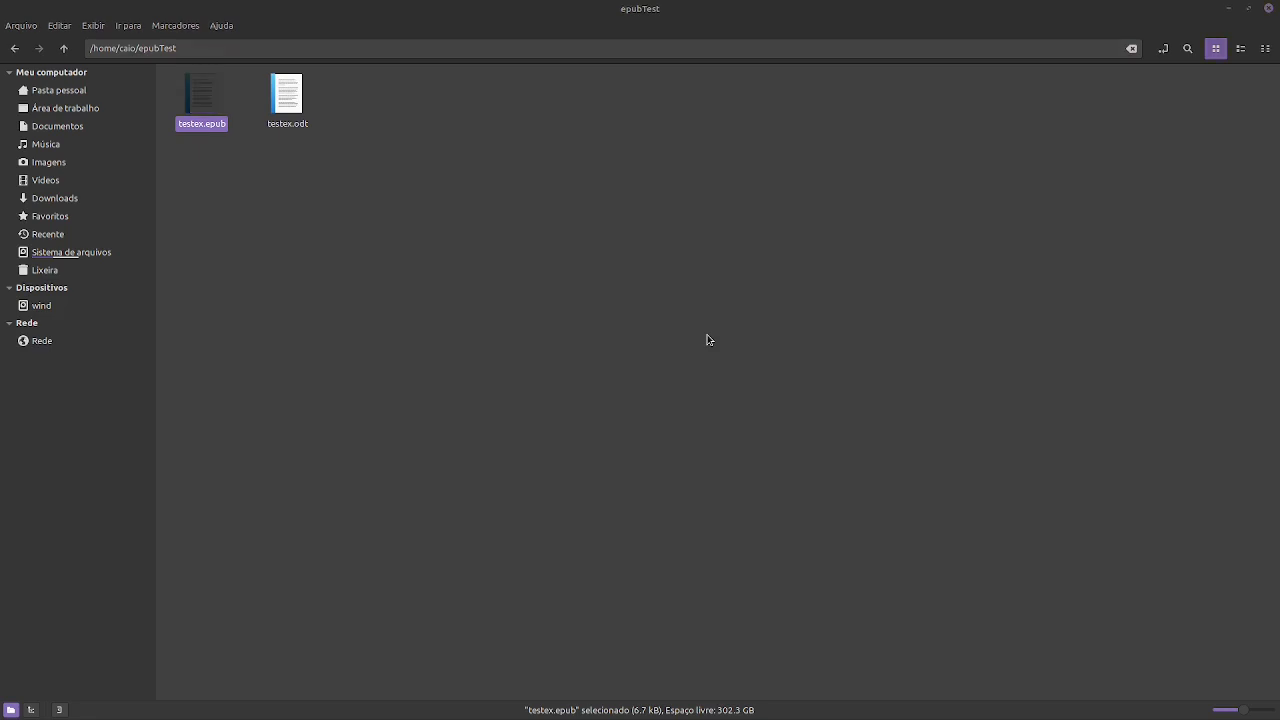
# - Switch back to testex.odt in LibreOffice Writer and examine the italic phrase in the Habitant ut inceptos paragraph
pyautogui.hotkey('alt', 'Tab')
pyautogui.hotkey('alt', 'Tab')
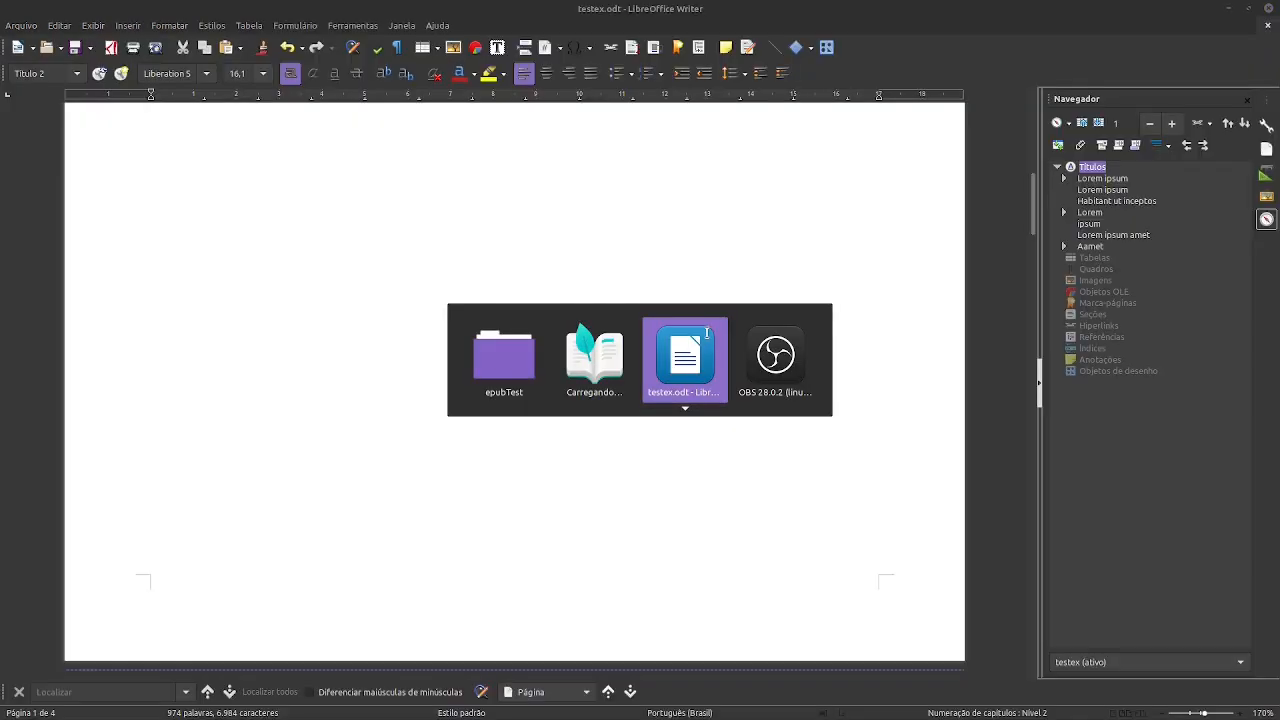
pyautogui.scroll(13, 657, 410)
pyautogui.scroll(-17, 654, 410)
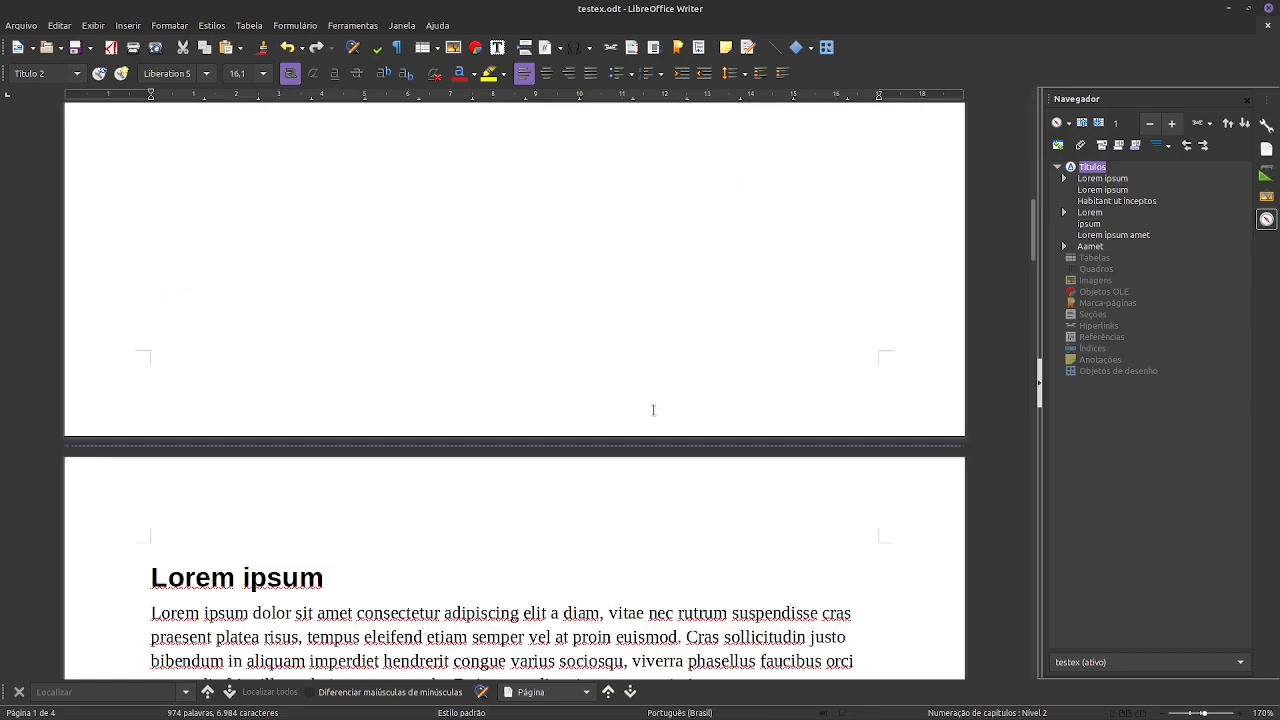
pyautogui.scroll(-15, 653, 410)
pyautogui.scroll(4, 653, 410)
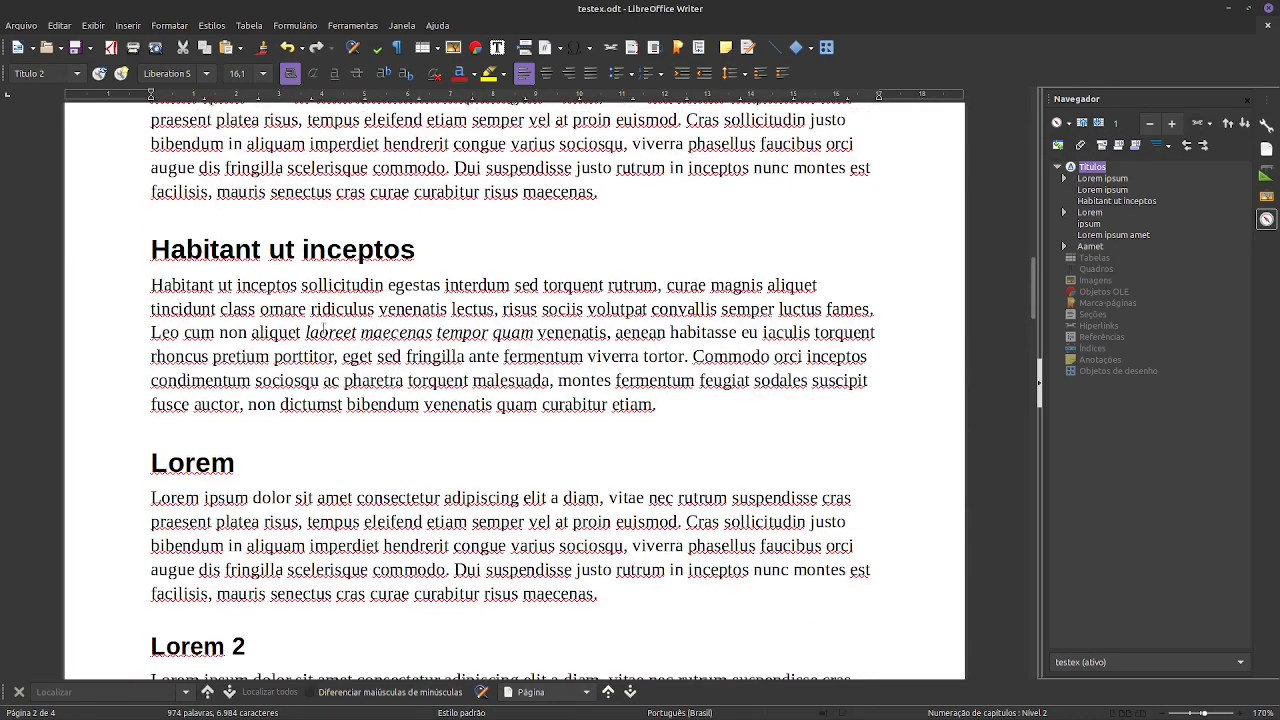
pyautogui.moveTo(305, 334); pyautogui.dragTo(481, 333)
pyautogui.scroll(6, 580, 346)
pyautogui.scroll(-3, 455, 399)
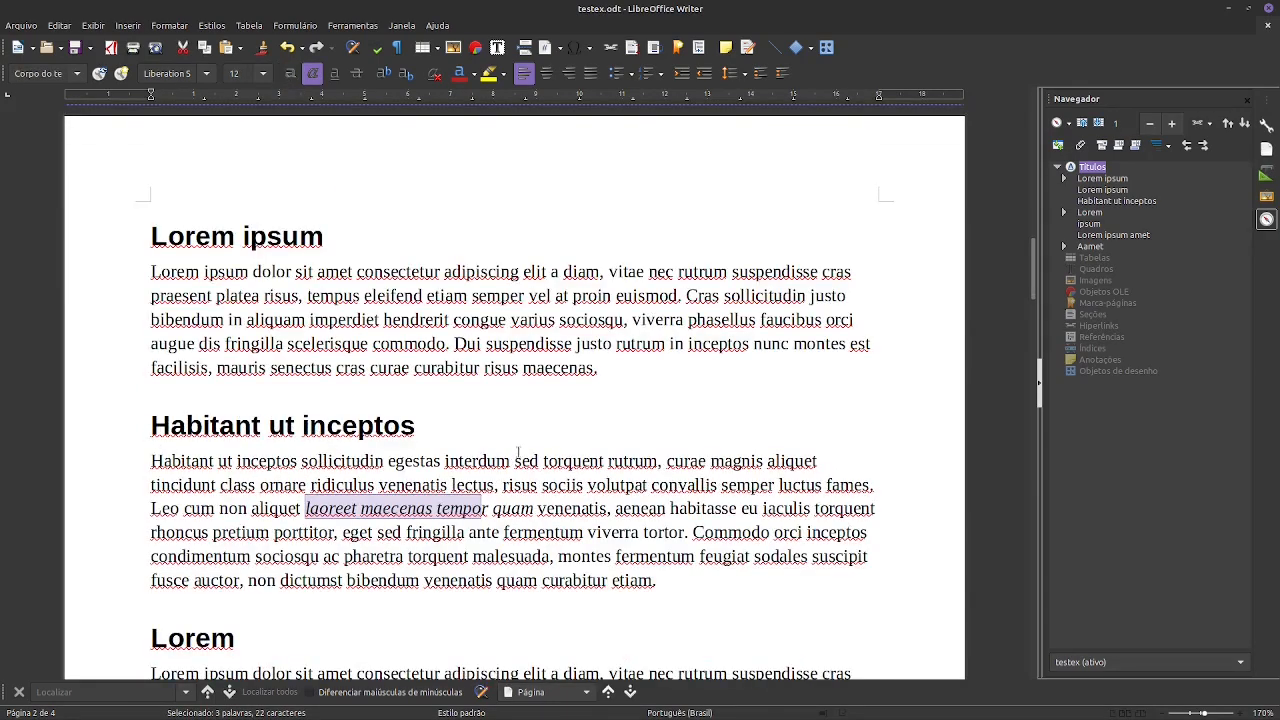
pyautogui.scroll(-3, 505, 440)
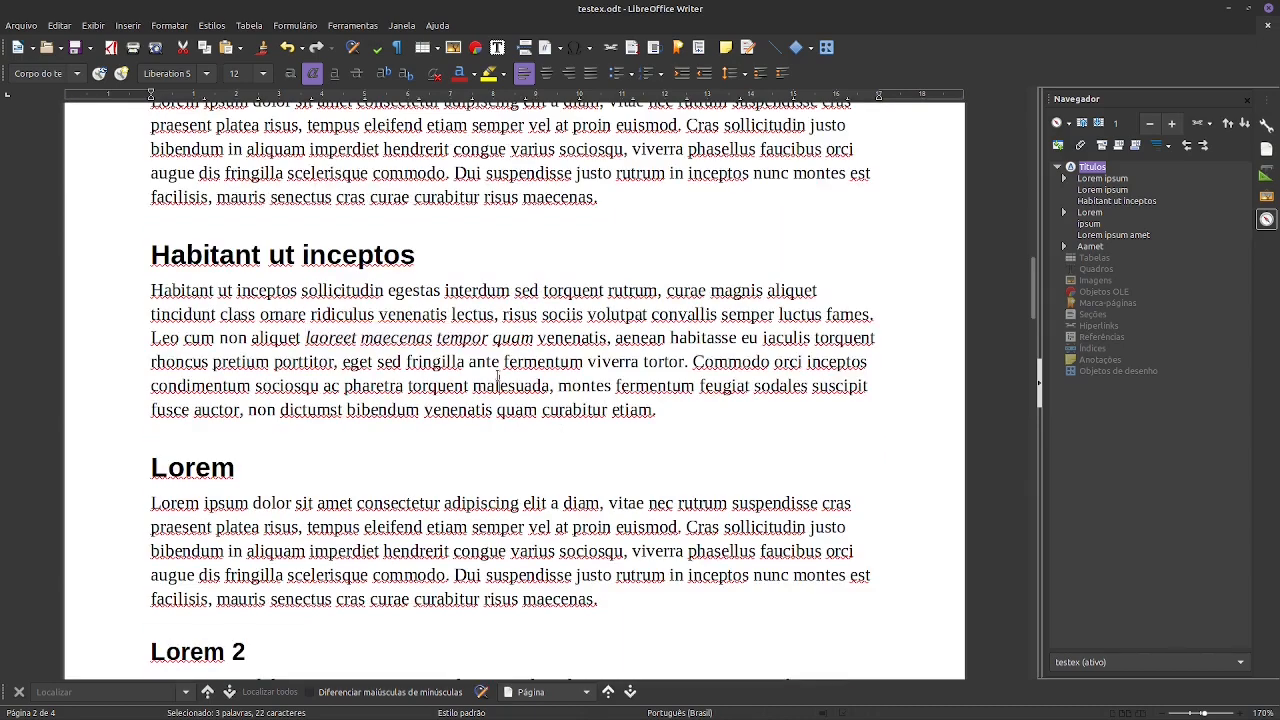
pyautogui.moveTo(607, 338); pyautogui.dragTo(306, 338)
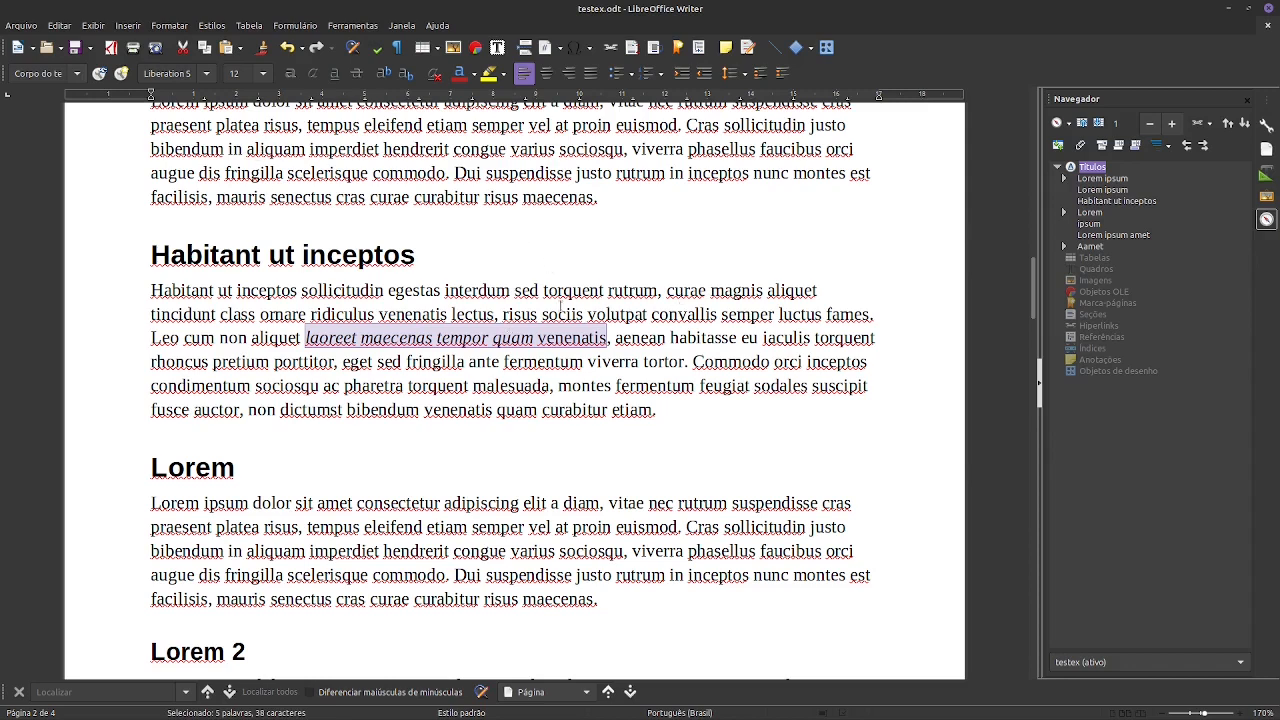
# - Italicize the whole Lorem 2 heading
pyautogui.scroll(-3, 436, 394)
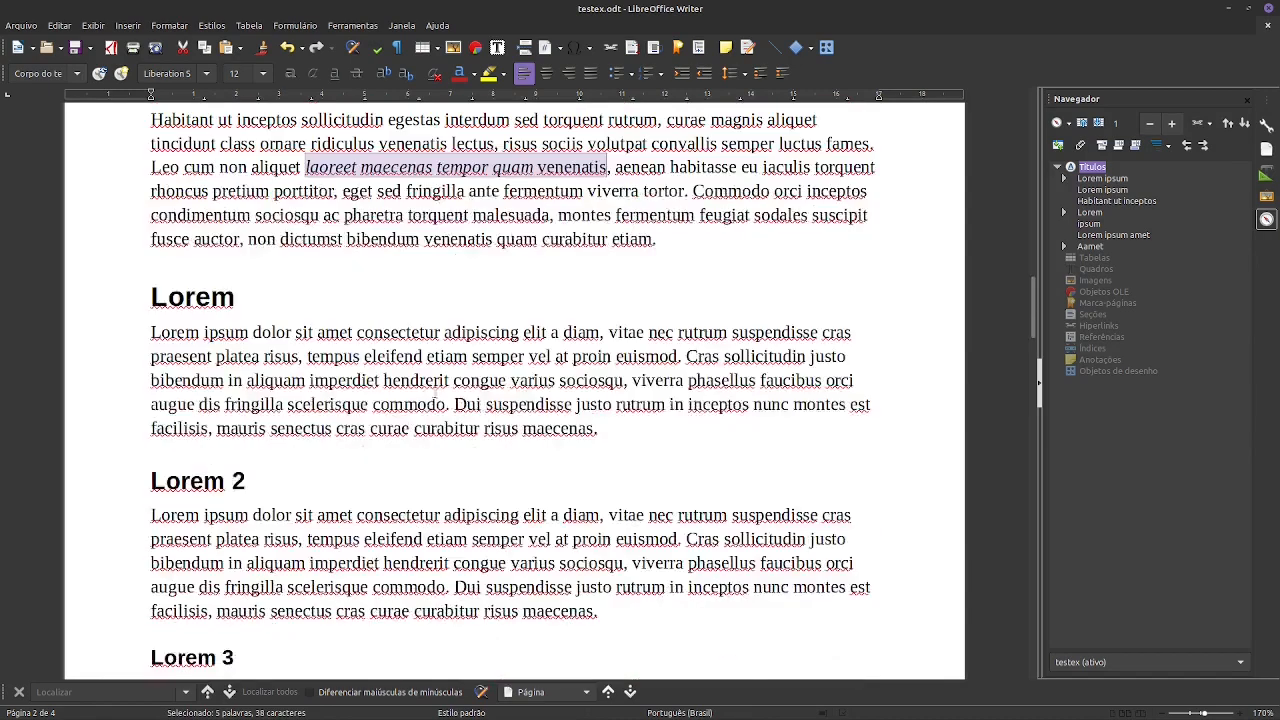
pyautogui.click(236, 481)
pyautogui.hotkey('ctrl', 'i')
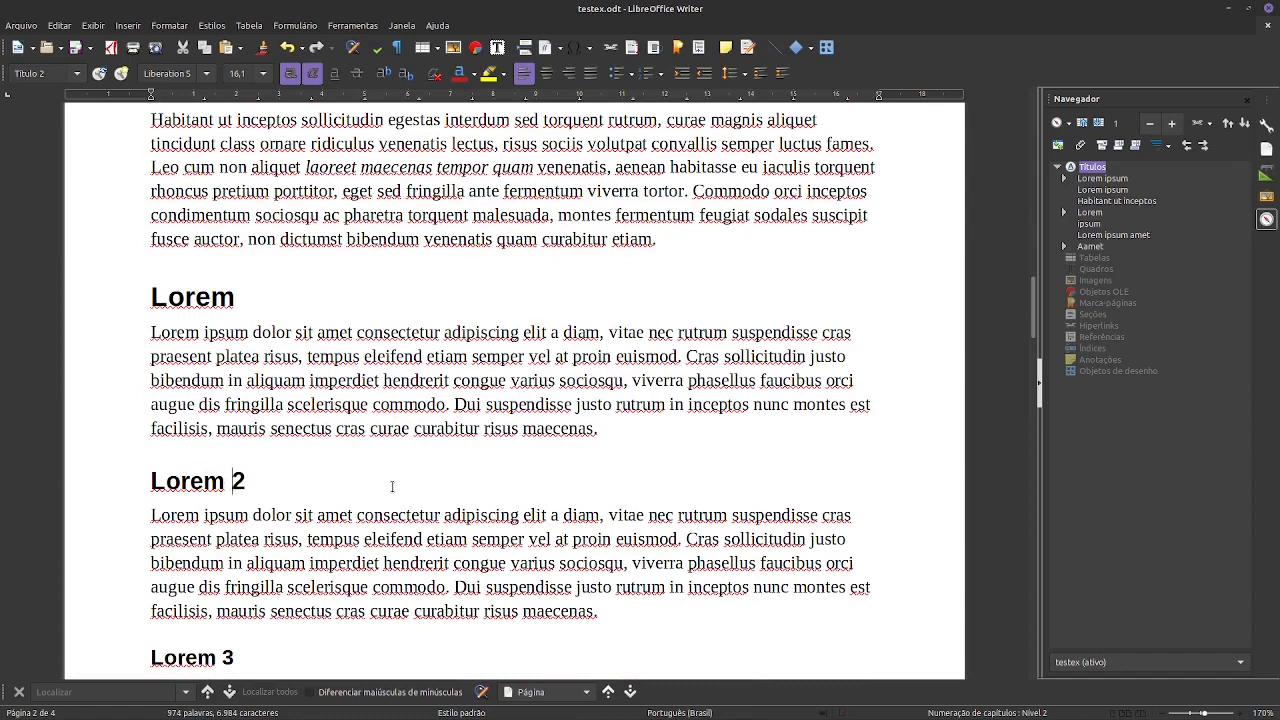
pyautogui.moveTo(265, 481); pyautogui.dragTo(85, 486)
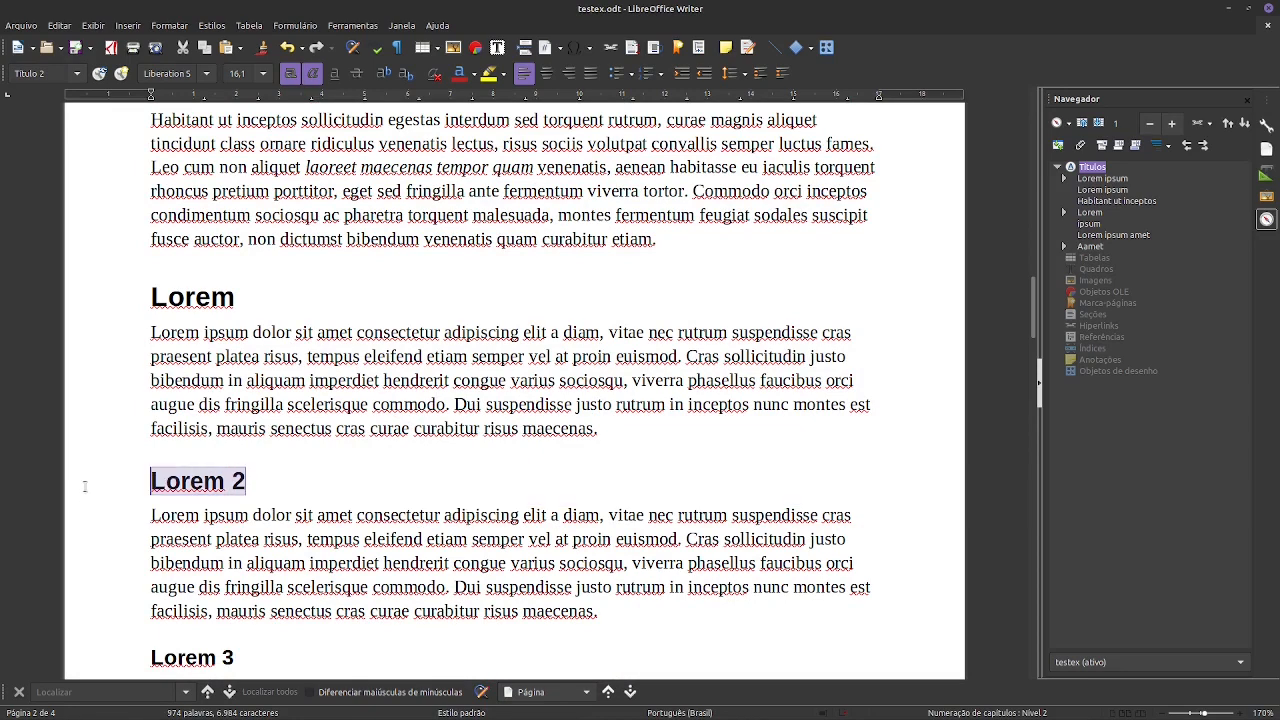
pyautogui.hotkey('ctrl', 'i')
# - In the paragraph under Lorem 2, italicize congue and sollicitudin and make consectetur, praesent and cras bold
pyautogui.scroll(-3, 236, 429)
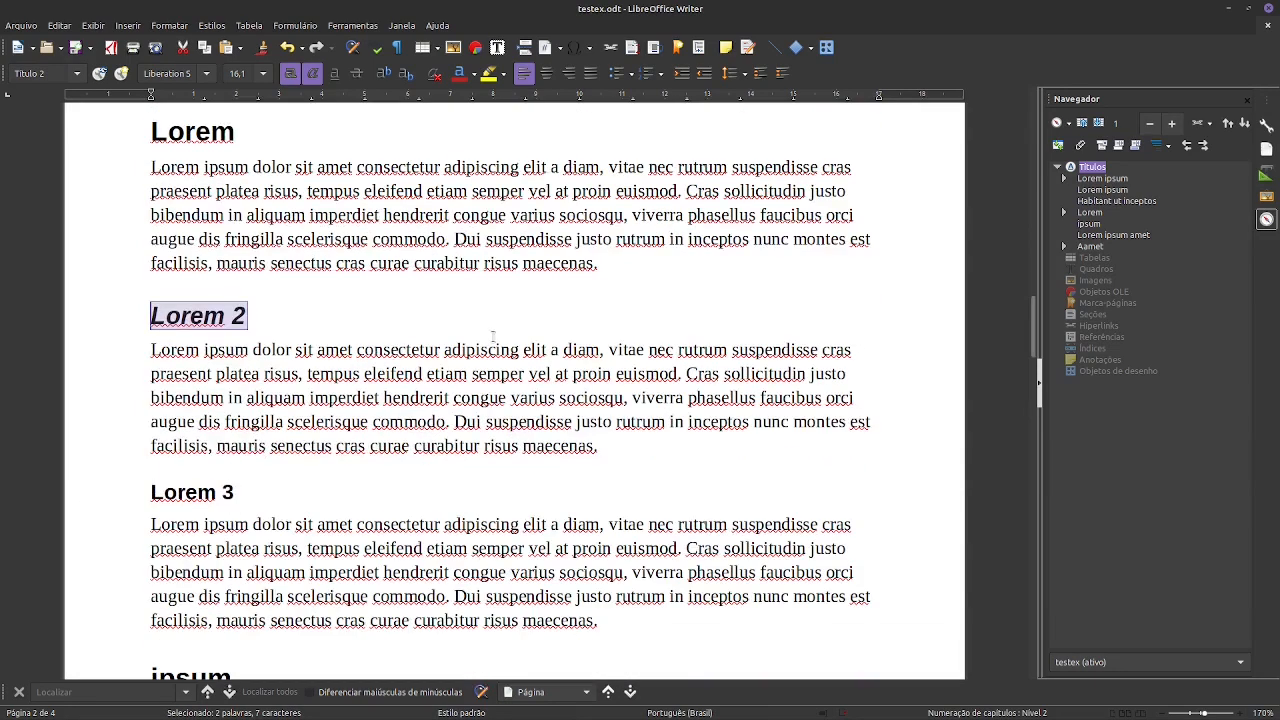
pyautogui.doubleClick(484, 398)
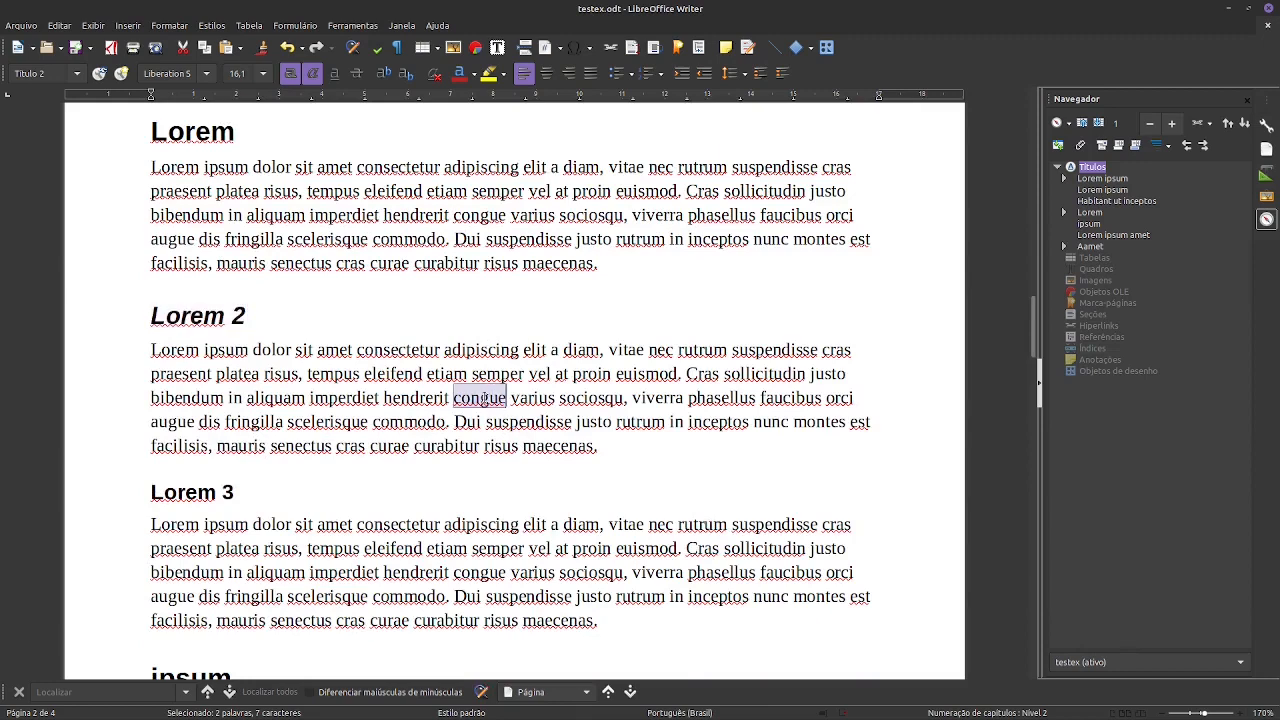
pyautogui.doubleClick(390, 350)
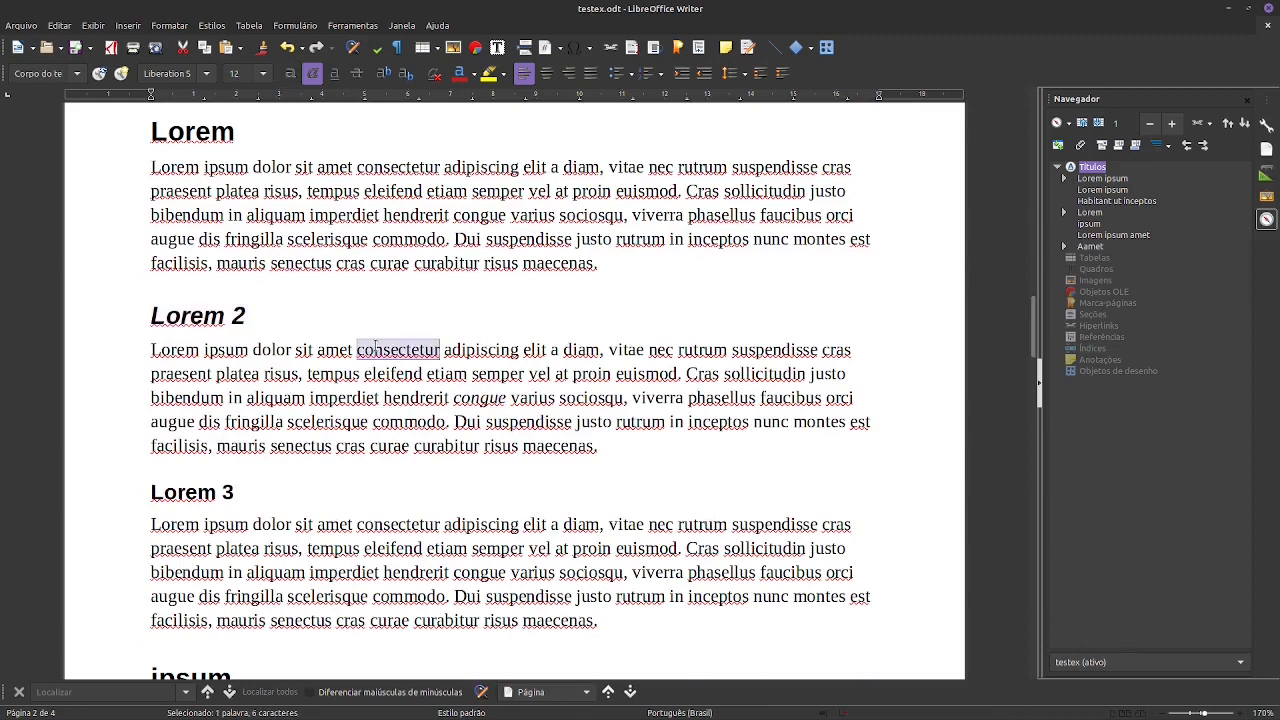
pyautogui.hotkey('ctrl', 'b')
pyautogui.doubleClick(744, 375)
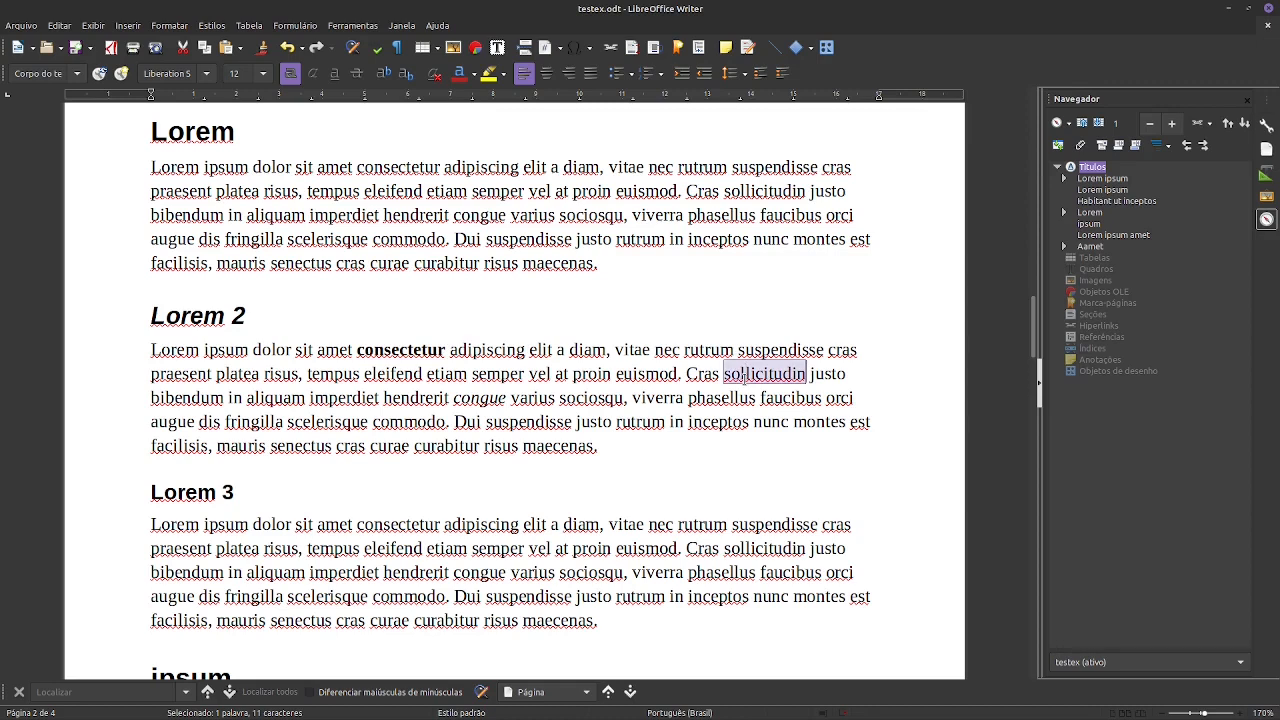
pyautogui.hotkey('ctrl', 'i')
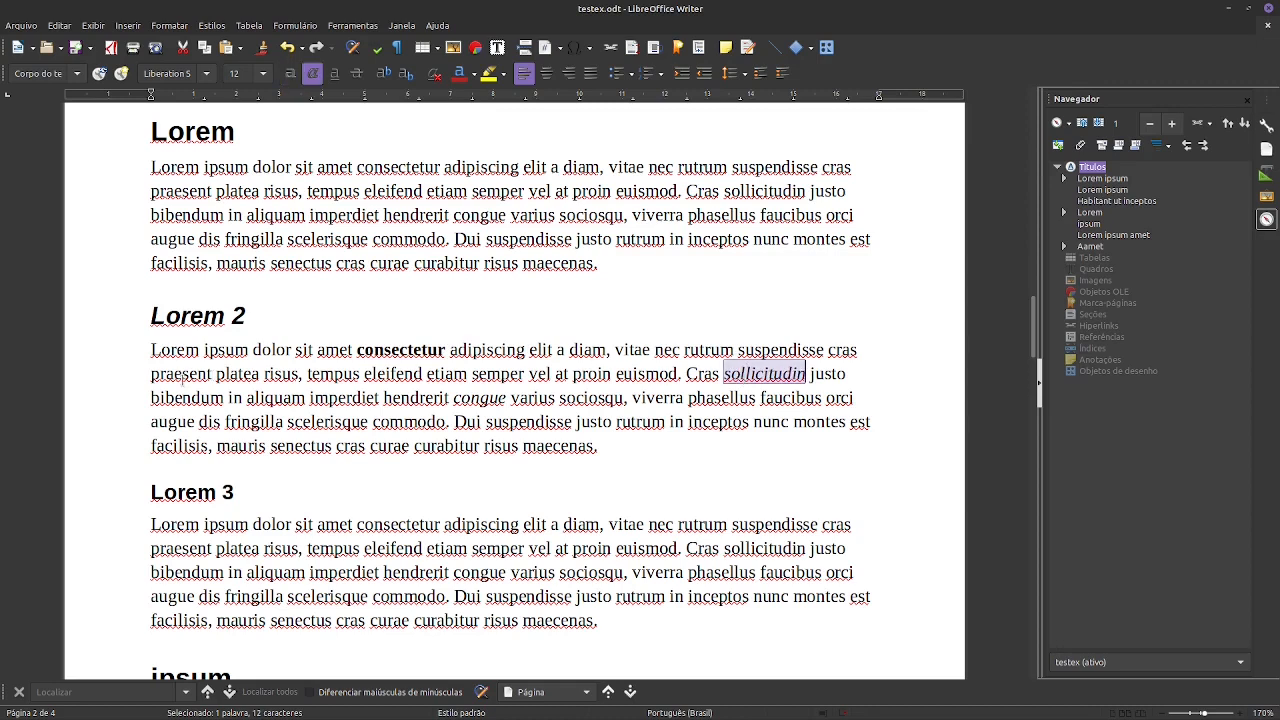
pyautogui.doubleClick(183, 375)
pyautogui.hotkey('ctrl', 'b')
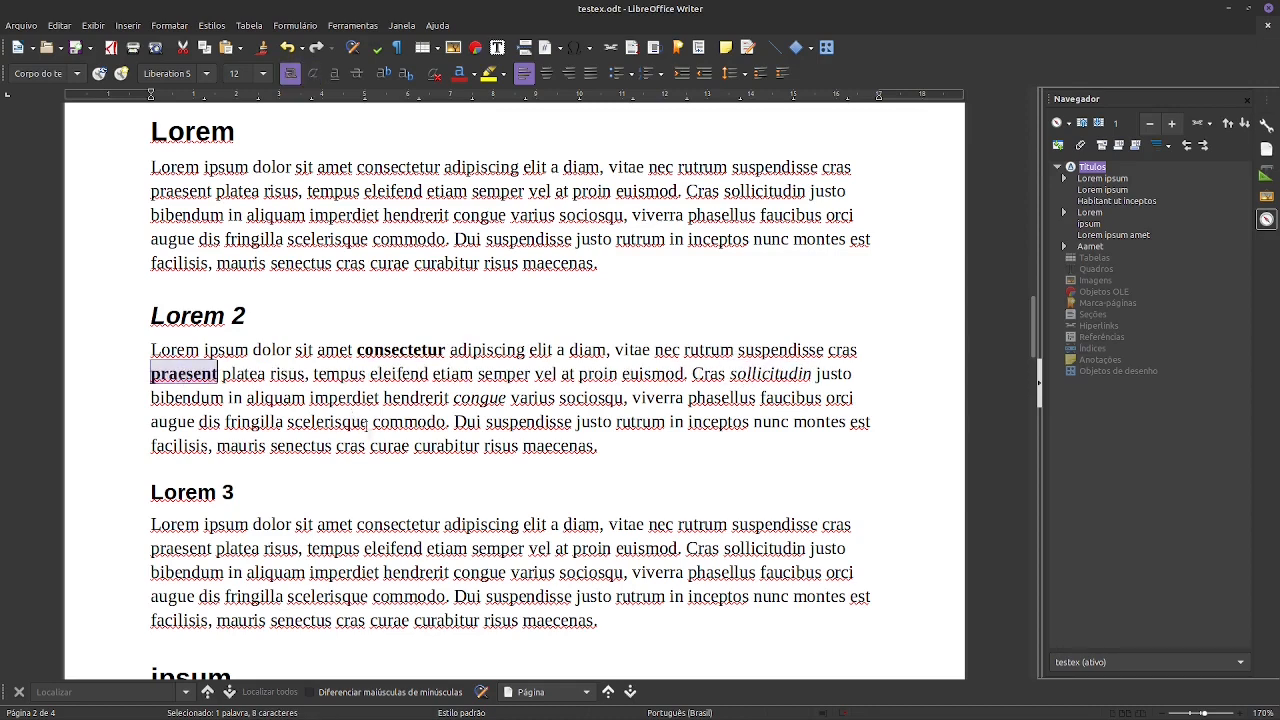
pyautogui.doubleClick(351, 447)
pyautogui.hotkey('ctrl', 'b')
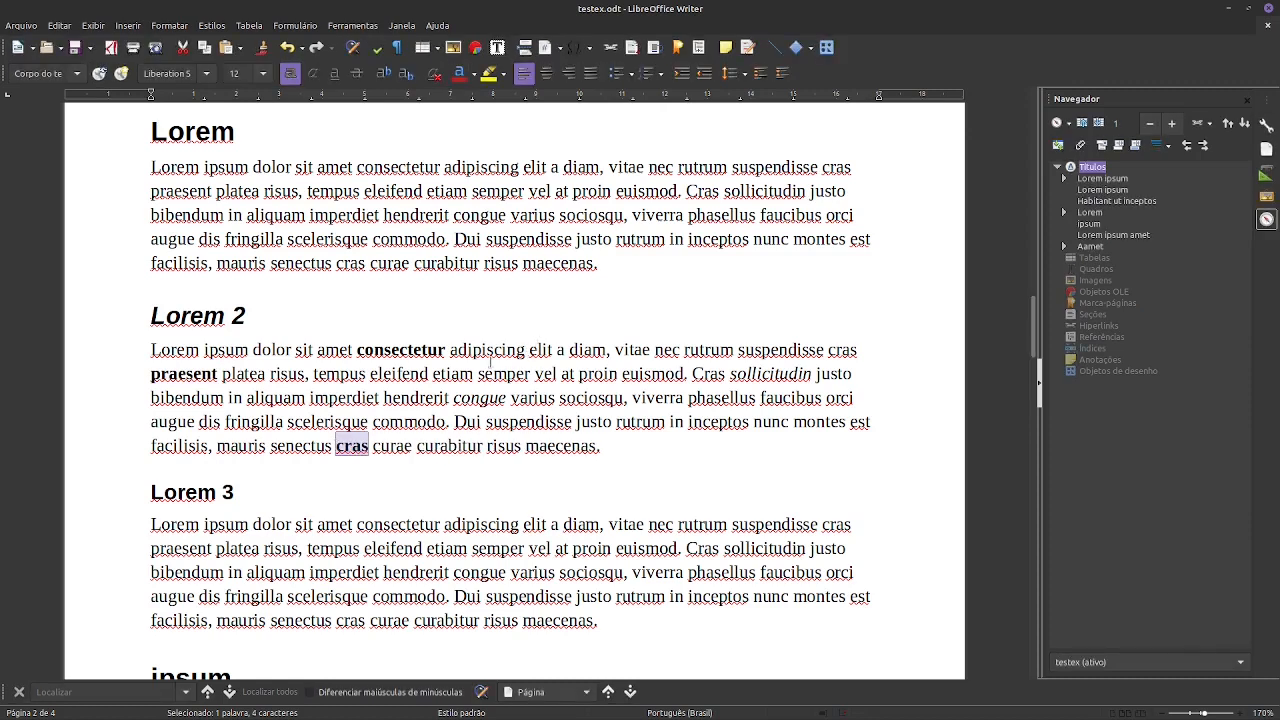
# - Switch to Foliate and page through the exported book, checking the italic phrase in Habitant ut inceptos and the chapter pages
pyautogui.hotkey('alt', 'Tab')
pyautogui.hotkey('alt', 'Tab')
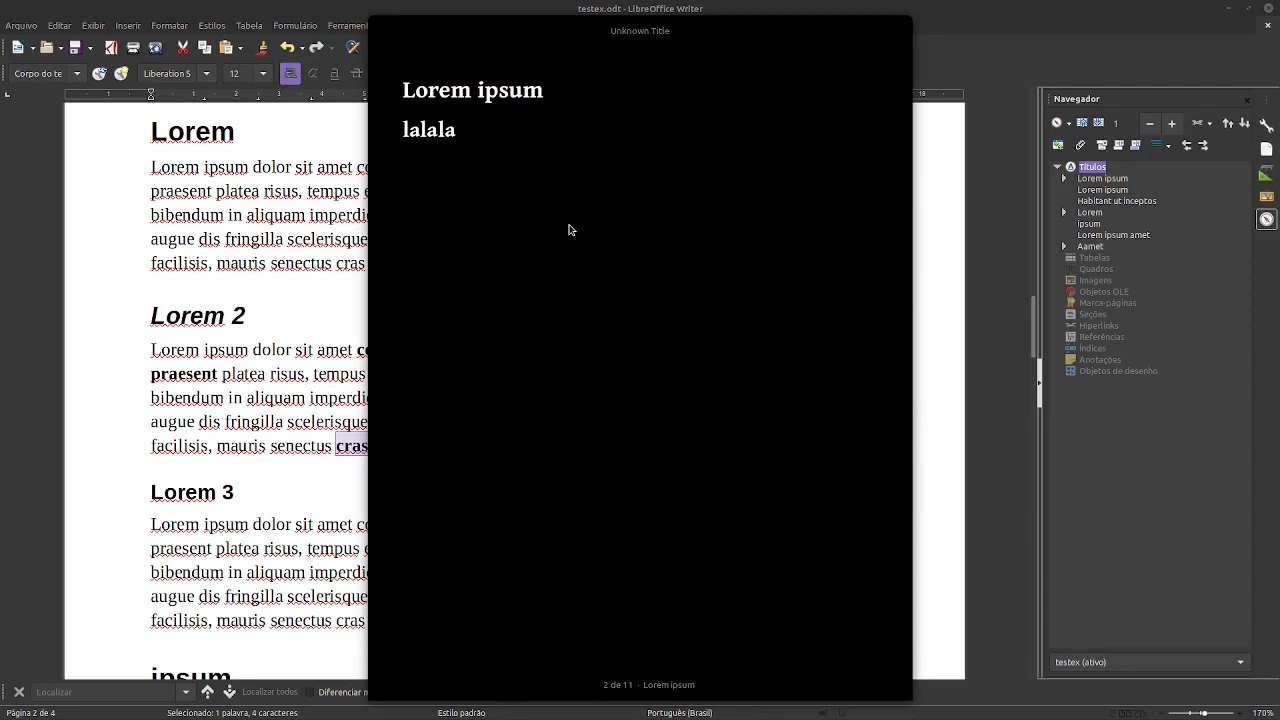
pyautogui.press('Right')
pyautogui.press('Right')
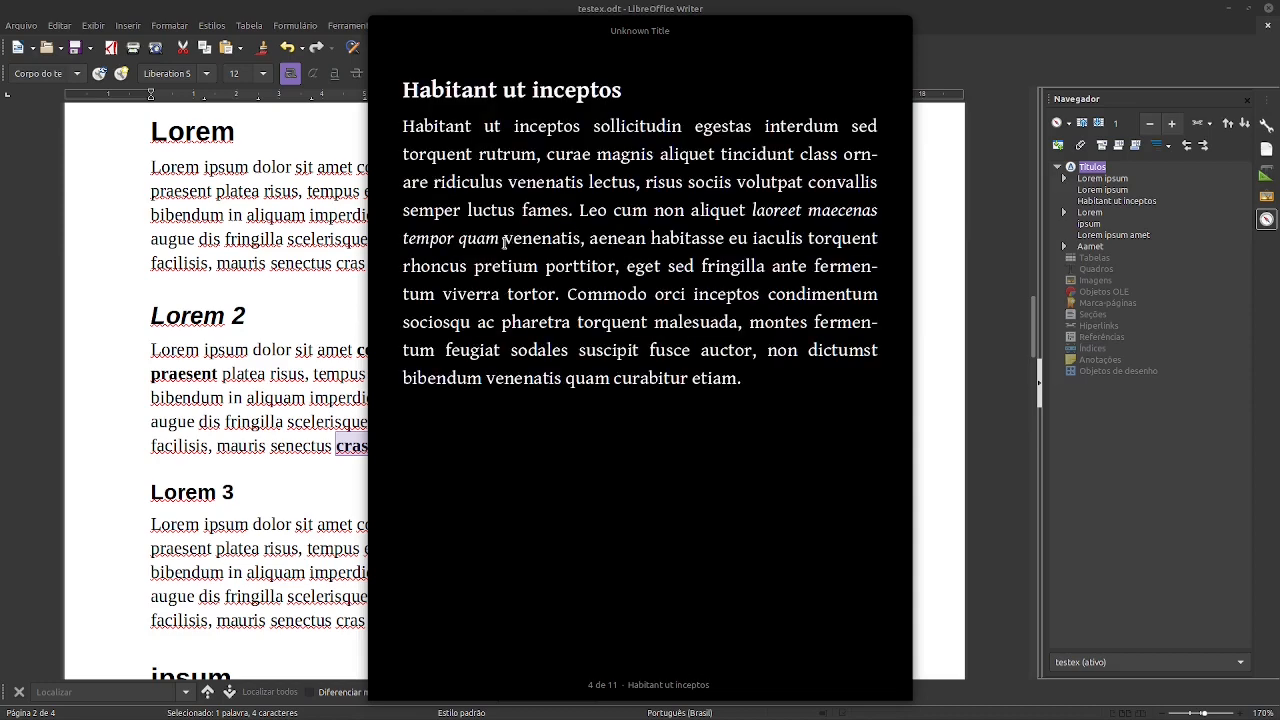
pyautogui.moveTo(498, 240); pyautogui.dragTo(753, 207)
pyautogui.click(812, 289)
pyautogui.scroll(-4, 645, 370)
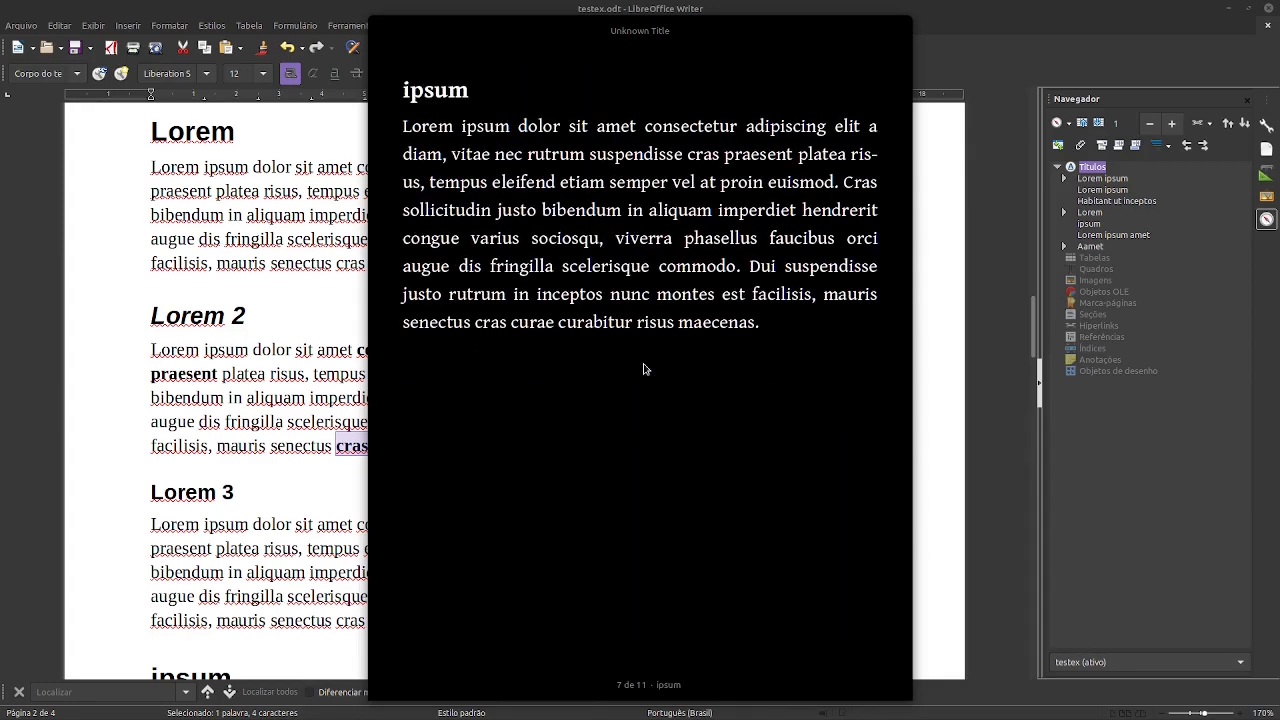
pyautogui.scroll(-4, 645, 370)
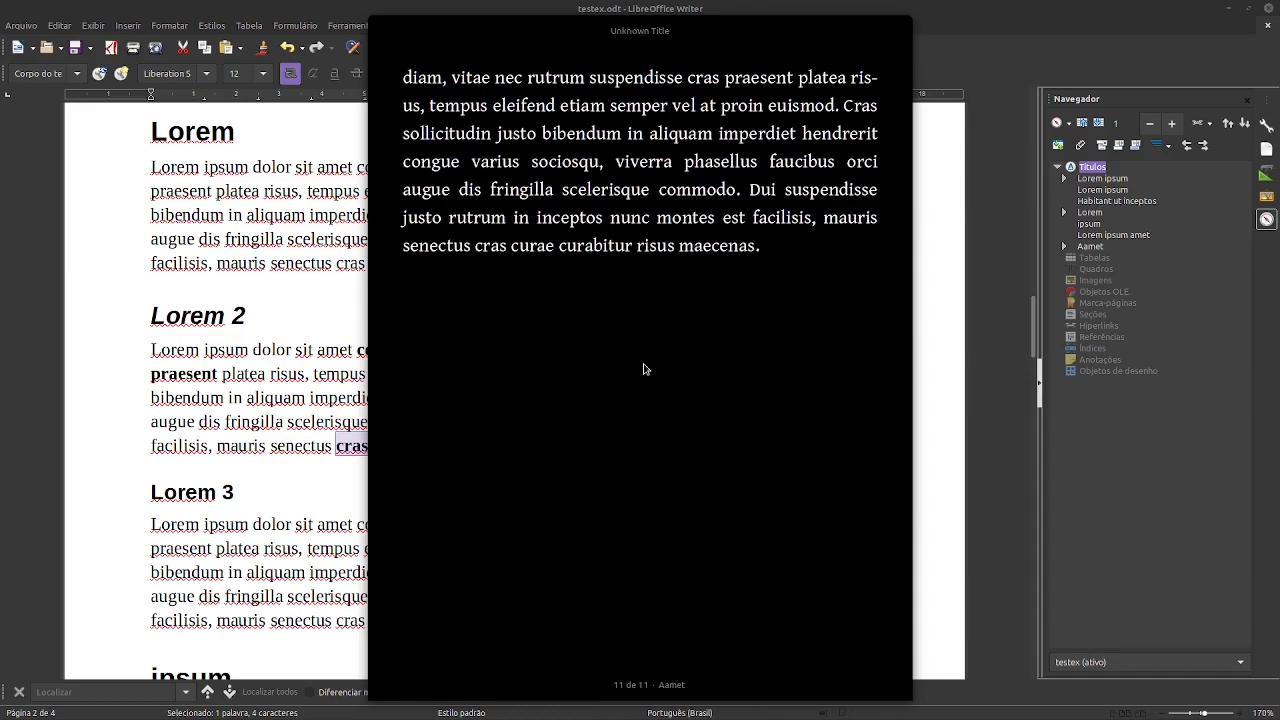
pyautogui.scroll(8, 645, 370)
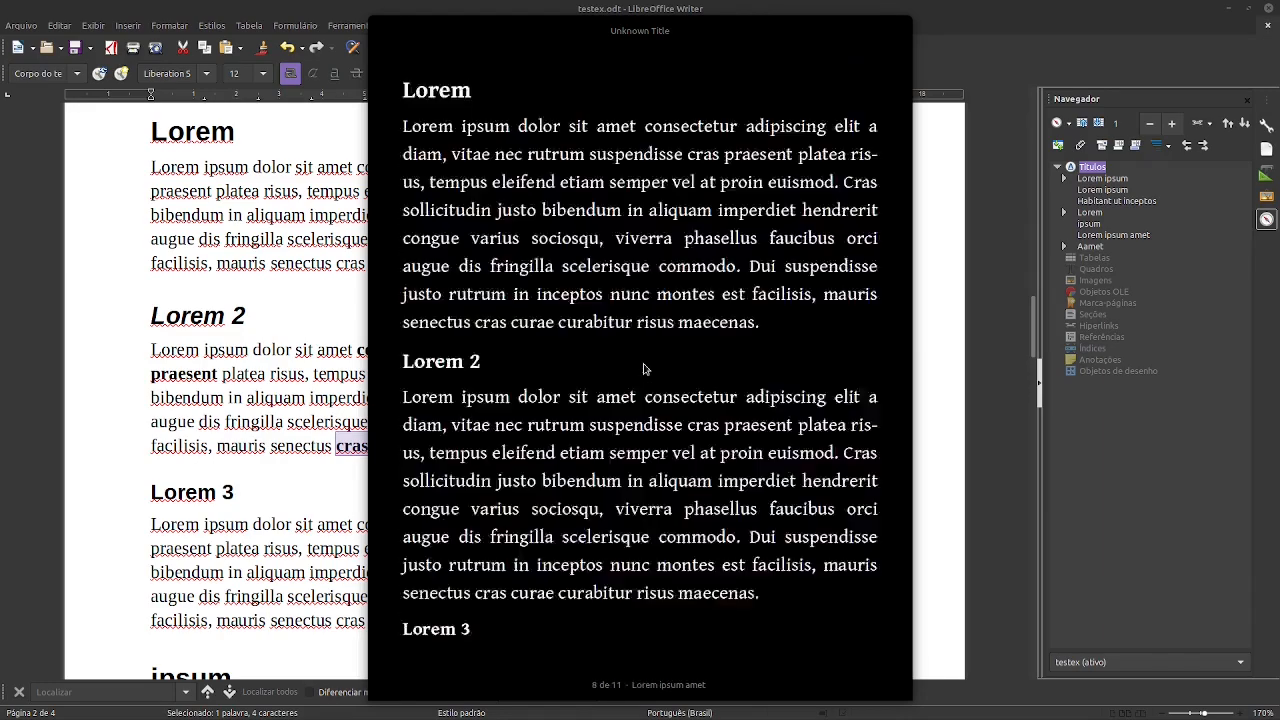
# - Compare Foliate's table of contents with Writer's heading outline, expanding Lorem and Lorem 2 in the outline
pyautogui.click(383, 30)
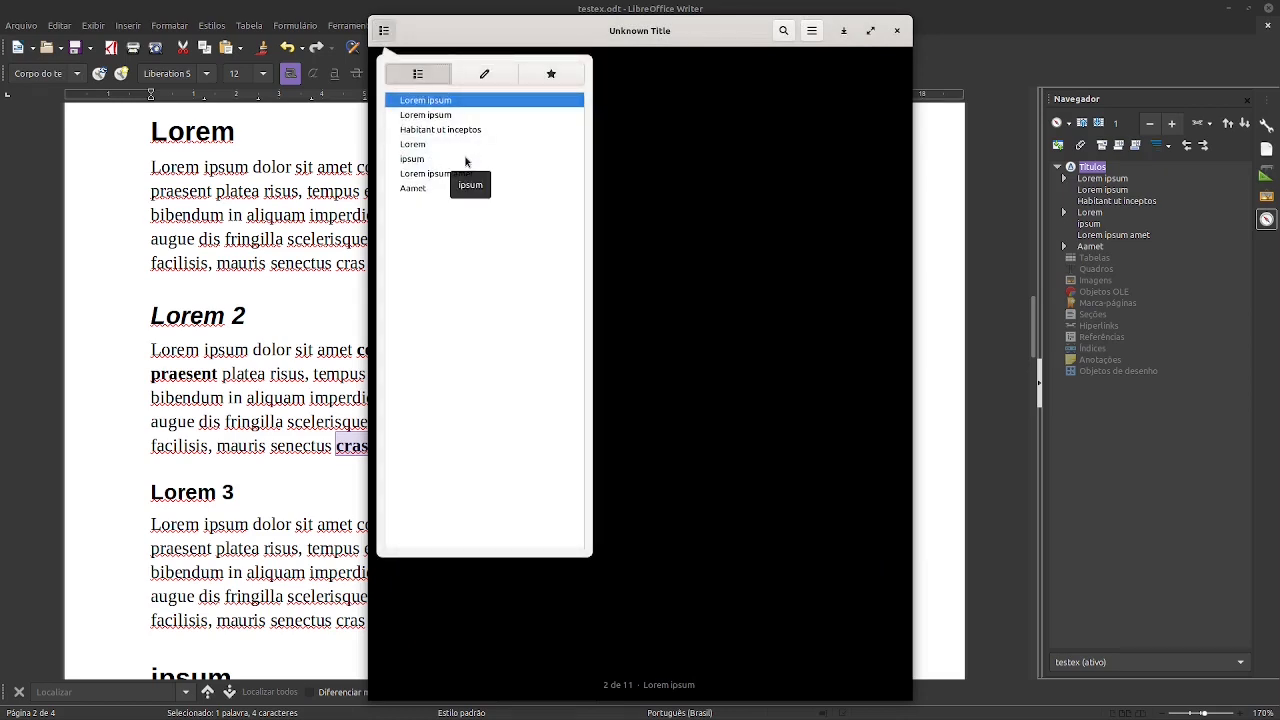
pyautogui.click(1137, 415)
pyautogui.click(1064, 212)
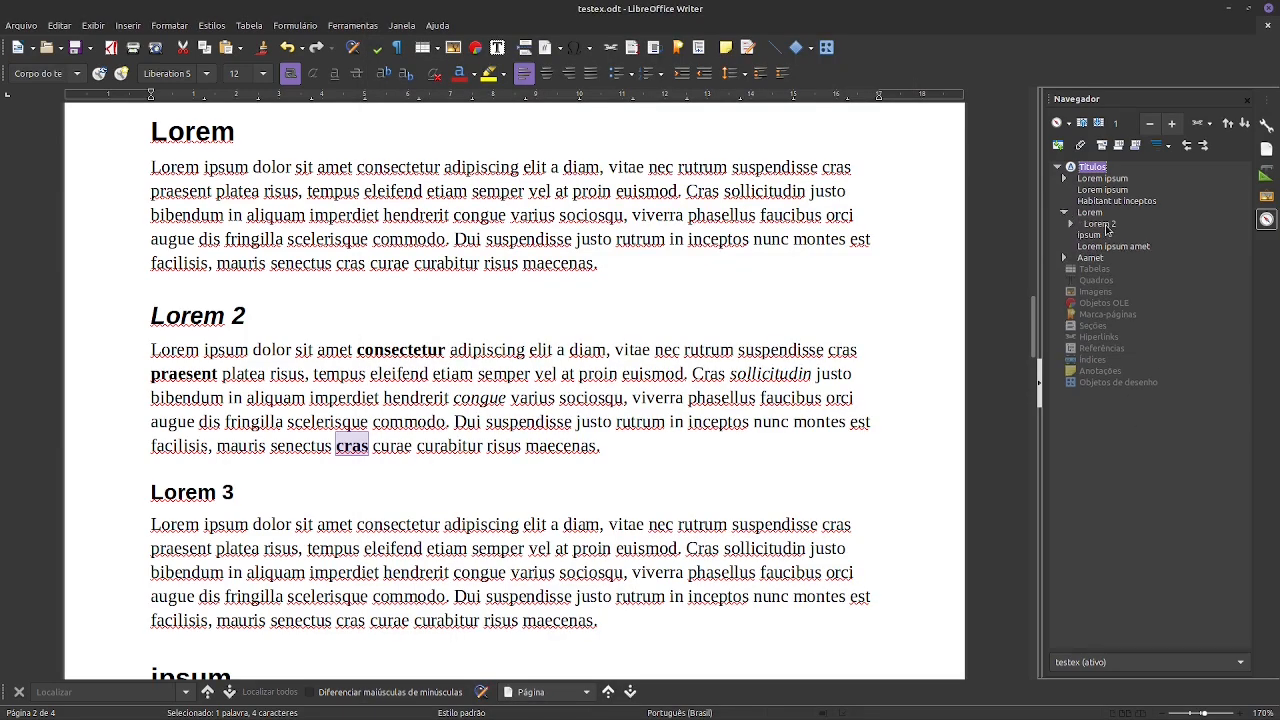
pyautogui.click(1071, 224)
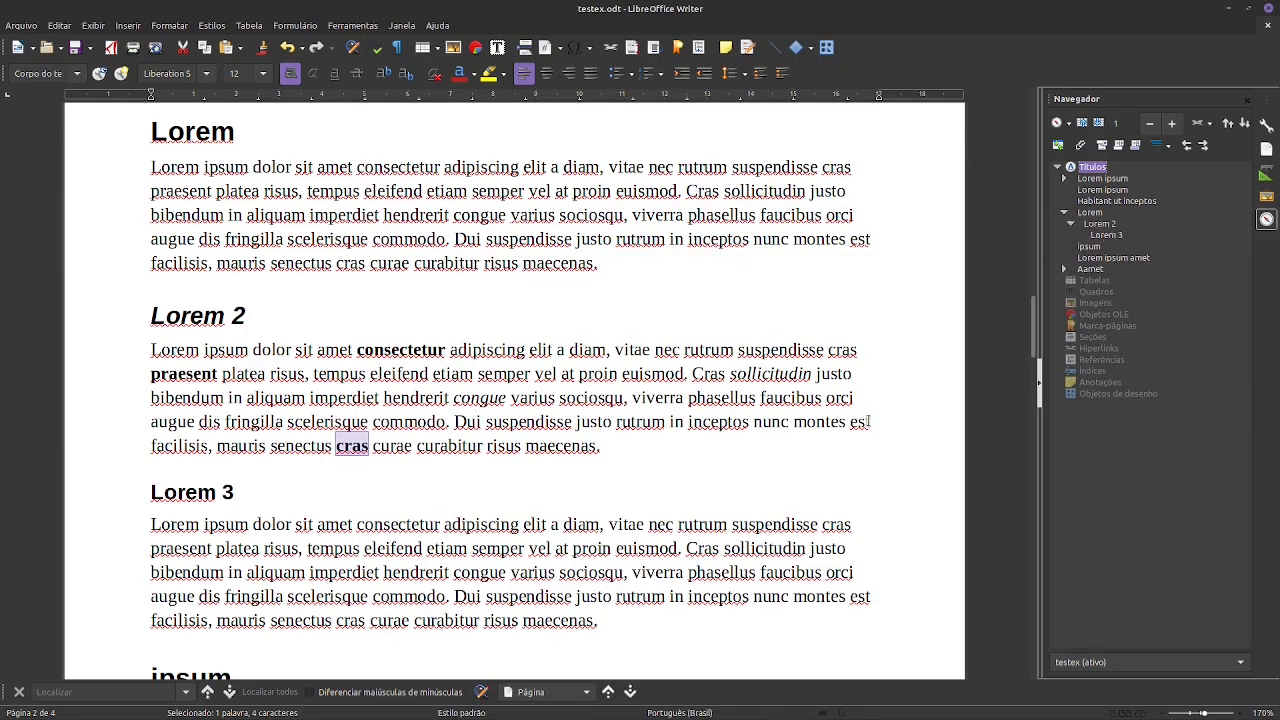
# - Close the book in Foliate and open testex.epub from the epubTest folder with E-book viewer
pyautogui.hotkey('alt', 'Tab')
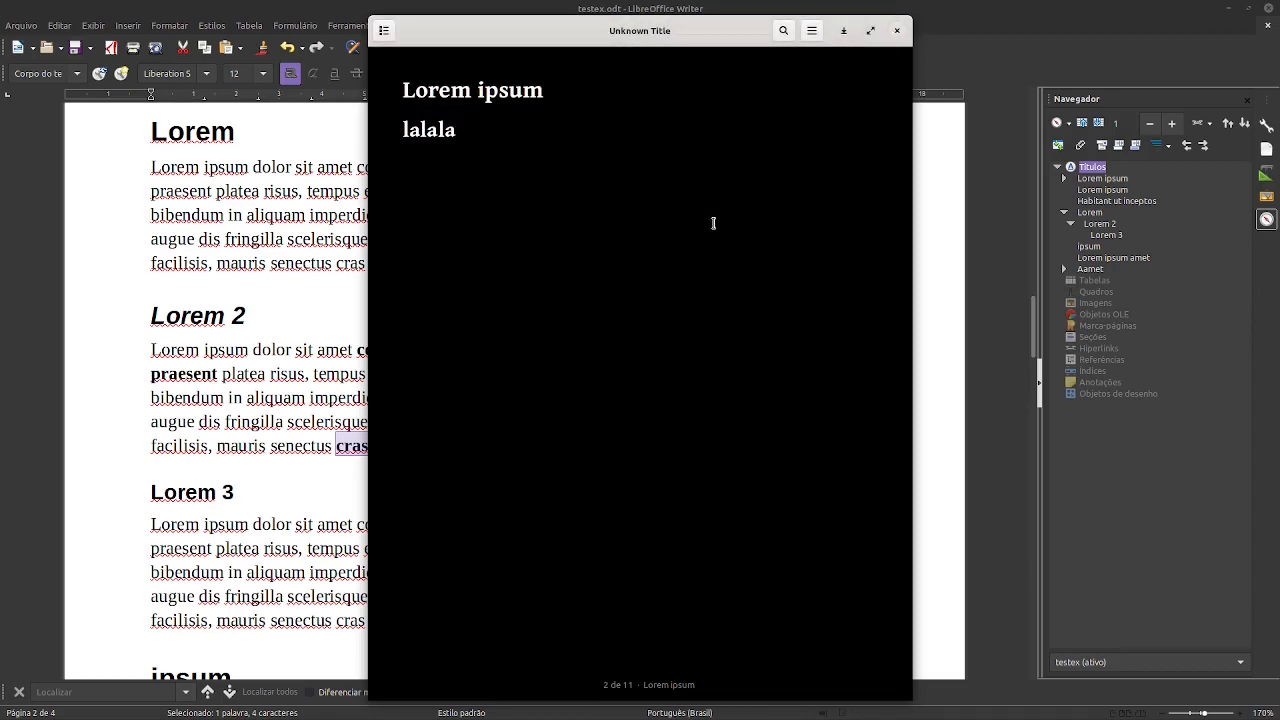
pyautogui.hotkey('ctrl', 'w')
pyautogui.hotkey('alt', 'Tab')
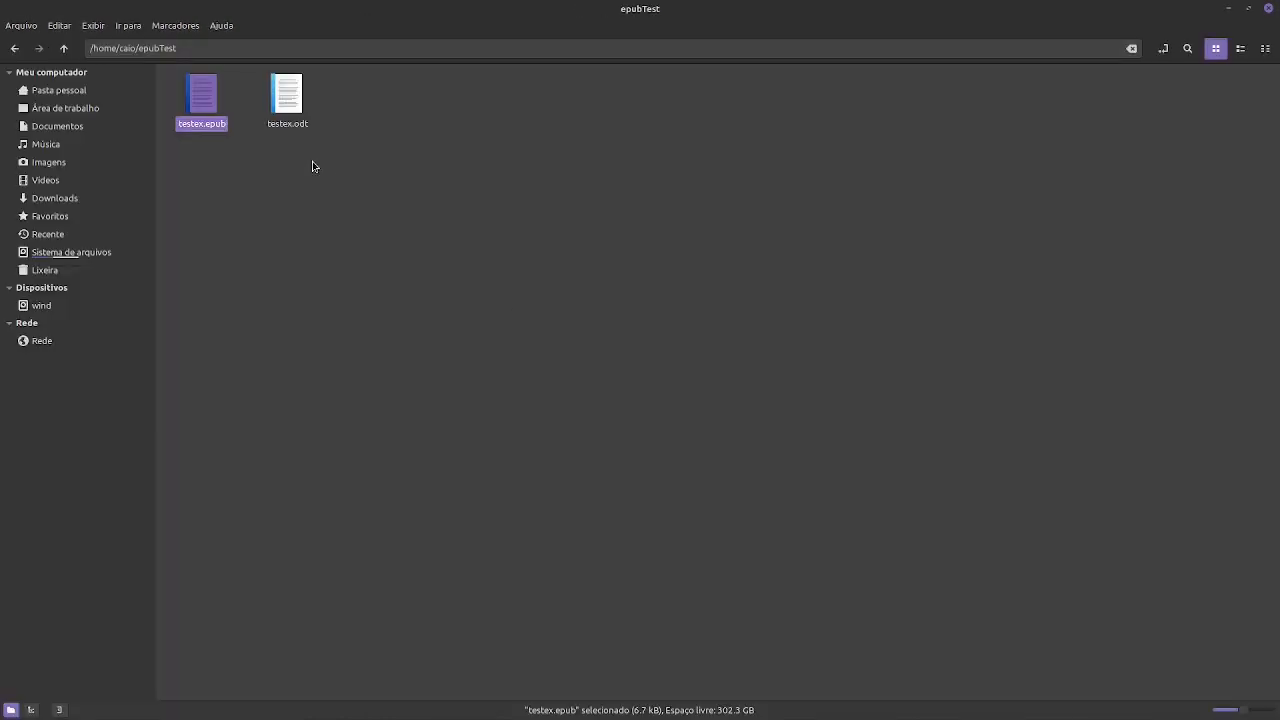
pyautogui.rightClick(200, 95)
pyautogui.moveTo(250, 126)
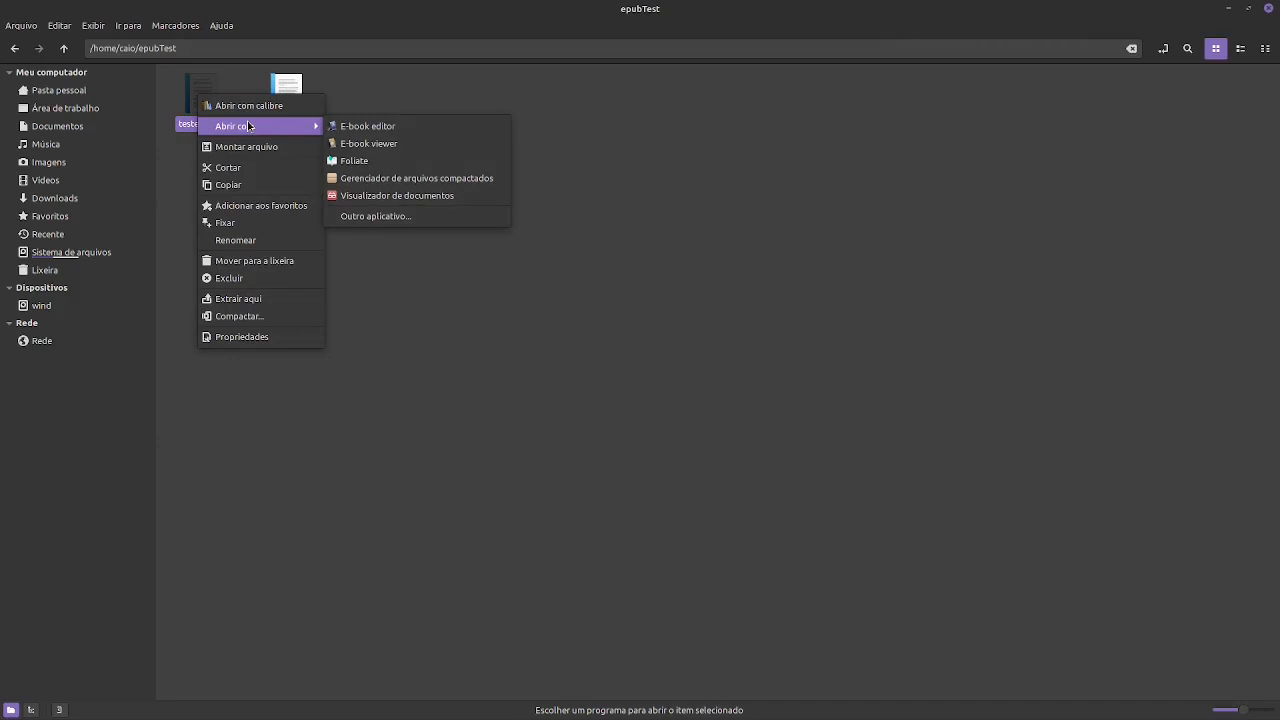
pyautogui.click(418, 148)
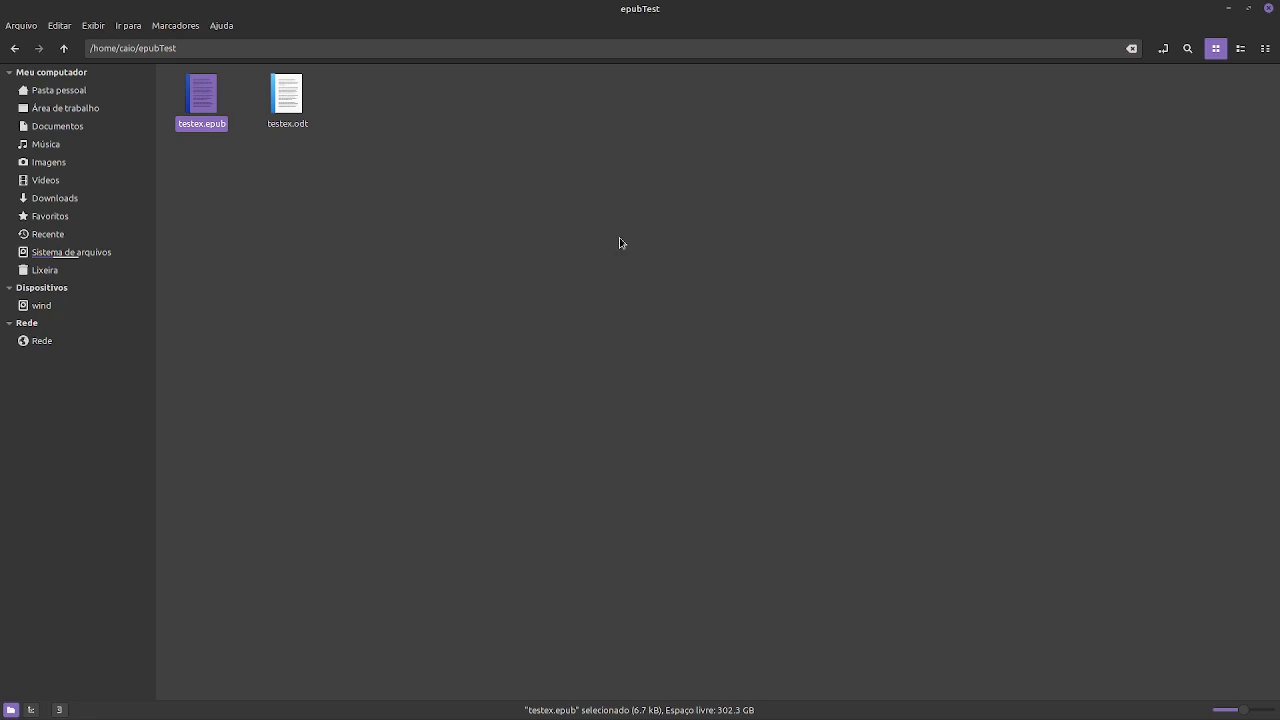
pyautogui.press('Return')
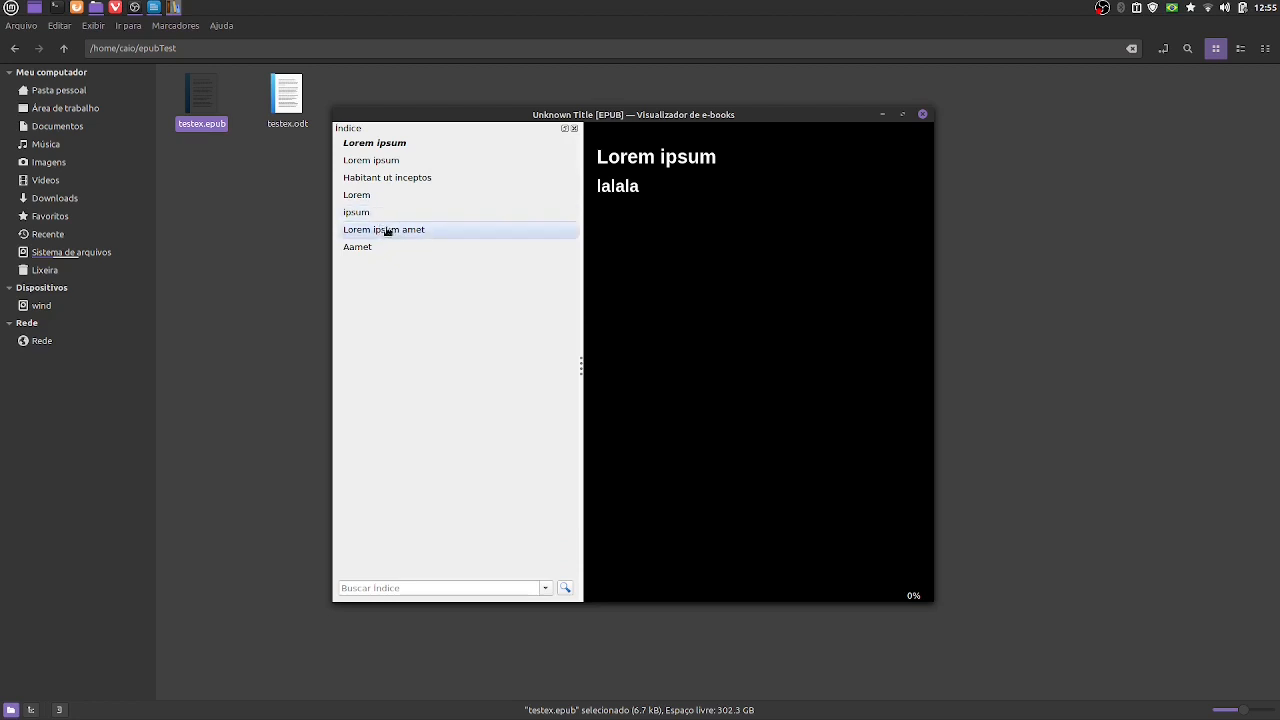
# - Close the e-book viewer and permanently delete testex.epub from the epubTest folder
pyautogui.click(923, 115)
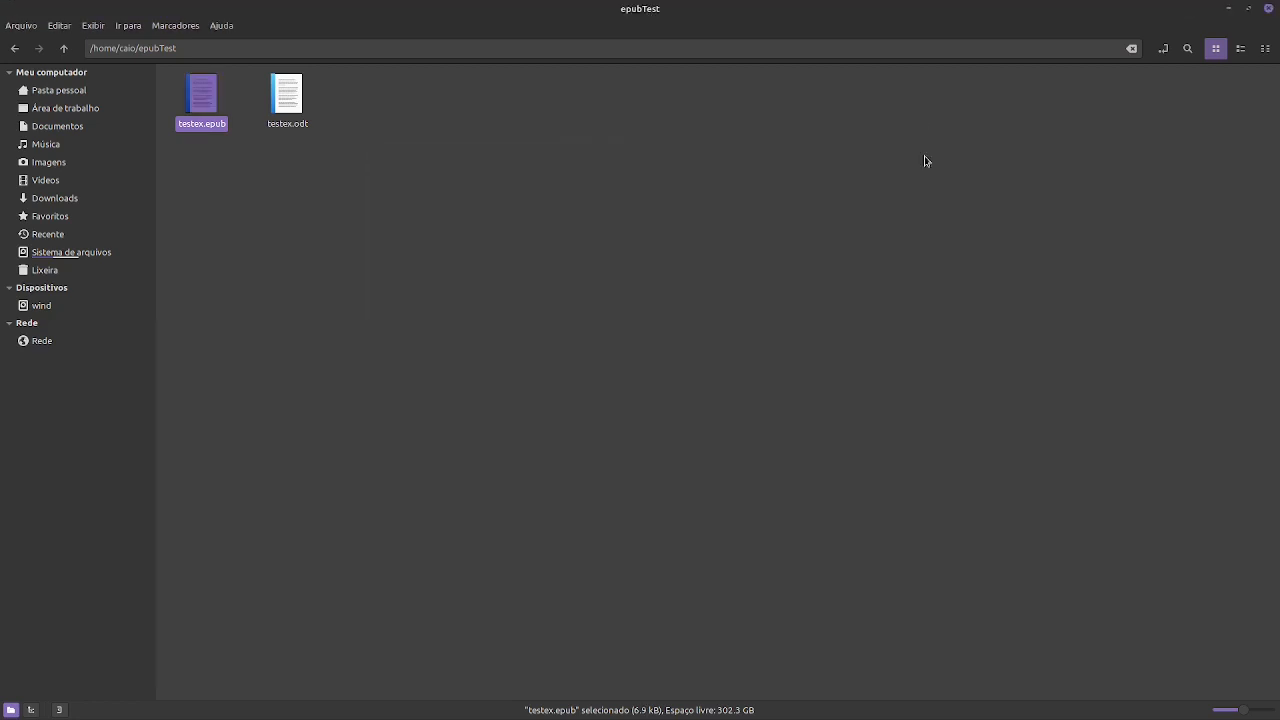
pyautogui.rightClick(201, 98)
pyautogui.click(231, 283)
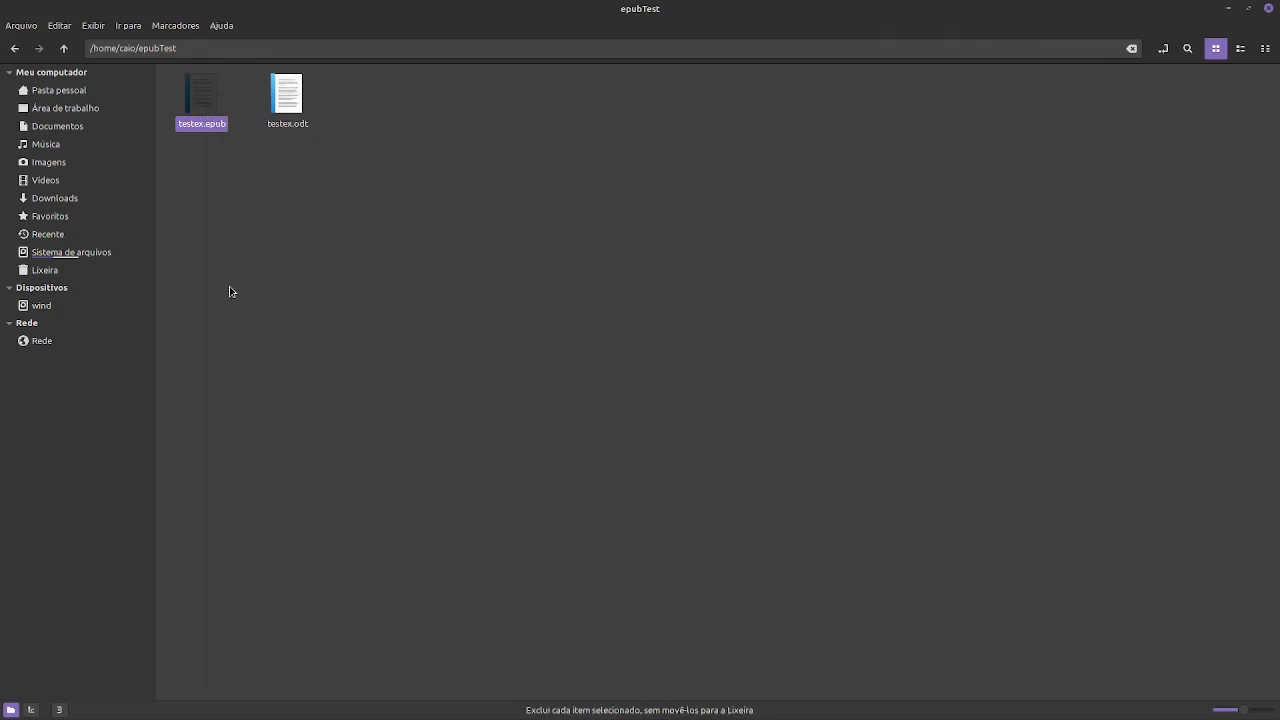
pyautogui.click(770, 416)
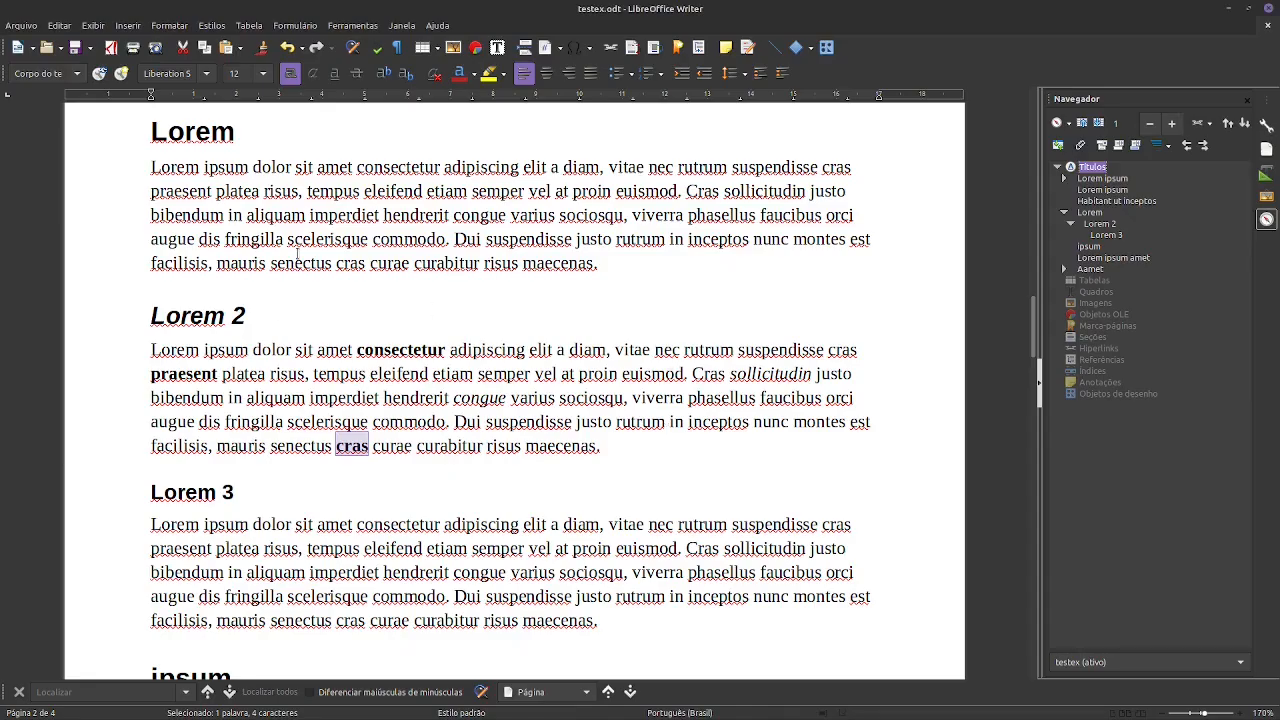
# - Center the Lorem 3 heading in testex.odt
pyautogui.scroll(2, 501, 405)
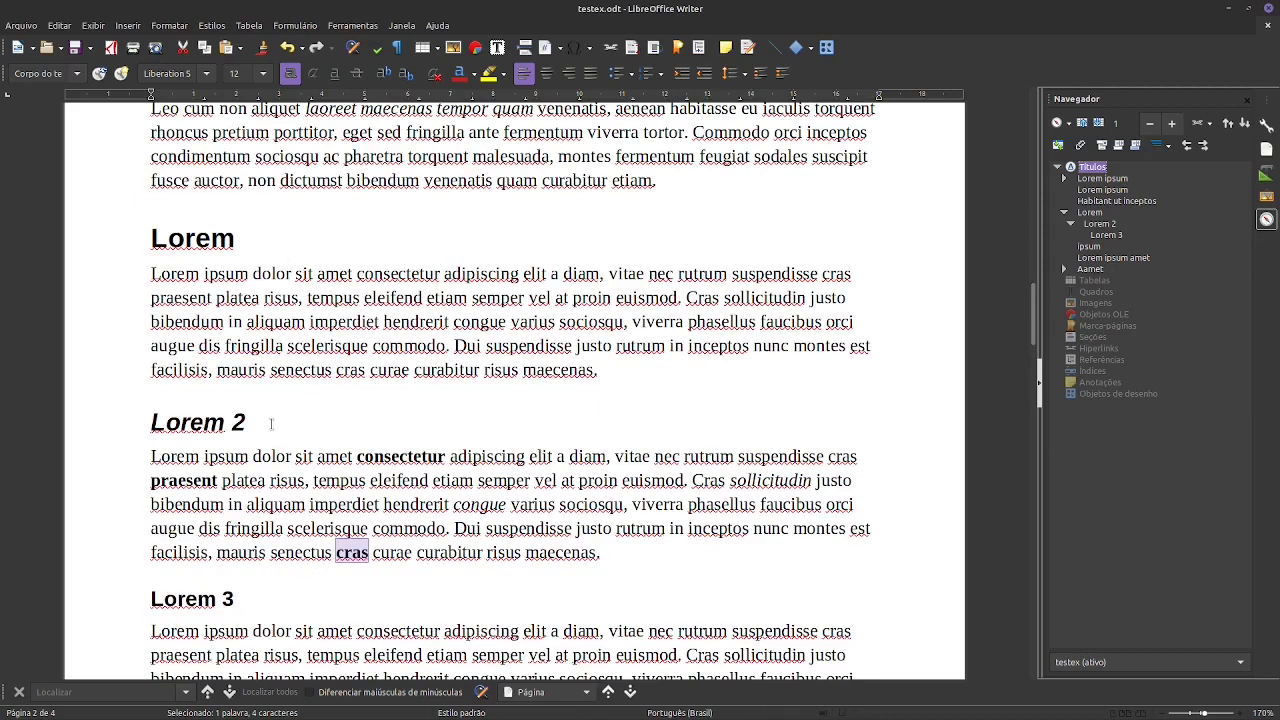
pyautogui.click(240, 598)
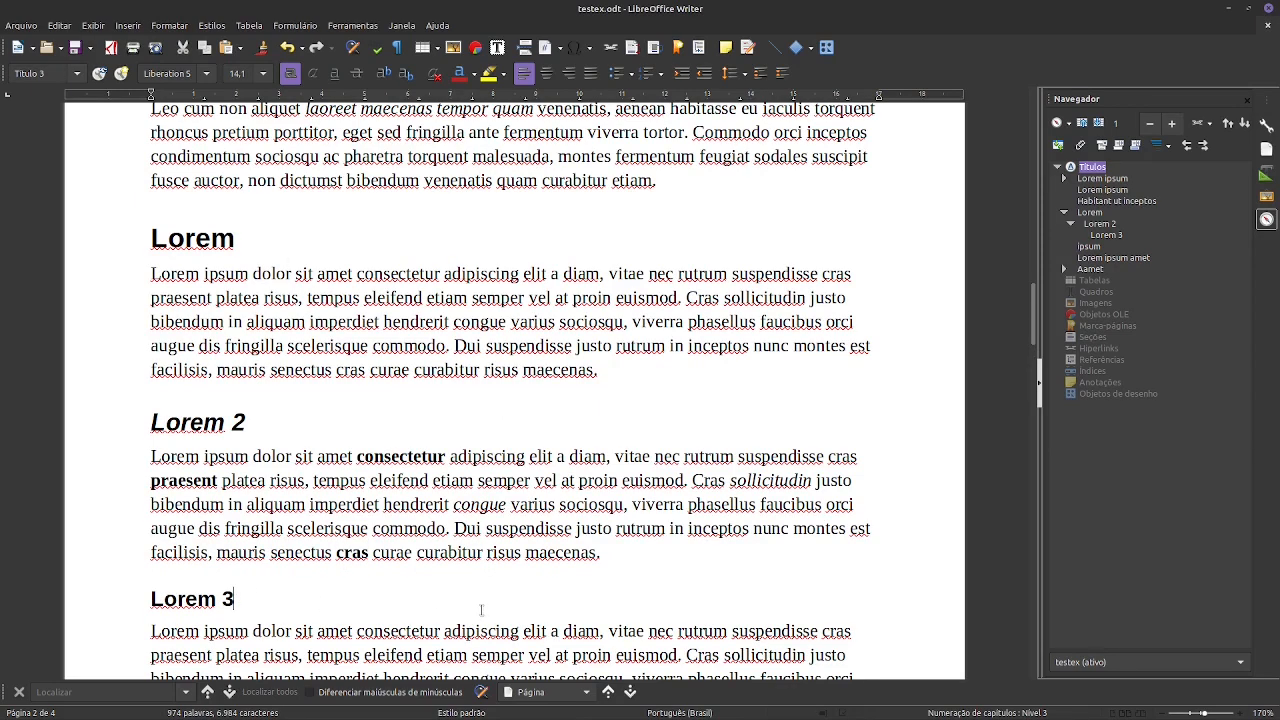
pyautogui.hotkey('ctrl', 'e')
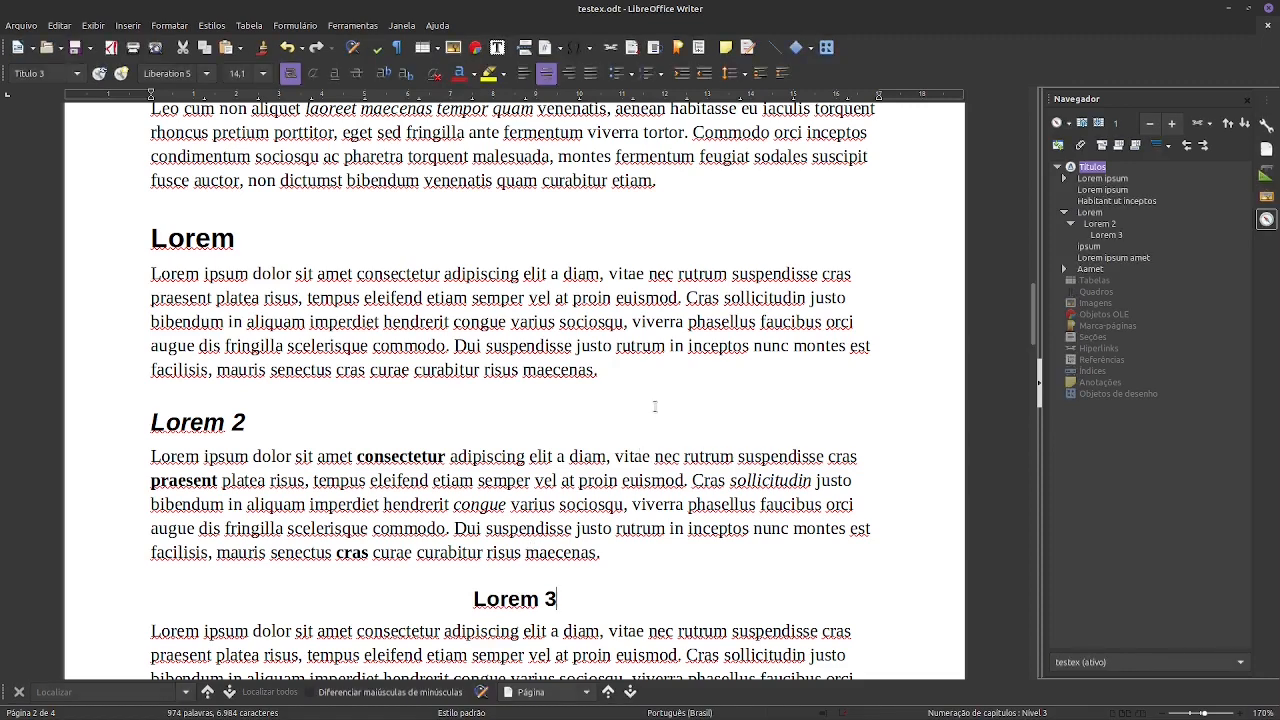
# - Export testex.odt as an EPUB 3.0 file named testex in the epubTest folder, split by heading with adjustable layout
pyautogui.scroll(-3, 650, 408)
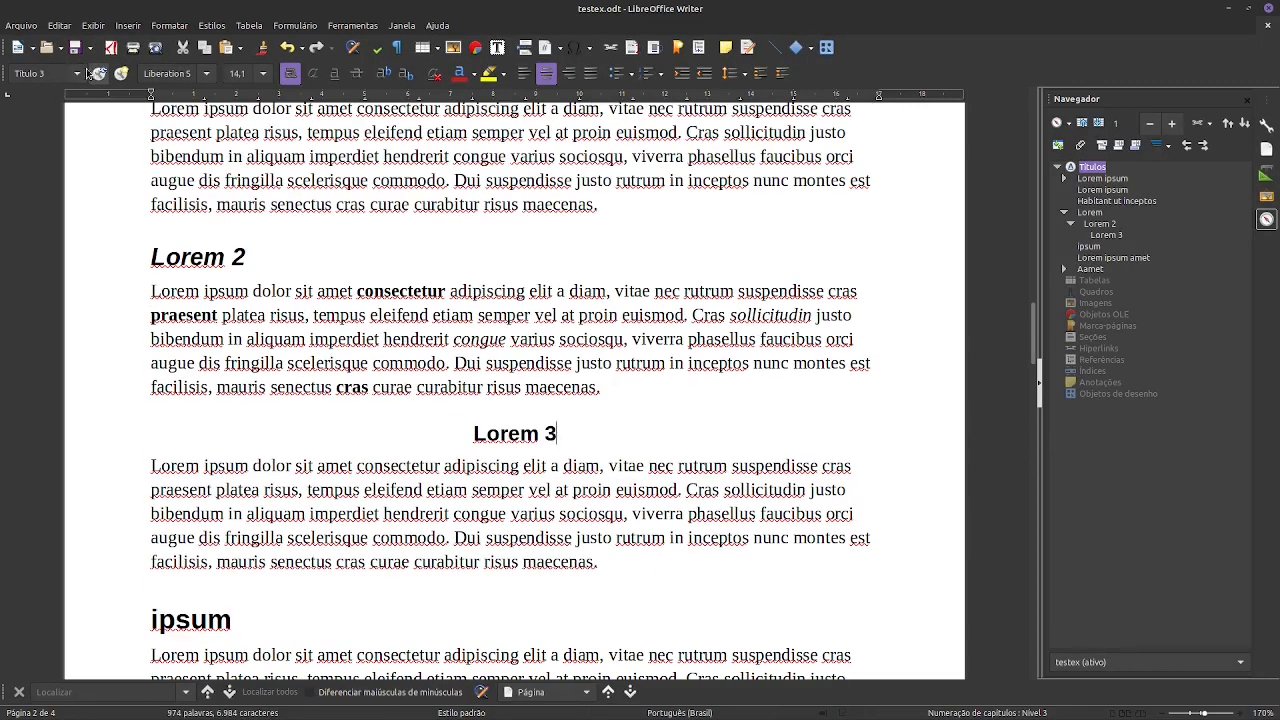
pyautogui.click(21, 25)
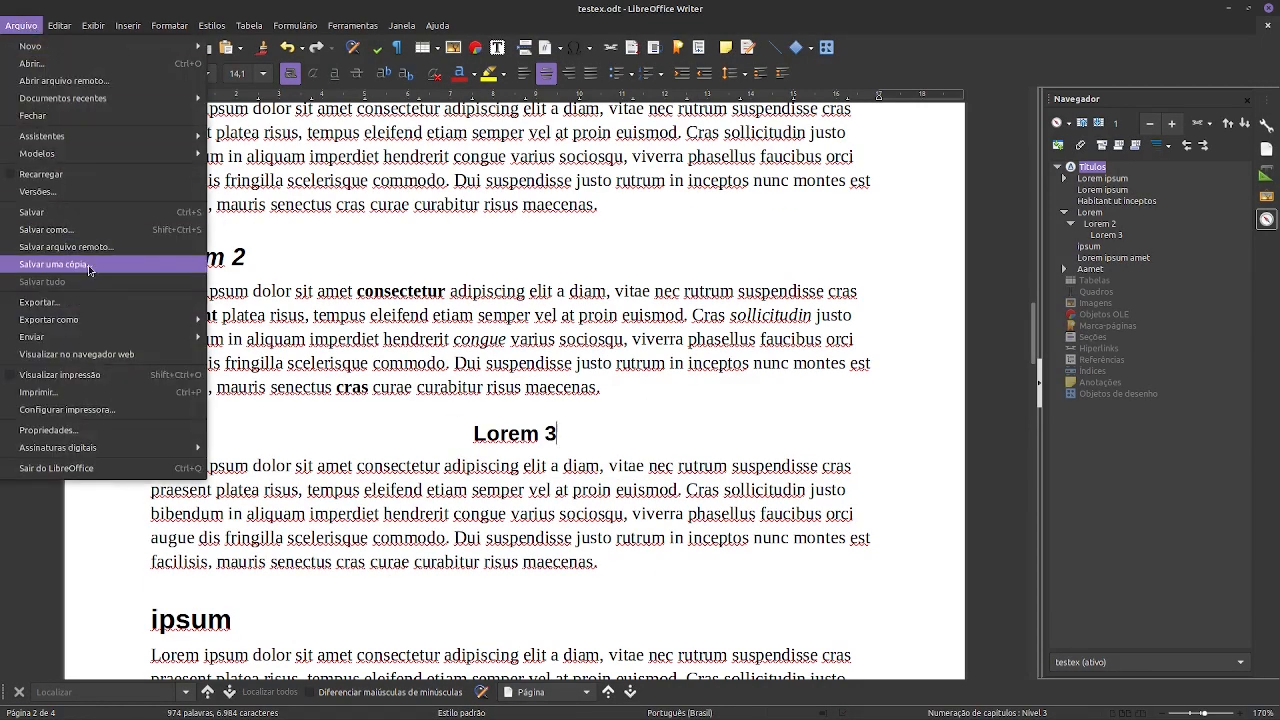
pyautogui.moveTo(110, 320)
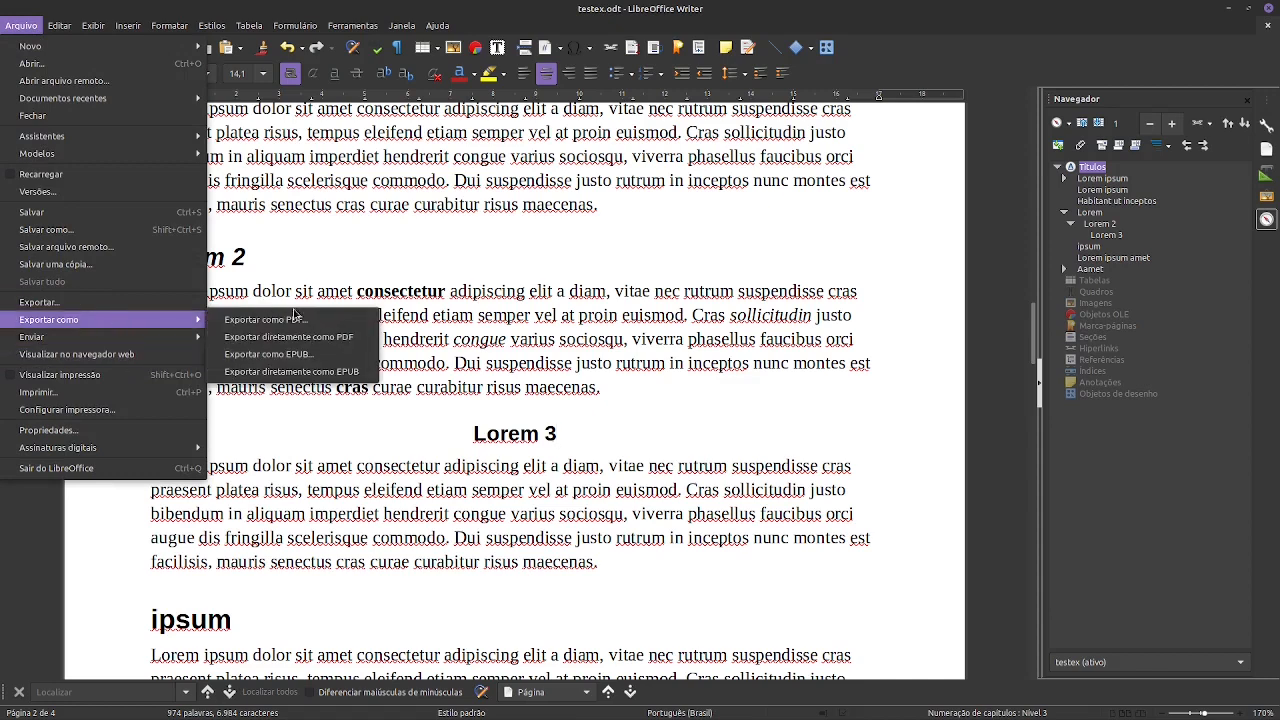
pyautogui.click(307, 355)
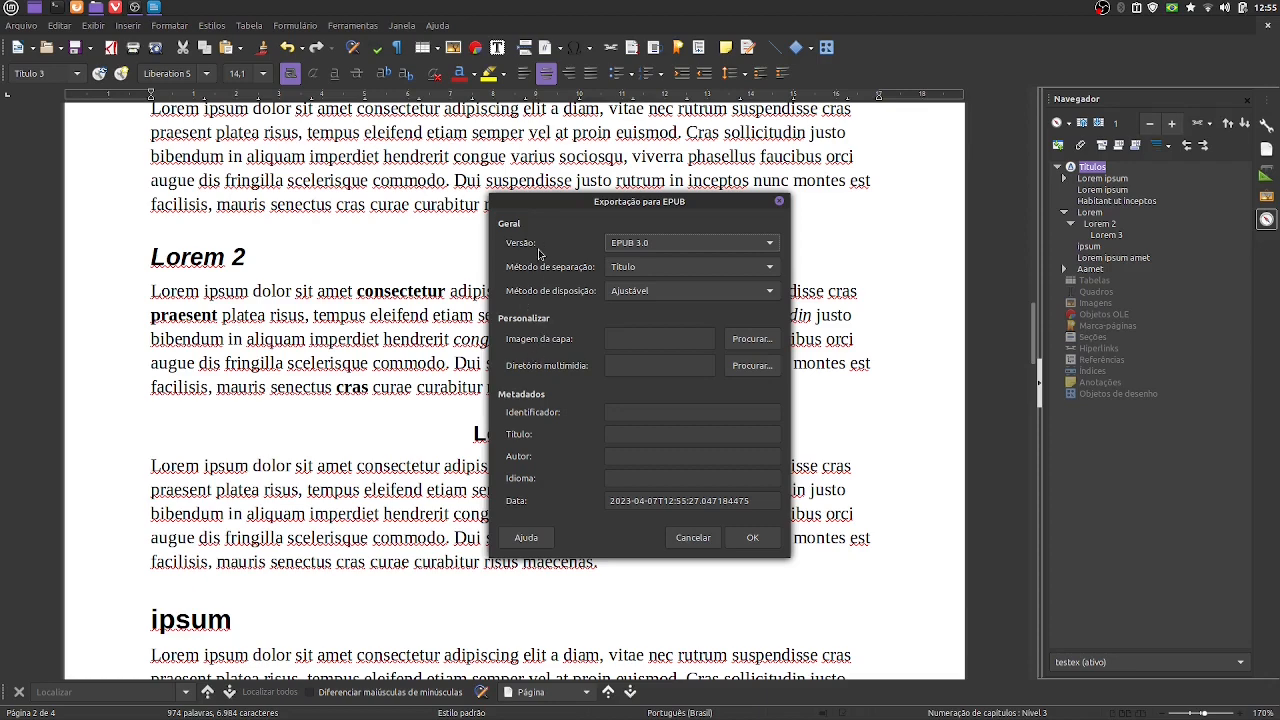
pyautogui.click(744, 545)
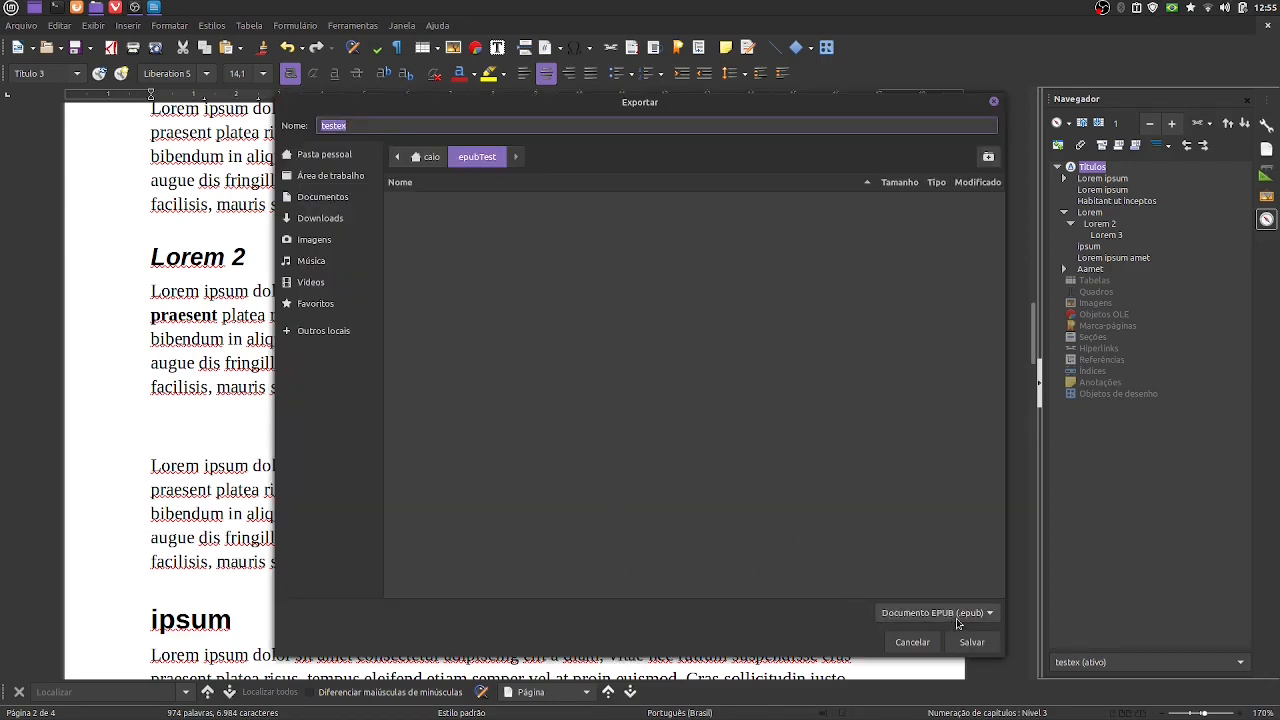
pyautogui.click(972, 642)
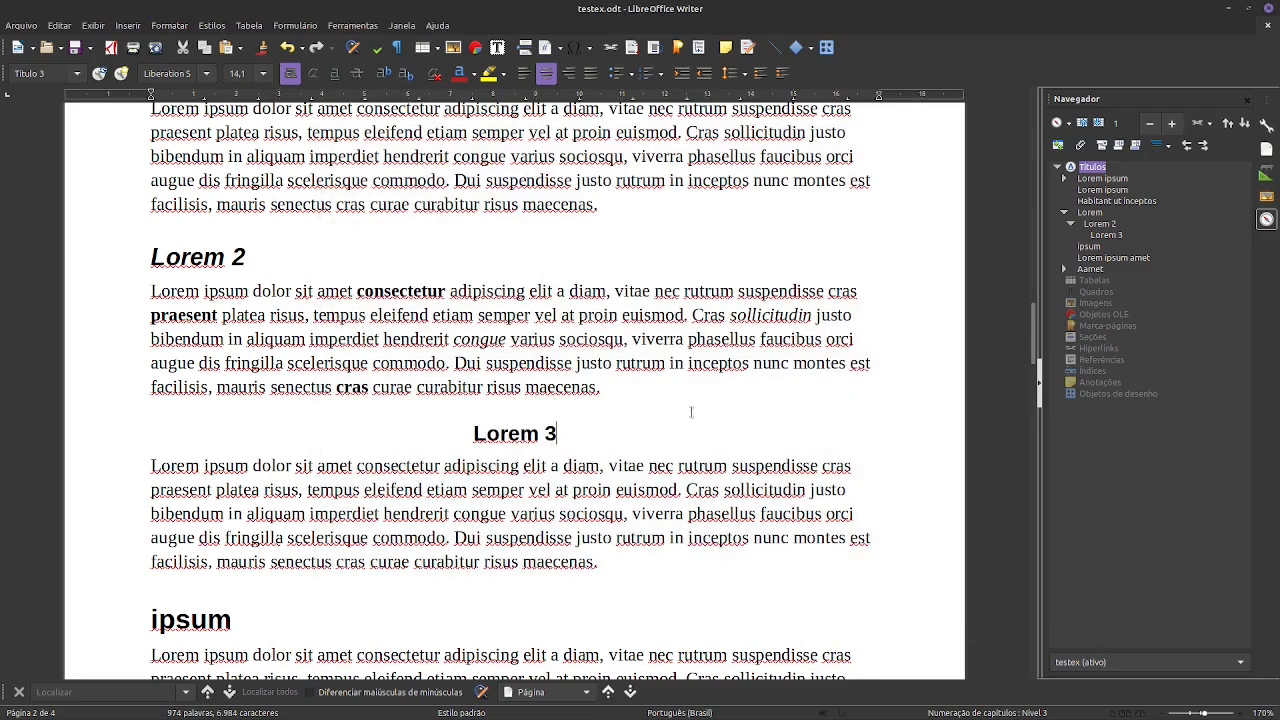
# - Switch to the epubTest folder and open testex.epub with Foliate
pyautogui.hotkey('alt', 'Tab')
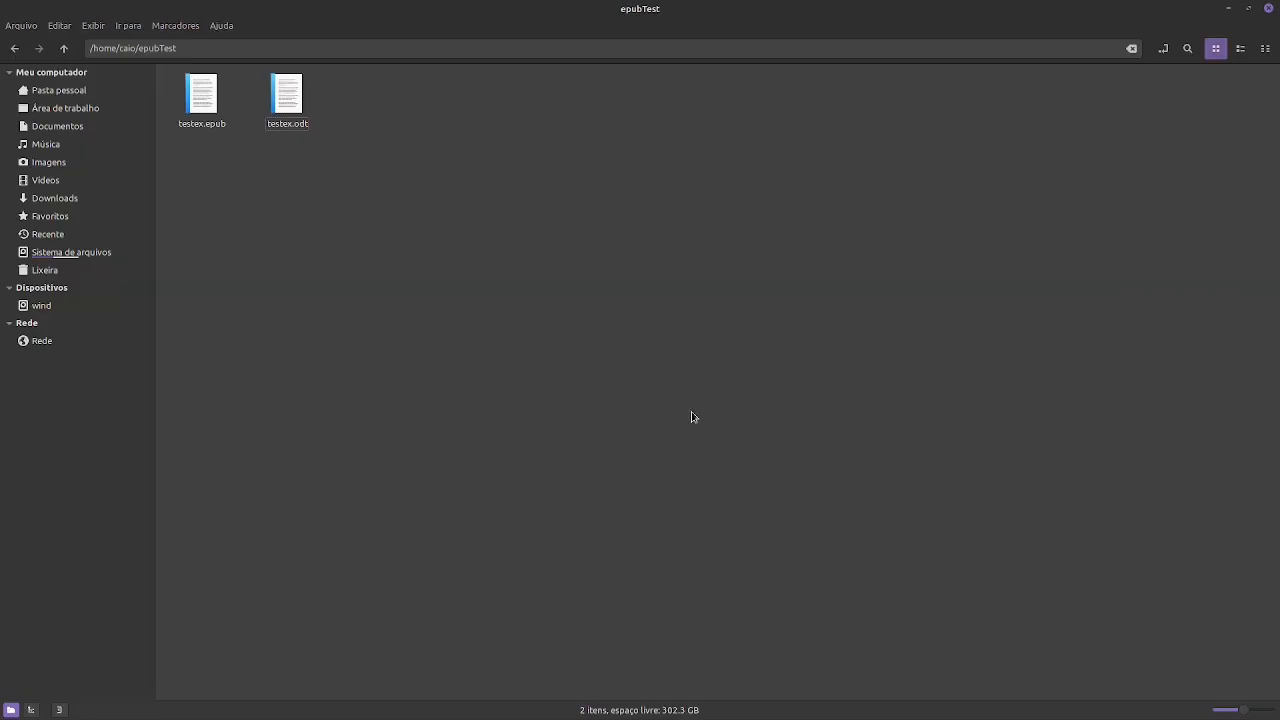
pyautogui.click(217, 100)
pyautogui.rightClick(200, 96)
pyautogui.moveTo(280, 125)
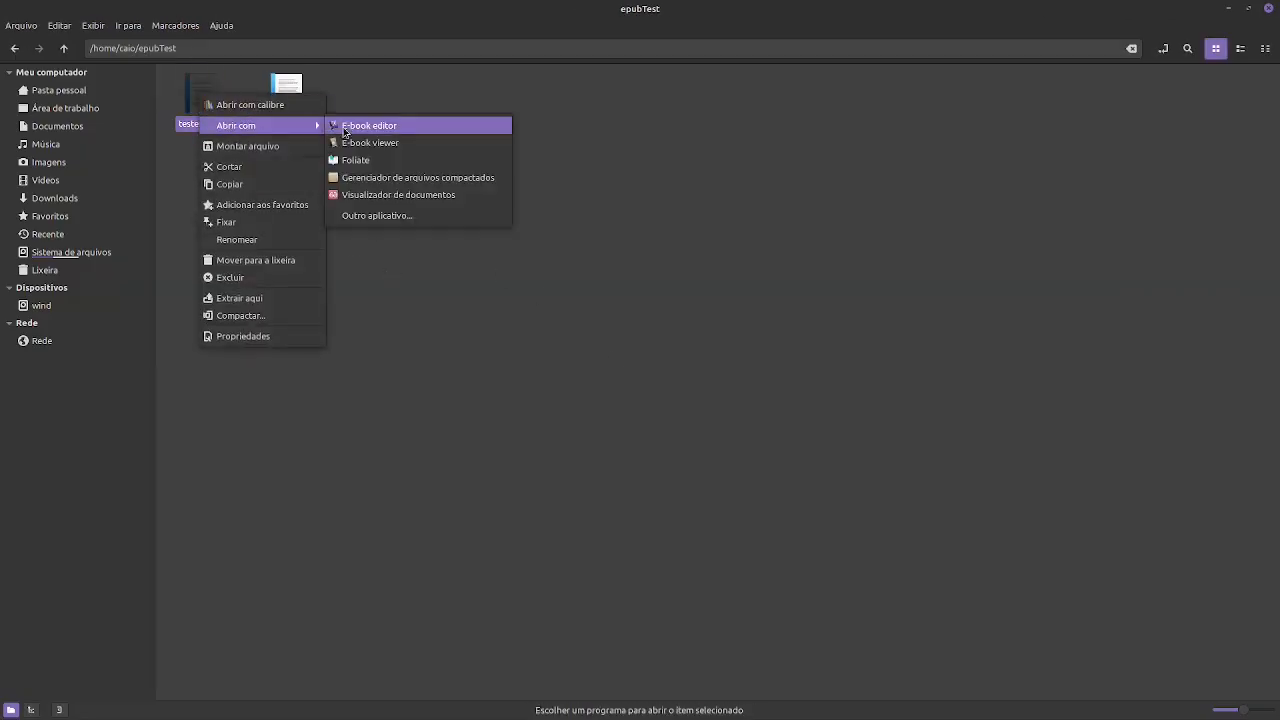
pyautogui.click(350, 160)
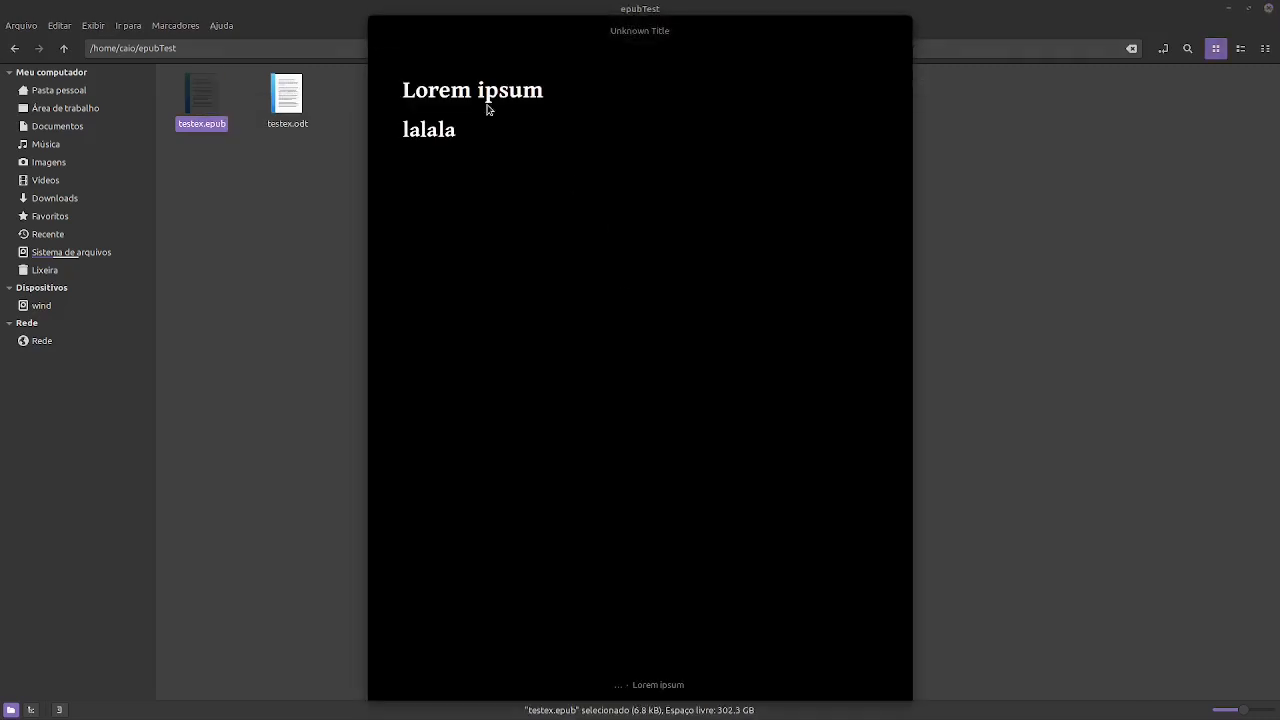
# - Page through the book to examine the Lorem chapter's formatting and the Lorem 3 heading's alignment, and close Foliate
pyautogui.scroll(-3, 566, 234)
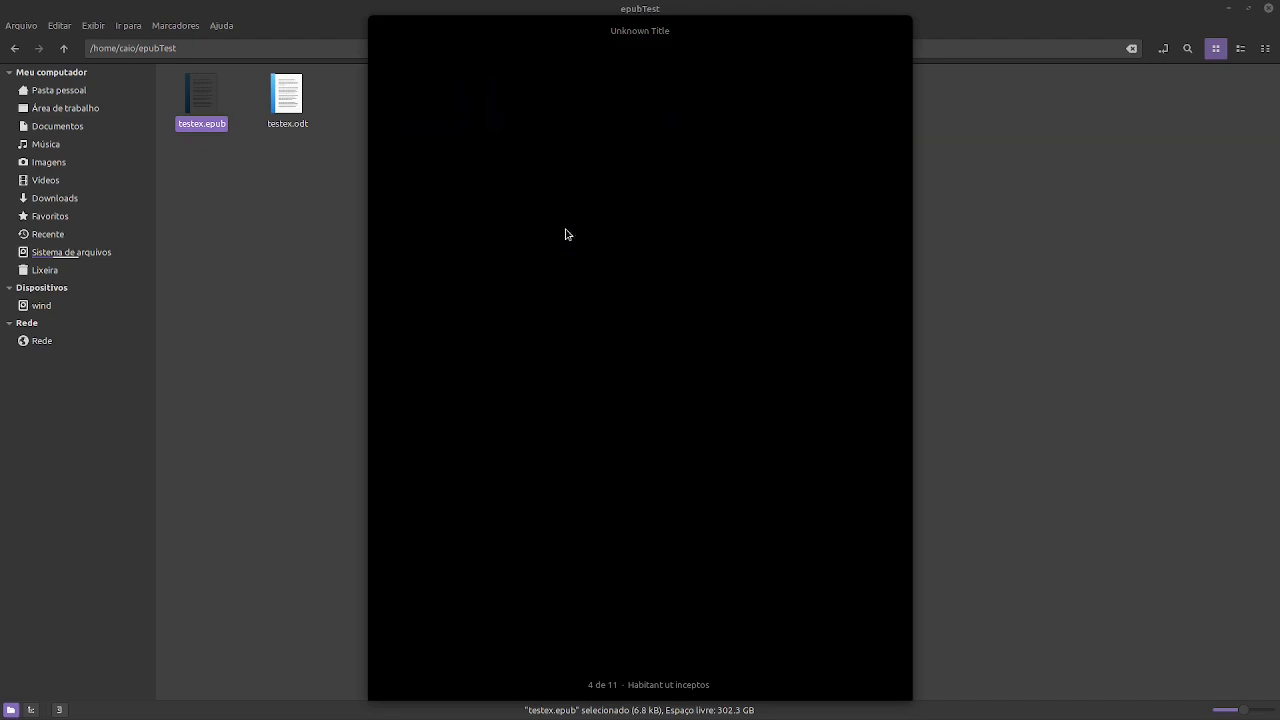
pyautogui.scroll(-2, 566, 234)
pyautogui.scroll(-4, 566, 234)
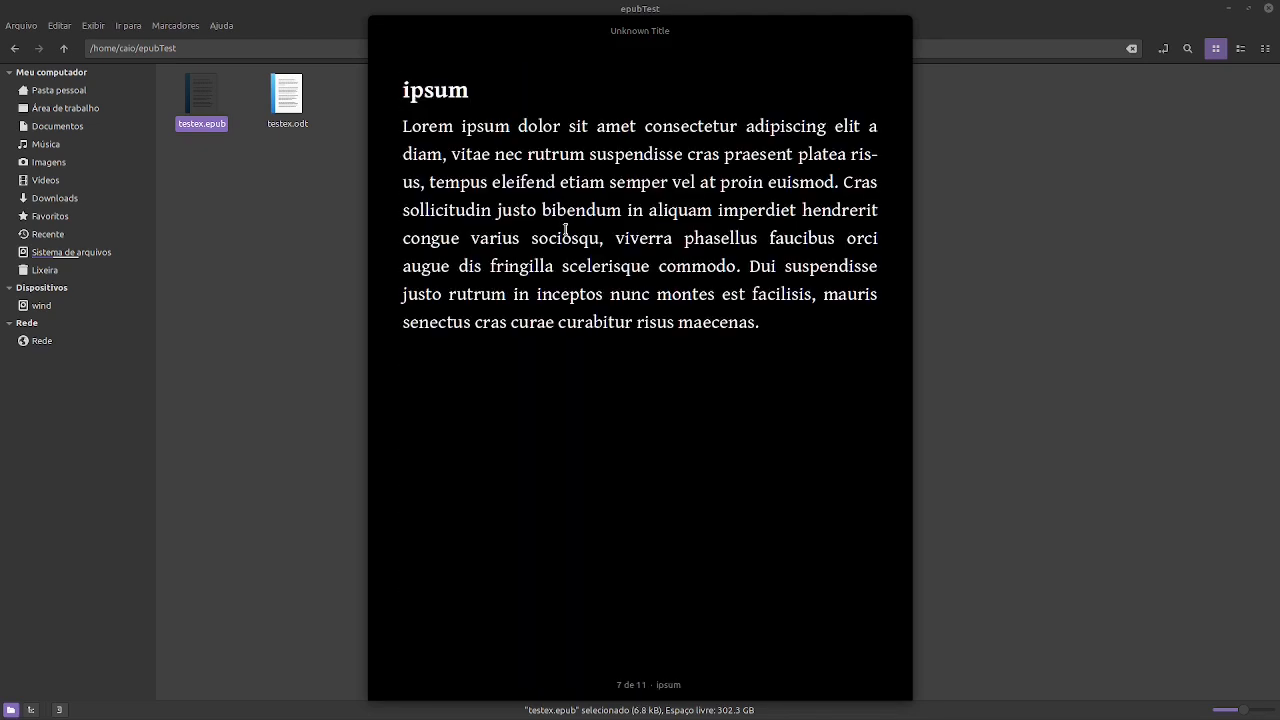
pyautogui.scroll(3, 566, 234)
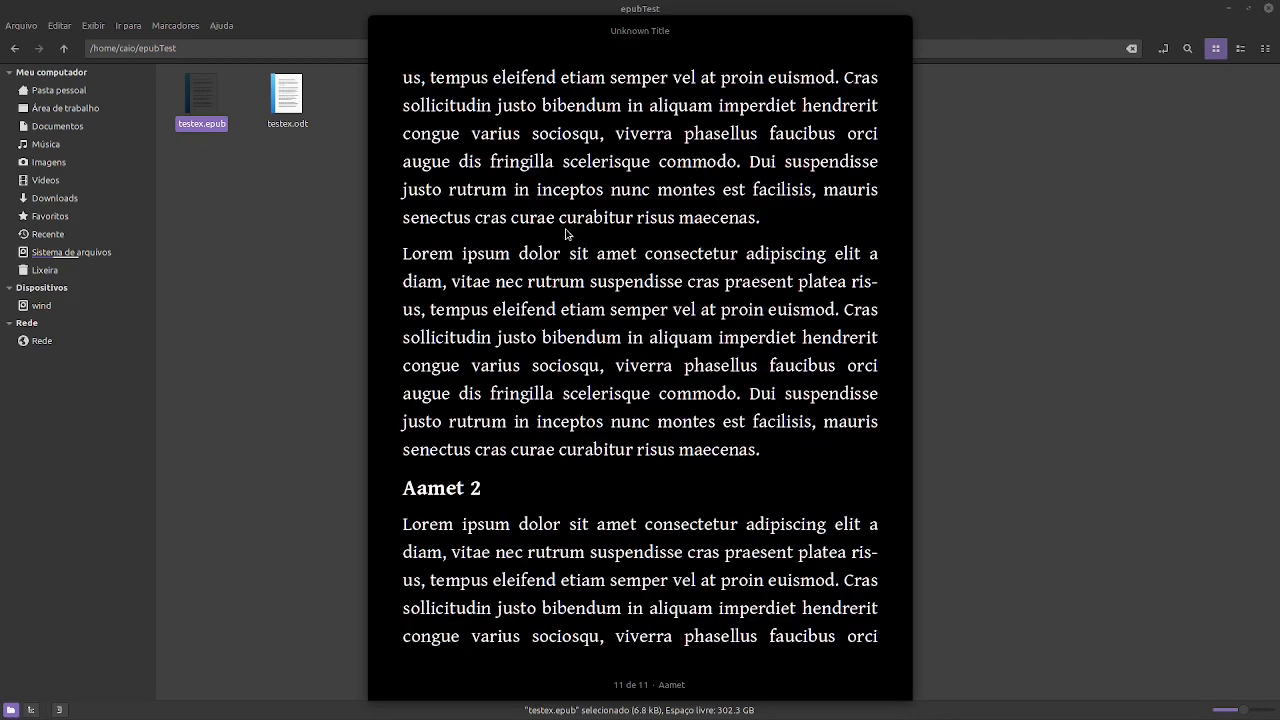
pyautogui.scroll(2, 566, 231)
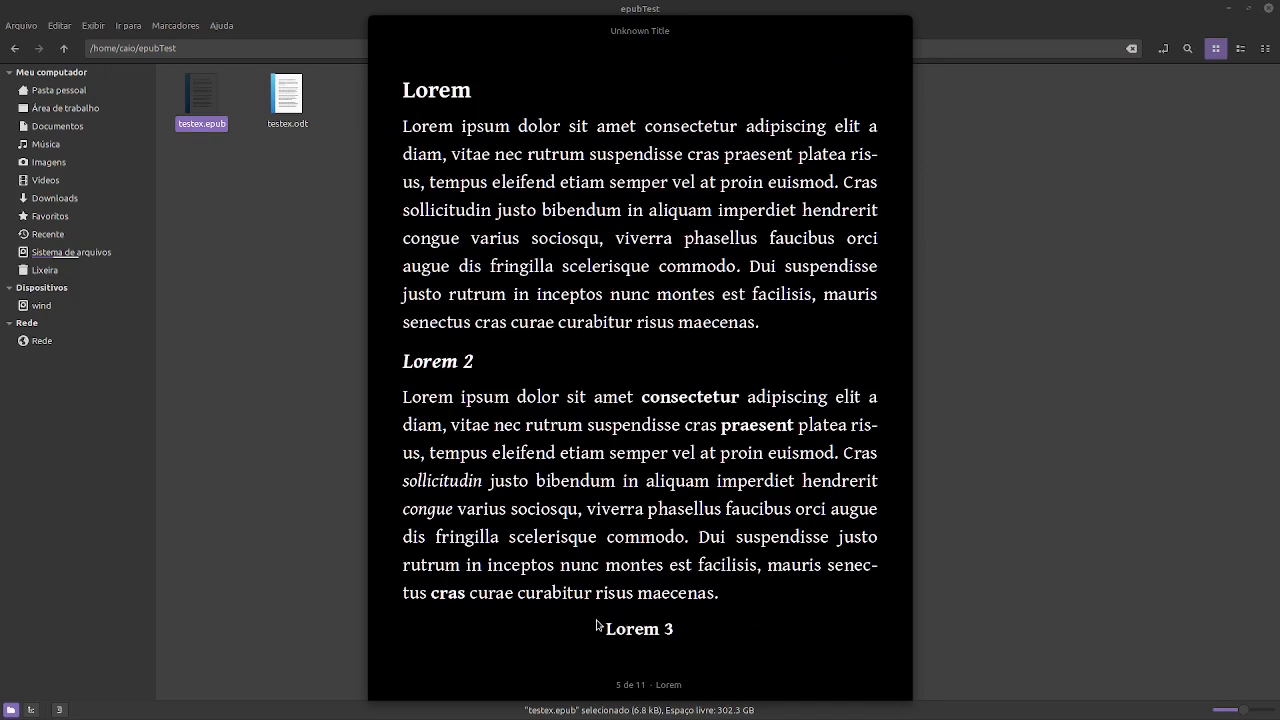
pyautogui.moveTo(609, 625); pyautogui.dragTo(693, 625)
pyautogui.click(758, 398)
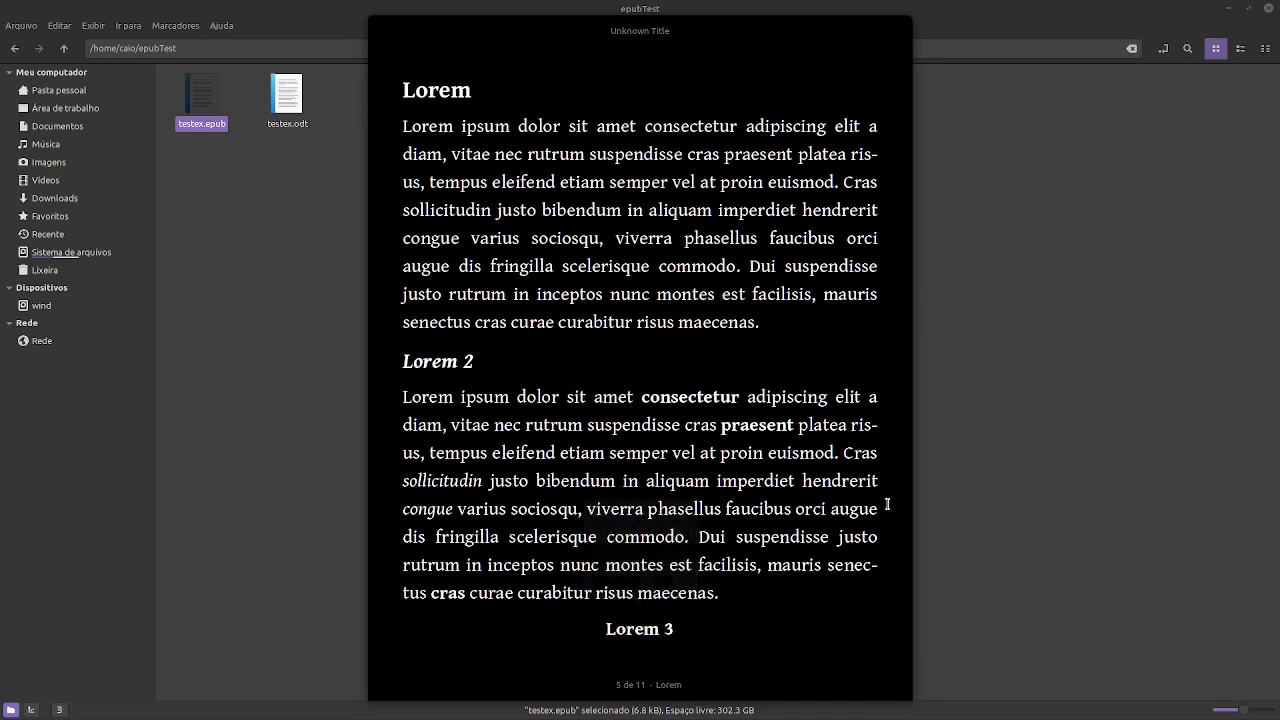
pyautogui.moveTo(897, 40)
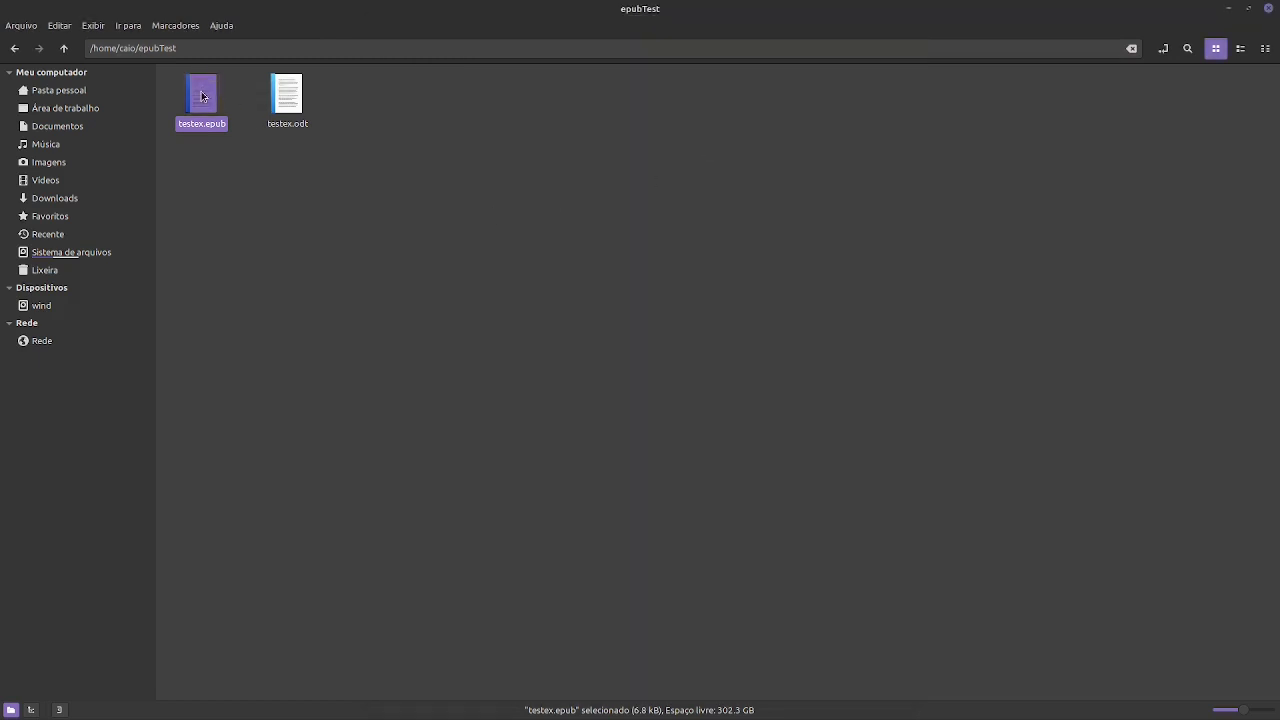
# - Open testex.epub from the epubTest folder with E-book viewer
pyautogui.rightClick(200, 95)
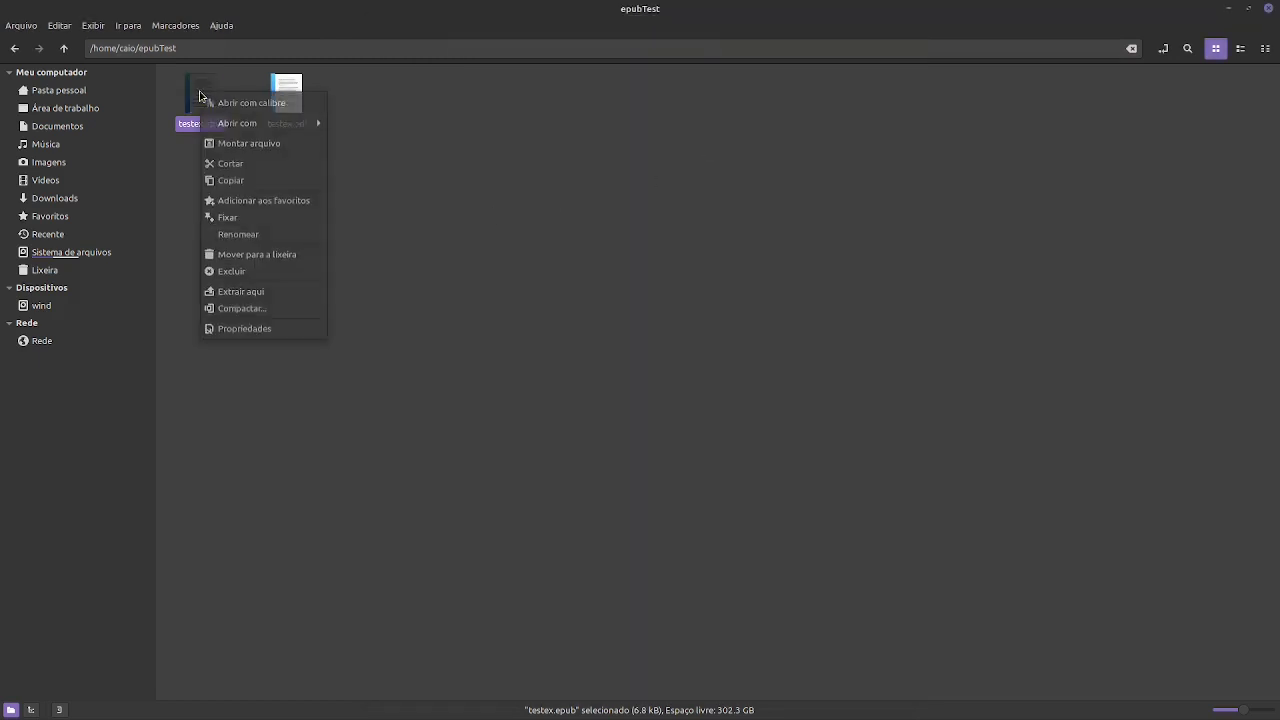
pyautogui.moveTo(300, 124)
pyautogui.click(426, 140)
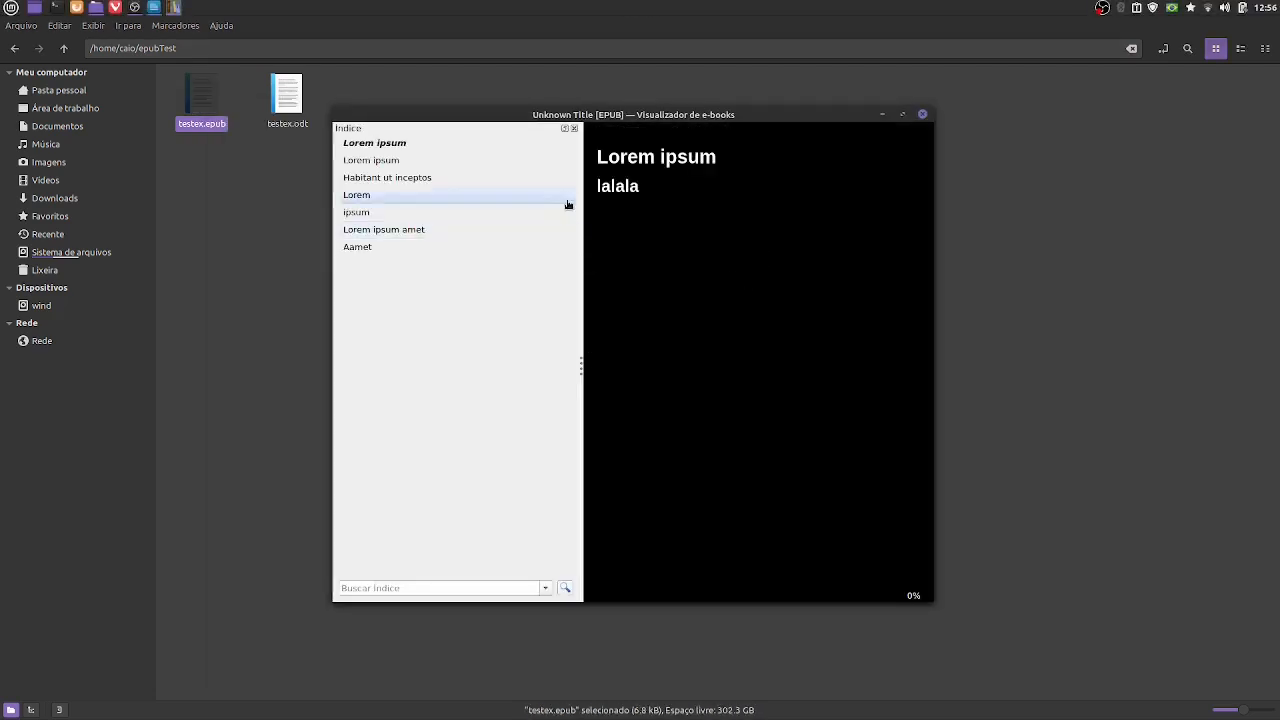
# - Page forward to the Lorem ipsum amet chapter, checking the Lorem 3 heading's alignment on the way
pyautogui.press('Right')
pyautogui.press('Right')
pyautogui.press('Right')
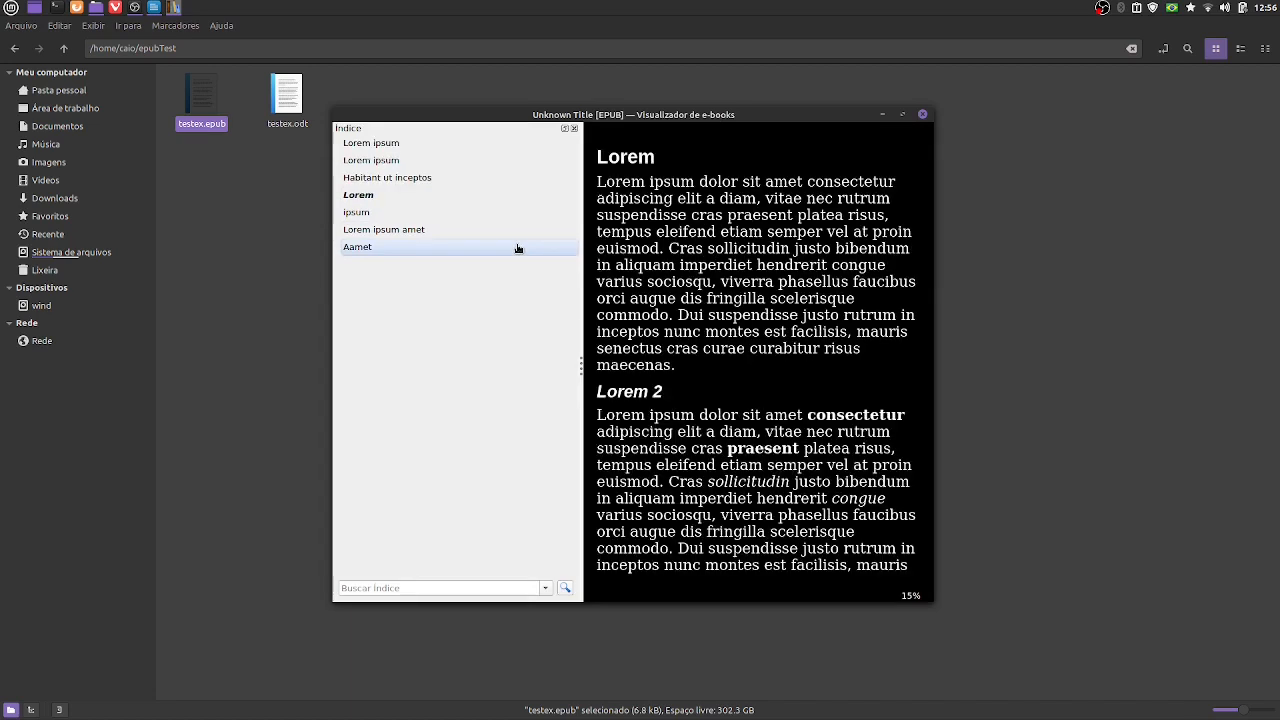
pyautogui.press('Right')
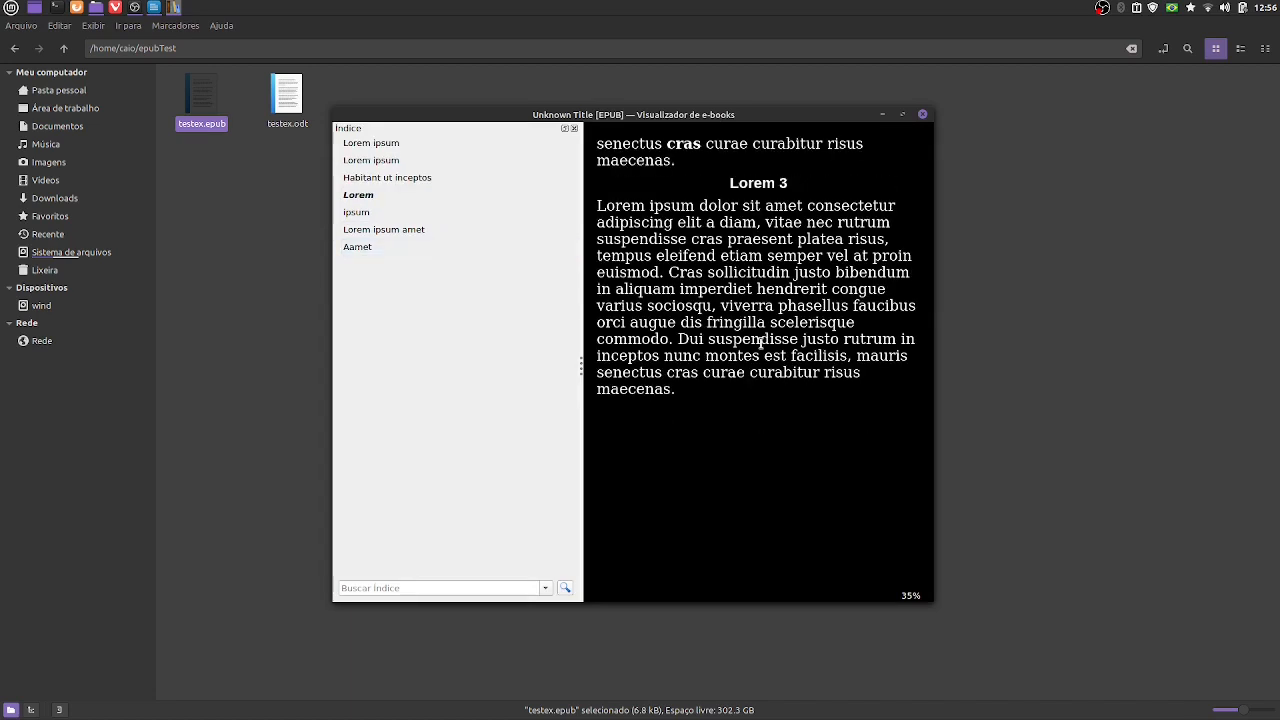
pyautogui.press('Right')
pyautogui.press('Right')
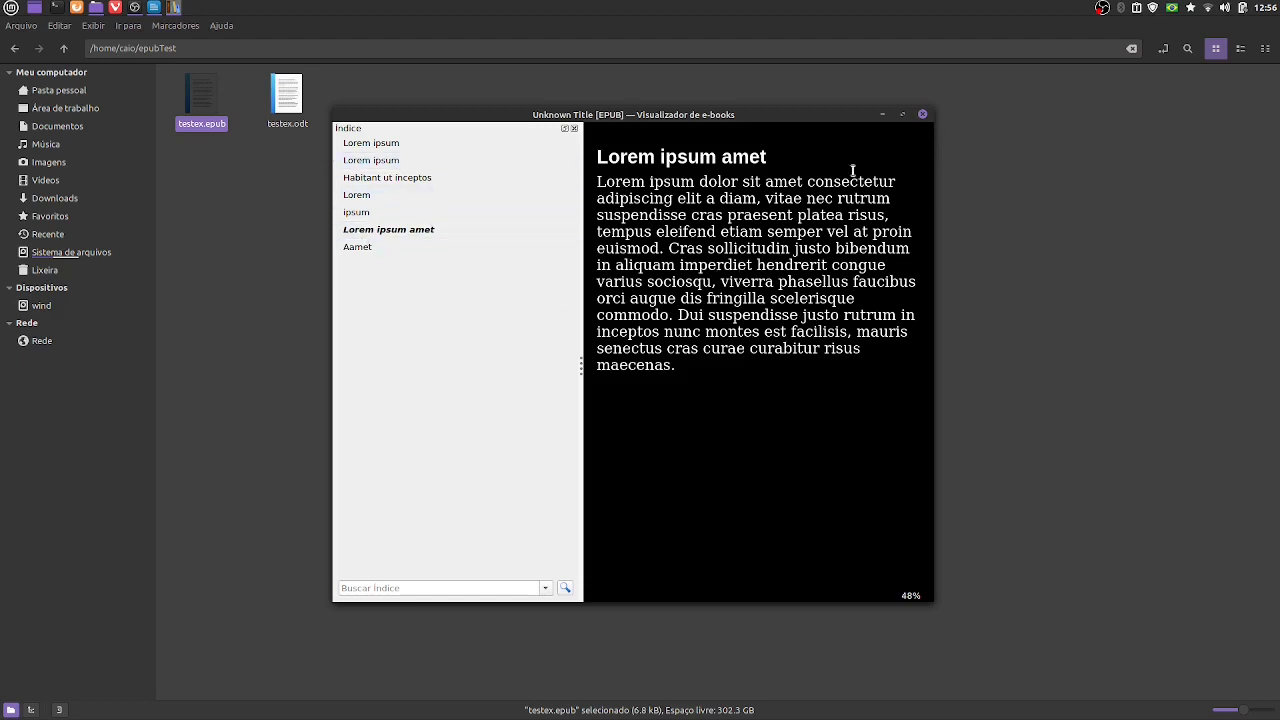
# - Close the e-book viewer and permanently delete the re-exported testex.epub from the epubTest folder
pyautogui.click(923, 116)
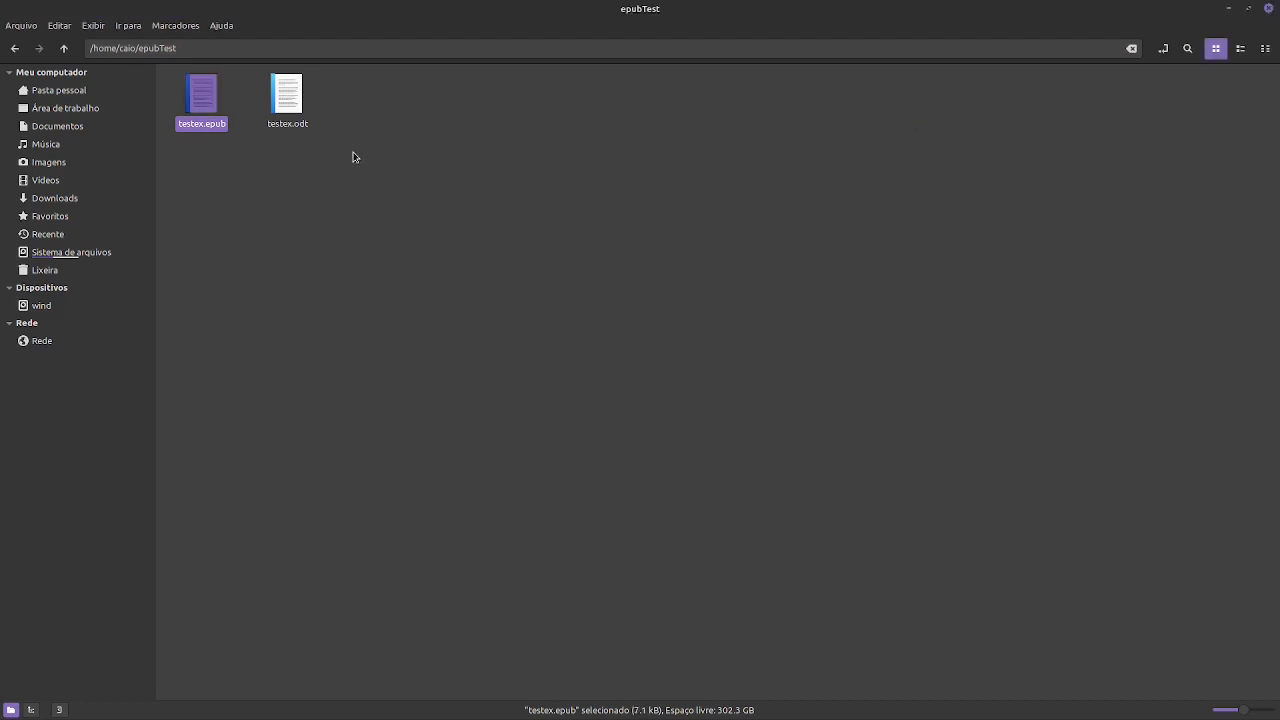
pyautogui.rightClick(206, 105)
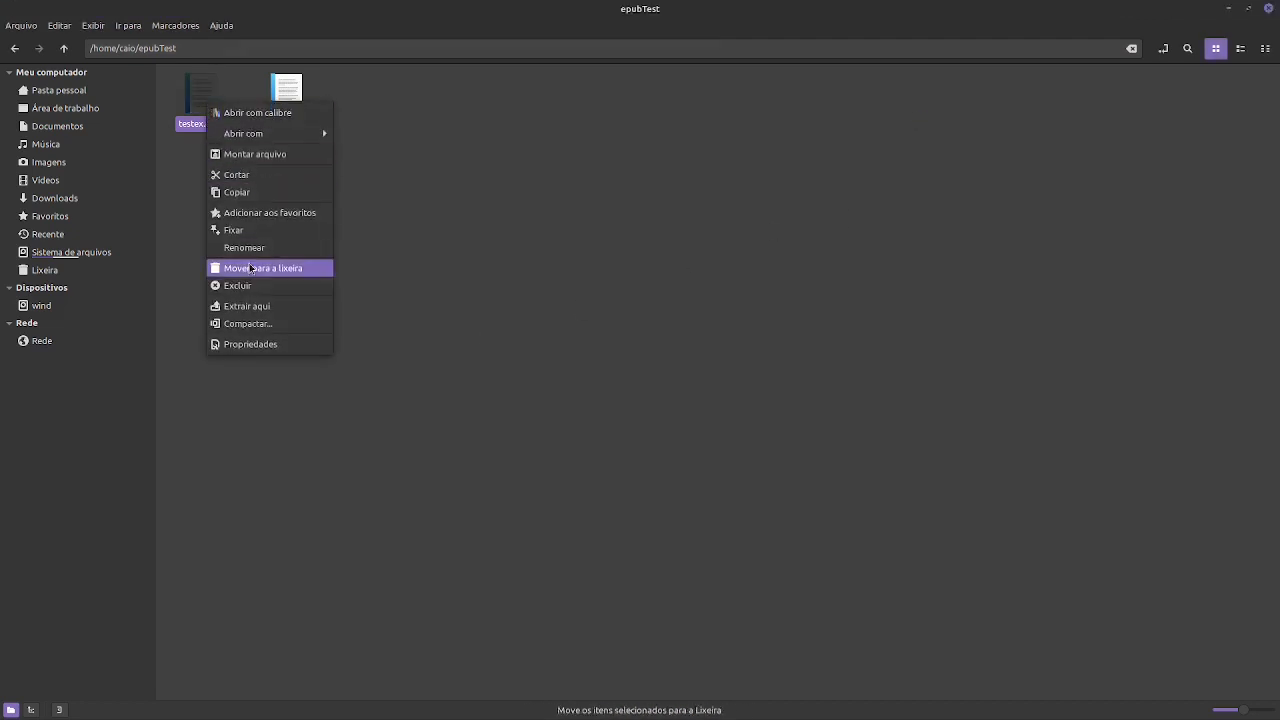
pyautogui.click(256, 288)
pyautogui.click(719, 418)
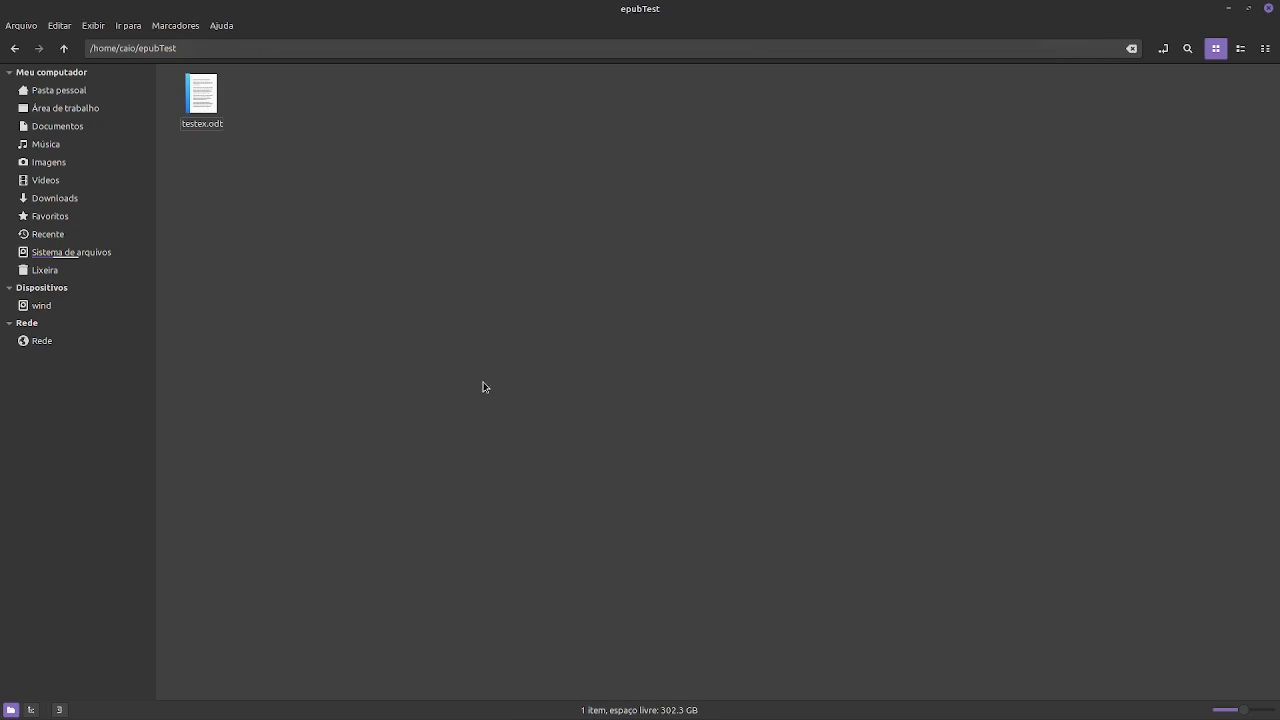
pyautogui.hotkey('alt', 'Tab')
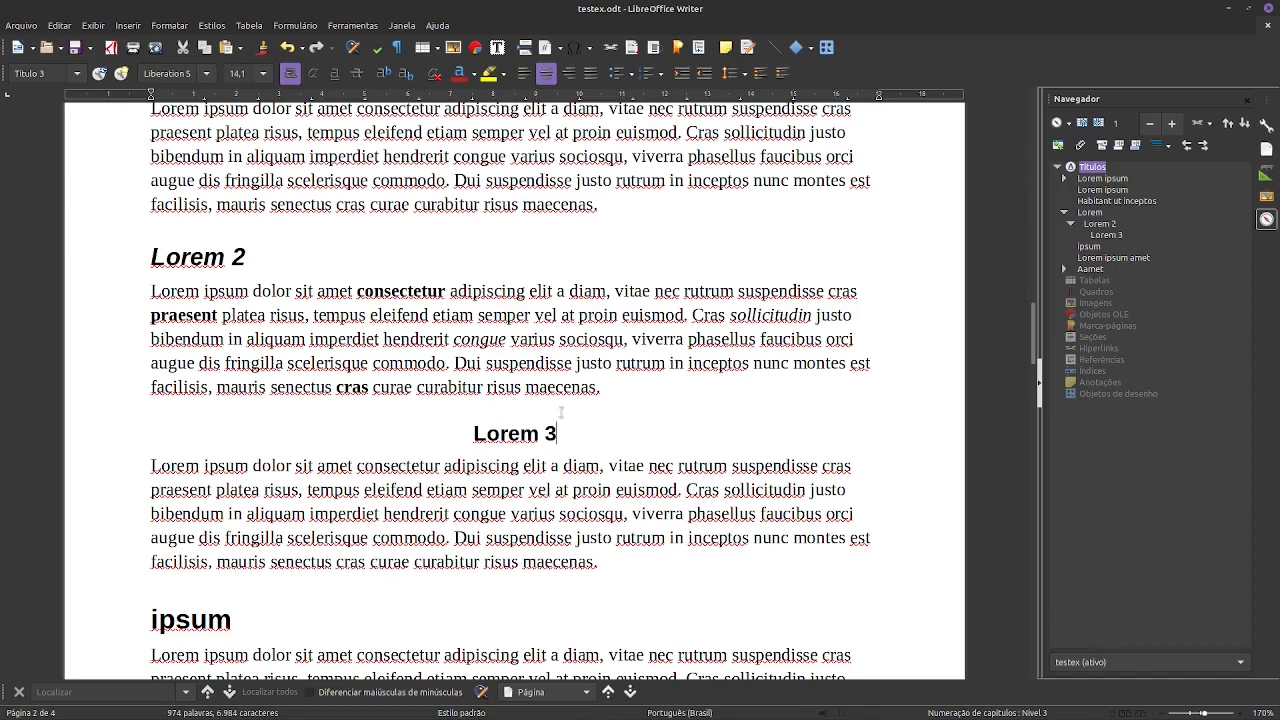
pyautogui.hotkey('alt', 'Tab')
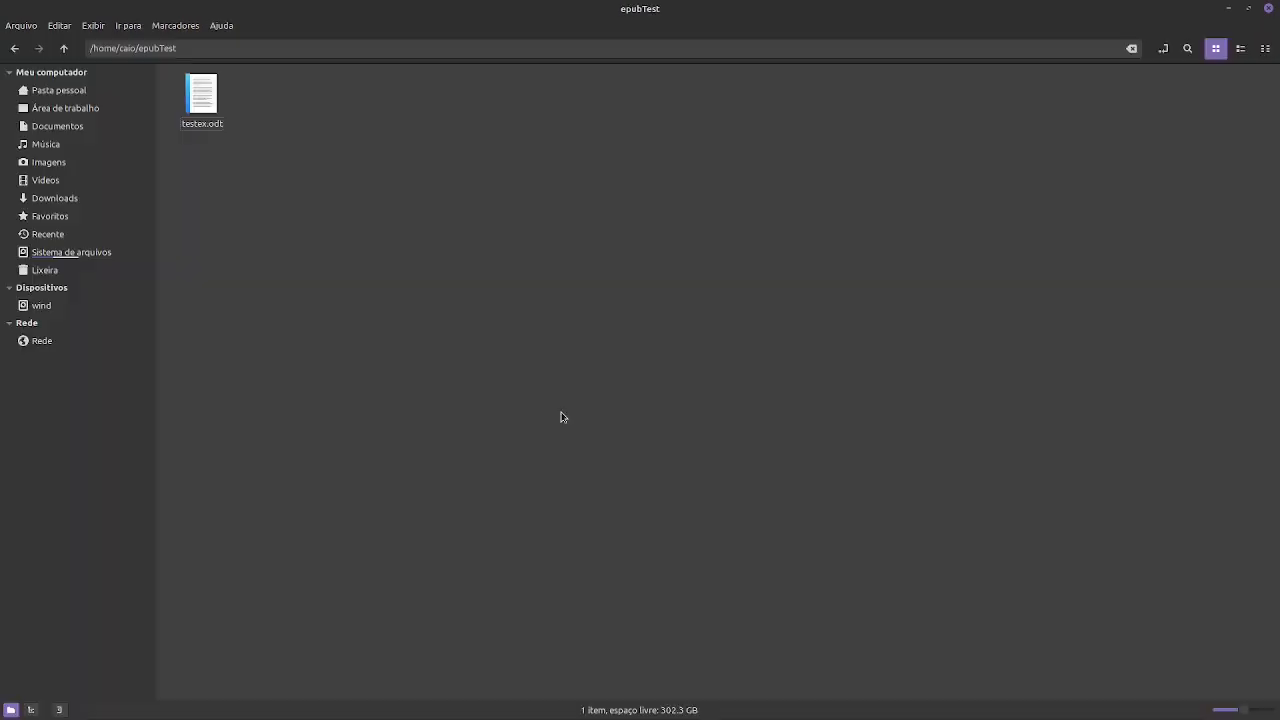
# - Open a terminal in the epubTest folder and convert the document by running "pandoc testex.odt -o testeOut.epub"
pyautogui.rightClick(470, 279)
pyautogui.click(518, 326)
pyautogui.write('p')
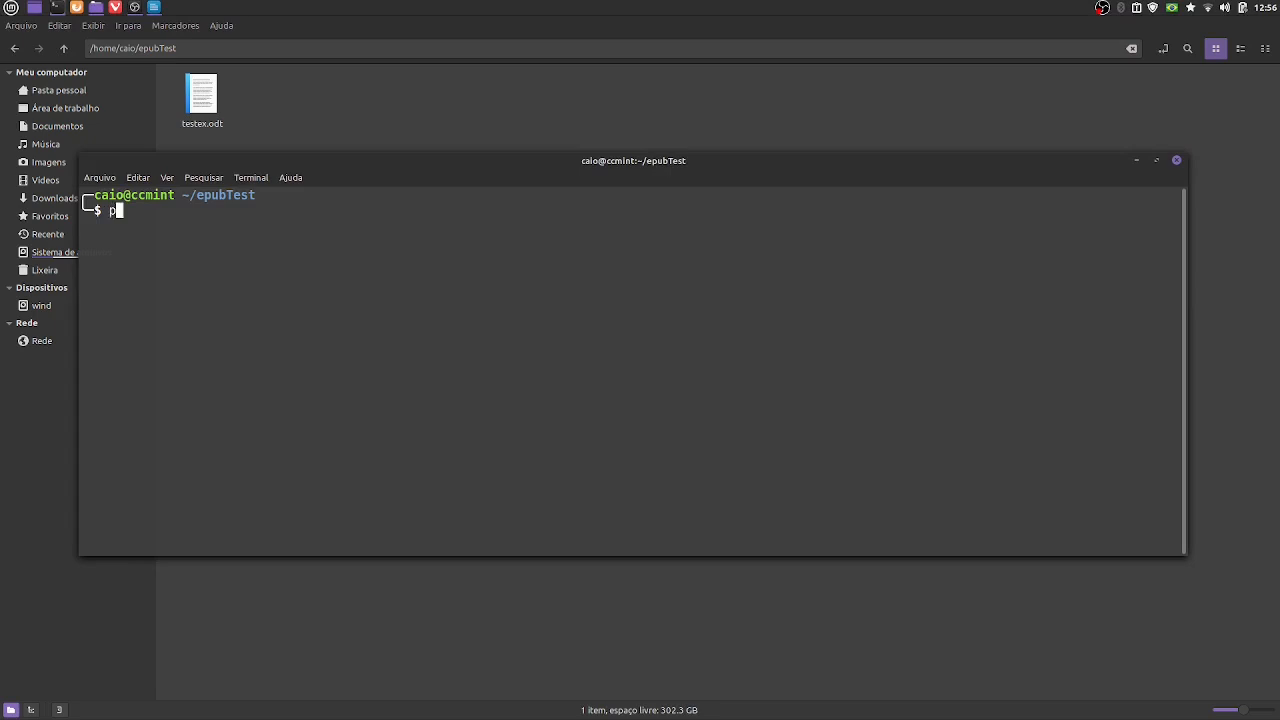
pyautogui.write('andoc testex.odt -o t')
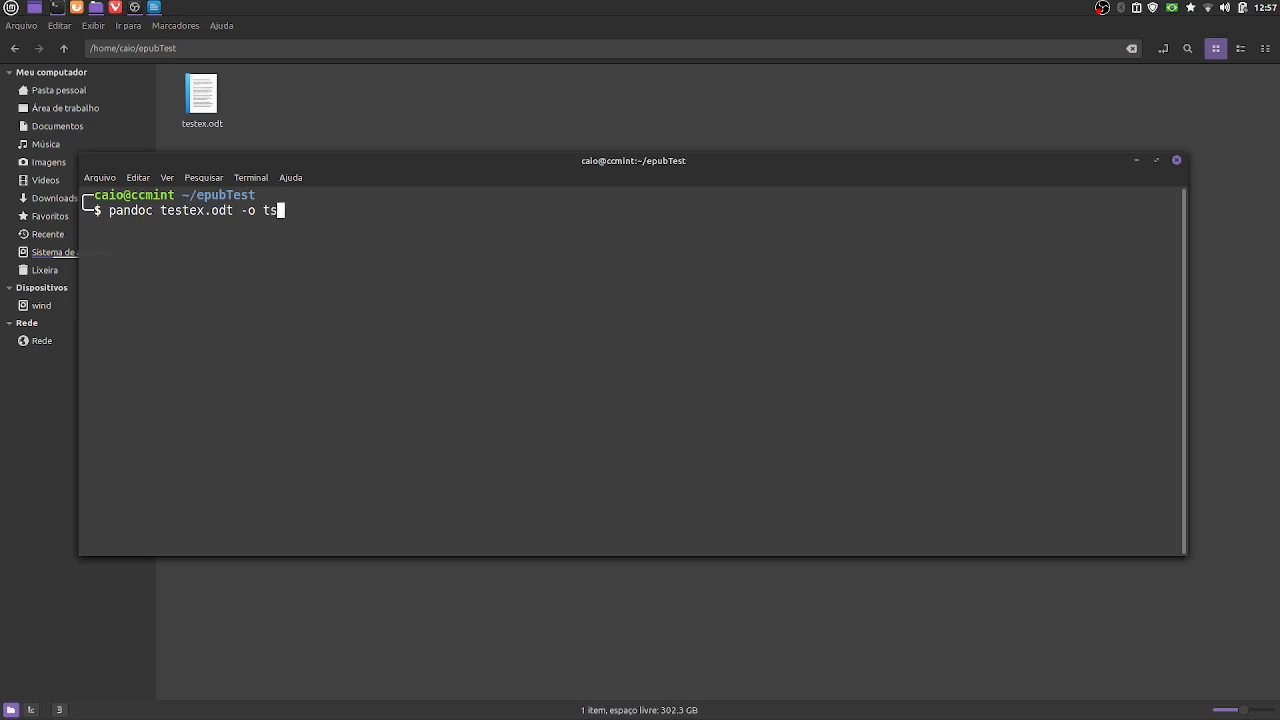
pyautogui.write('este0')
pyautogui.write('ut.epub')
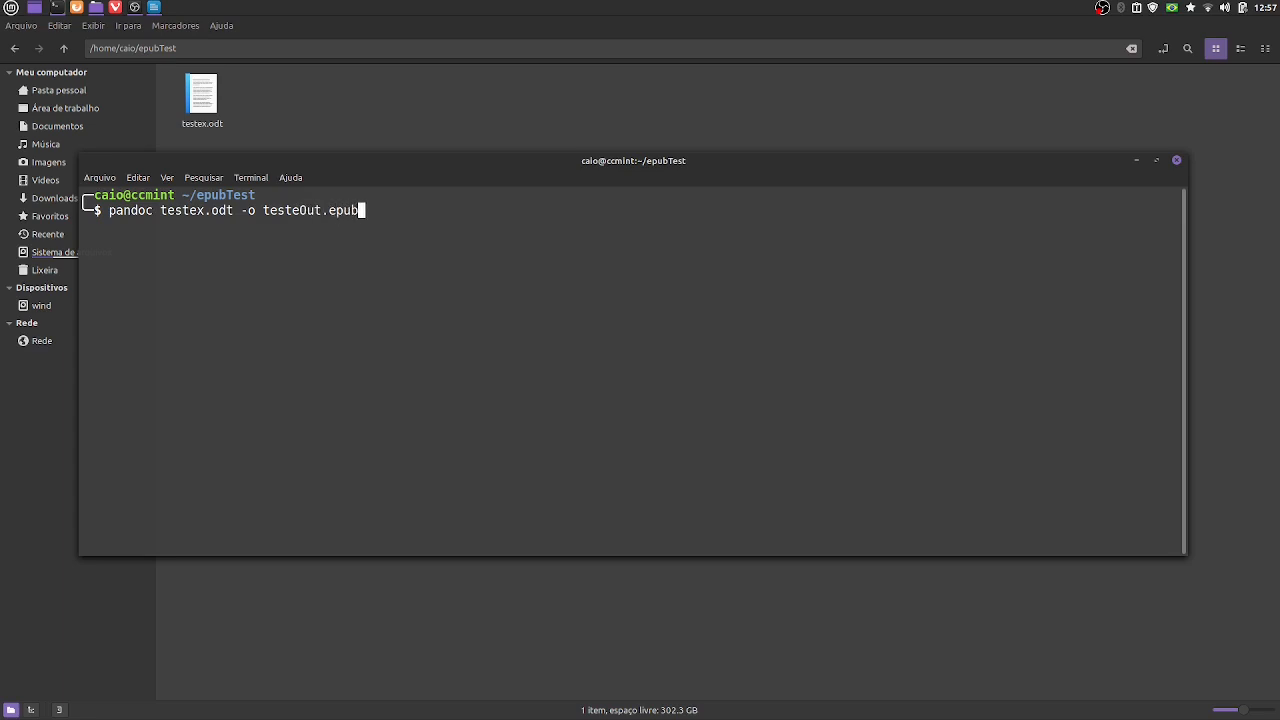
pyautogui.press('Return')
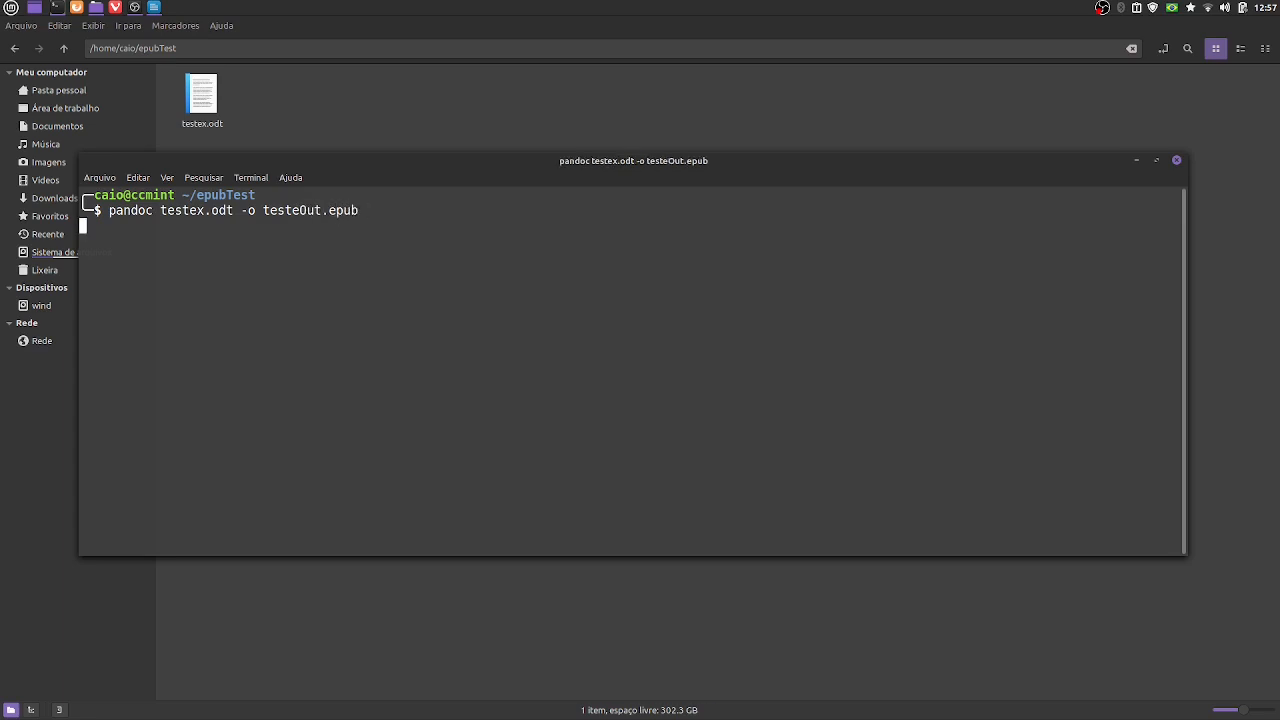
# - Return to the epubTest folder and open testeOut.epub with E-book viewer
pyautogui.click(475, 97)
pyautogui.click(203, 97)
pyautogui.rightClick(204, 96)
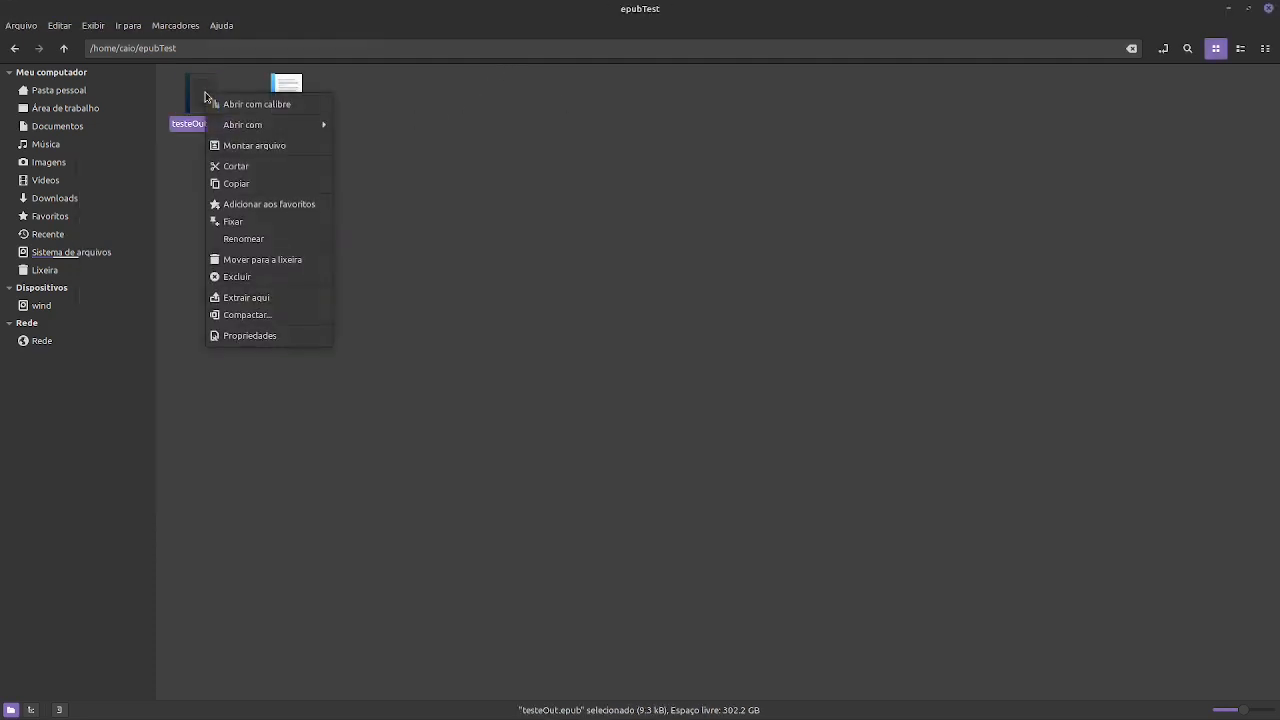
pyautogui.moveTo(270, 126)
pyautogui.click(372, 142)
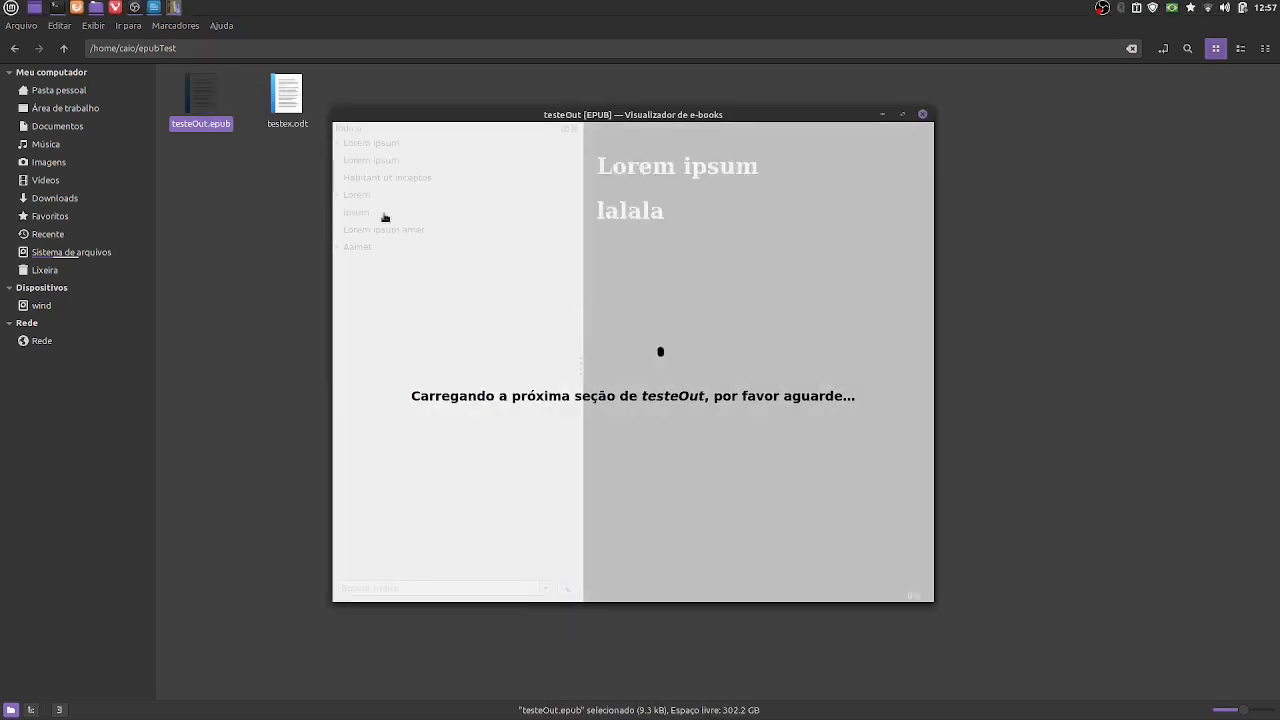
# - Expand Lorem, Lorem 2 and Aamet in the book's table of contents to examine the nested headings
pyautogui.click(336, 213)
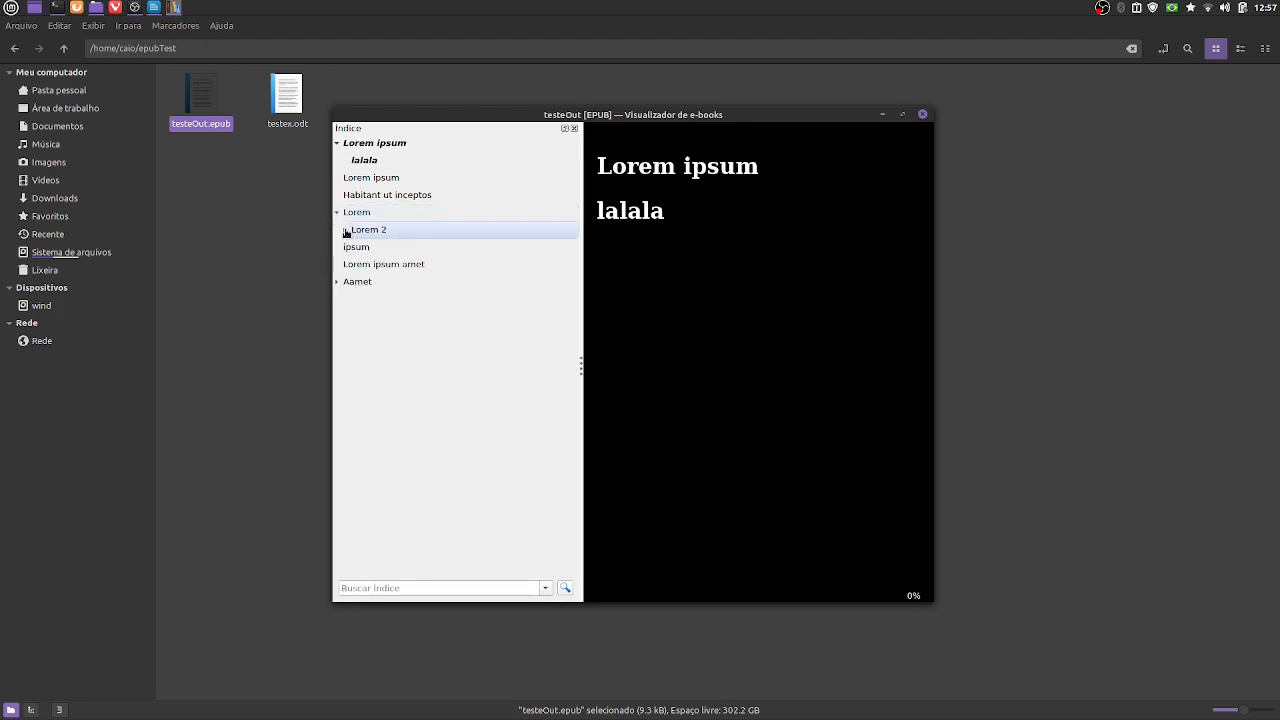
pyautogui.click(345, 230)
pyautogui.click(336, 299)
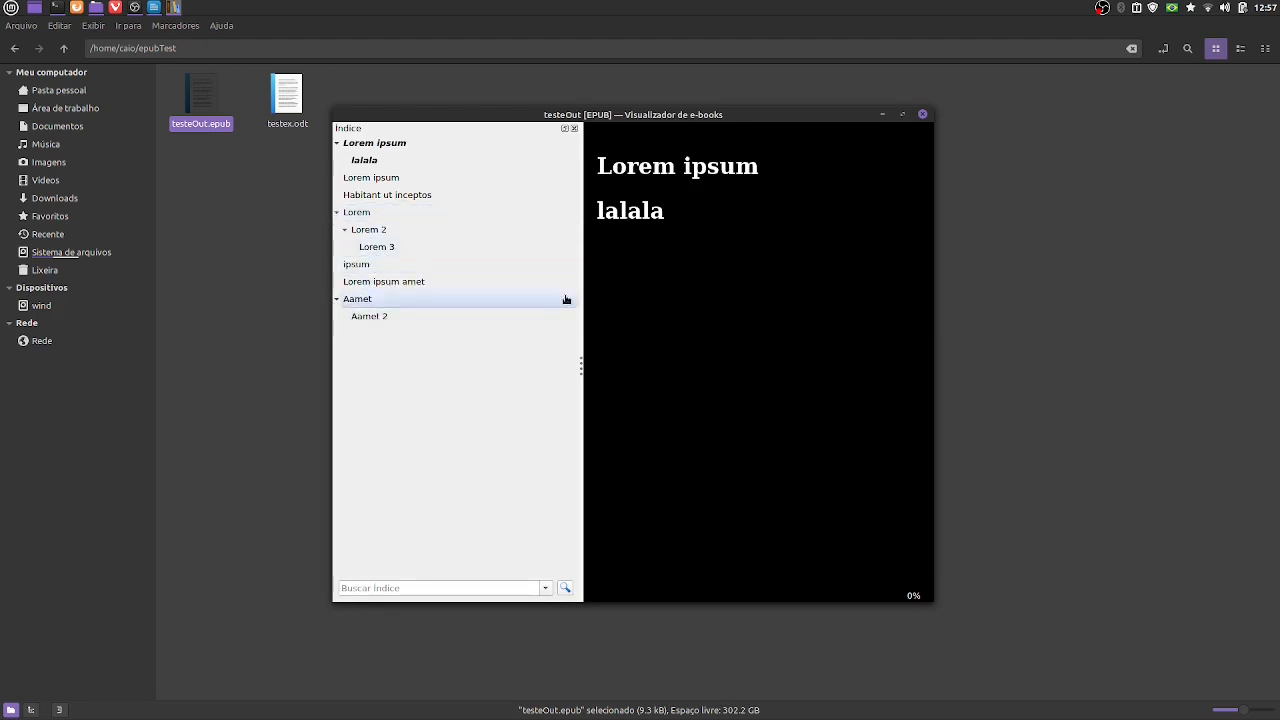
# - Page forward to the Lorem 3 section to check its heading alignment and text formatting, and close the e-book viewer
pyautogui.scroll(-1, 678, 304)
pyautogui.scroll(-4, 678, 304)
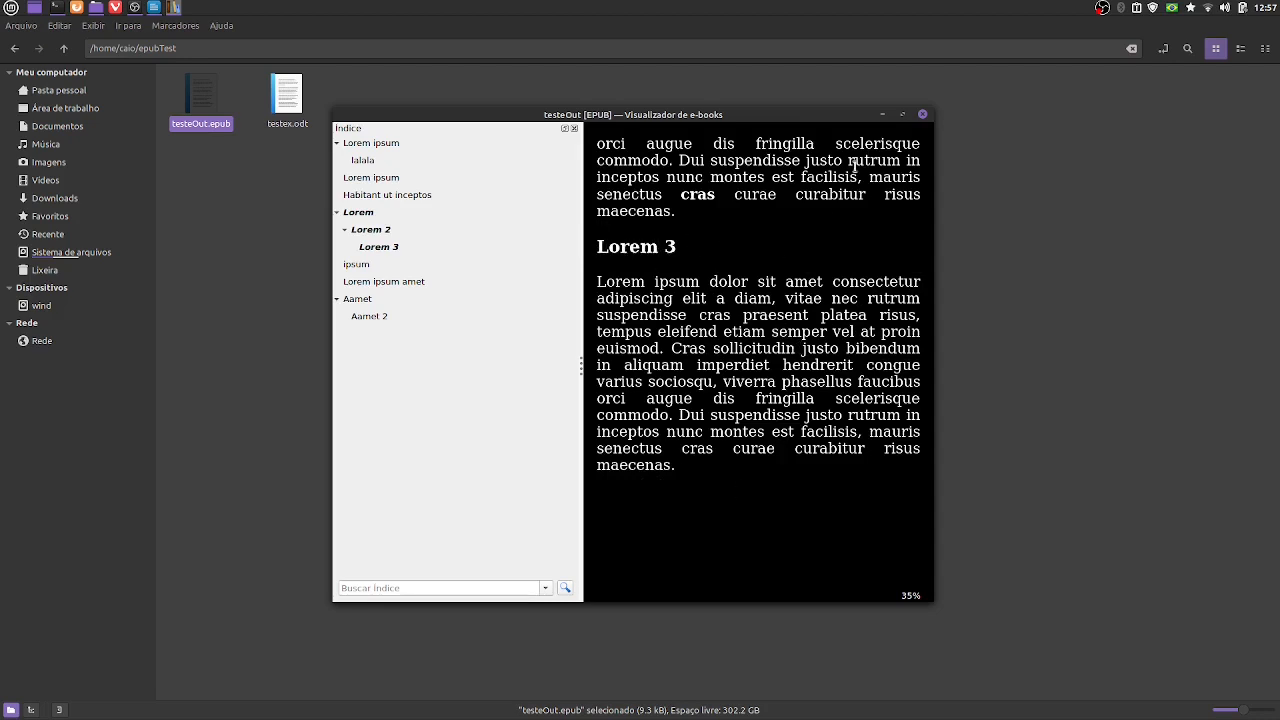
pyautogui.click(923, 116)
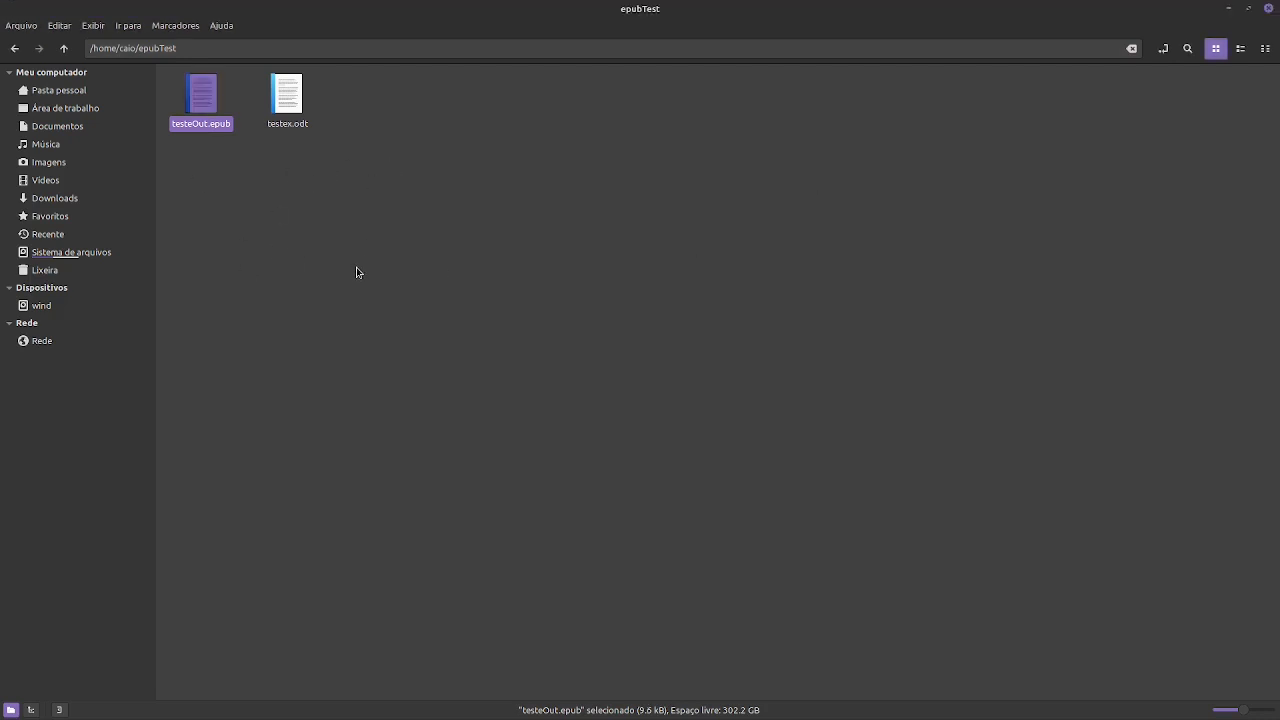
# - Create a new folder named op inside the epubTest folder
pyautogui.rightClick(337, 207)
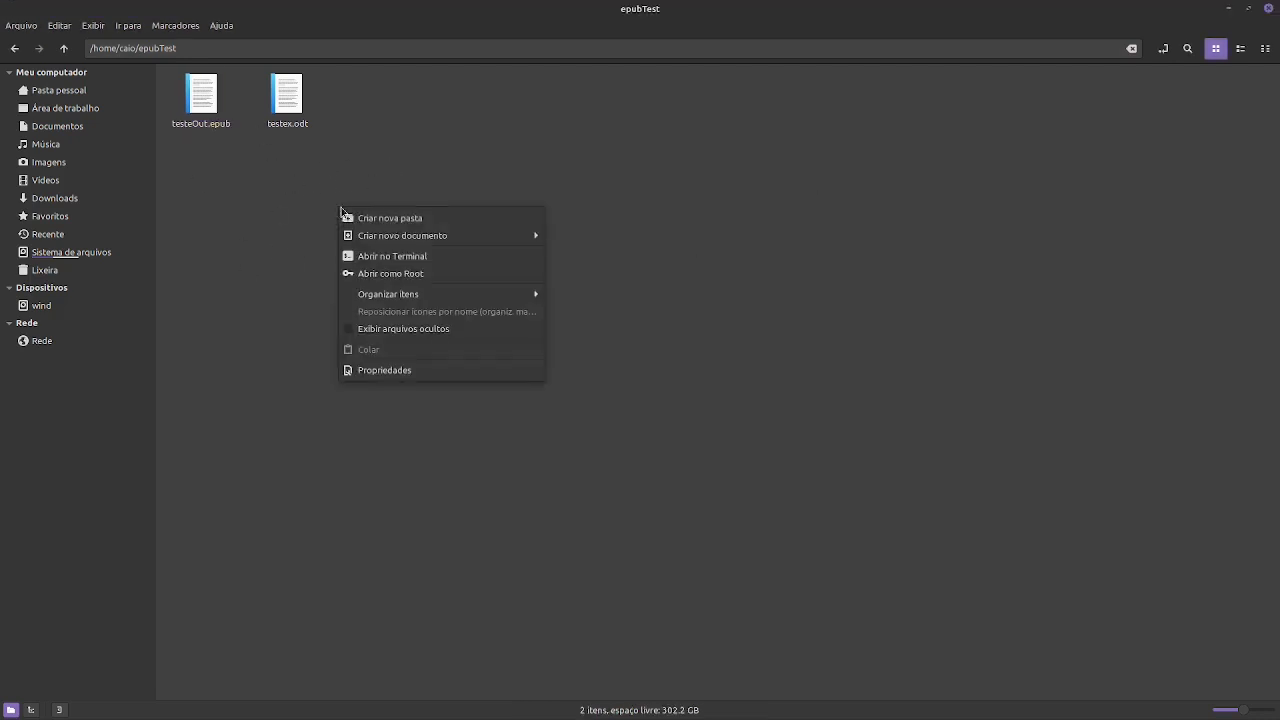
pyautogui.click(357, 219)
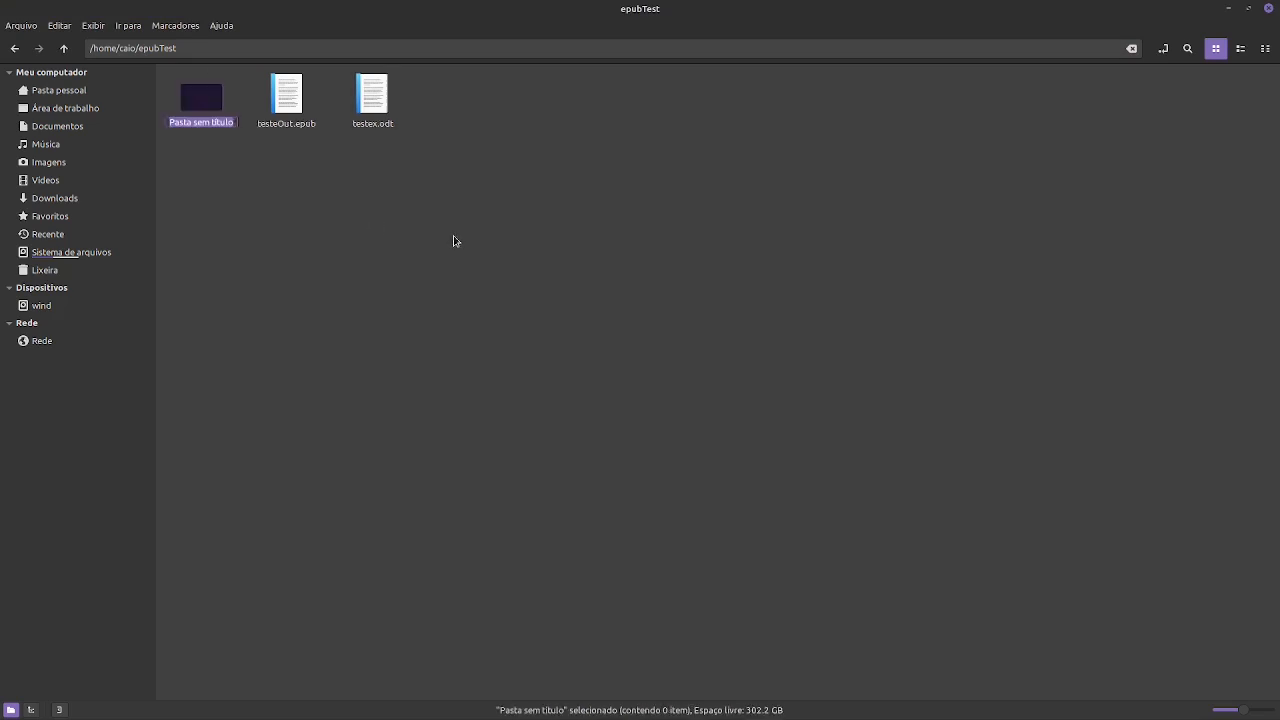
pyautogui.write('op')
pyautogui.press('Return')
pyautogui.click(325, 148)
# - Open testeOut.epub with the archive manager (Gerenciador de arquivos compactados)
pyautogui.click(294, 97)
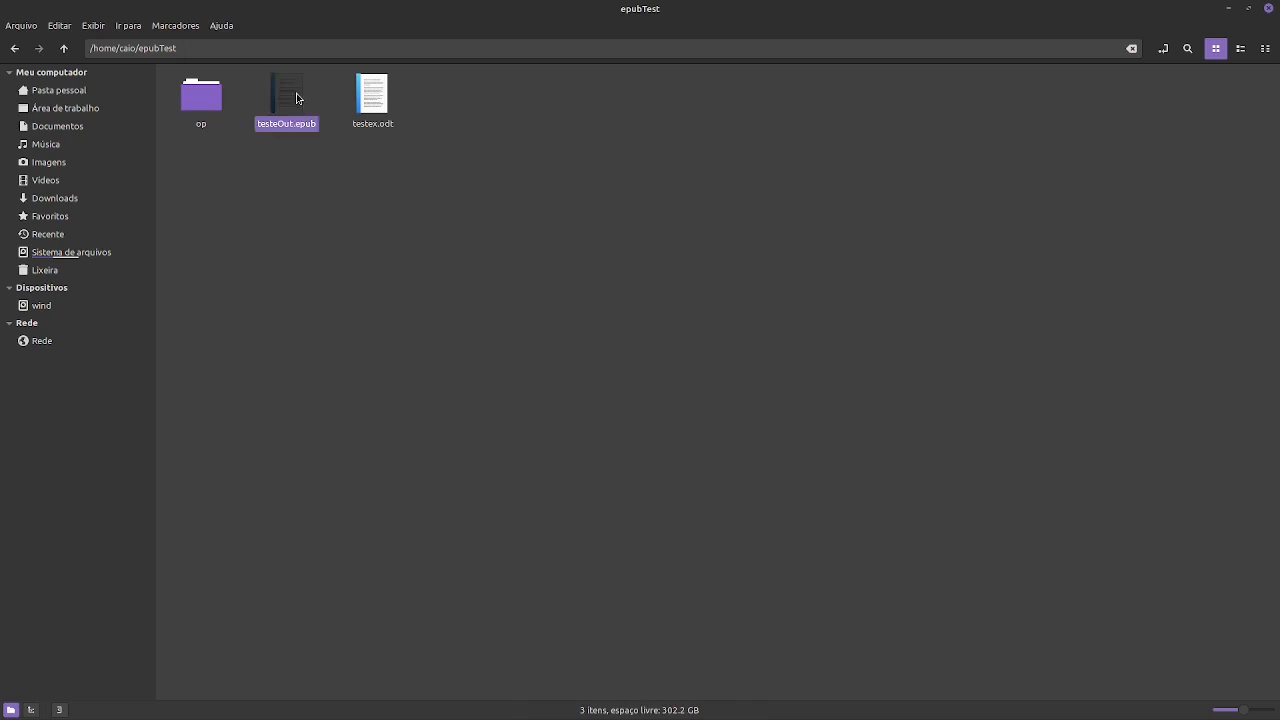
pyautogui.rightClick(296, 96)
pyautogui.moveTo(345, 126)
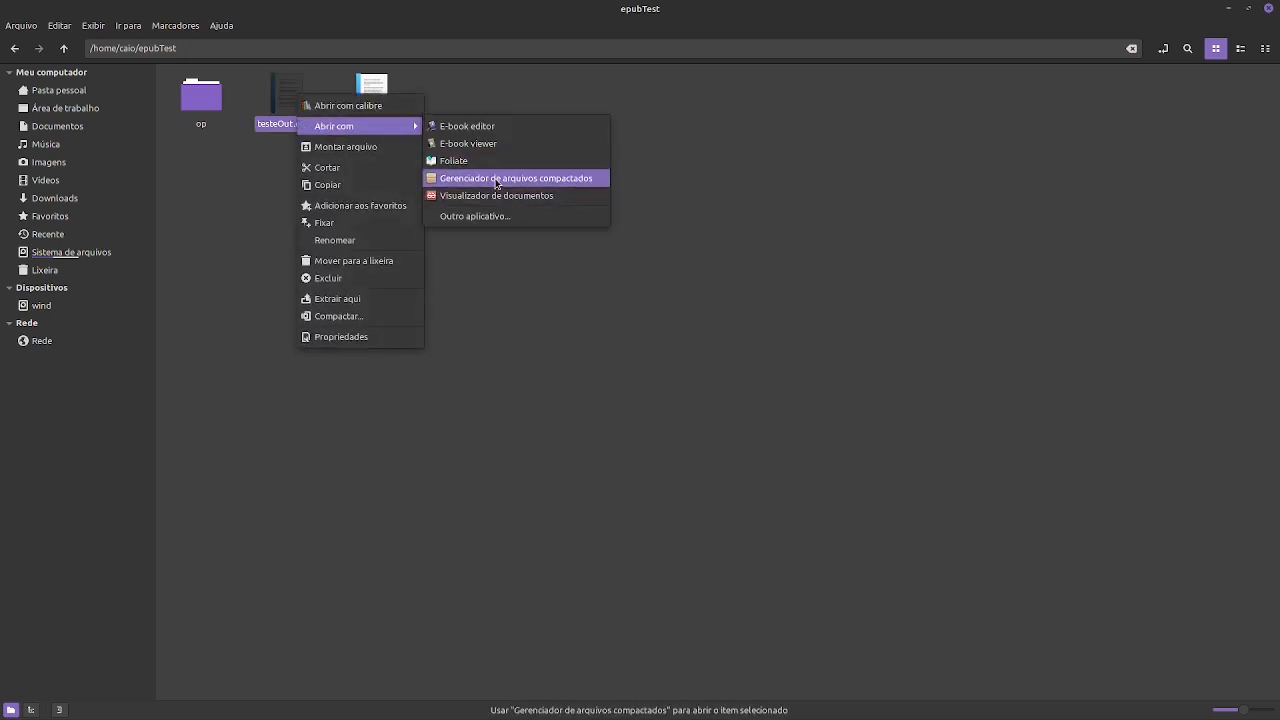
pyautogui.click(496, 179)
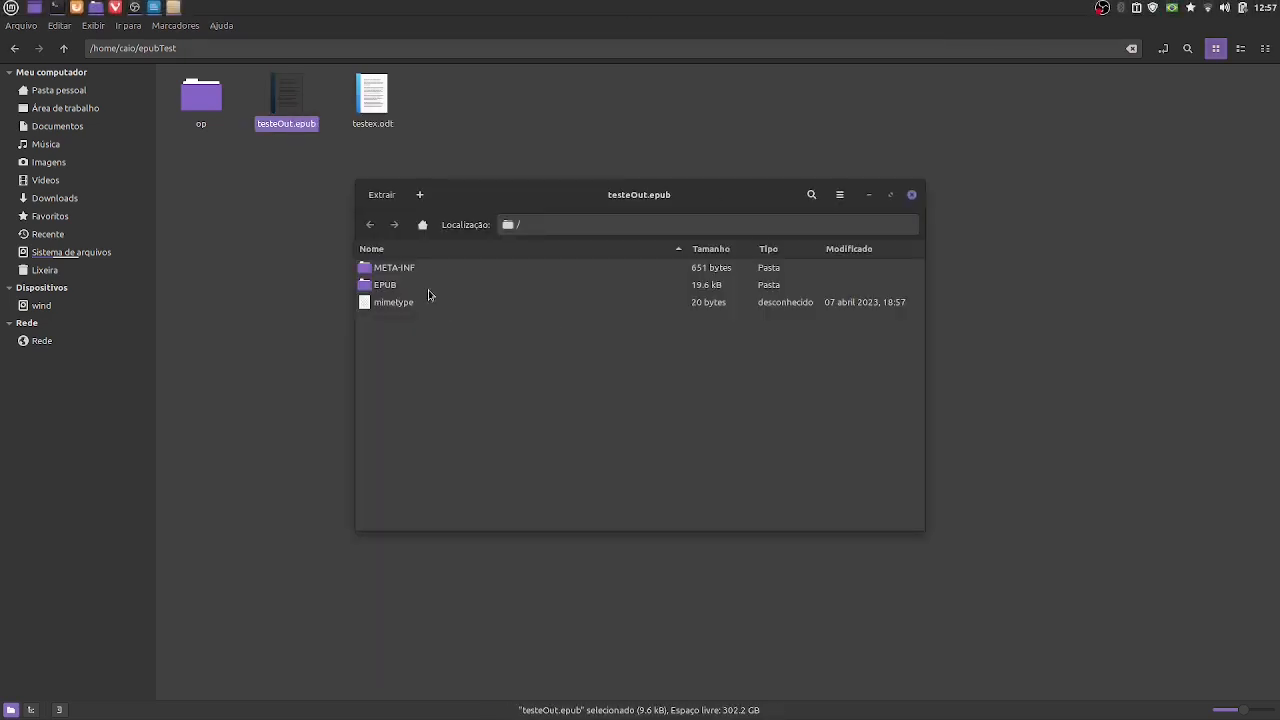
# - Extract META-INF, EPUB and mimetype from the archive into the op folder, and close the archive manager
pyautogui.moveTo(391, 267); pyautogui.dragTo(211, 102)
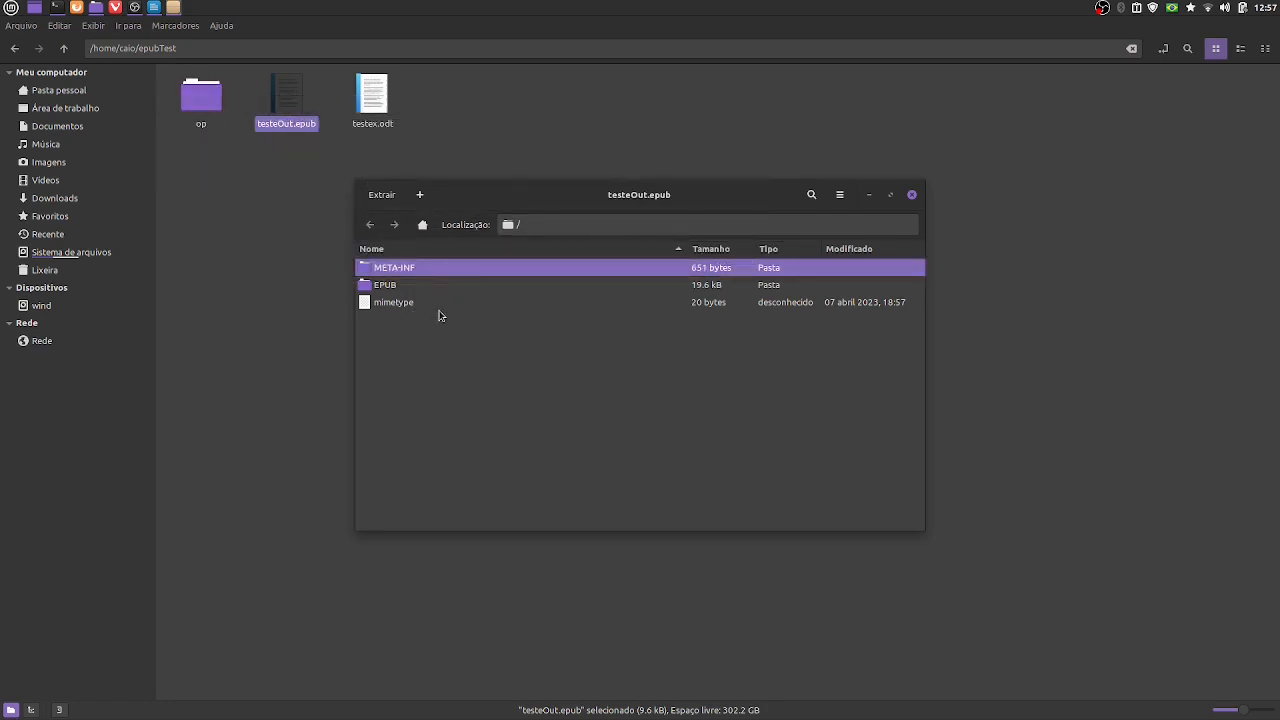
pyautogui.click(395, 288)
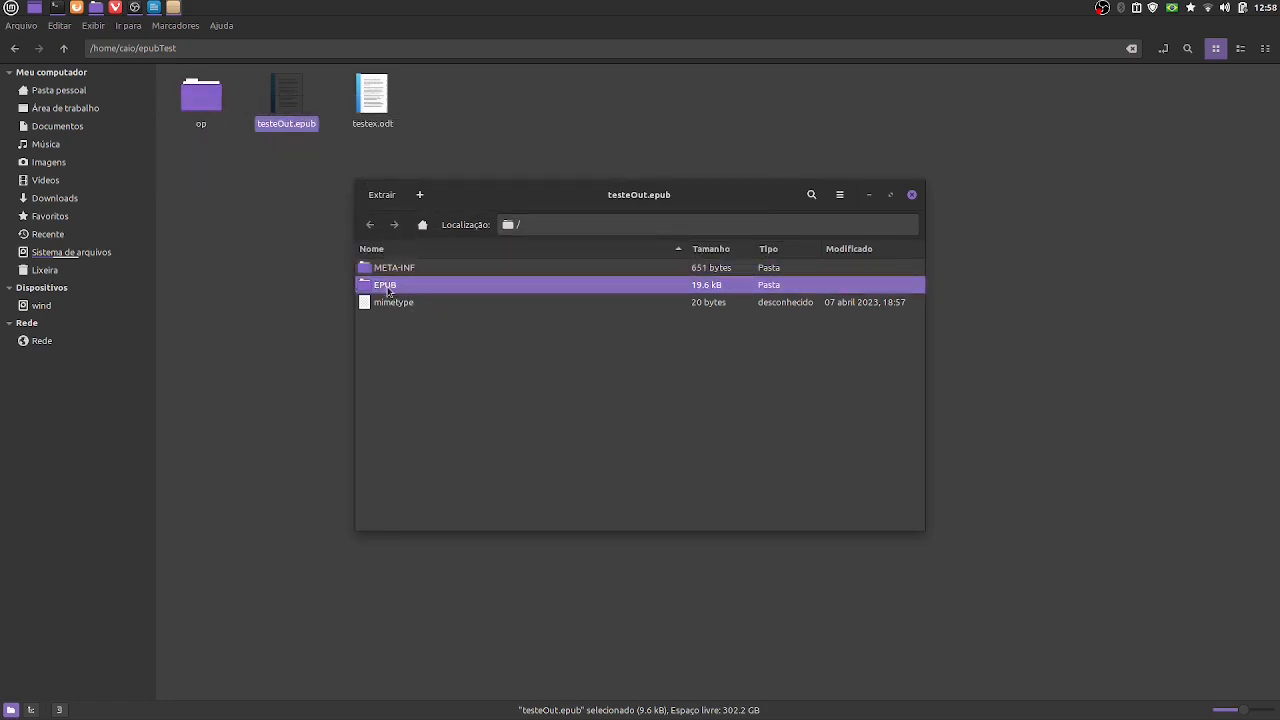
pyautogui.moveTo(388, 291); pyautogui.dragTo(205, 100)
pyautogui.click(410, 306)
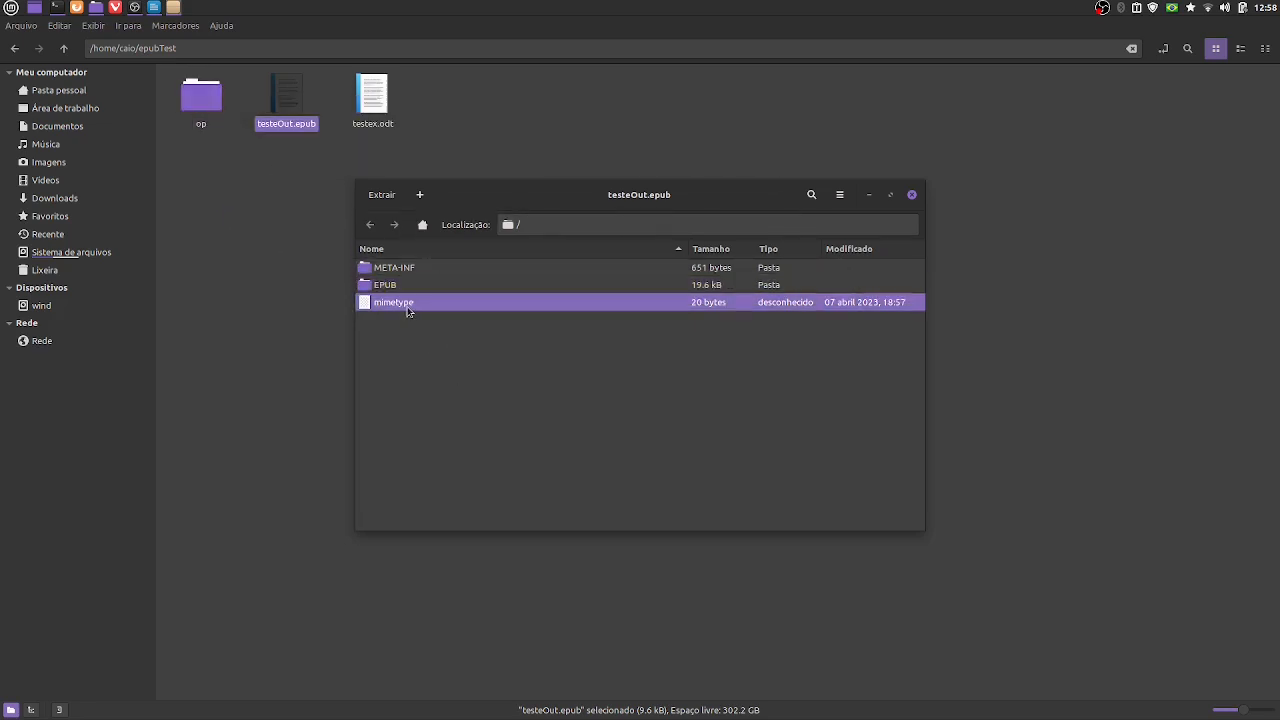
pyautogui.moveTo(410, 307); pyautogui.dragTo(201, 104)
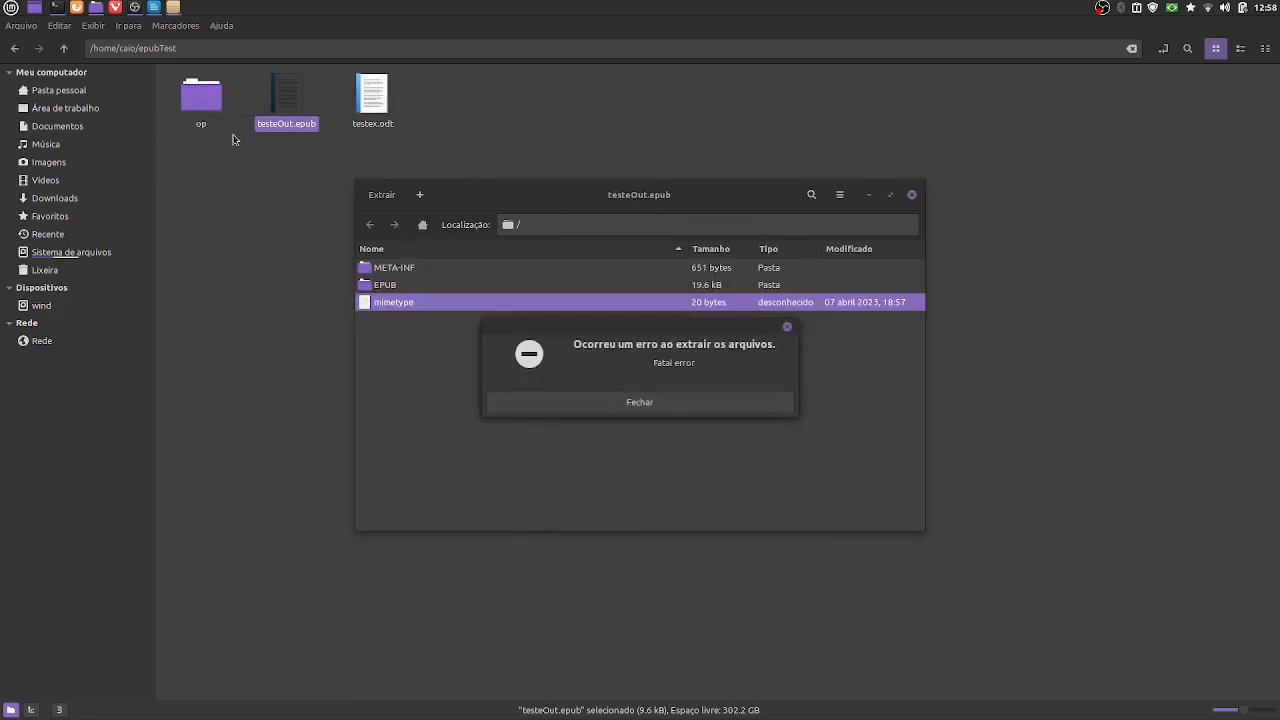
pyautogui.click(638, 401)
pyautogui.click(913, 196)
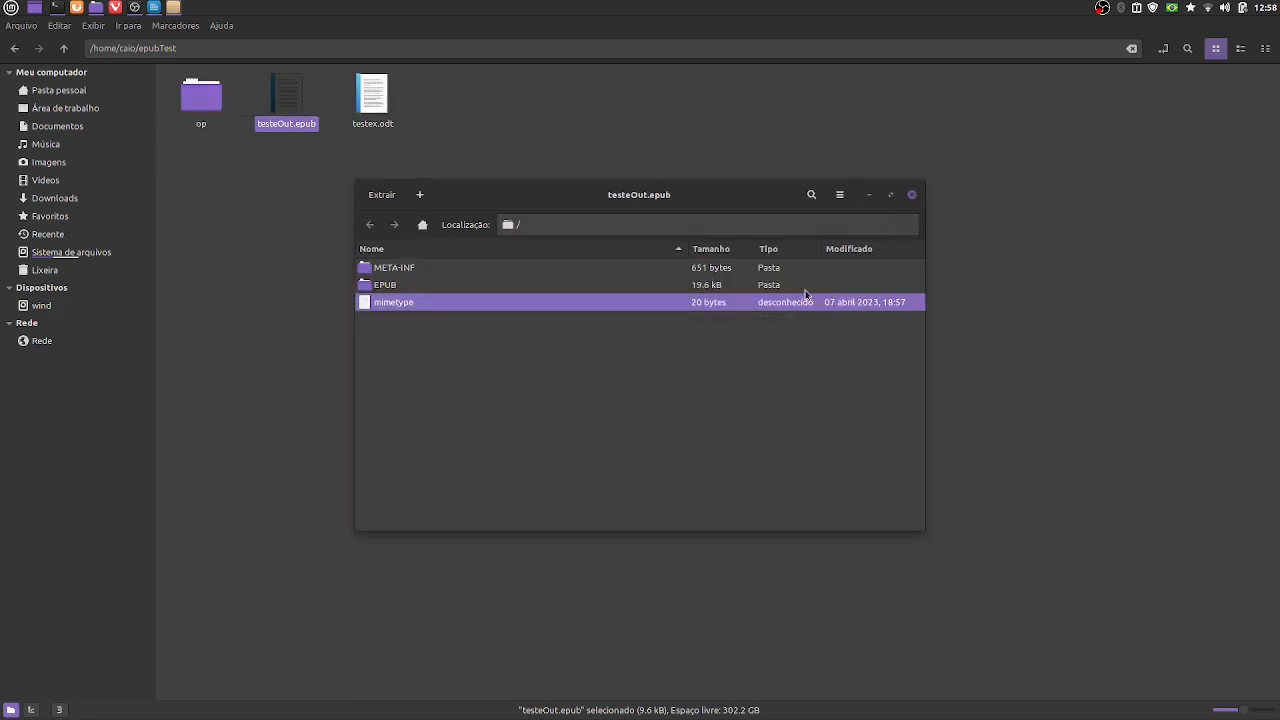
# - Open stylesheet1.css from the op/EPUB/styles folder in the text editor
pyautogui.doubleClick(200, 96)
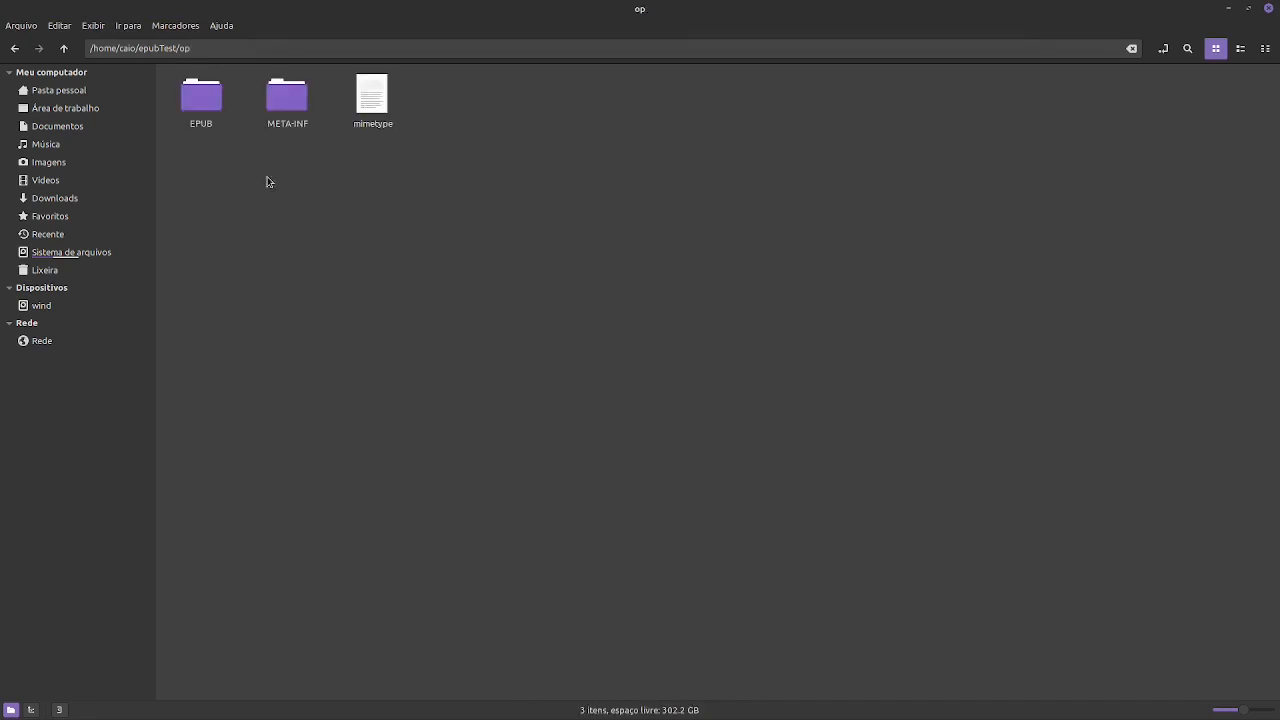
pyautogui.doubleClick(211, 106)
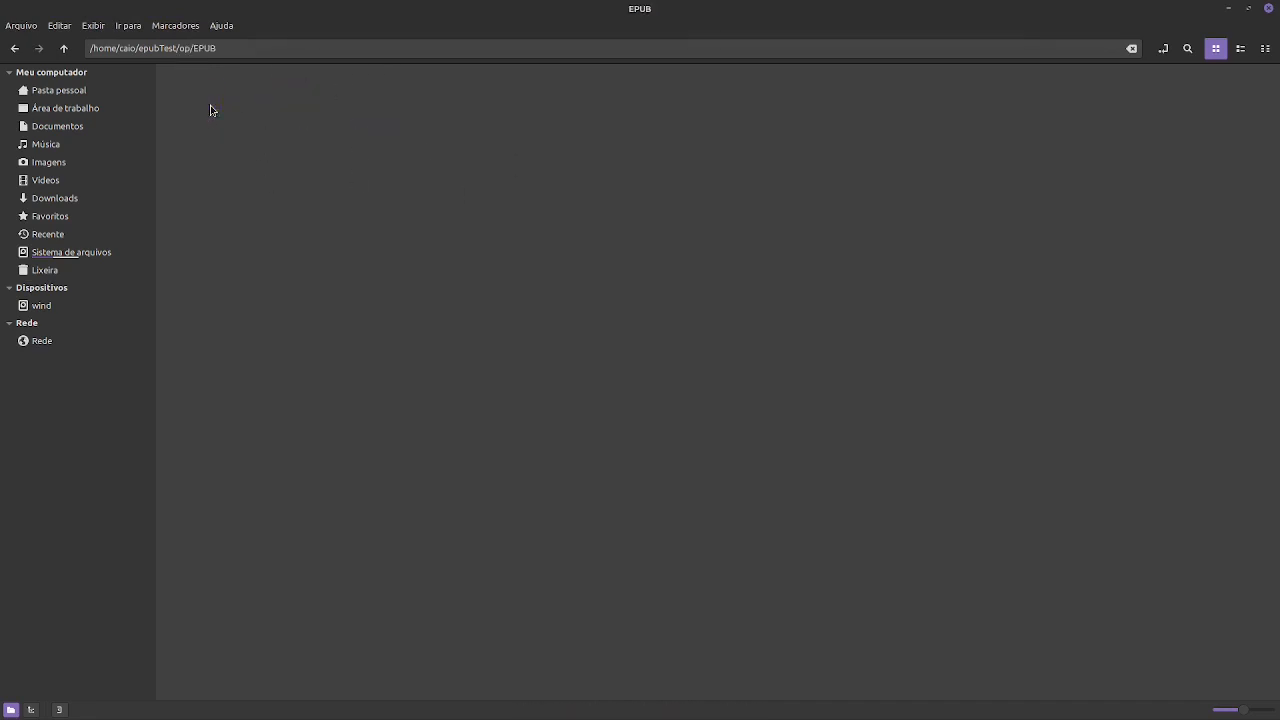
pyautogui.doubleClick(224, 114)
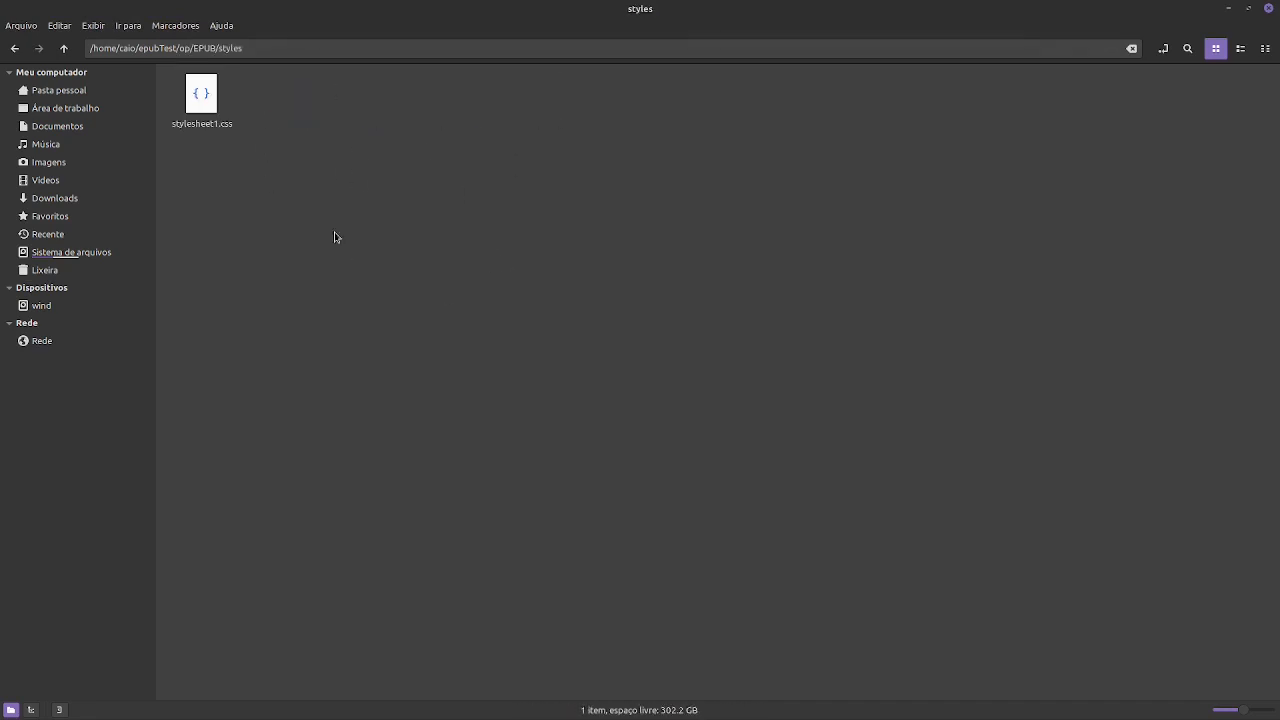
pyautogui.click(197, 88)
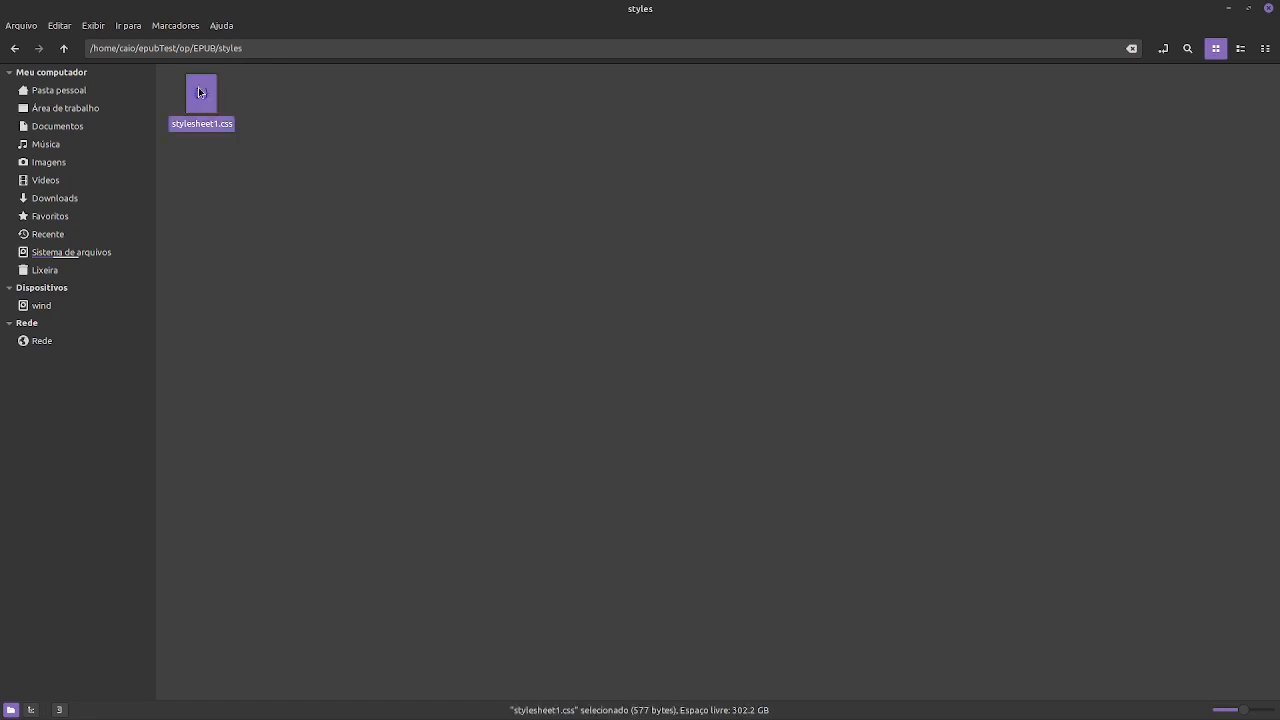
pyautogui.rightClick(198, 90)
pyautogui.click(216, 104)
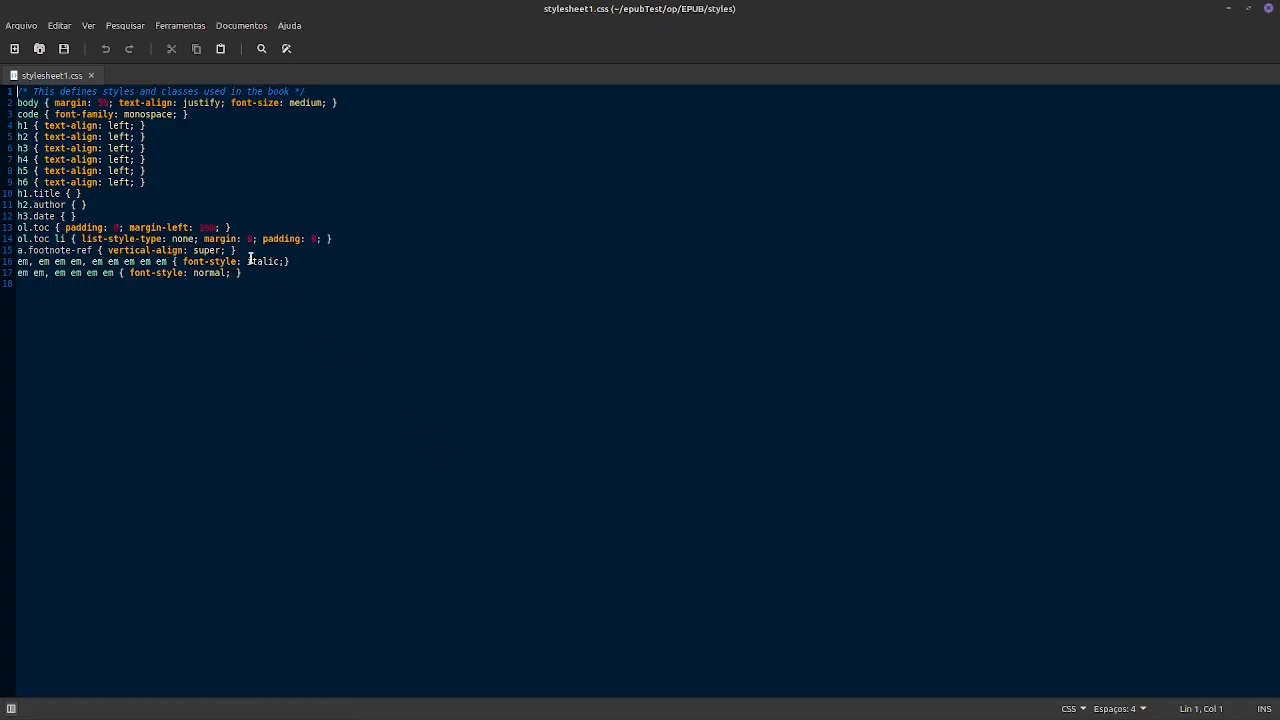
# - Set the h1 rule's text-align to center in the stylesheet and save the file
pyautogui.hotkey('ctrl', '+')
pyautogui.hotkey('ctrl', '+')
pyautogui.hotkey('ctrl', '+')
pyautogui.hotkey('ctrl', '+')
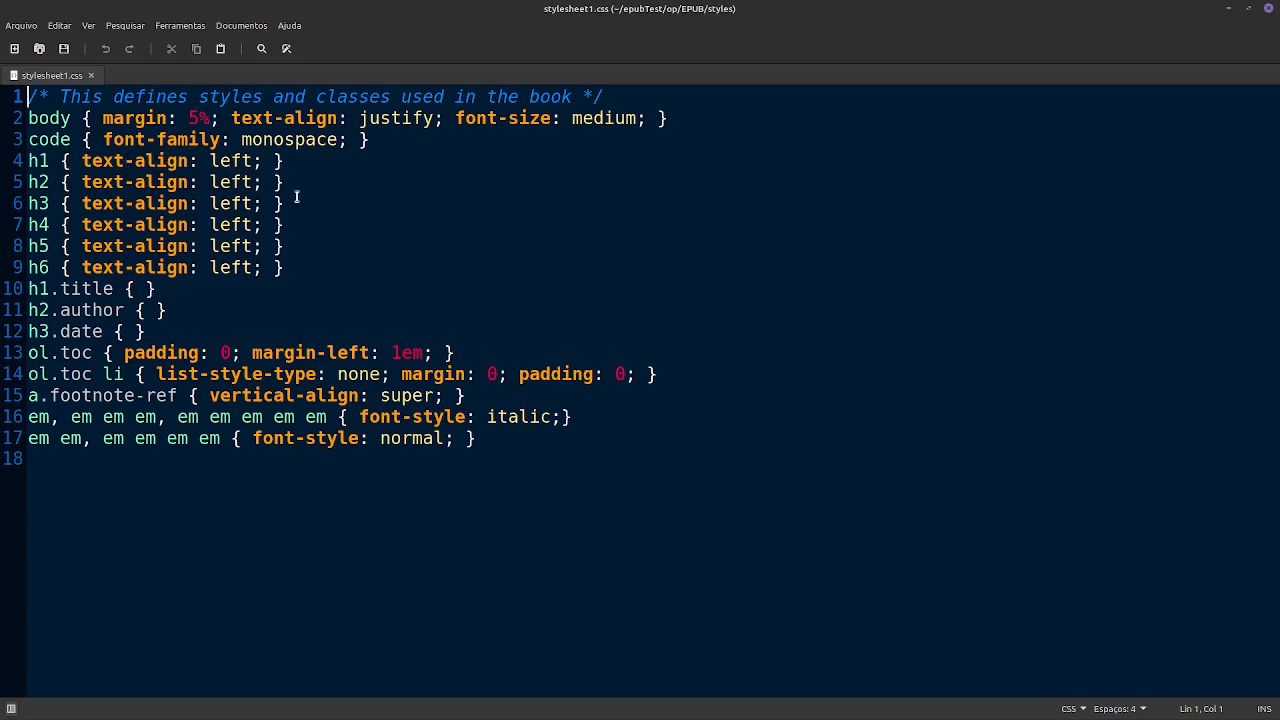
pyautogui.doubleClick(225, 162)
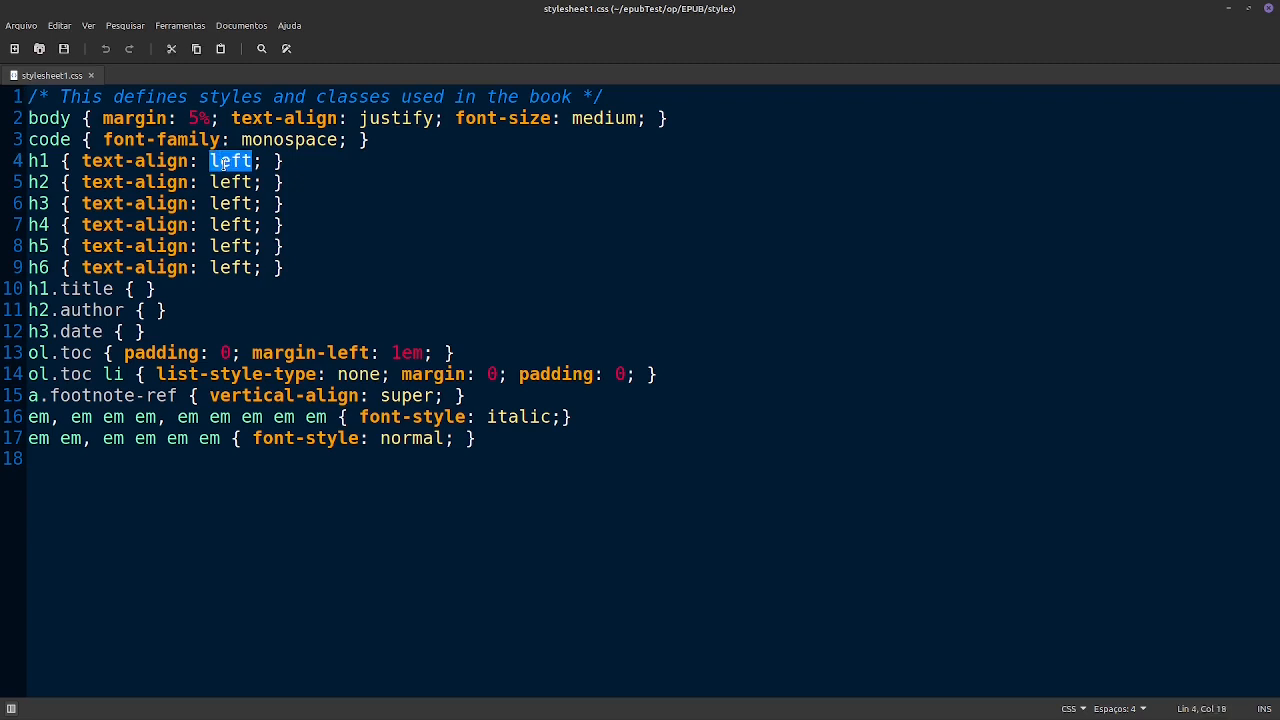
pyautogui.write('center')
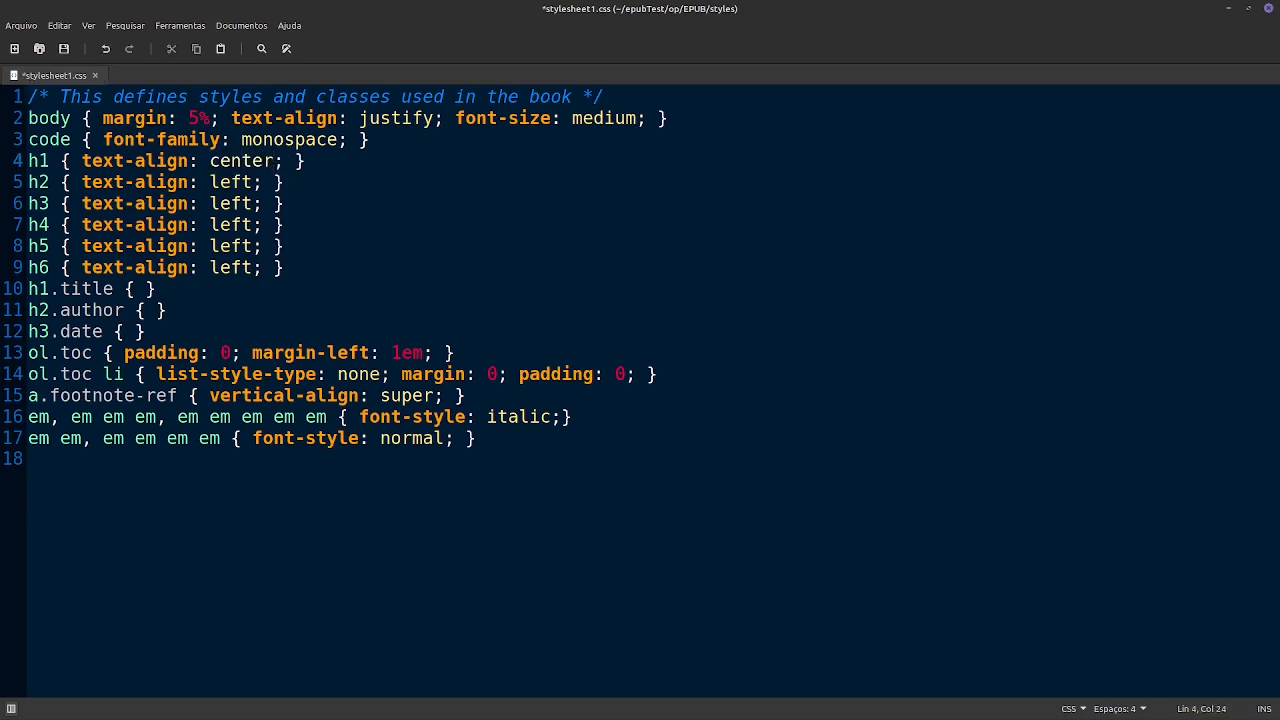
pyautogui.hotkey('ctrl', 's')
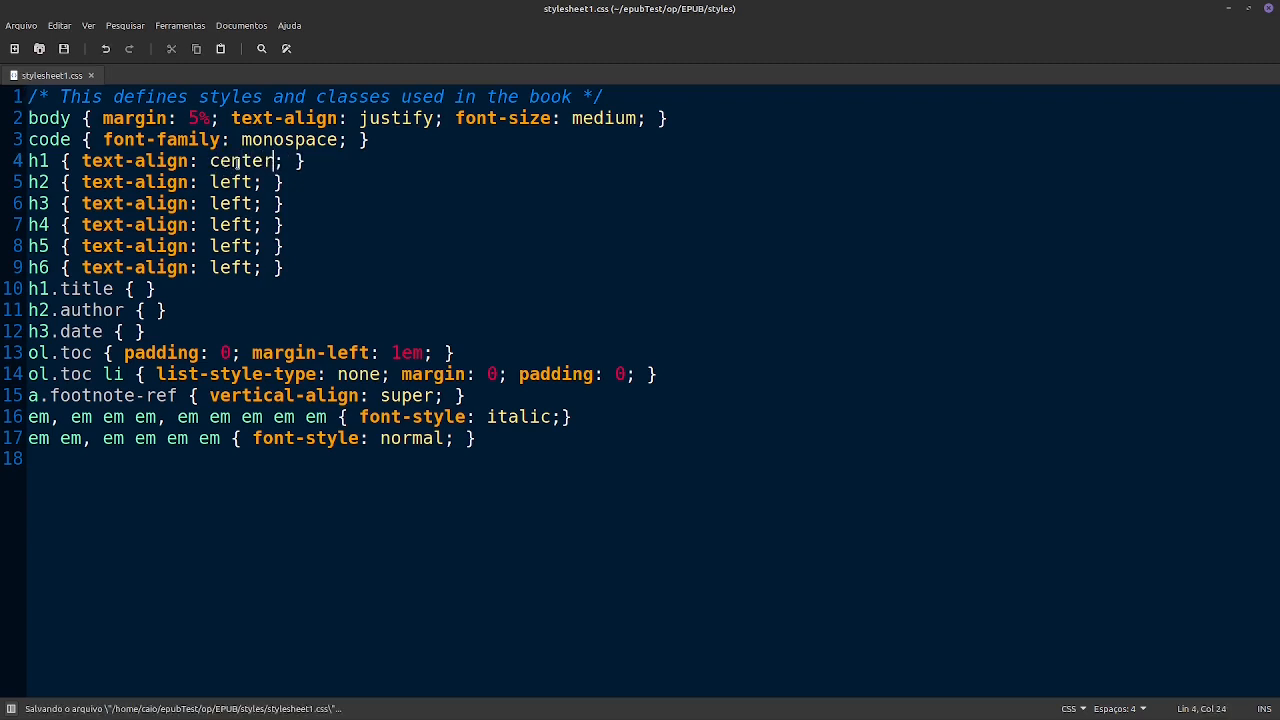
# - Copy the center value into the text-align of the h2 to h6 rules and save the stylesheet
pyautogui.doubleClick(238, 163)
pyautogui.hotkey('ctrl', 'c')
pyautogui.doubleClick(232, 182)
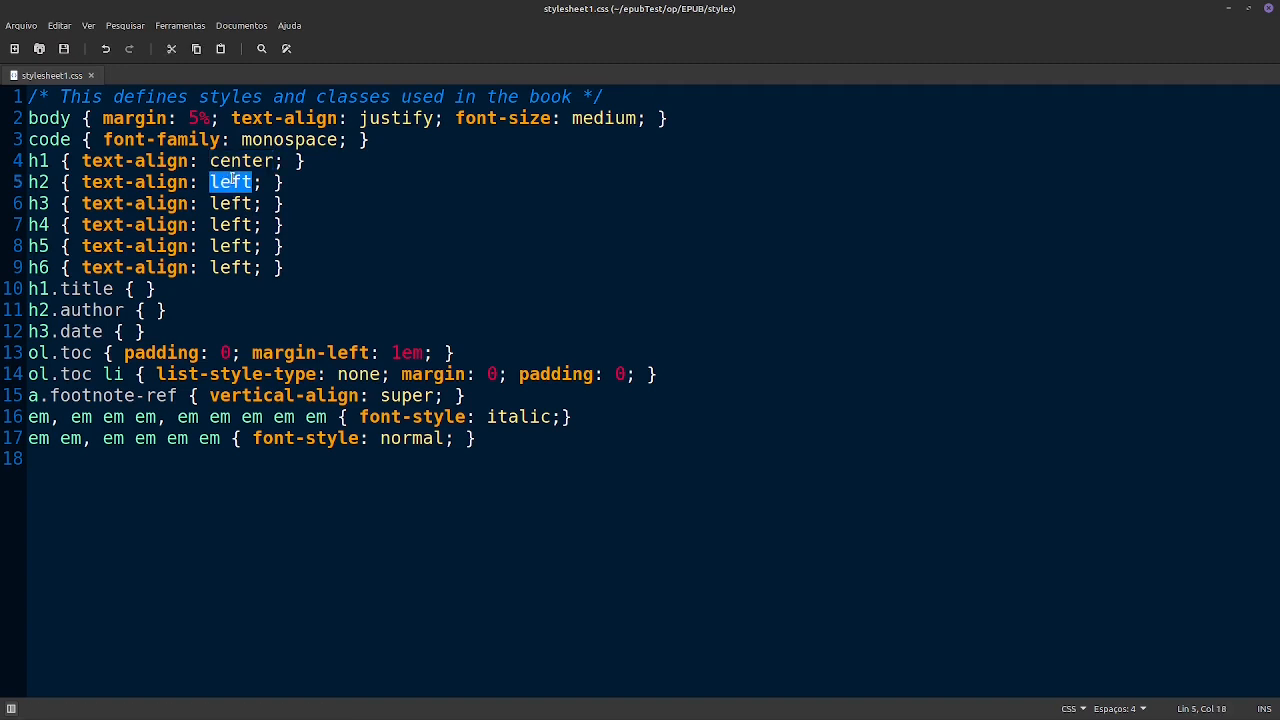
pyautogui.hotkey('ctrl', 'v')
pyautogui.doubleClick(226, 203)
pyautogui.hotkey('ctrl', 'v')
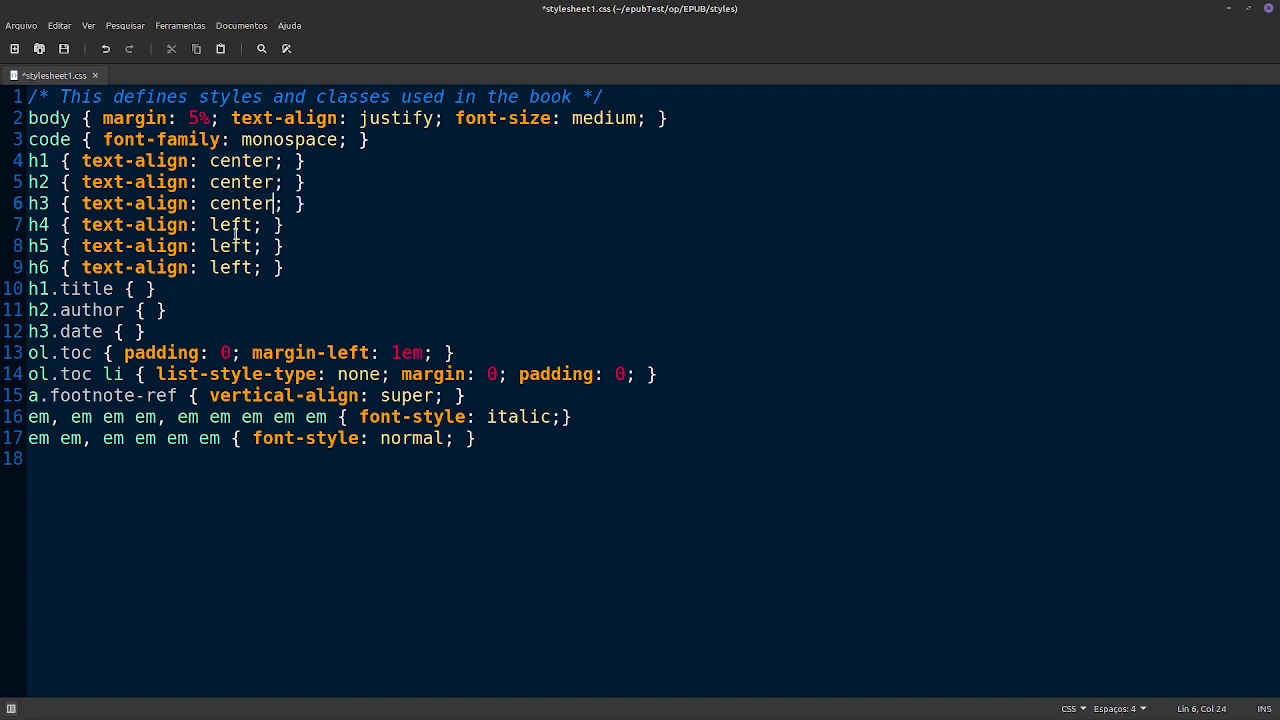
pyautogui.doubleClick(236, 226)
pyautogui.hotkey('ctrl', 'v')
pyautogui.doubleClick(232, 247)
pyautogui.hotkey('ctrl', 'v')
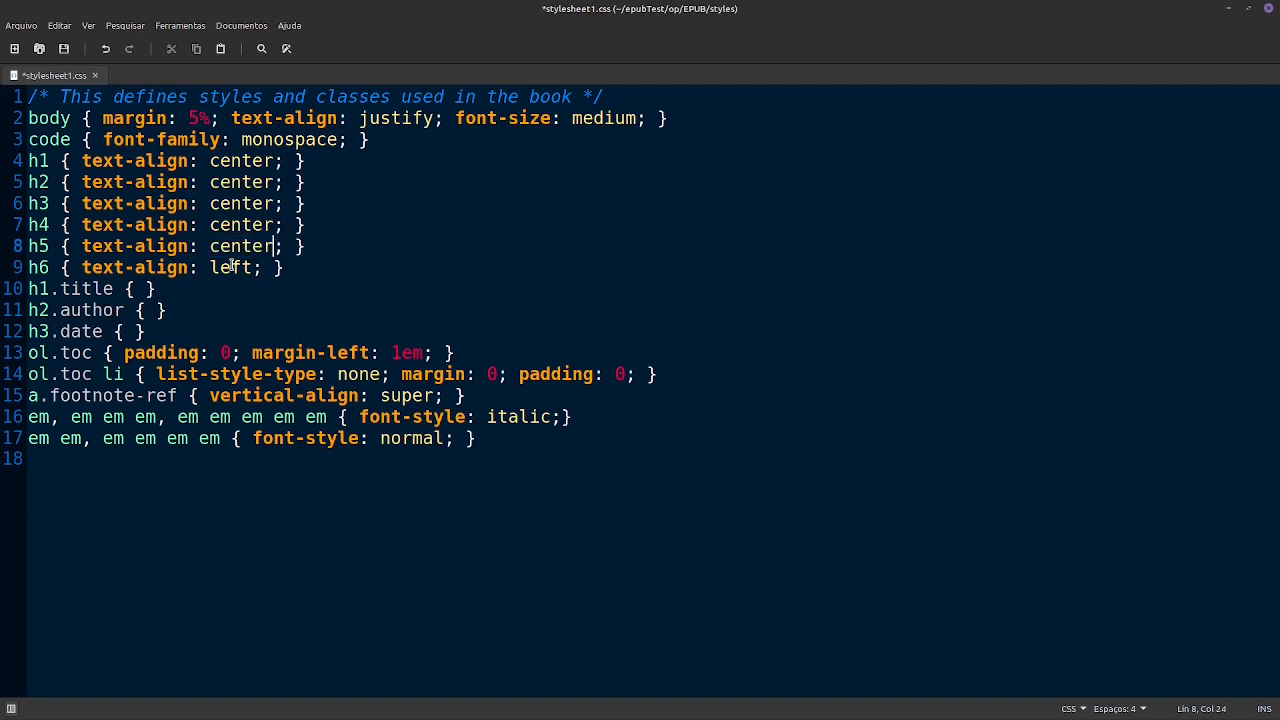
pyautogui.doubleClick(232, 266)
pyautogui.hotkey('ctrl', 'v')
pyautogui.hotkey('ctrl', 's')
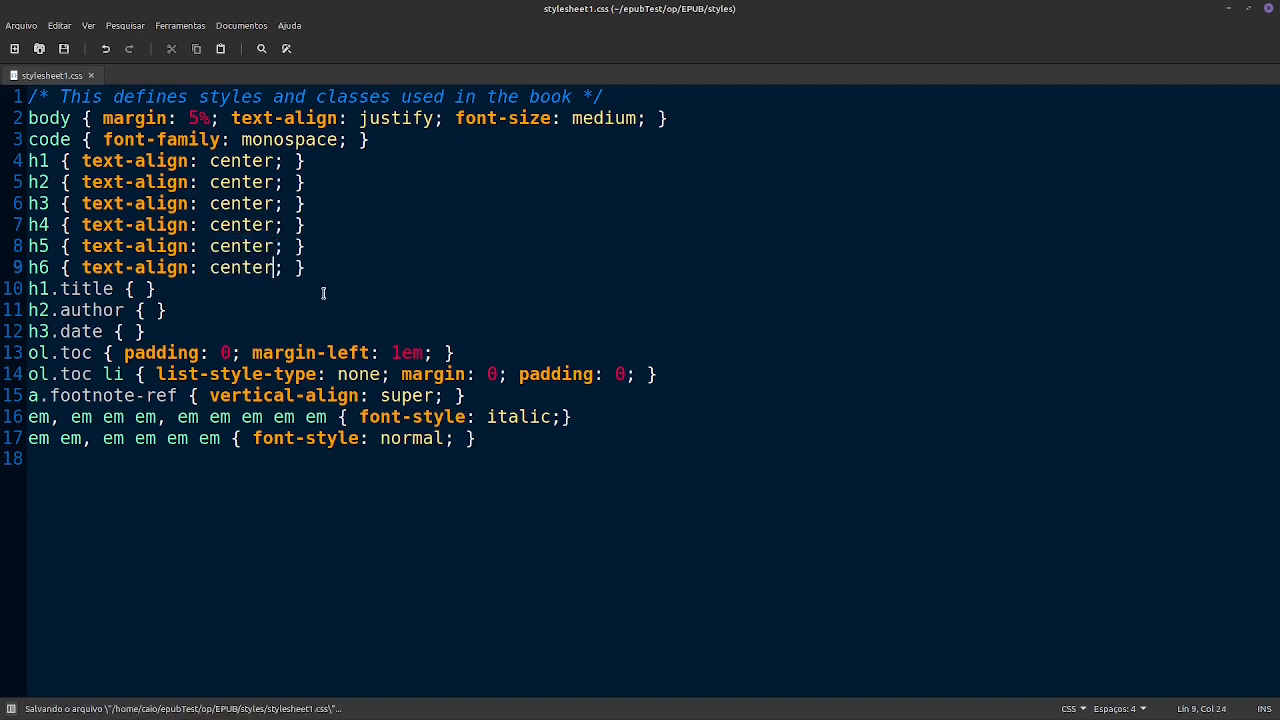
pyautogui.click(384, 145)
pyautogui.press('Return')
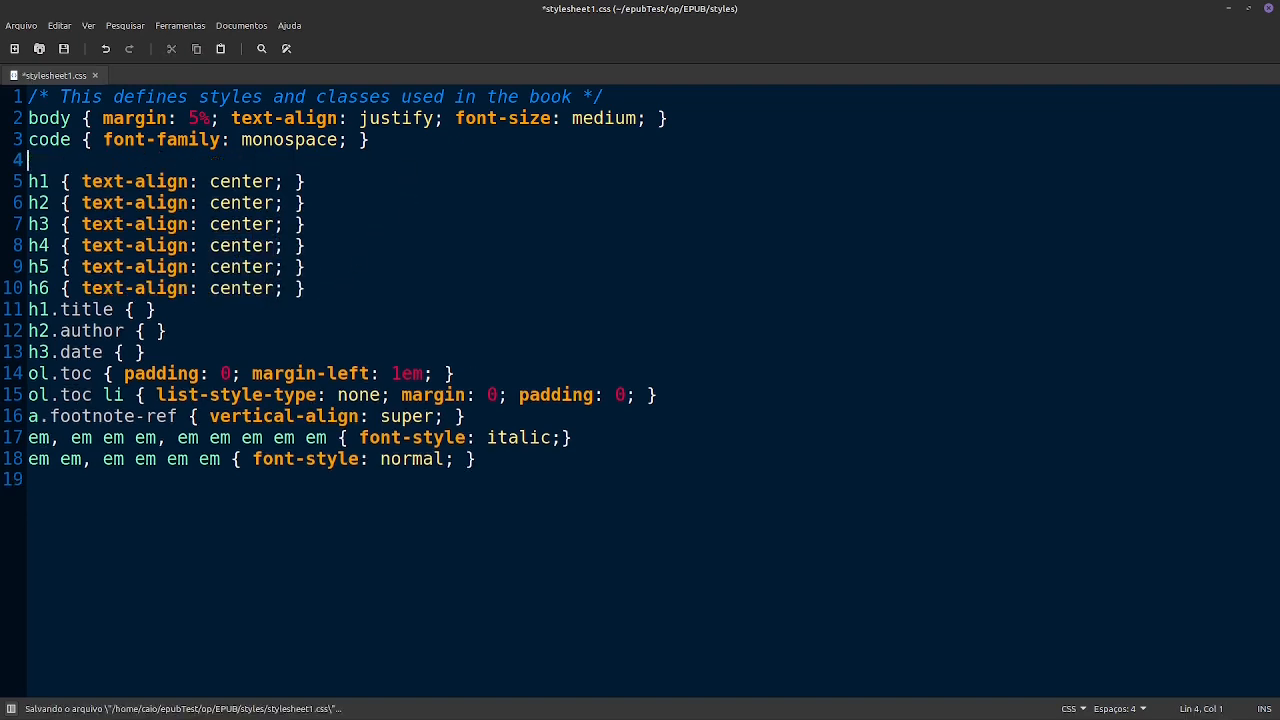
pyautogui.write('p{')
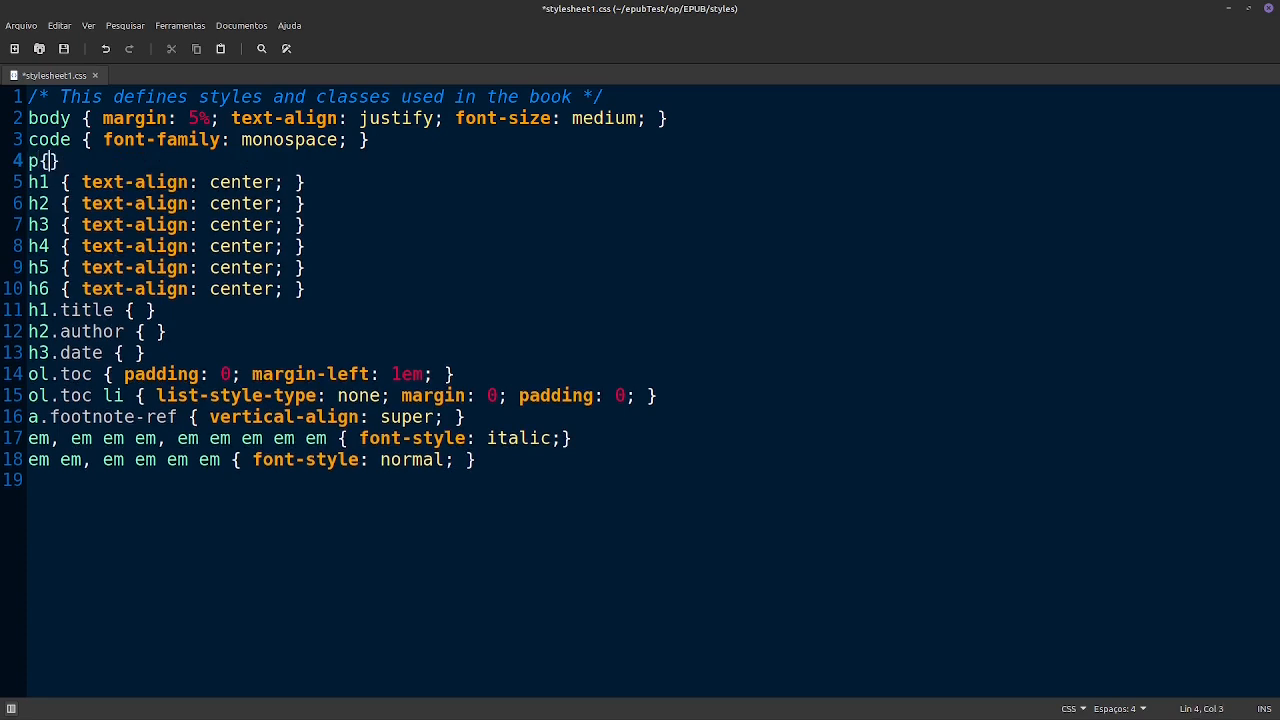
pyautogui.press('Return')
pyautogui.press('Return')
pyautogui.press('BackSpace')
pyautogui.press('BackSpace')
pyautogui.press('BackSpace')
pyautogui.press('BackSpace')
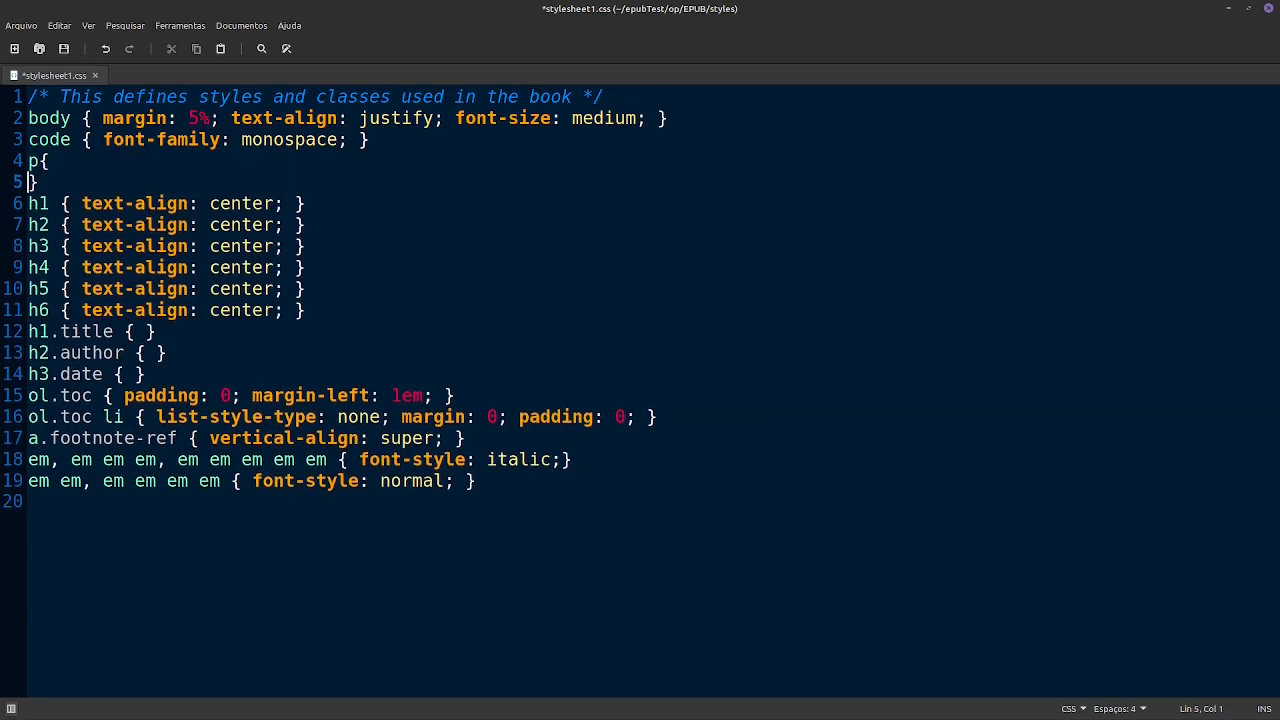
# - Save stylesheet1.css and close the text editor to return to the styles folder
pyautogui.hotkey('ctrl', 's')
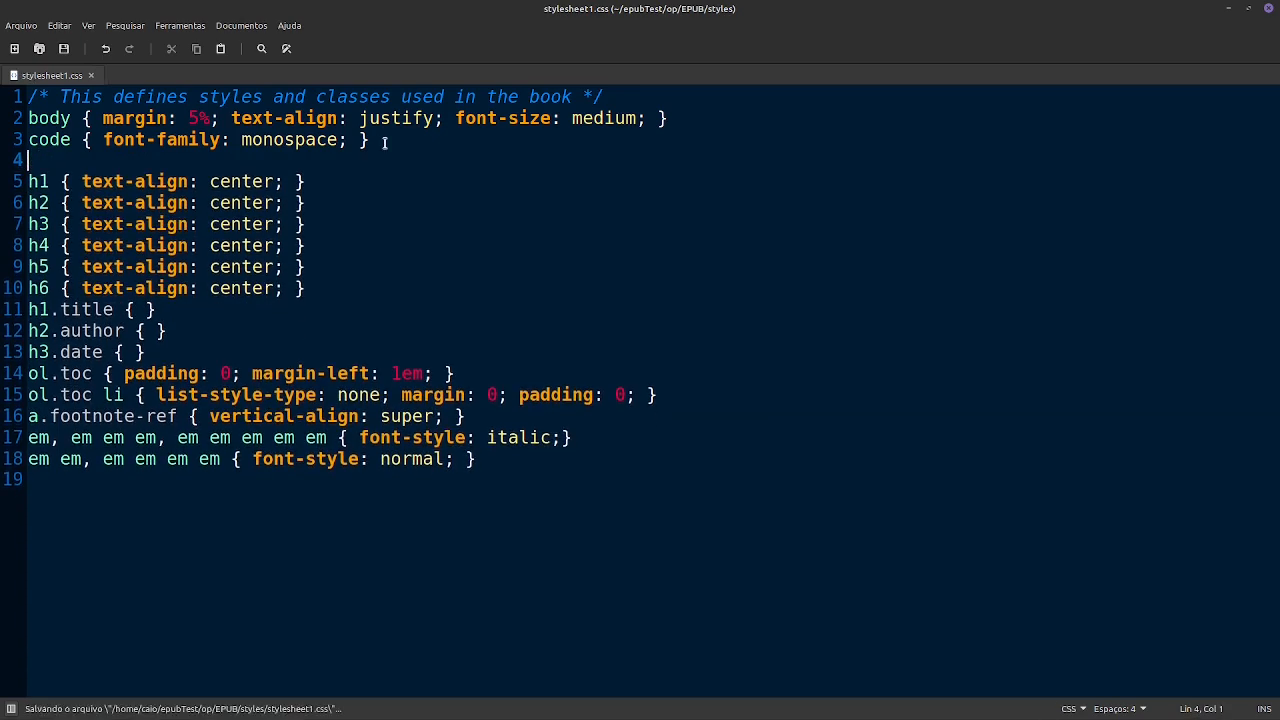
pyautogui.click(1270, 9)
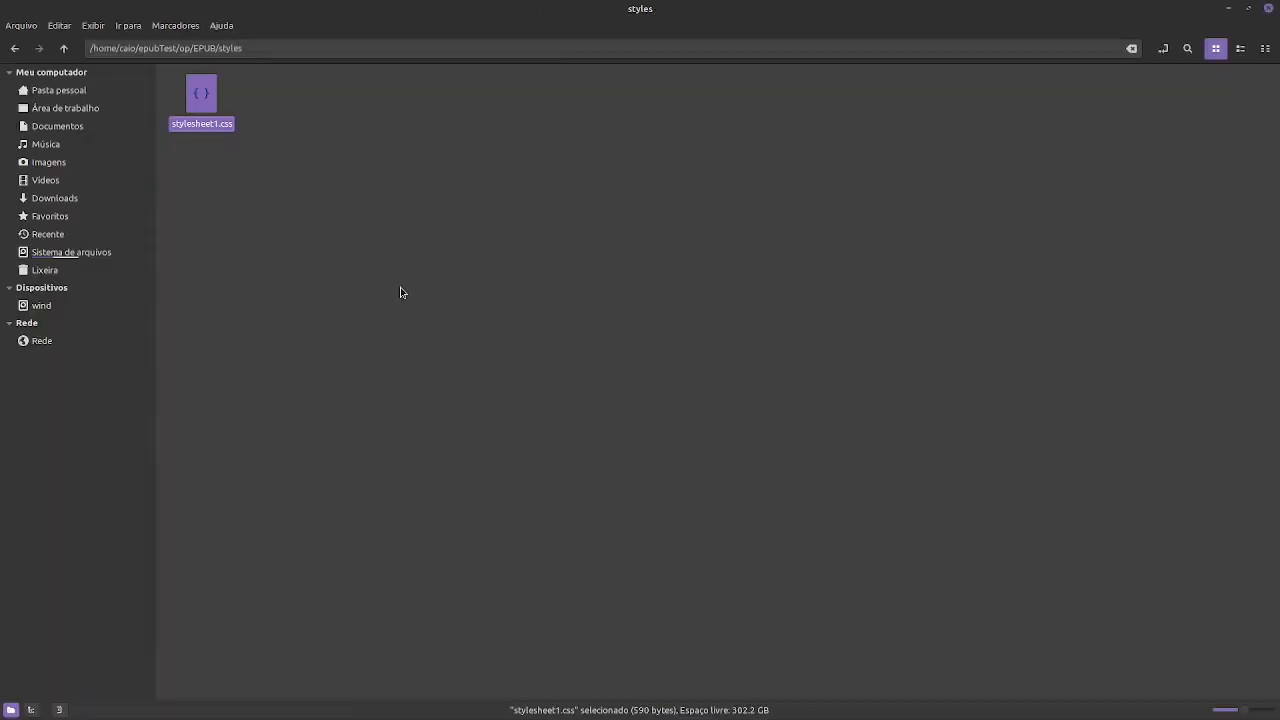
pyautogui.click(452, 330)
pyautogui.hotkey('alt', 'Tab')
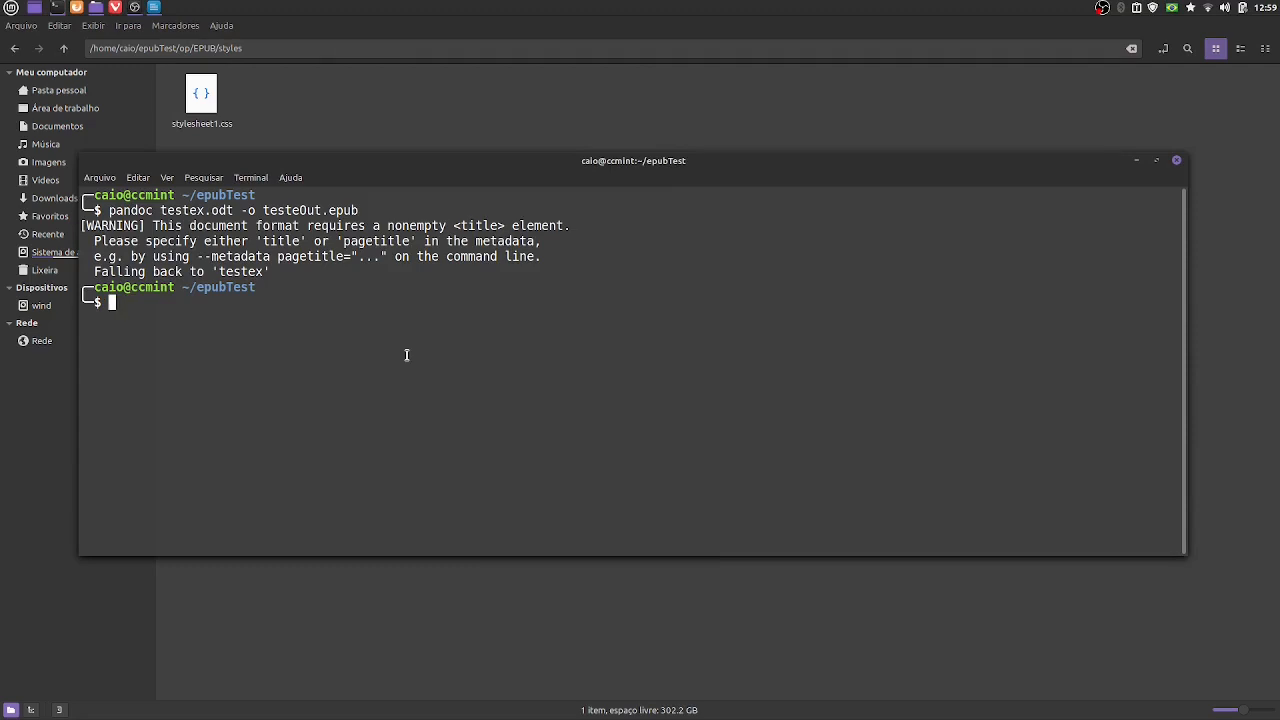
pyautogui.write('code .')
pyautogui.press('Return')
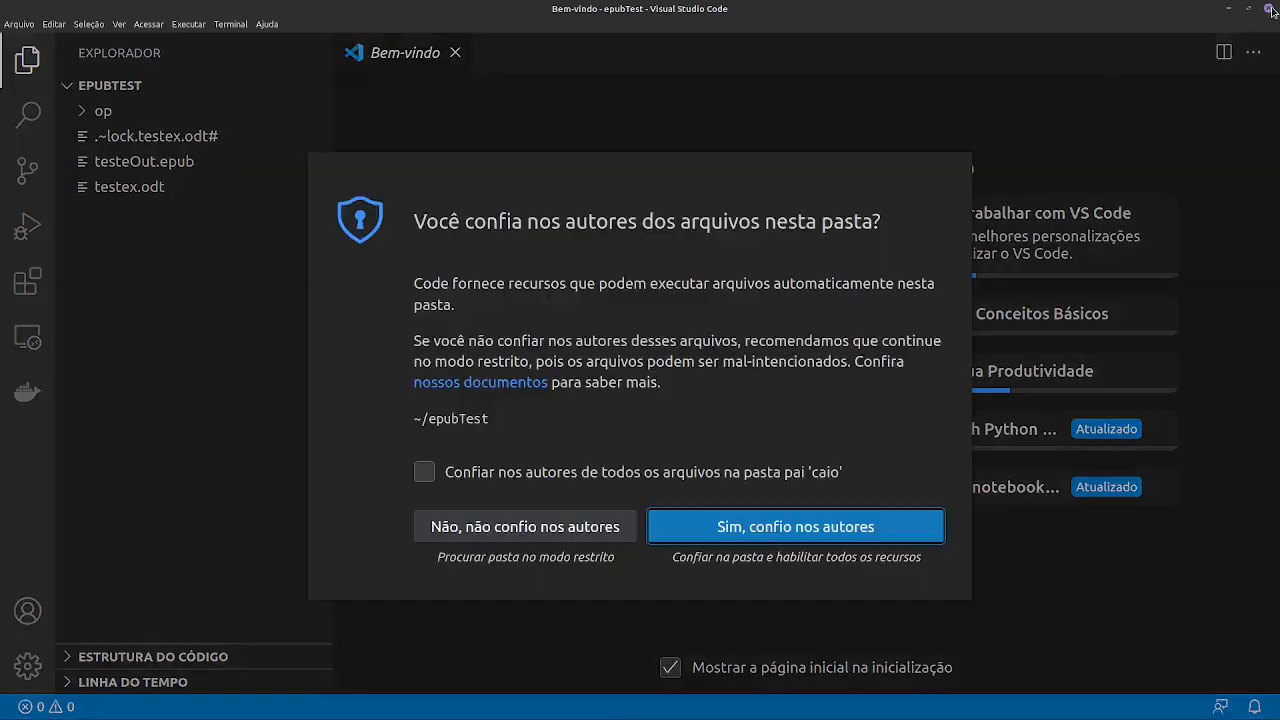
pyautogui.click(1270, 9)
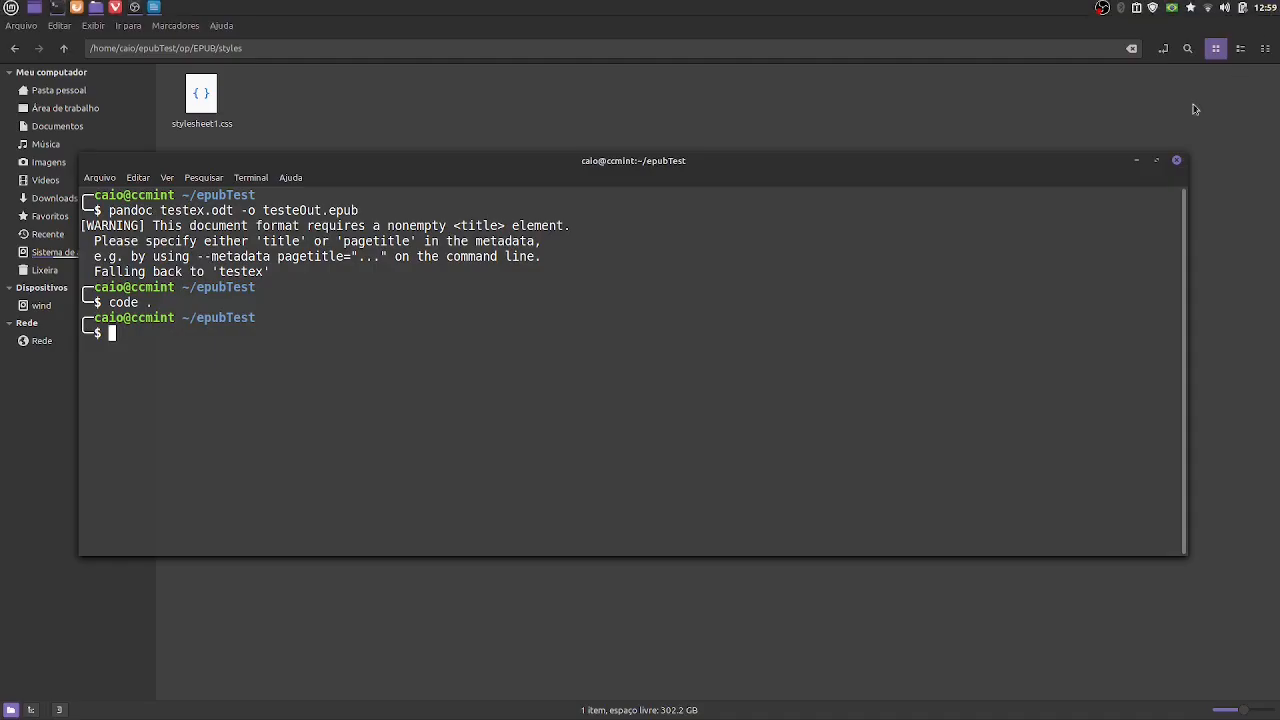
pyautogui.click(398, 108)
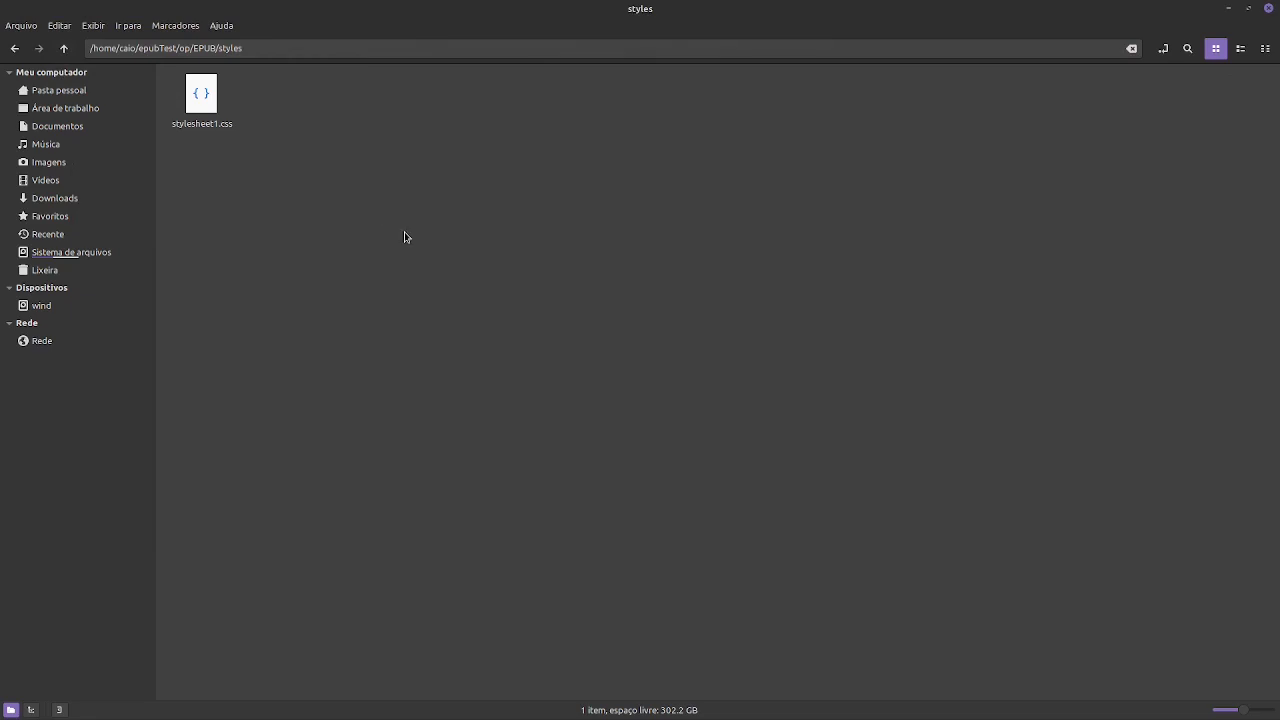
pyautogui.hotkey('alt', 'Tab')
pyautogui.click(516, 140)
pyautogui.hotkey('alt', 'Tab')
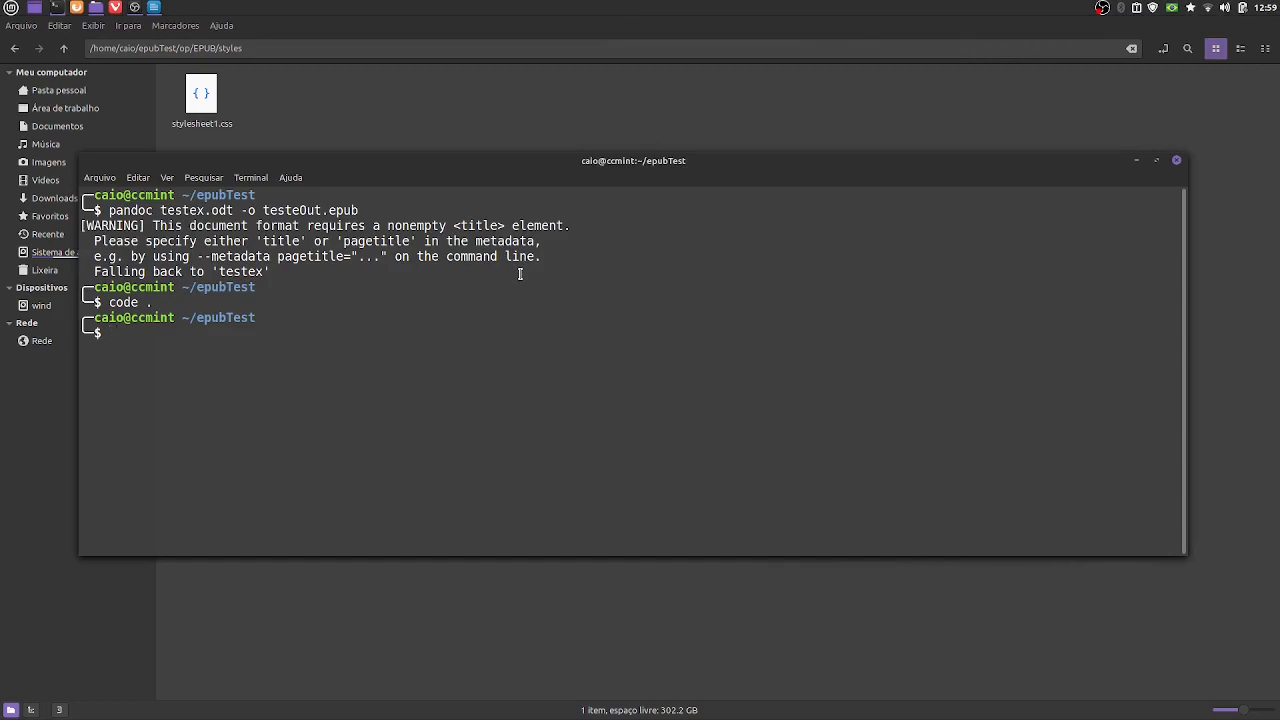
# - List the epubTest folder's contents in the terminal and open the folder in Visual Studio Code by running "code ."
pyautogui.write('ls')
pyautogui.press('Return')
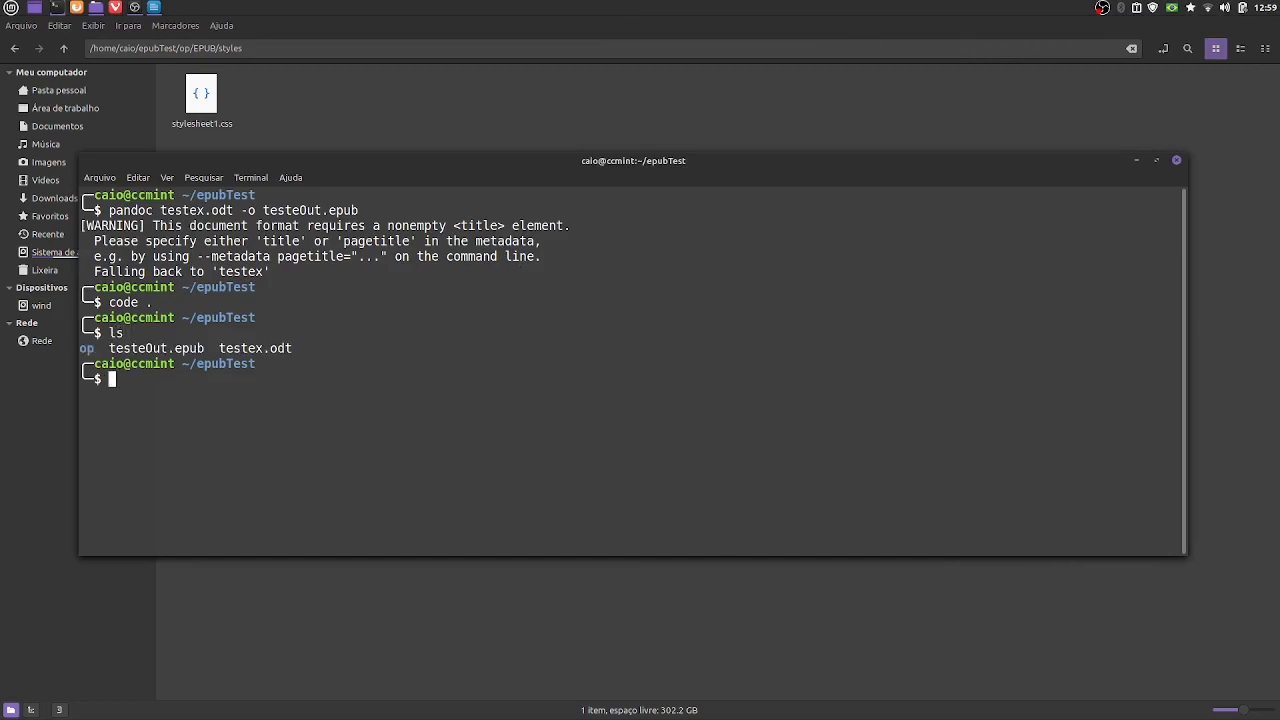
pyautogui.write('code .')
pyautogui.press('Return')
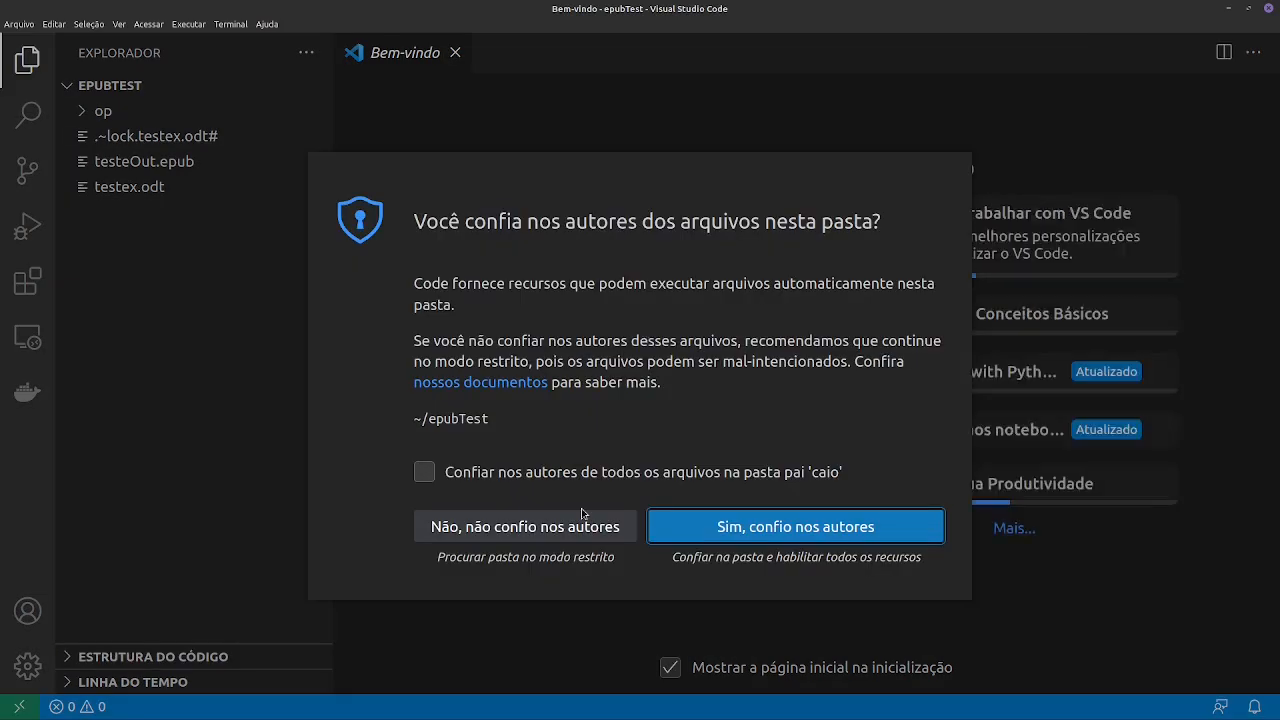
# - Trust the authors of the epubTest folder and open stylesheet1.css from op/EPUB/styles
pyautogui.click(784, 522)
pyautogui.click(92, 111)
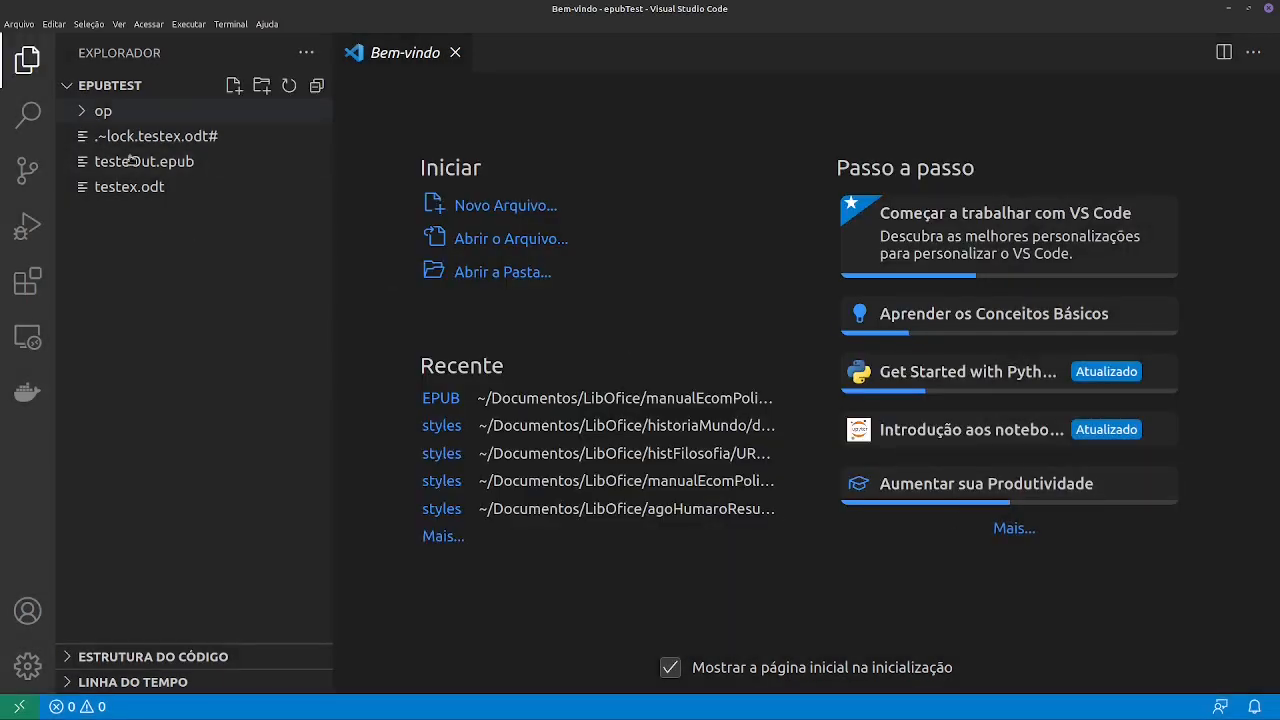
pyautogui.click(95, 137)
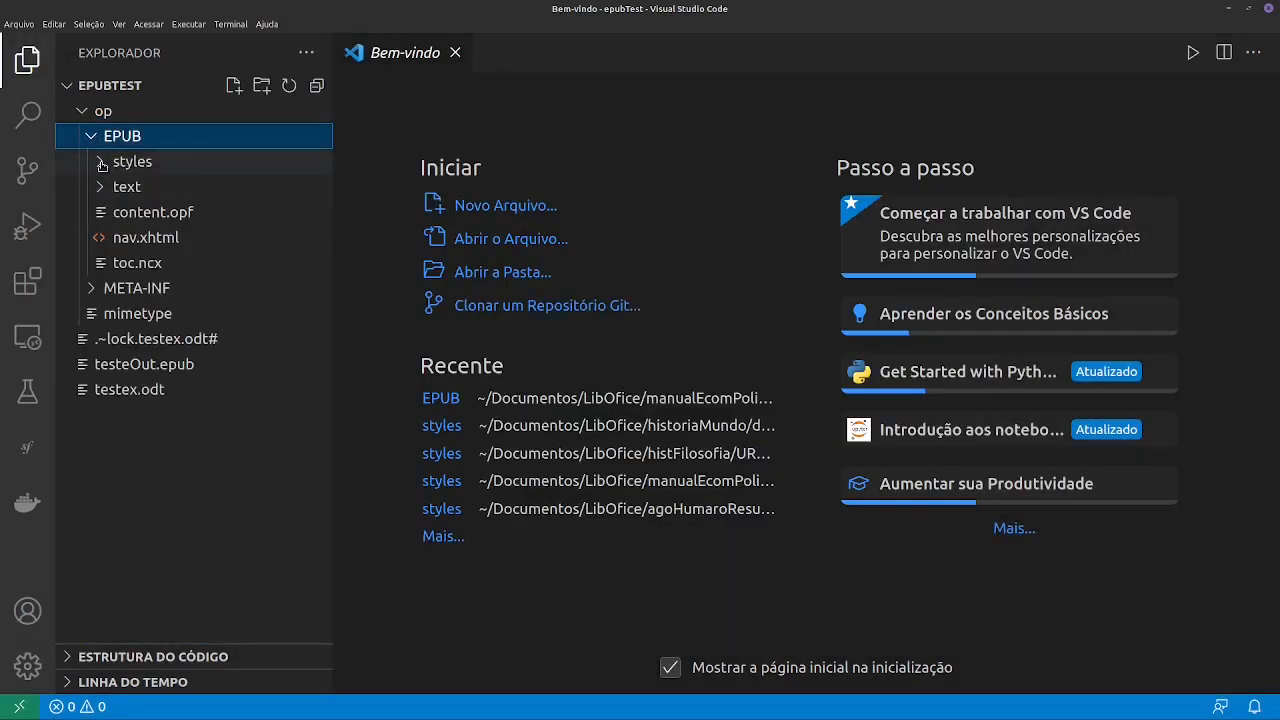
pyautogui.click(101, 163)
pyautogui.click(186, 190)
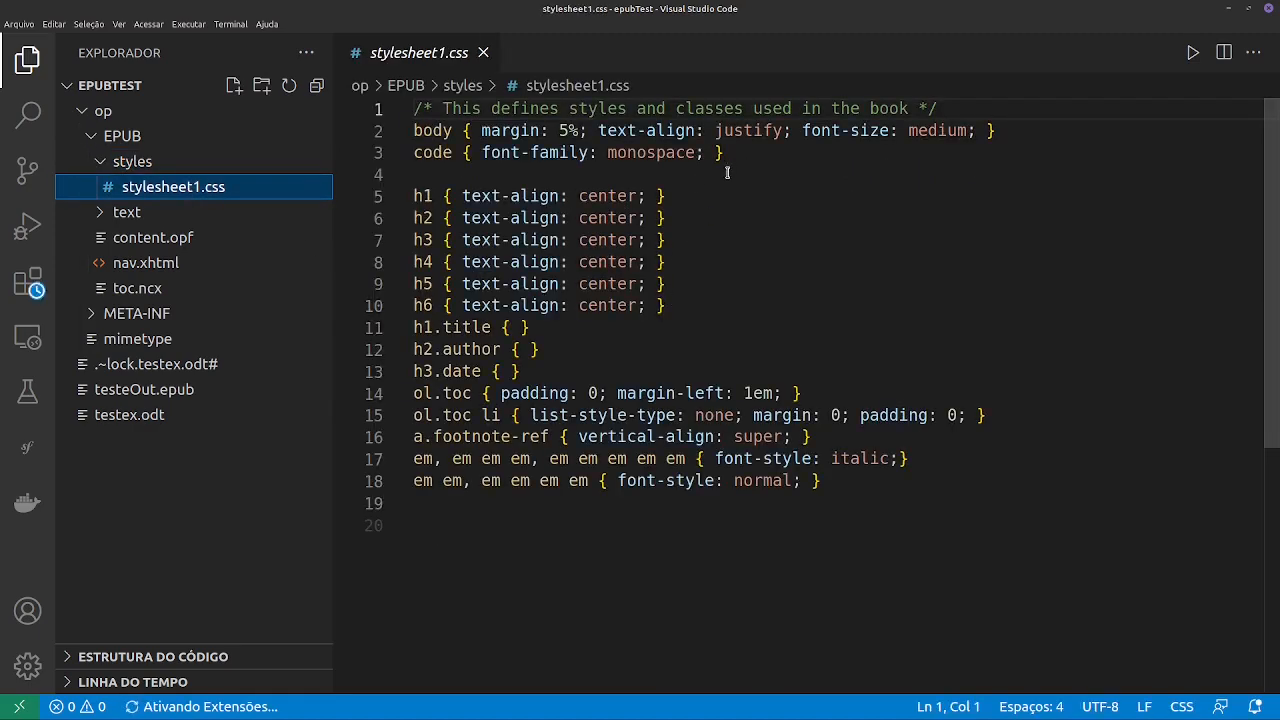
# - Set the code rule's font-family to 'Times New Roman', Times, serif and save the stylesheet
pyautogui.doubleClick(667, 152)
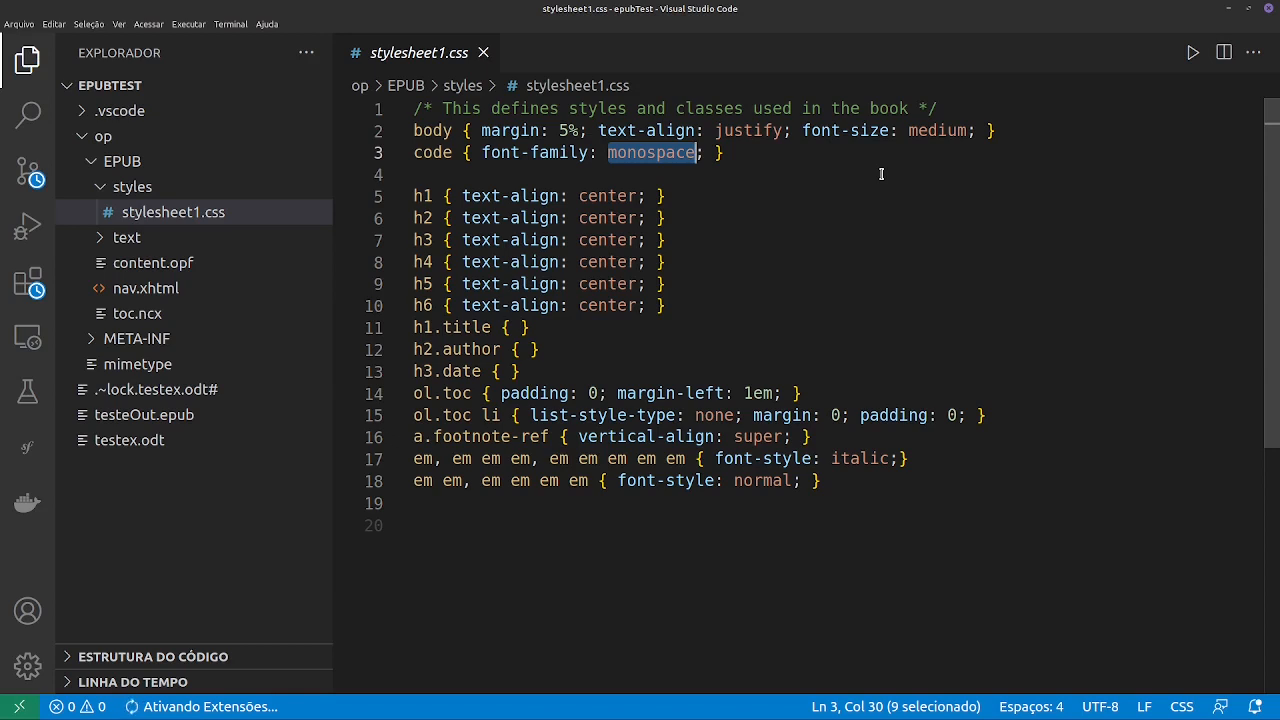
pyautogui.press('BackSpace')
pyautogui.hotkey('ctrl', 'space')
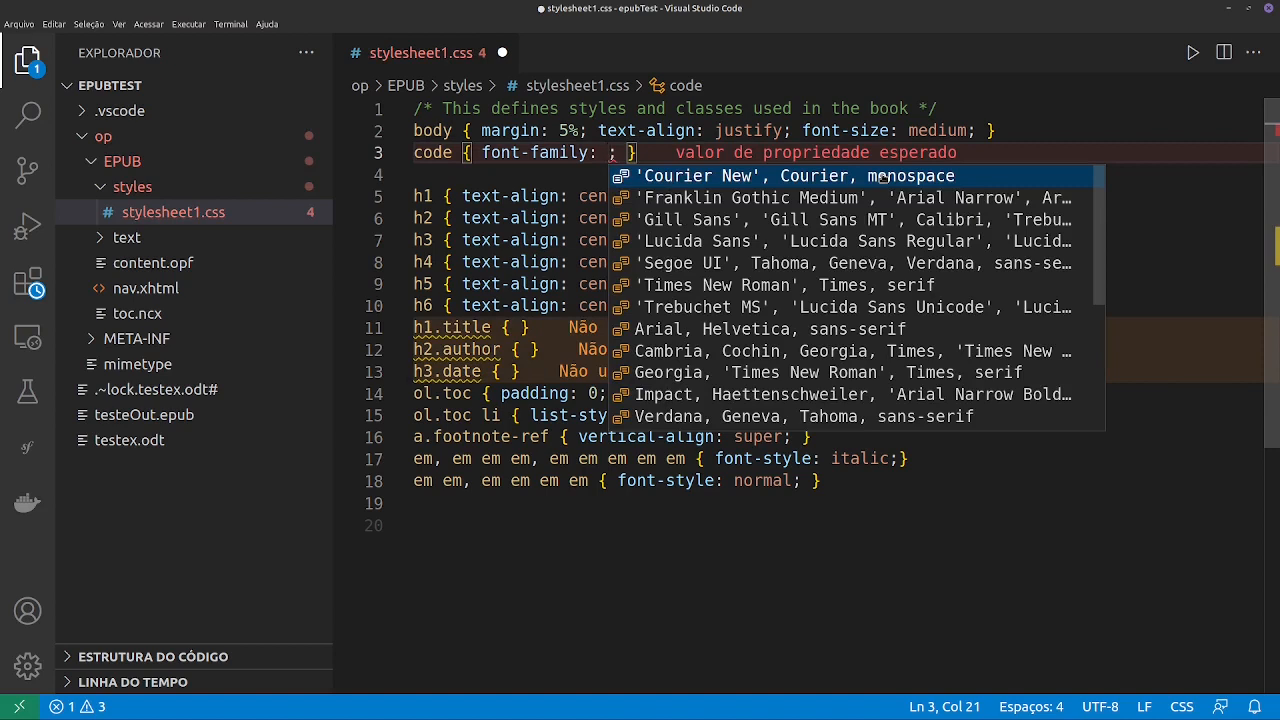
pyautogui.press('Down')
pyautogui.press('Down')
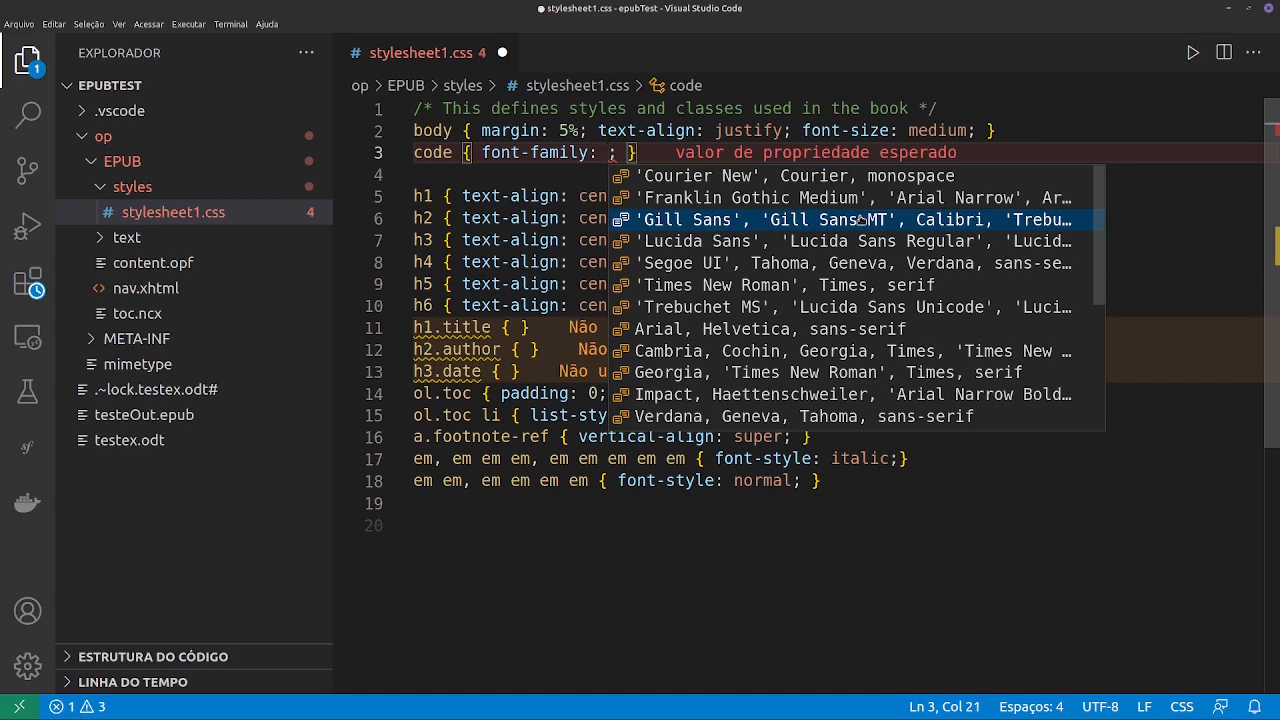
pyautogui.click(827, 285)
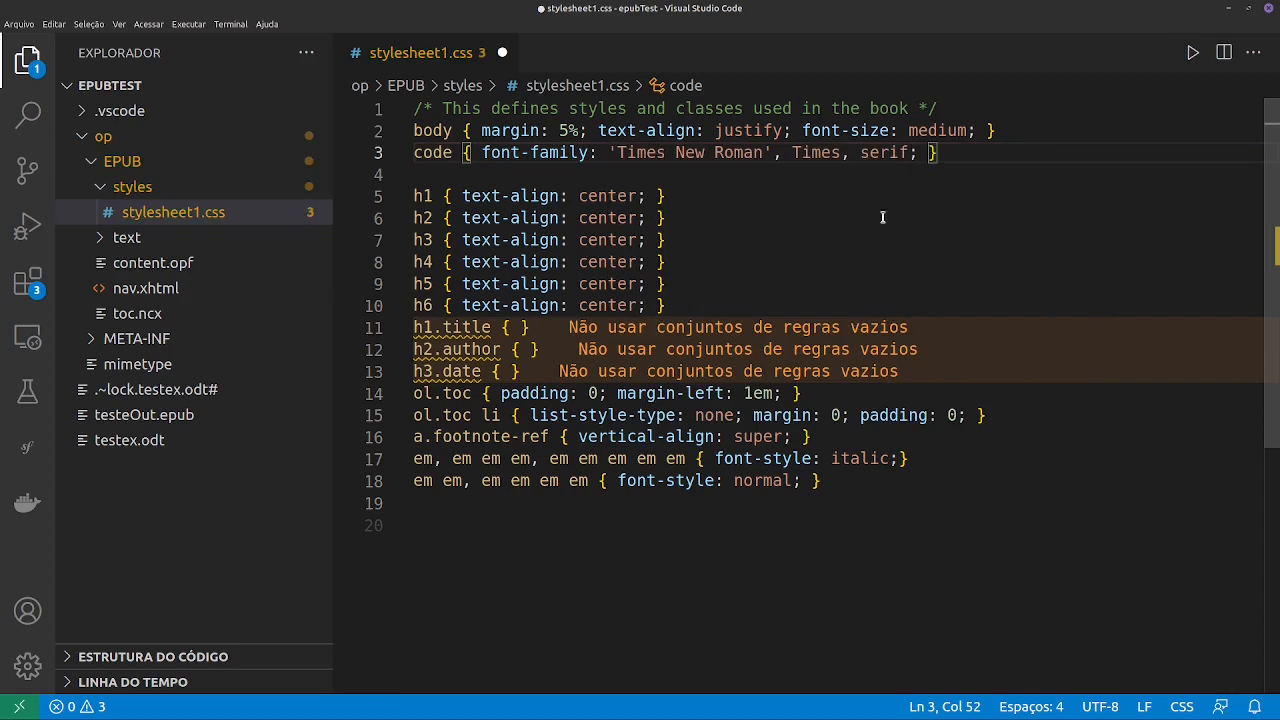
pyautogui.hotkey('ctrl', 's')
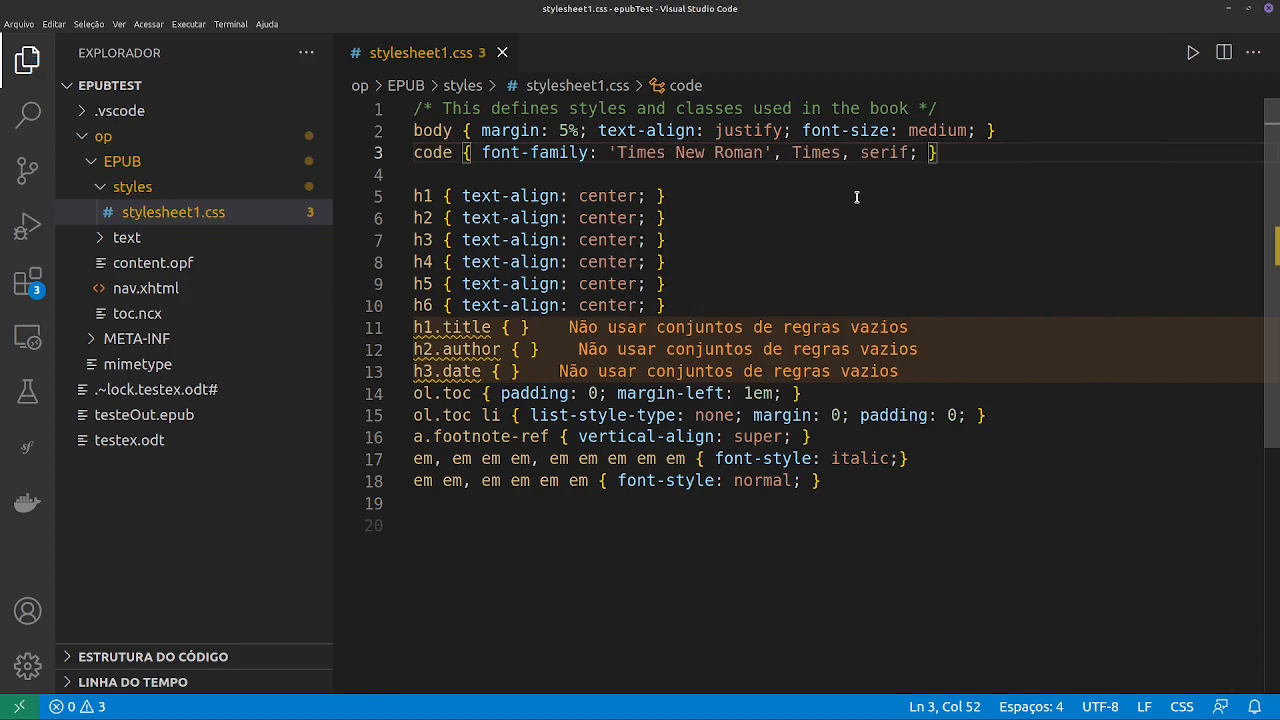
# - Add a p rule with a text-indent of 30px on the empty line above the h1 rule and save the stylesheet
pyautogui.click(659, 177)
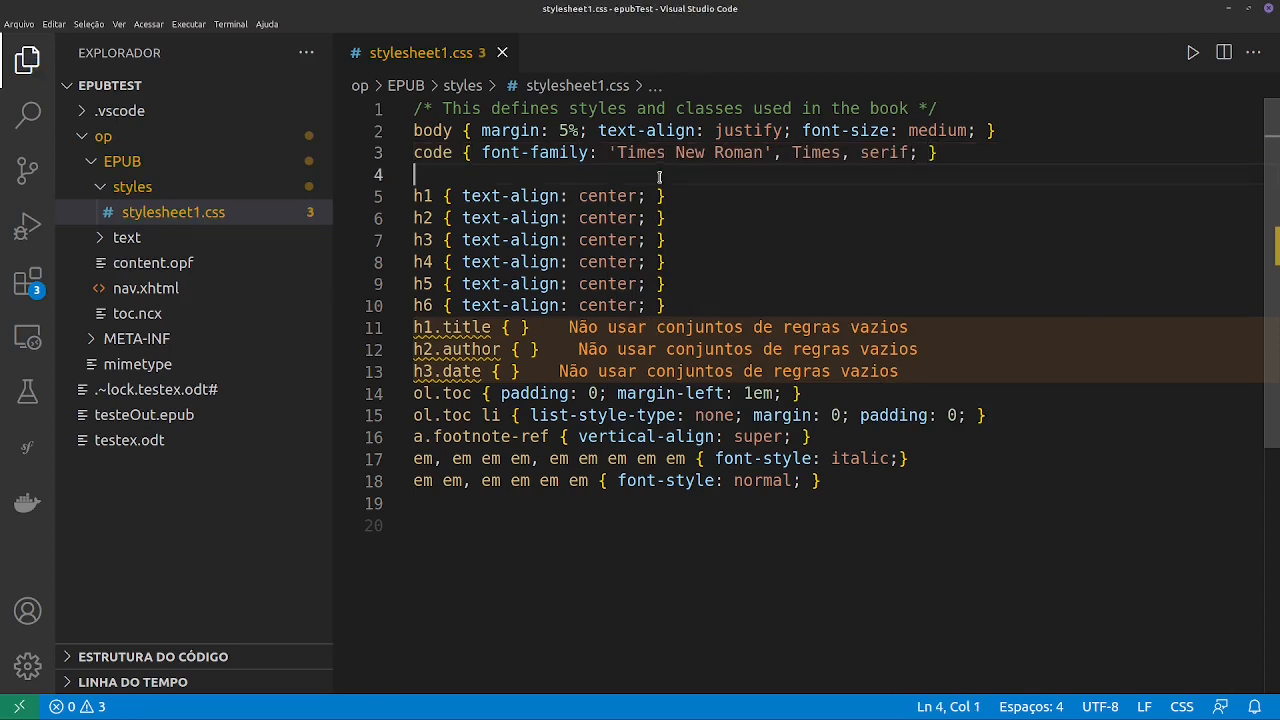
pyautogui.write('p{')
pyautogui.press('Return')
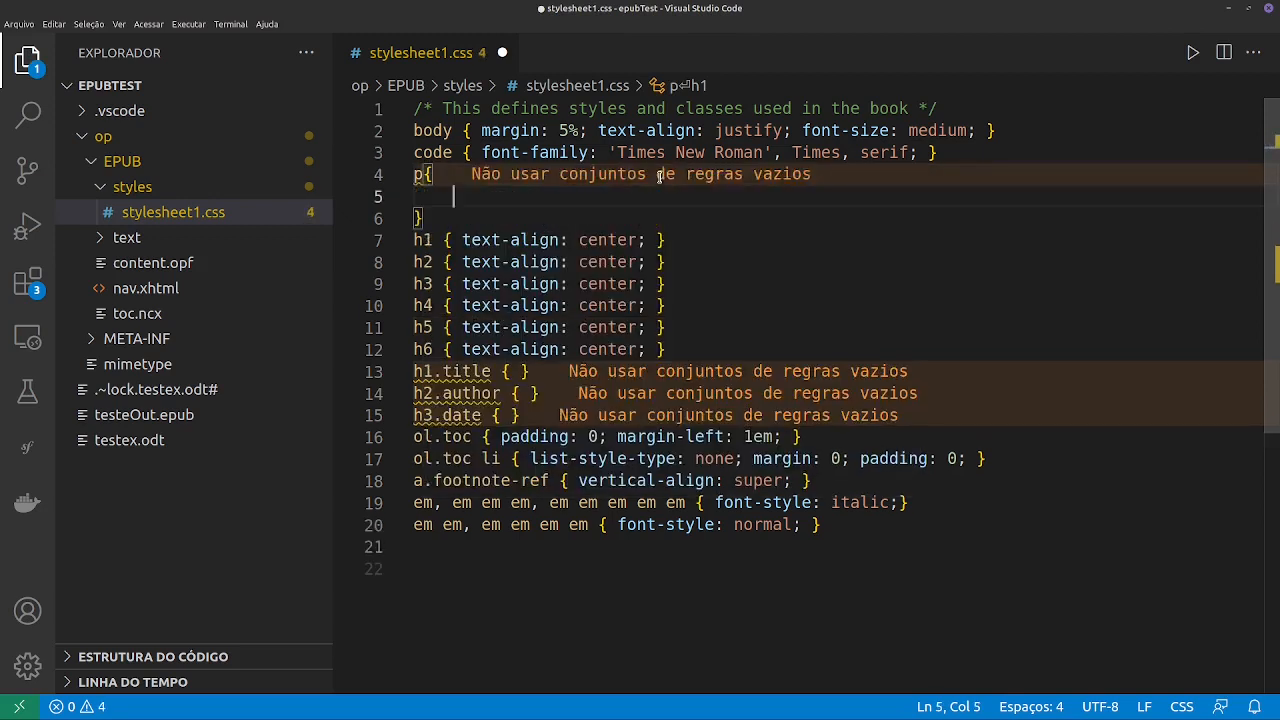
pyautogui.write('text')
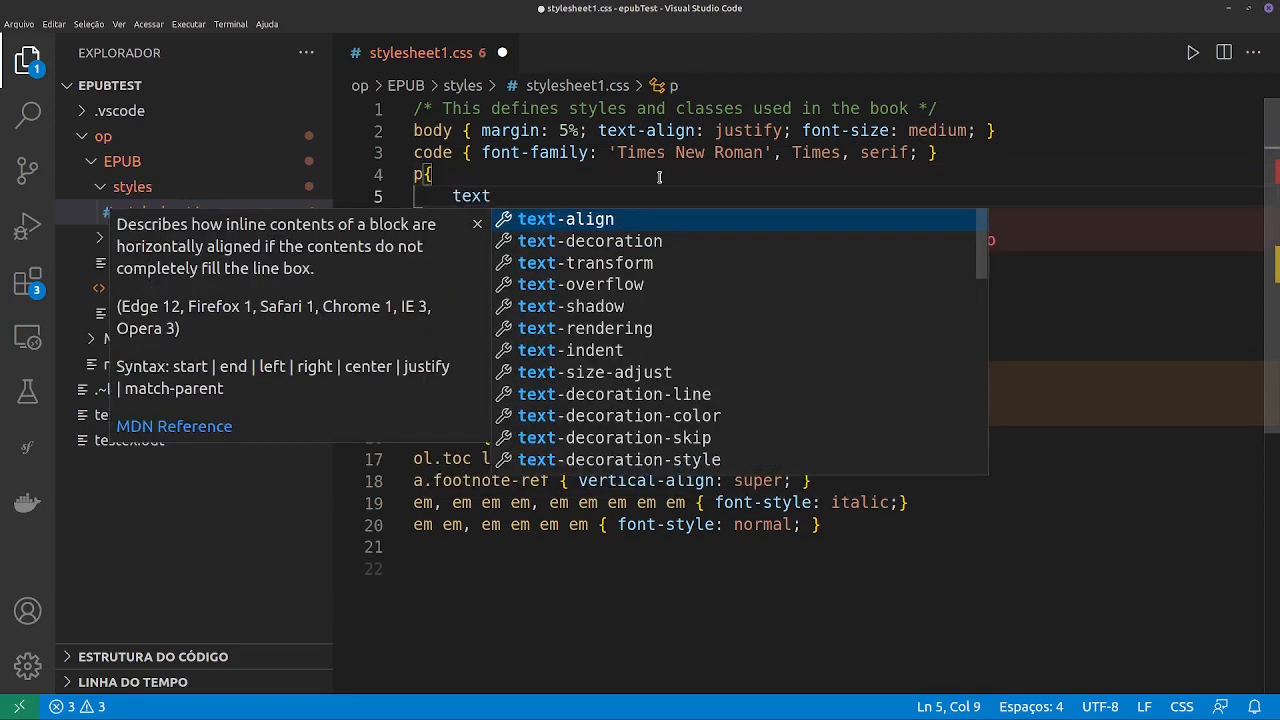
pyautogui.press('Down')
pyautogui.press('Down')
pyautogui.press('Down')
pyautogui.press('Down')
pyautogui.press('Down')
pyautogui.press('Down')
pyautogui.press('Return')
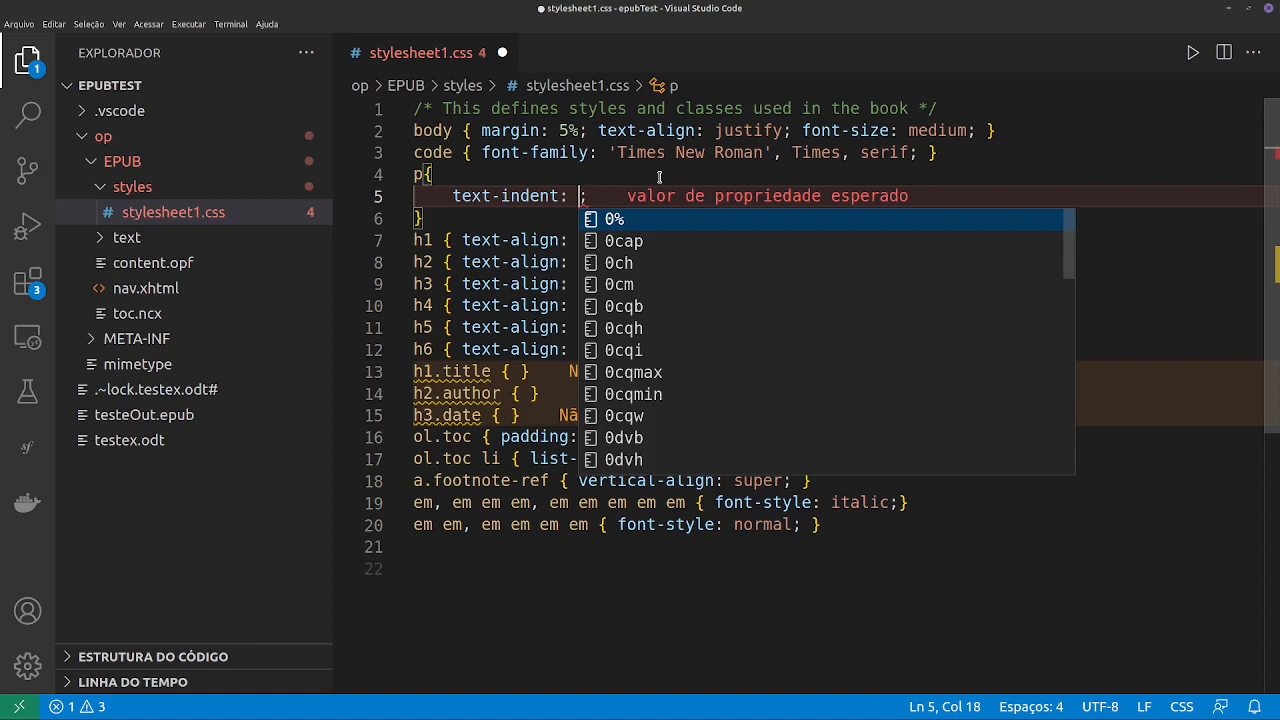
pyautogui.write('30px')
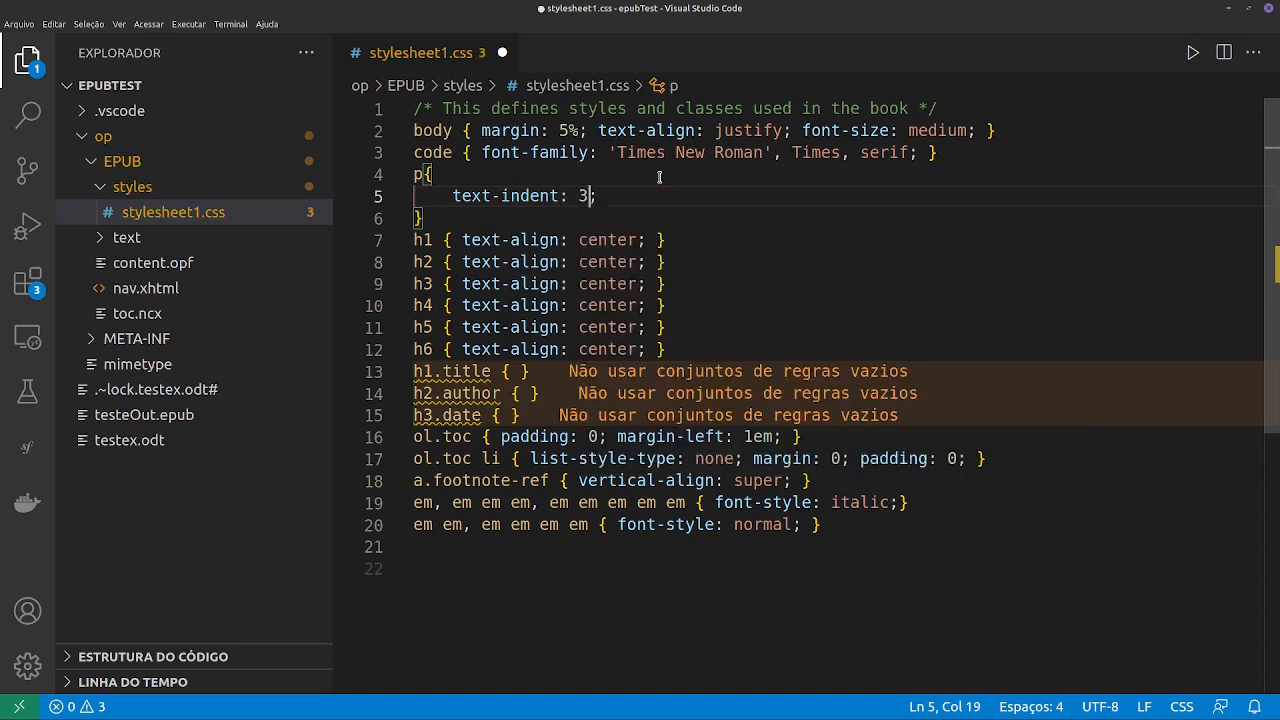
pyautogui.hotkey('ctrl', 's')
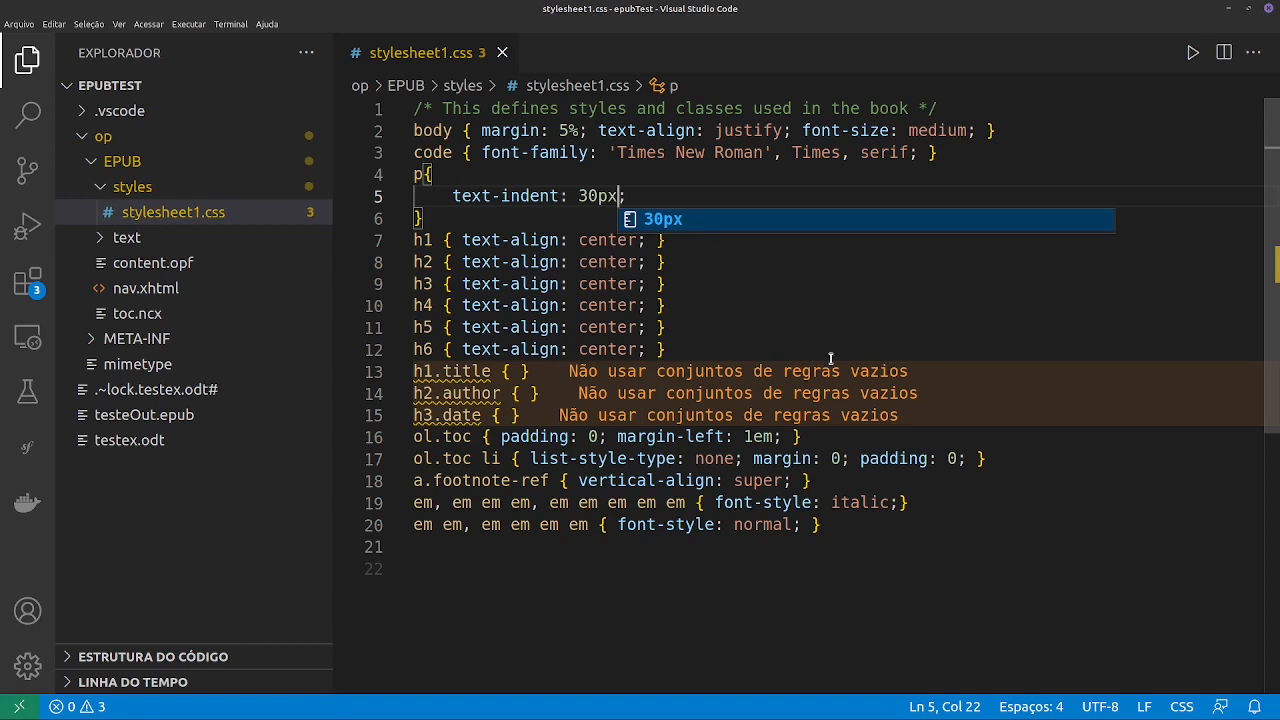
pyautogui.click(770, 265)
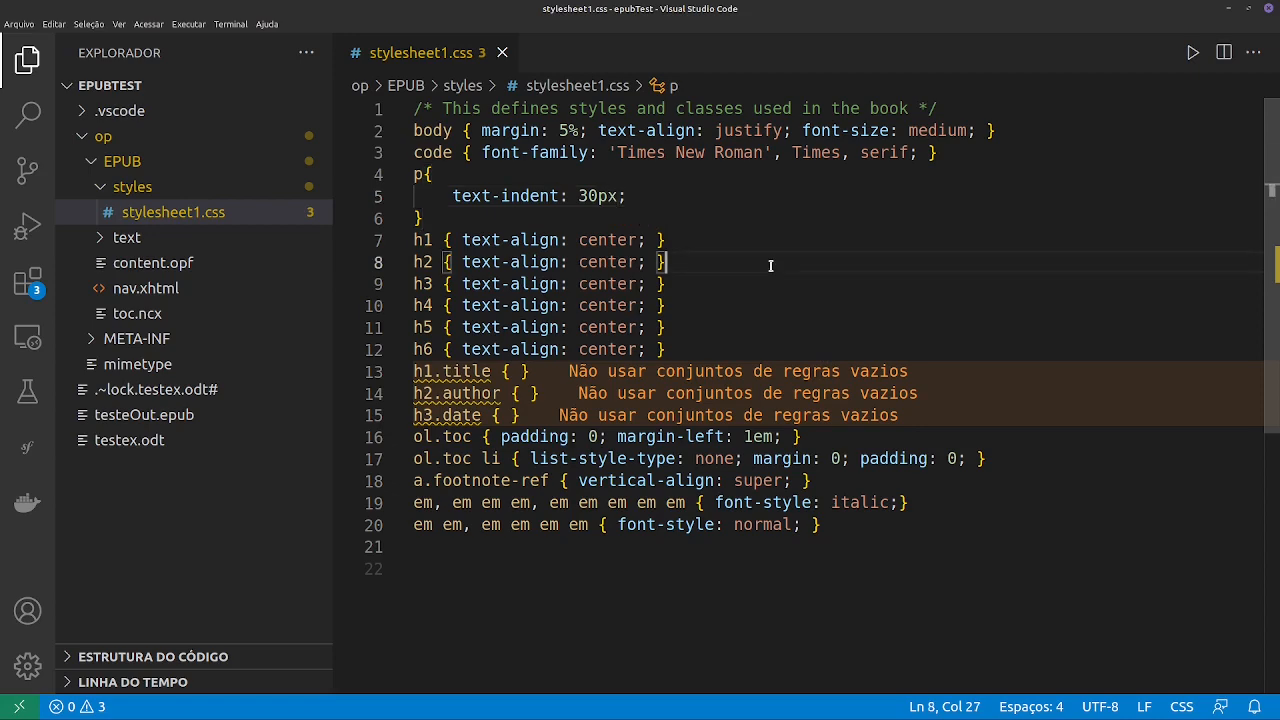
# - Examine the markup of the chapter files ch001.xhtml, ch002.xhtml and ch003.xhtml in the text folder
pyautogui.click(127, 237)
pyautogui.click(147, 264)
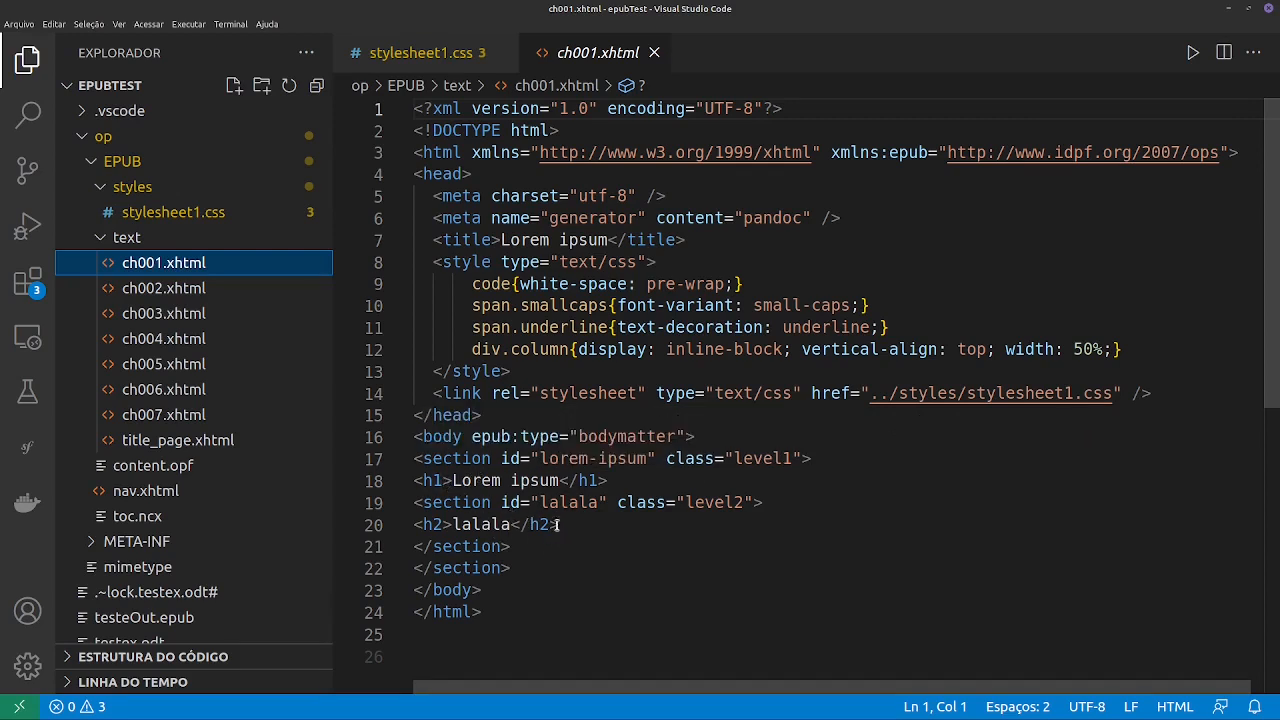
pyautogui.click(192, 290)
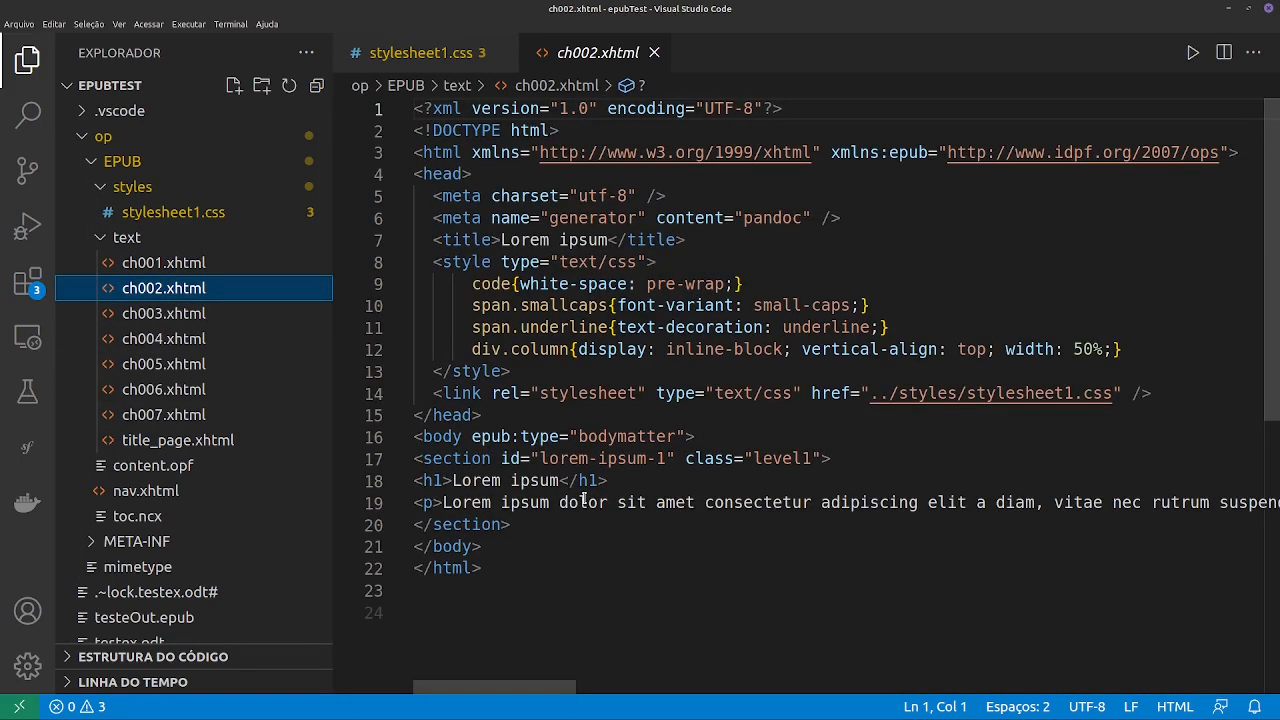
pyautogui.click(139, 315)
pyautogui.hotkey('alt', 'Tab')
pyautogui.hotkey('alt', 'Tab')
pyautogui.hotkey('alt', 'Tab')
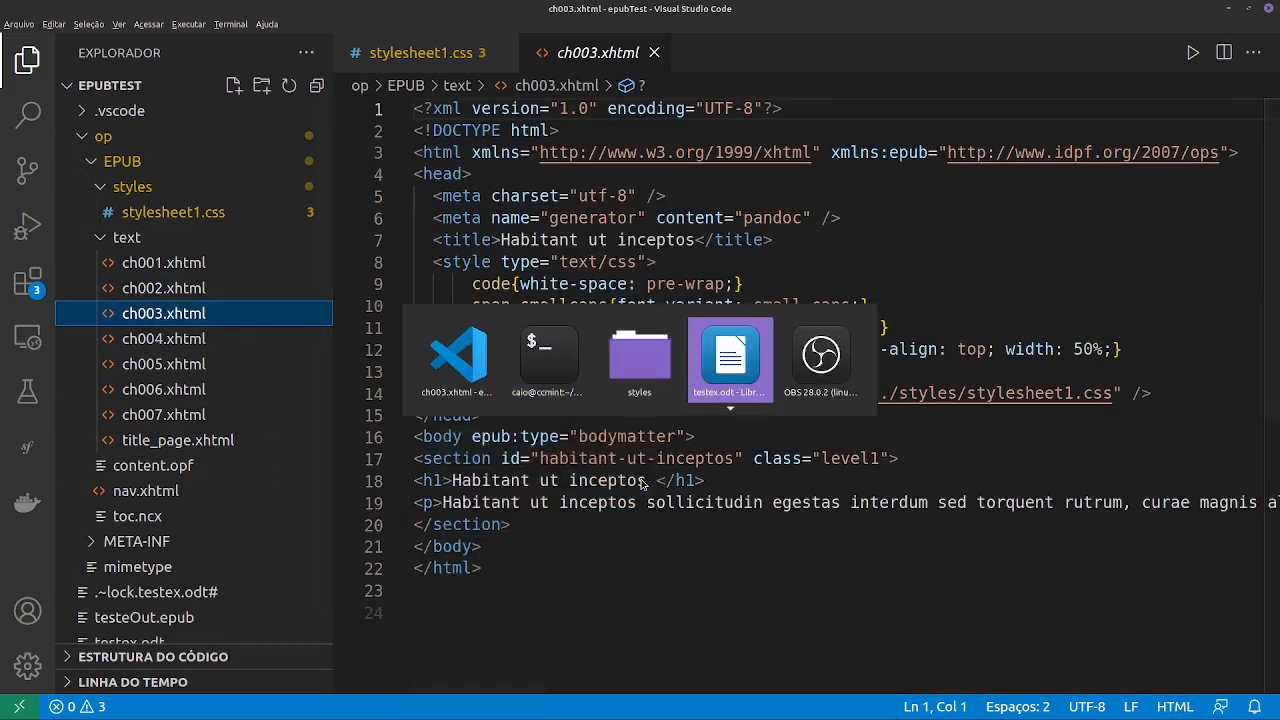
pyautogui.hotkey('alt', 'Tab')
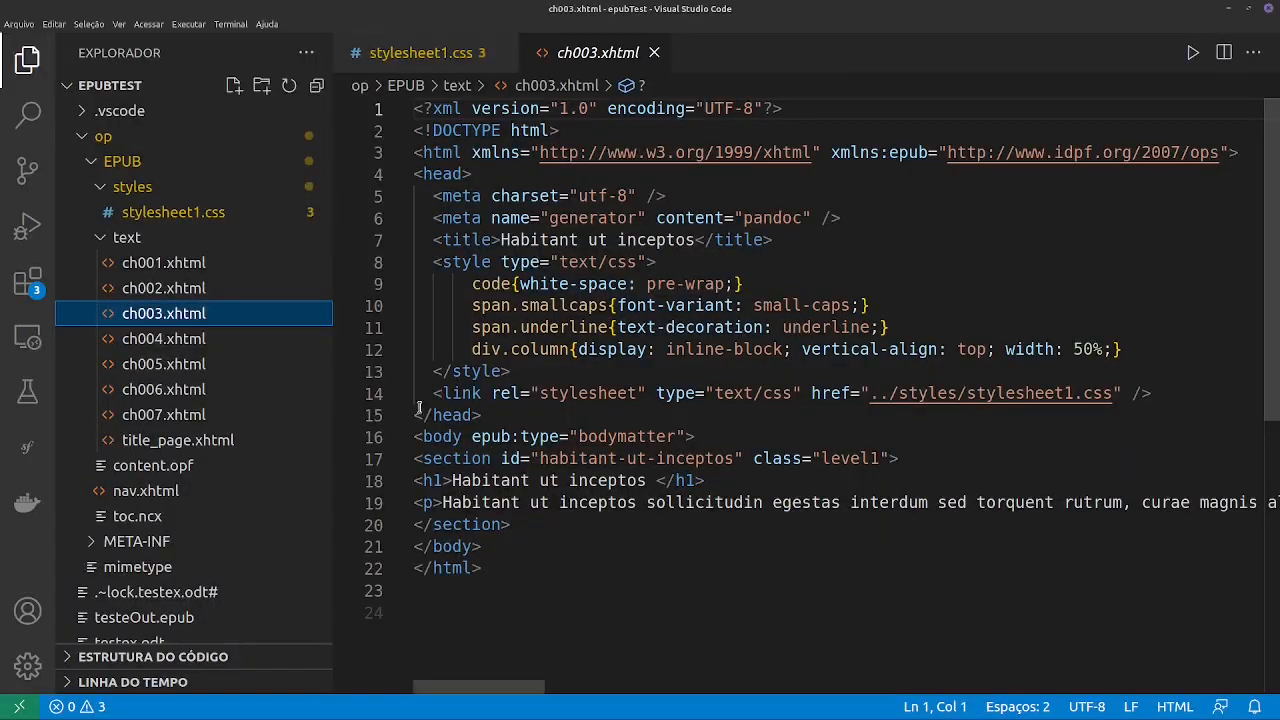
# - Open ch004.xhtml, examine the strong and em tags in the Lorem 2 paragraph, and view stylesheet1.css again
pyautogui.click(155, 336)
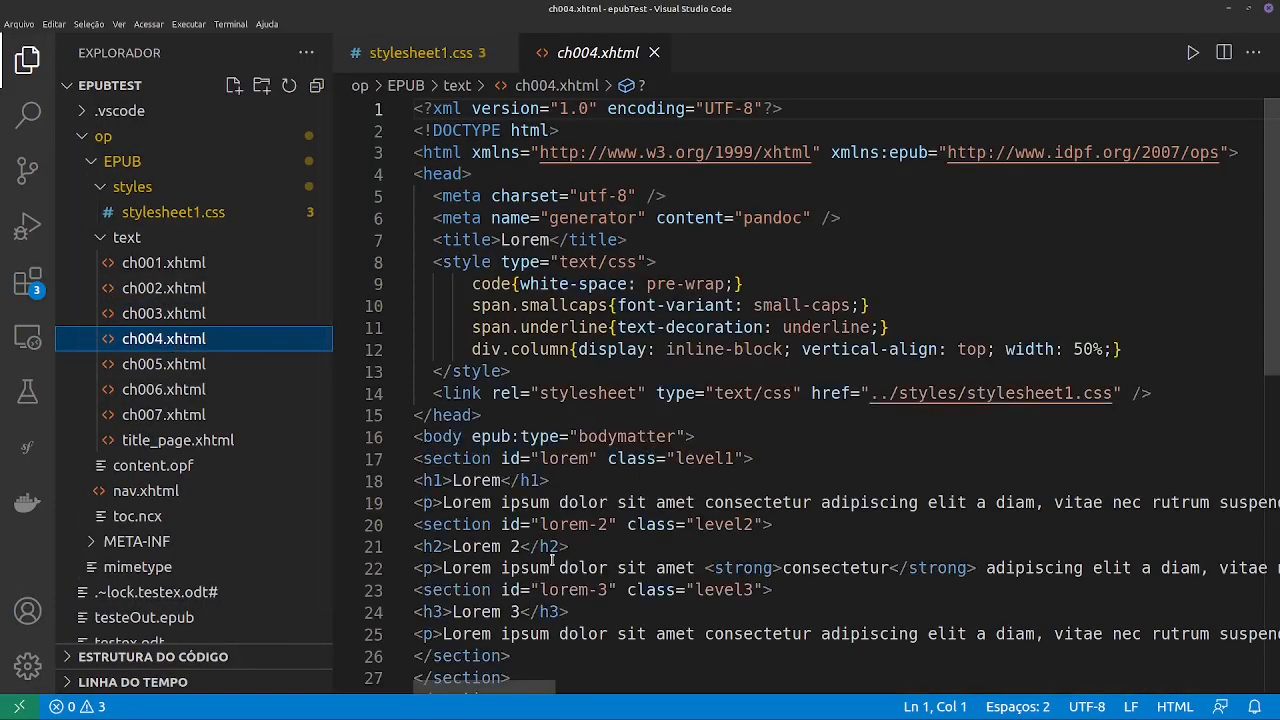
pyautogui.hscroll(3, 878, 552)
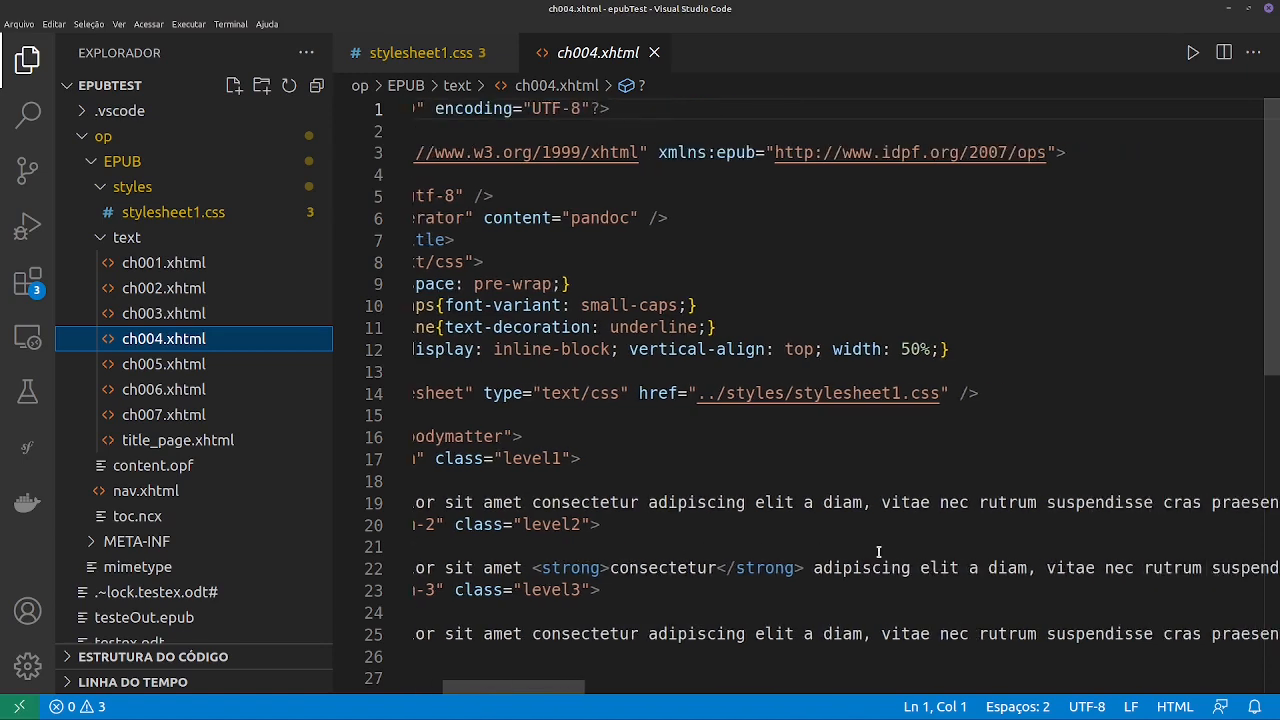
pyautogui.hscroll(15, 878, 552)
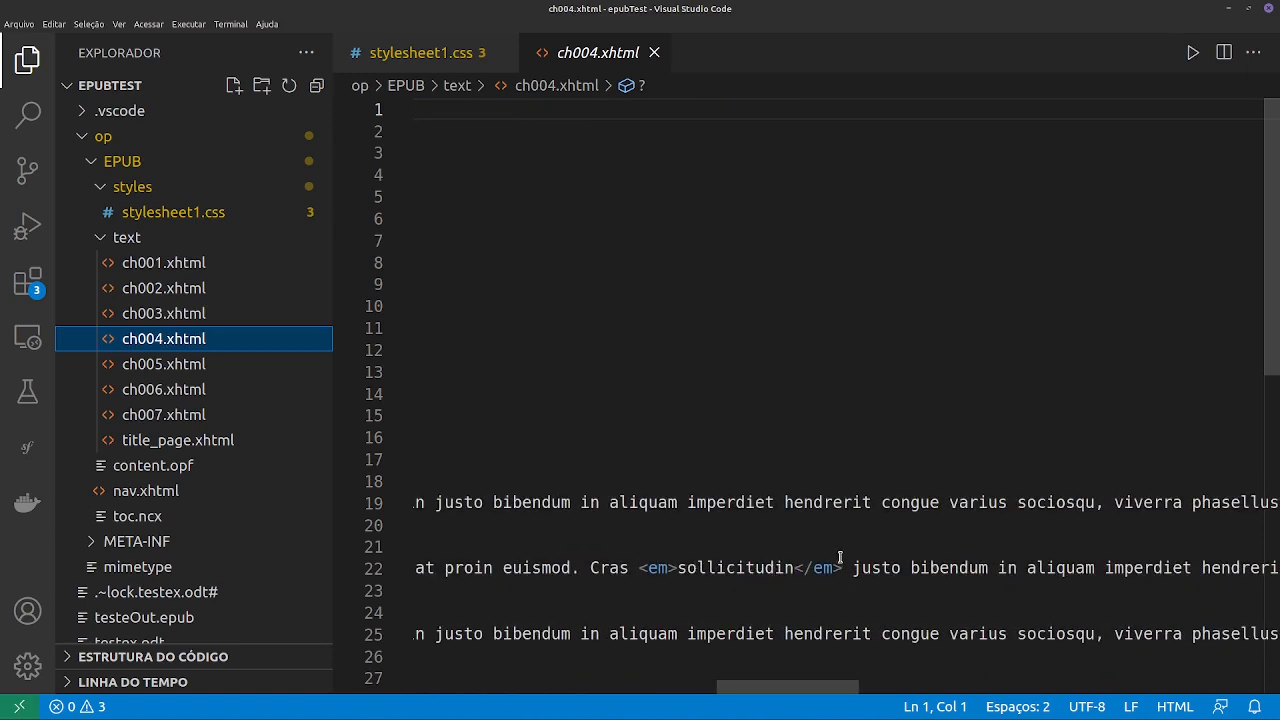
pyautogui.hscroll(6, 820, 565)
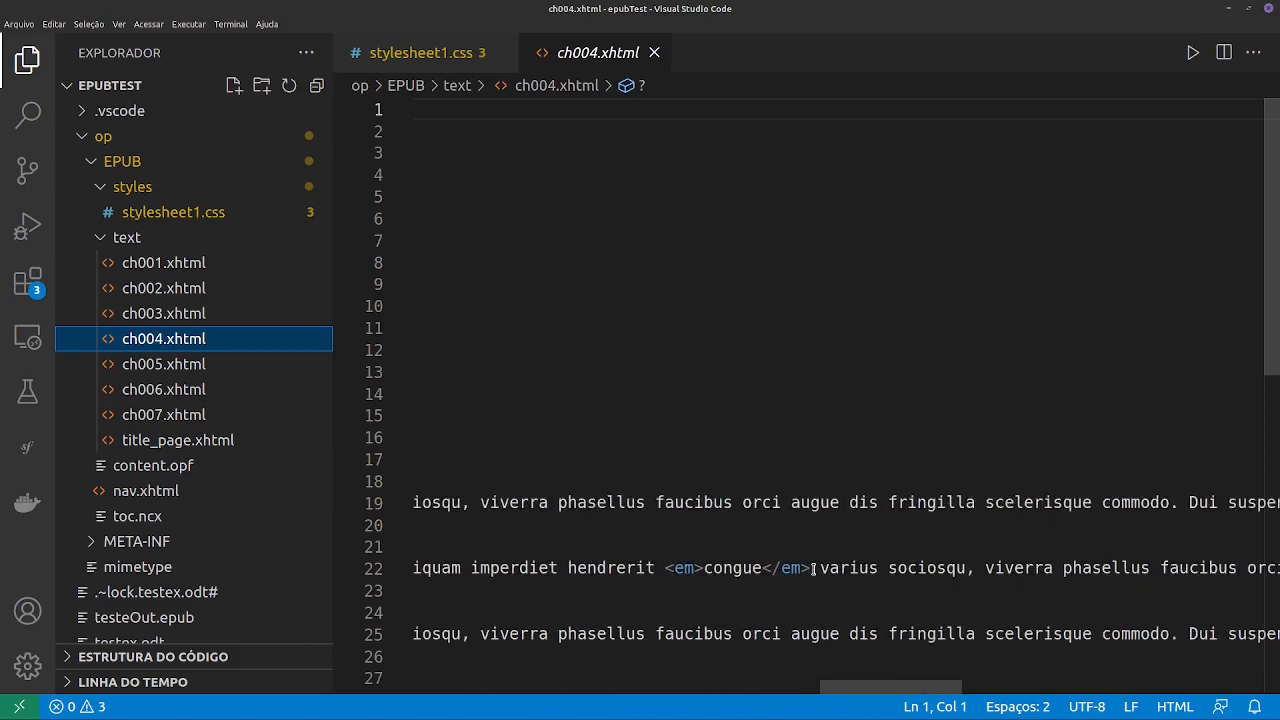
pyautogui.hscroll(8, 814, 568)
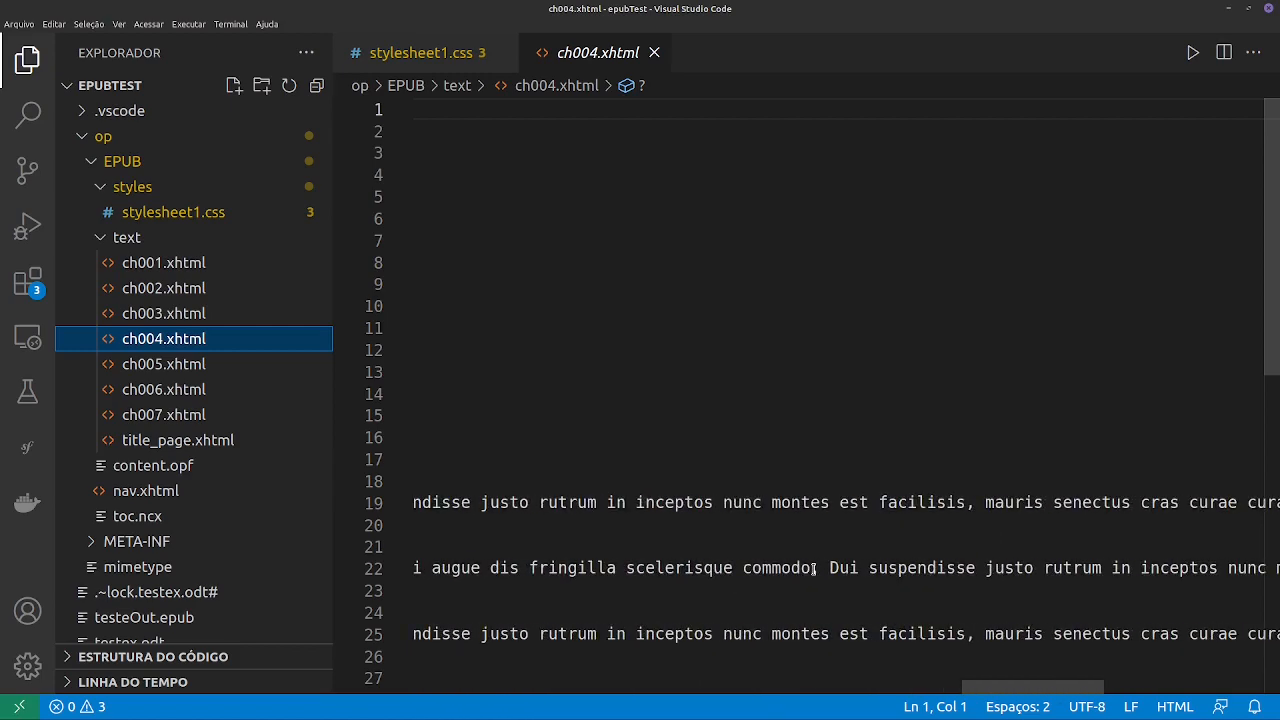
pyautogui.hscroll(-7, 816, 568)
pyautogui.click(416, 46)
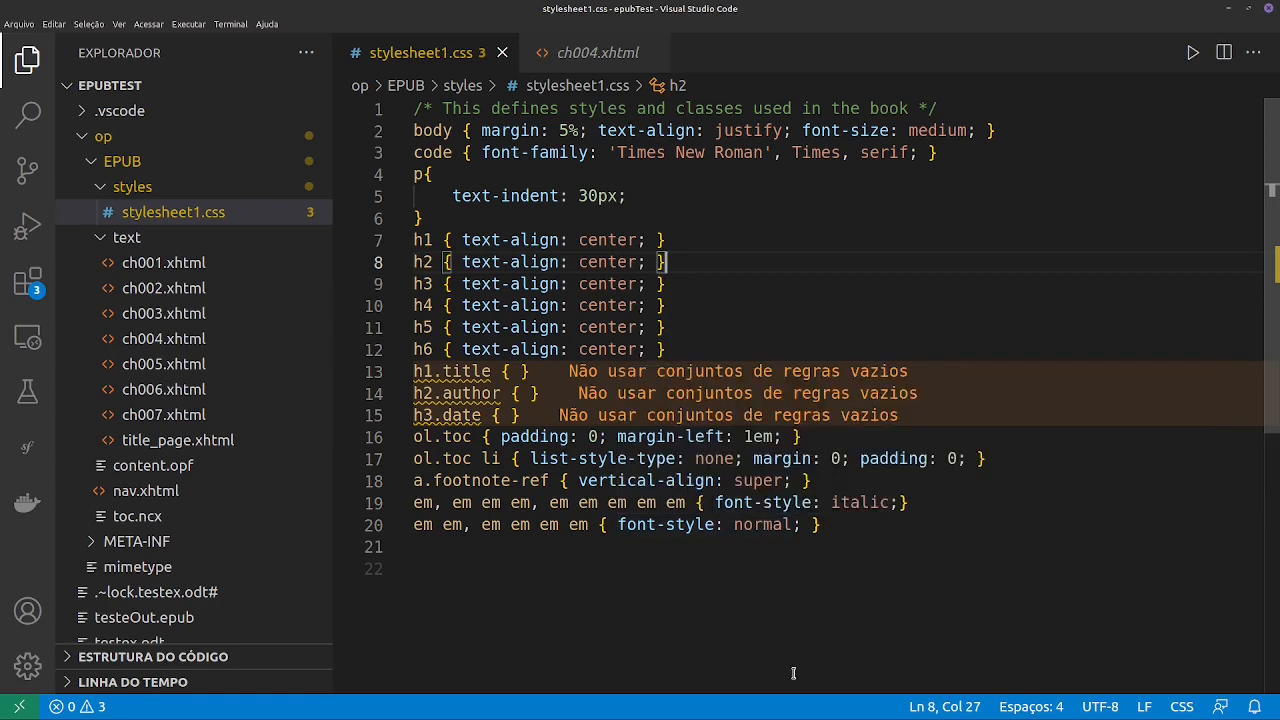
# - Read the Lorem 2 paragraph in ch004.xhtml to its end and compare the markup with testex.odt in LibreOffice Writer
pyautogui.click(597, 55)
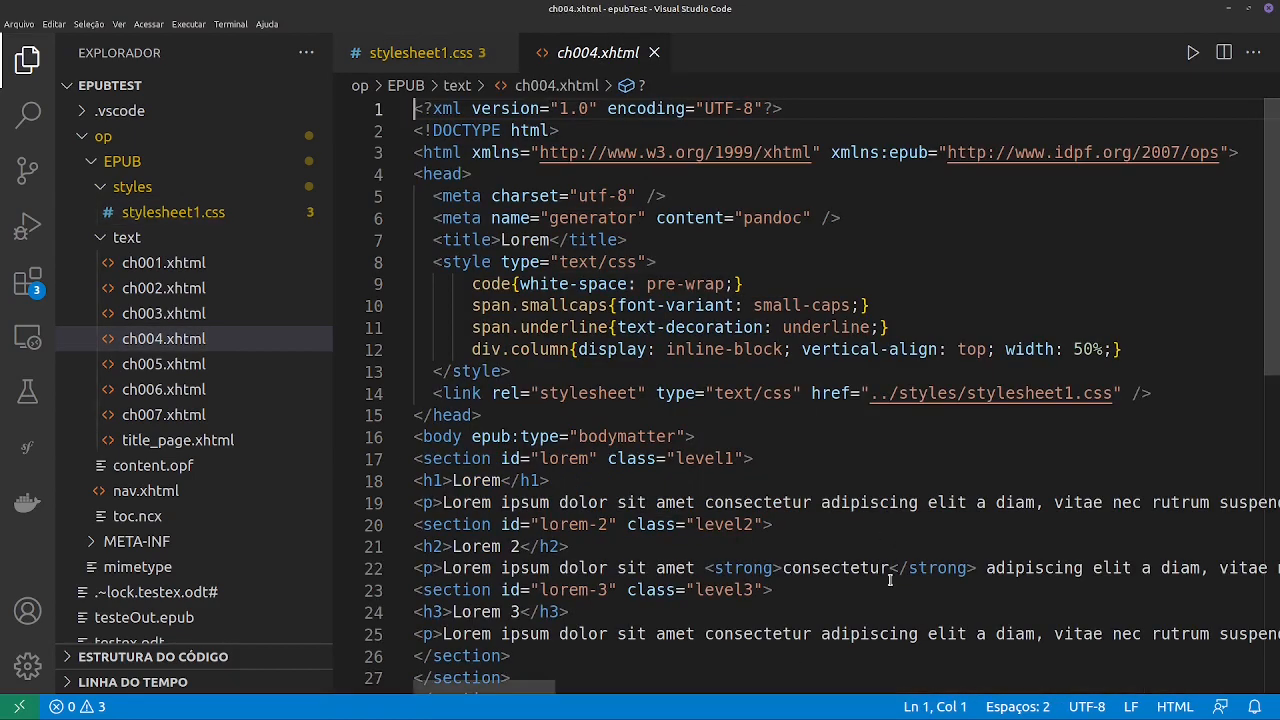
pyautogui.scroll(-2, 890, 580)
pyautogui.hscroll(15, 890, 580)
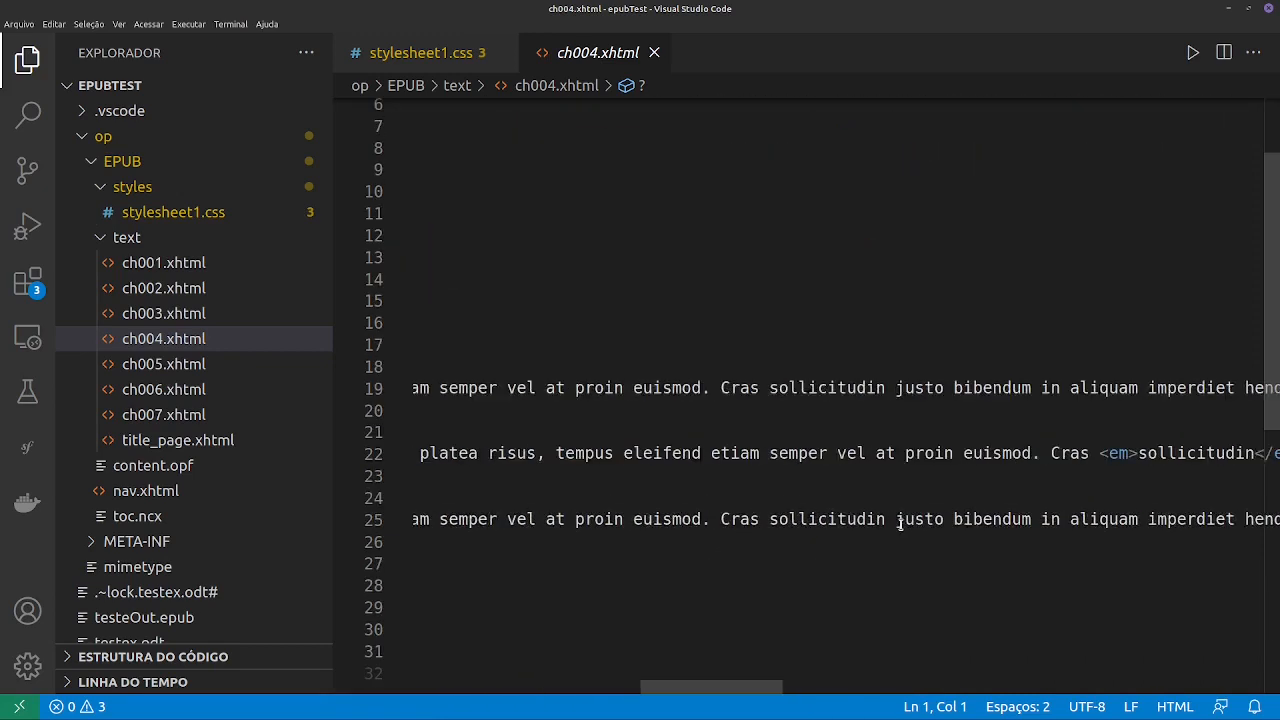
pyautogui.hscroll(15, 898, 521)
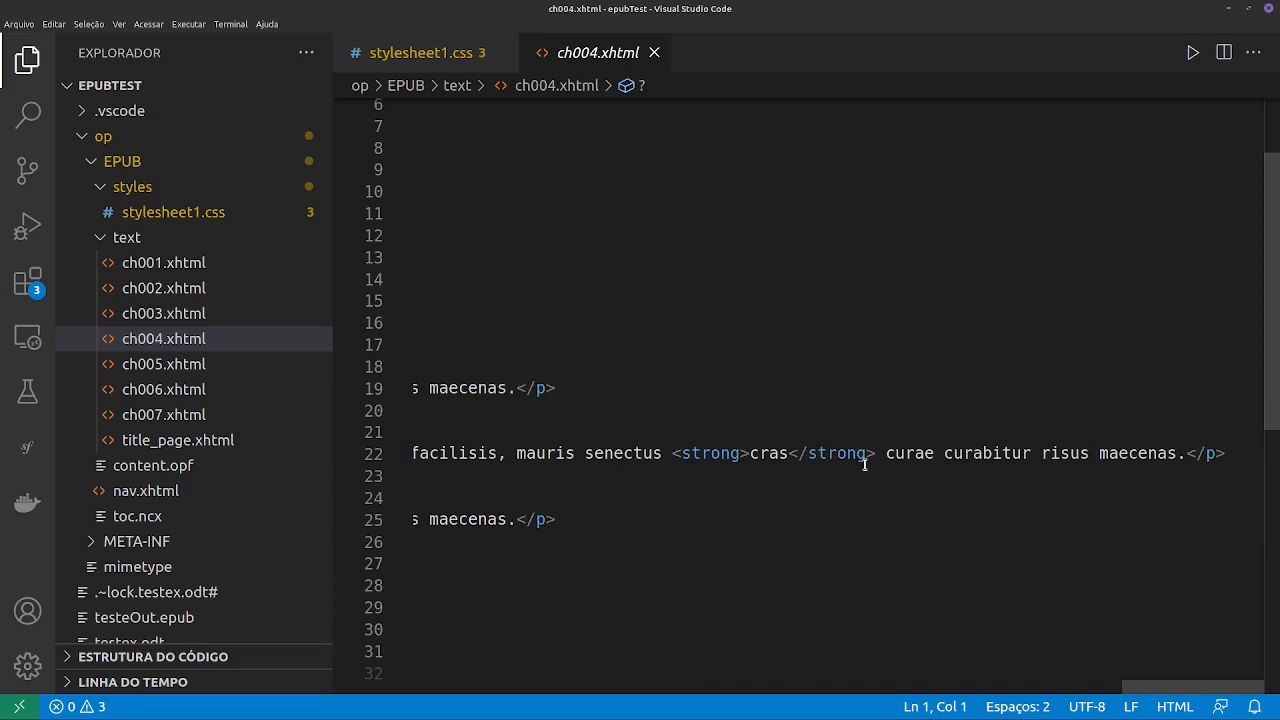
pyautogui.hscroll(-20, 865, 463)
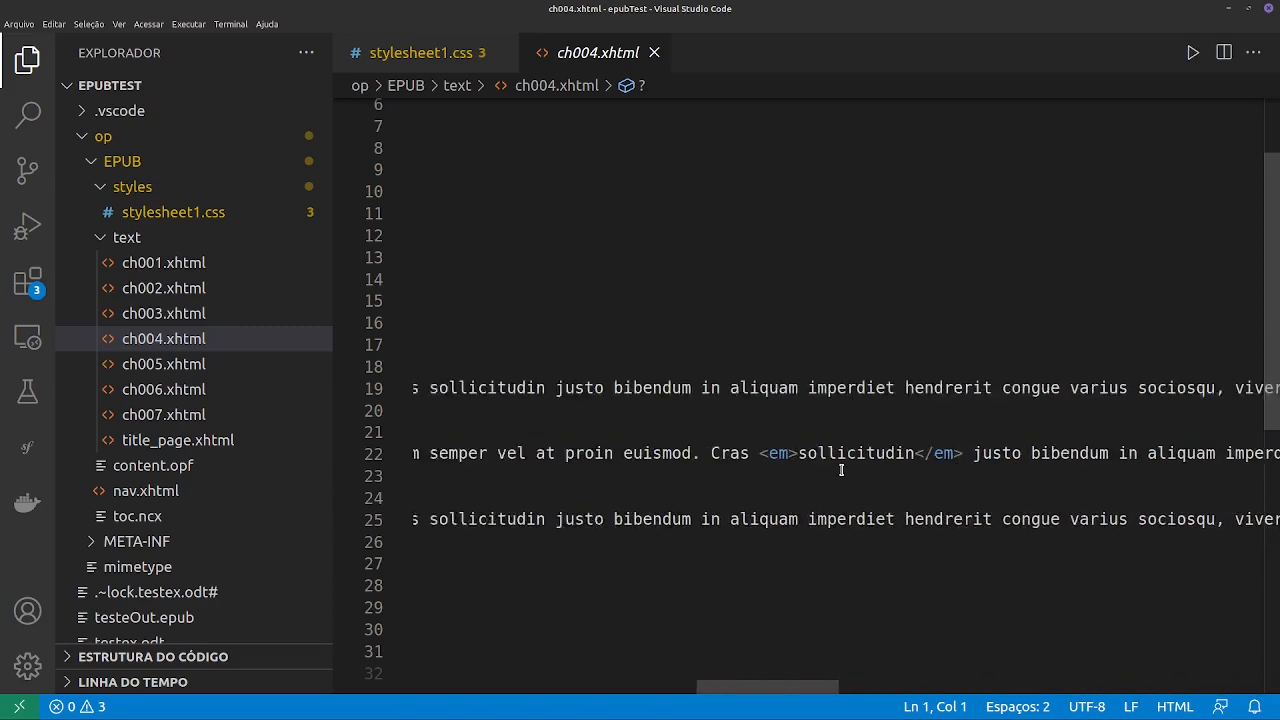
pyautogui.hscroll(-10, 800, 470)
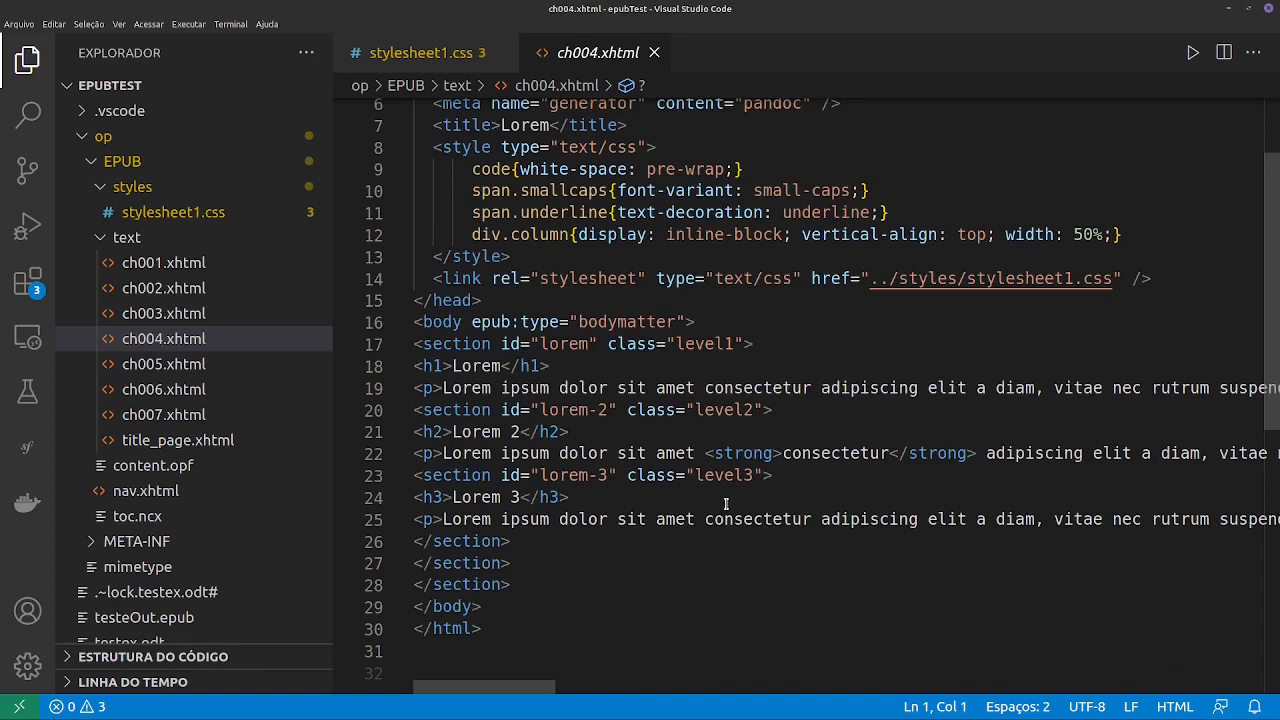
pyautogui.hotkey('alt', 'Tab')
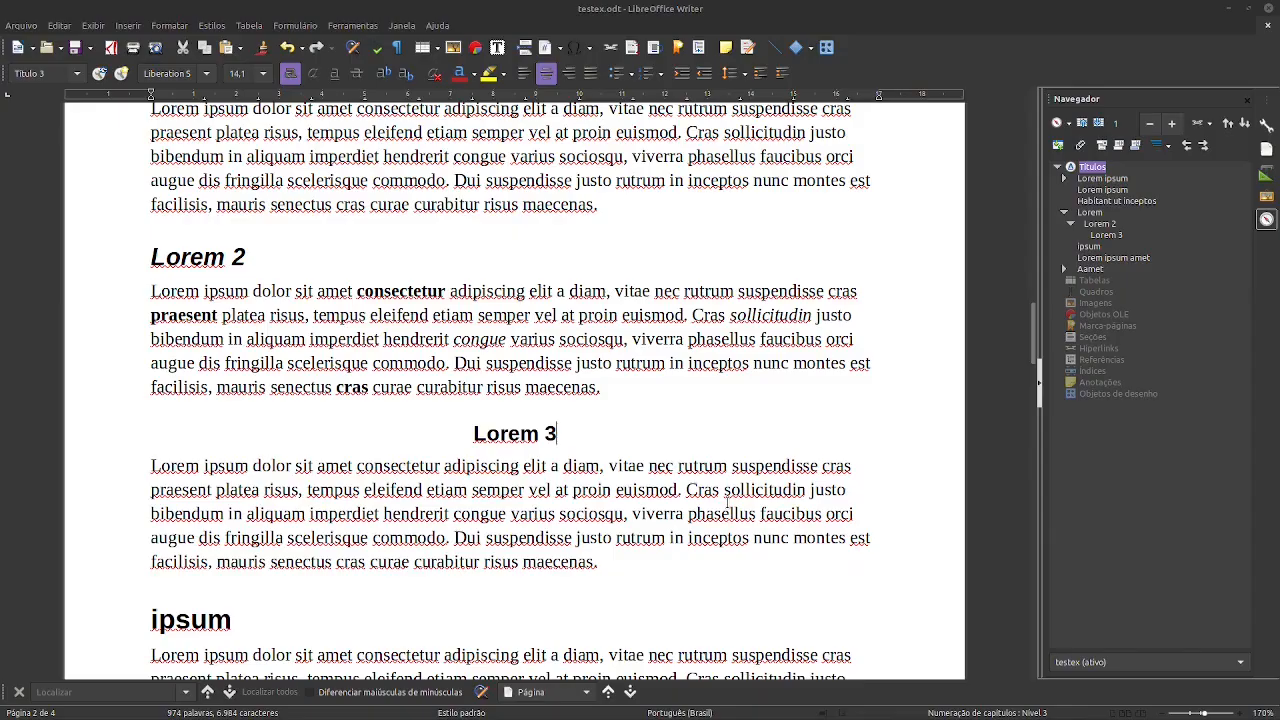
pyautogui.hotkey('alt', 'Tab')
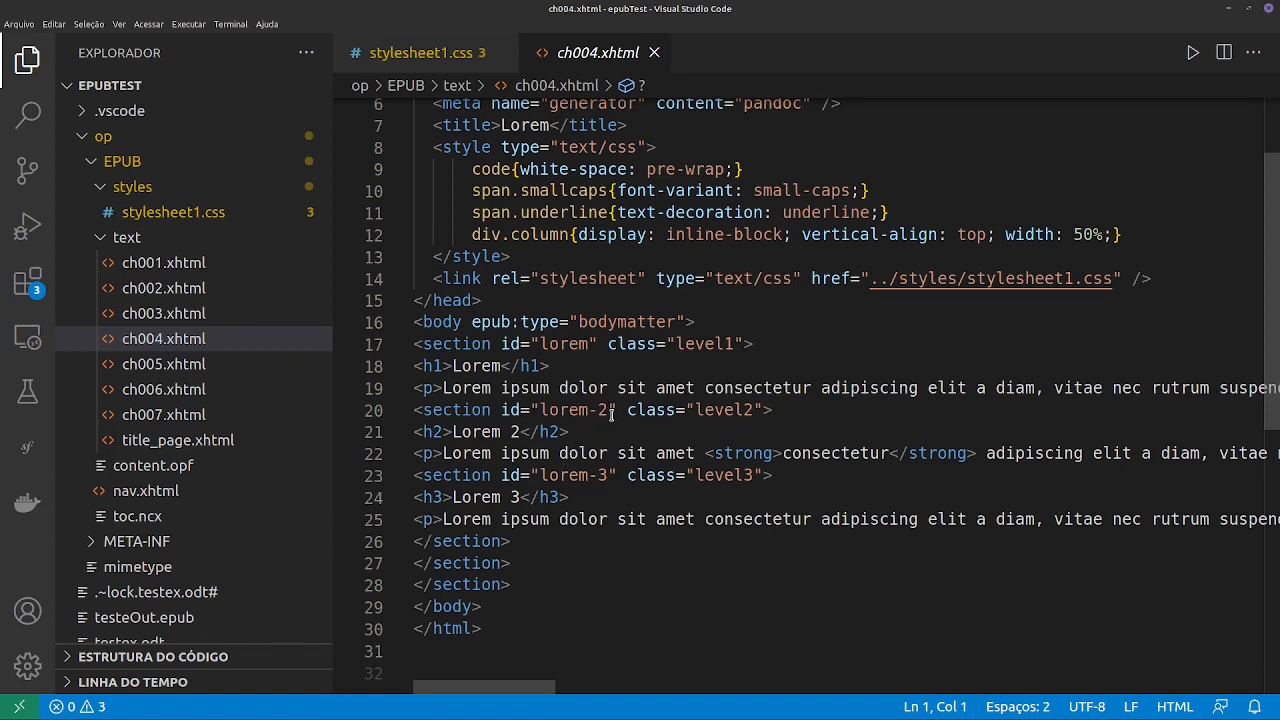
# - Switch to the file manager and go up from the styles folder to the op folder
pyautogui.hotkey('alt', 'Tab')
pyautogui.hotkey('alt', 'Tab')
pyautogui.hotkey('alt', 'Tab')
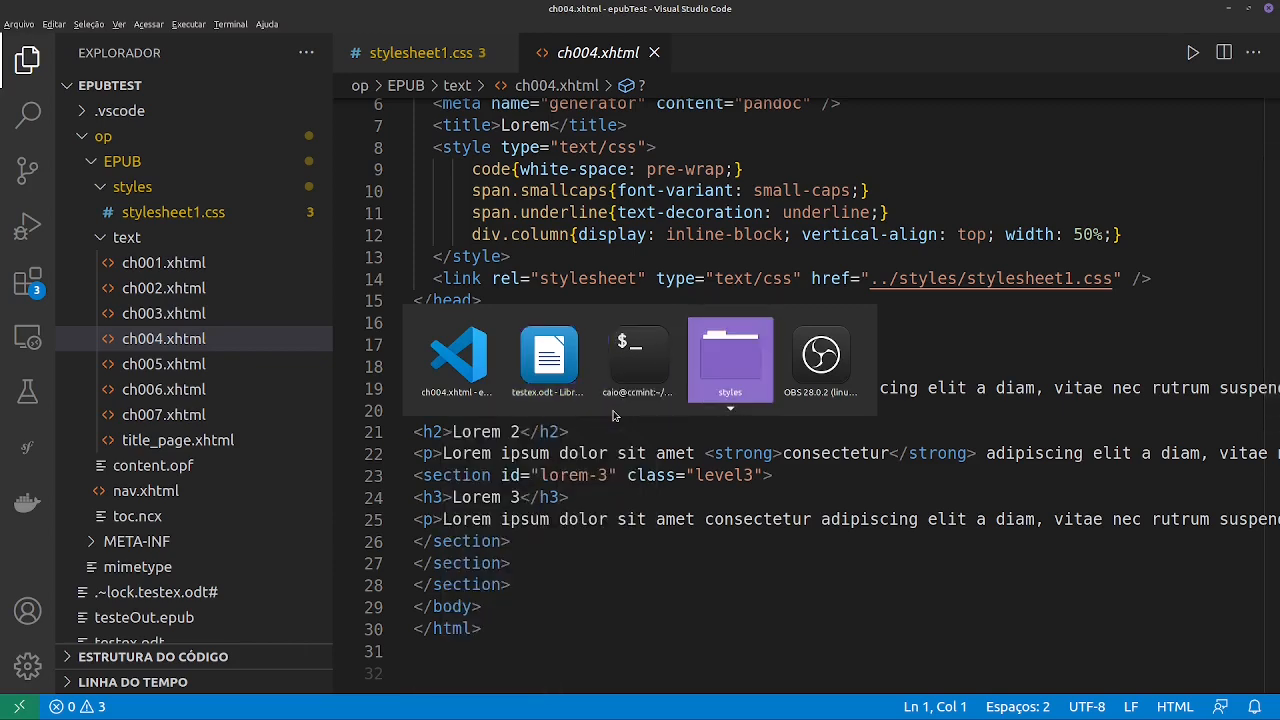
pyautogui.click(65, 49)
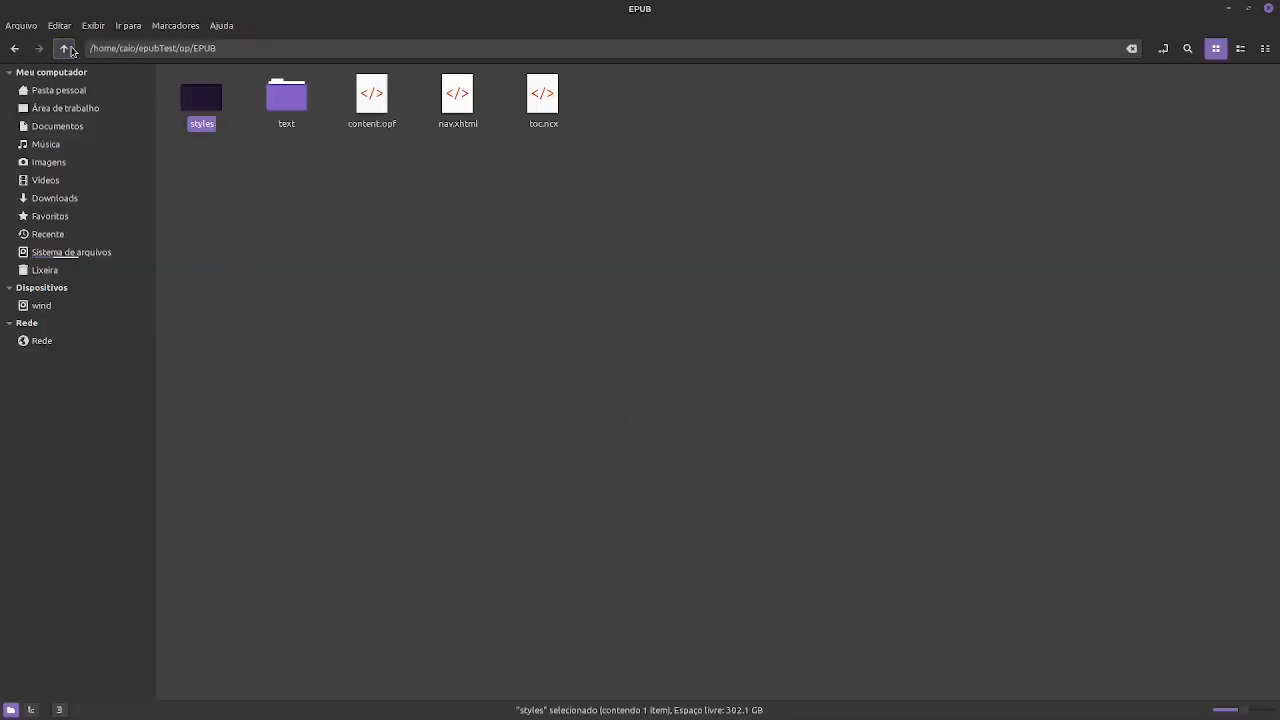
pyautogui.click(67, 49)
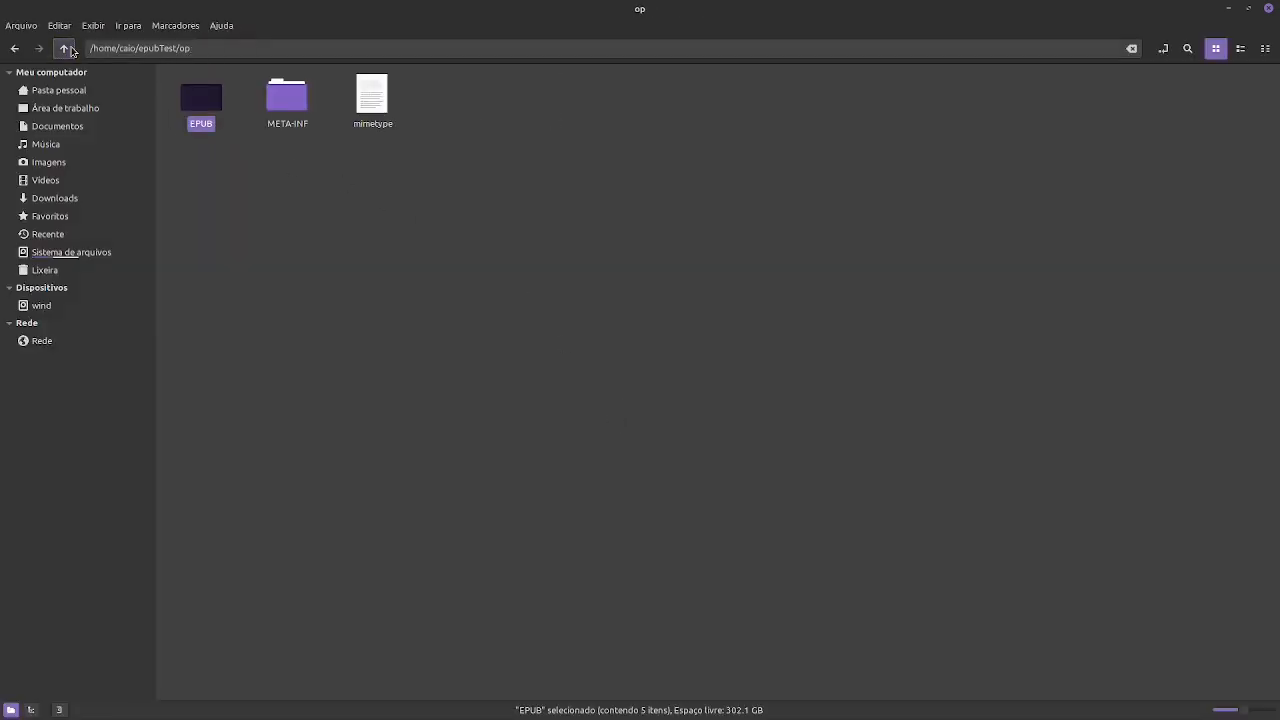
# - Compress the EPUB folder, META-INF folder and mimetype file together into a .zip archive named op in the op folder
pyautogui.keyDown('shift'); pyautogui.click(362, 94); pyautogui.keyUp('shift')
pyautogui.rightClick(284, 96)
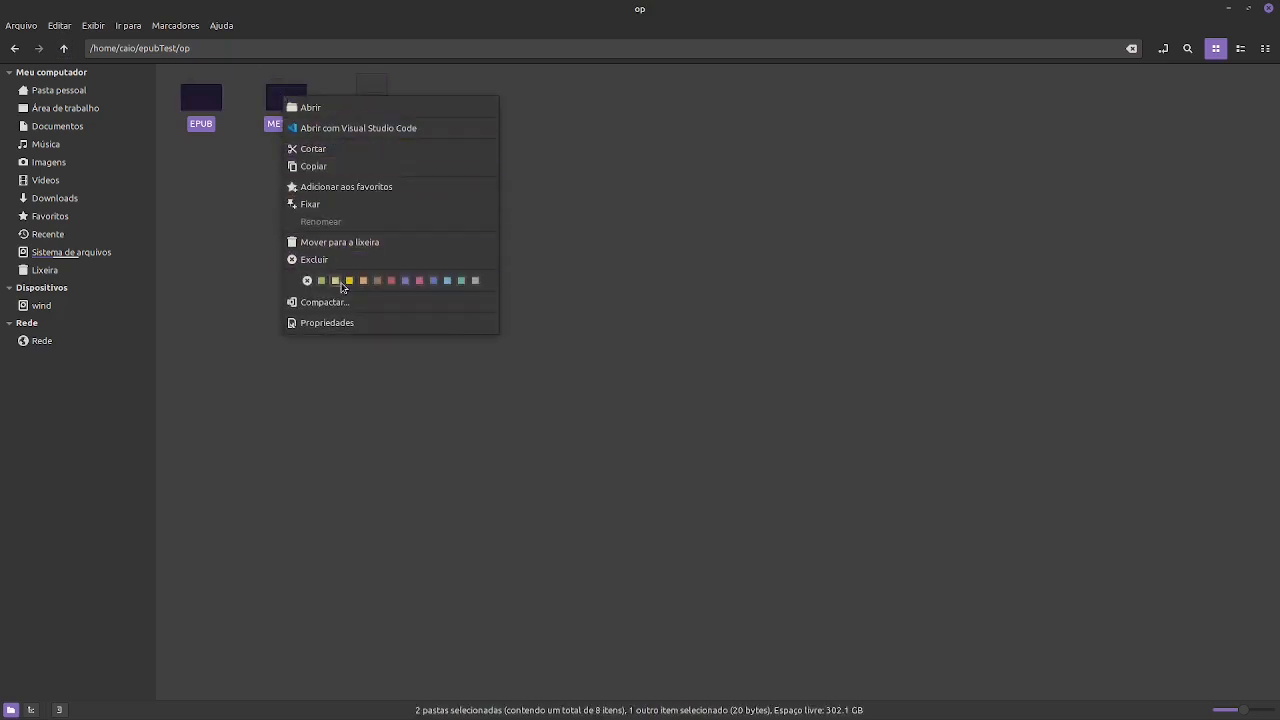
pyautogui.click(340, 304)
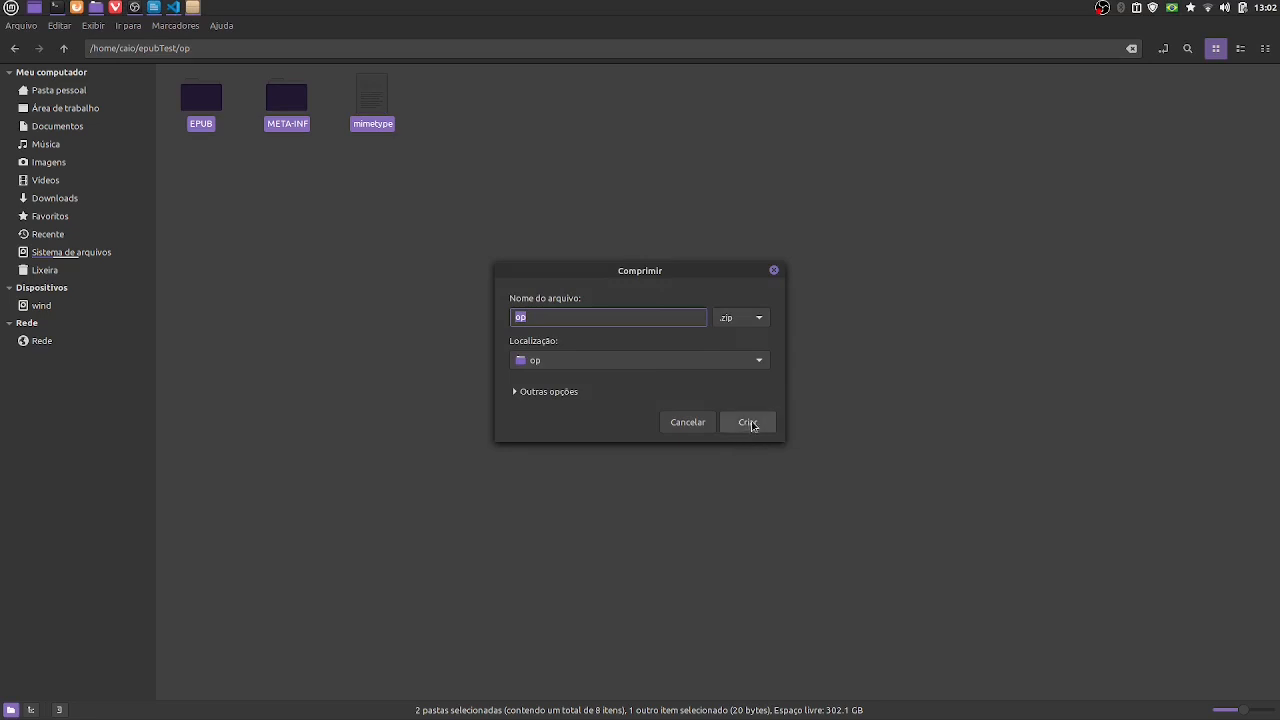
pyautogui.click(753, 317)
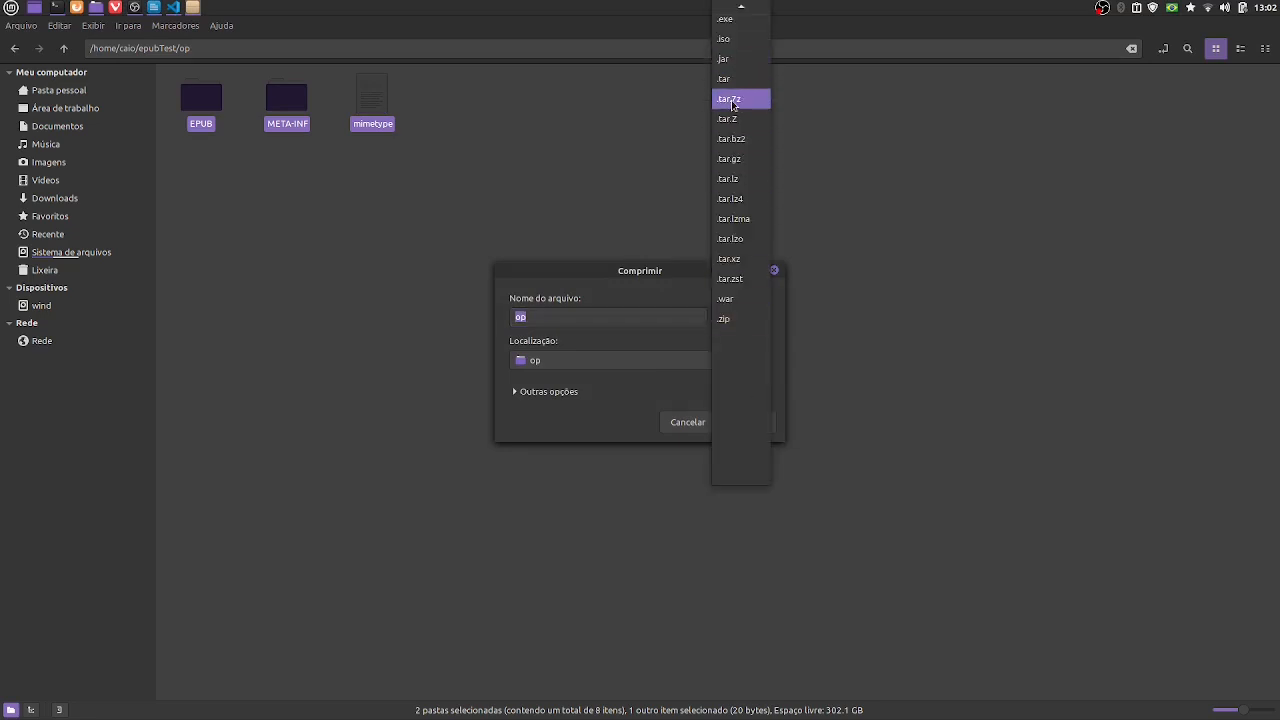
pyautogui.click(908, 228)
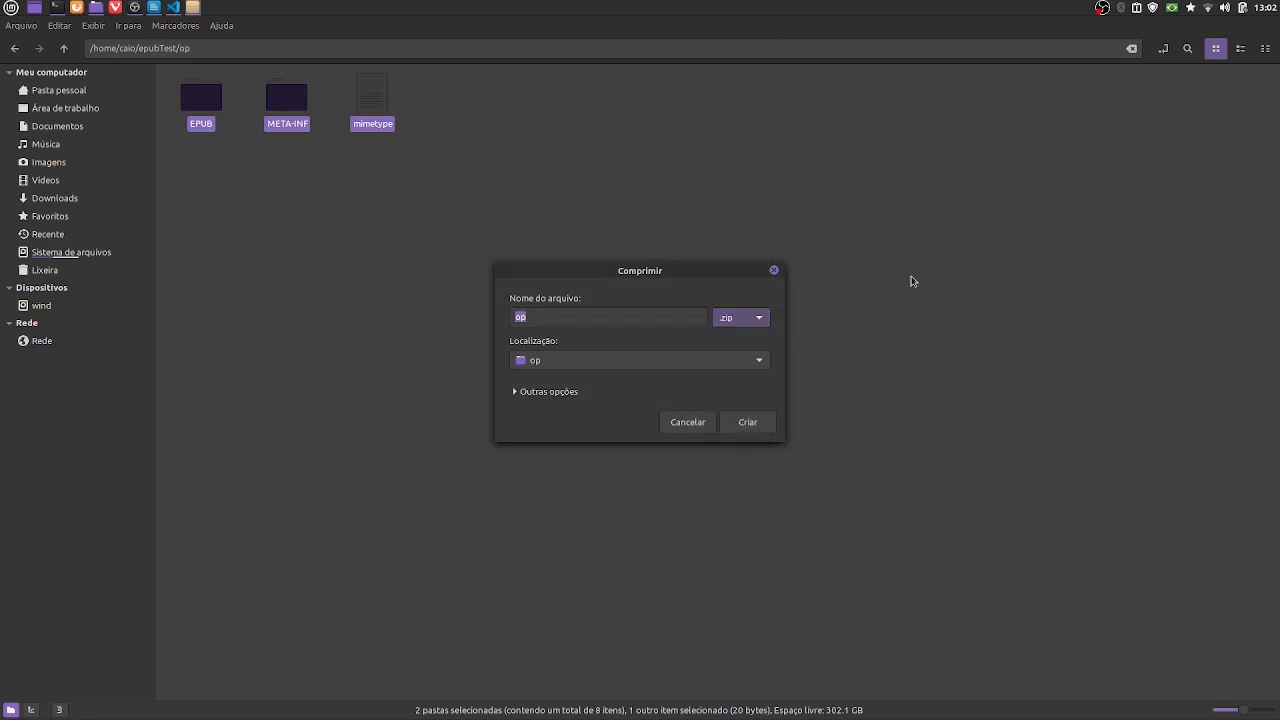
pyautogui.click(748, 422)
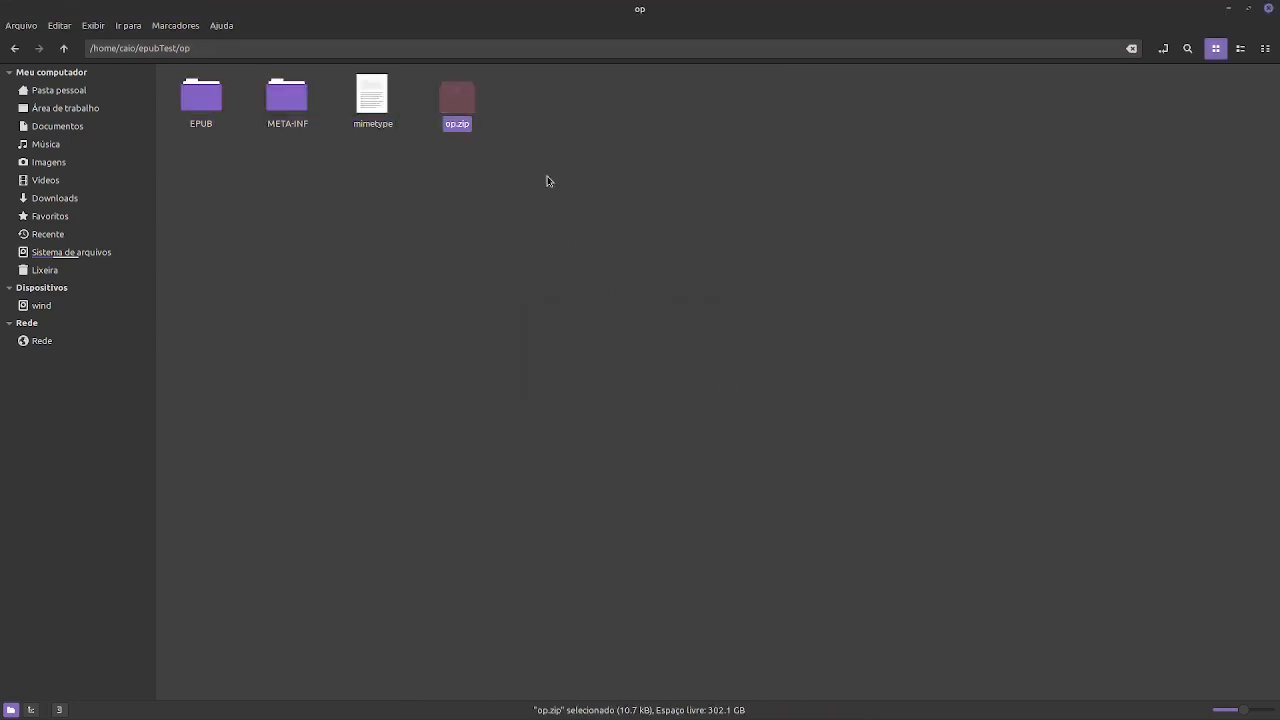
# - Rename the op.zip archive to op.epub
pyautogui.press('F2')
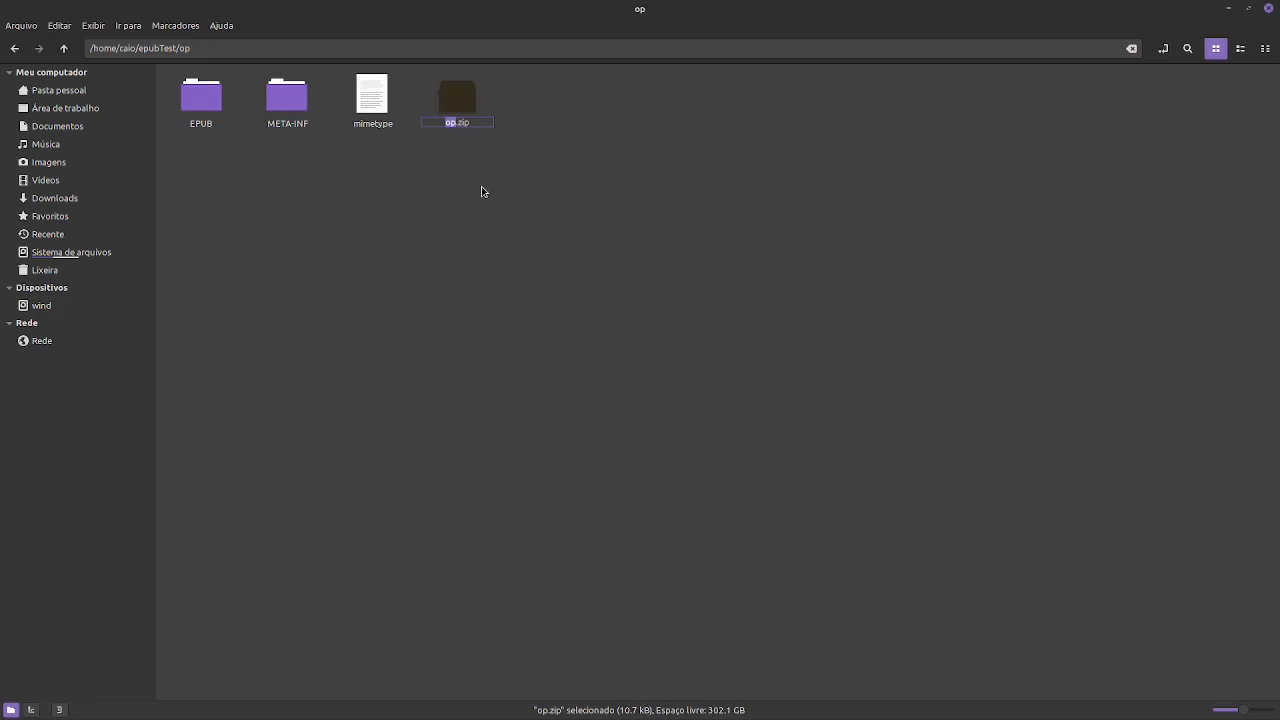
pyautogui.click(475, 121)
pyautogui.press('BackSpace')
pyautogui.press('BackSpace')
pyautogui.write('epub')
pyautogui.press('Return')
pyautogui.click(728, 111)
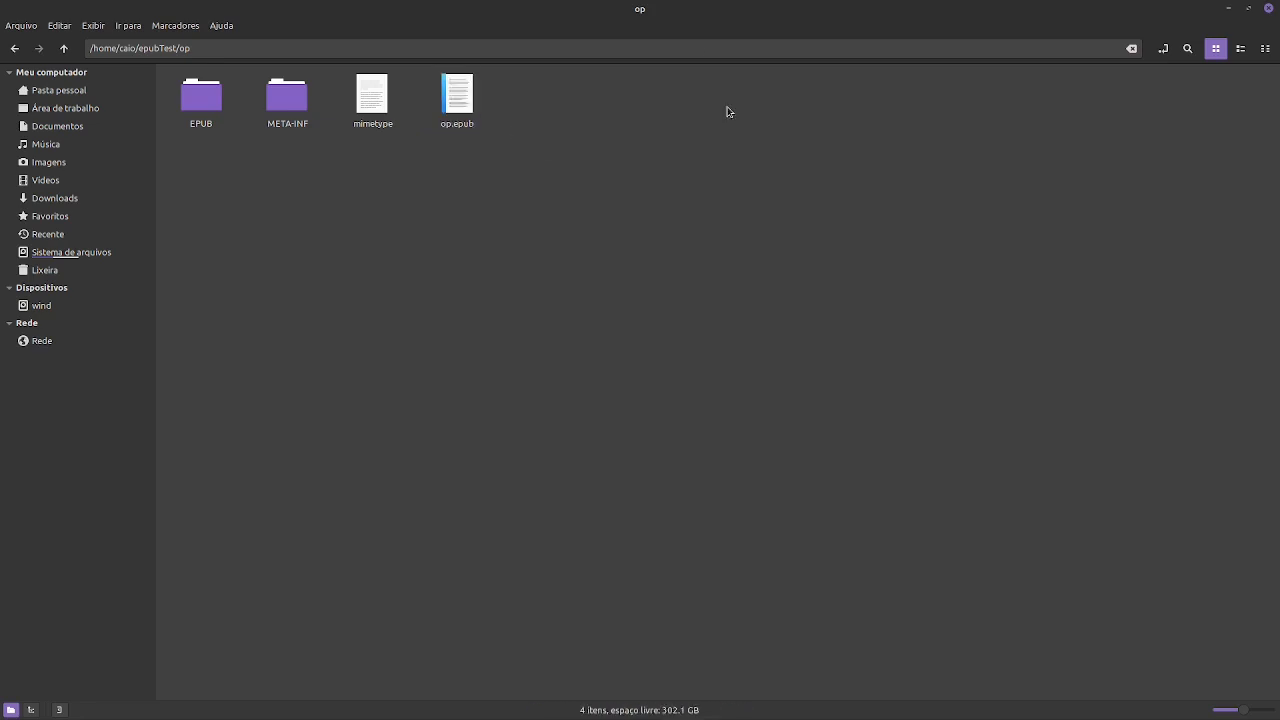
# - Open op.epub in the e-book viewer
pyautogui.click(460, 98)
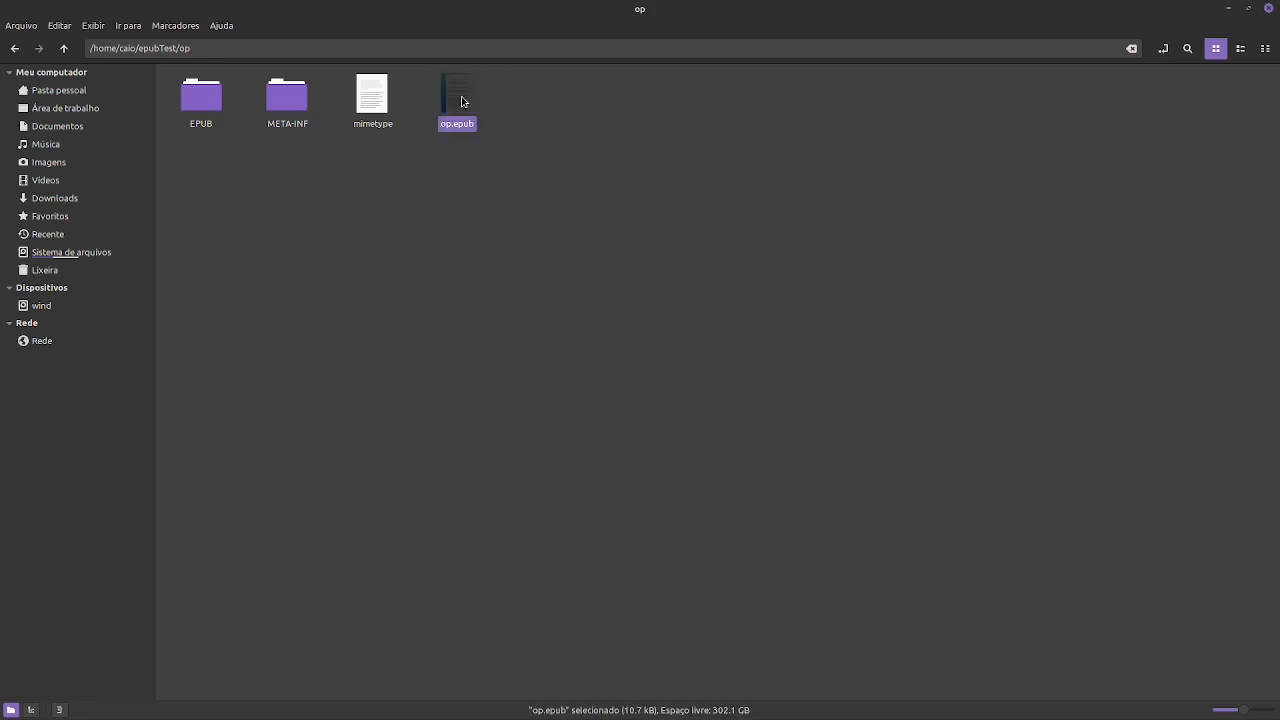
pyautogui.rightClick(462, 101)
pyautogui.moveTo(504, 128)
pyautogui.click(602, 146)
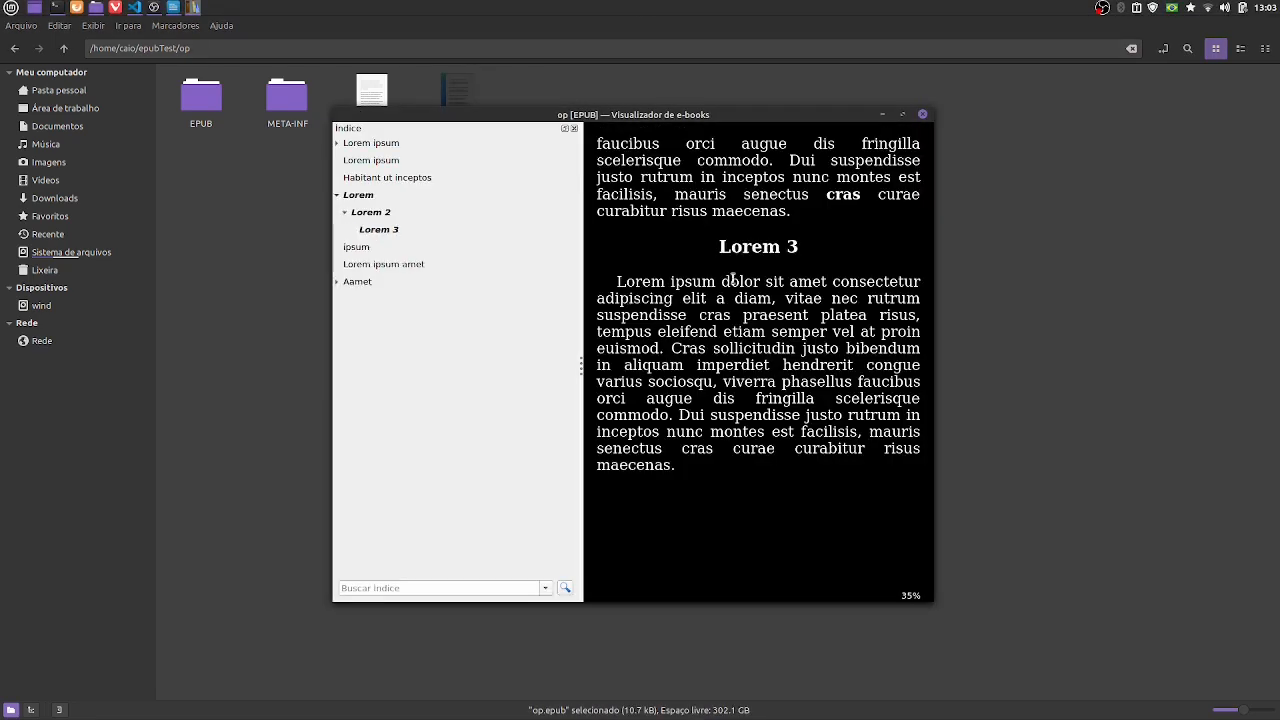
# - Go to the opening Lorem ipsum chapter and check headings, indents and italic text through the Habitant ut inceptos chapter
pyautogui.click(385, 145)
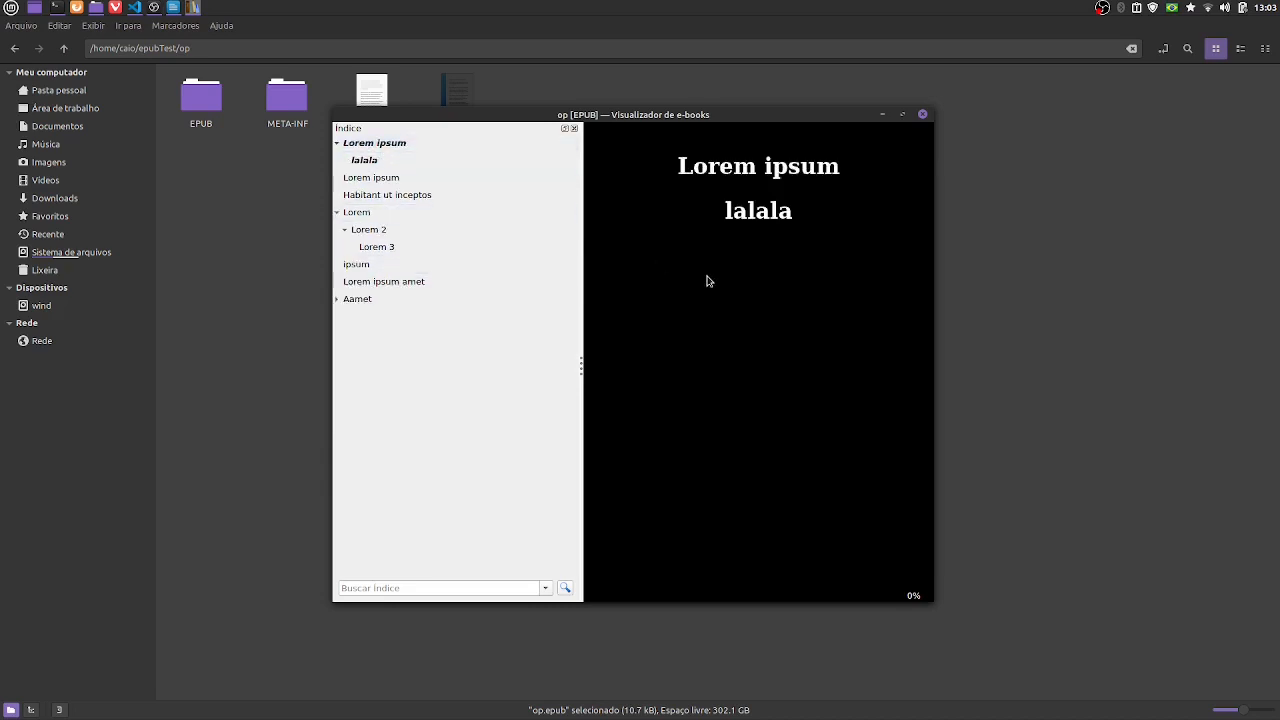
pyautogui.scroll(-1, 707, 285)
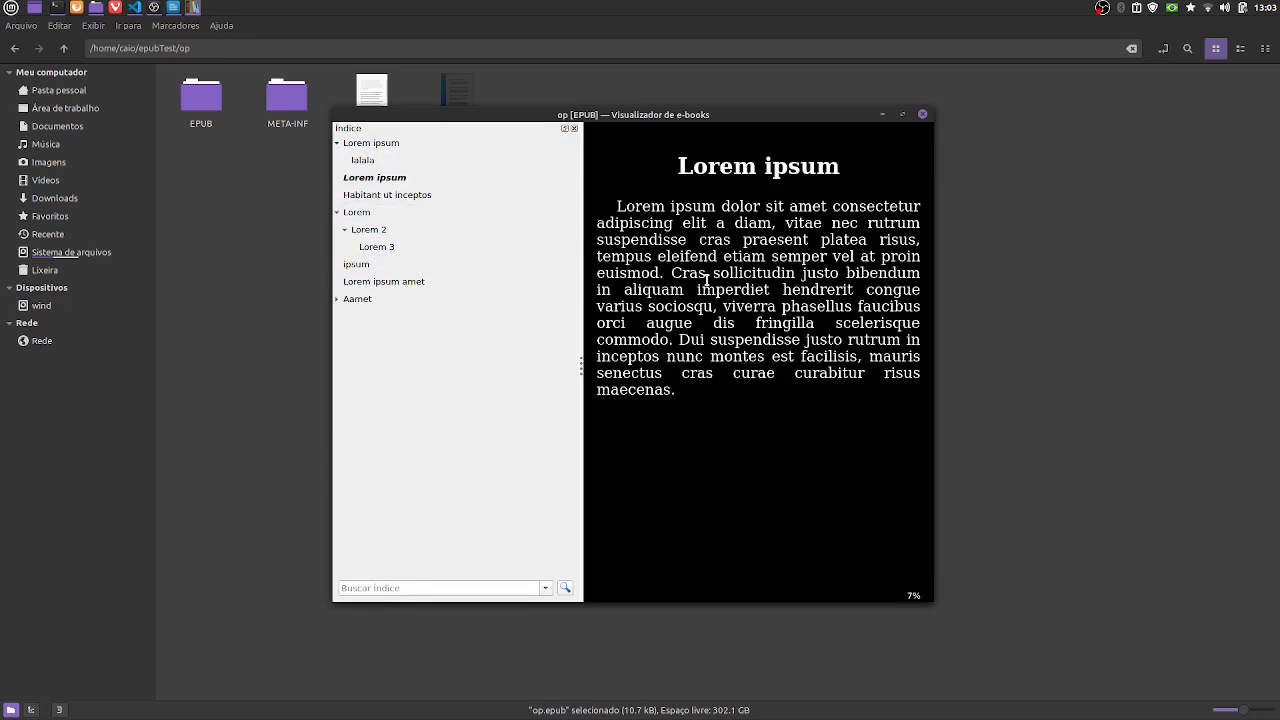
pyautogui.scroll(-1, 707, 280)
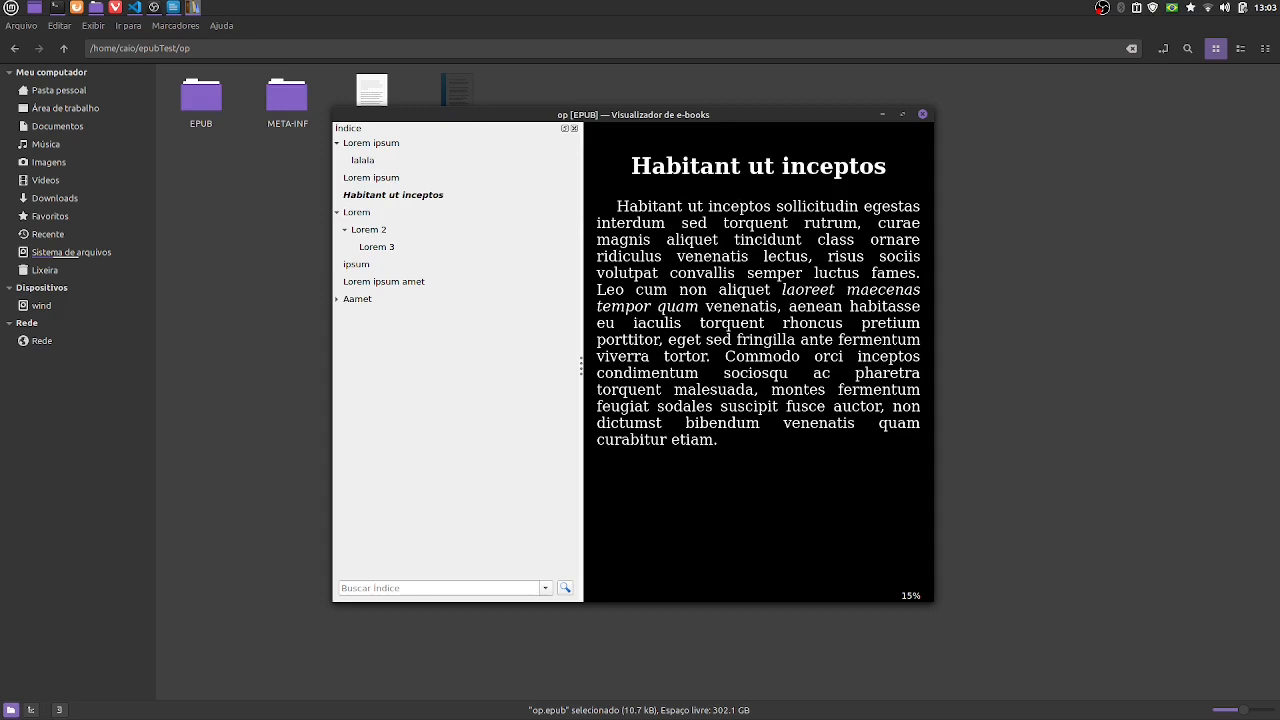
pyautogui.moveTo(787, 289); pyautogui.dragTo(878, 290)
pyautogui.click(703, 309)
# - Check the headings, bold and italic text and paragraph indents from the Lorem chapter through to the Aamet chapter
pyautogui.scroll(-1, 737, 367)
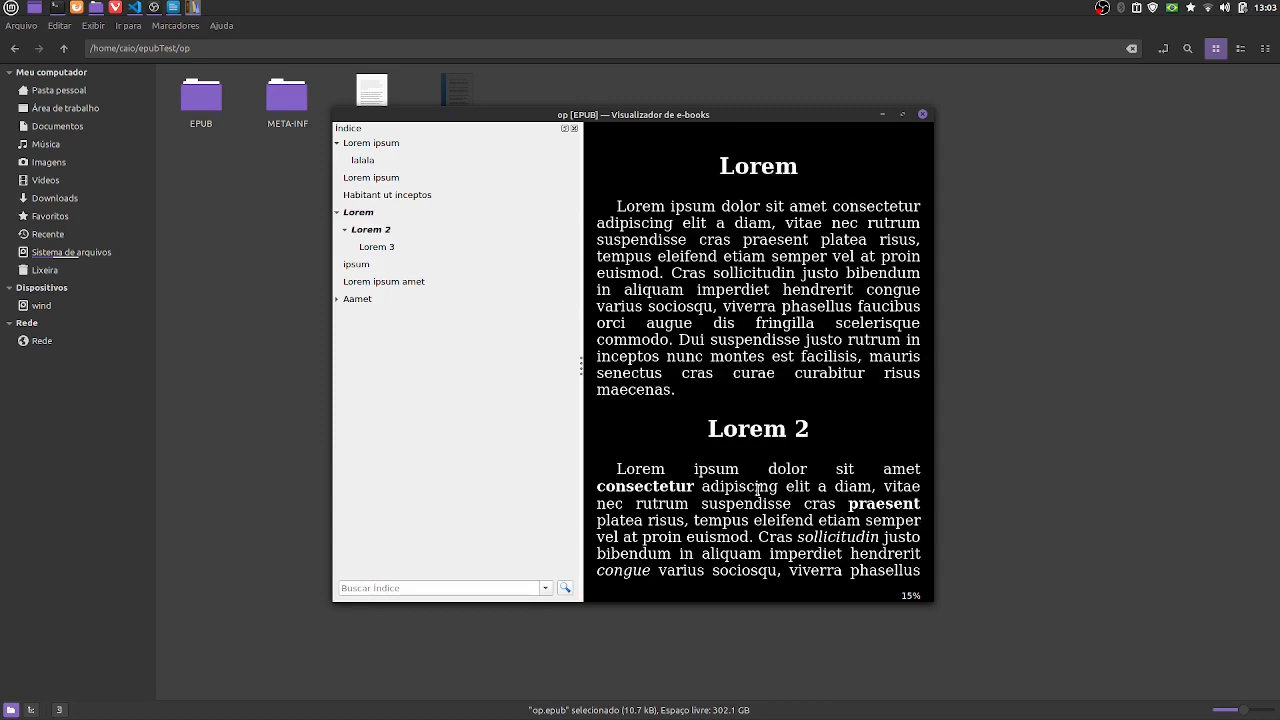
pyautogui.scroll(-1, 758, 490)
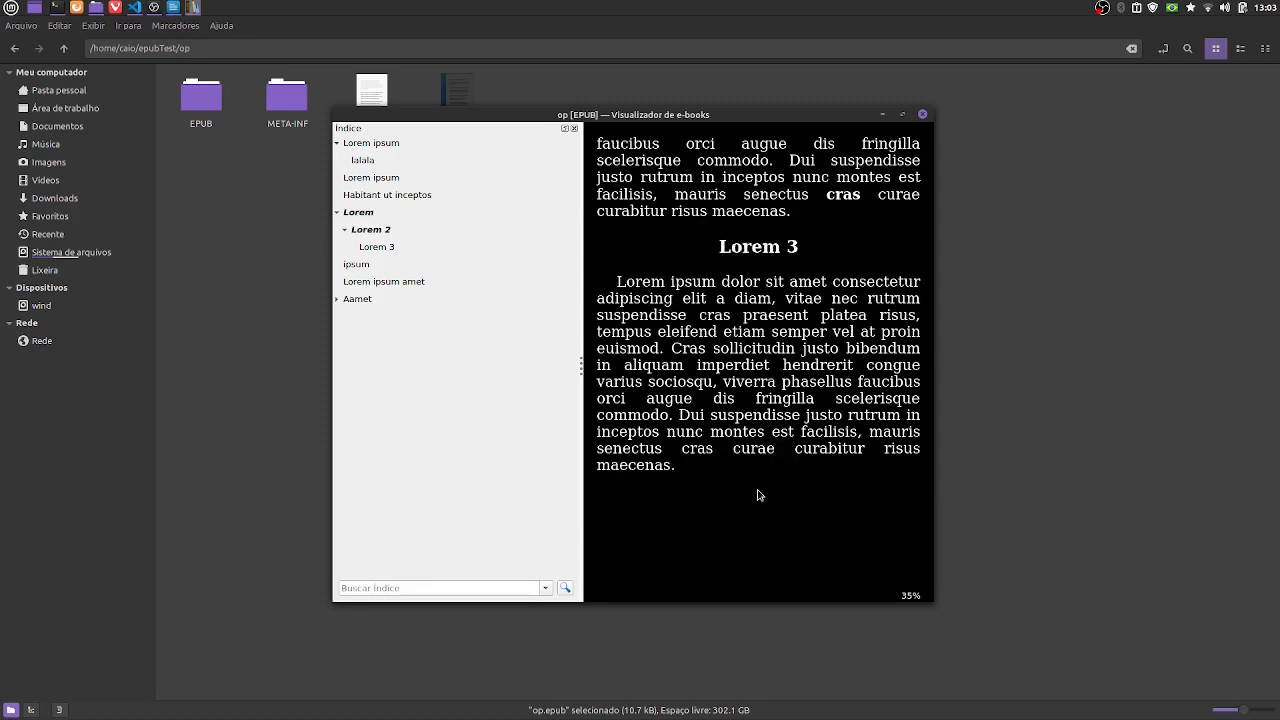
pyautogui.scroll(-1, 758, 495)
pyautogui.scroll(-1, 758, 495)
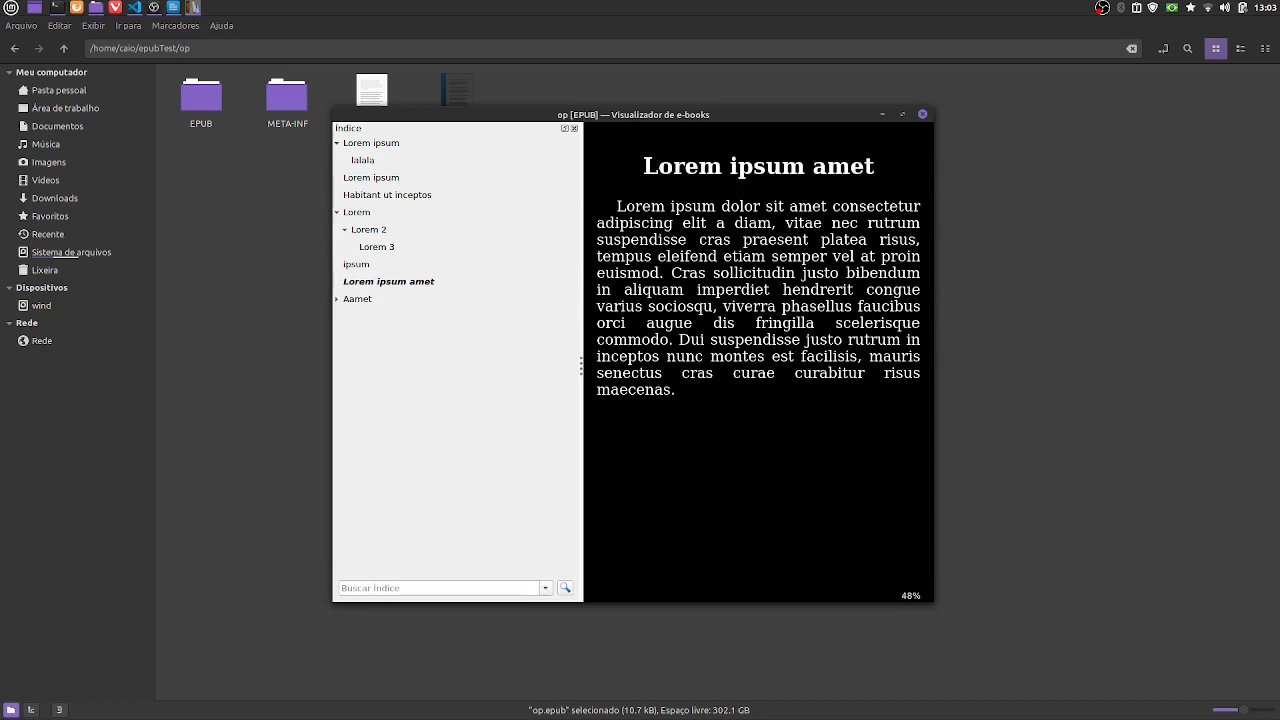
pyautogui.scroll(-1, 758, 495)
pyautogui.scroll(1, 758, 495)
pyautogui.scroll(-1, 758, 495)
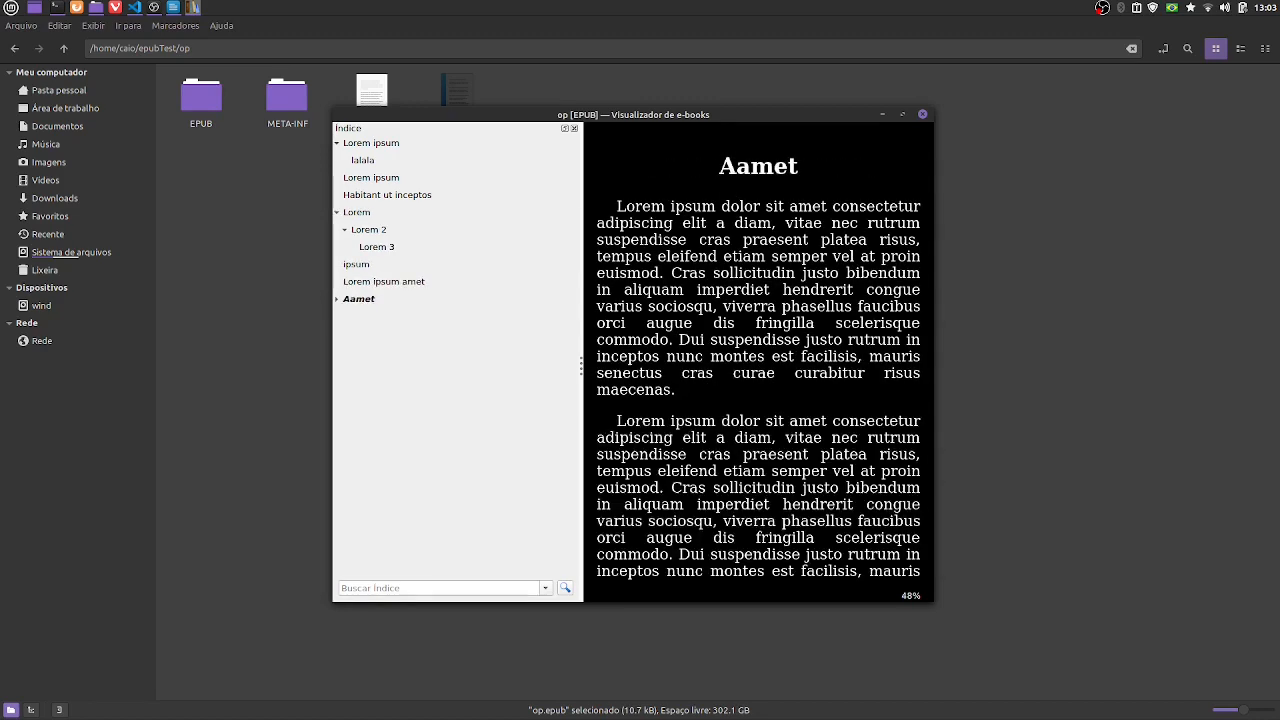
# - Return to the second Lorem ipsum chapter and review its formatting and that of the Habitant ut inceptos chapter
pyautogui.scroll(2, 758, 495)
pyautogui.scroll(4, 758, 495)
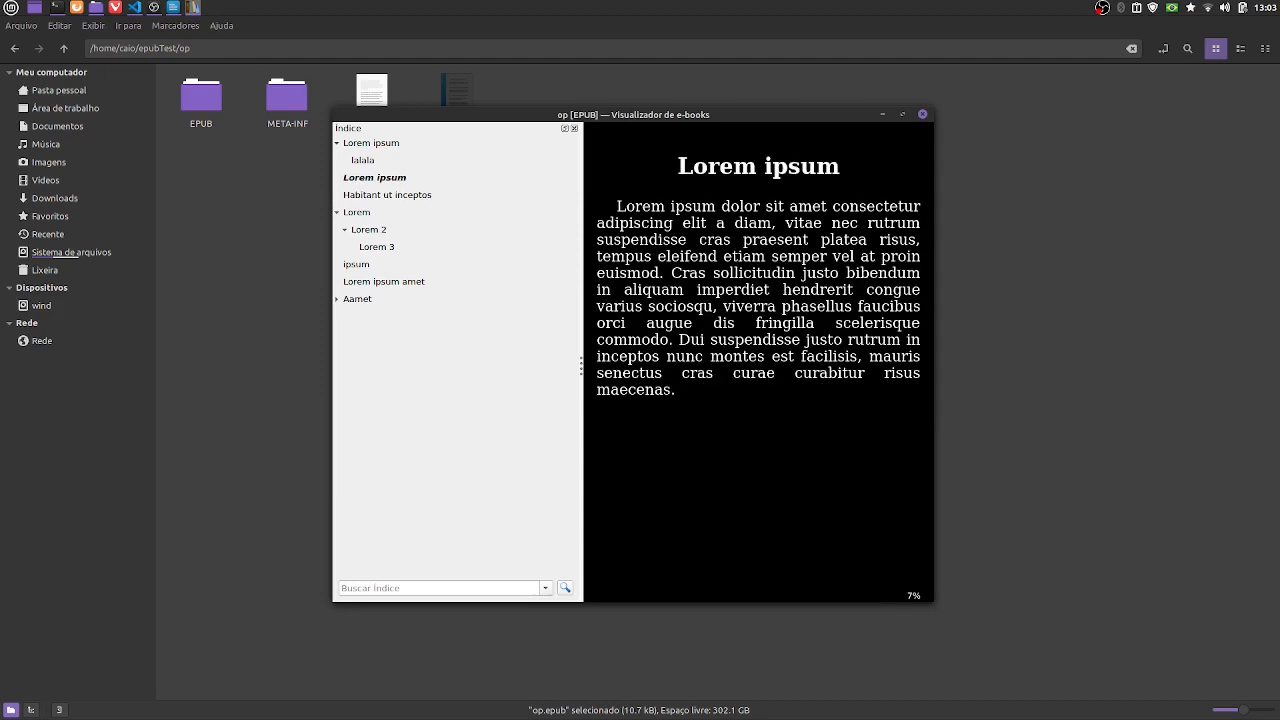
pyautogui.scroll(-1, 758, 495)
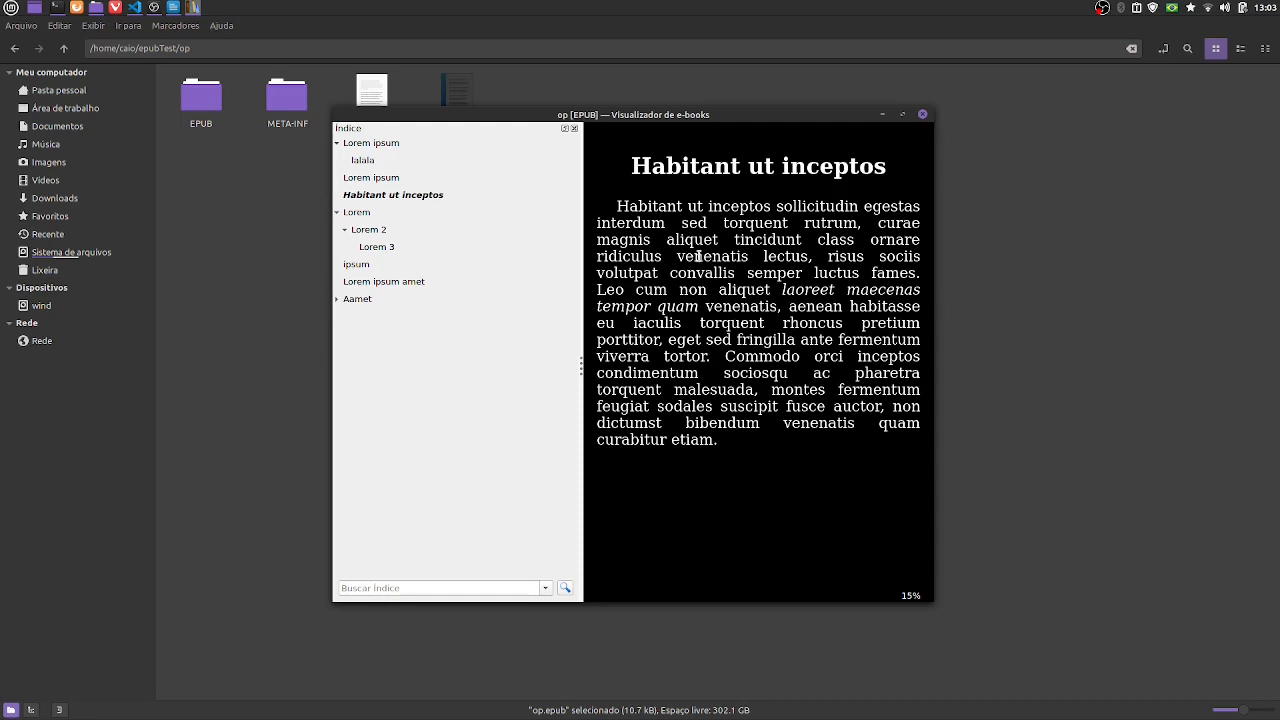
pyautogui.moveTo(680, 117)
pyautogui.mouseDown()
pyautogui.moveTo(756, 117)
pyautogui.moveTo(674, 146)
pyautogui.moveTo(692, 117)
pyautogui.mouseUp()
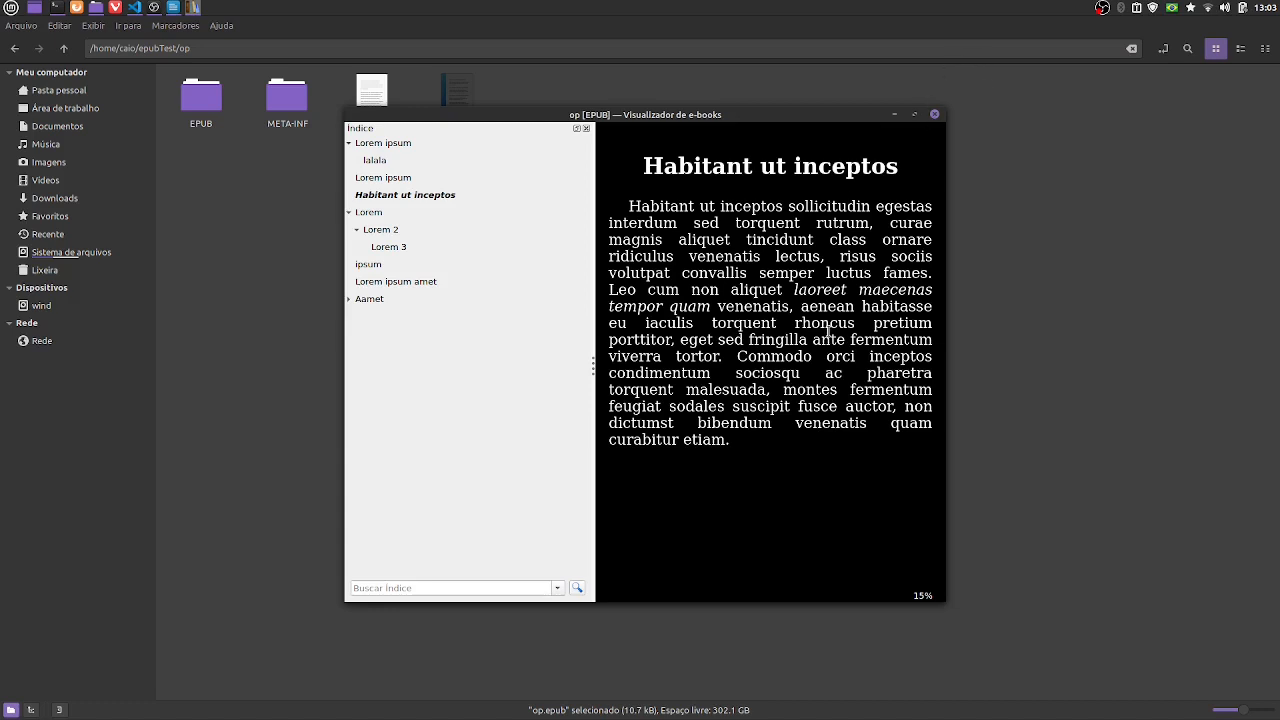
# - Compare the formatting of the Habitant ut inceptos chapter with the Lorem ipsum and Lorem ipsum amet chapters and close the e-book viewer
pyautogui.scroll(-15, 828, 333)
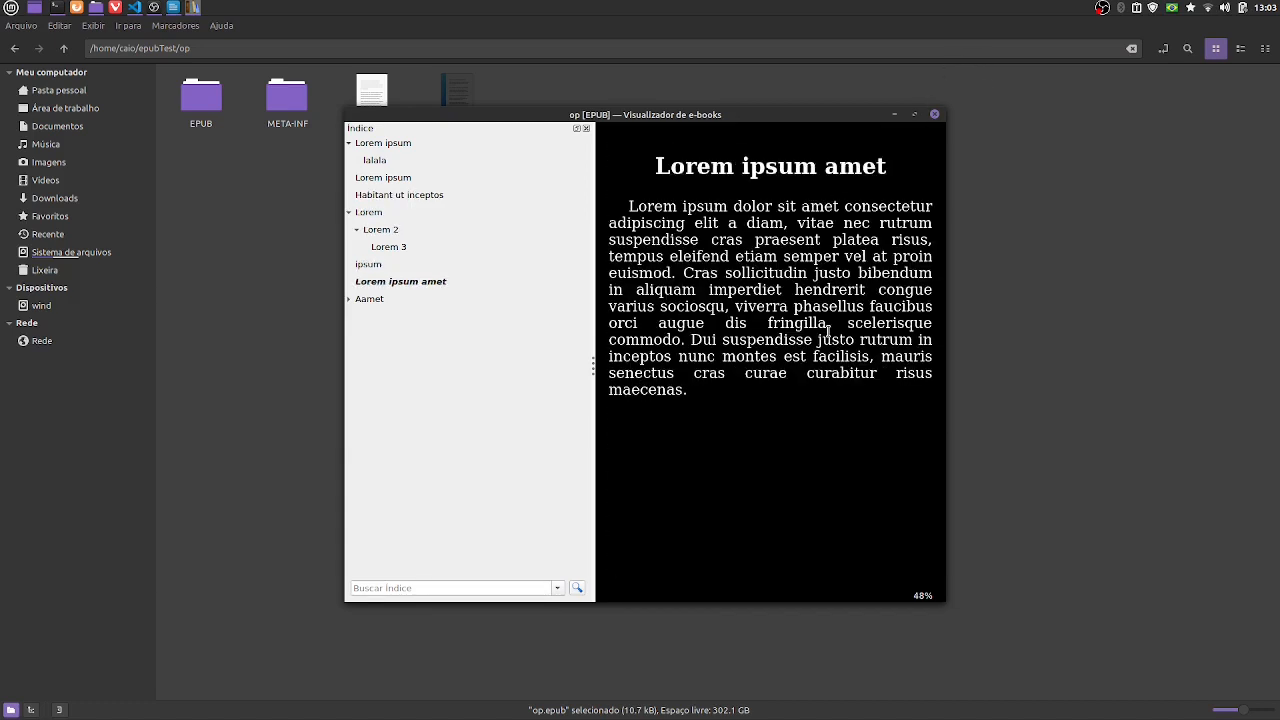
pyautogui.scroll(15, 828, 333)
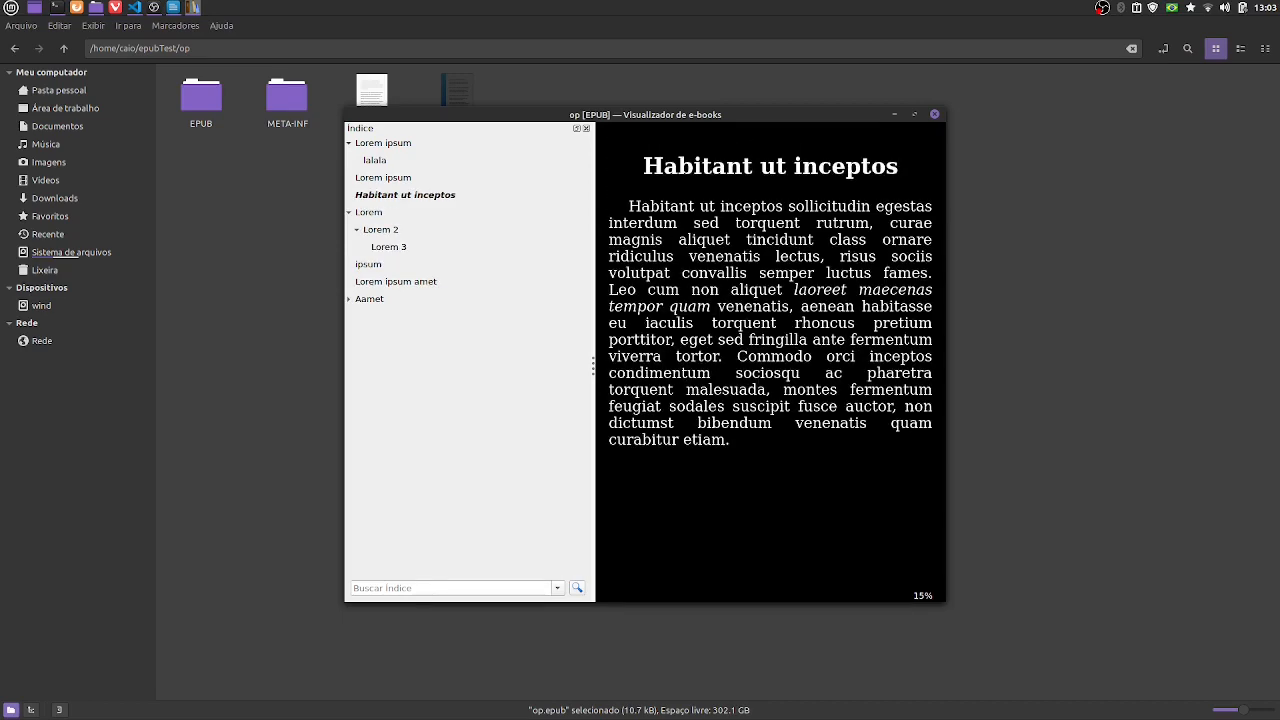
pyautogui.scroll(2, 828, 333)
pyautogui.scroll(-2, 828, 333)
pyautogui.scroll(2, 828, 333)
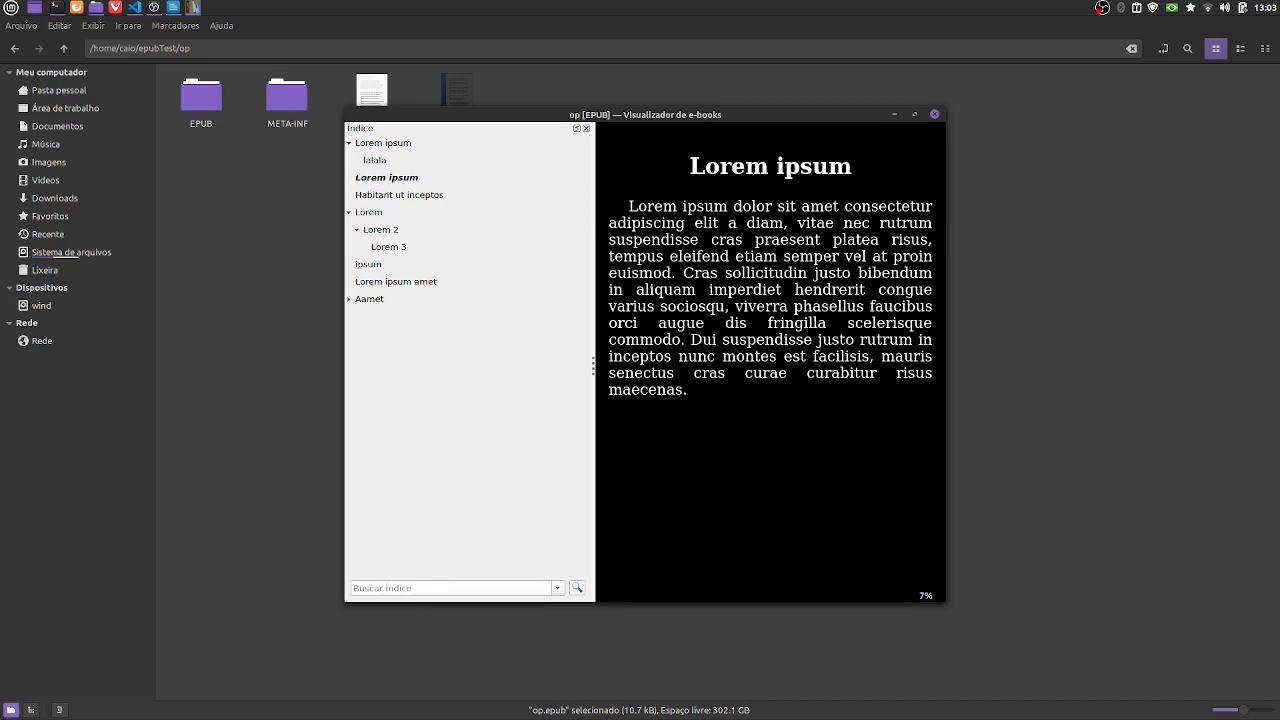
pyautogui.scroll(2, 770, 333)
pyautogui.scroll(-4, 770, 333)
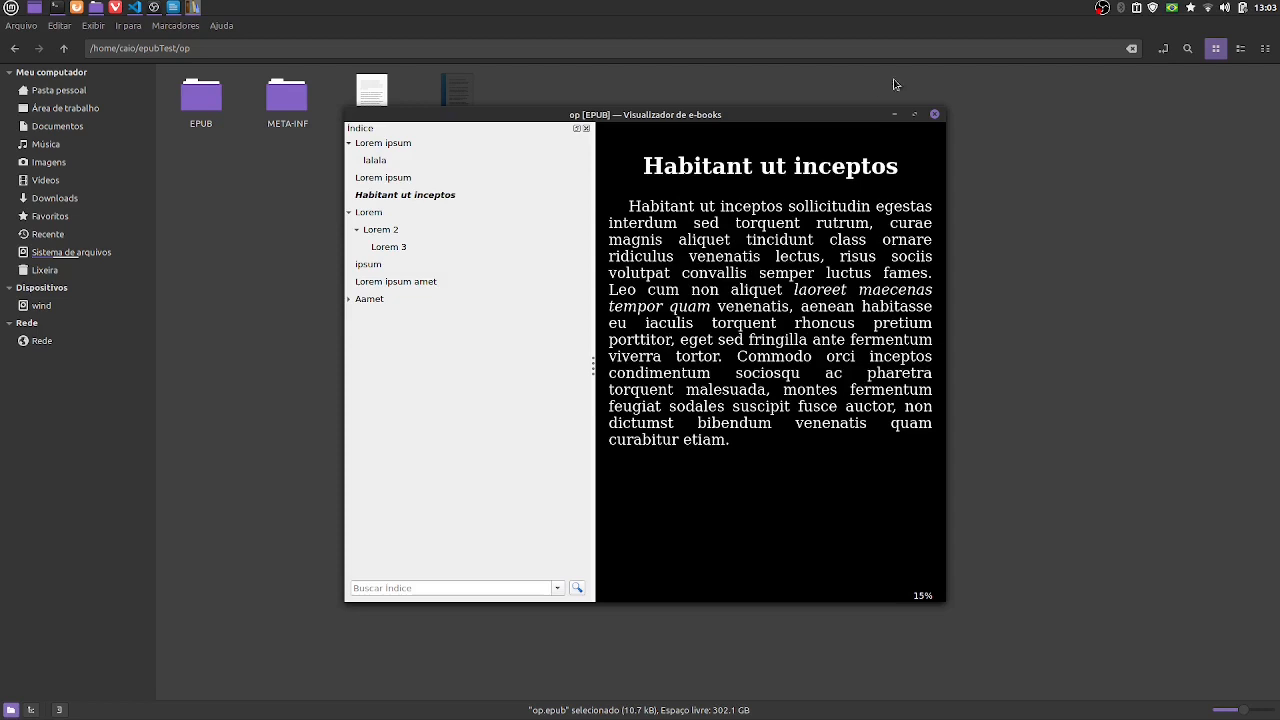
pyautogui.click(935, 116)
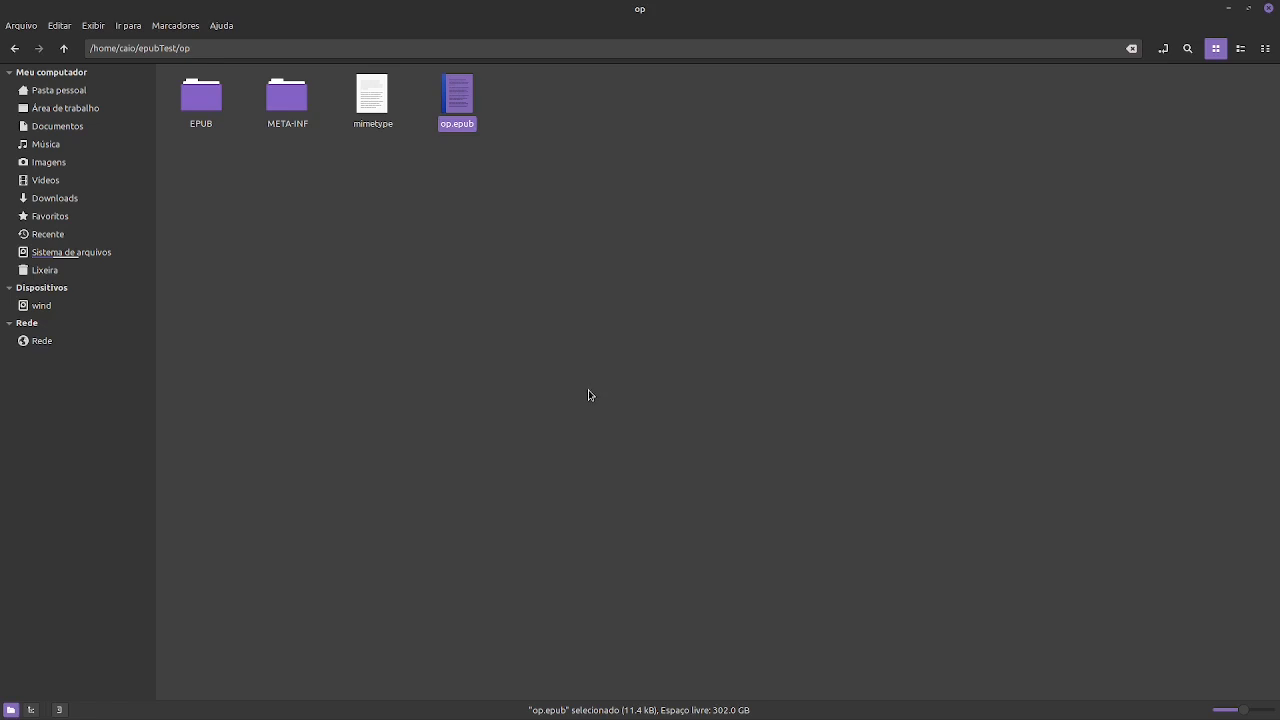
pyautogui.click(501, 209)
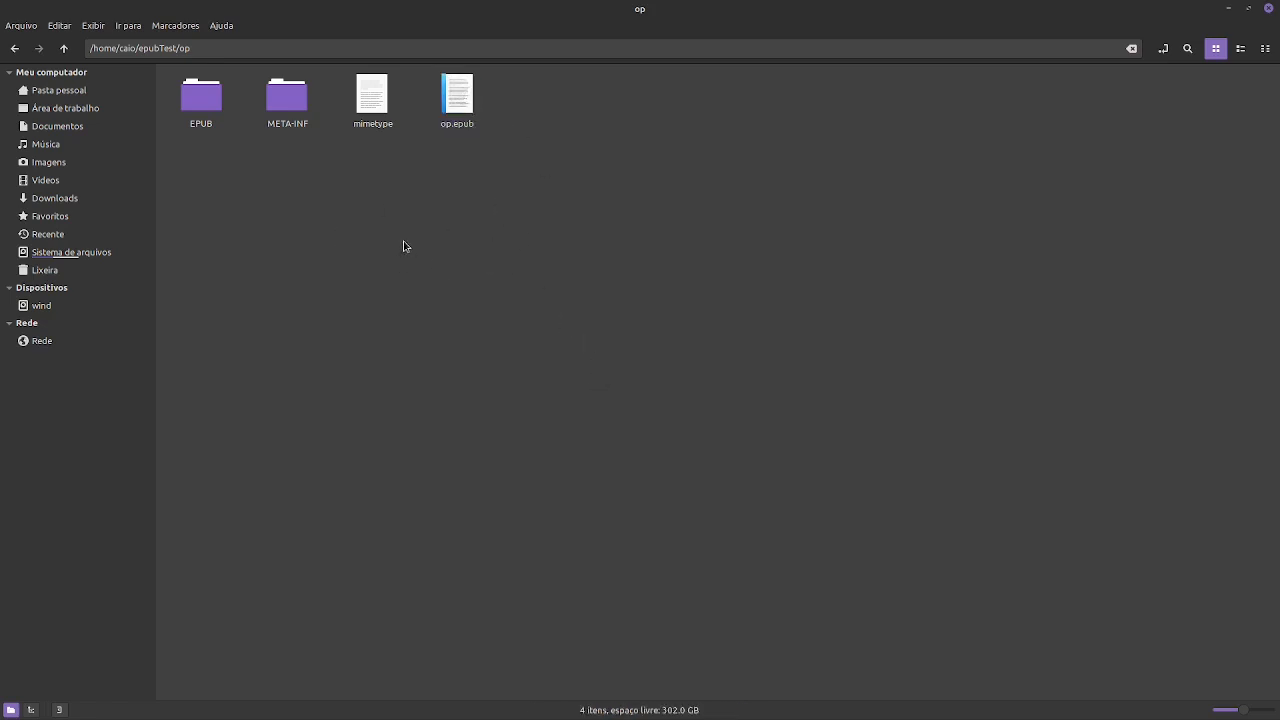
# - Switch to Visual Studio Code, set the code rule's font-family in stylesheet1.css to Verdana, Geneva, Tahoma, sans-serif, and save the file
pyautogui.hotkey('alt', 'Tab')
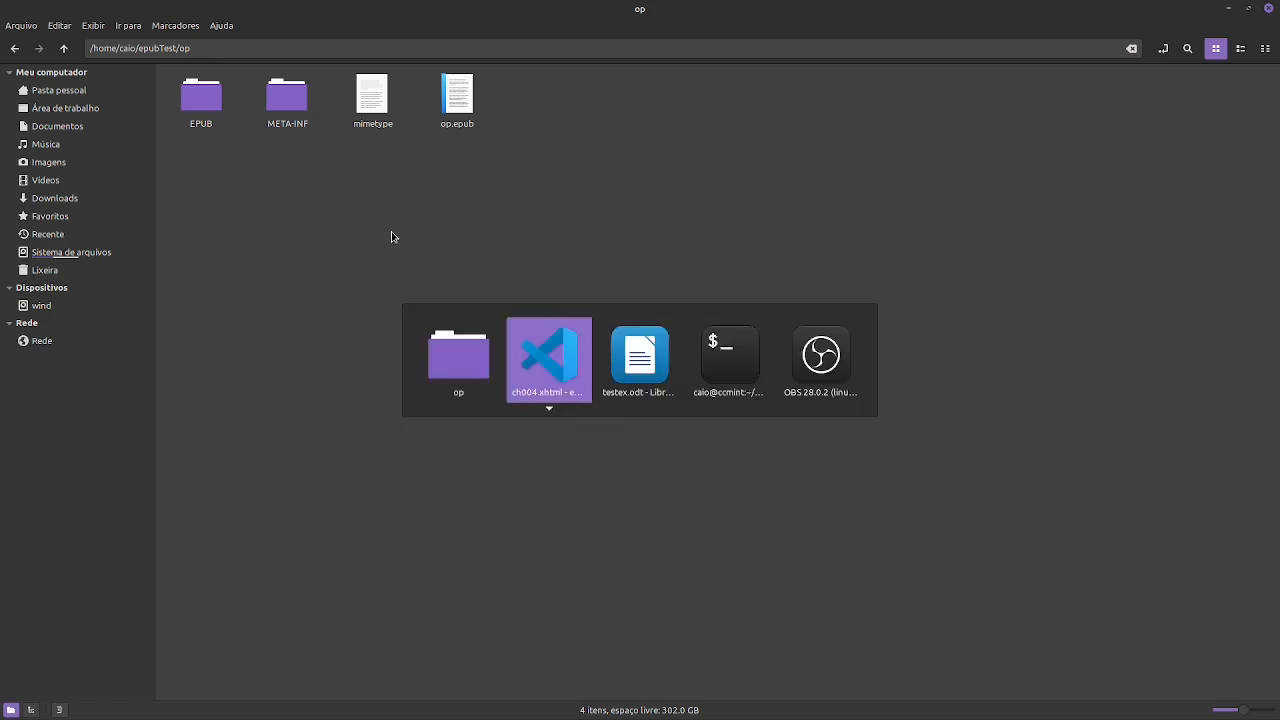
pyautogui.hotkey('alt', 'Tab')
pyautogui.hotkey('alt', 'shift', 'Tab')
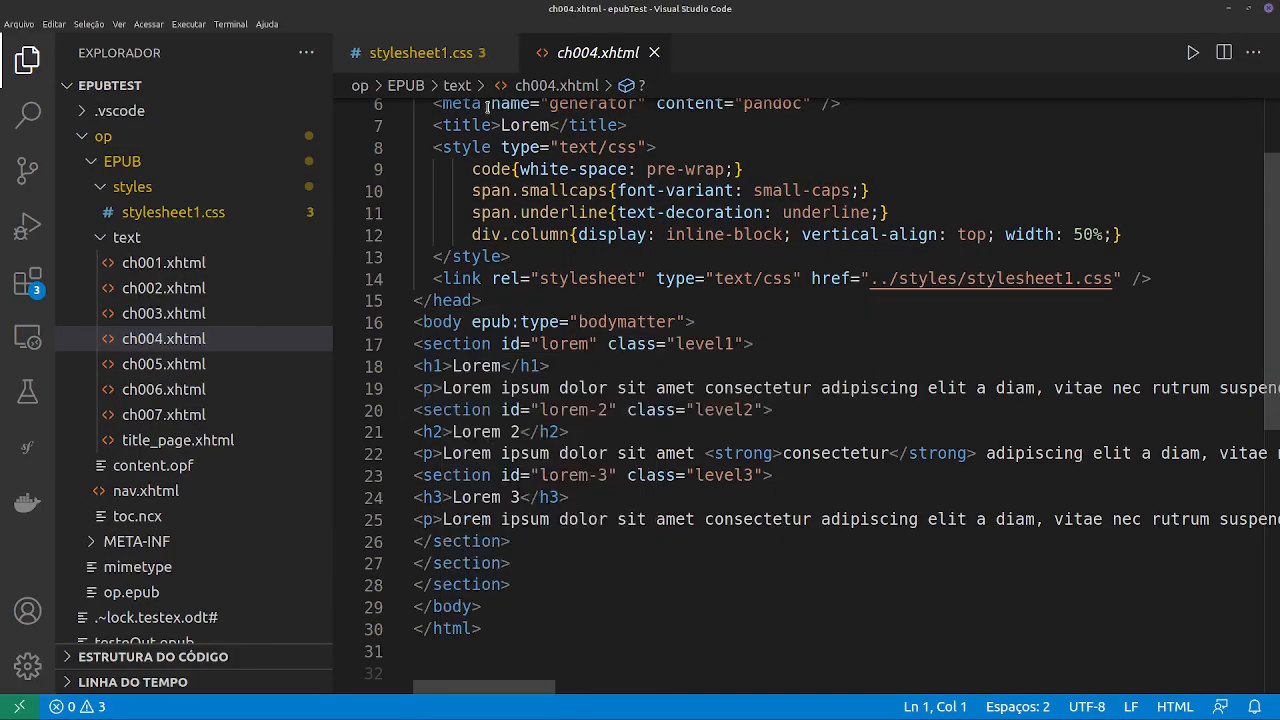
pyautogui.click(420, 52)
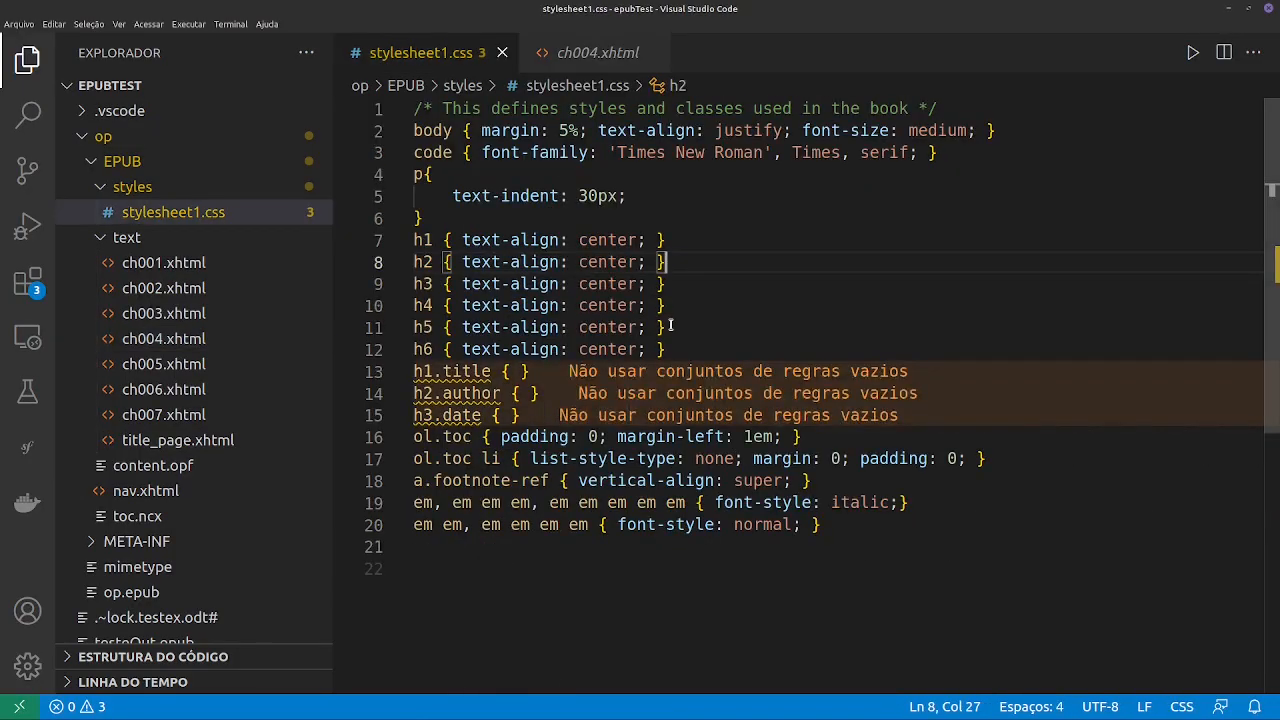
pyautogui.moveTo(918, 152); pyautogui.dragTo(611, 153)
pyautogui.press('BackSpace')
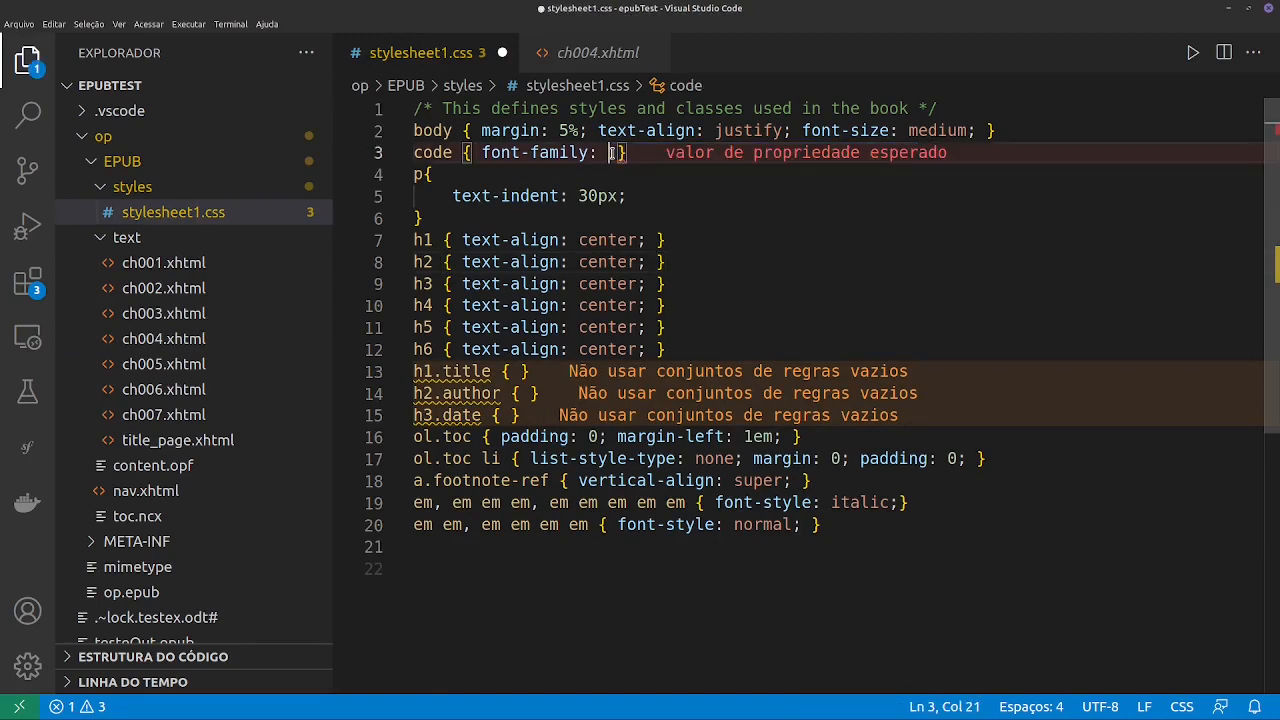
pyautogui.hotkey('ctrl', 'space')
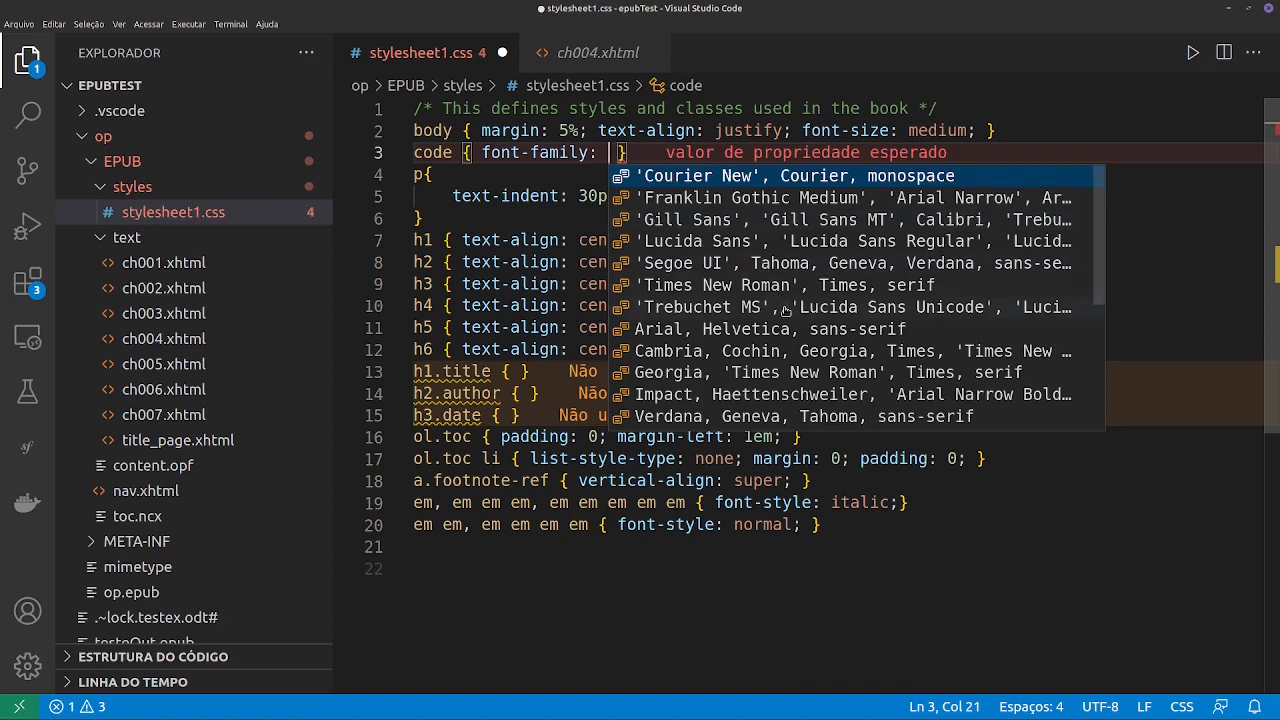
pyautogui.scroll(-2, 786, 310)
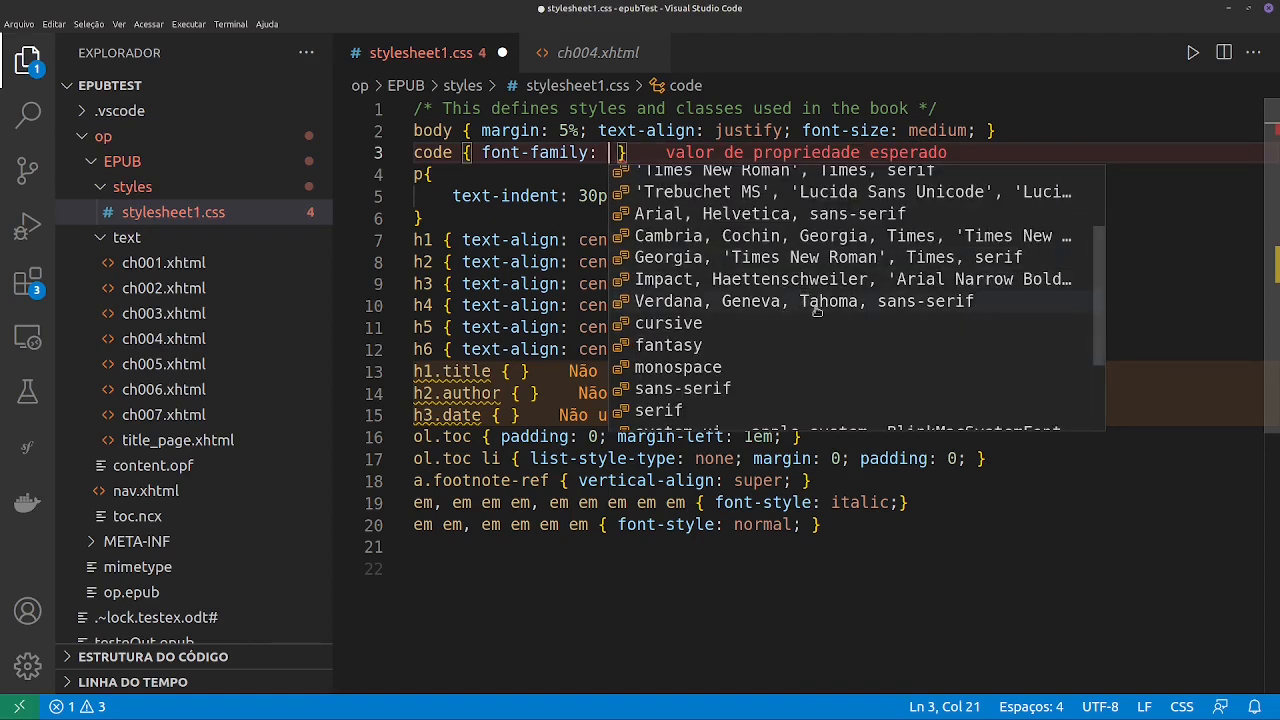
pyautogui.scroll(-2, 817, 311)
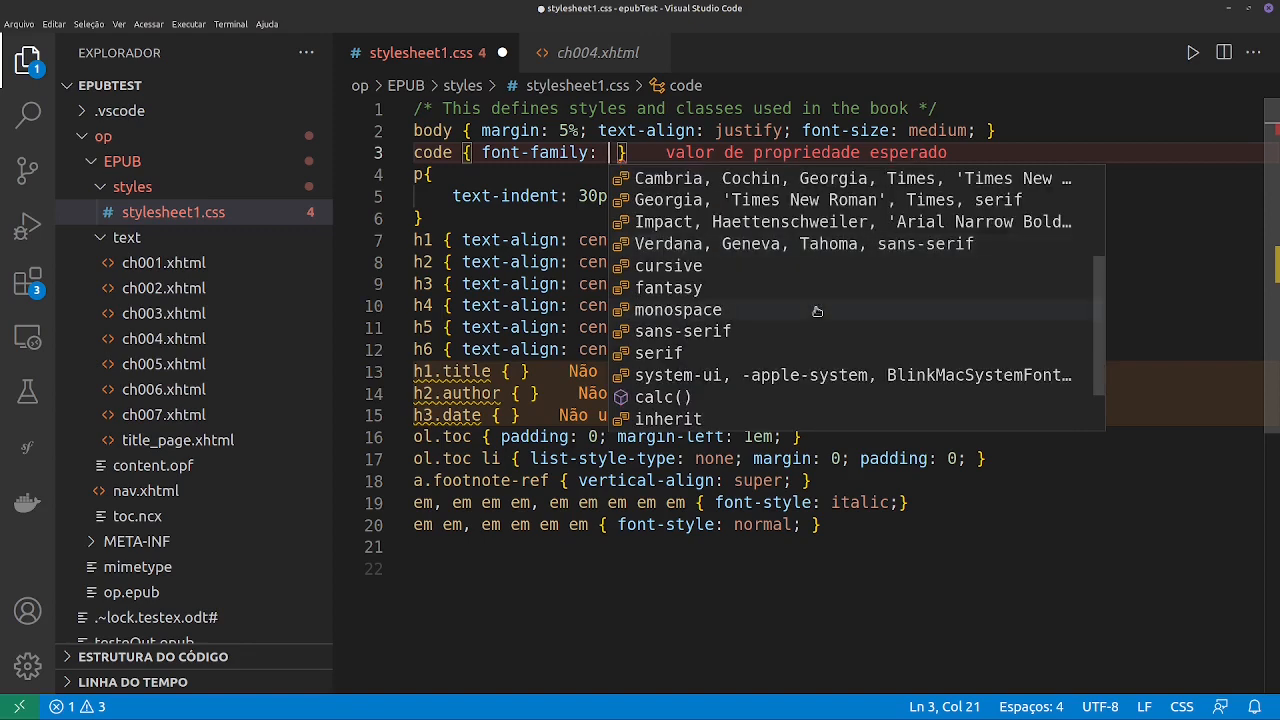
pyautogui.scroll(2, 817, 311)
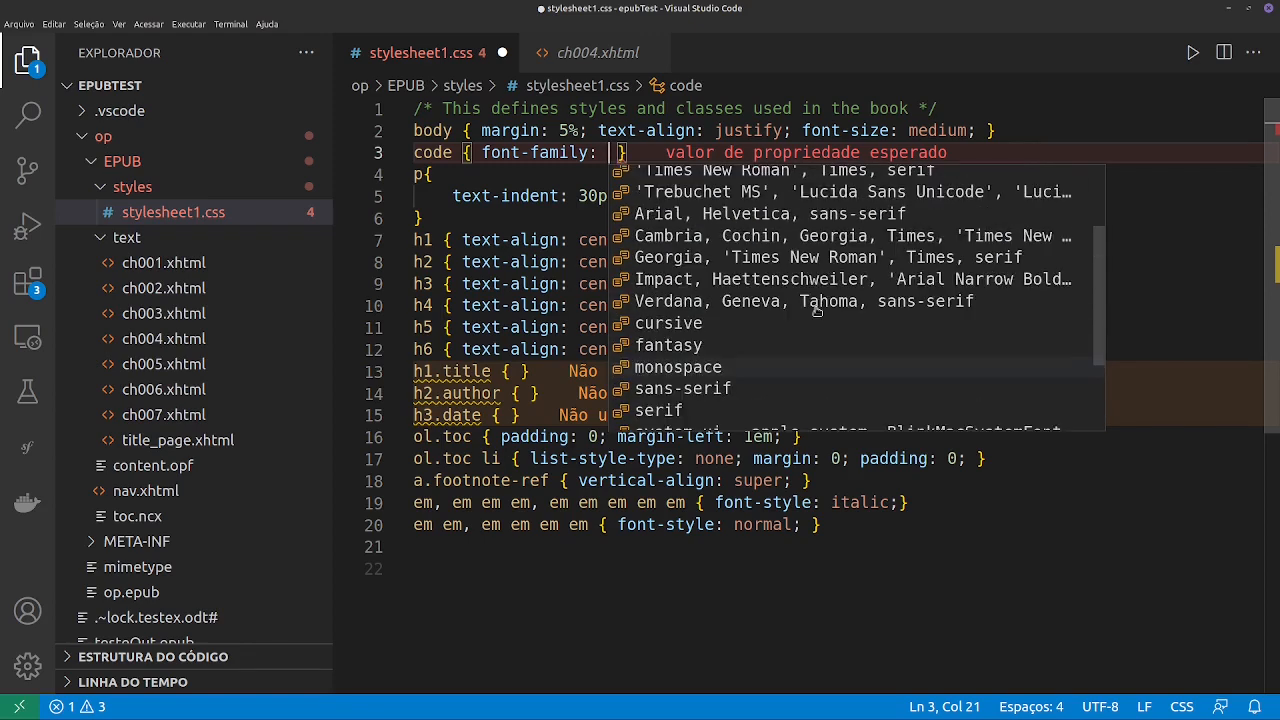
pyautogui.click(758, 300)
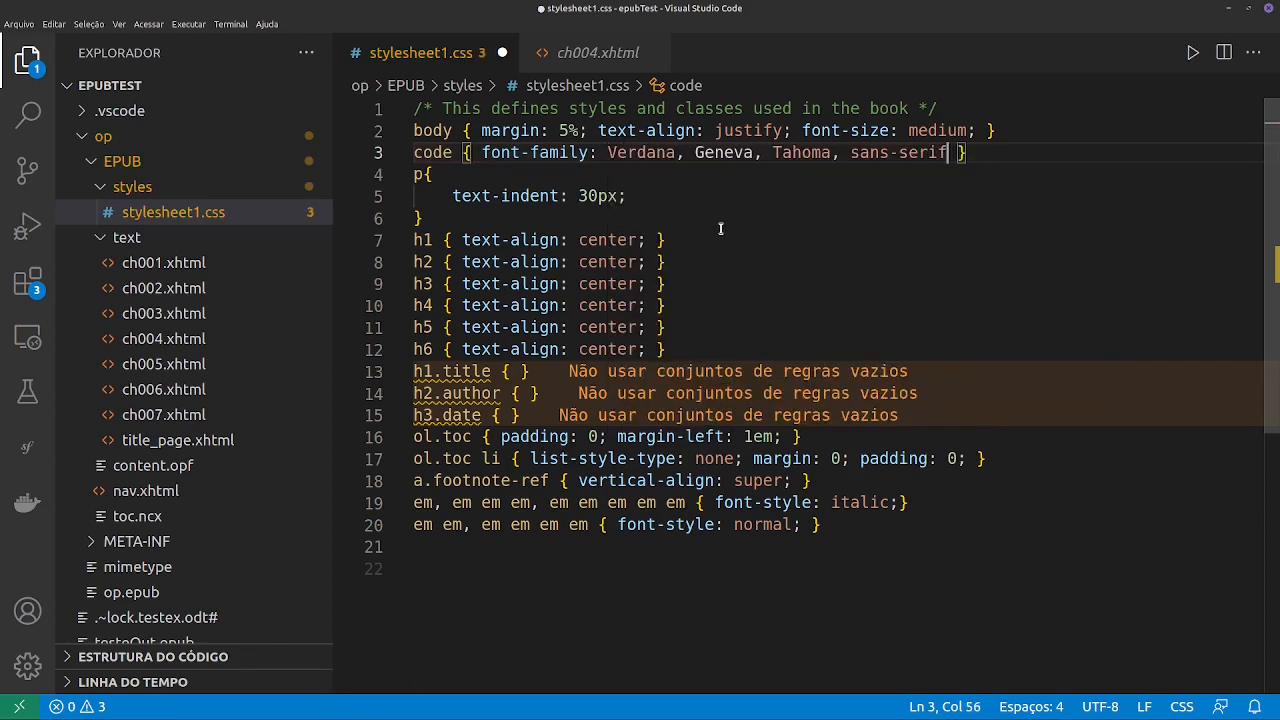
pyautogui.hotkey('ctrl', 's')
# - Reopen op.epub from the file manager in the e-book viewer, examine the Habitant ut inceptos paragraph's indent and text, and close the viewer
pyautogui.moveTo(657, 160)
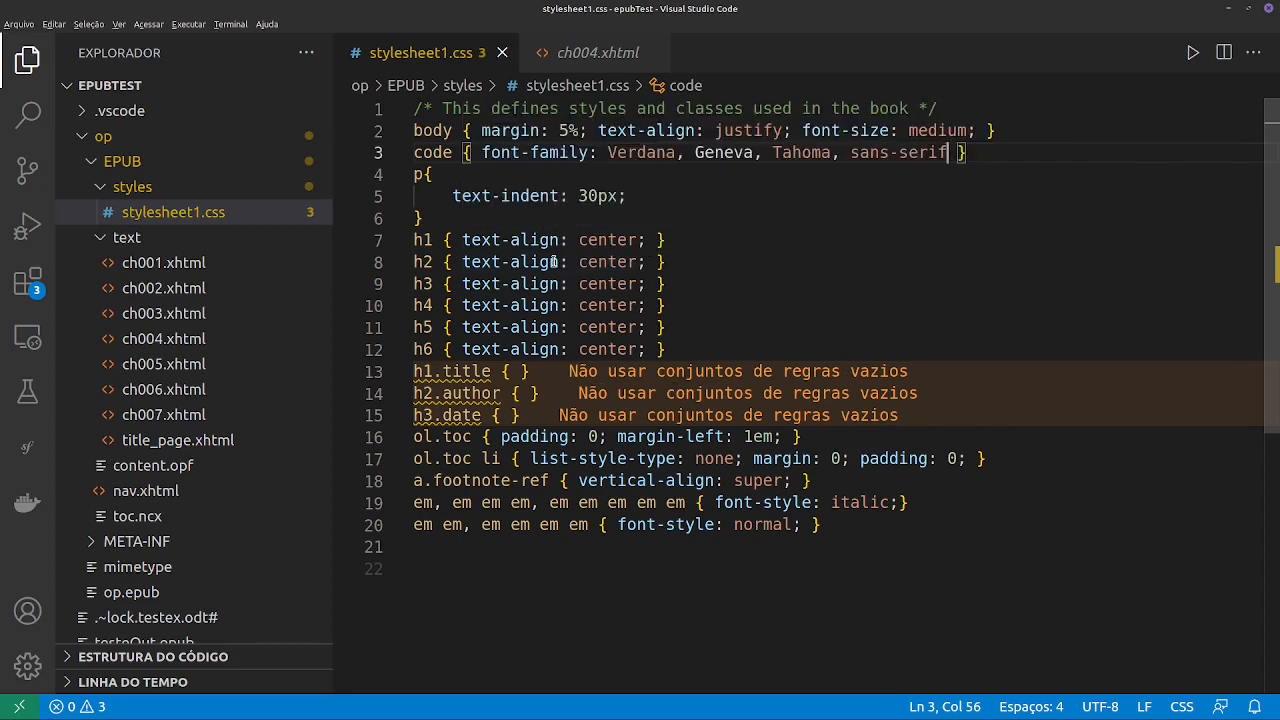
pyautogui.hotkey('alt', 'Tab')
pyautogui.rightClick(450, 104)
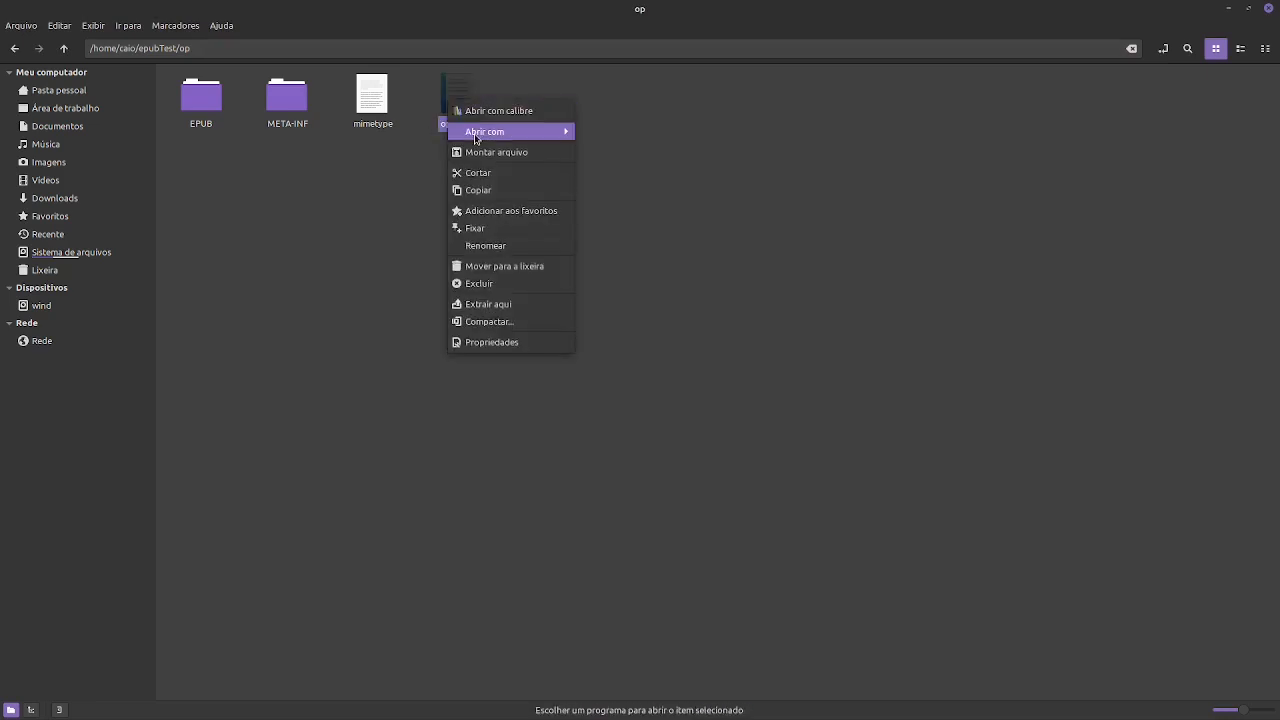
pyautogui.moveTo(476, 133)
pyautogui.click(610, 149)
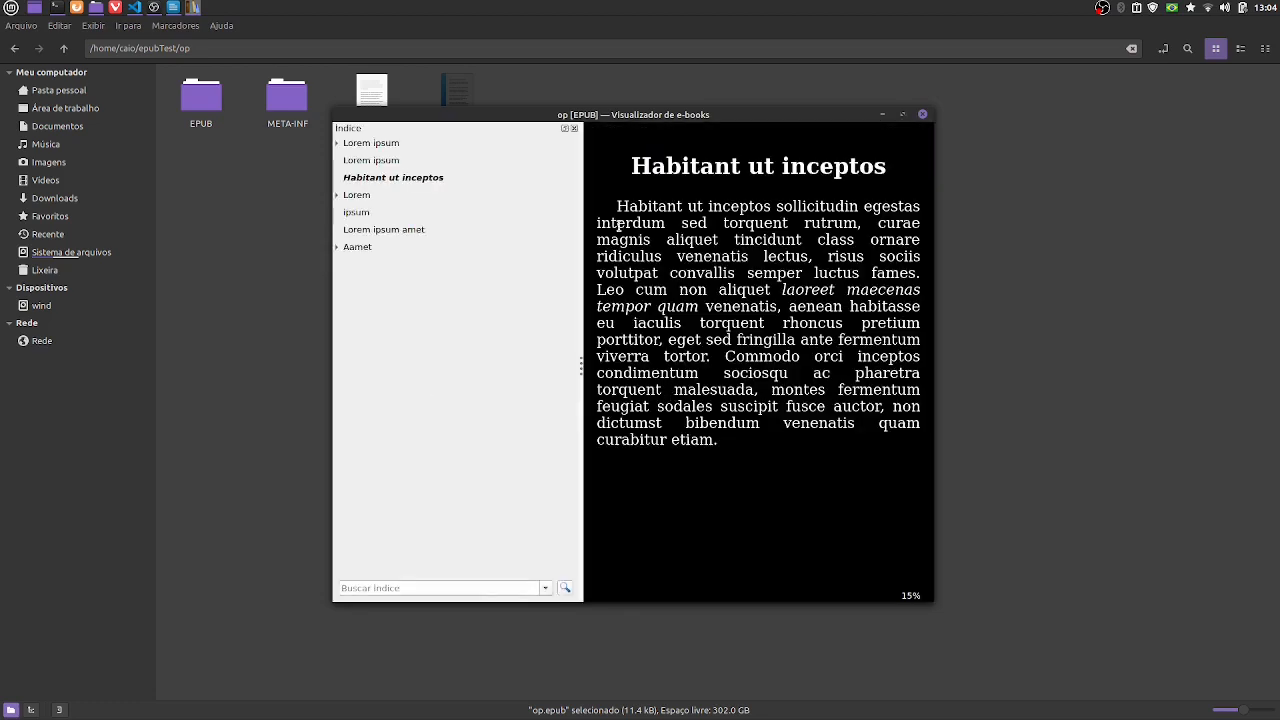
pyautogui.moveTo(627, 212); pyautogui.dragTo(605, 212)
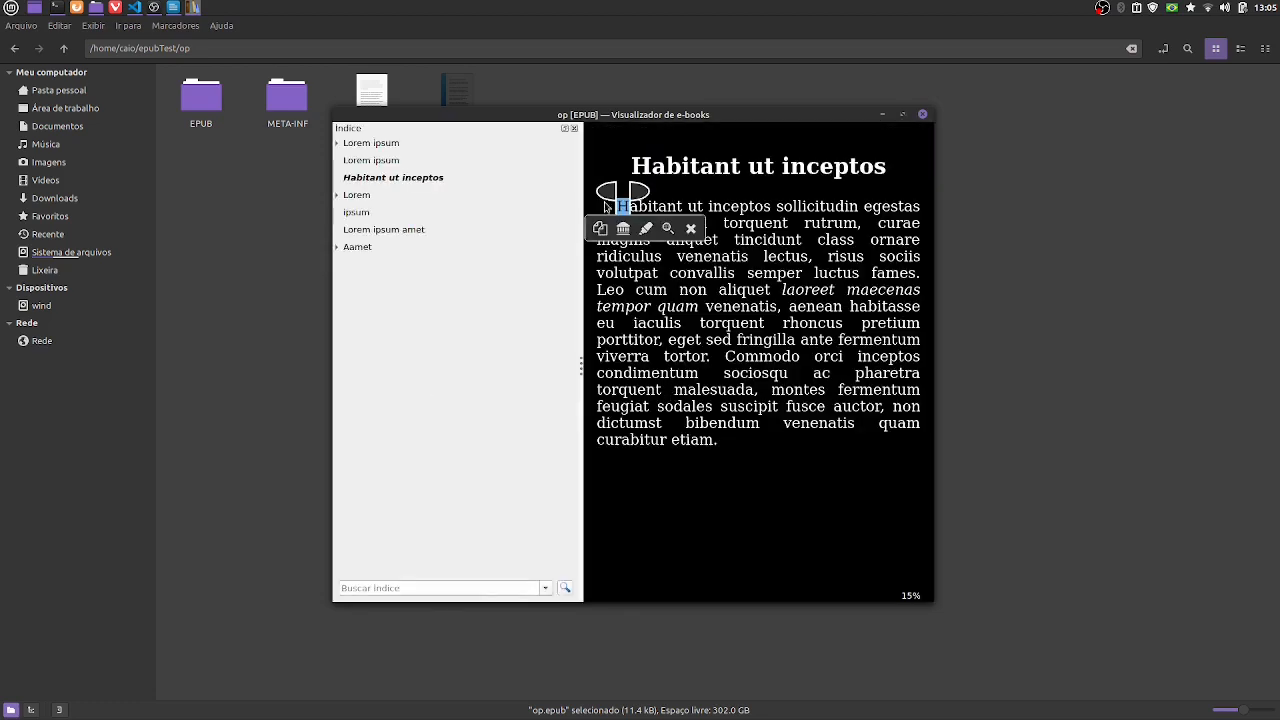
pyautogui.click(614, 212)
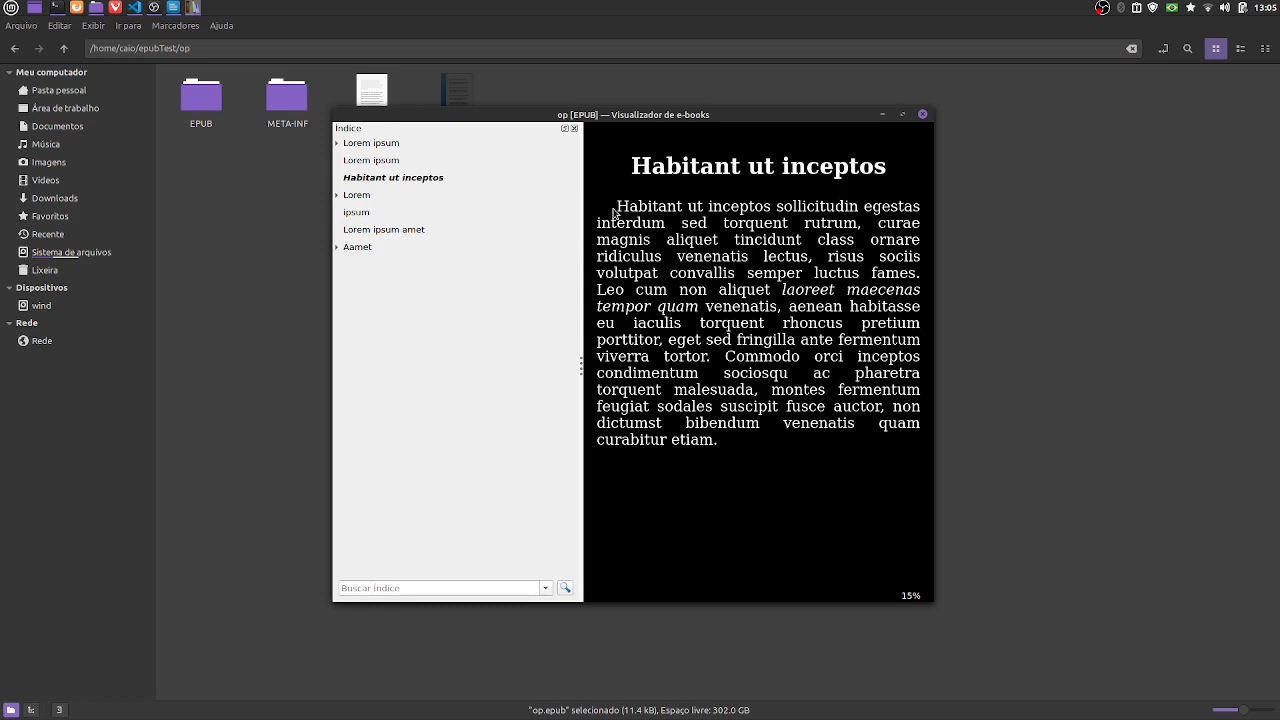
pyautogui.click(924, 115)
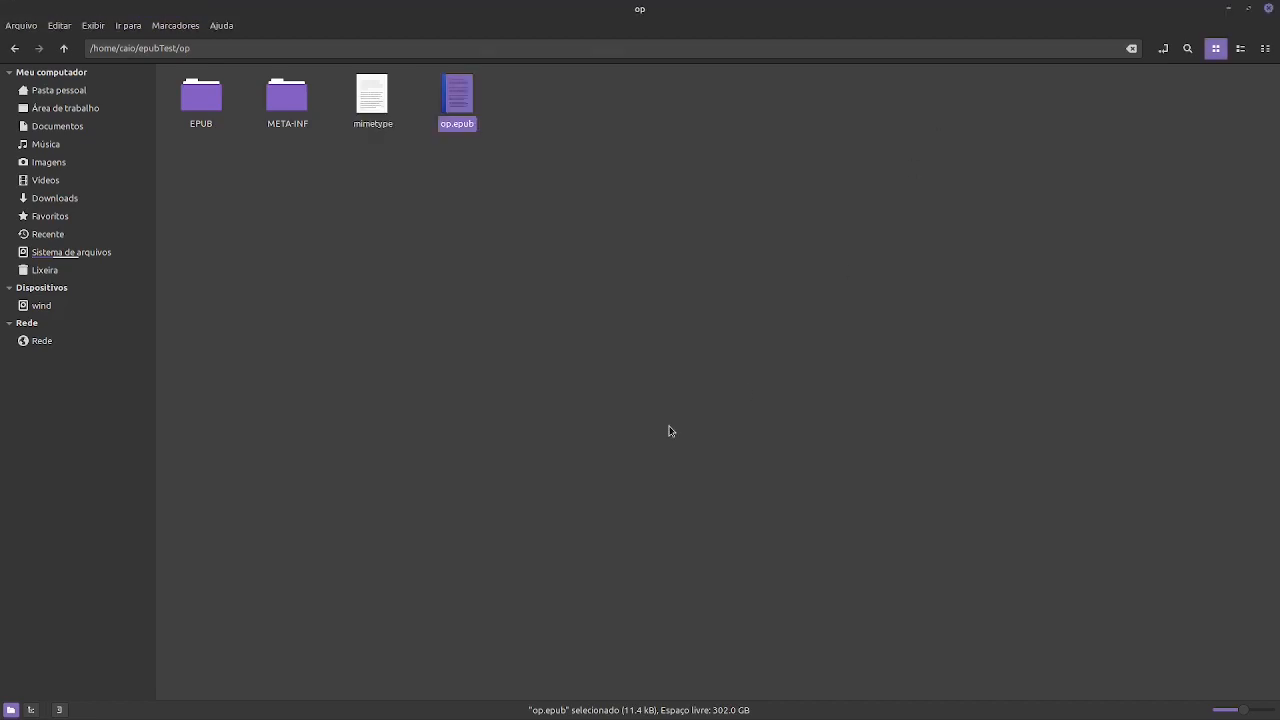
# - Return to stylesheet1.css in Visual Studio Code and add a font-family of cursive to the h3 rule
pyautogui.hotkey('alt', 'Tab')
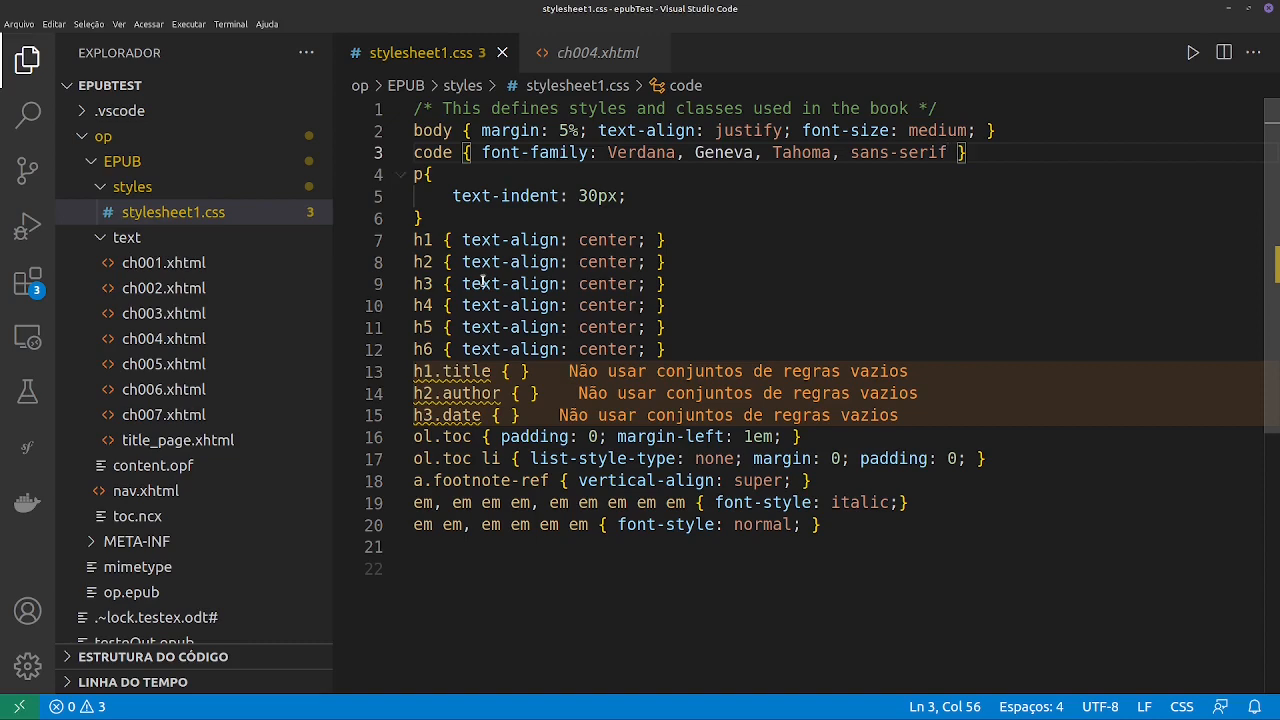
pyautogui.click(659, 284)
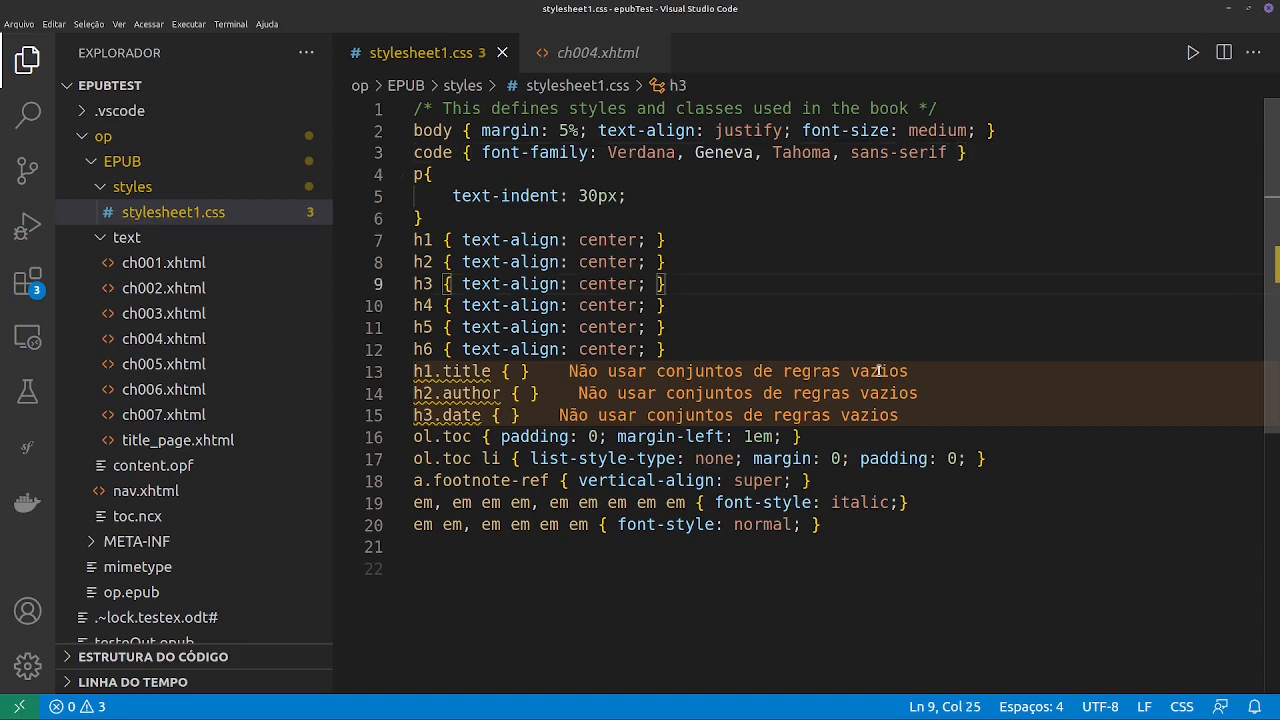
pyautogui.write('font')
pyautogui.press('Down')
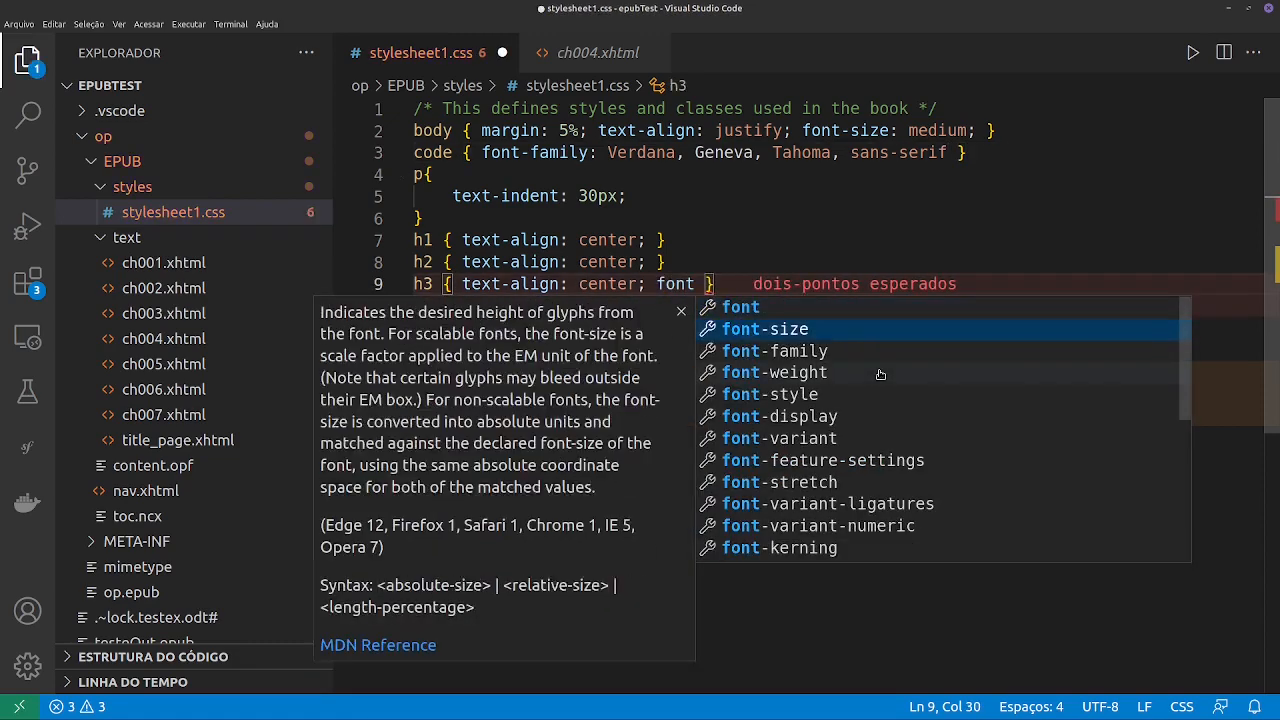
pyautogui.press('Down')
pyautogui.press('Return')
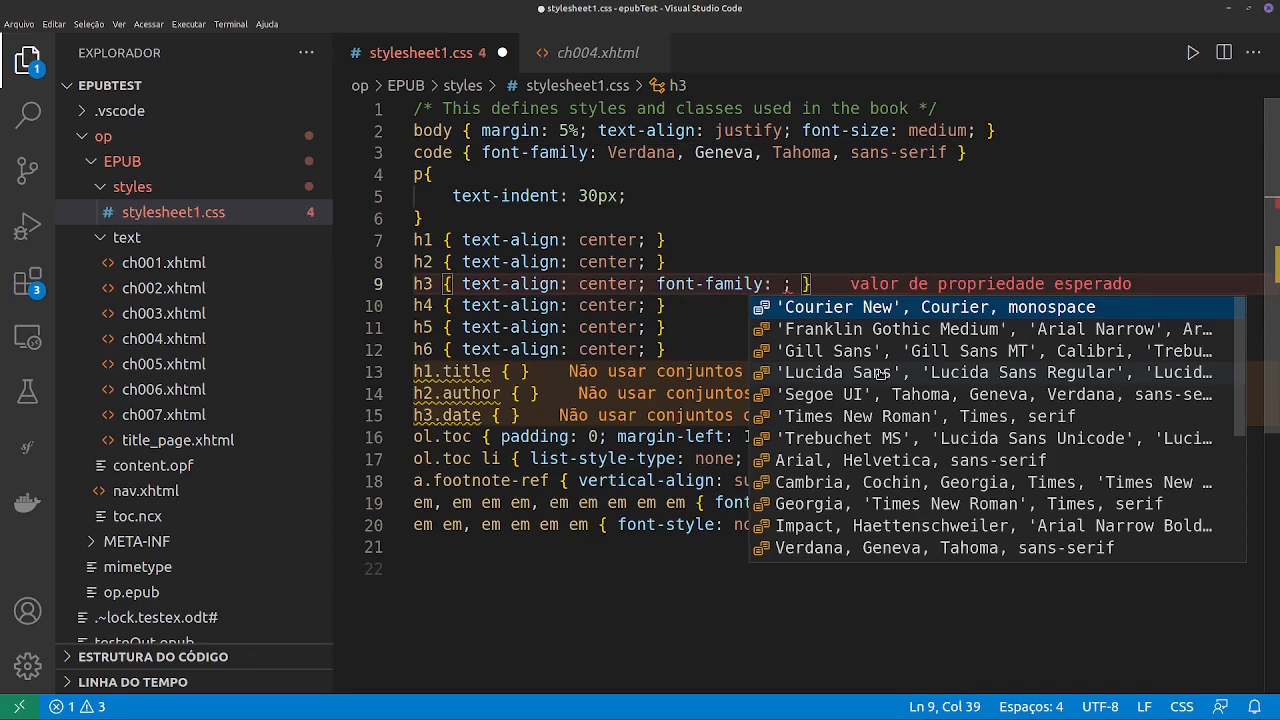
pyautogui.scroll(-4, 933, 445)
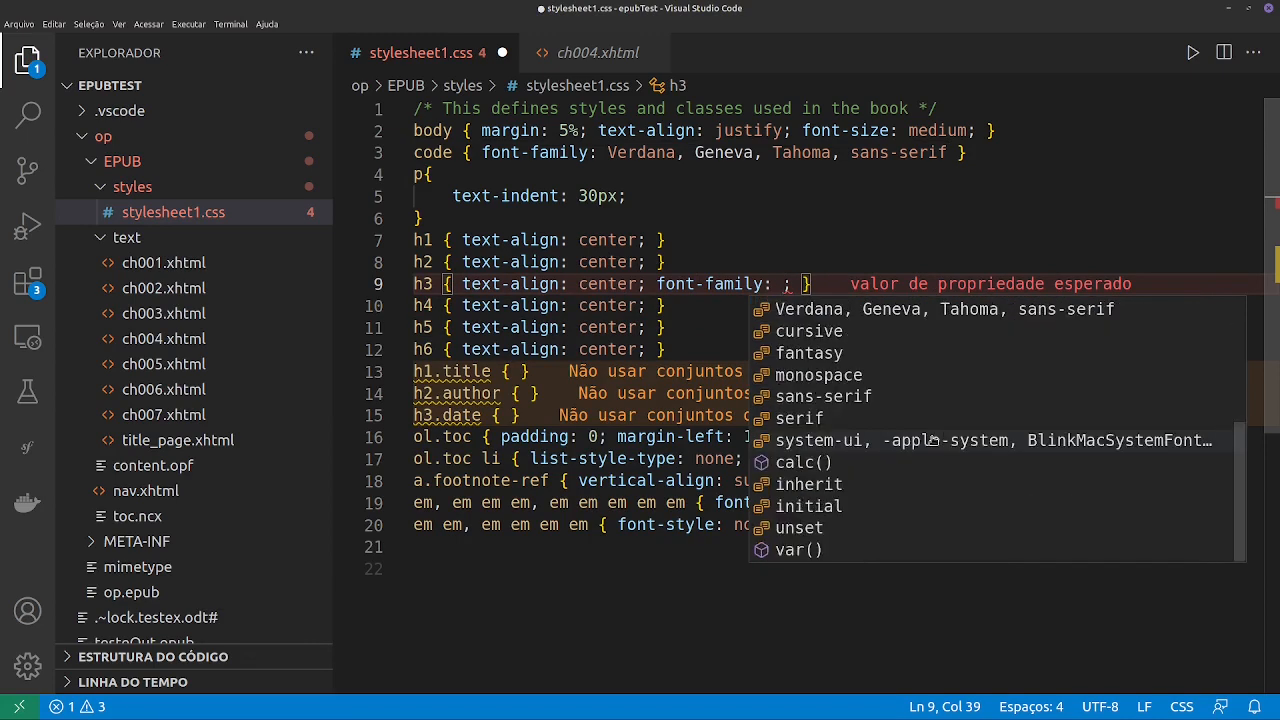
pyautogui.scroll(4, 907, 520)
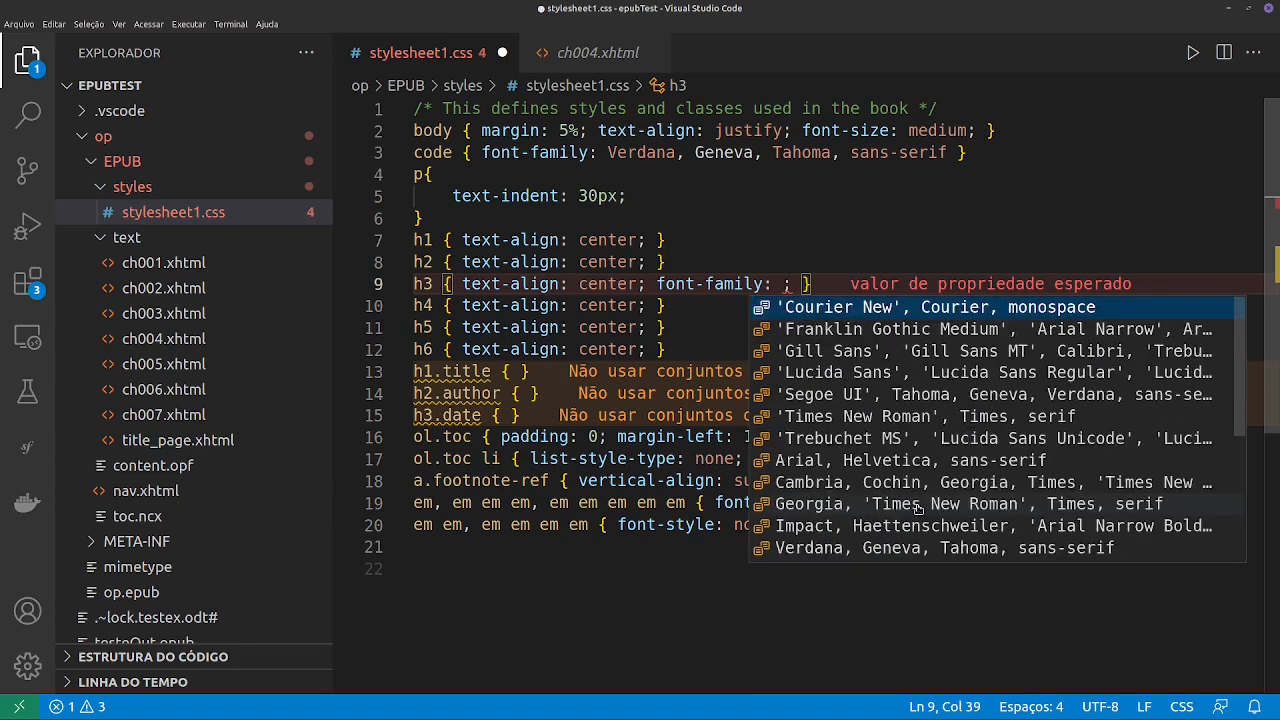
pyautogui.scroll(-3, 928, 458)
pyautogui.scroll(1, 928, 458)
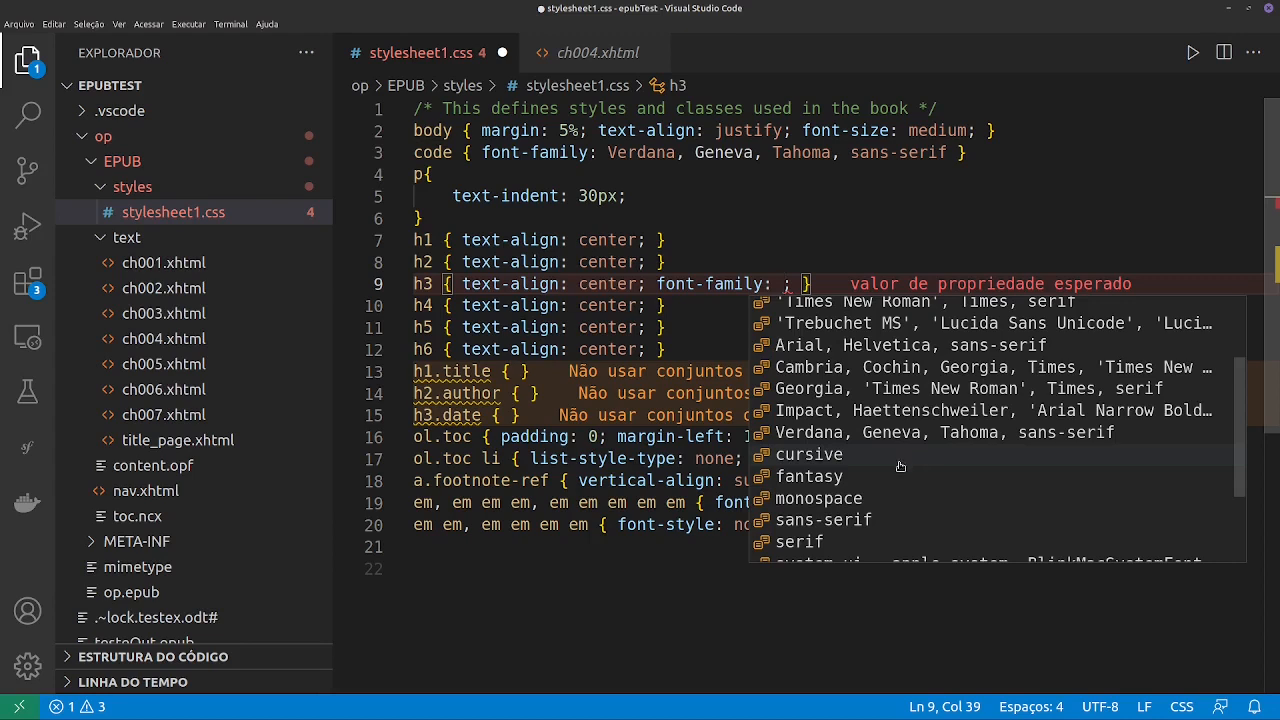
pyautogui.click(837, 458)
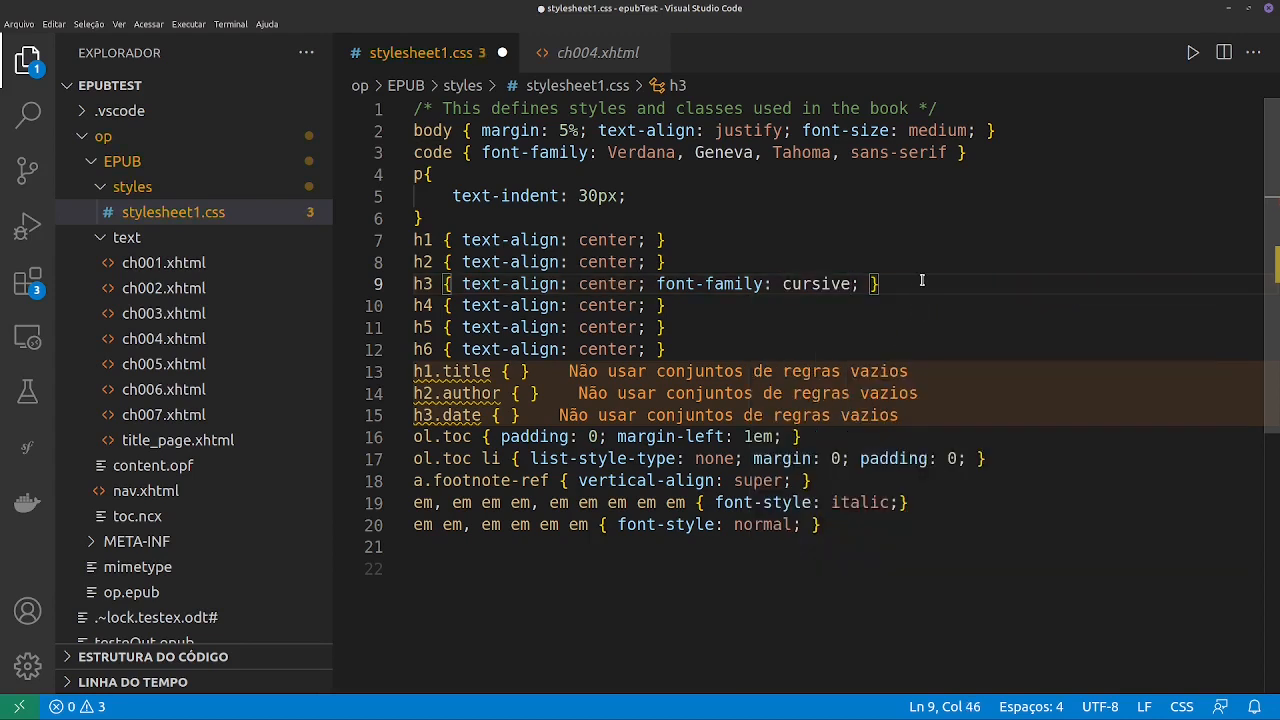
# - Enclose the h3 rule's cursive value in single quotes and save the stylesheet
pyautogui.doubleClick(818, 283)
pyautogui.write("'")
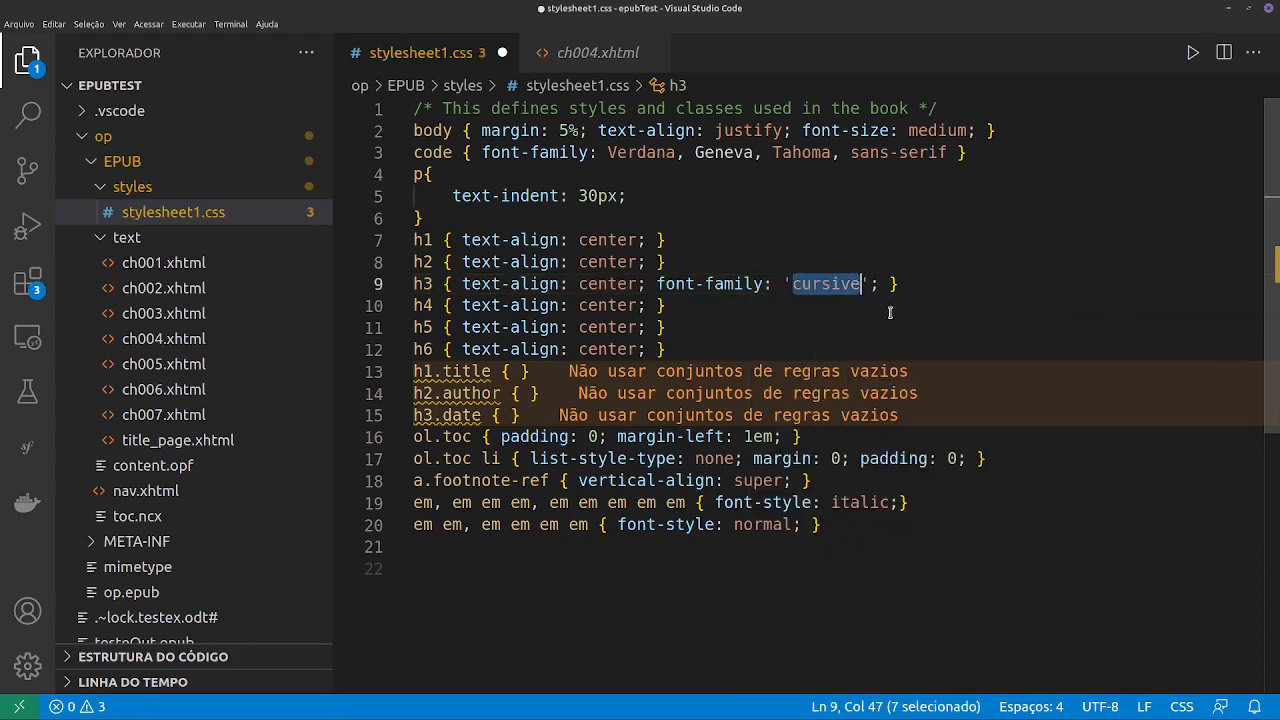
pyautogui.hotkey('ctrl', 's')
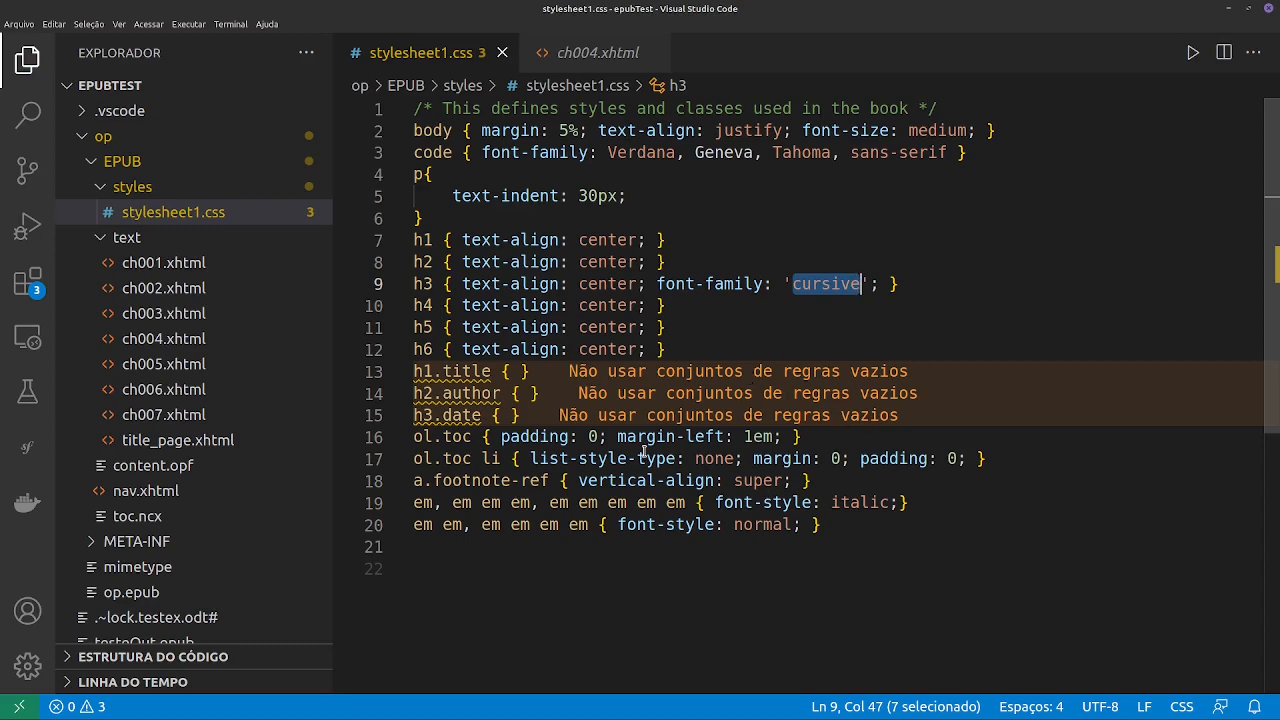
# - In the file manager, compress the EPUB and META-INF folders and the mimetype file into a zip archive named op2
pyautogui.hotkey('alt', 'Tab')
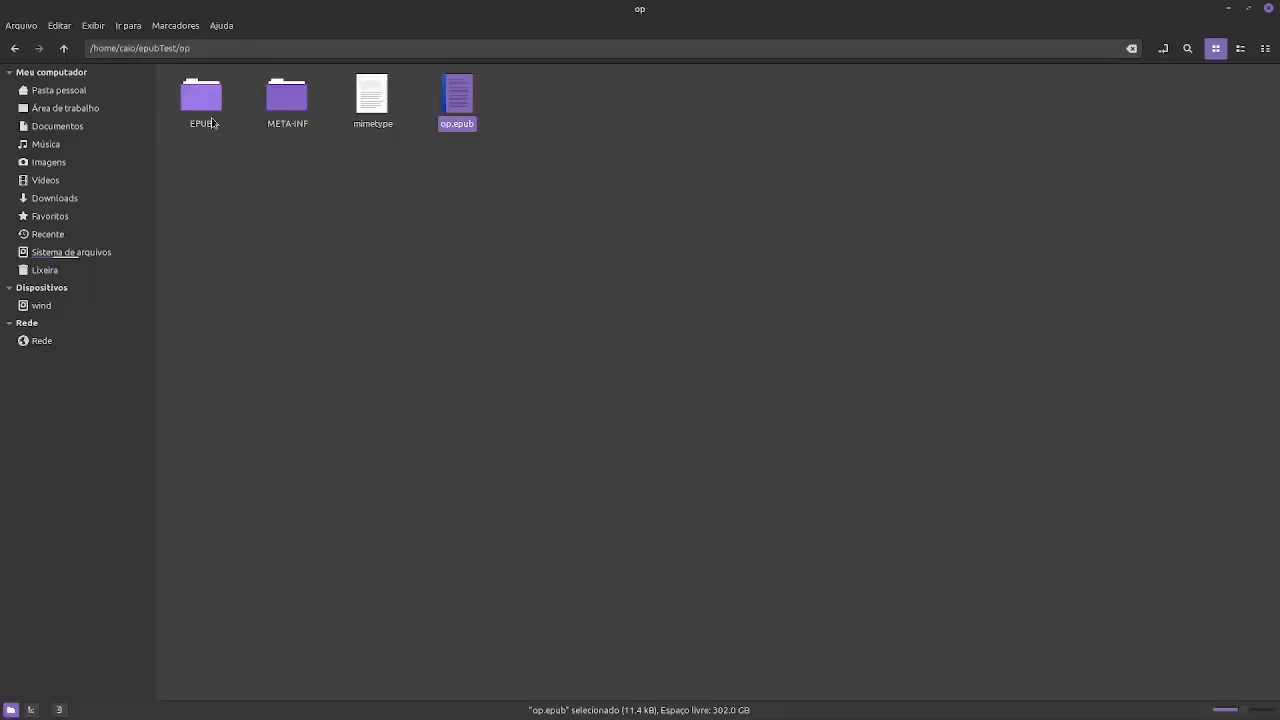
pyautogui.click(203, 100)
pyautogui.keyDown('shift'); pyautogui.click(371, 95); pyautogui.keyUp('shift')
pyautogui.rightClick(291, 103)
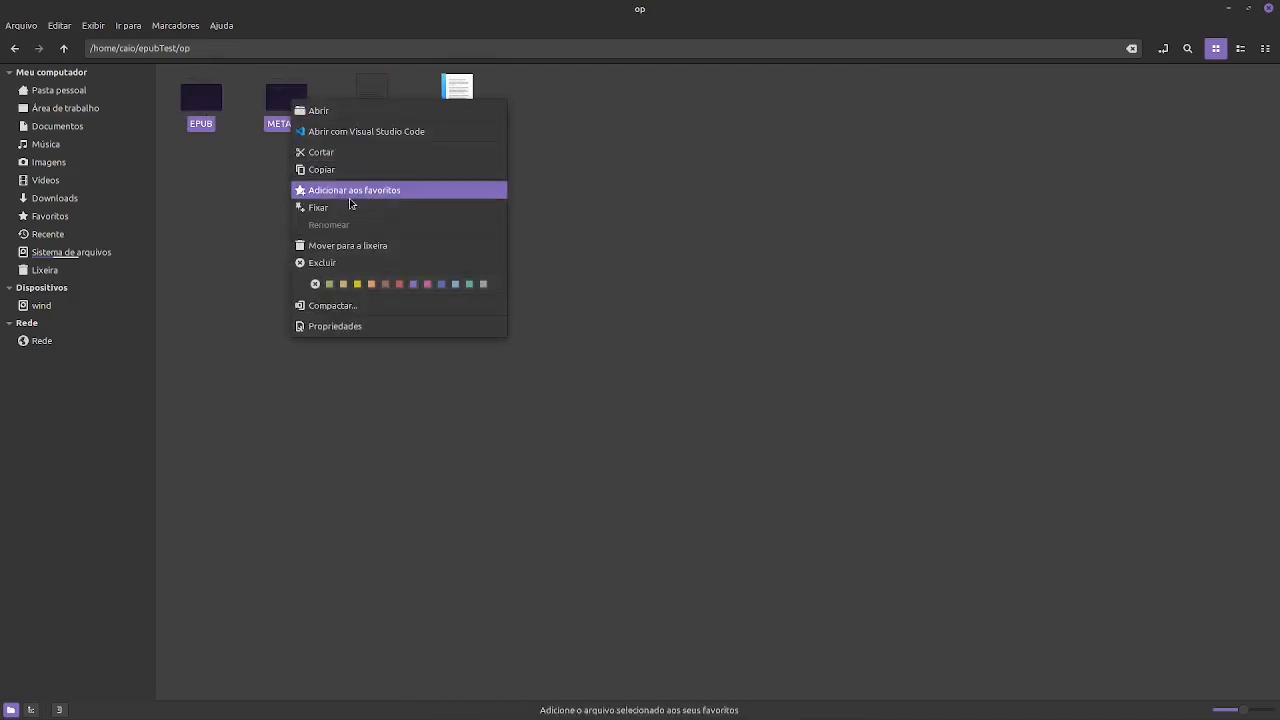
pyautogui.click(352, 301)
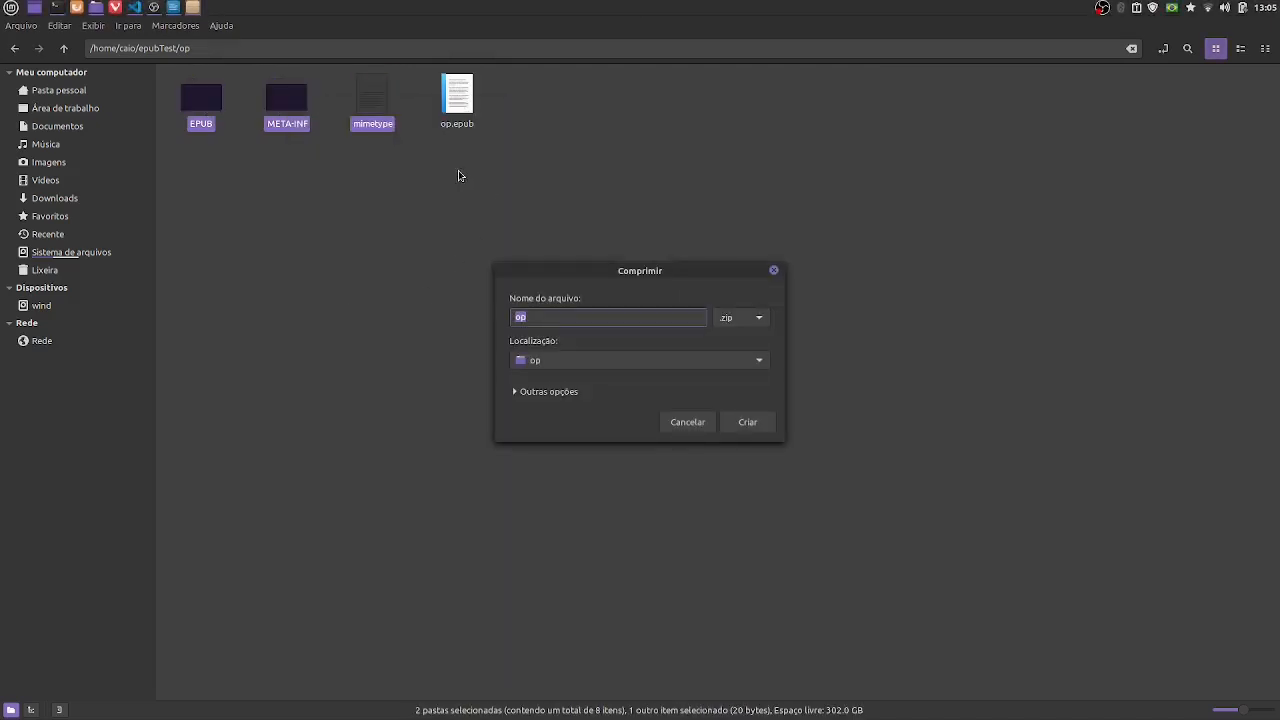
pyautogui.click(543, 317)
pyautogui.write('2')
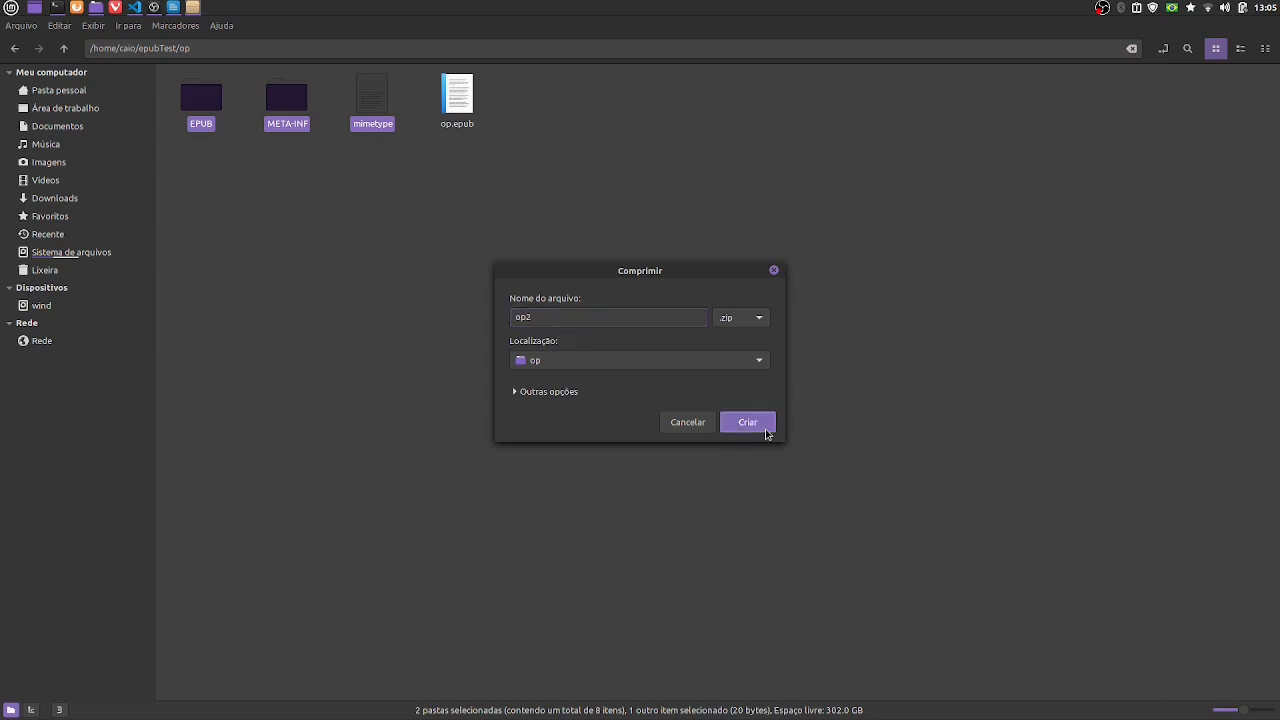
pyautogui.click(749, 422)
# - Rename the op2.zip archive as op2.epub
pyautogui.click(558, 126)
pyautogui.press('F2')
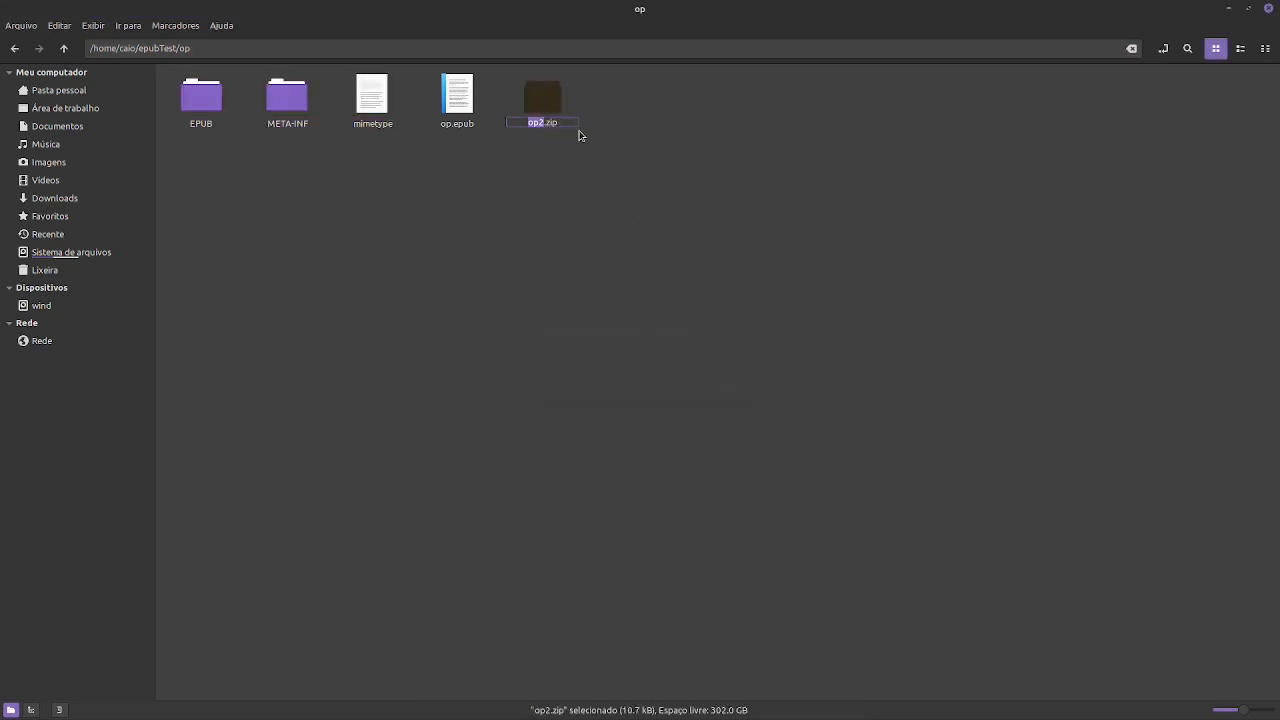
pyautogui.click(574, 119)
pyautogui.press('BackSpace')
pyautogui.press('BackSpace')
pyautogui.press('BackSpace')
pyautogui.write('epub')
pyautogui.press('Return')
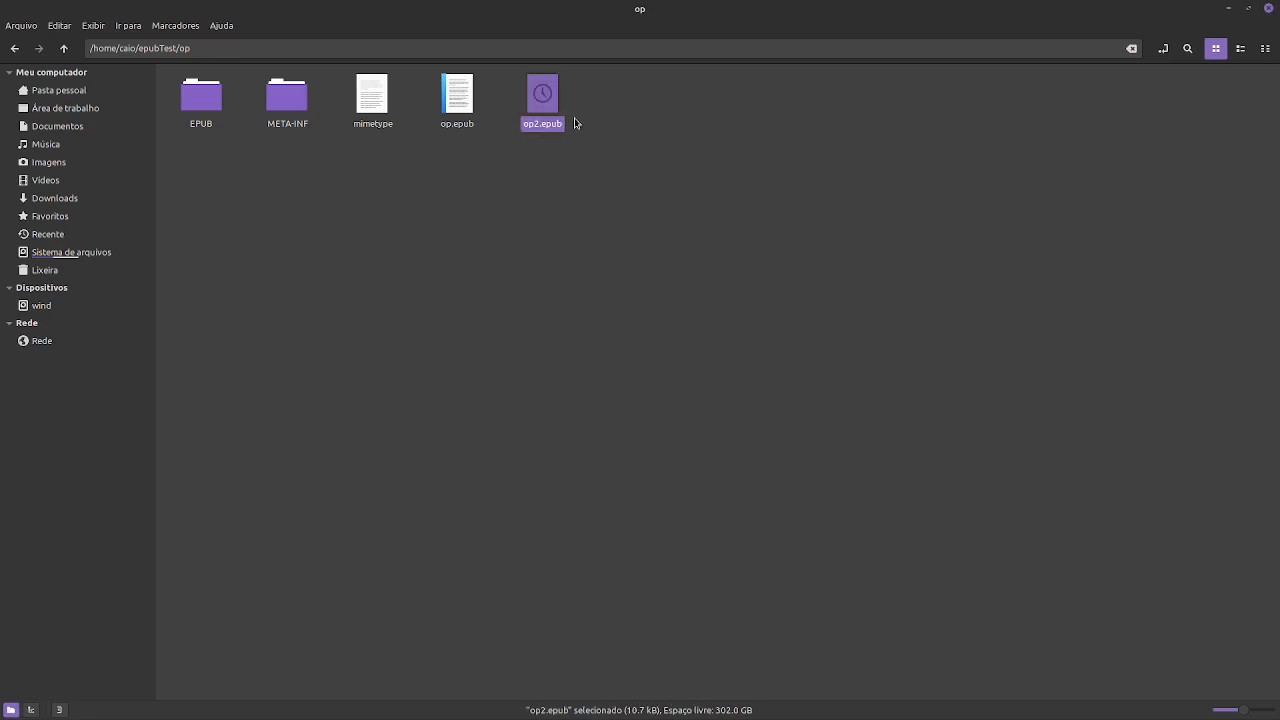
# - Open op2.epub in the e-book viewer and check the Lorem 3 heading's font
pyautogui.rightClick(545, 99)
pyautogui.moveTo(565, 128)
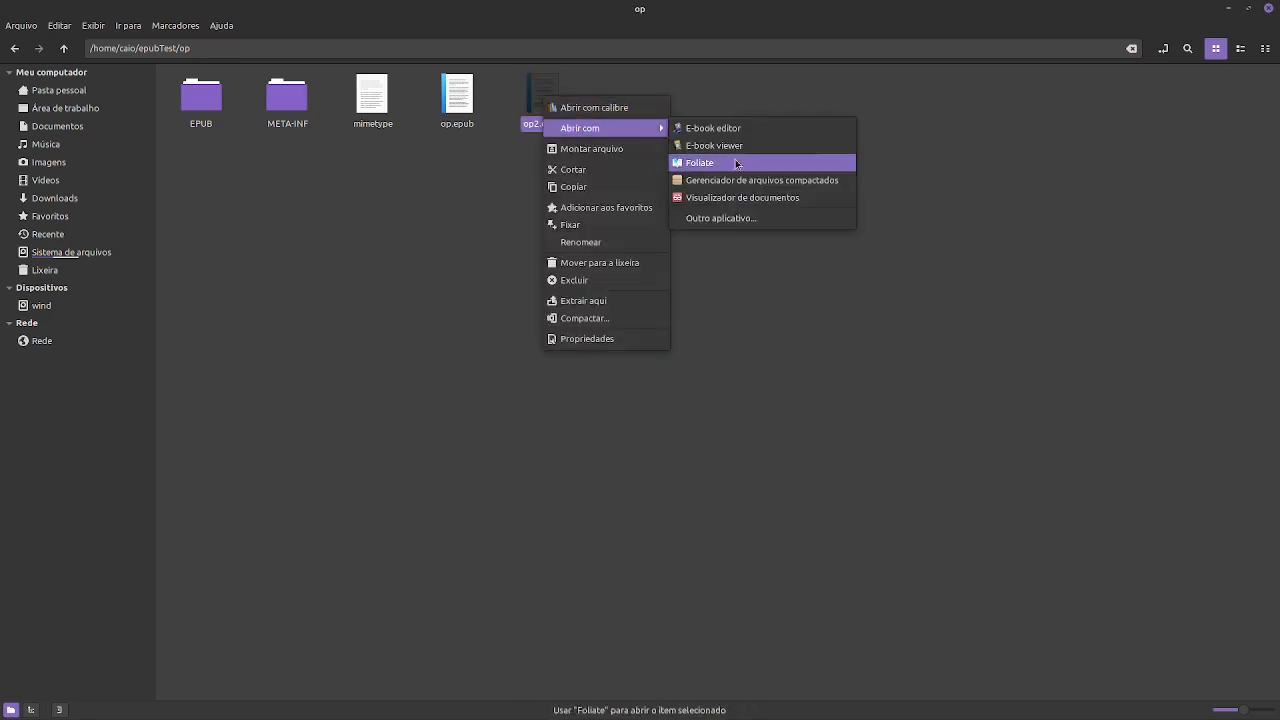
pyautogui.click(743, 152)
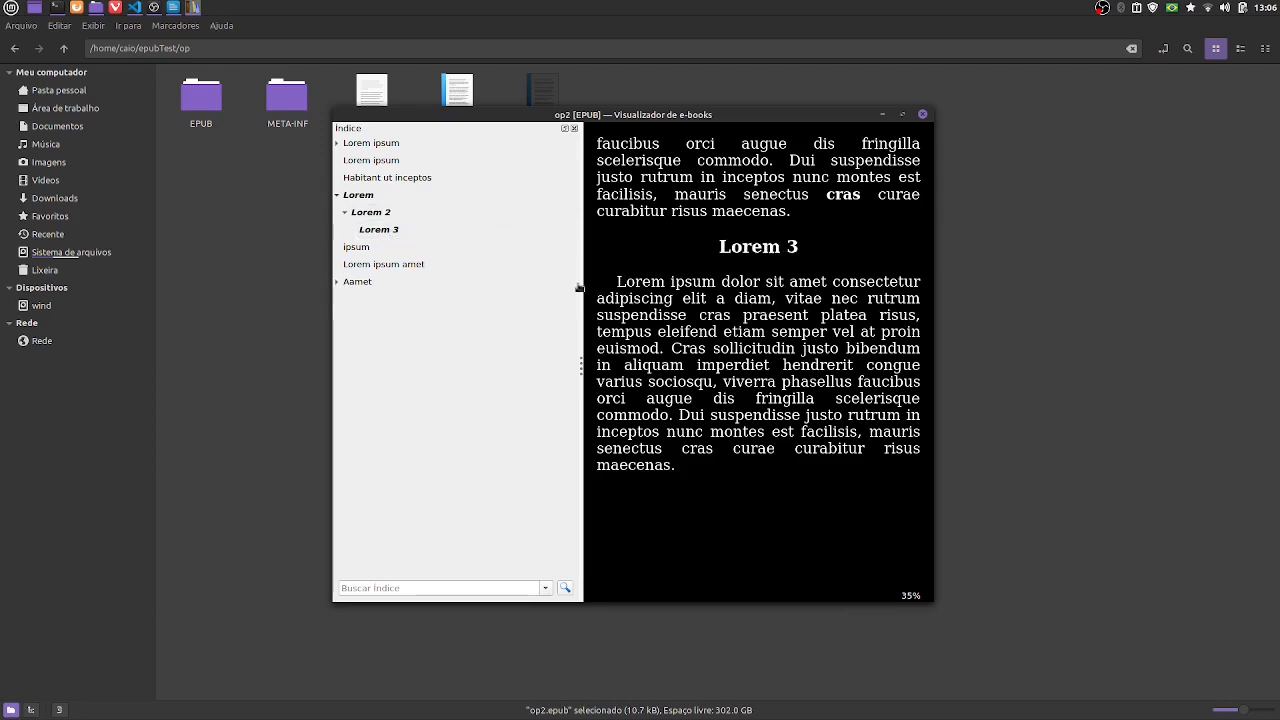
# - Go to the book's first heading, page through to compare the Habitant ut inceptos and Lorem chapters, and close the viewer
pyautogui.click(368, 143)
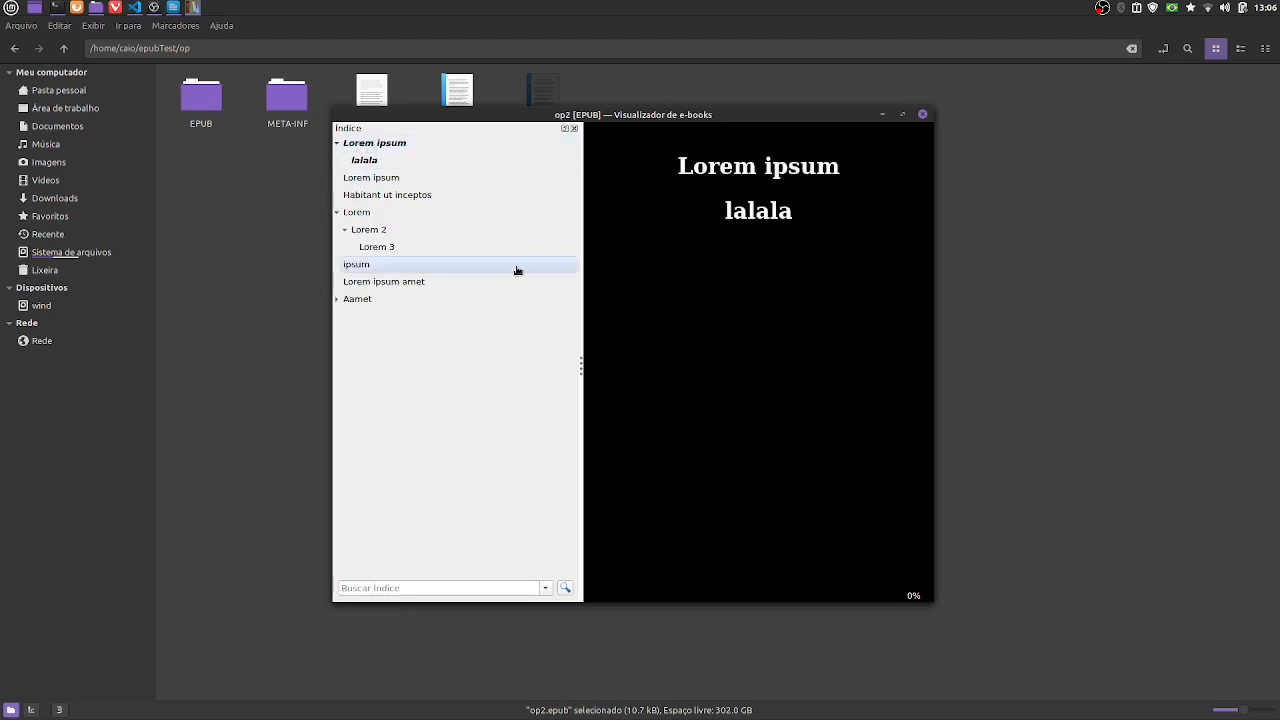
pyautogui.press('Right')
pyautogui.press('Right')
pyautogui.press('Right')
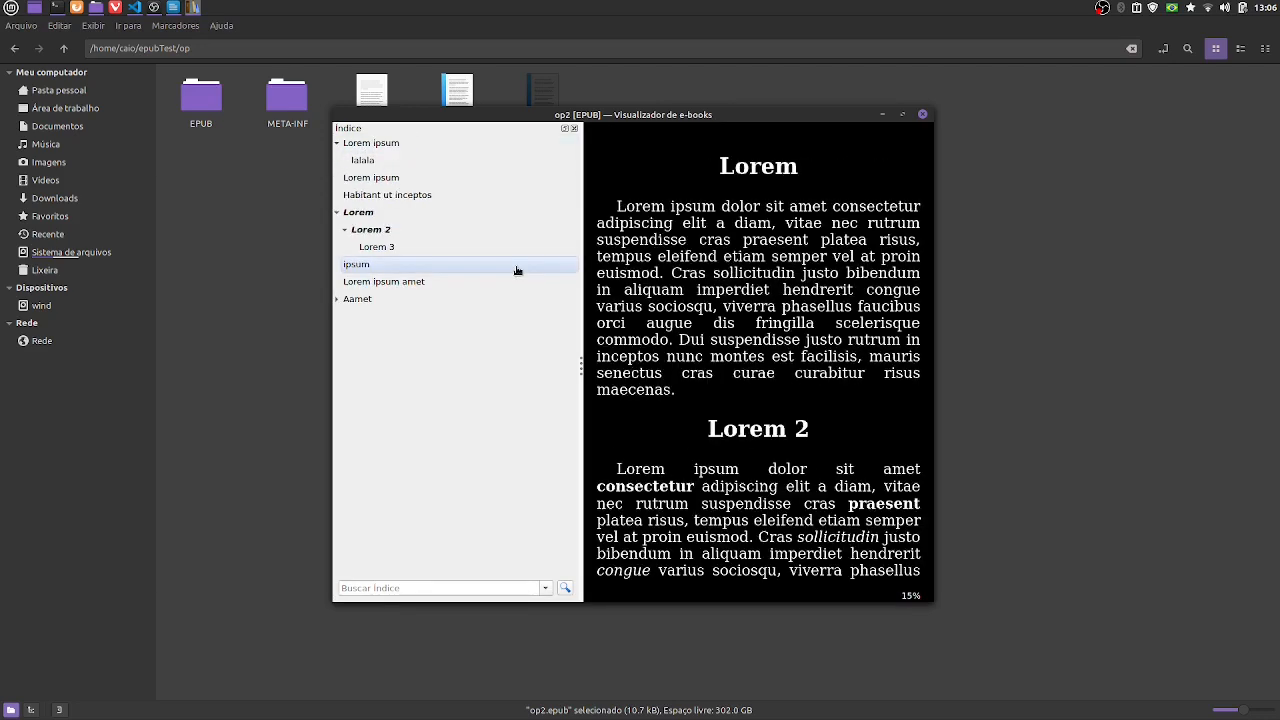
pyautogui.press('Left')
pyautogui.press('Right')
pyautogui.press('Left')
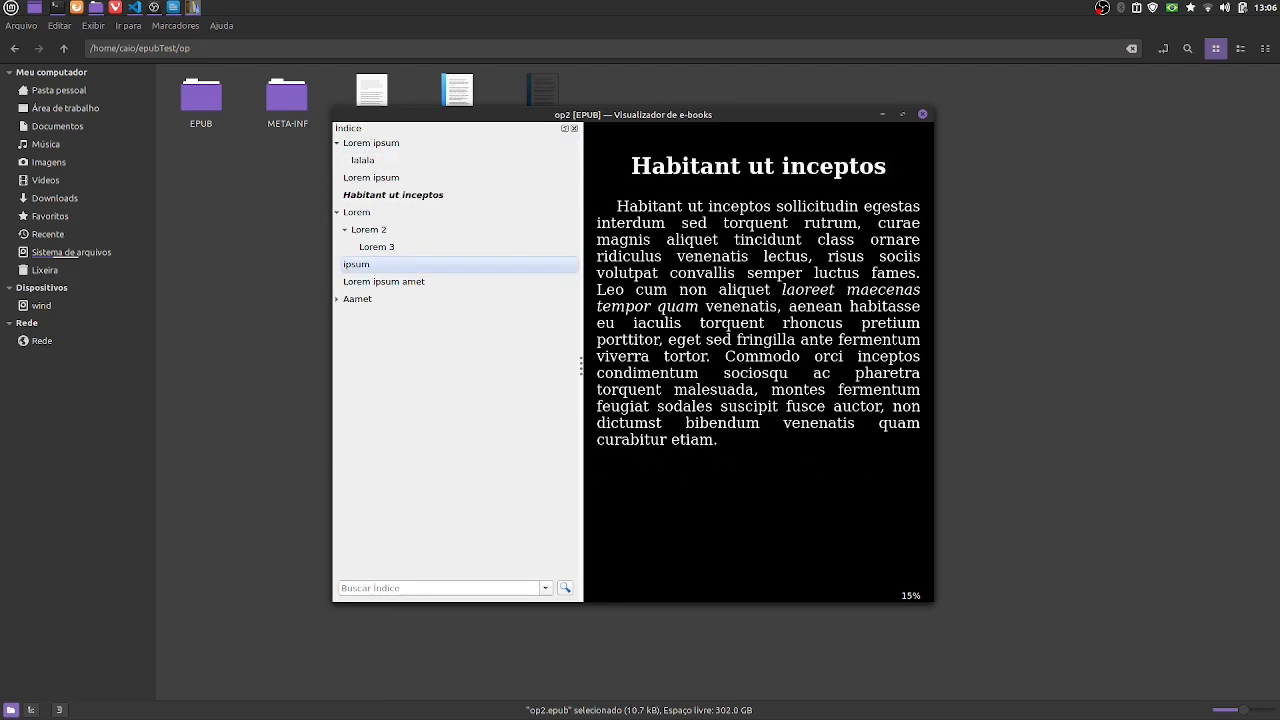
pyautogui.press('Right')
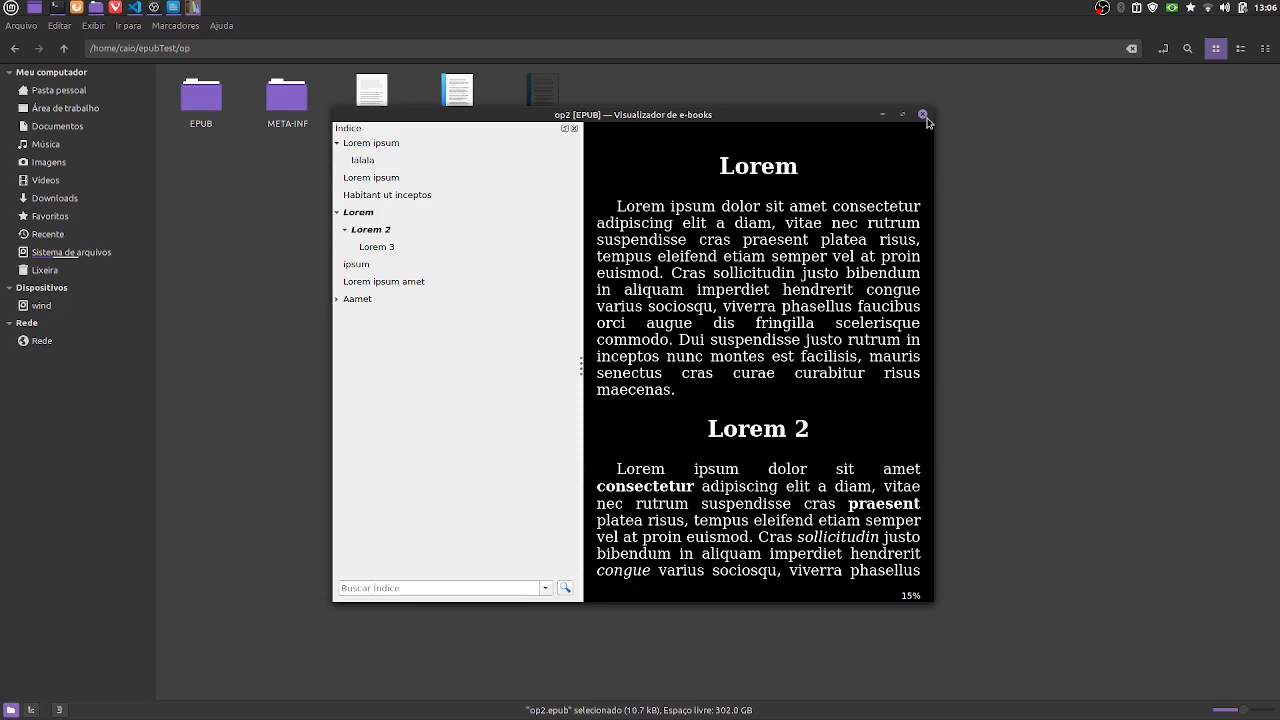
pyautogui.click(923, 116)
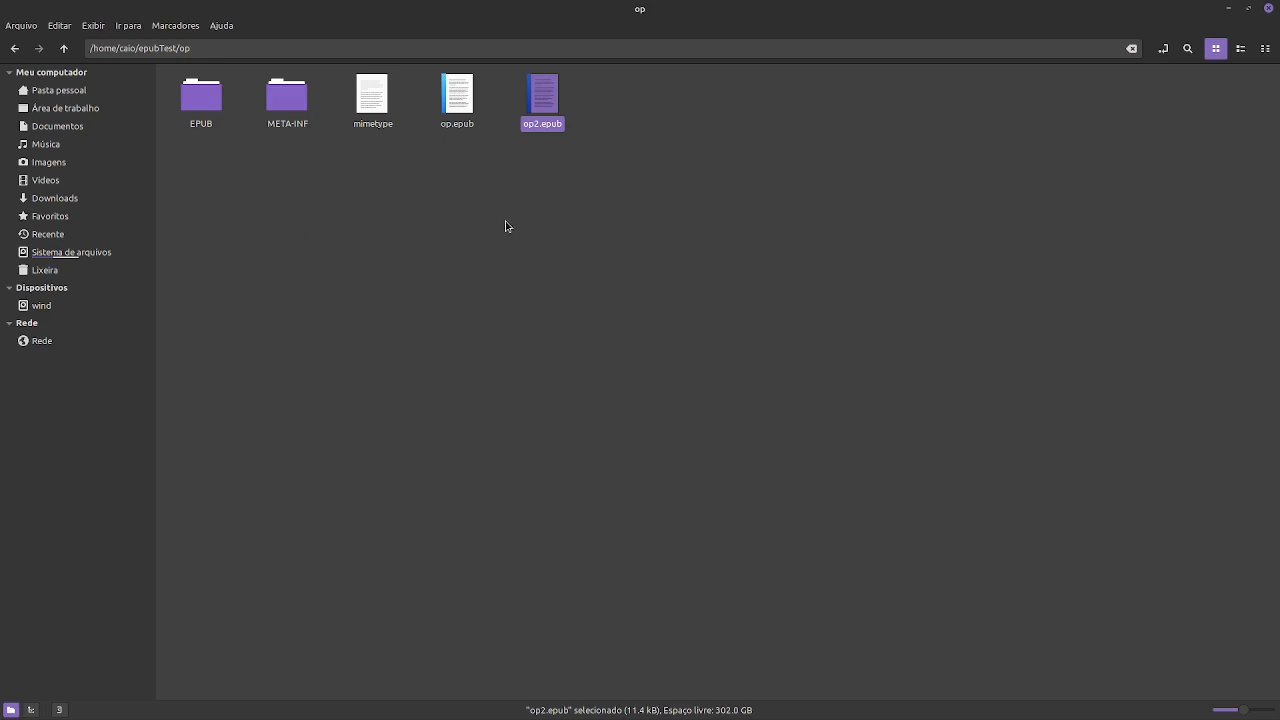
pyautogui.moveTo(445, 6)
pyautogui.hotkey('alt', 'Tab')
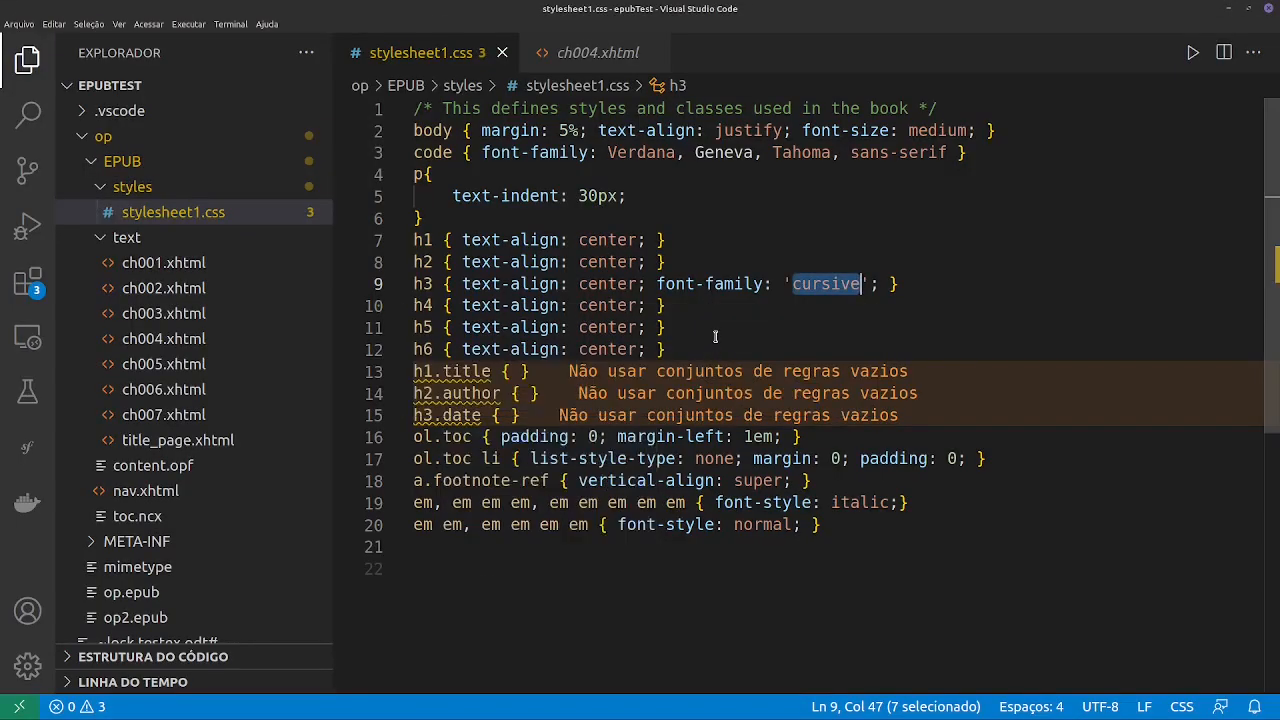
pyautogui.click(985, 157)
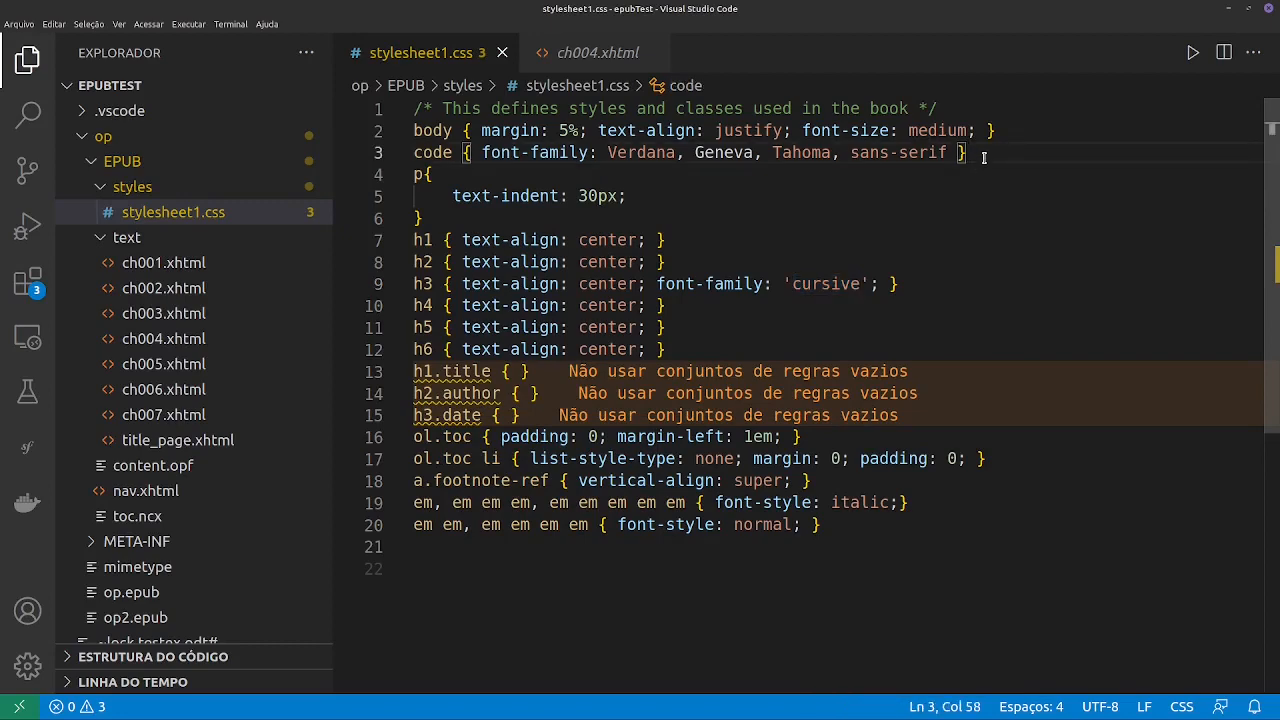
pyautogui.press('Return')
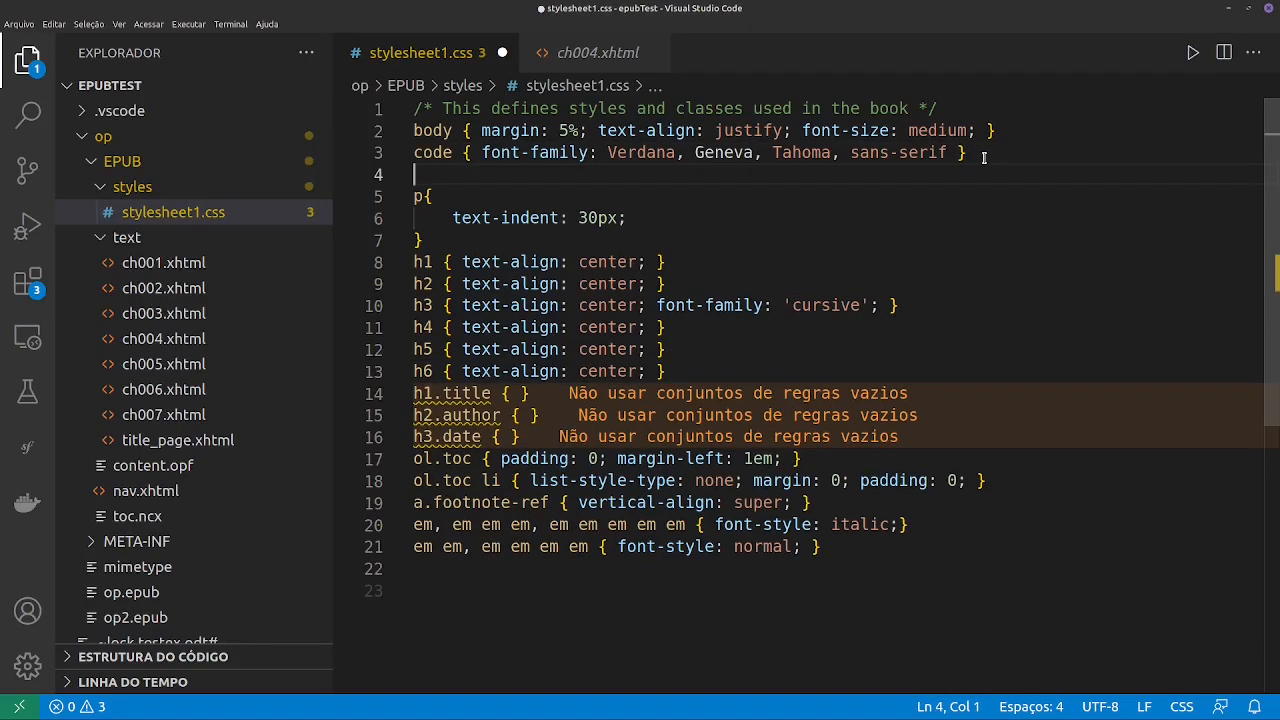
pyautogui.write('@fo')
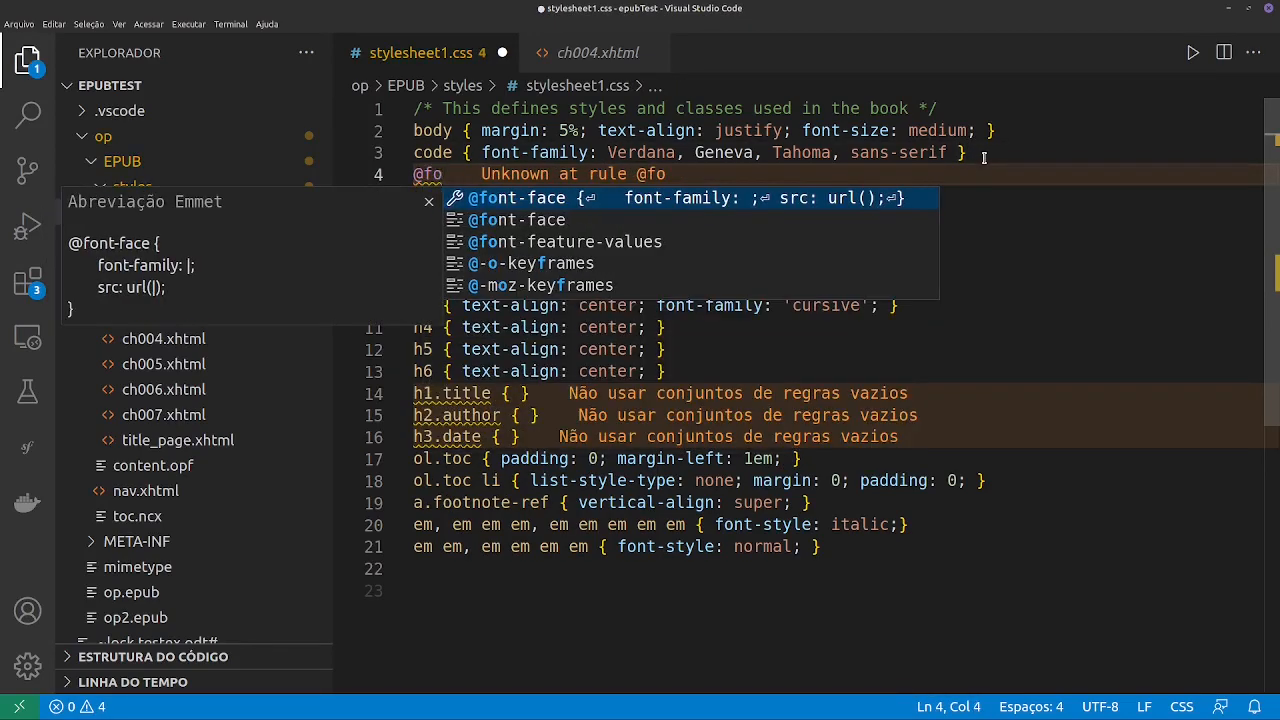
pyautogui.press('Return')
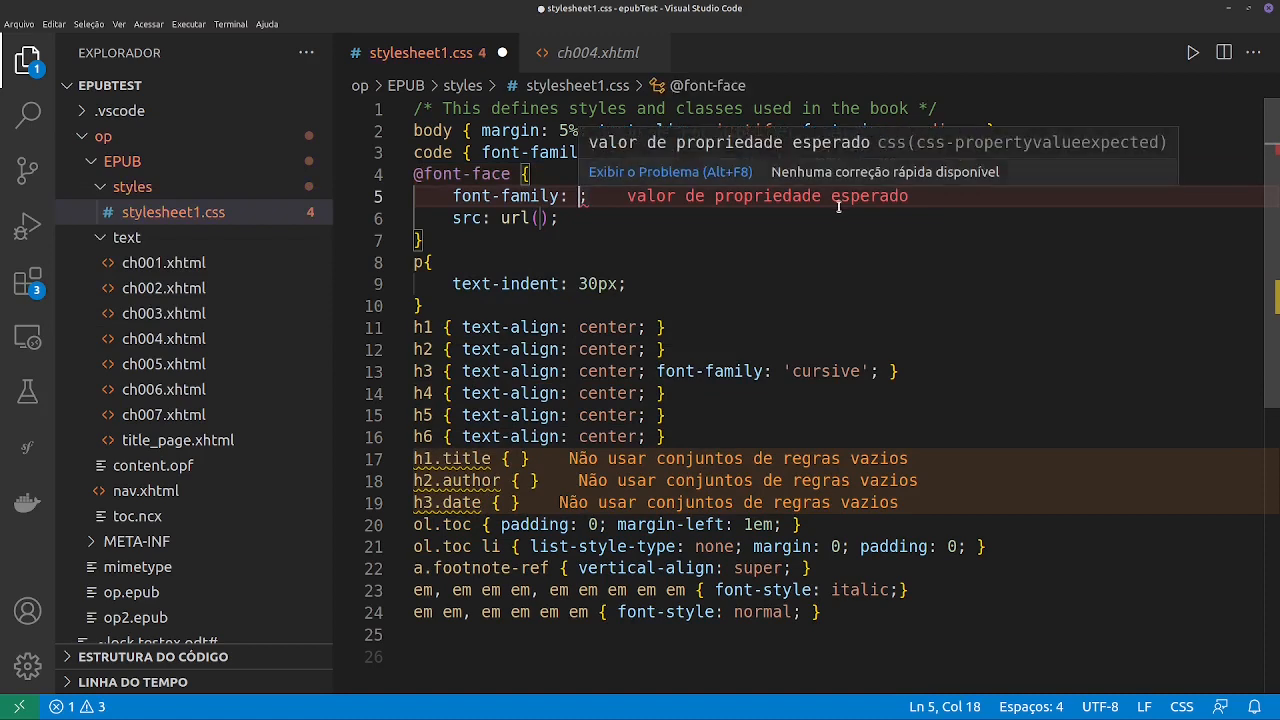
pyautogui.write('dshfkjshfkjhk')
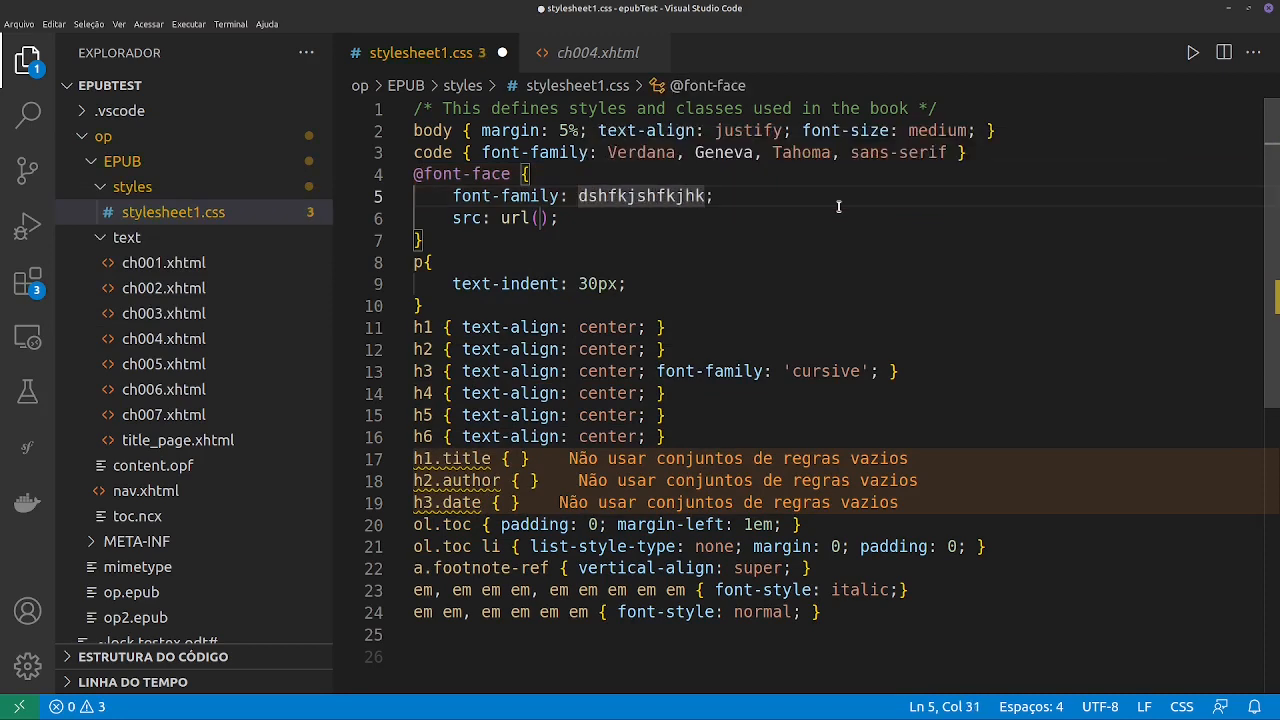
pyautogui.press('BackSpace')
pyautogui.press('BackSpace')
pyautogui.press('BackSpace')
pyautogui.press('BackSpace')
pyautogui.press('BackSpace')
pyautogui.press('BackSpace')
pyautogui.press('BackSpace')
pyautogui.press('BackSpace')
pyautogui.press('BackSpace')
pyautogui.press('BackSpace')
pyautogui.press('BackSpace')
pyautogui.press('BackSpace')
pyautogui.press('BackSpace')
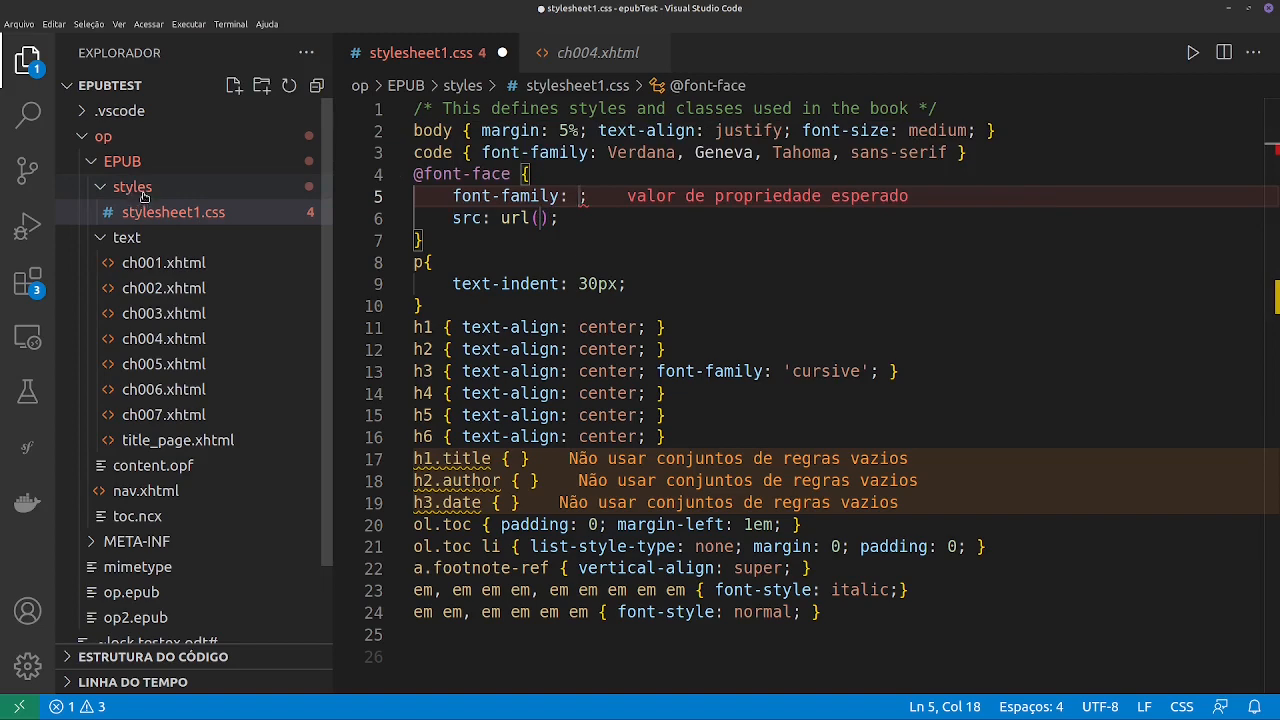
pyautogui.click(539, 218)
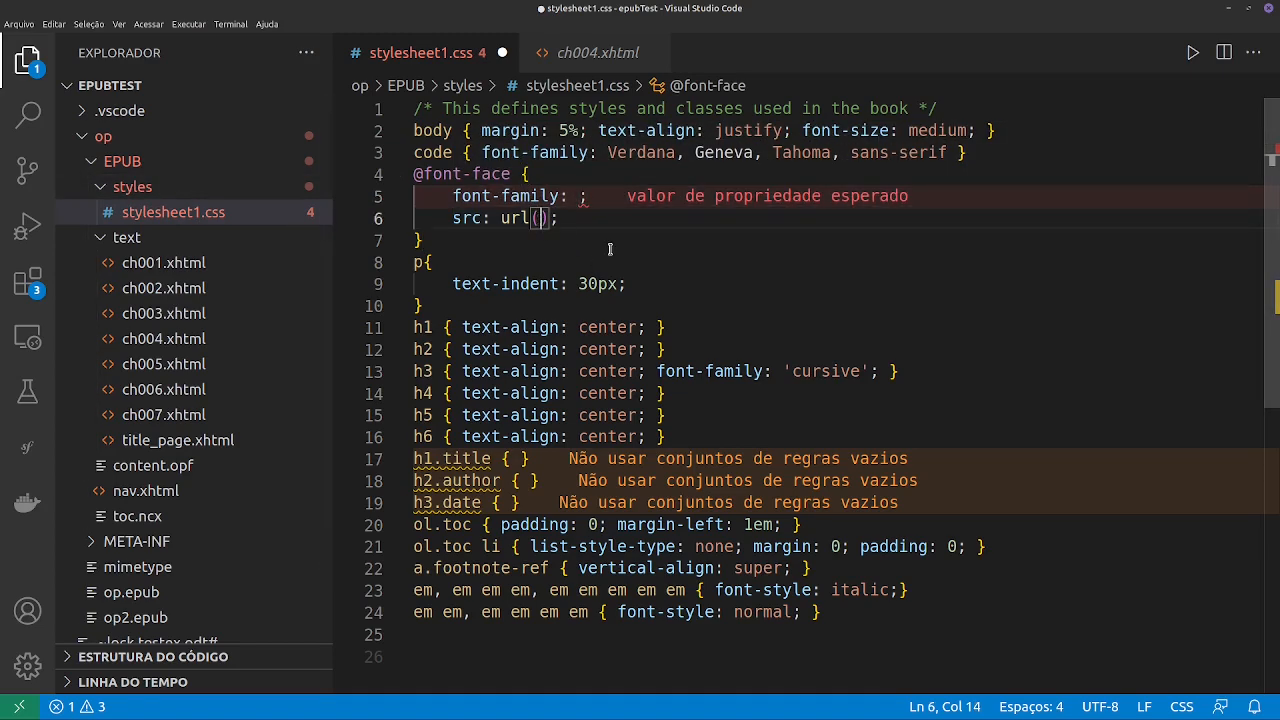
pyautogui.write('.')
pyautogui.press('BackSpace')
pyautogui.write("'./djdahdlk")
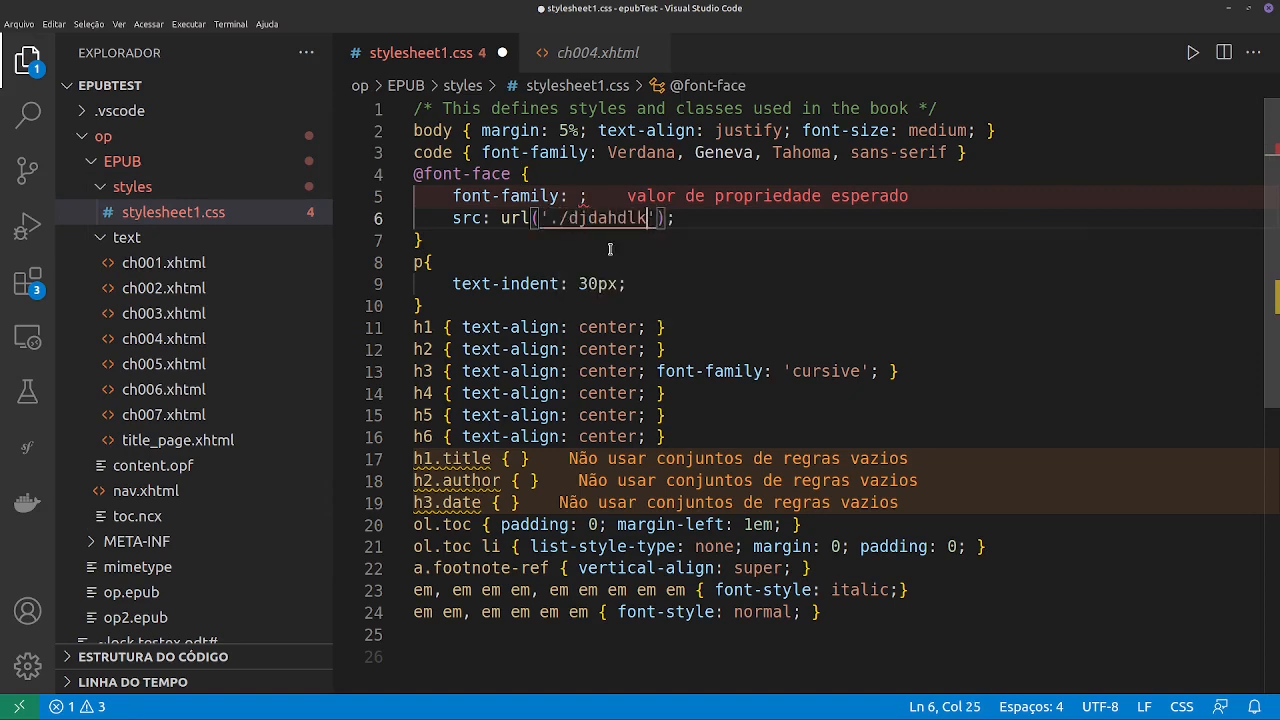
pyautogui.press('BackSpace')
pyautogui.press('BackSpace')
pyautogui.press('BackSpace')
pyautogui.press('BackSpace')
pyautogui.press('BackSpace')
pyautogui.press('BackSpace')
pyautogui.press('BackSpace')
pyautogui.press('BackSpace')
pyautogui.press('BackSpace')
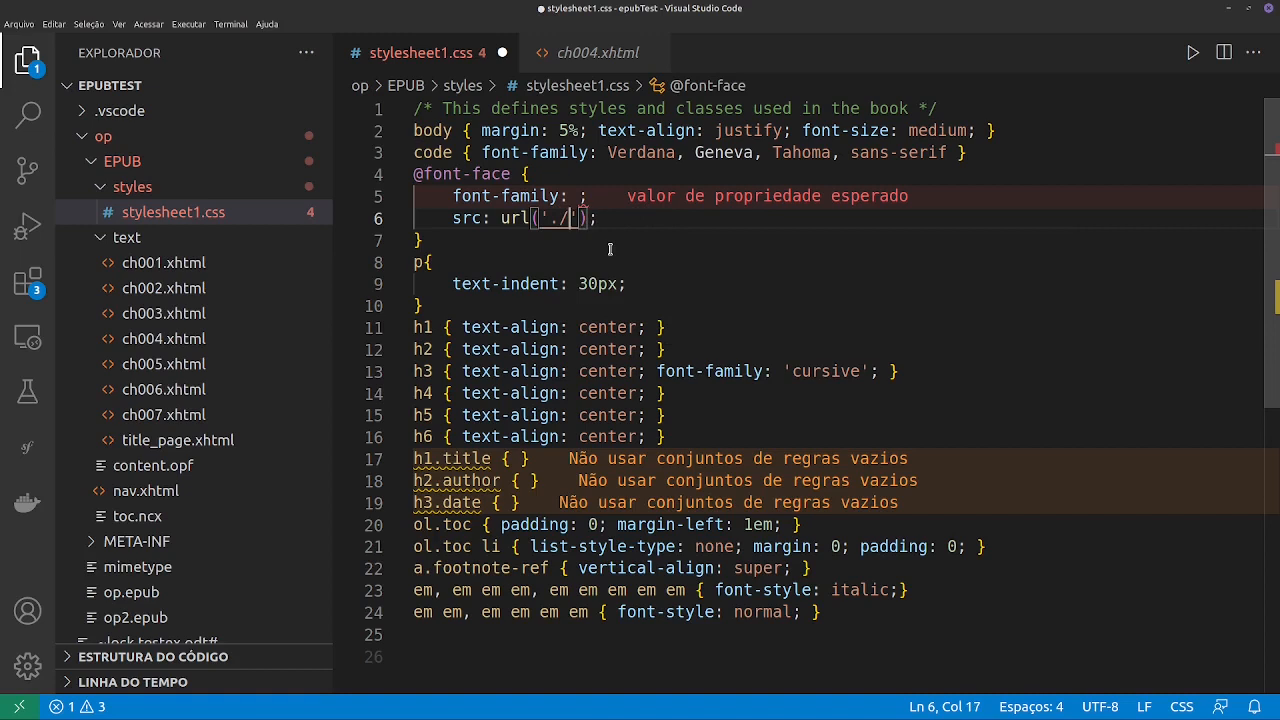
pyautogui.press('BackSpace')
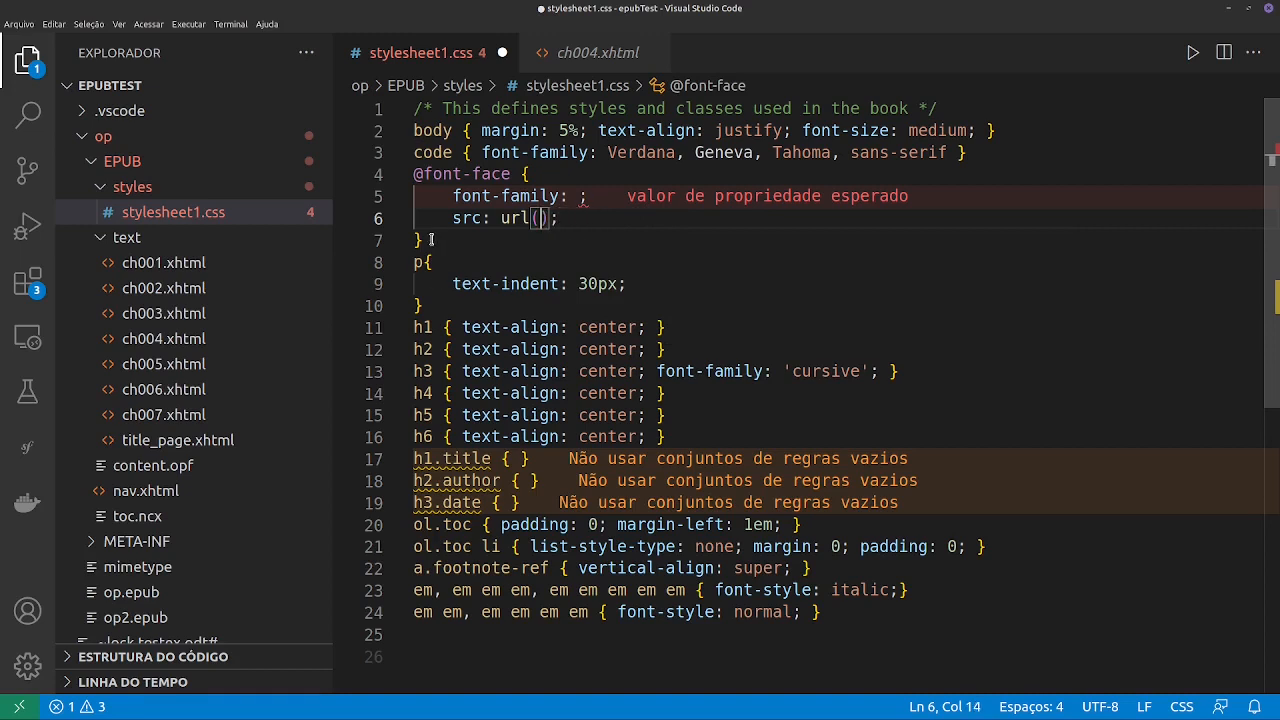
pyautogui.moveTo(431, 240); pyautogui.dragTo(381, 175)
pyautogui.press('BackSpace')
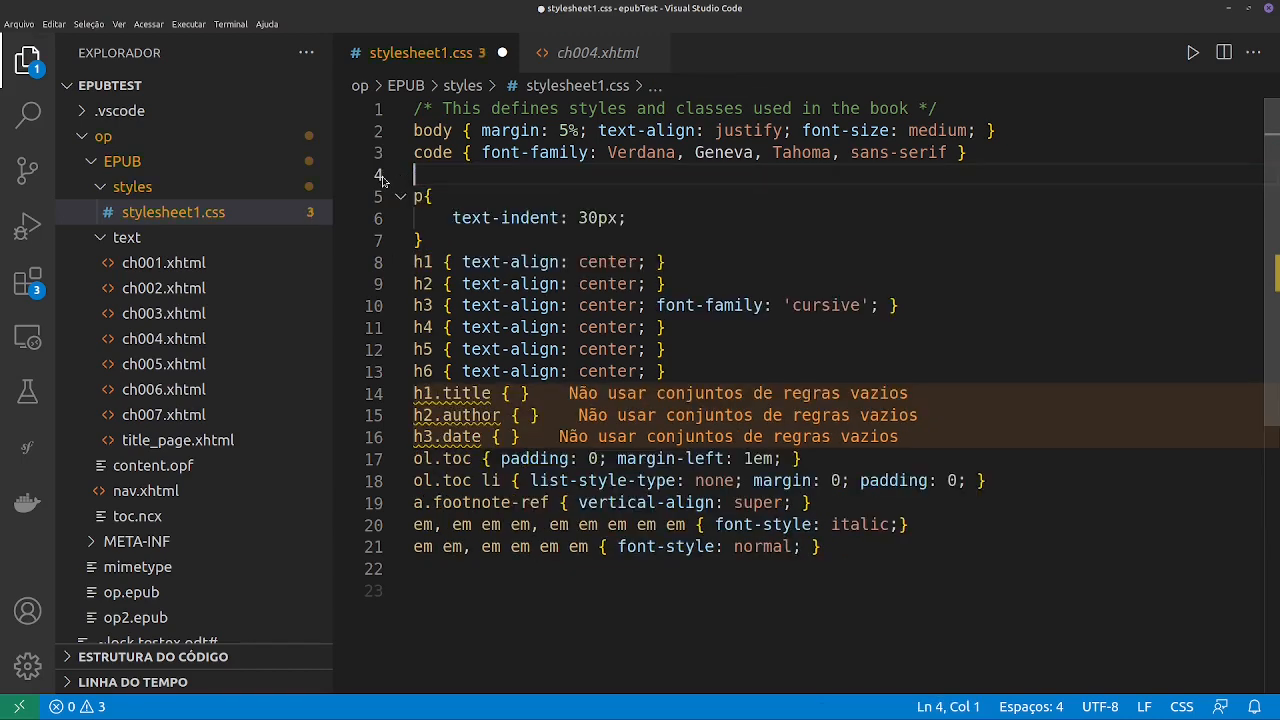
pyautogui.press('BackSpace')
pyautogui.moveTo(583, 234)
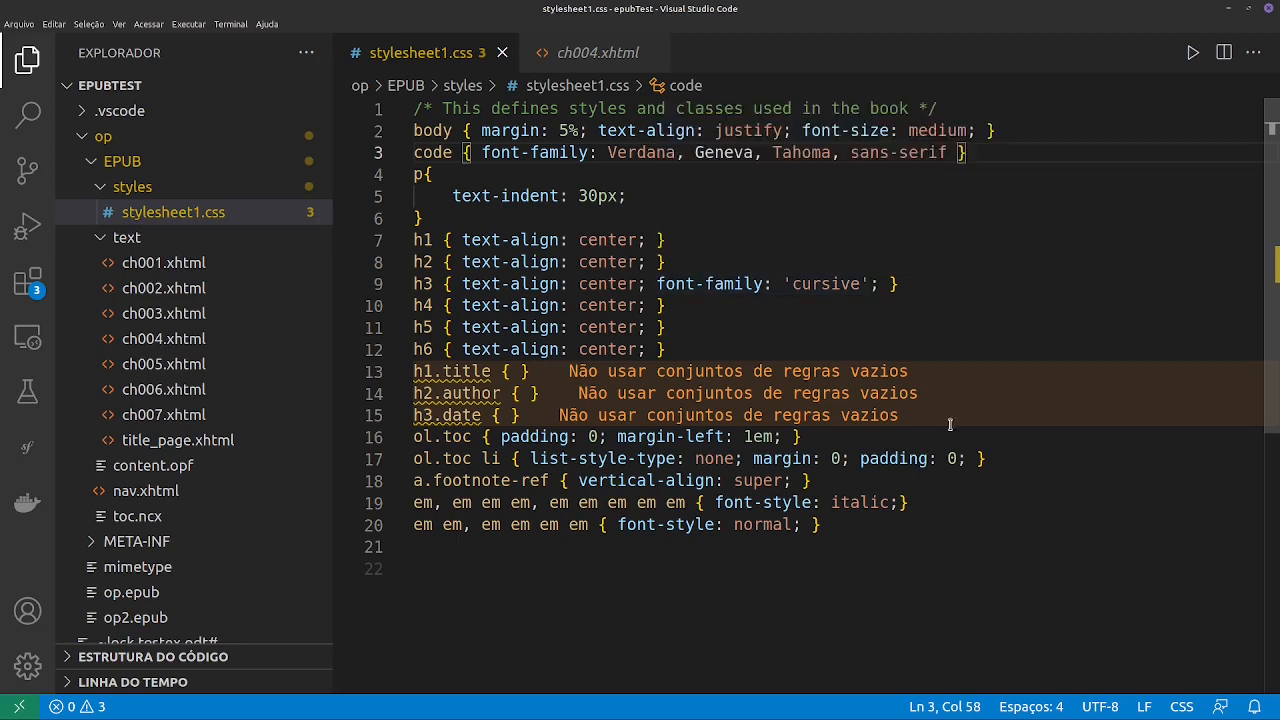
# - Open toc.ncx and examine its metadata, document title and navigation points
pyautogui.moveTo(865, 462)
pyautogui.click(137, 516)
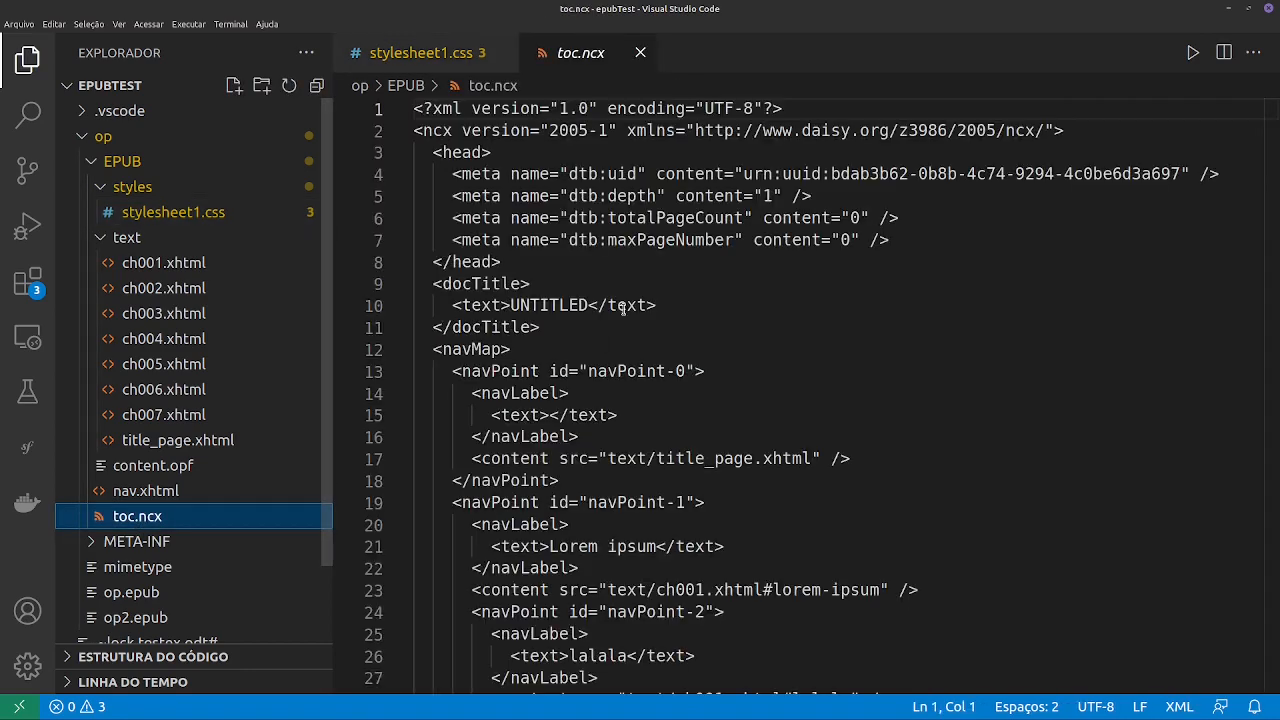
pyautogui.scroll(-4, 623, 310)
pyautogui.scroll(5, 633, 190)
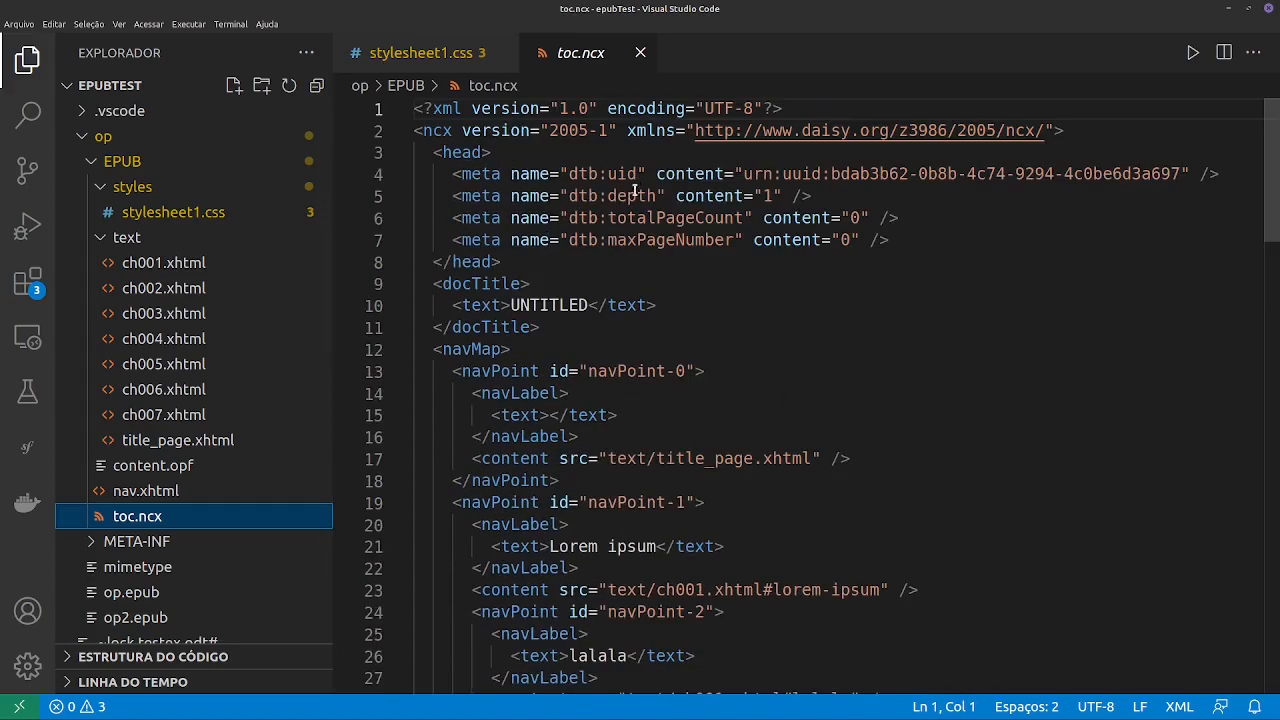
pyautogui.scroll(-20, 633, 190)
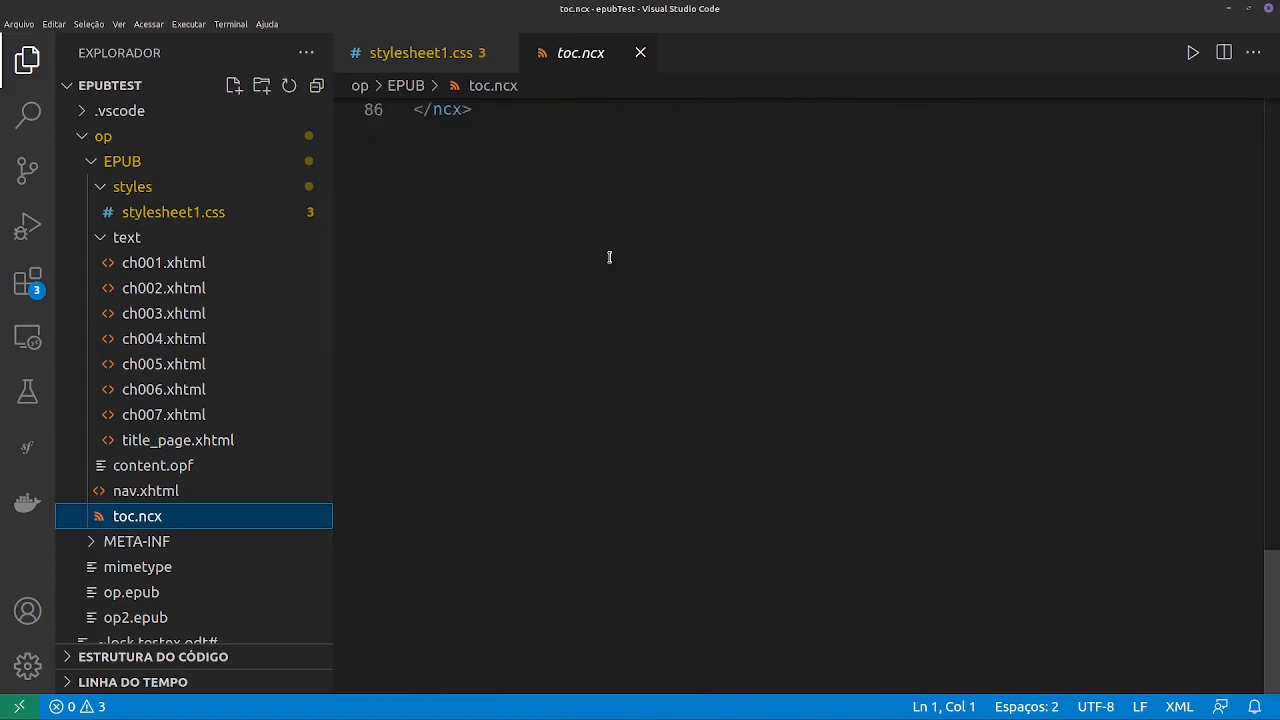
pyautogui.scroll(20, 609, 257)
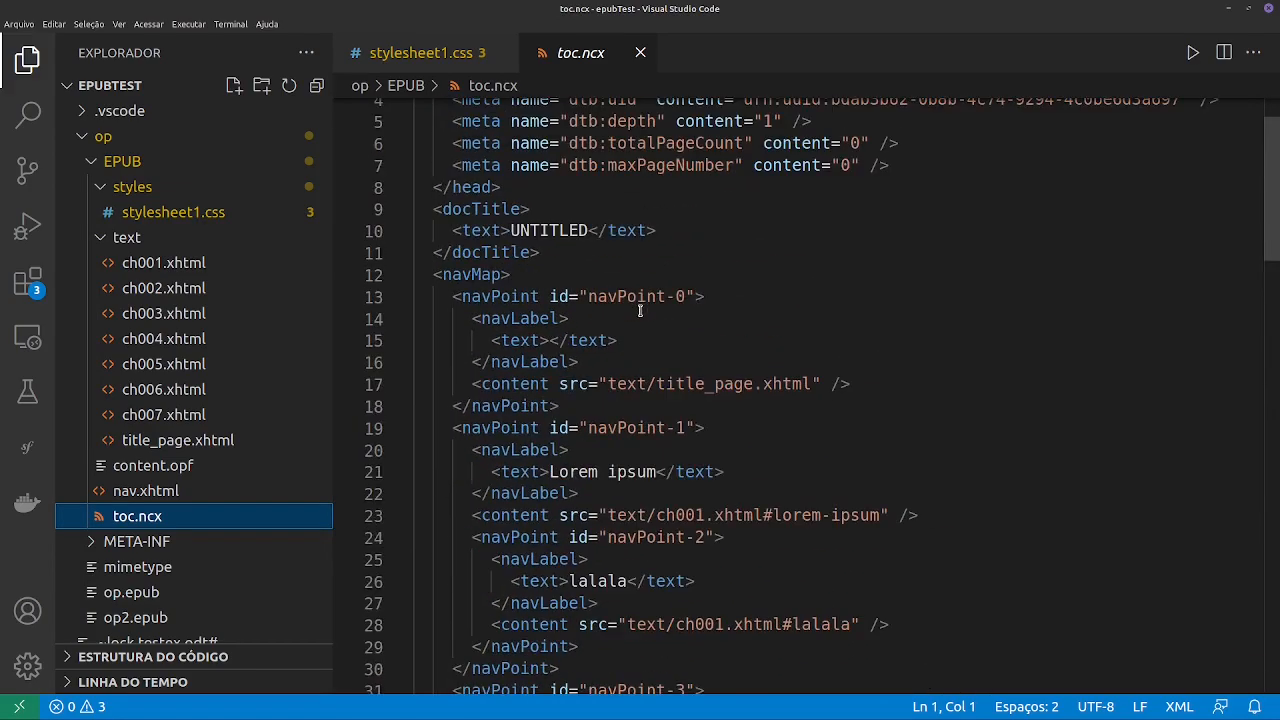
# - View the contents of the mimetype file and try to open op.epub in the editor
pyautogui.click(195, 568)
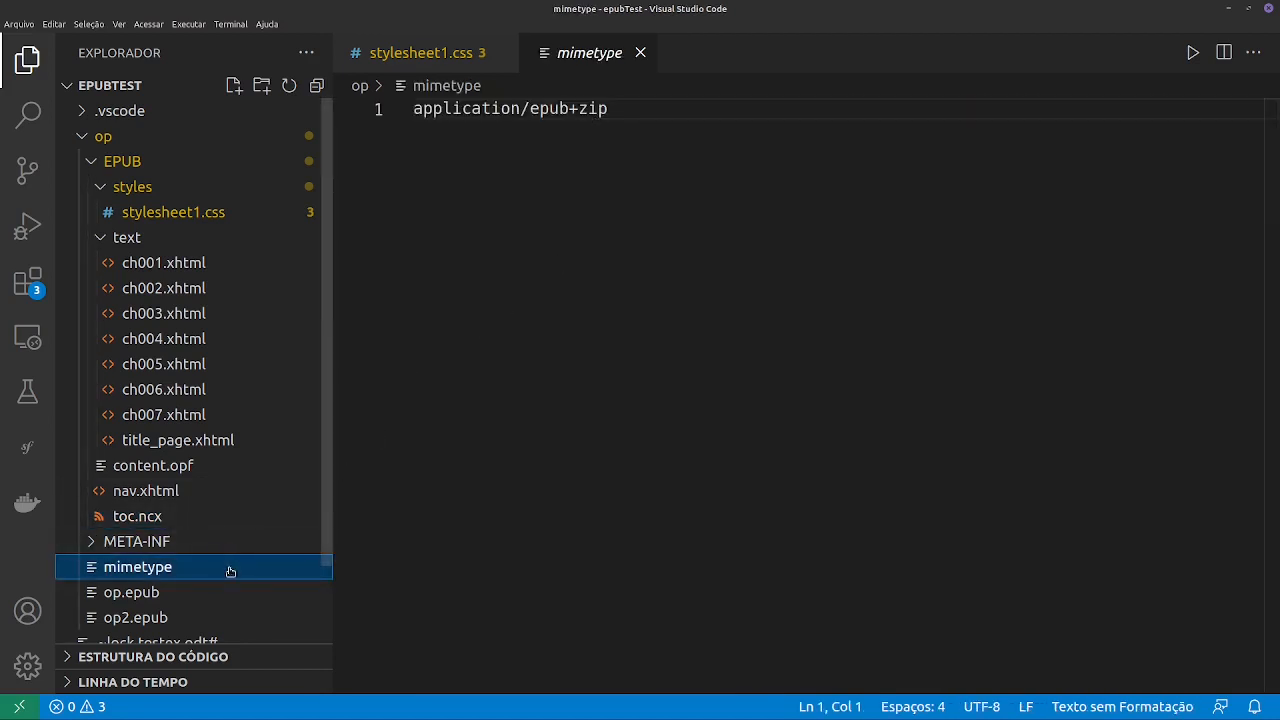
pyautogui.scroll(-2, 217, 569)
pyautogui.click(162, 513)
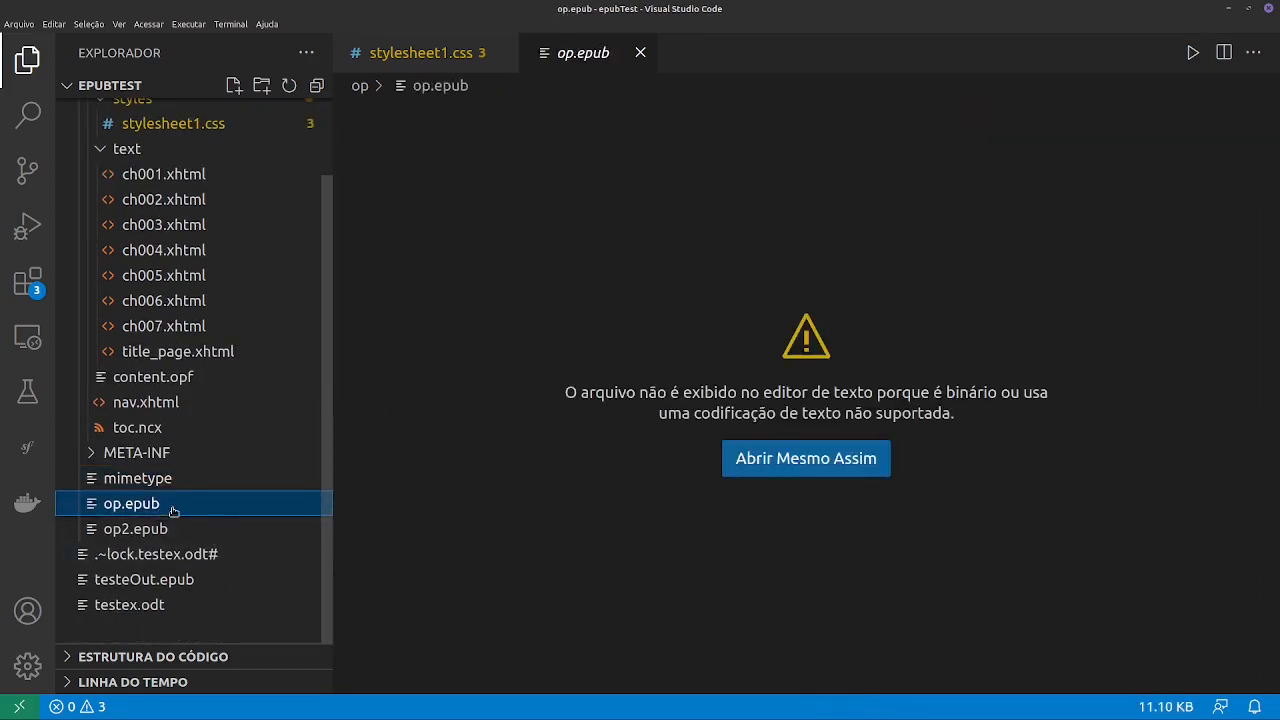
# - Examine the head section and stylesheet link of ch004.xhtml, and switch to testex.odt in LibreOffice Writer
pyautogui.click(140, 258)
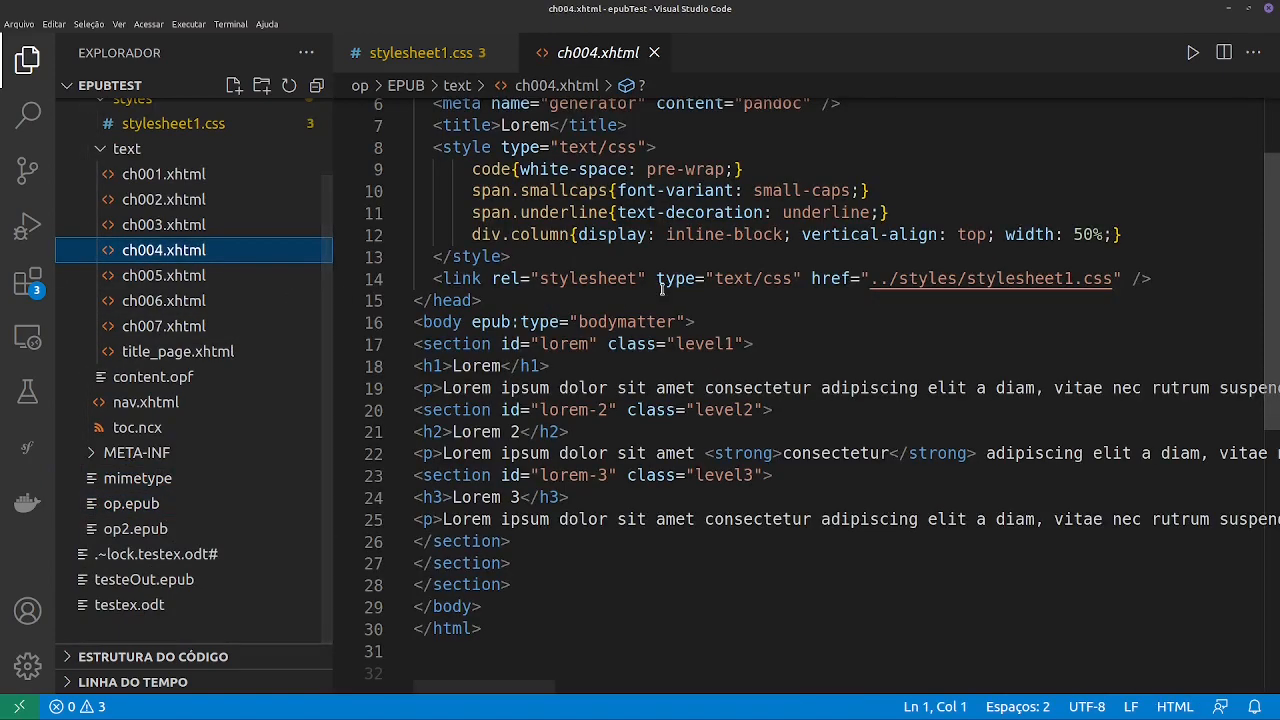
pyautogui.scroll(2, 586, 277)
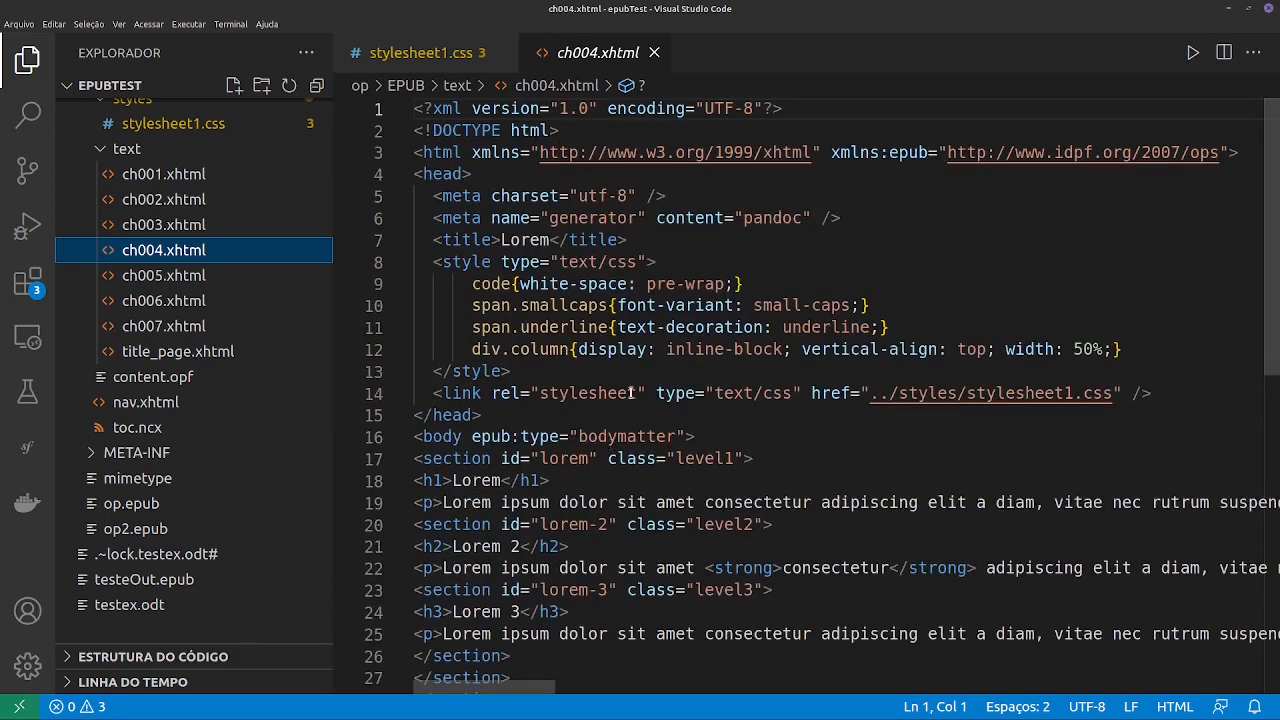
pyautogui.hotkey('alt', 'Tab')
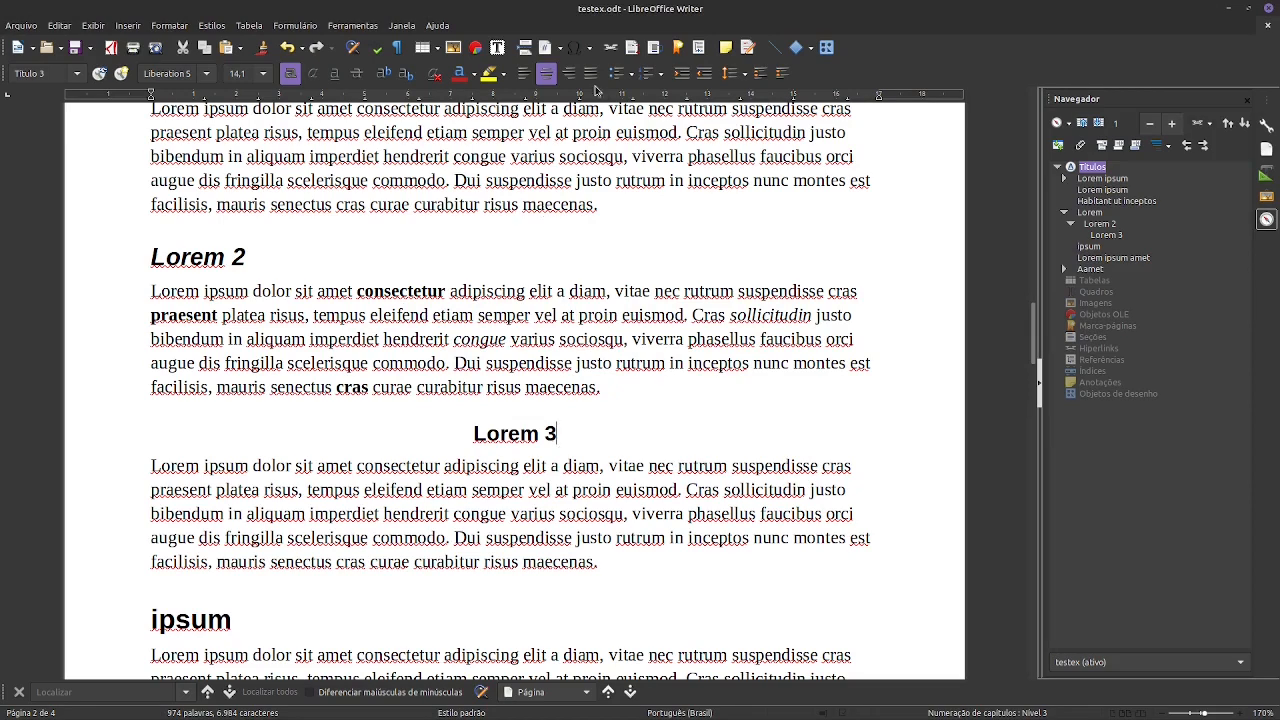
# - Save the document as testexH in Documento HTML (Writer) format in the epubTest folder, keeping the HTML format
pyautogui.click(29, 29)
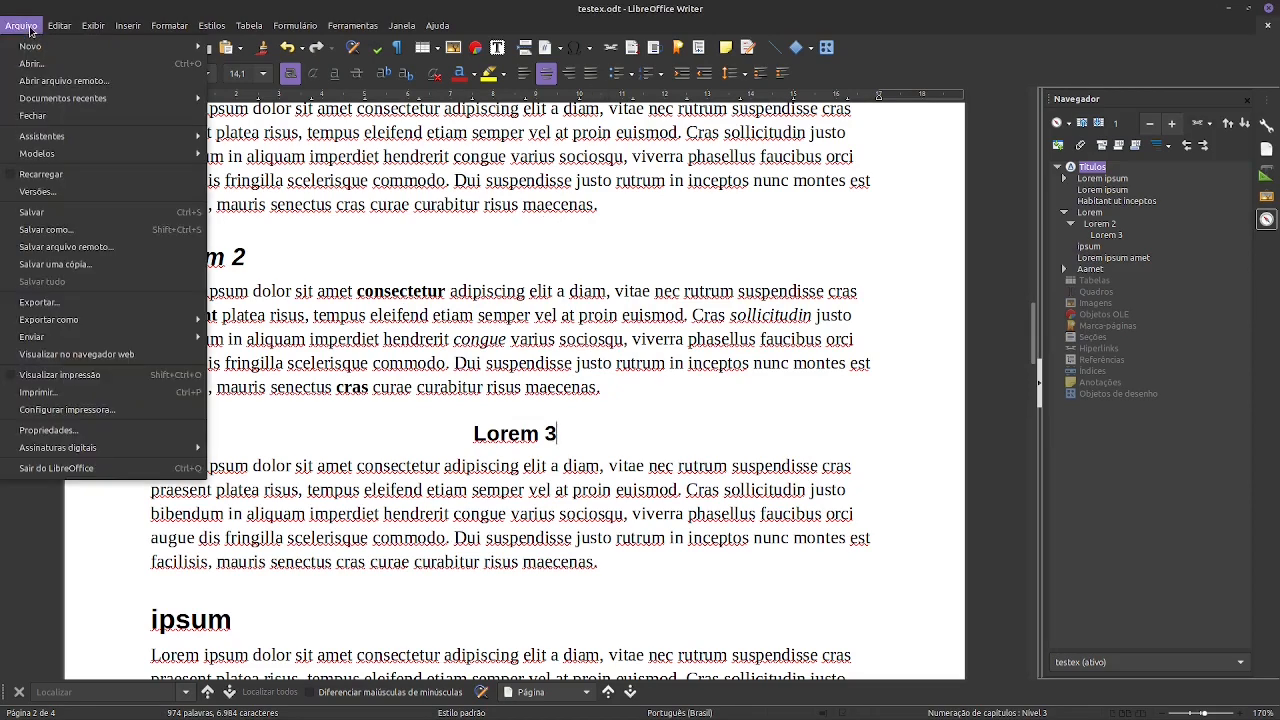
pyautogui.click(88, 230)
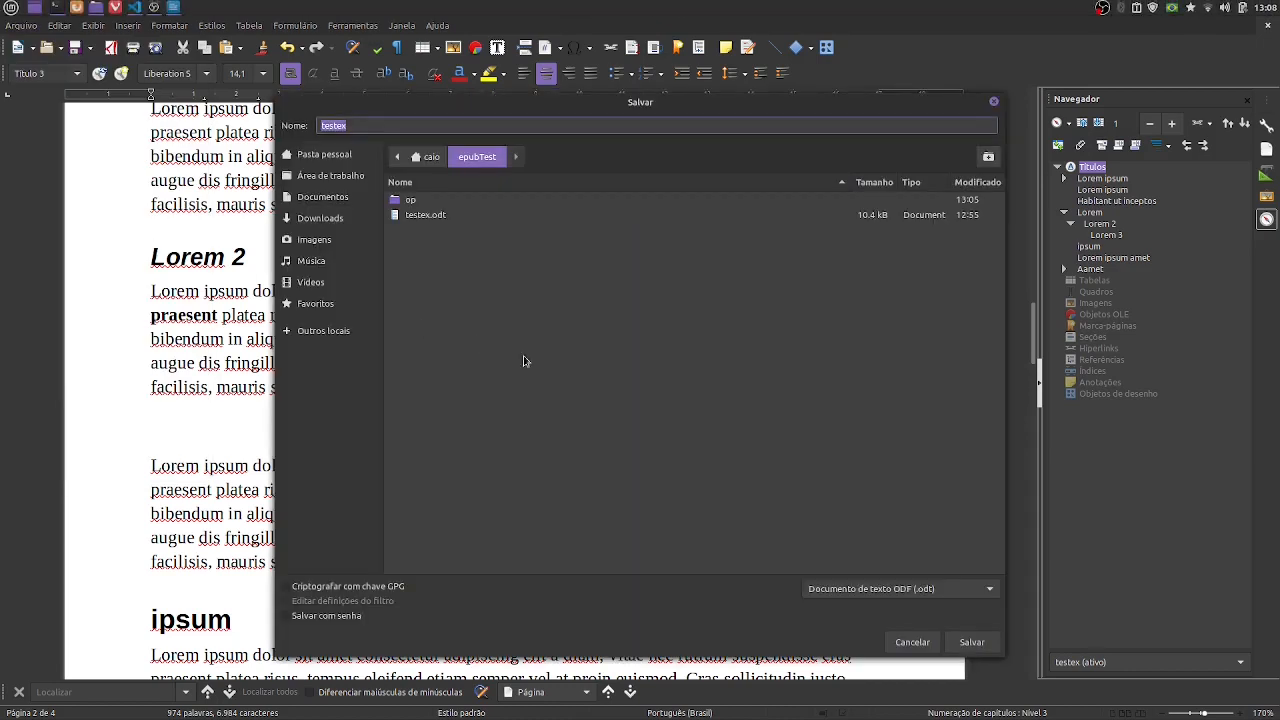
pyautogui.click(920, 588)
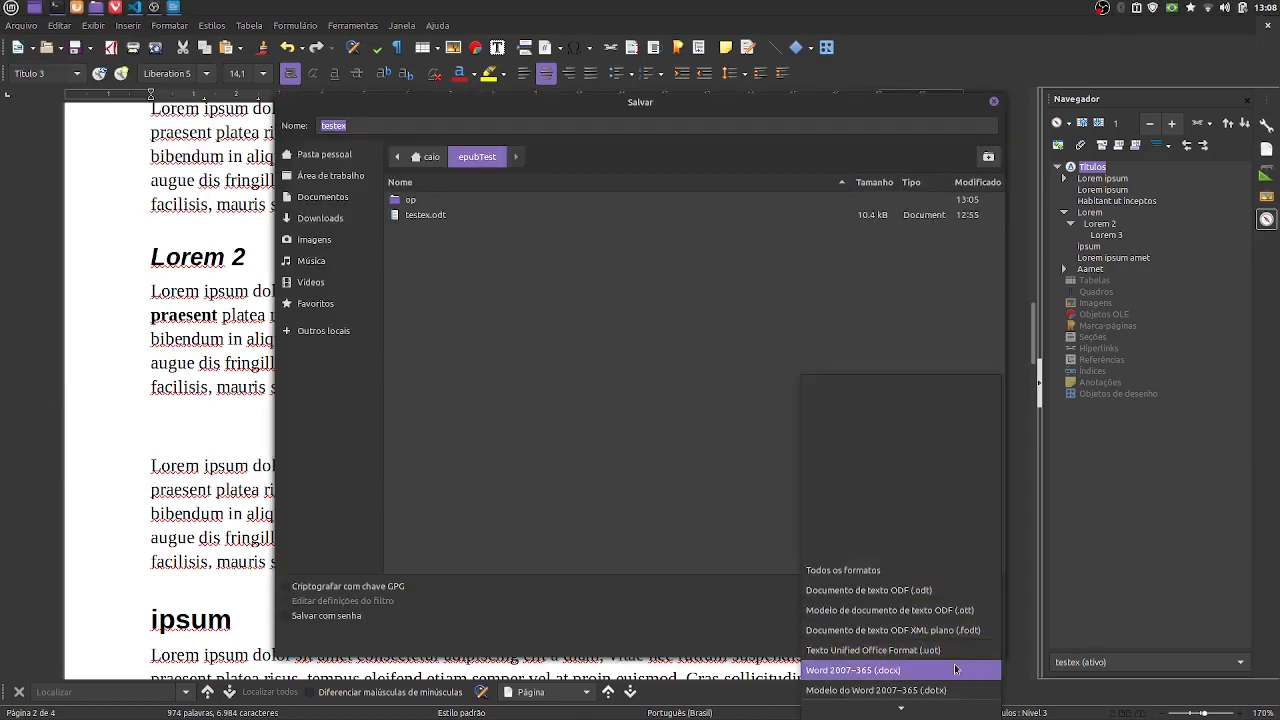
pyautogui.scroll(-2, 955, 670)
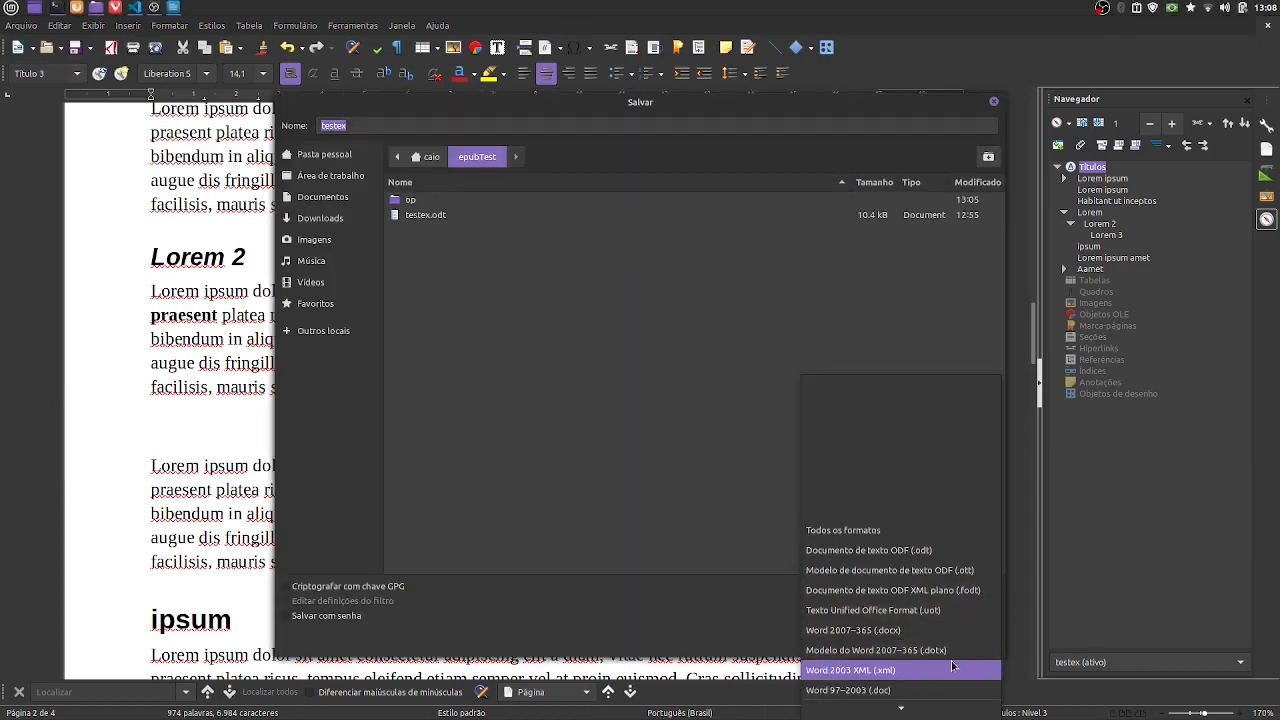
pyautogui.scroll(-3, 952, 666)
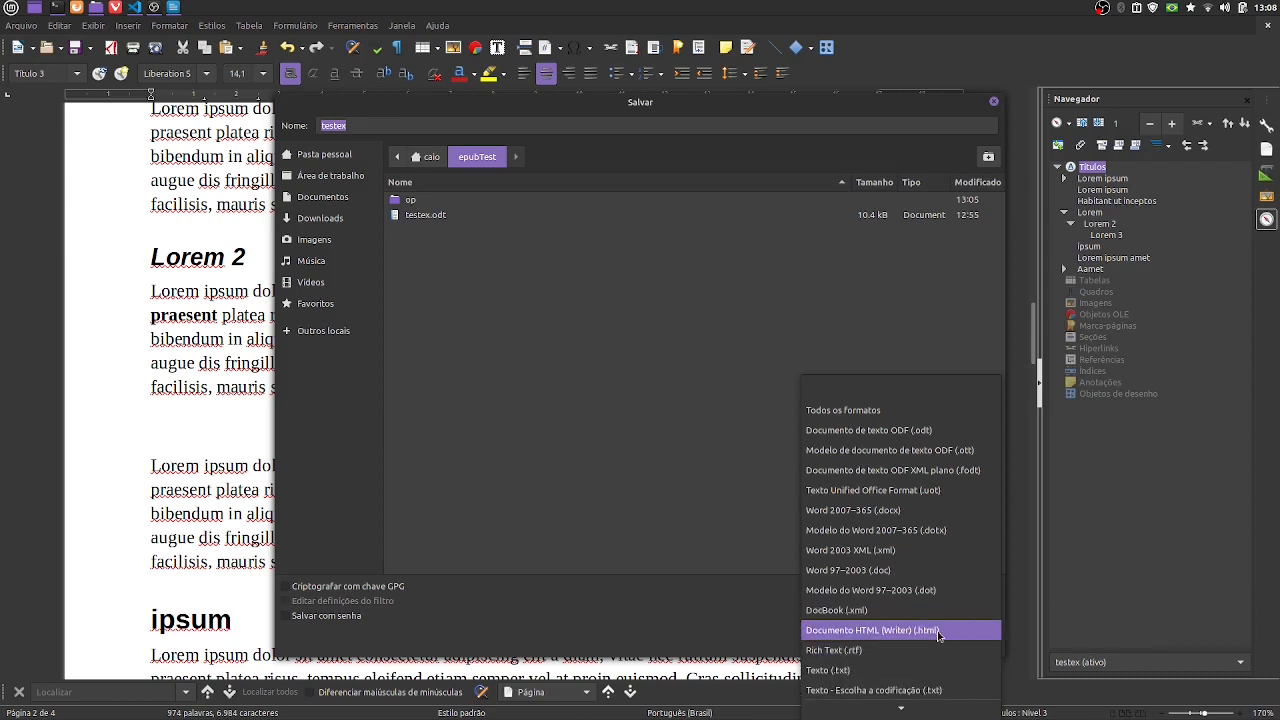
pyautogui.click(938, 631)
pyautogui.click(352, 127)
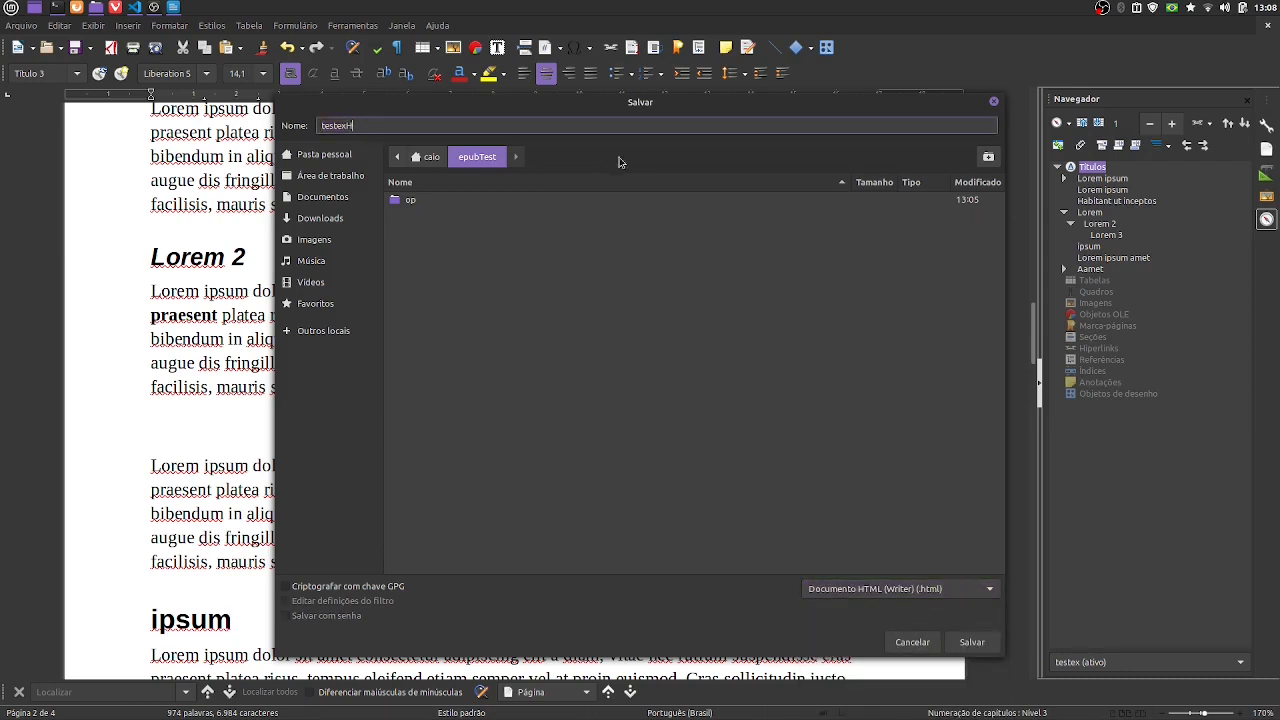
pyautogui.click(962, 642)
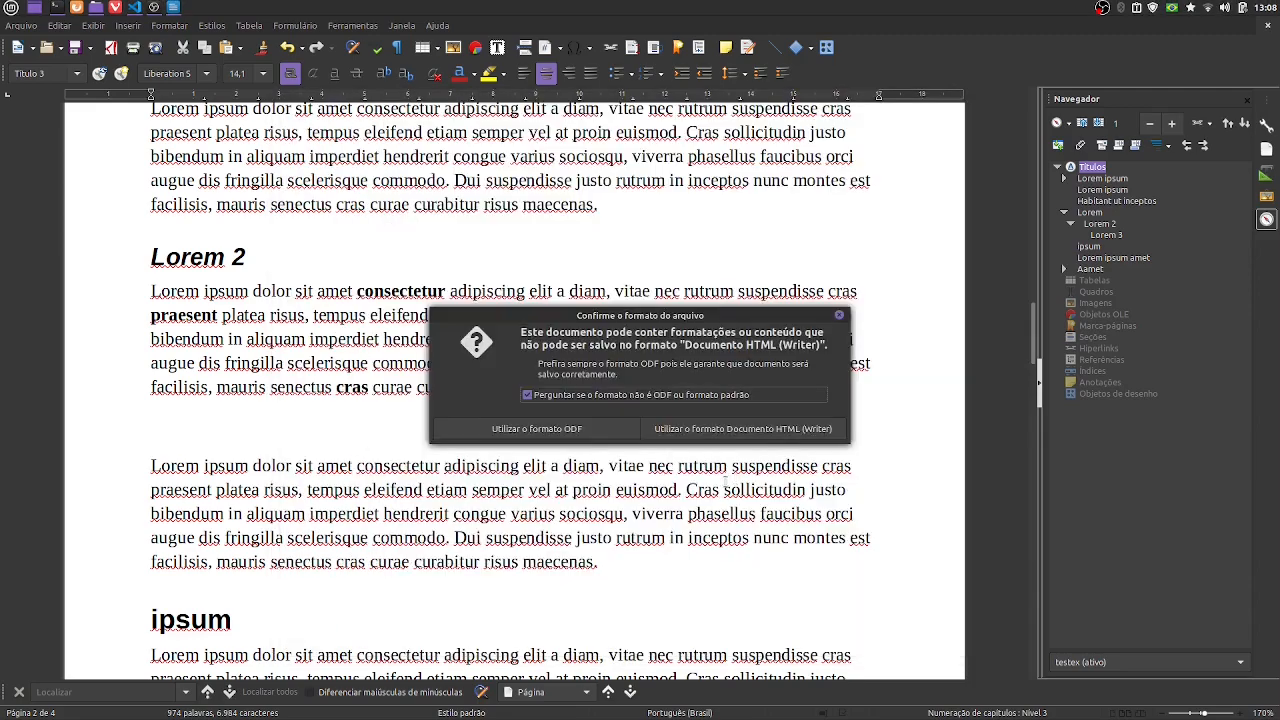
pyautogui.click(780, 428)
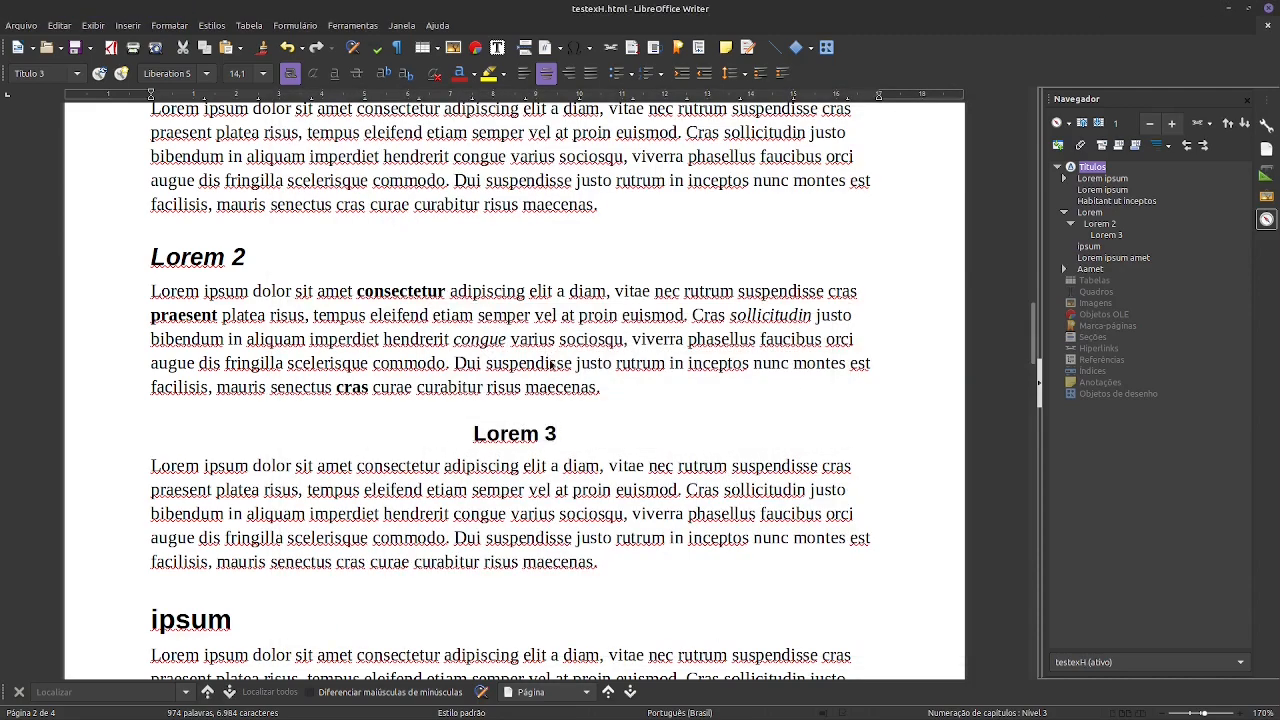
# - Switch to the file manager and show the parent epubTest folder in a second tab
pyautogui.hotkey('alt', 'Tab')
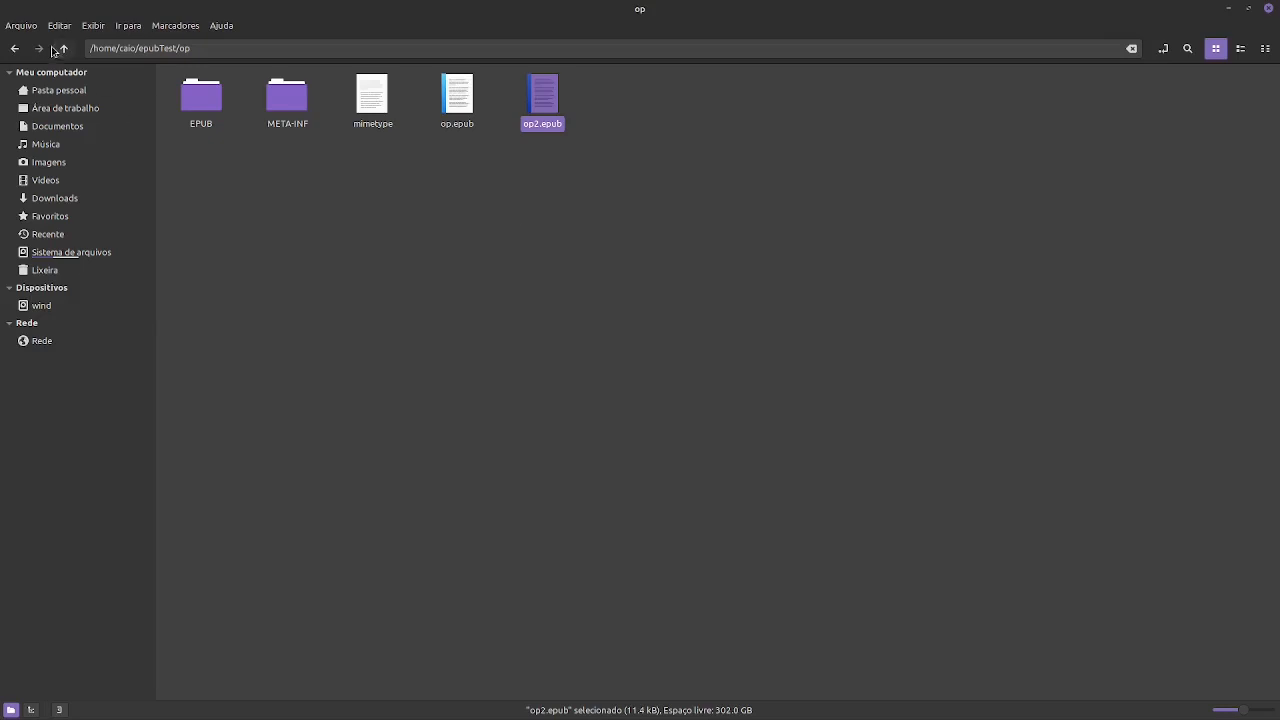
pyautogui.middleClick(63, 49)
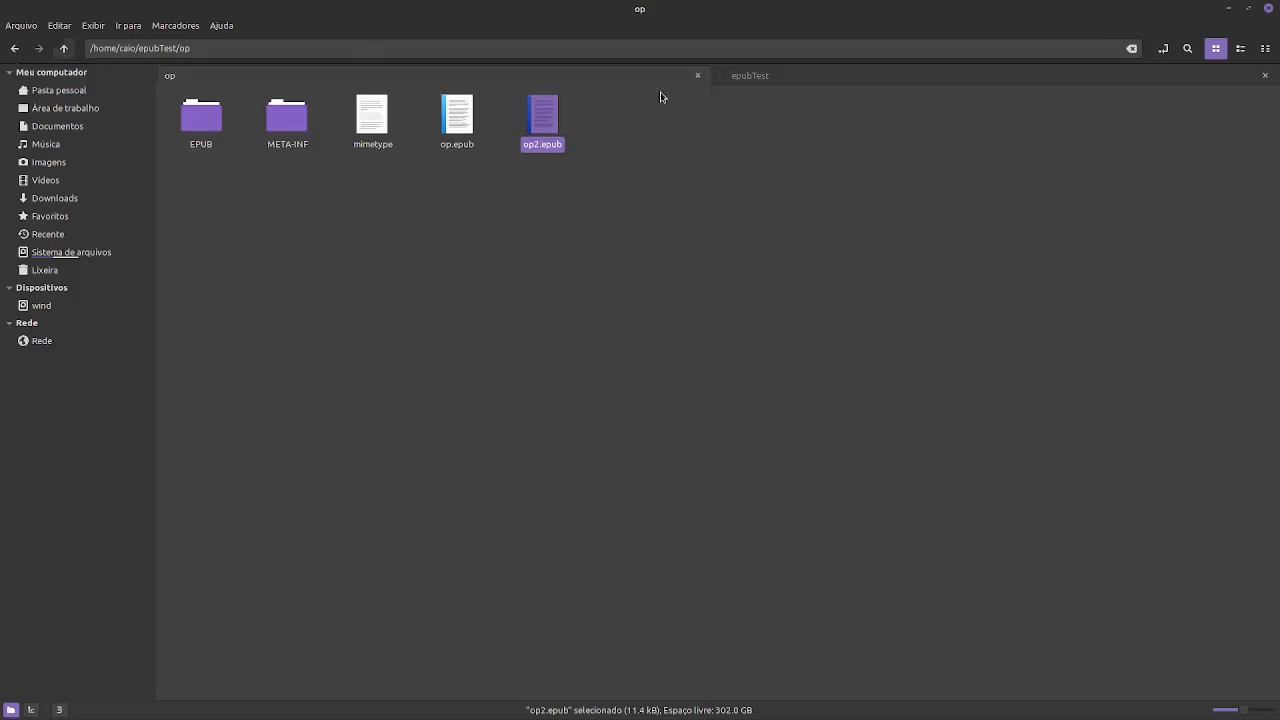
pyautogui.click(815, 77)
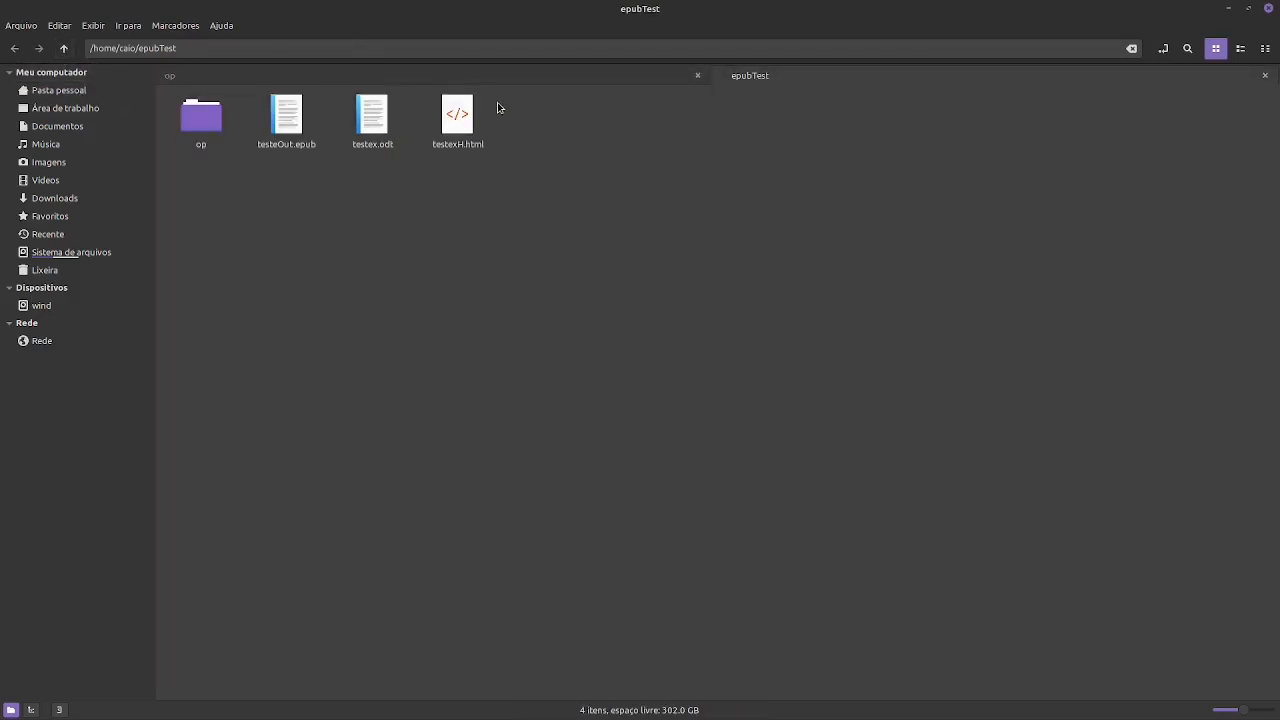
# - Open testexH.html in the browser, examine its headings and text formatting from start to end, and close the page
pyautogui.click(460, 115)
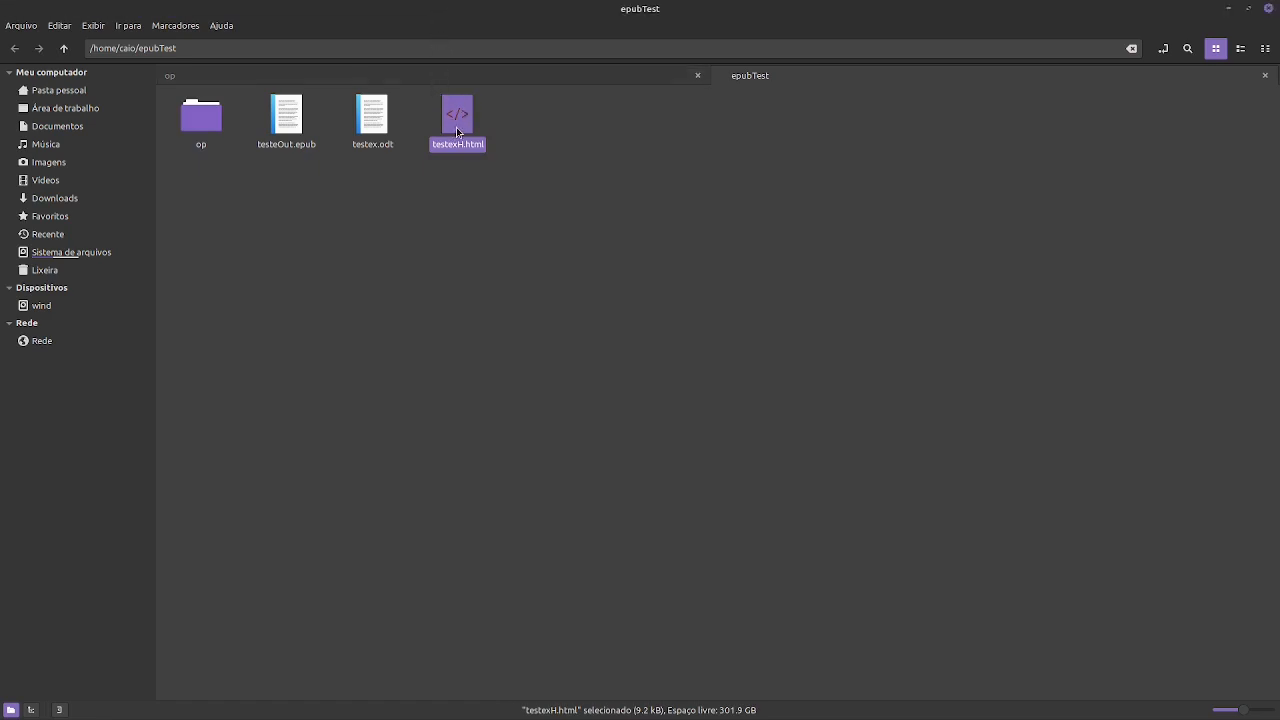
pyautogui.doubleClick(451, 113)
pyautogui.scroll(-3, 561, 330)
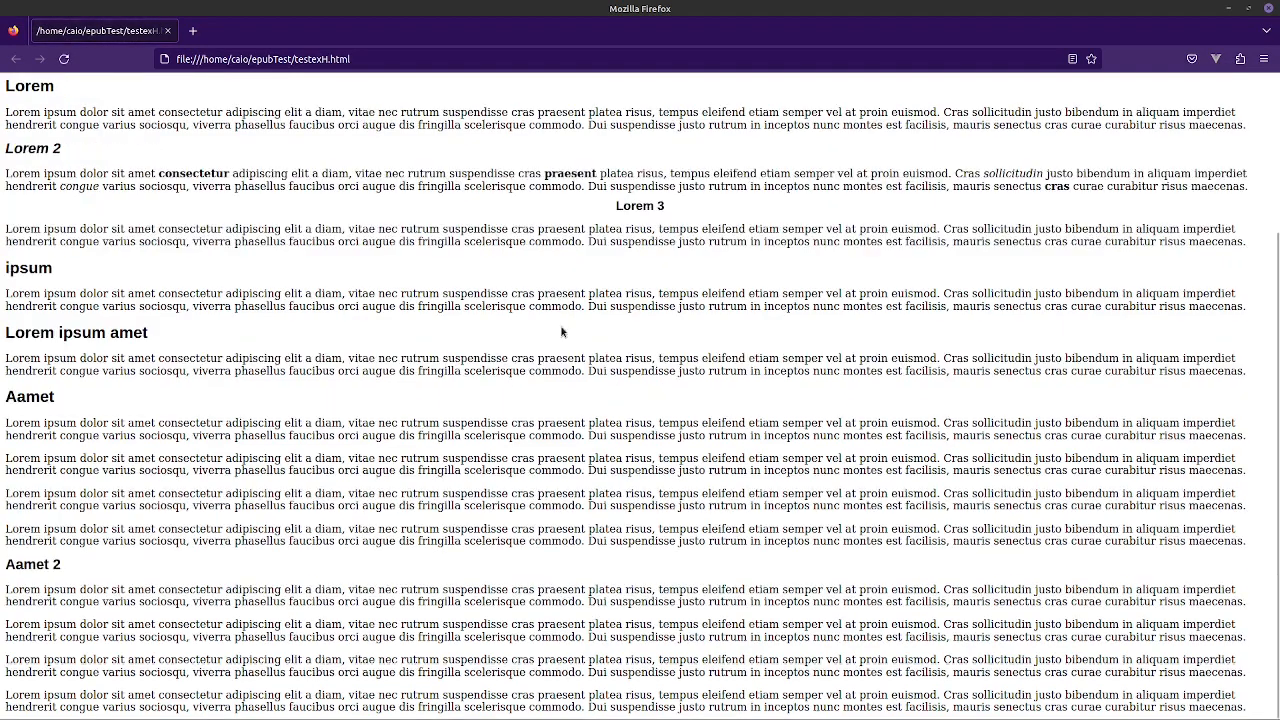
pyautogui.scroll(3, 614, 400)
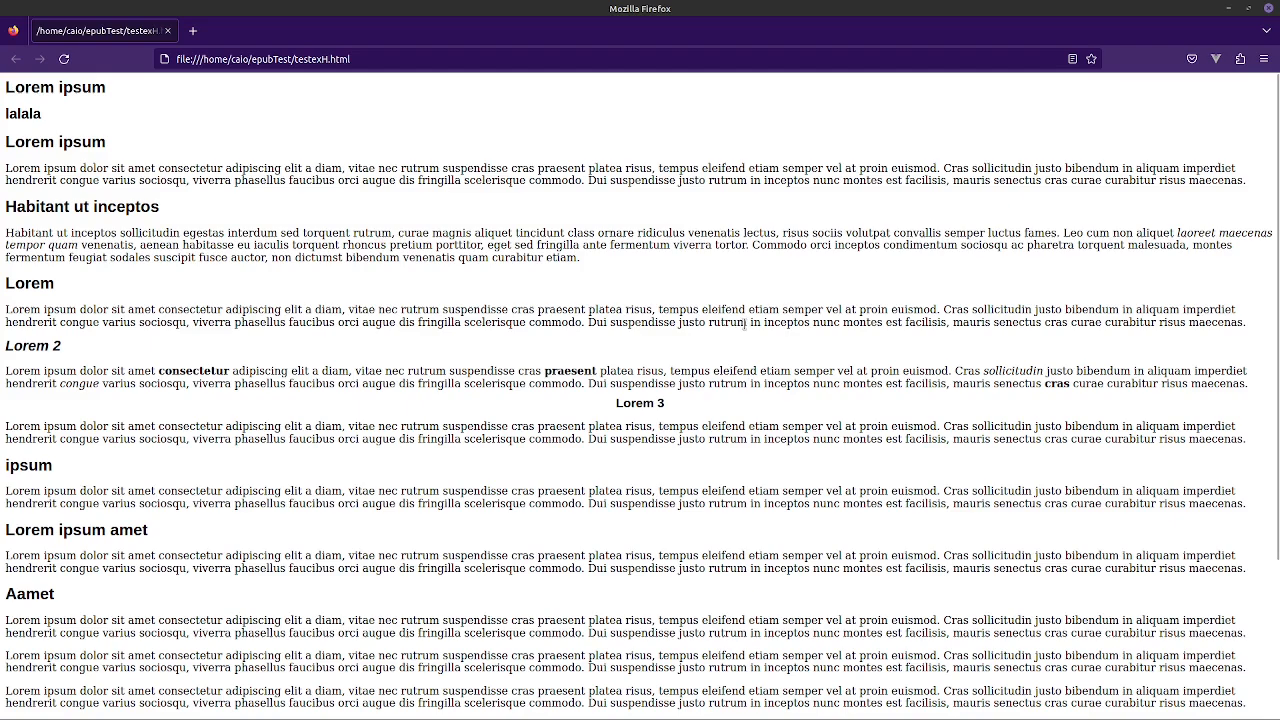
pyautogui.scroll(-3, 641, 378)
pyautogui.scroll(3, 682, 406)
pyautogui.click(168, 31)
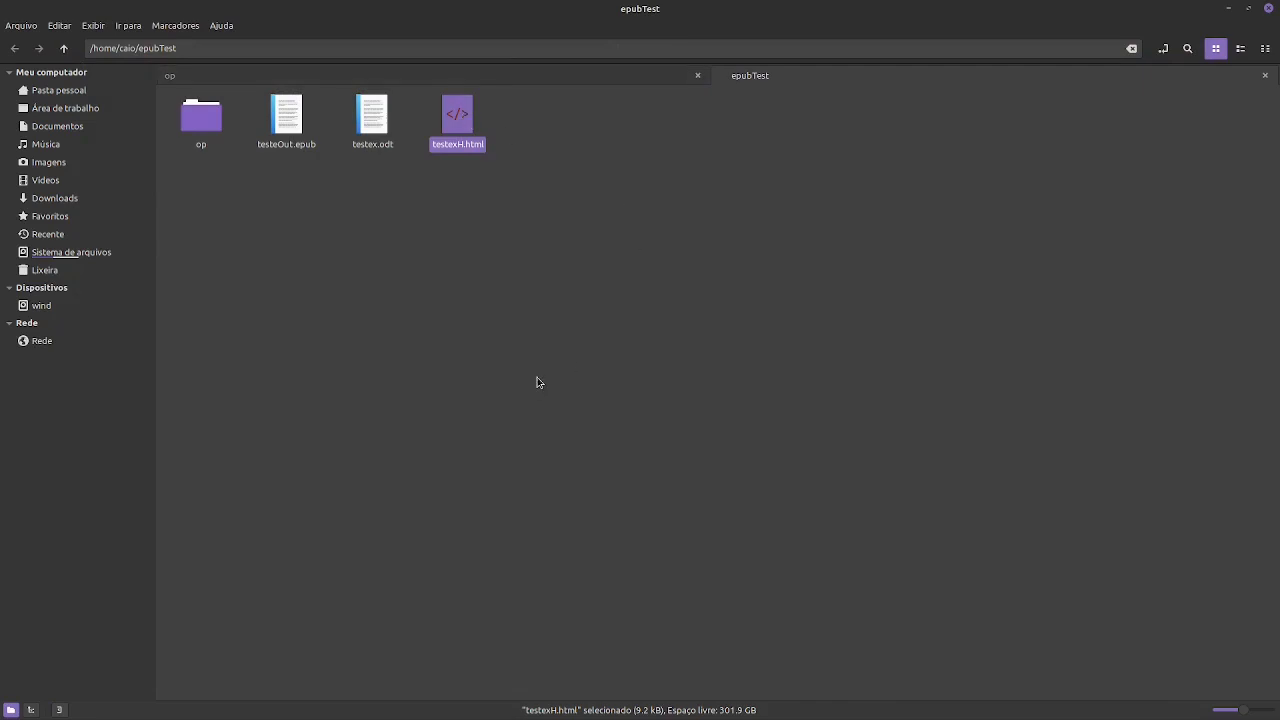
pyautogui.click(463, 364)
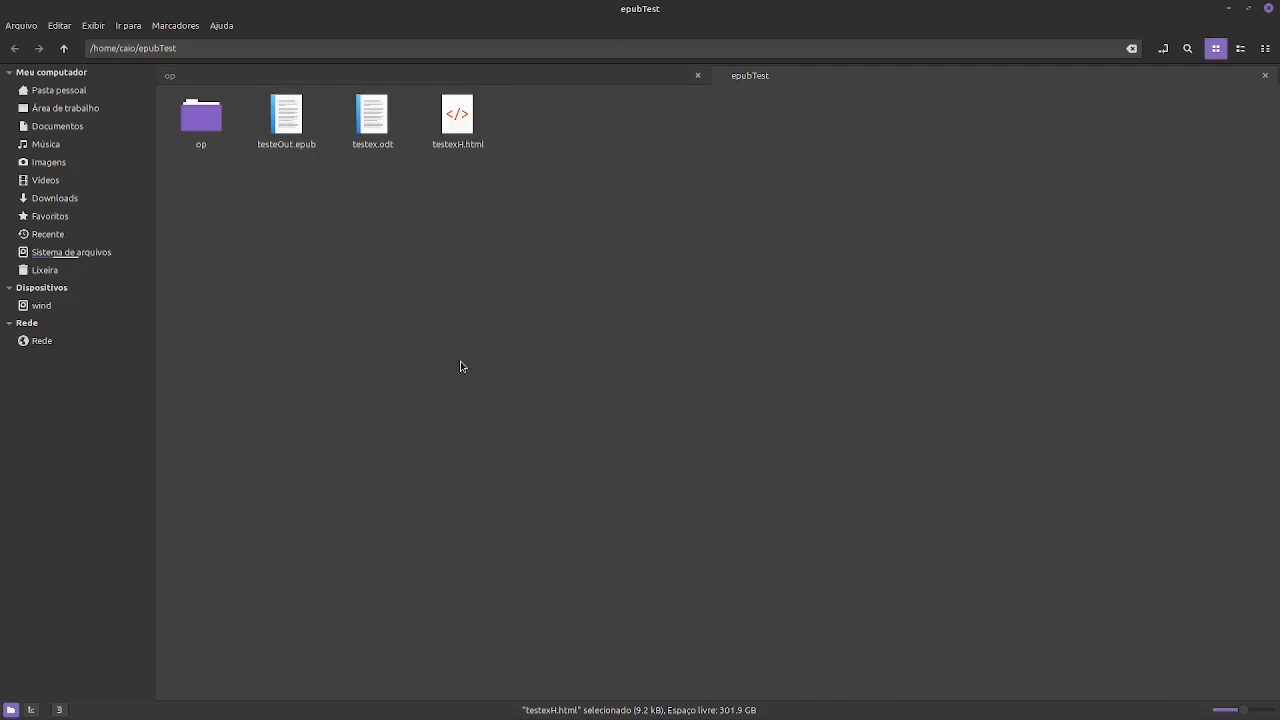
pyautogui.rightClick(469, 340)
pyautogui.click(563, 387)
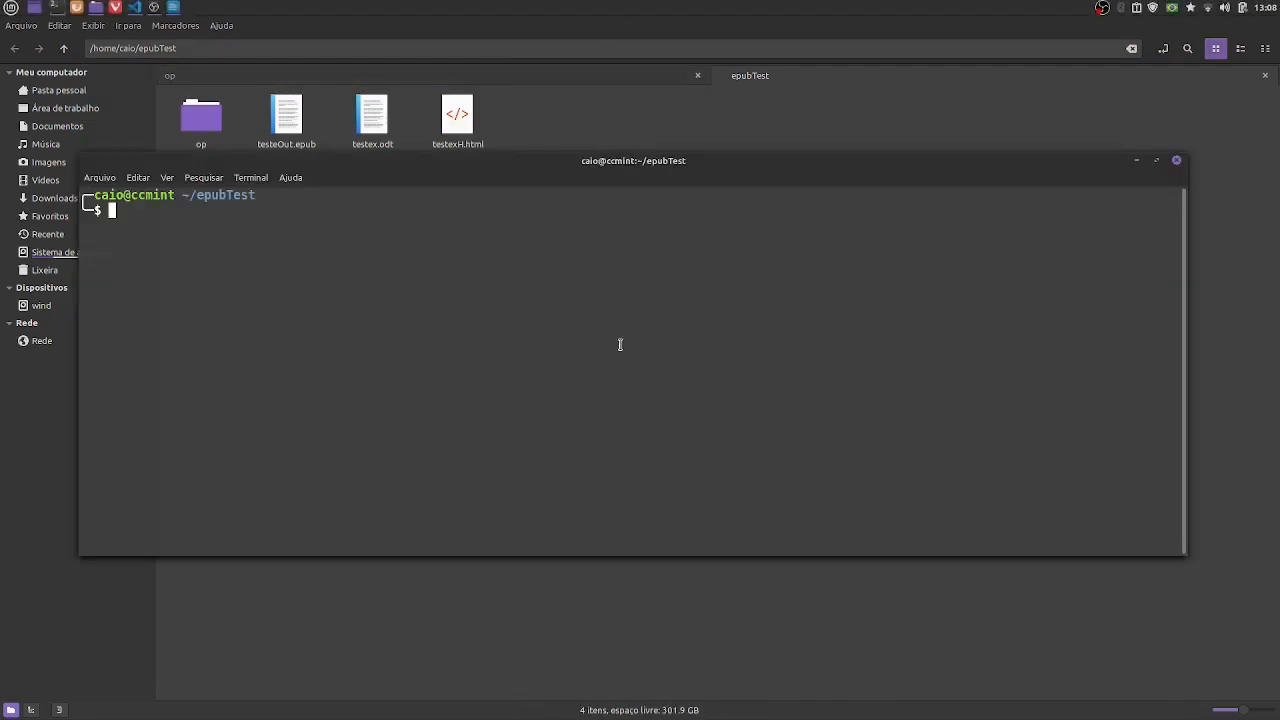
pyautogui.click(1177, 163)
# - Switch to the terminal already open in epubTest and list the folder's files with ls
pyautogui.hotkey('alt', 'Tab')
pyautogui.hotkey('alt', 'Tab')
pyautogui.hotkey('alt', 'Tab')
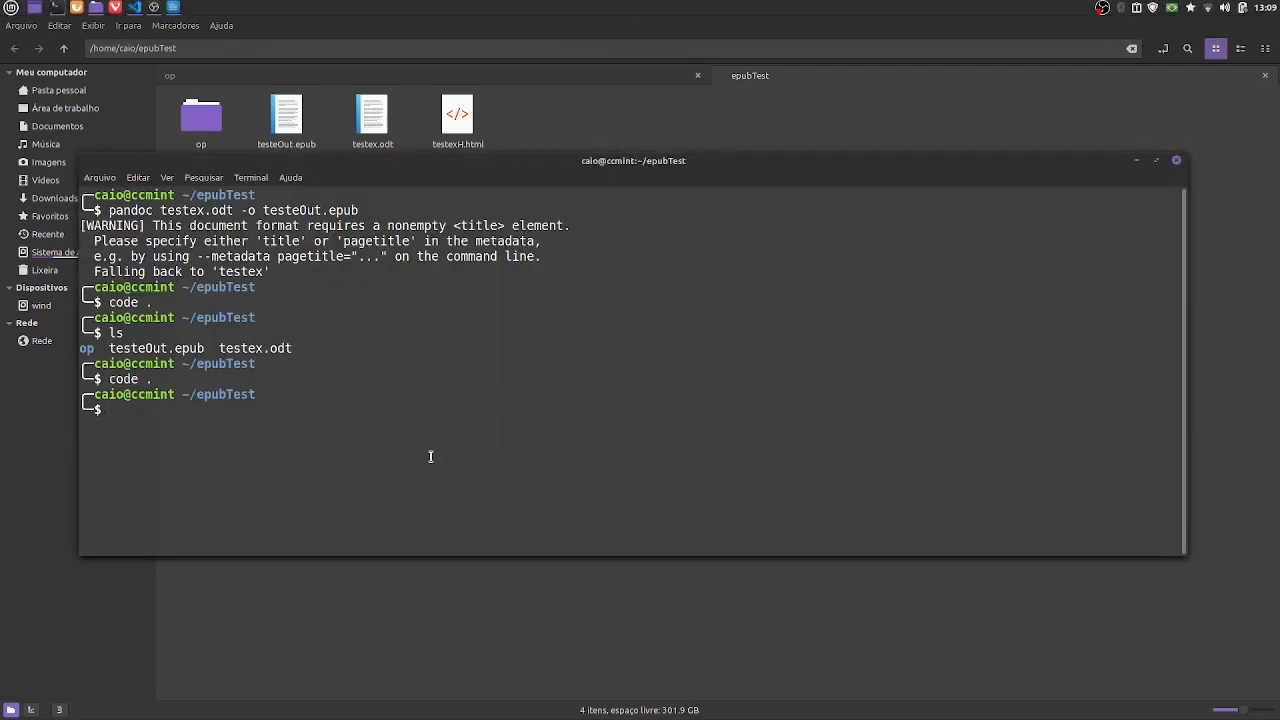
pyautogui.write('ls')
pyautogui.press('Return')
# - Convert the HTML file to EPUB by running pandoc testexH.html -o outhtml.epub
pyautogui.write('pandoc ')
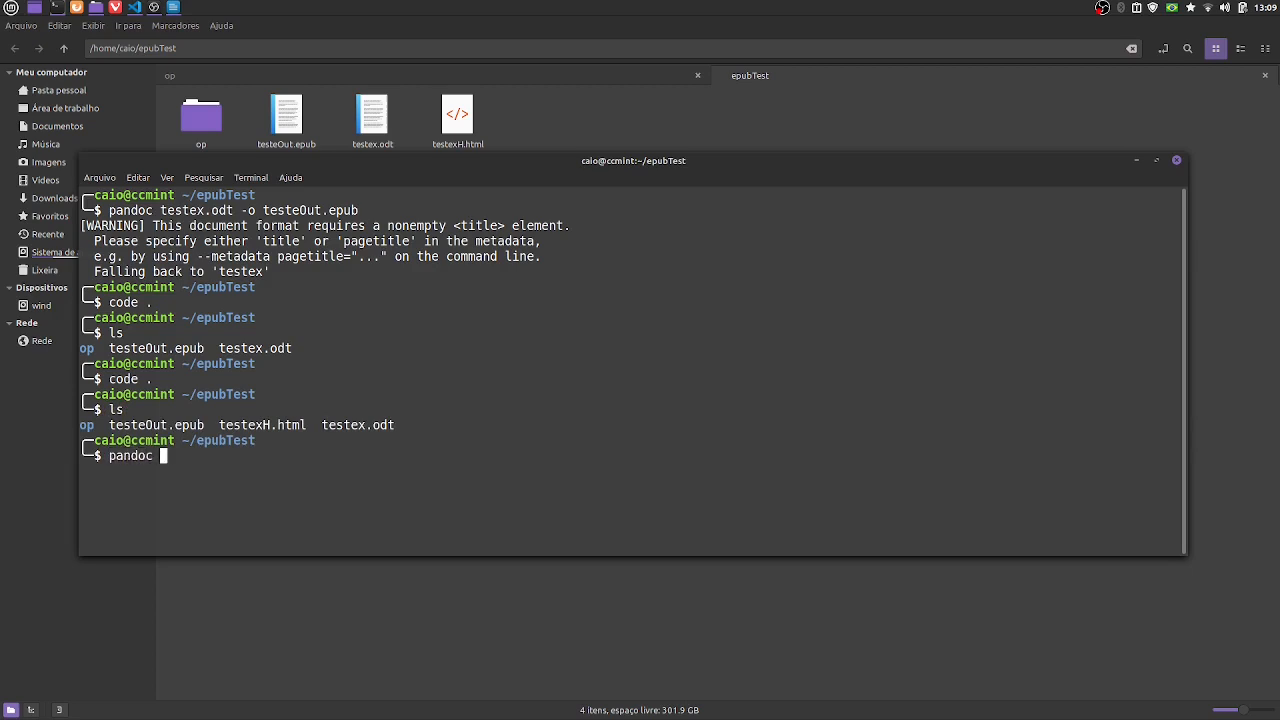
pyautogui.write('testexH')
pyautogui.press('Tab')
pyautogui.press('BackSpace')
pyautogui.write('o')
pyautogui.press('BackSpace')
pyautogui.press('BackSpace')
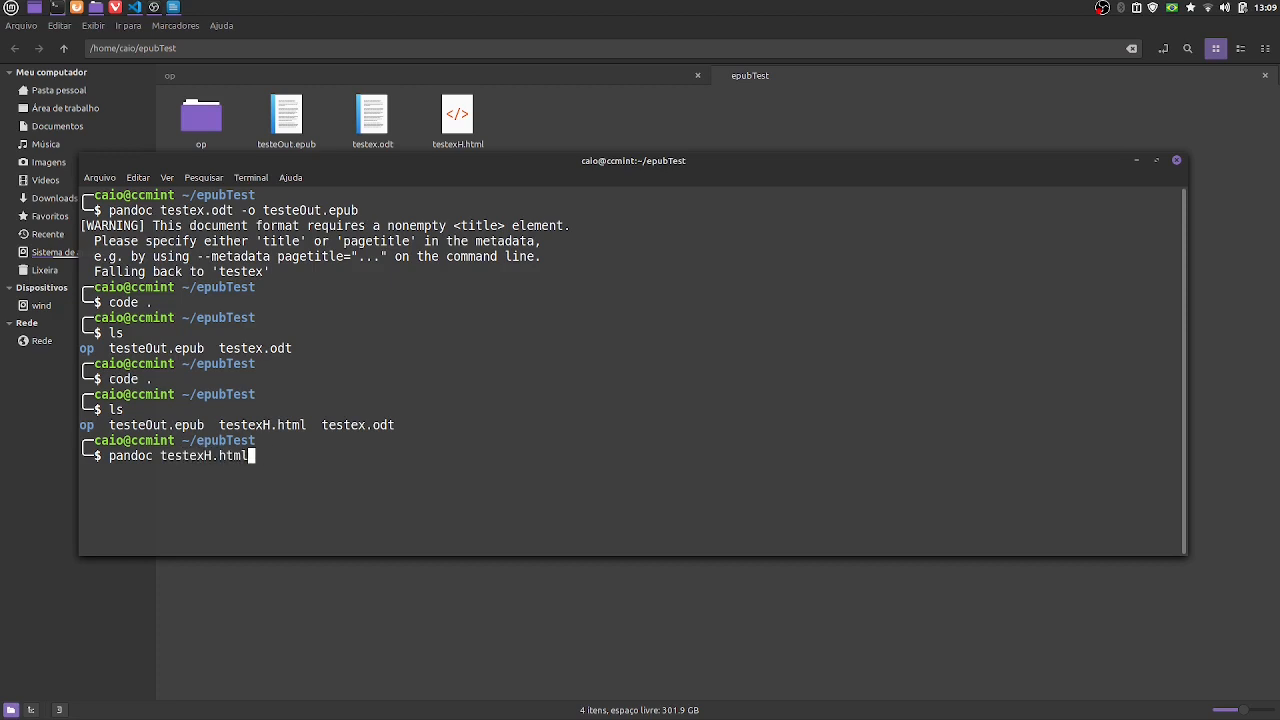
pyautogui.write('-o outhtml.epub')
pyautogui.press('Return')
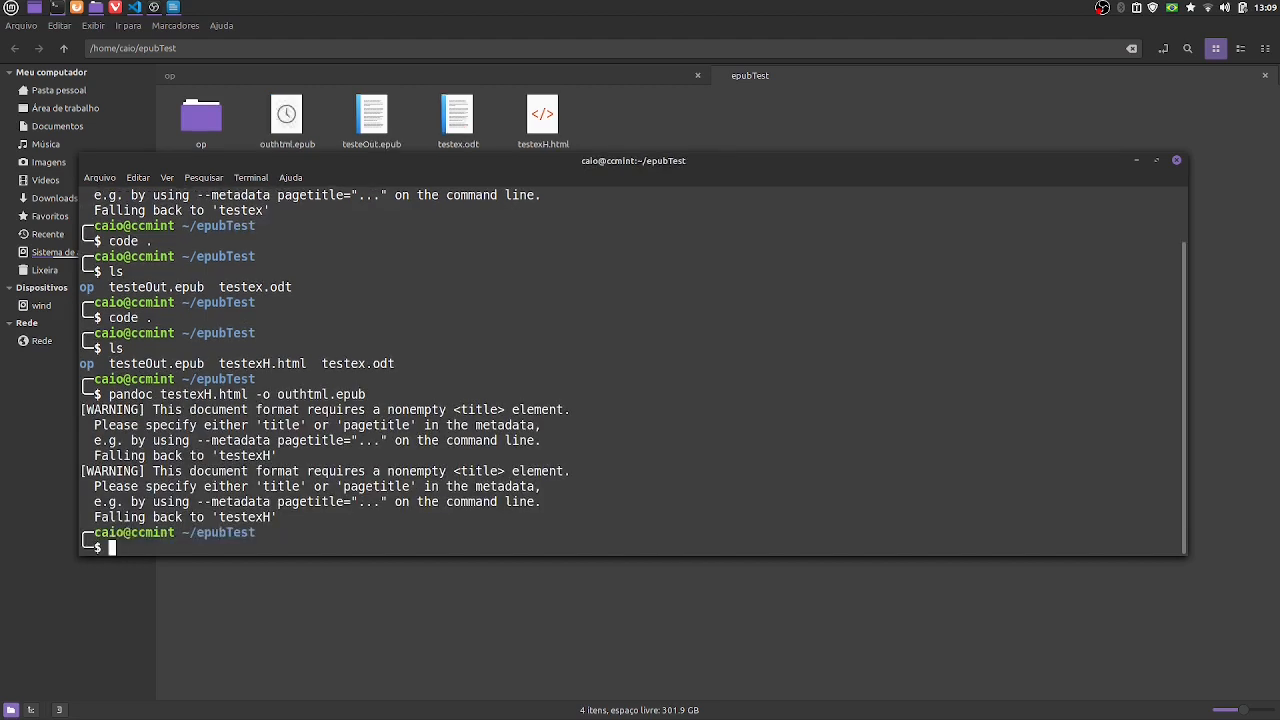
# - Return to the epubTest folder and open outhtml.epub with E-book viewer
pyautogui.click(711, 114)
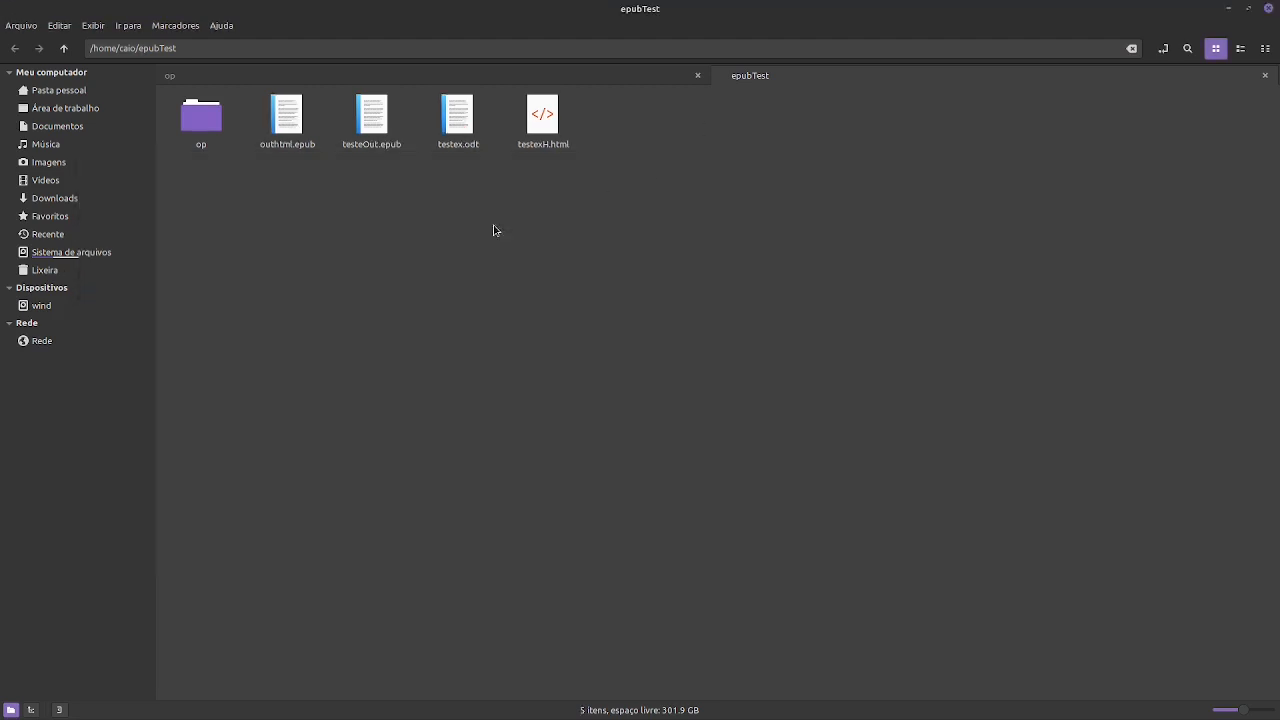
pyautogui.click(288, 118)
pyautogui.rightClick(293, 120)
pyautogui.moveTo(318, 148)
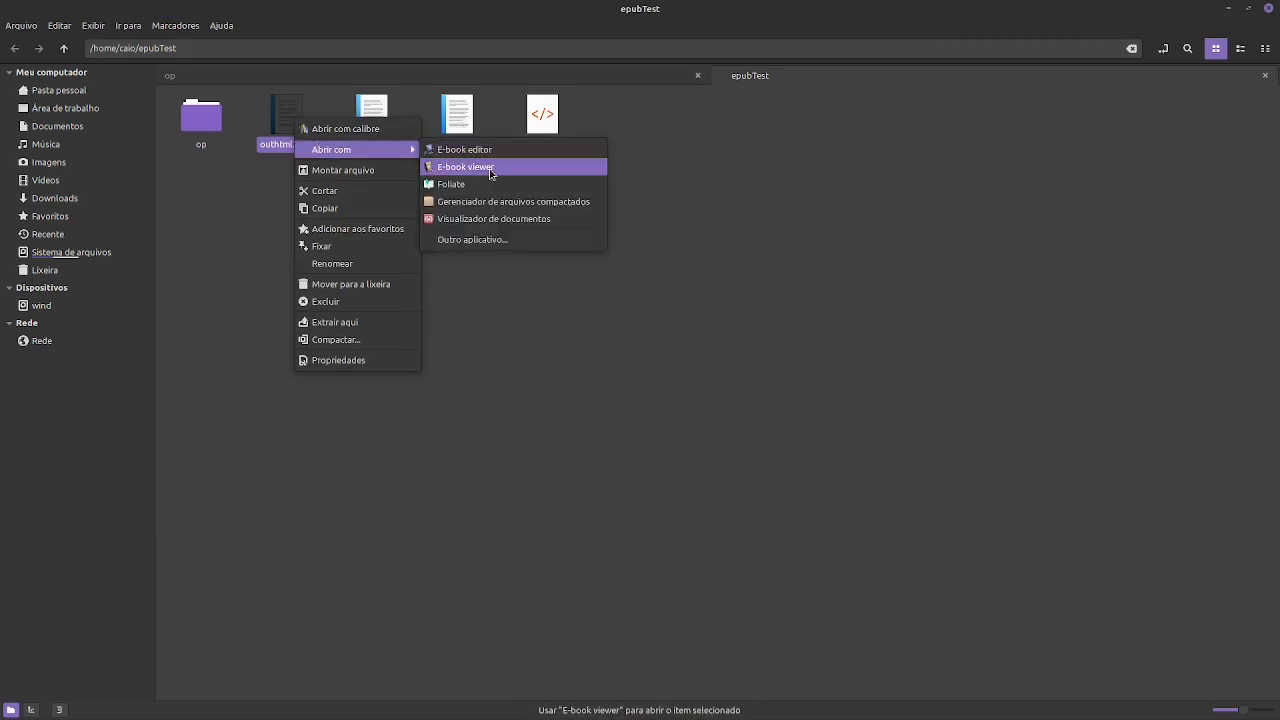
pyautogui.click(470, 167)
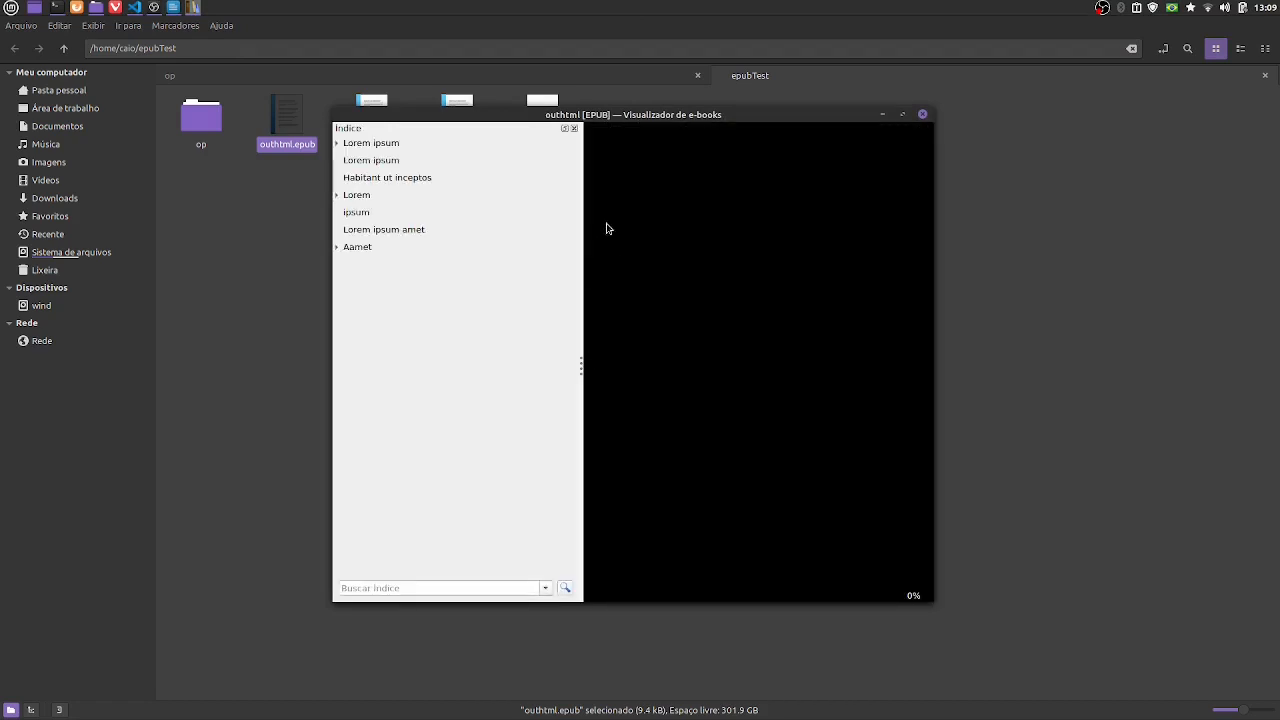
# - Examine the first chapters of outhtml.epub, checking the Lorem headings and the bold and italic words under Lorem 2
pyautogui.click(352, 142)
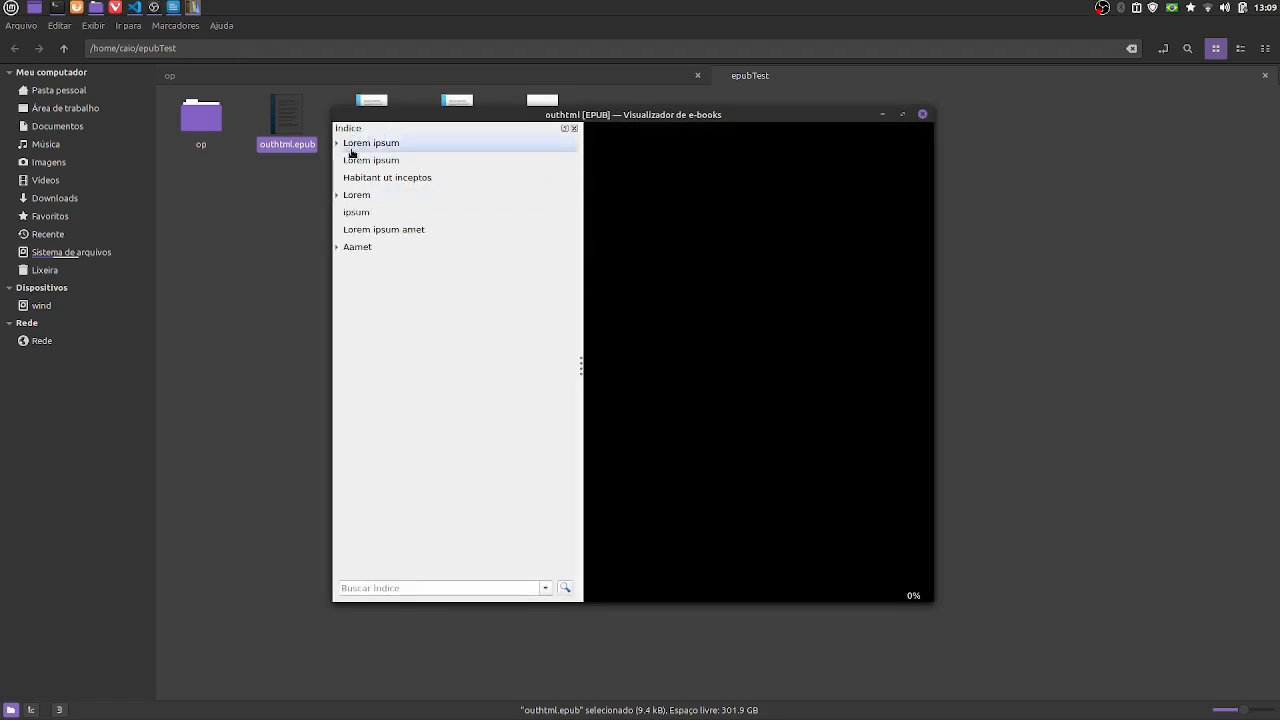
pyautogui.scroll(-1, 674, 236)
pyautogui.scroll(-5, 674, 236)
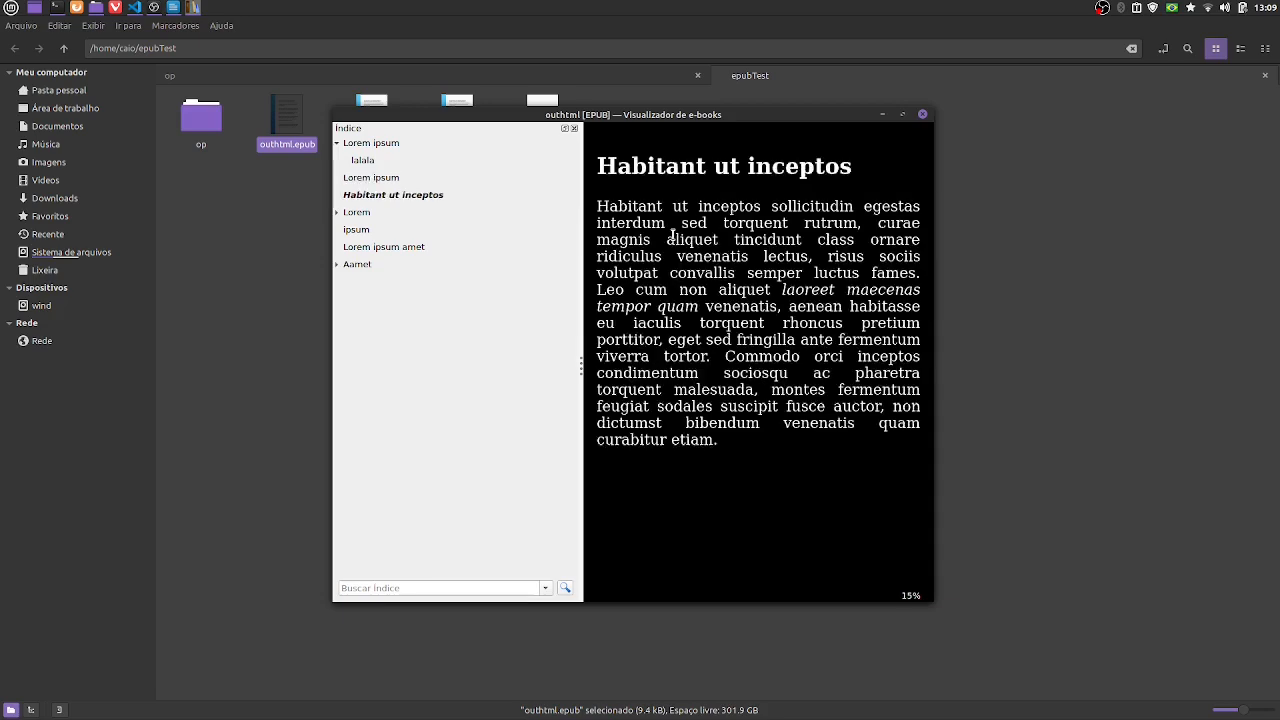
pyautogui.scroll(3, 758, 300)
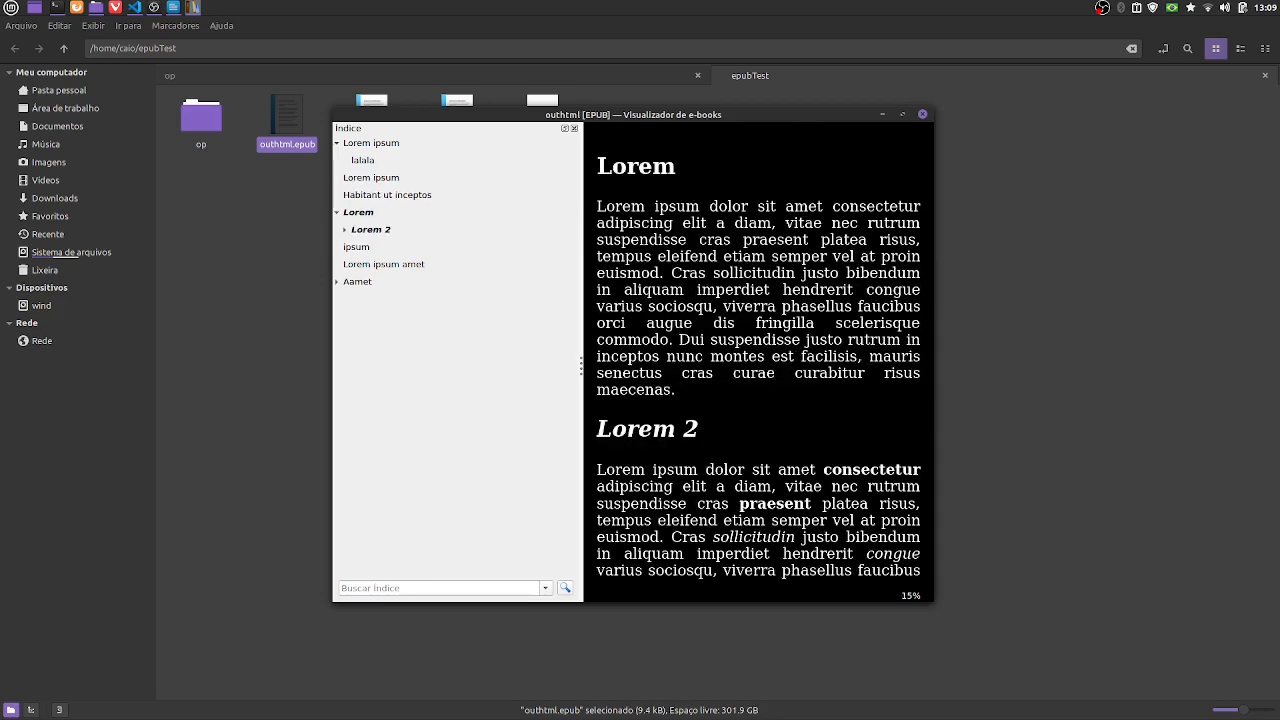
pyautogui.scroll(-2, 758, 300)
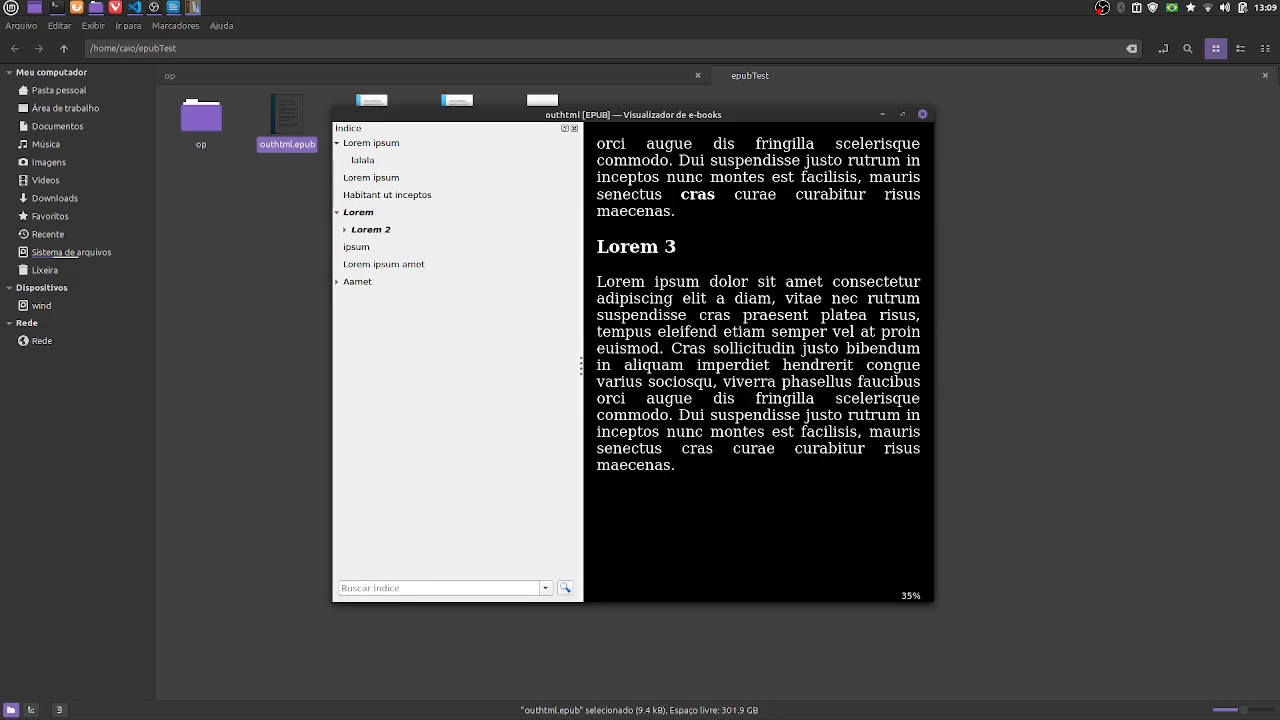
pyautogui.scroll(2, 758, 360)
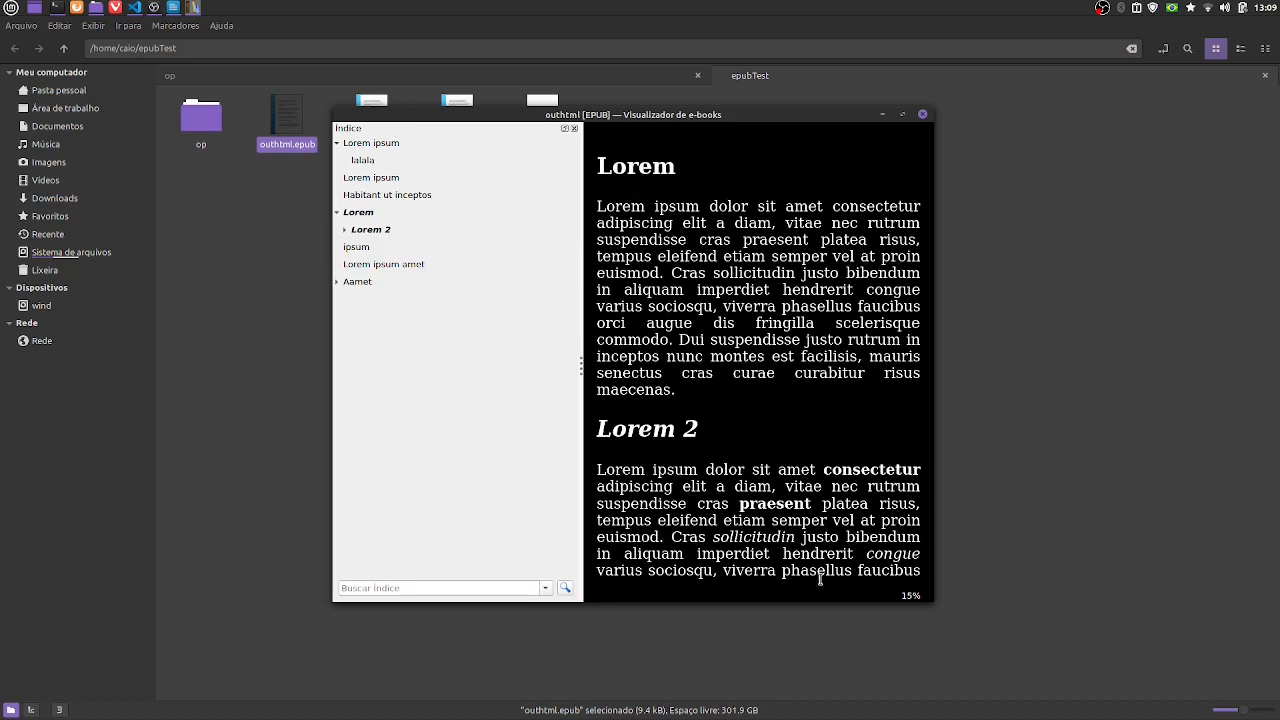
pyautogui.doubleClick(776, 505)
pyautogui.click(822, 420)
pyautogui.doubleClick(888, 555)
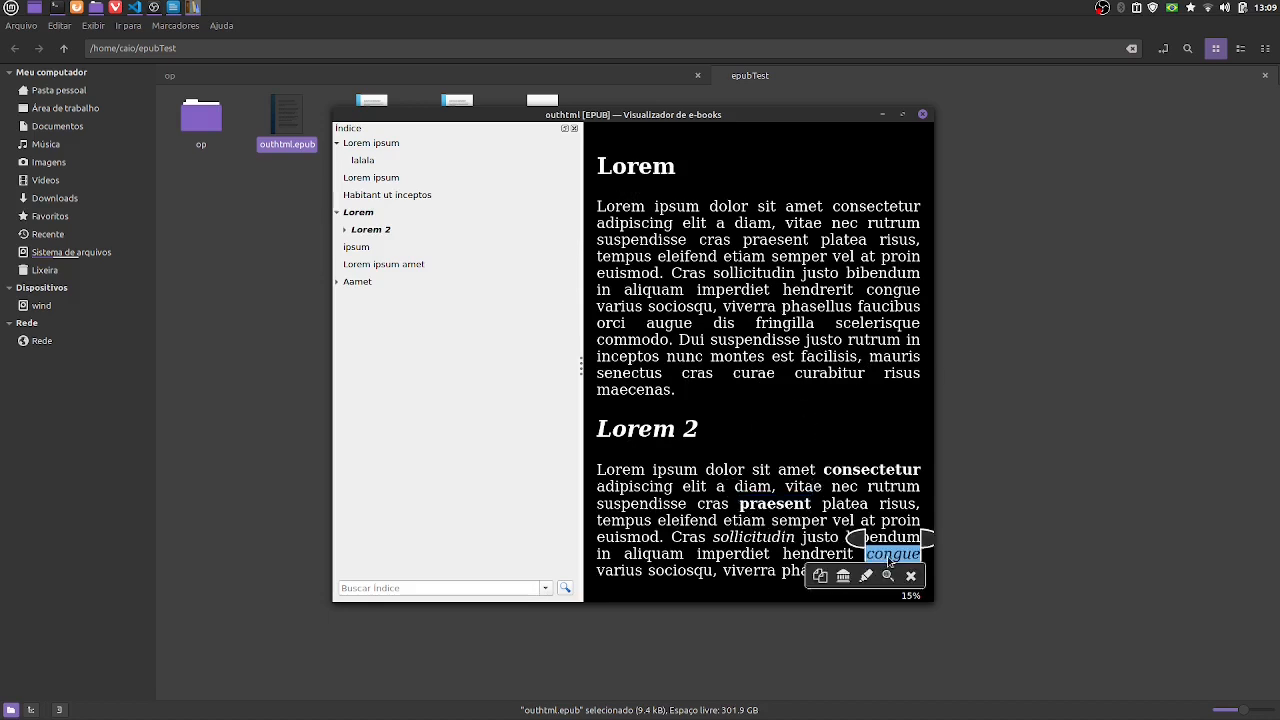
pyautogui.click(714, 274)
# - Examine the Lorem 3 and Aamet sections, return to the Lorem ipsum chapter heading, and close the e-book viewer
pyautogui.scroll(-5, 675, 300)
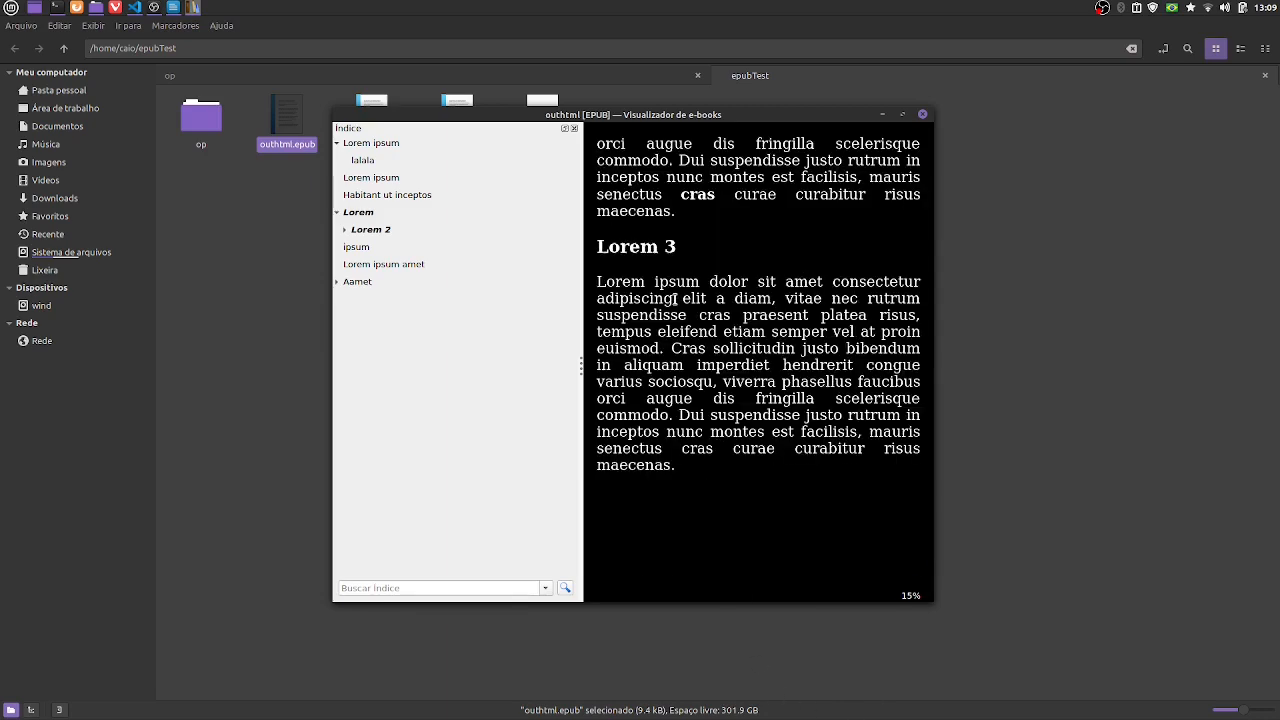
pyautogui.scroll(-6, 675, 300)
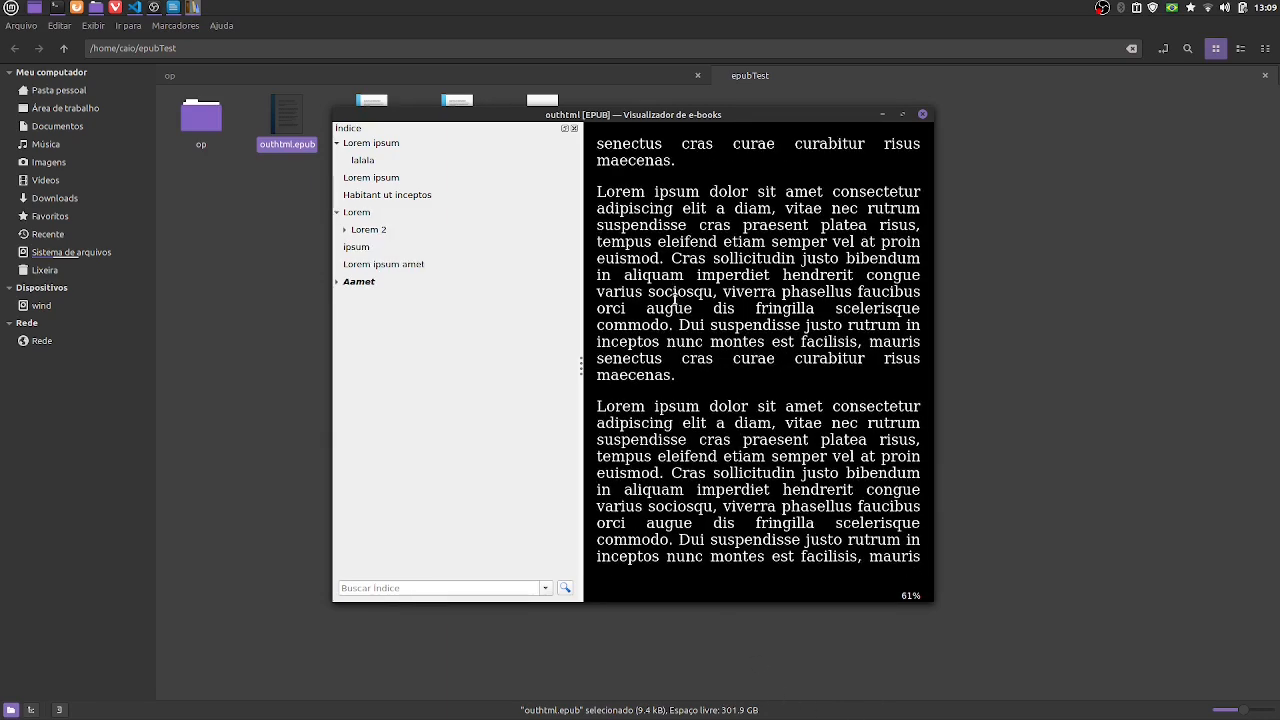
pyautogui.scroll(-3, 758, 360)
pyautogui.scroll(10, 758, 360)
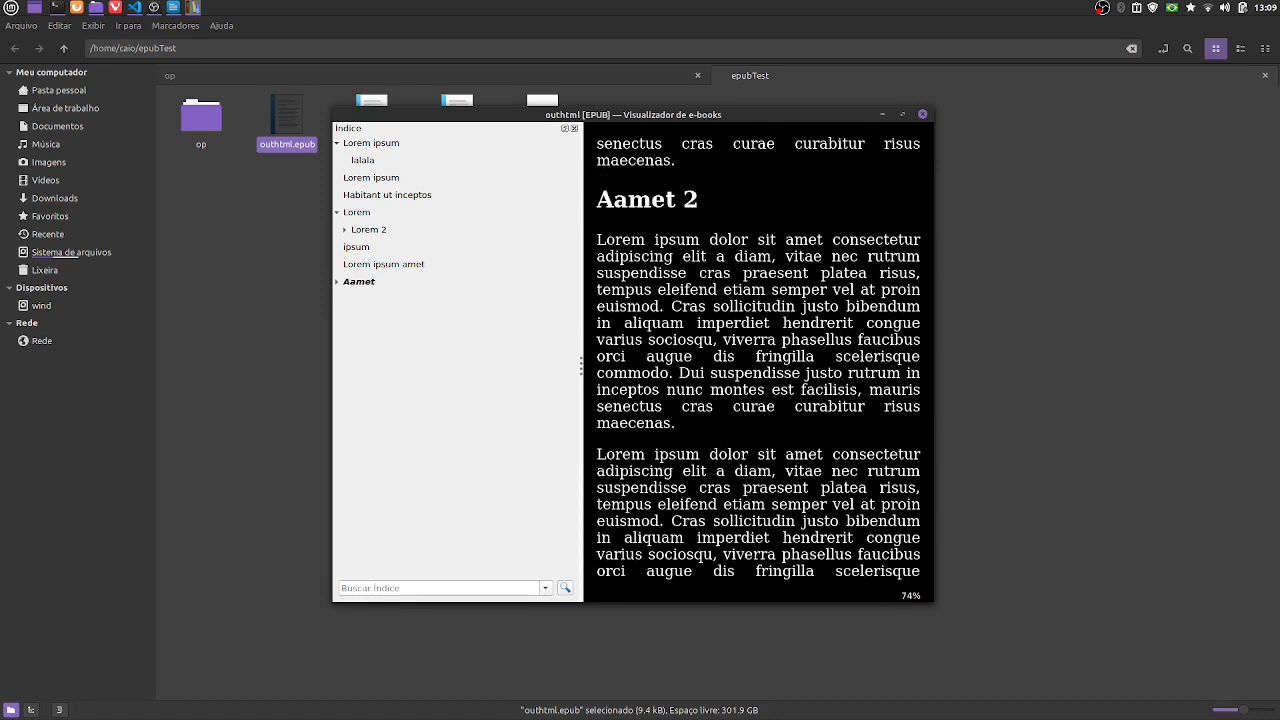
pyautogui.scroll(2, 758, 360)
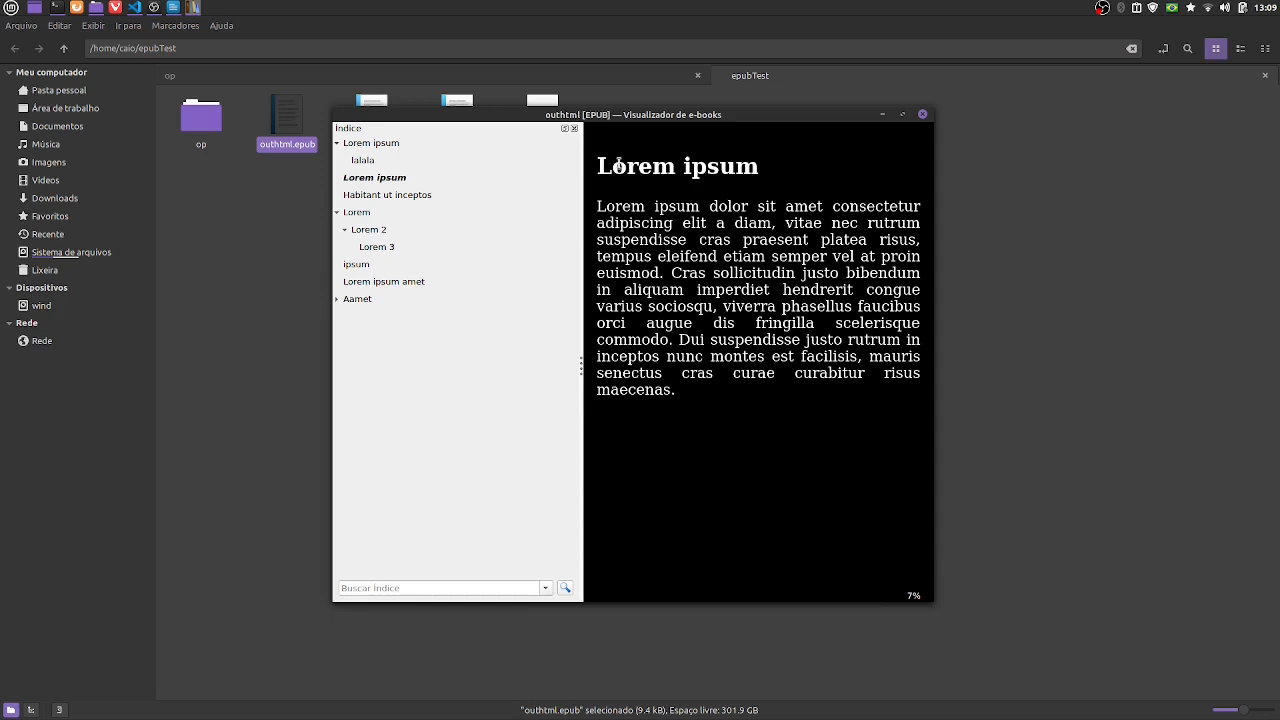
pyautogui.moveTo(612, 165); pyautogui.dragTo(798, 199)
pyautogui.click(736, 266)
pyautogui.click(925, 116)
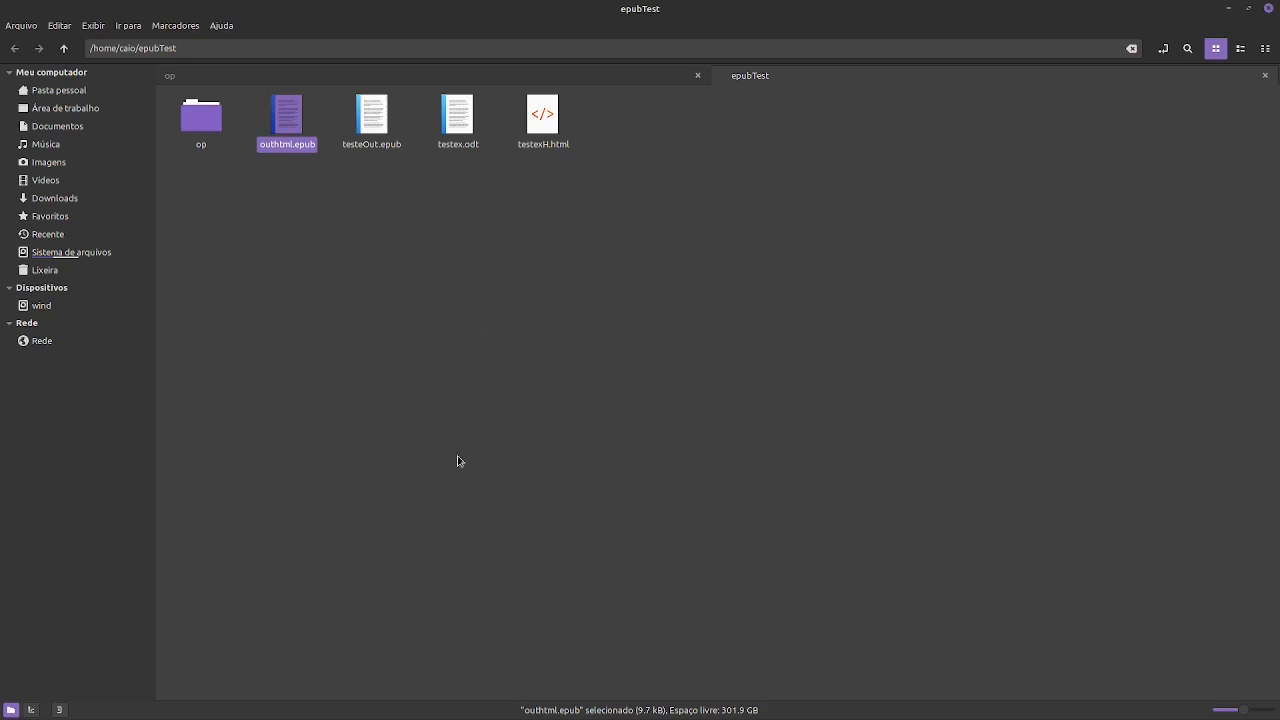
# - Switch to Visual Studio Code and bring up stylesheet1.css from the unpacked EPUB
pyautogui.hotkey('alt', 'Tab')
pyautogui.hotkey('alt', 'Tab')
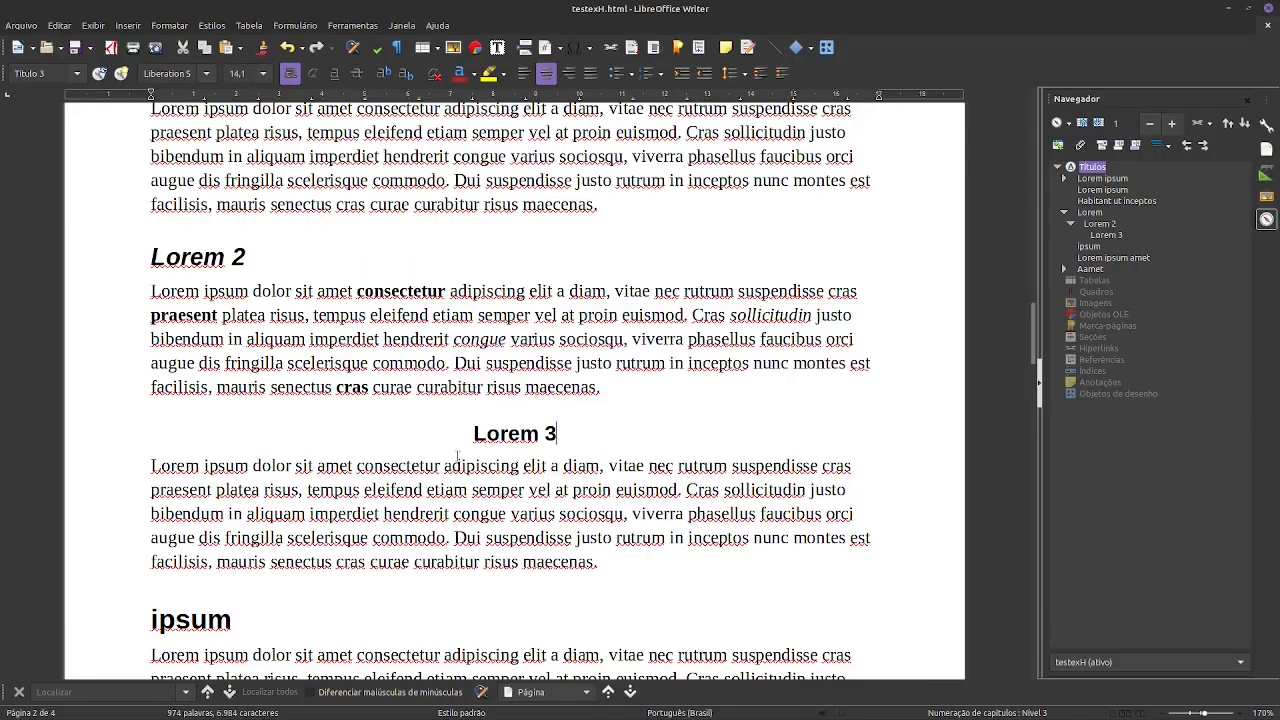
pyautogui.hotkey('alt', 'Tab')
pyautogui.hotkey('alt', 'Tab')
pyautogui.hotkey('alt', 'Tab')
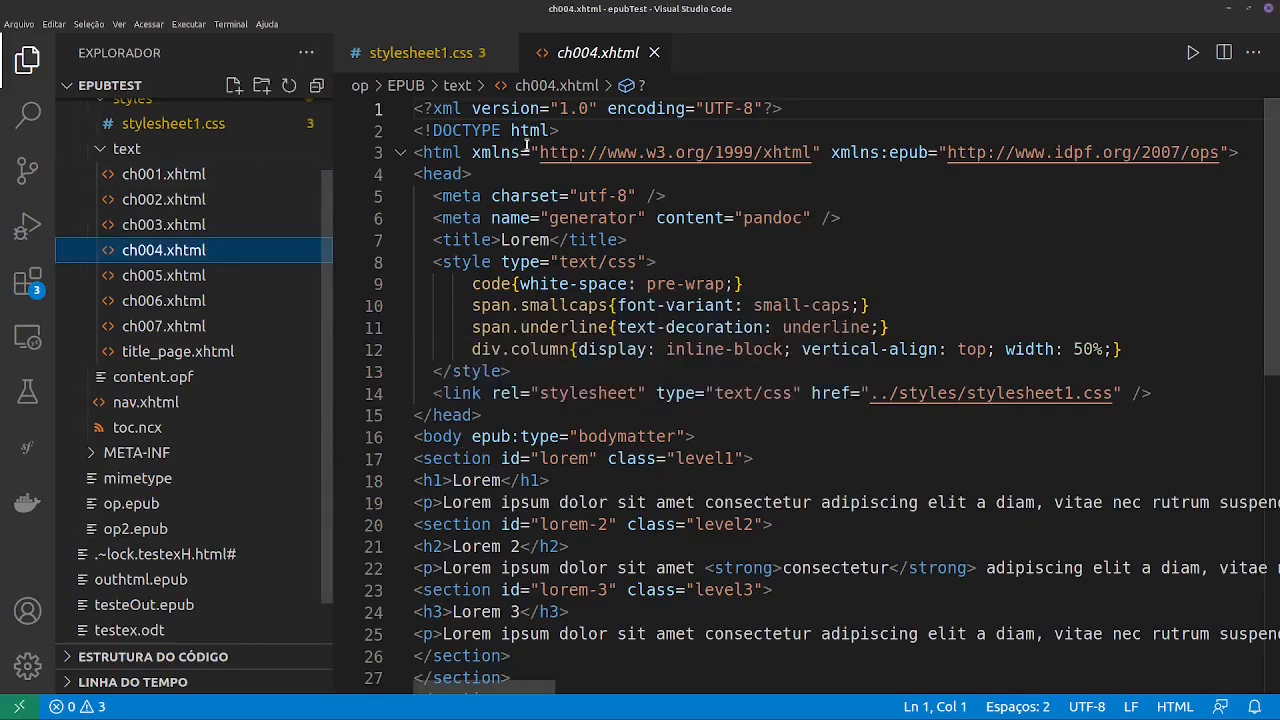
pyautogui.click(425, 52)
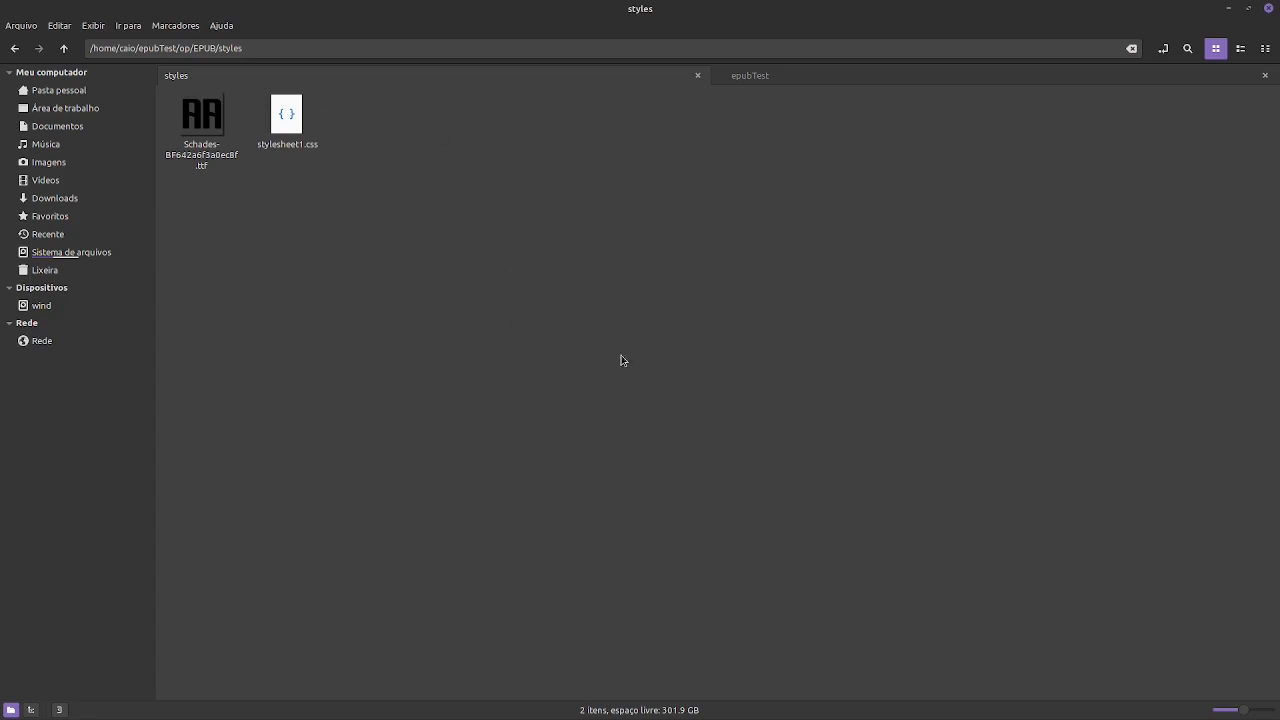
# - Return to Visual Studio Code, look at Schades-BF642a6f3a0ec8f.ttf in the EPUB's styles folder, and close it again
pyautogui.press('alt')
pyautogui.hotkey('alt', 'Tab')
pyautogui.hotkey('alt', 'Tab')
pyautogui.hotkey('alt', 'Tab')
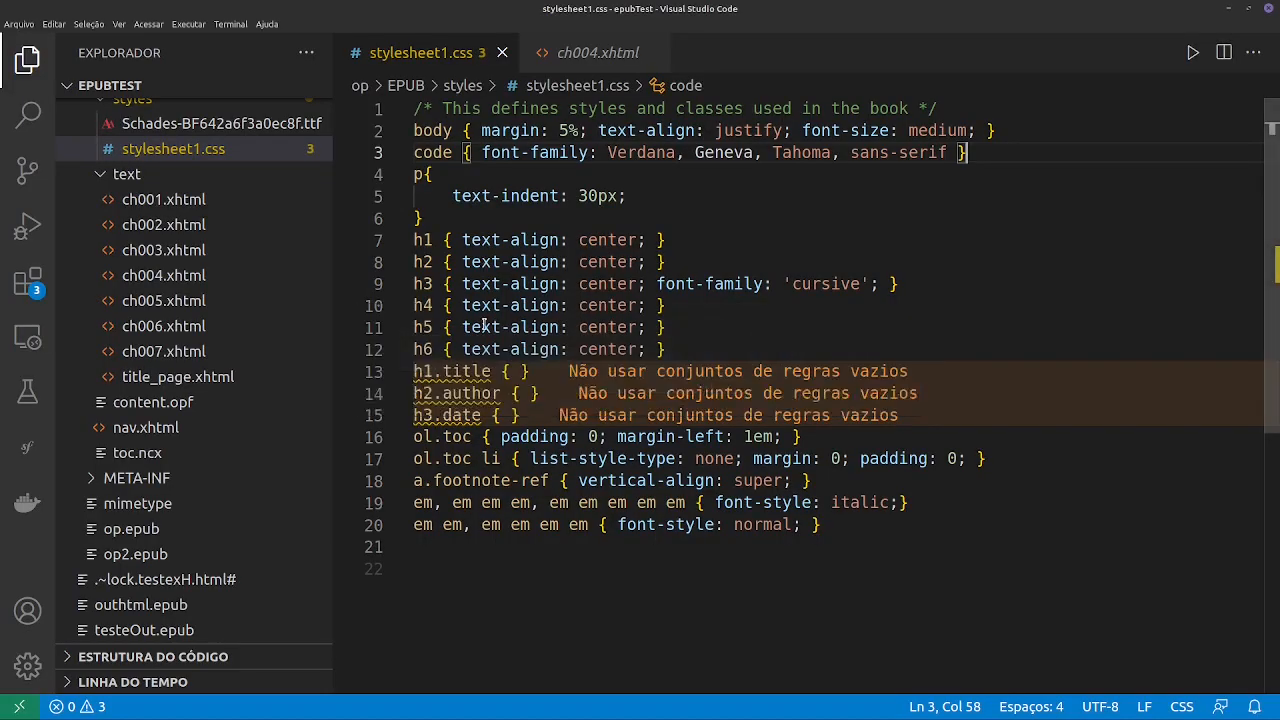
pyautogui.scroll(2, 203, 249)
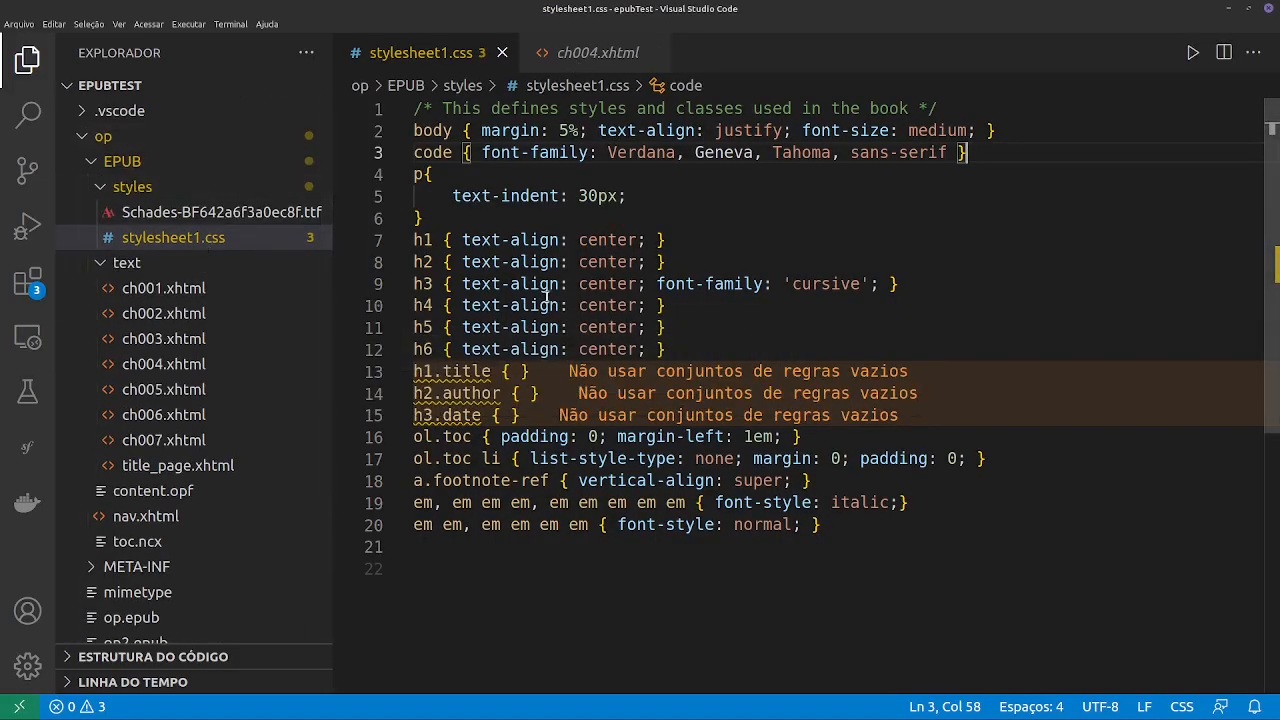
pyautogui.click(140, 214)
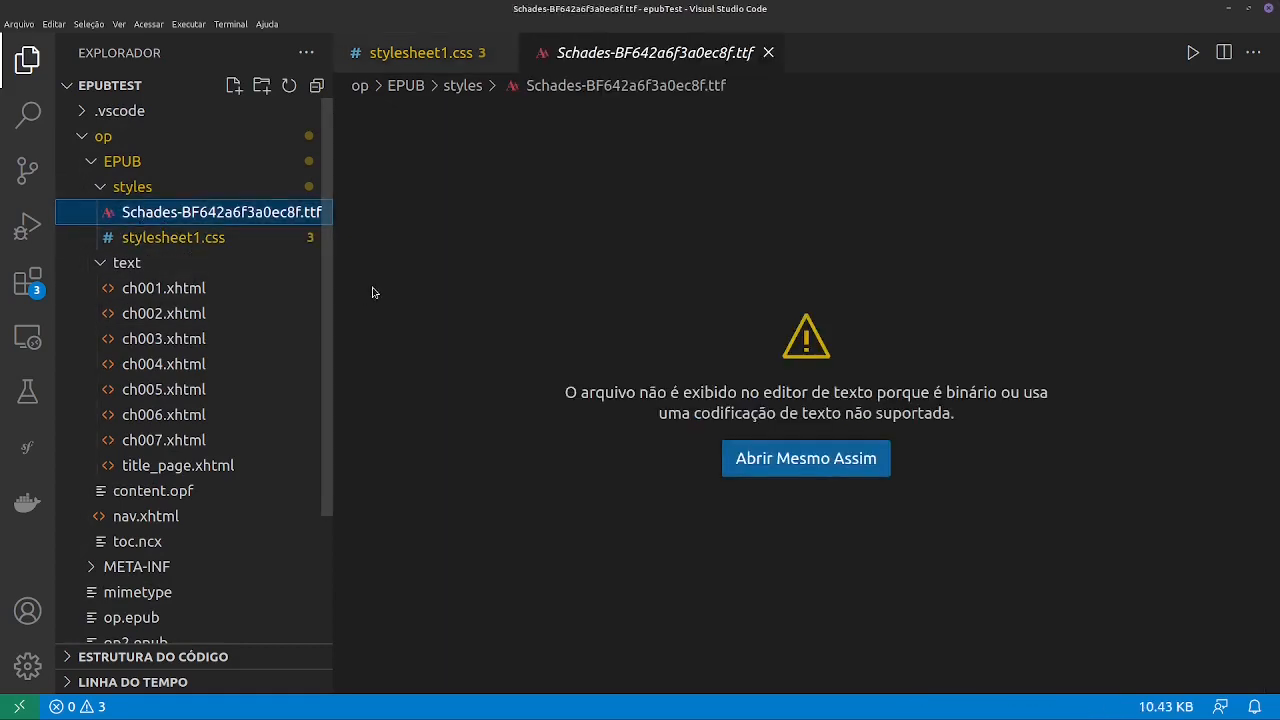
pyautogui.click(768, 52)
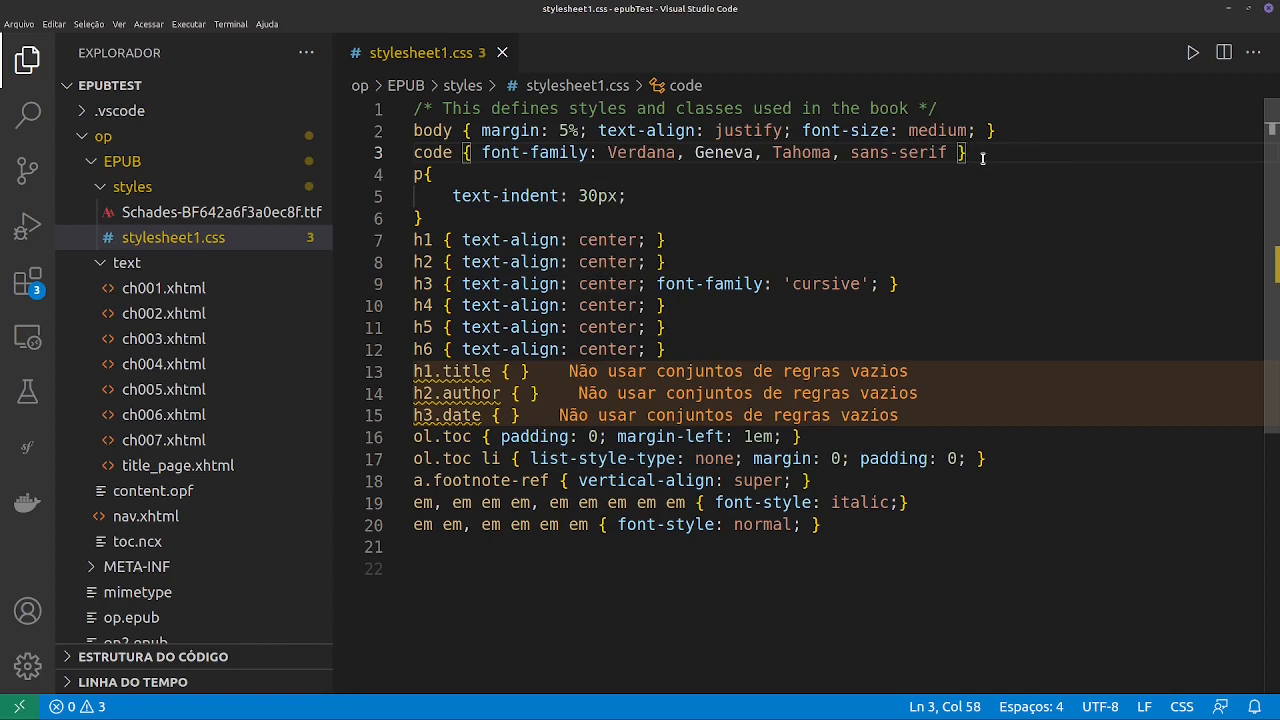
# - Insert two blank lines below the opening comment of stylesheet1.css and save the file
pyautogui.click(978, 109)
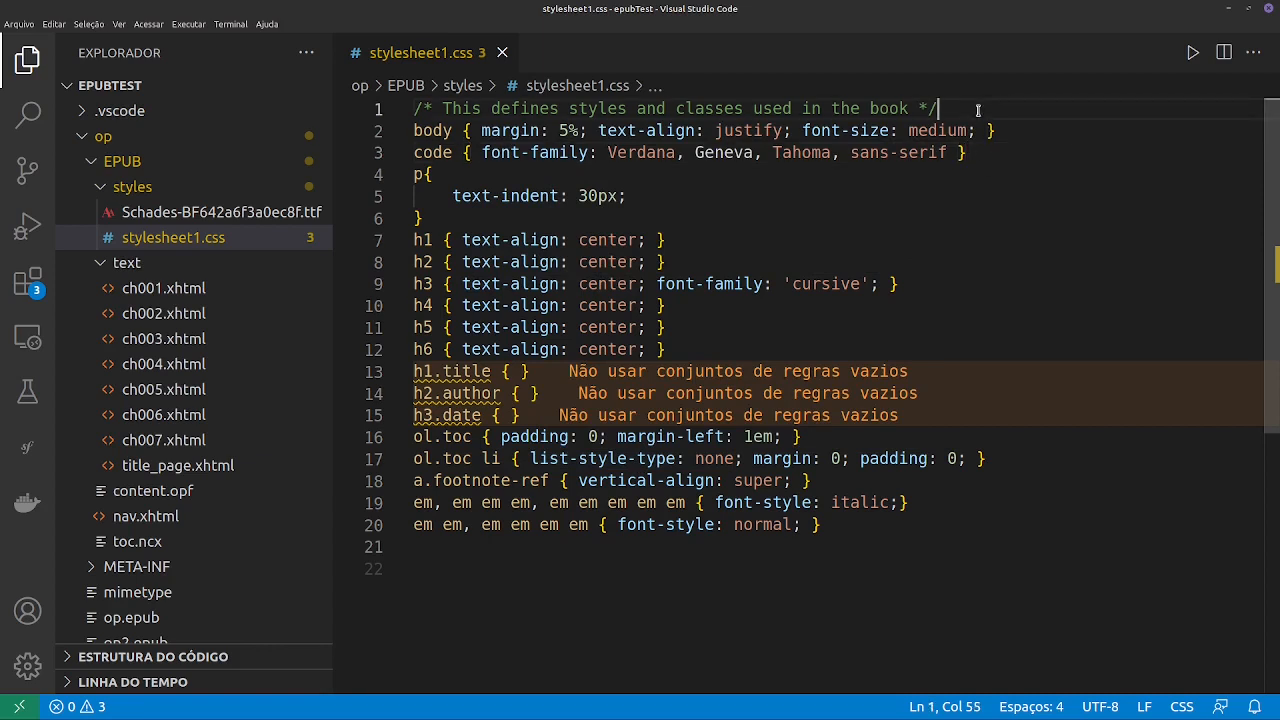
pyautogui.press('Return')
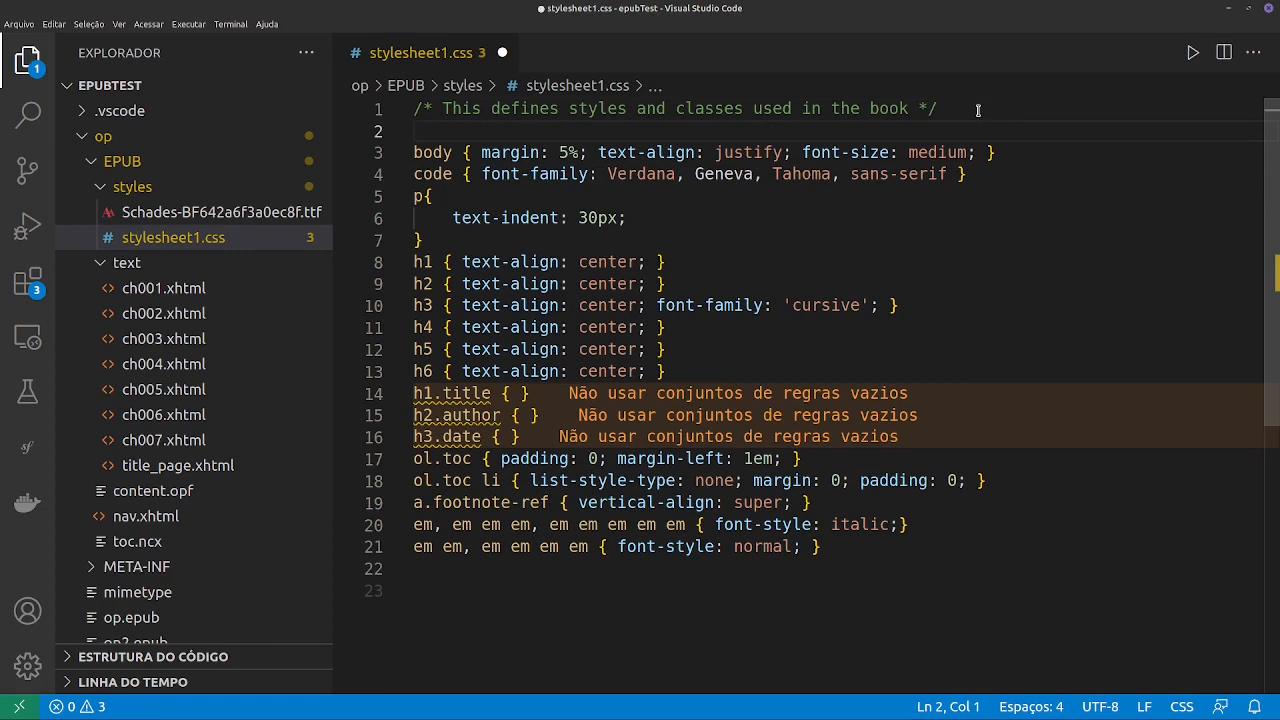
pyautogui.press('Return')
pyautogui.press('Up')
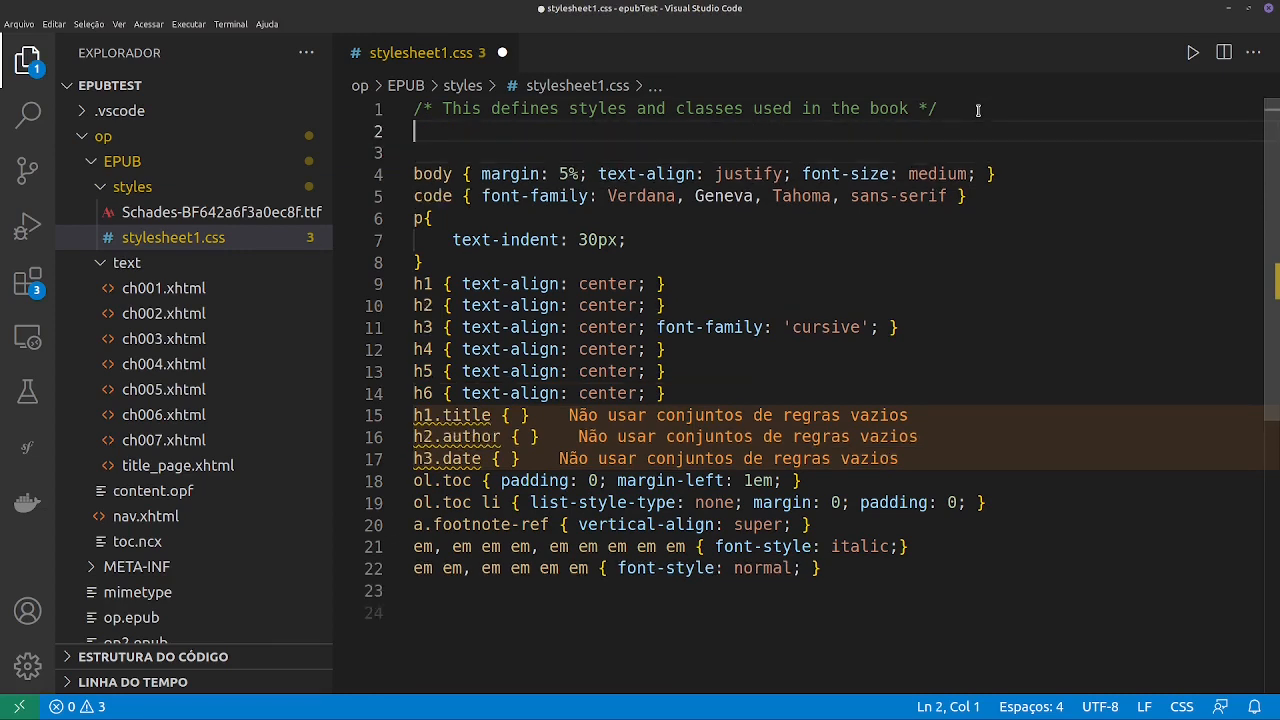
pyautogui.hotkey('ctrl', 's')
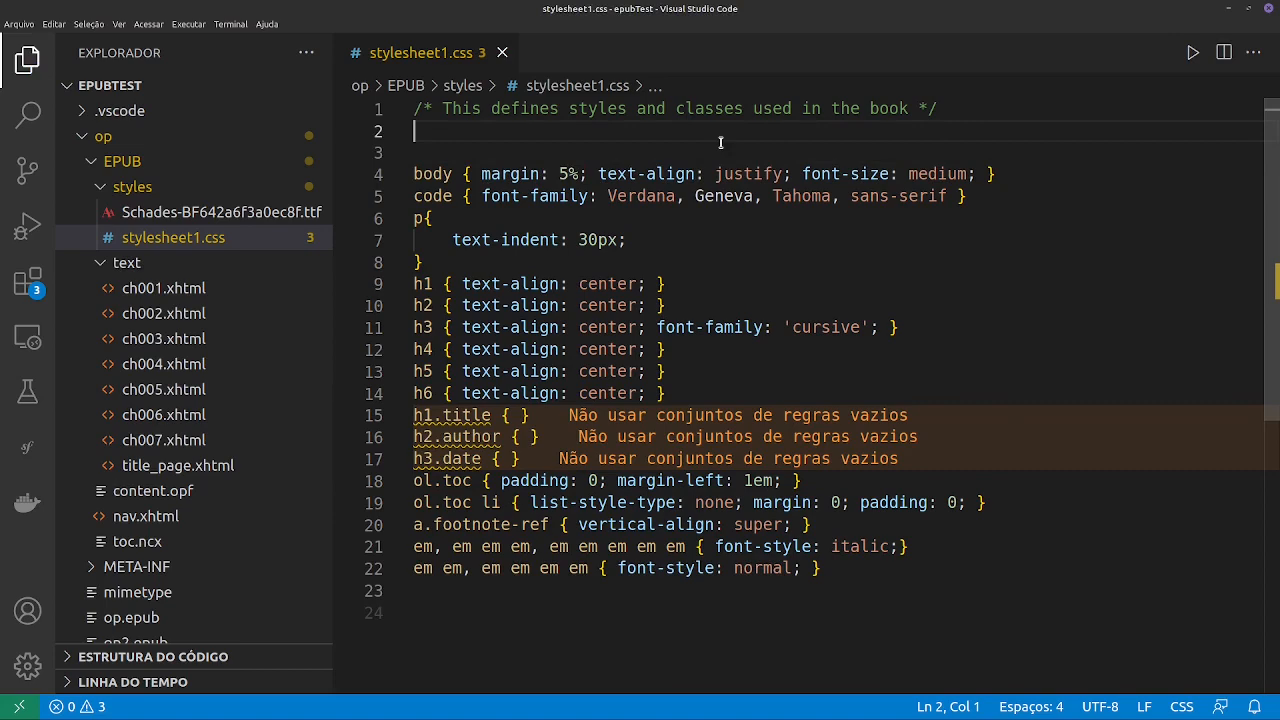
pyautogui.write('face')
pyautogui.press('BackSpace')
pyautogui.press('BackSpace')
pyautogui.press('BackSpace')
pyautogui.press('BackSpace')
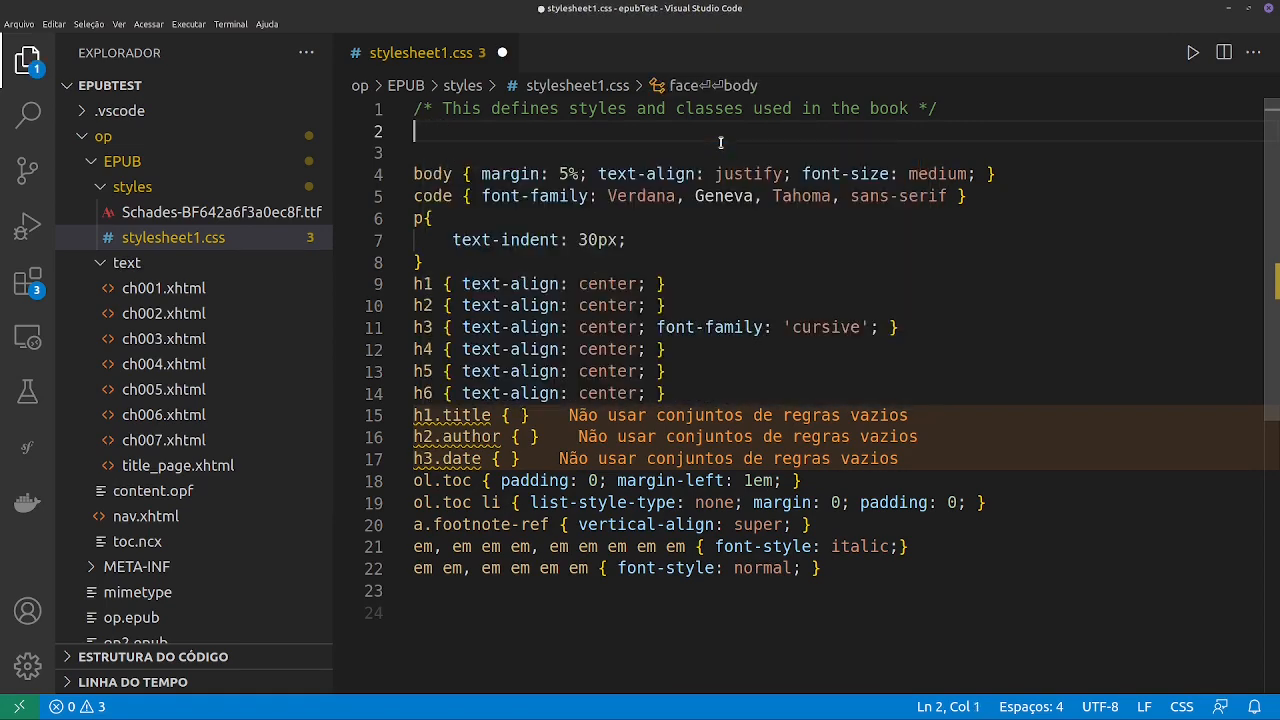
pyautogui.write('fonr')
pyautogui.press('BackSpace')
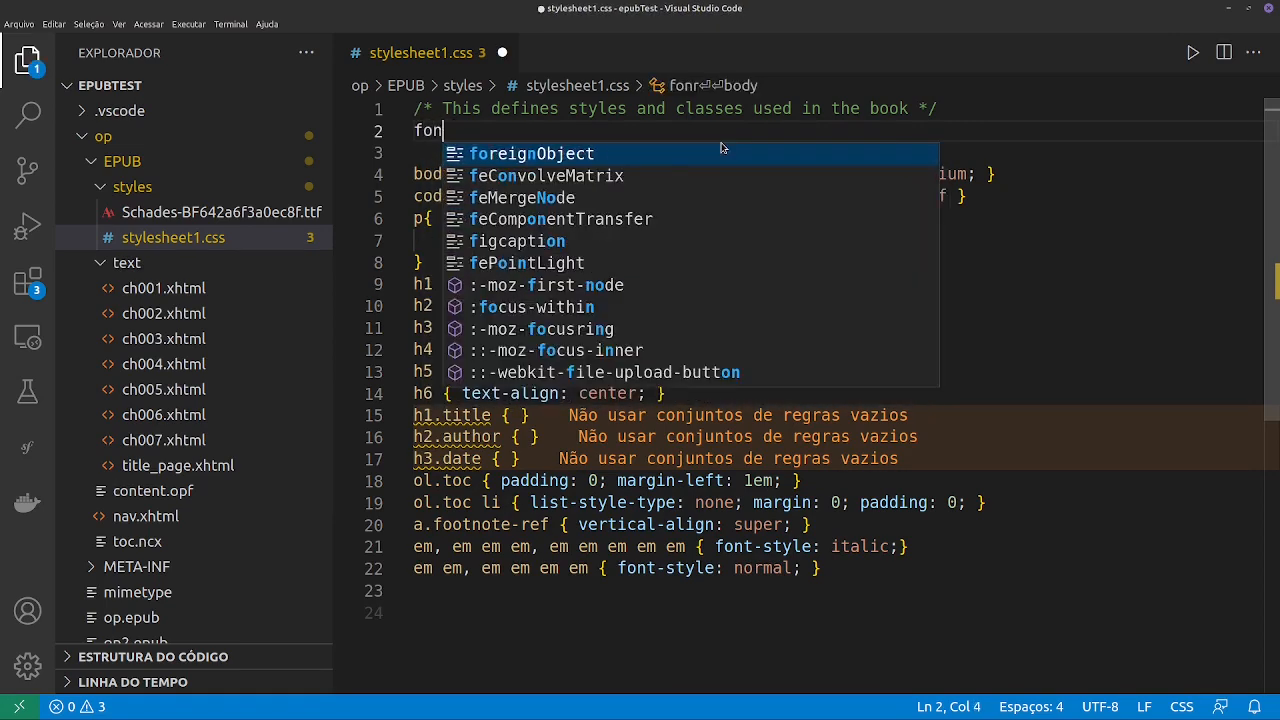
pyautogui.write('t')
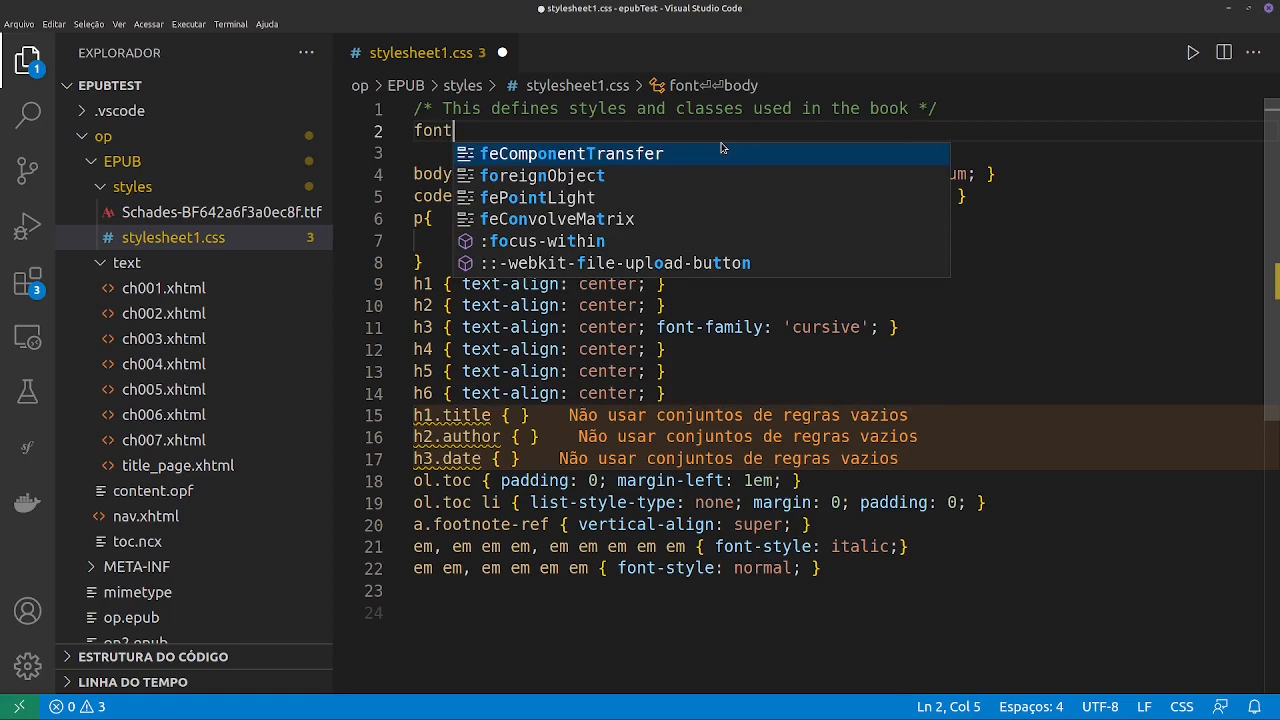
pyautogui.press('BackSpace')
pyautogui.press('BackSpace')
pyautogui.press('BackSpace')
pyautogui.press('BackSpace')
pyautogui.write('@')
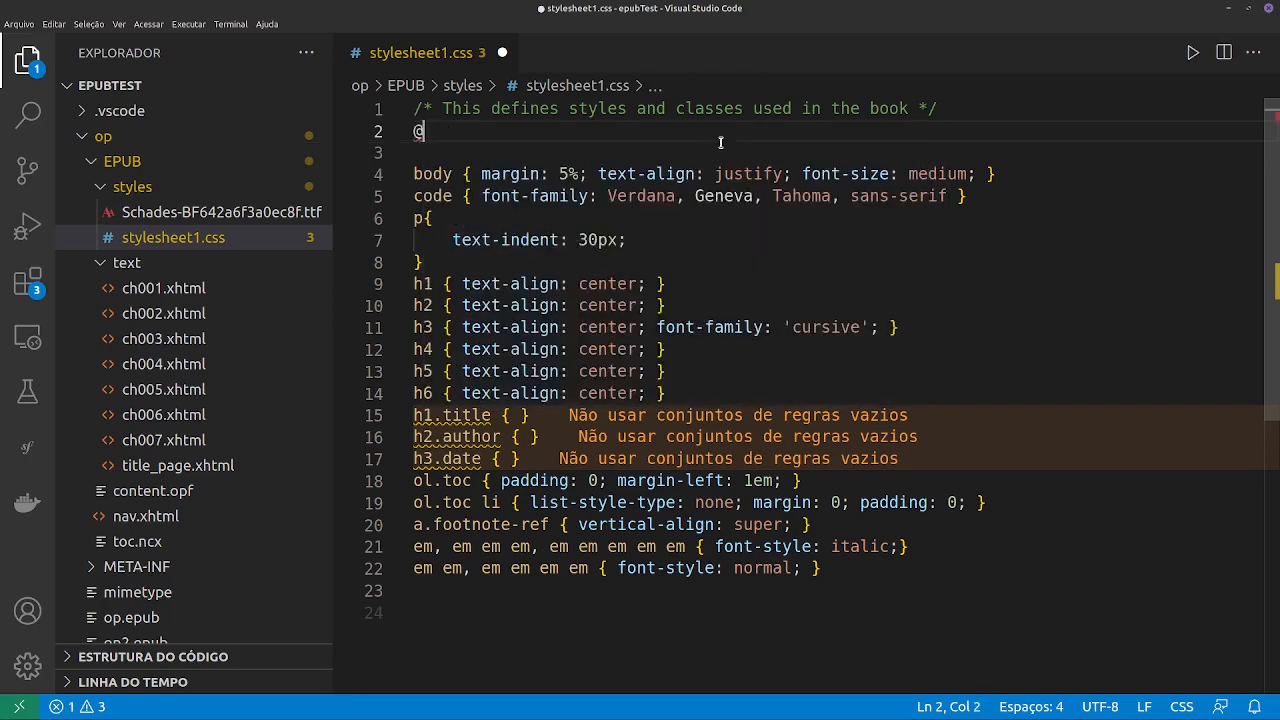
pyautogui.write('font-face')
pyautogui.press('Return')
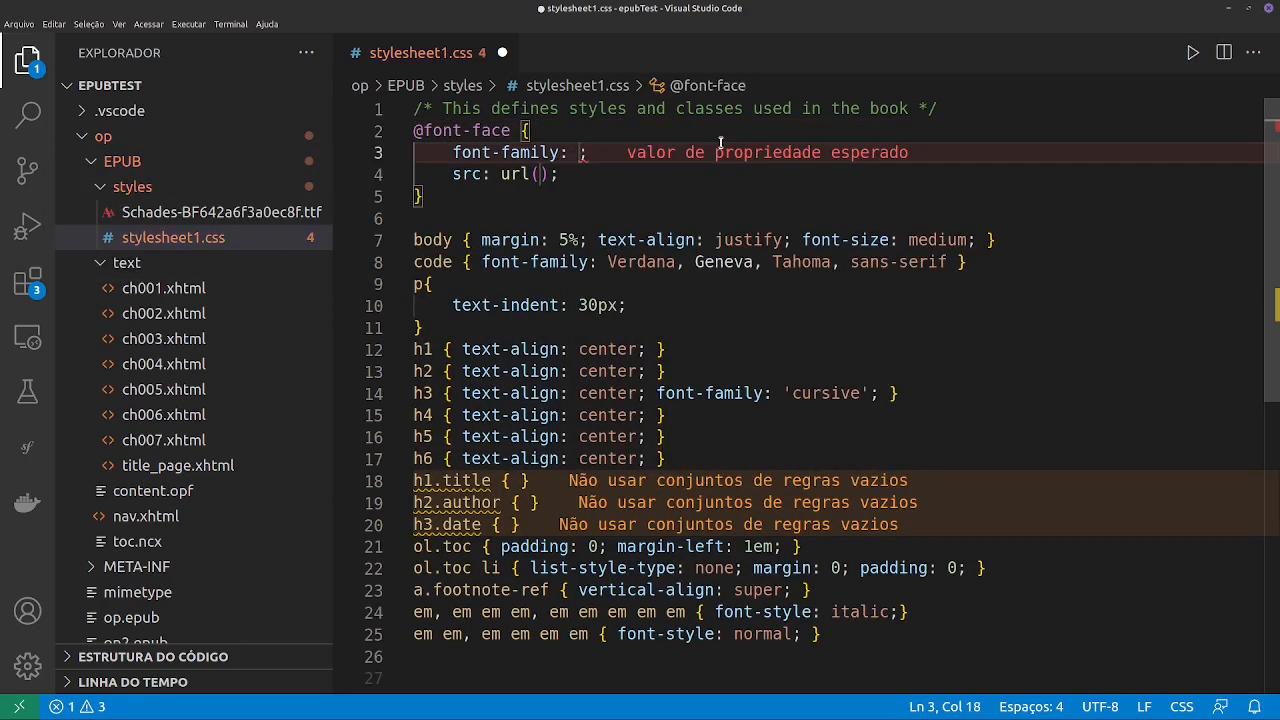
pyautogui.hotkey('ctrl', 's')
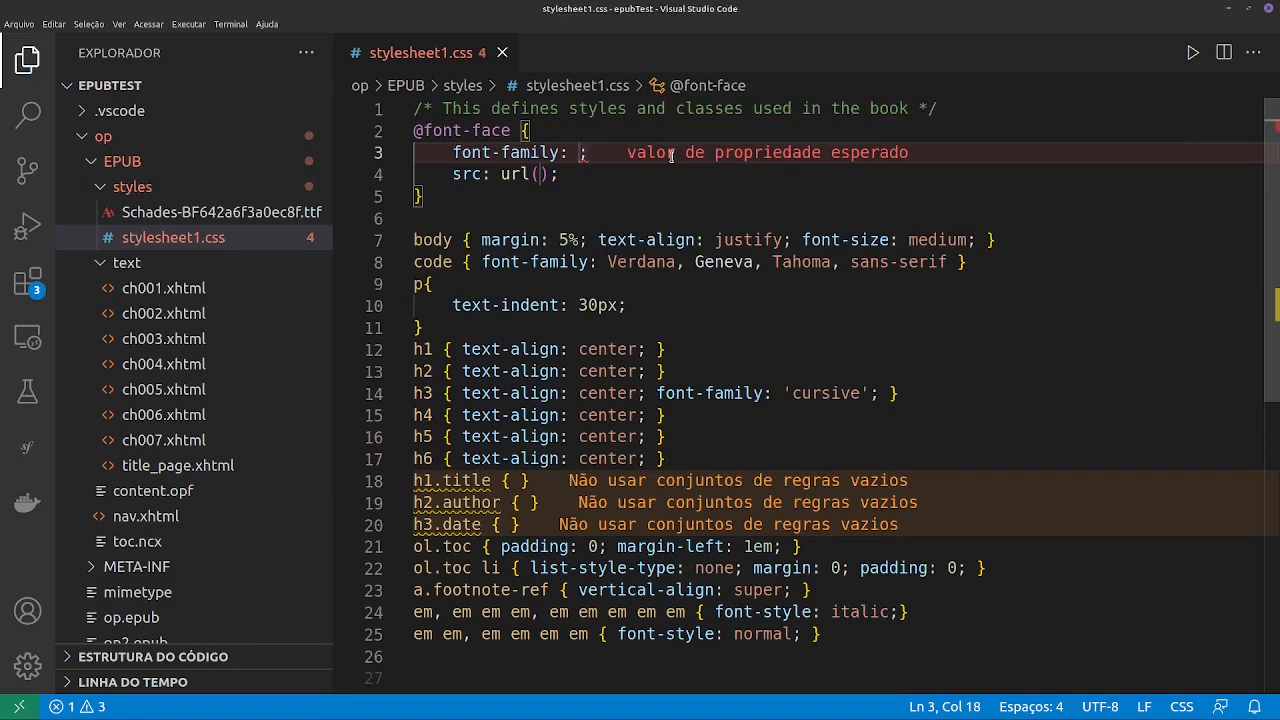
pyautogui.write("'")
pyautogui.write('Schad')
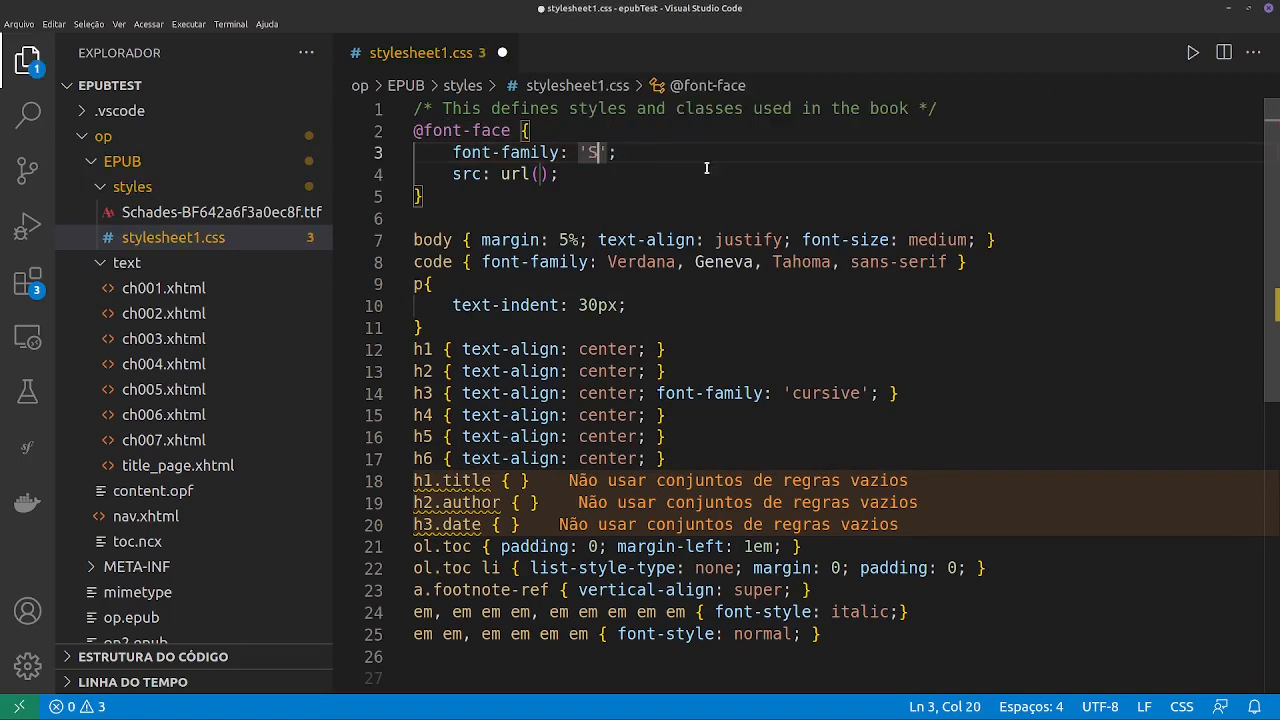
pyautogui.write('esR')
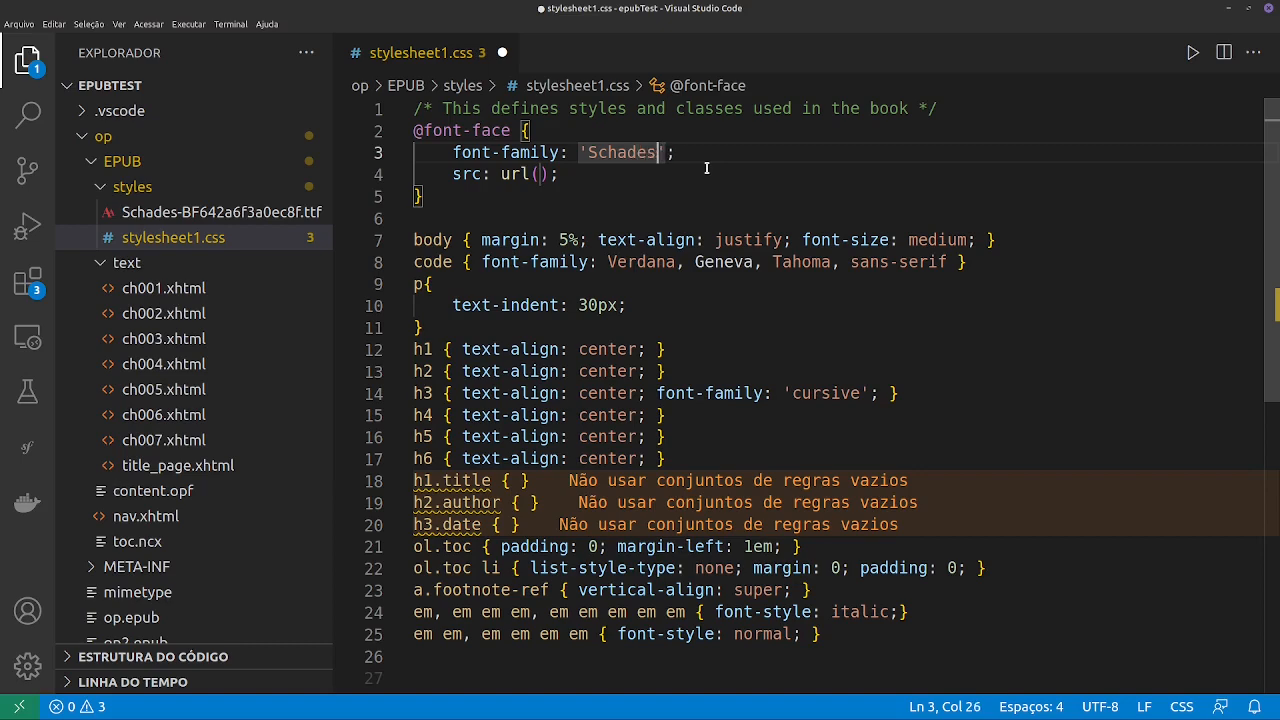
pyautogui.hotkey('ctrl', 's')
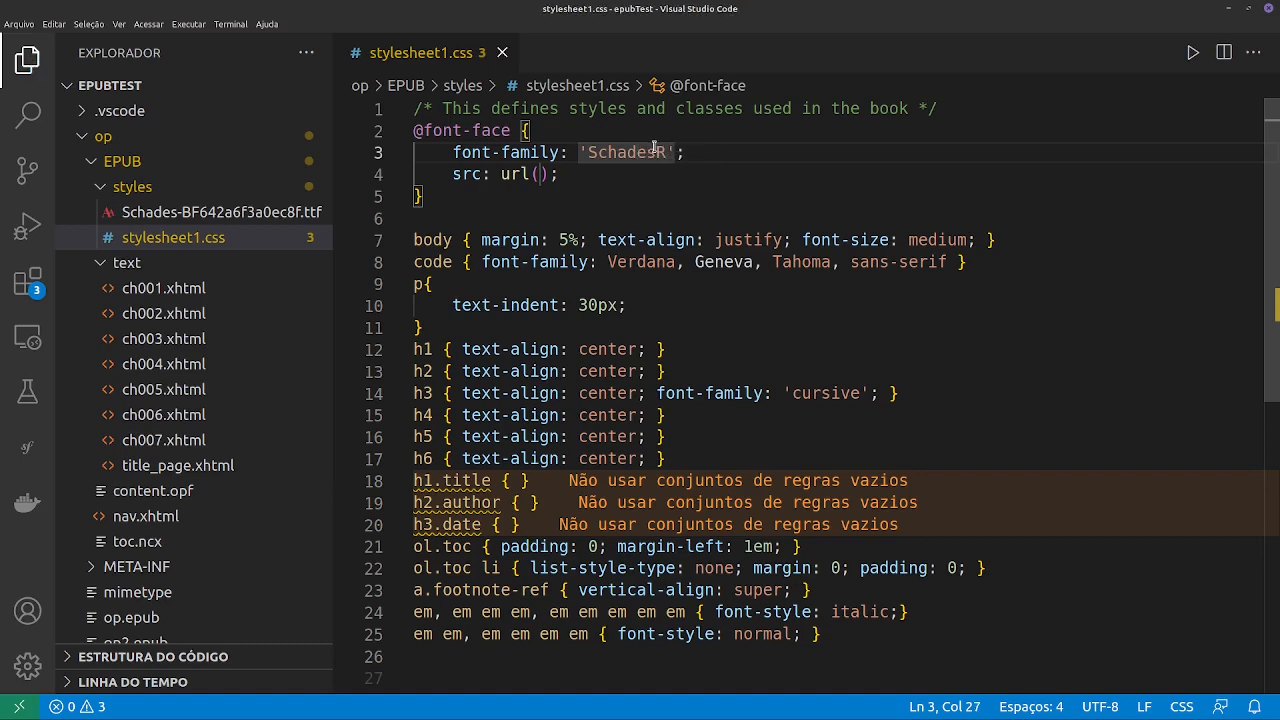
pyautogui.click(603, 152)
pyautogui.press('BackSpace')
pyautogui.write('s')
pyautogui.click(540, 174)
pyautogui.write("'")
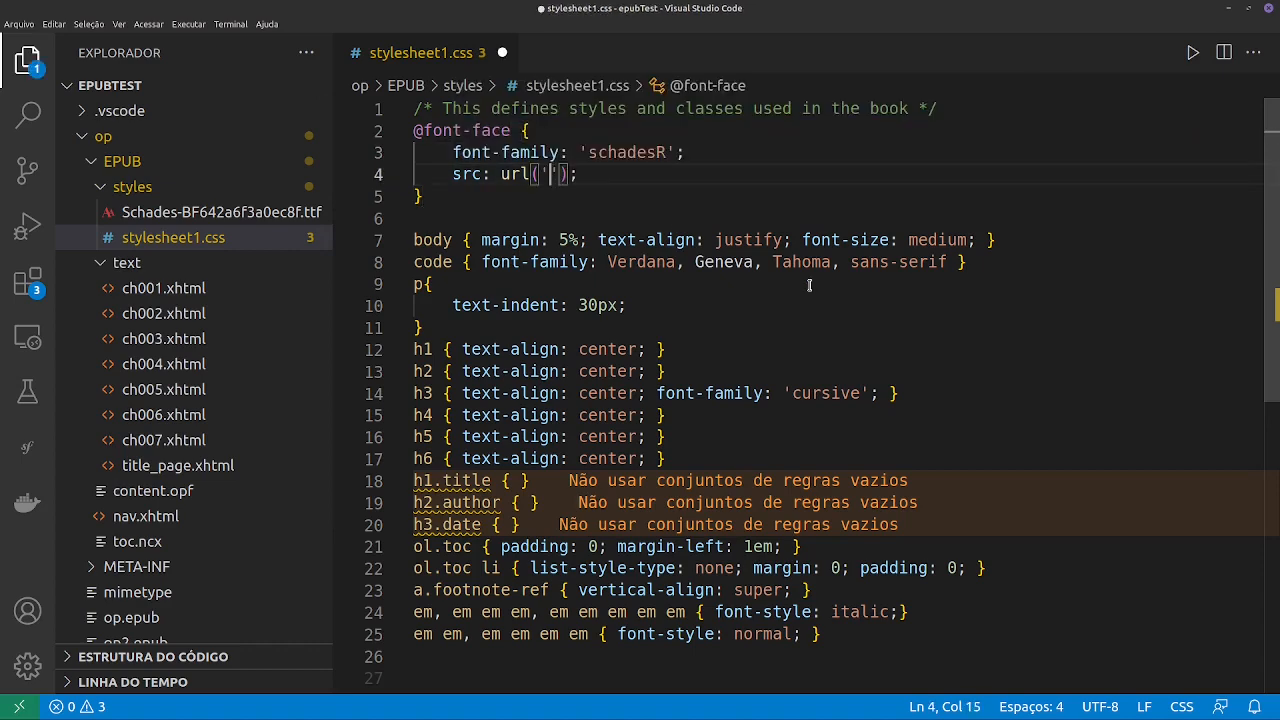
pyautogui.write('.')
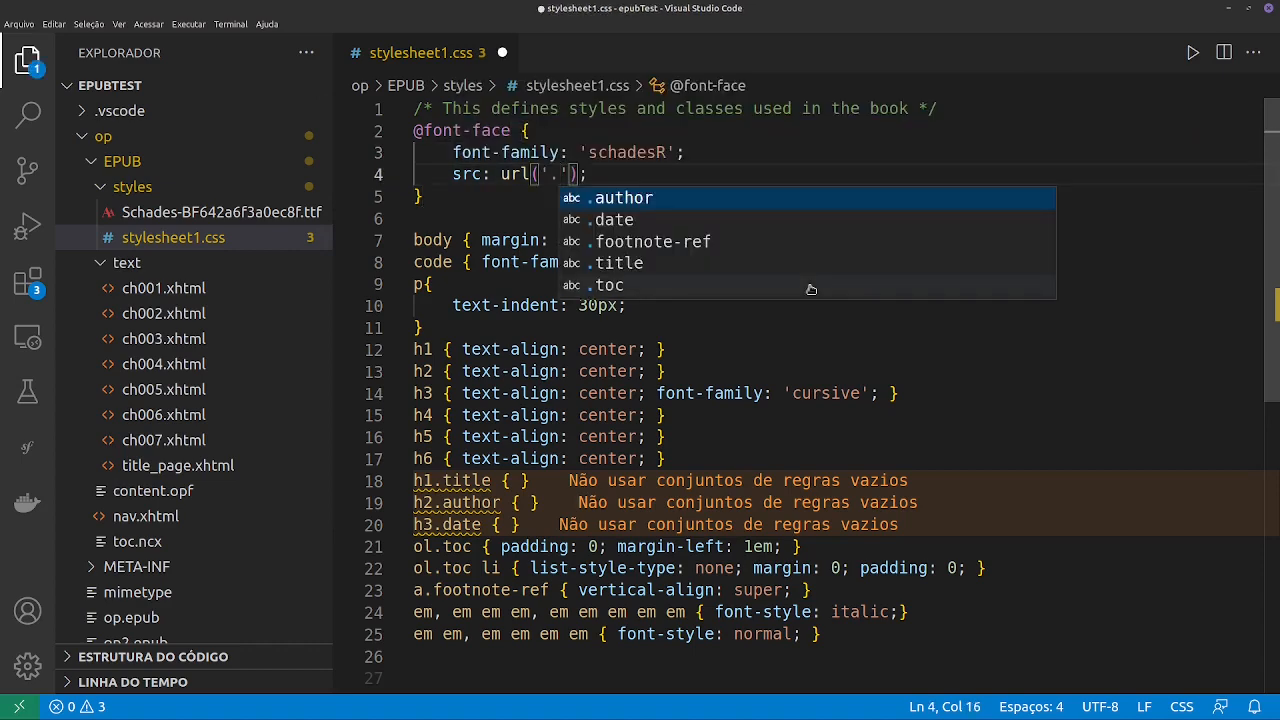
pyautogui.write('/')
pyautogui.press('Return')
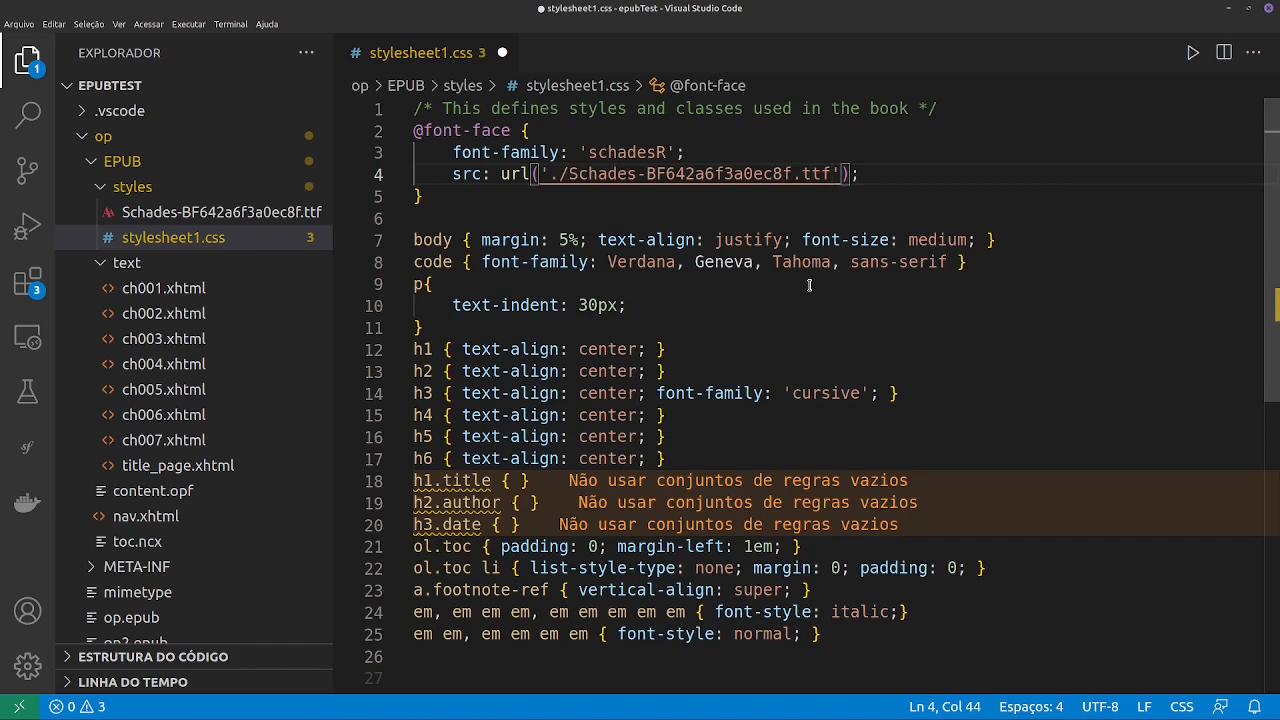
pyautogui.hotkey('ctrl', 's')
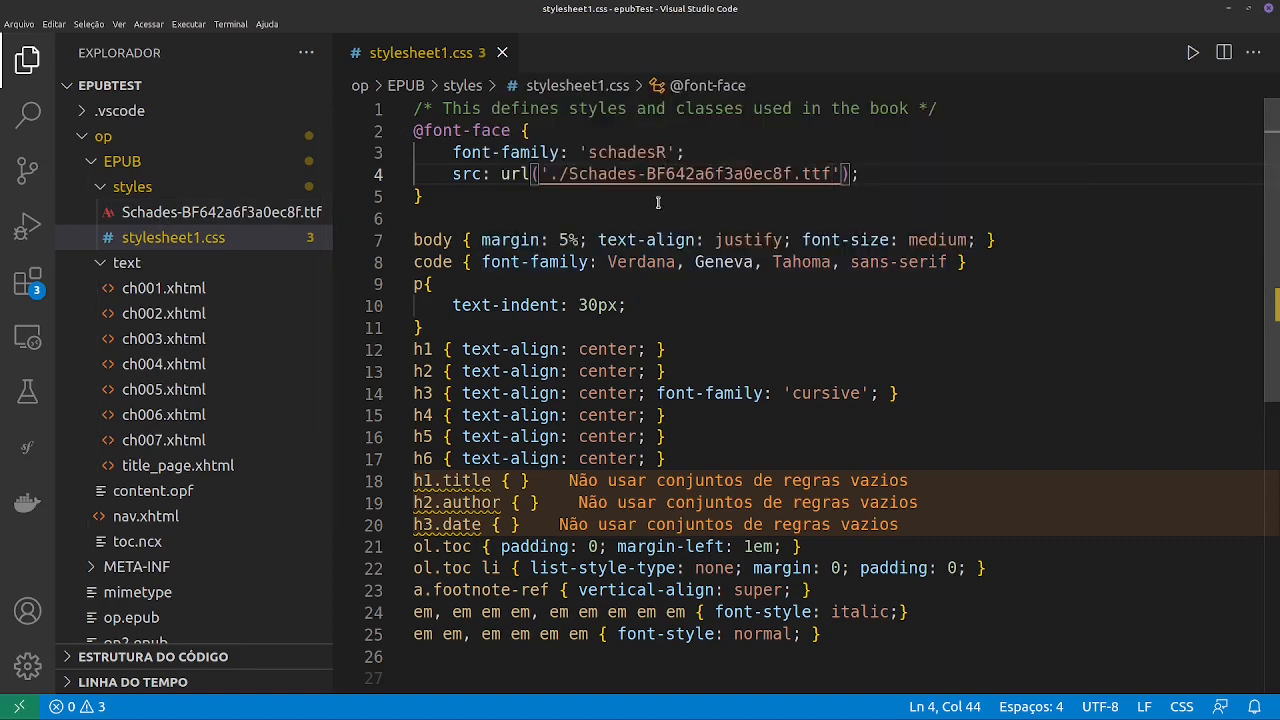
# - Add font-family: 'schadesR' to the h1 rule and save the stylesheet
pyautogui.doubleClick(626, 152)
pyautogui.hotkey('ctrl', 'c')
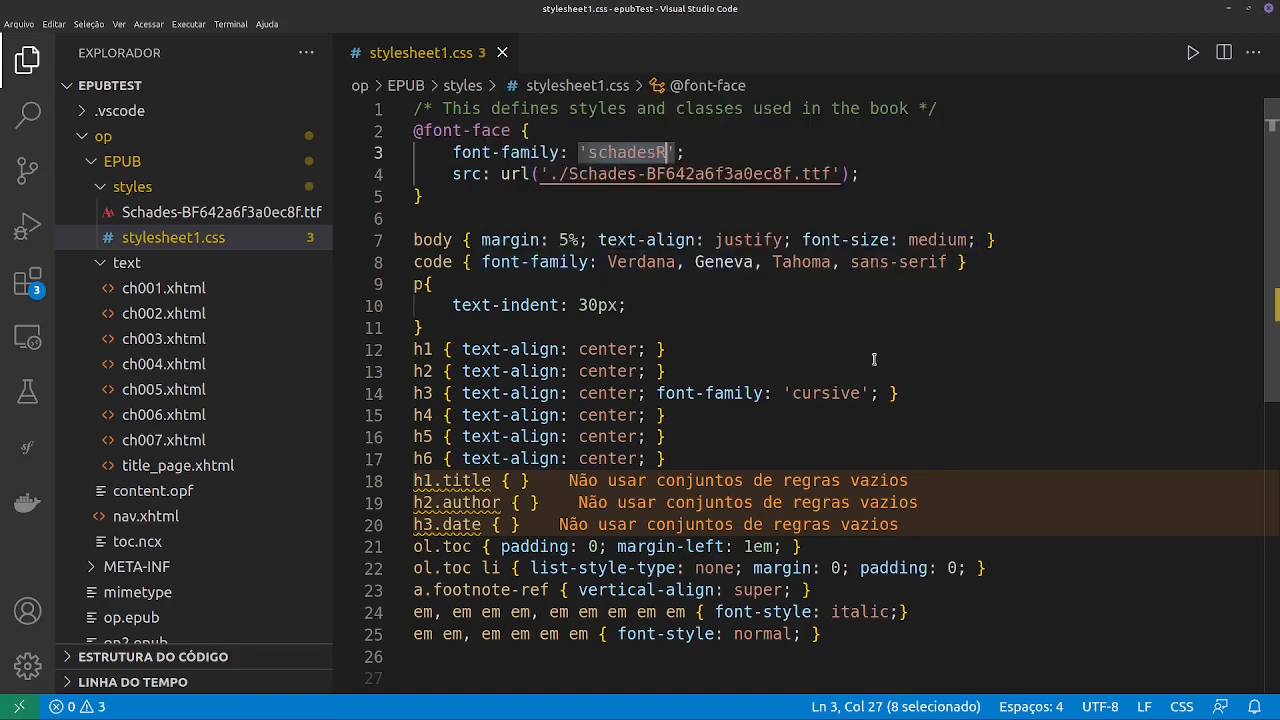
pyautogui.click(648, 349)
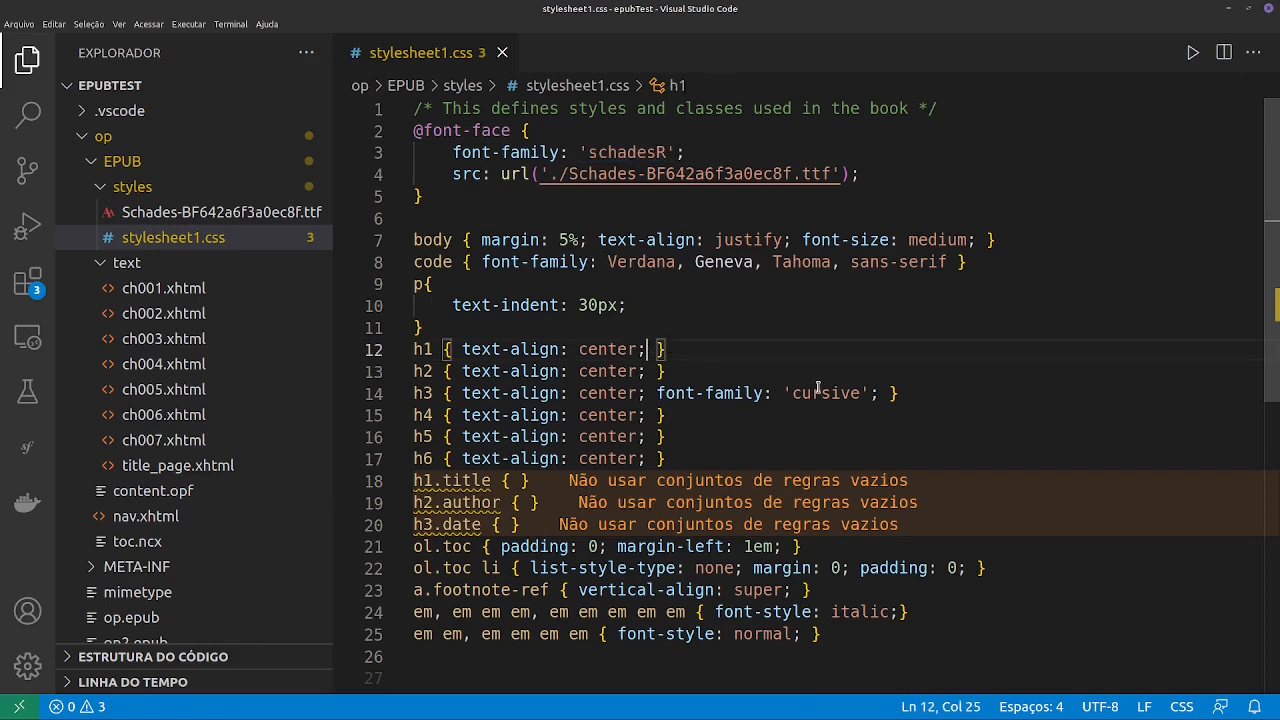
pyautogui.write('font')
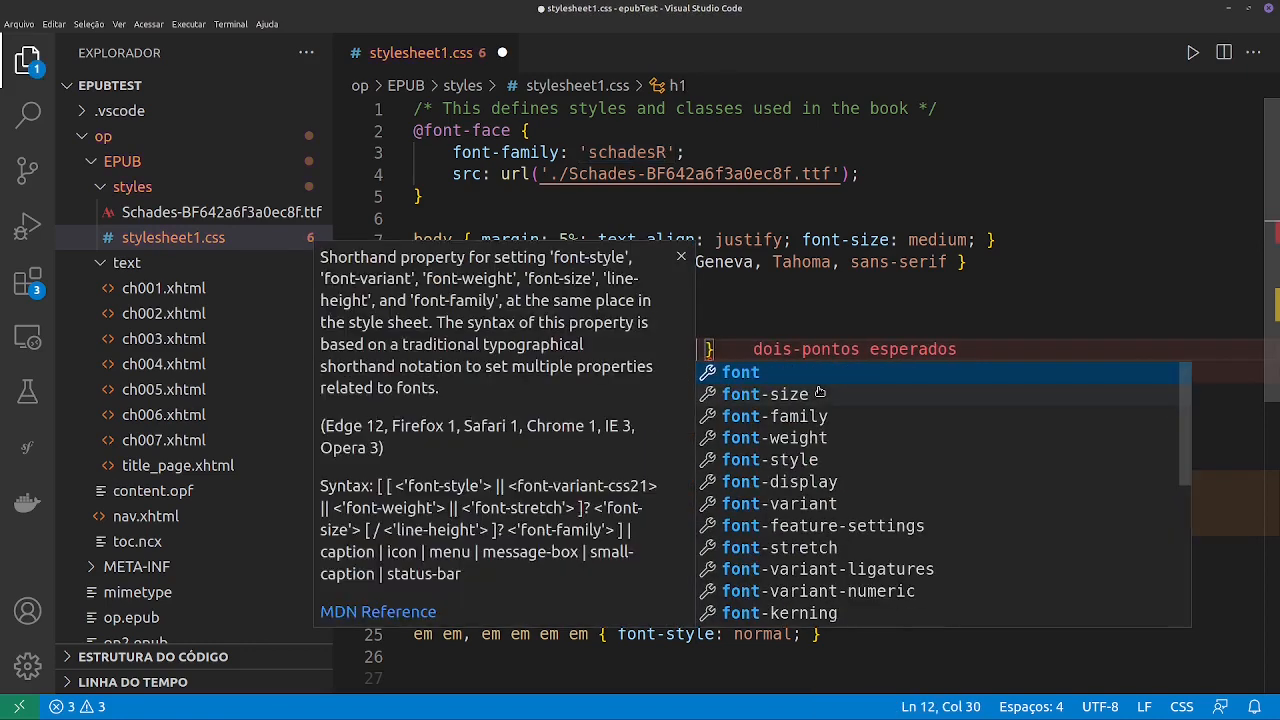
pyautogui.press('Down')
pyautogui.press('Down')
pyautogui.press('Return')
pyautogui.write("'")
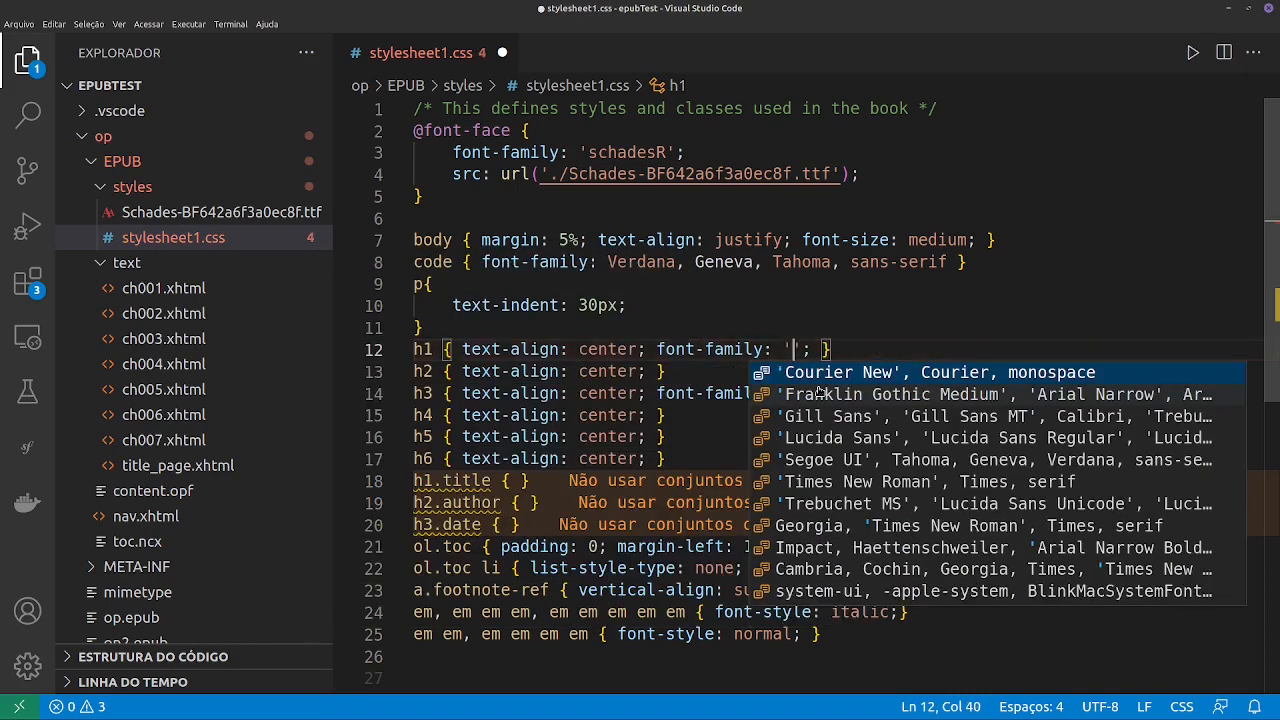
pyautogui.write('schadesR')
pyautogui.hotkey('ctrl', 's')
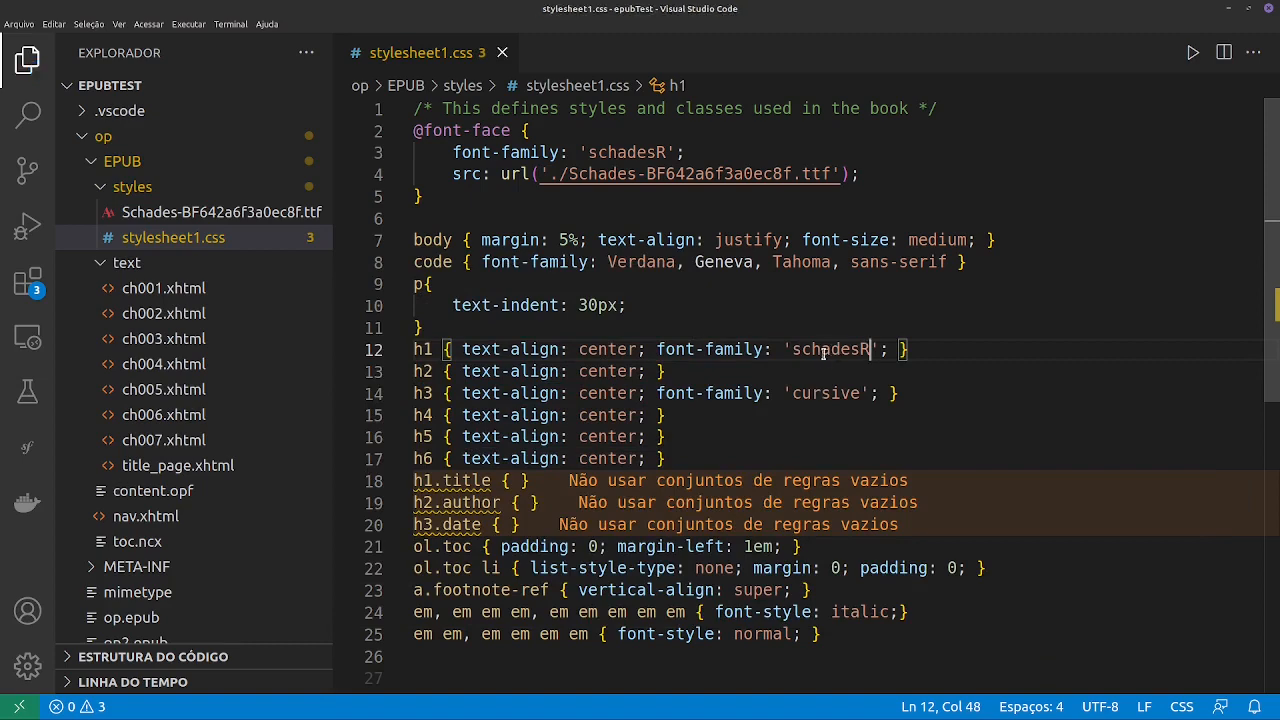
# - Change the h3 font-family to 'schadesR', copy that declaration into the h2 rule, and save the stylesheet
pyautogui.doubleClick(850, 395)
pyautogui.hotkey('ctrl', 'v')
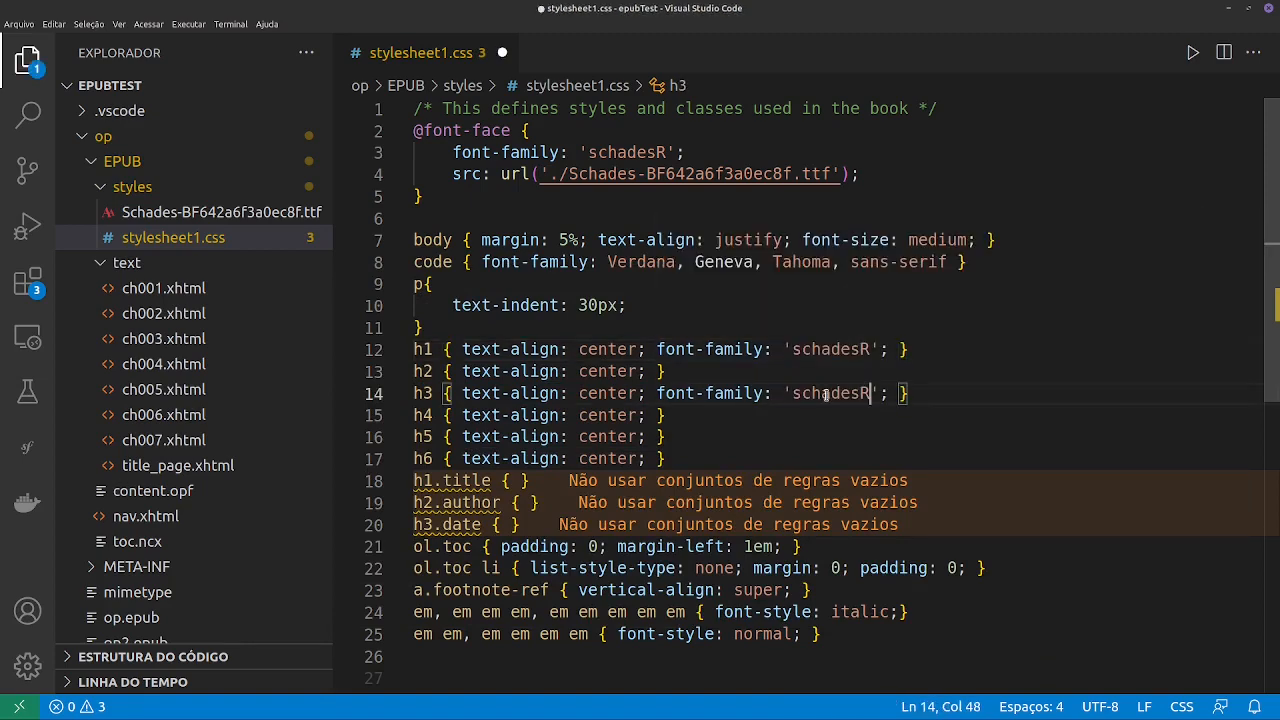
pyautogui.click(654, 371)
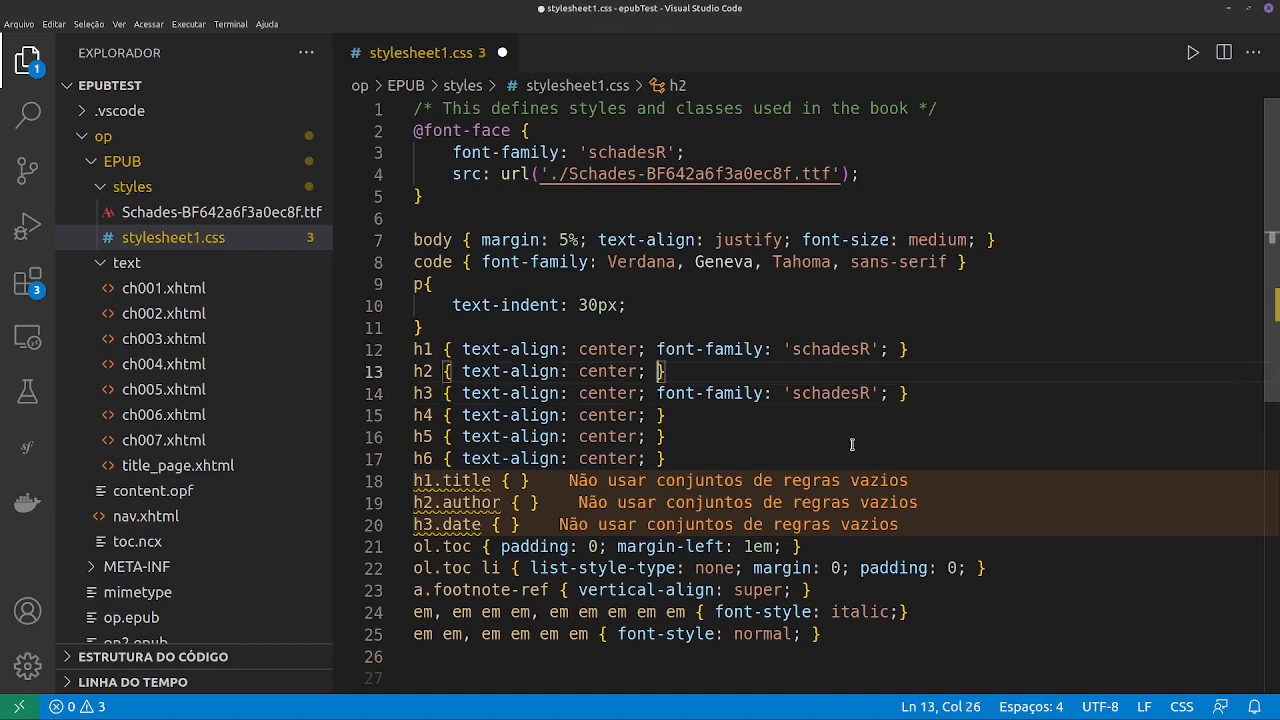
pyautogui.moveTo(888, 393); pyautogui.dragTo(657, 393)
pyautogui.hotkey('ctrl', 'c')
pyautogui.click(655, 371)
pyautogui.hotkey('ctrl', 'v')
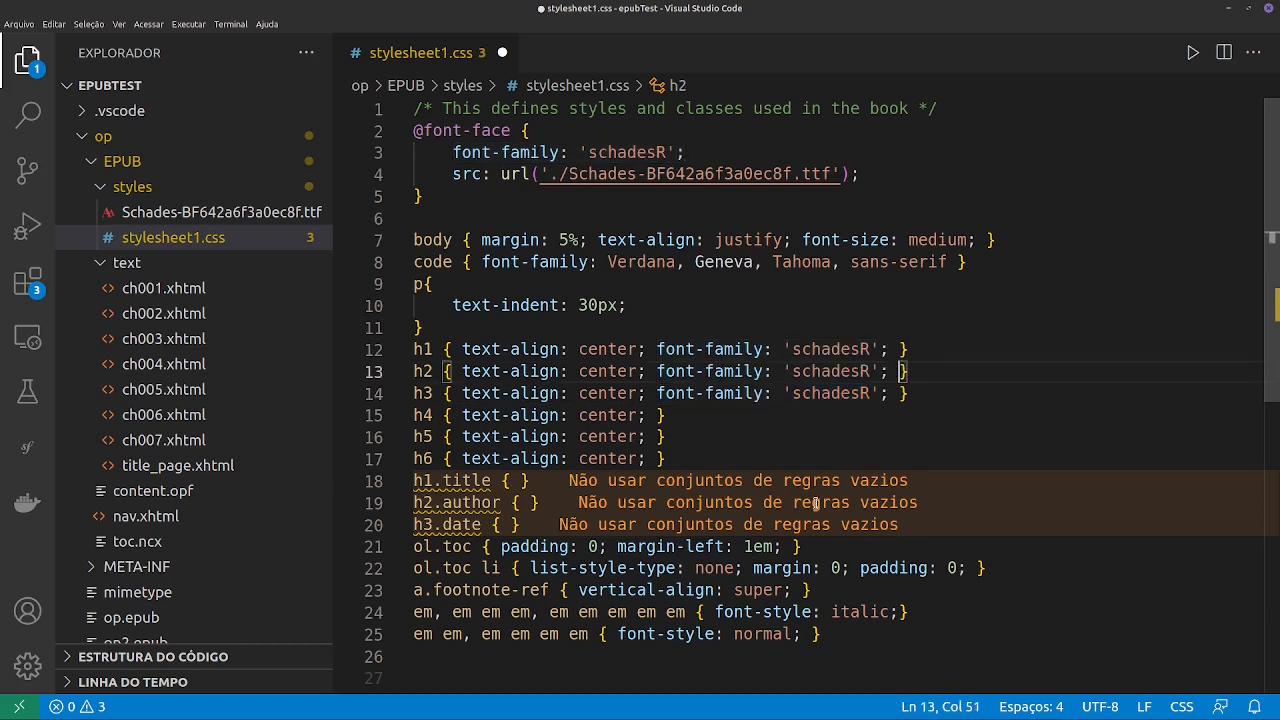
pyautogui.hotkey('ctrl', 's')
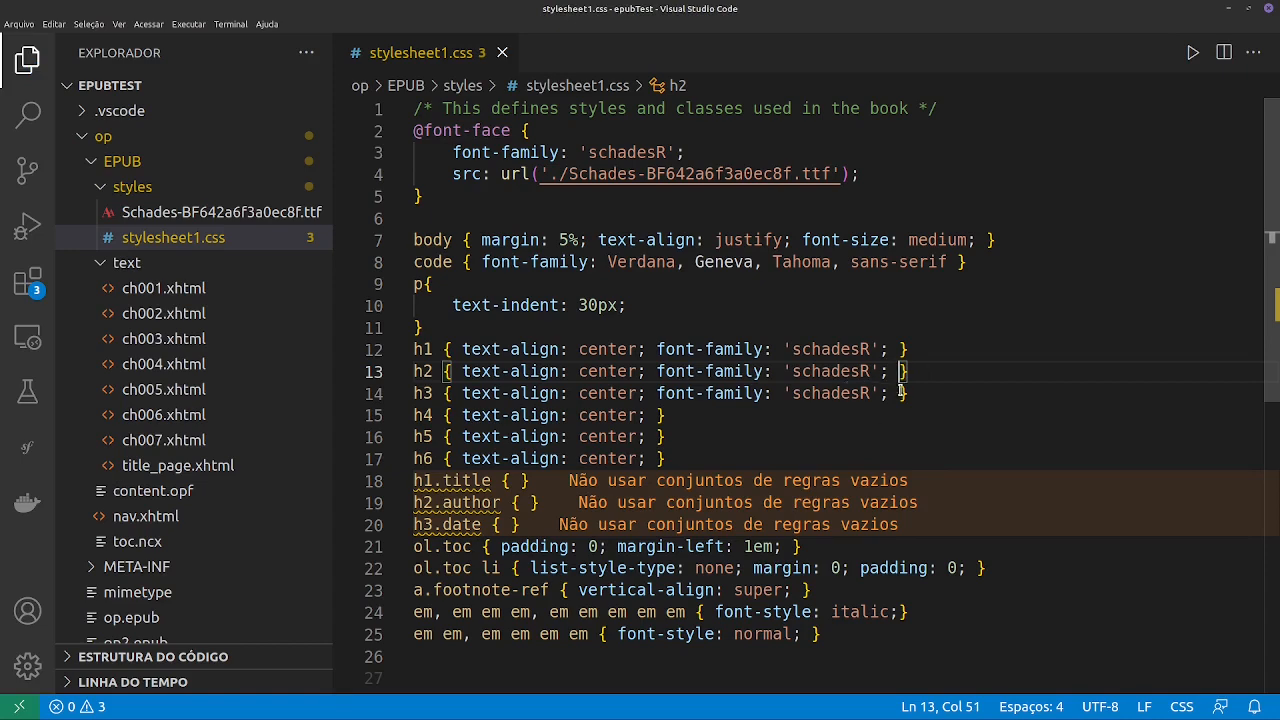
# - Switch to the file manager and show the epubTest folder
pyautogui.hotkey('alt', 'Tab')
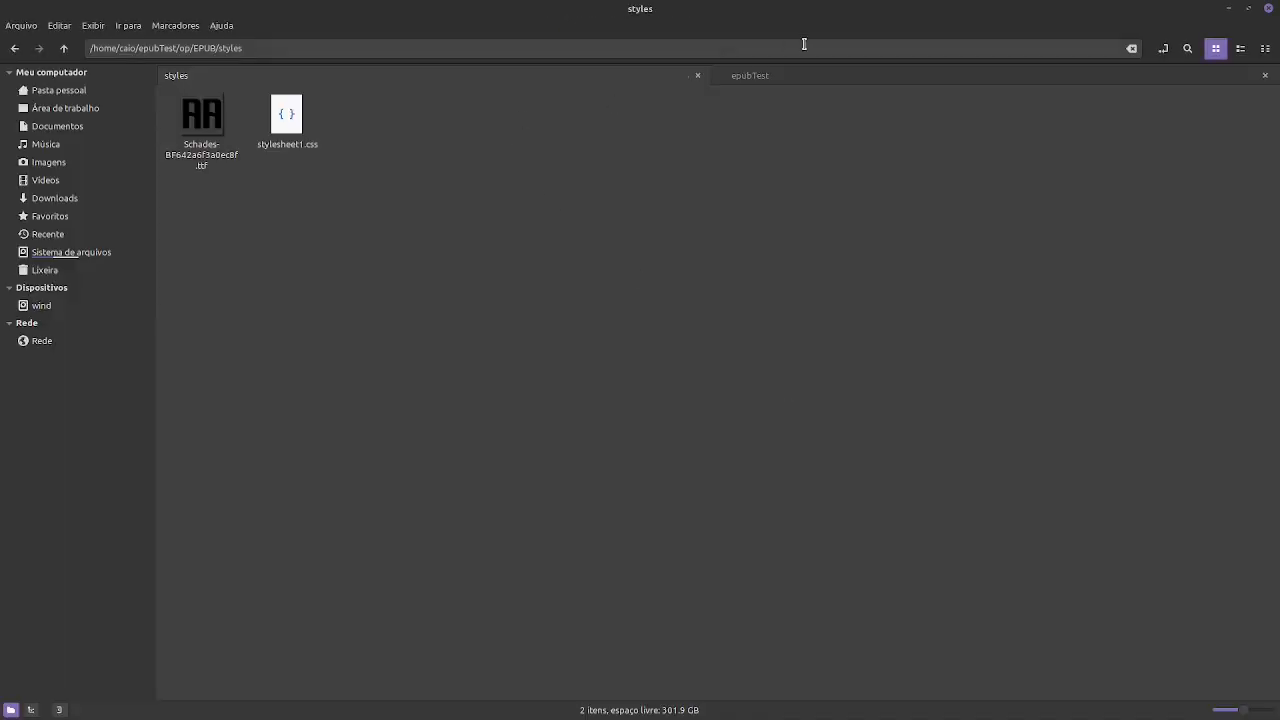
pyautogui.click(784, 84)
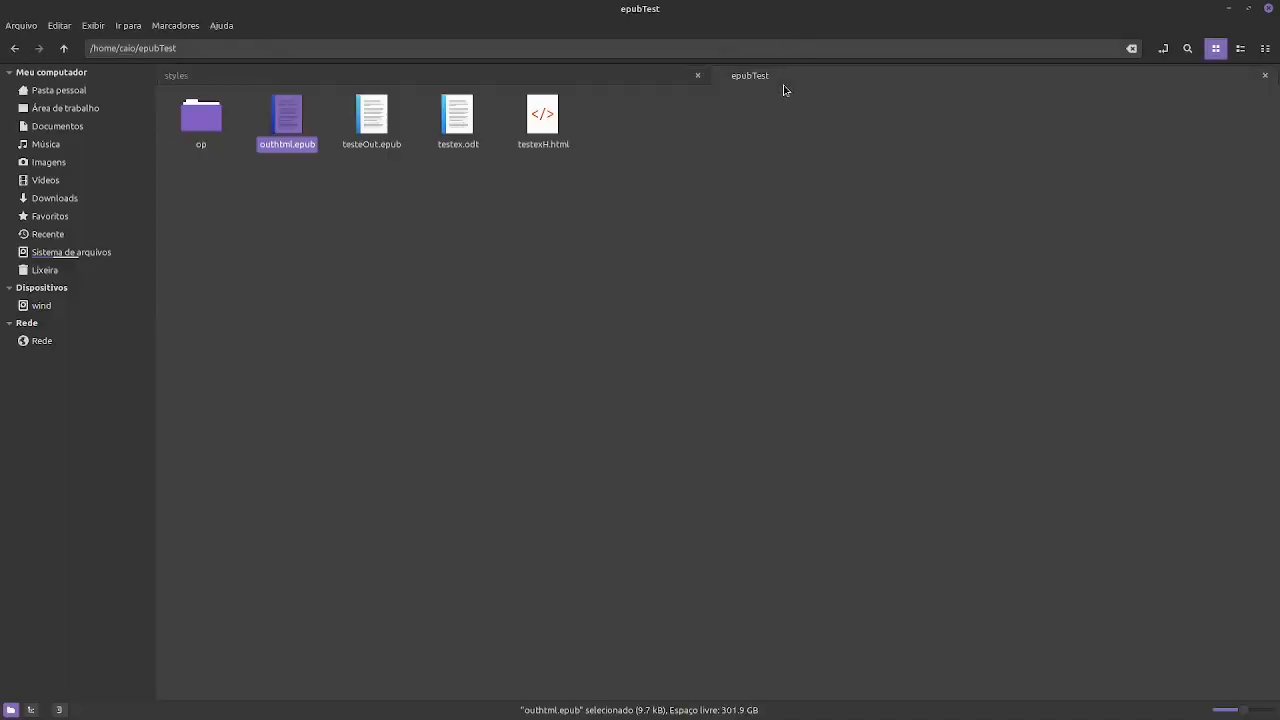
# - Open op2.epub from the op folder with E-book viewer
pyautogui.click(430, 230)
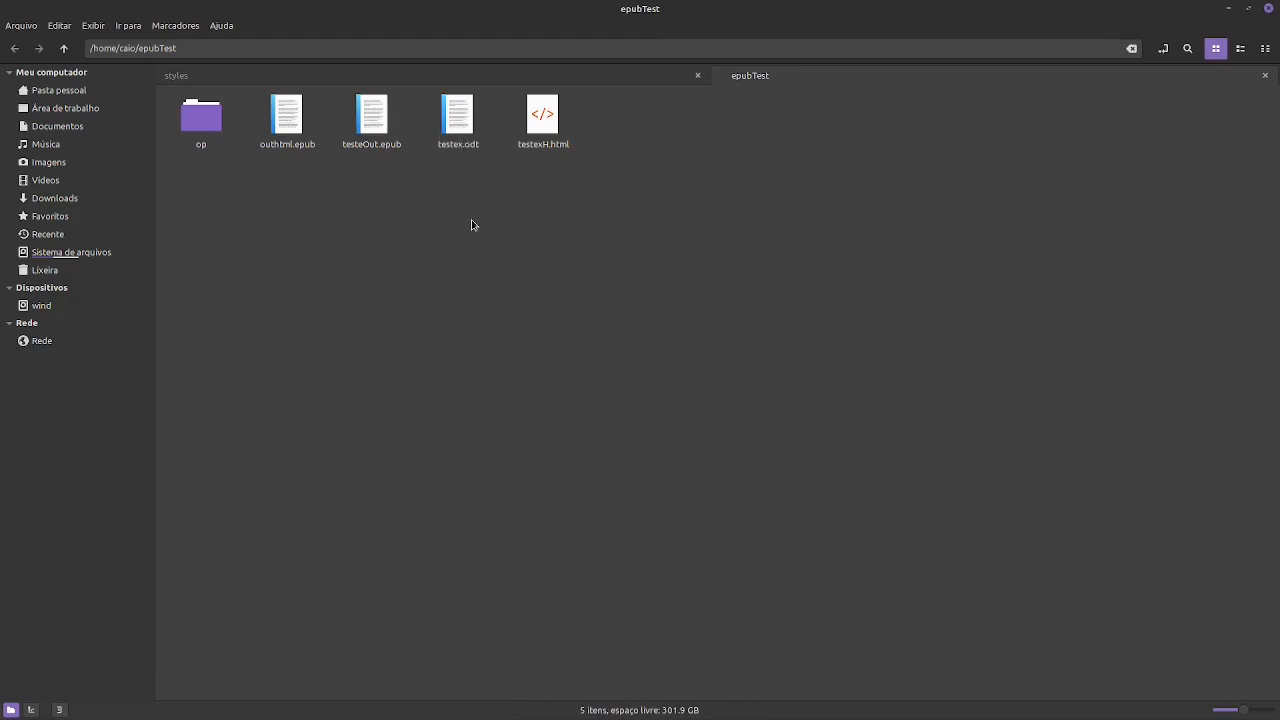
pyautogui.doubleClick(201, 118)
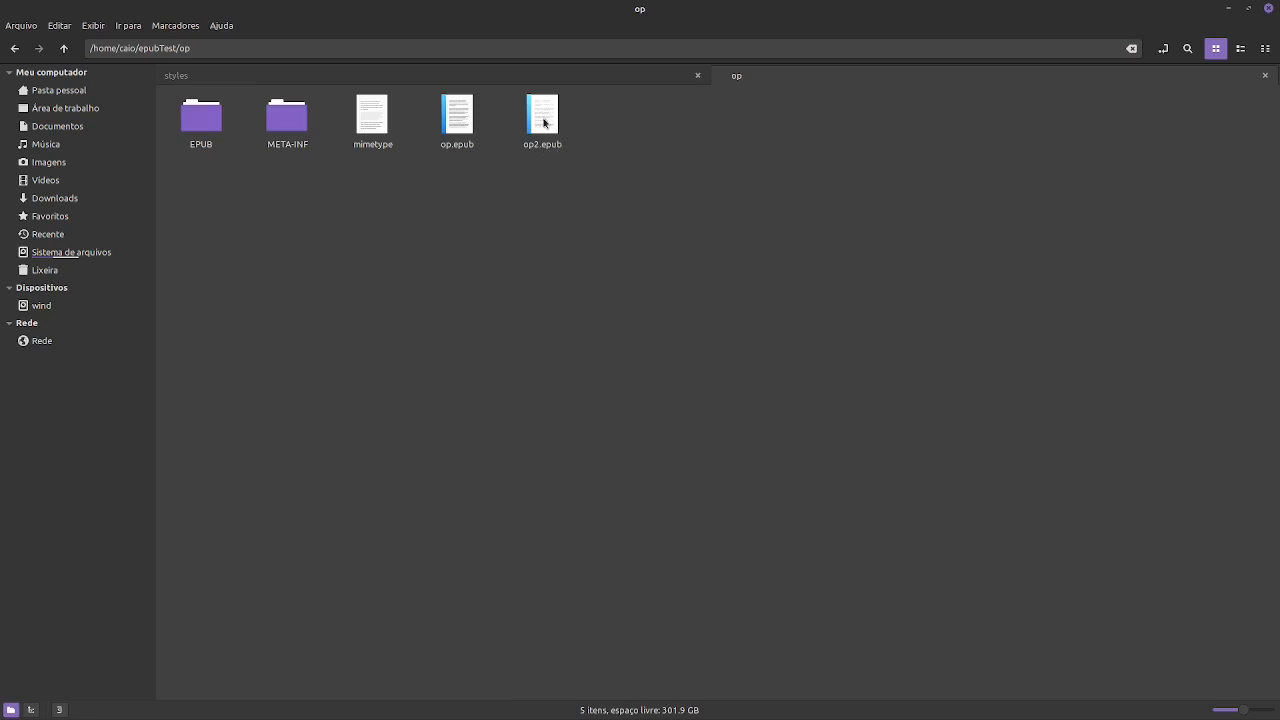
pyautogui.rightClick(545, 122)
pyautogui.moveTo(610, 149)
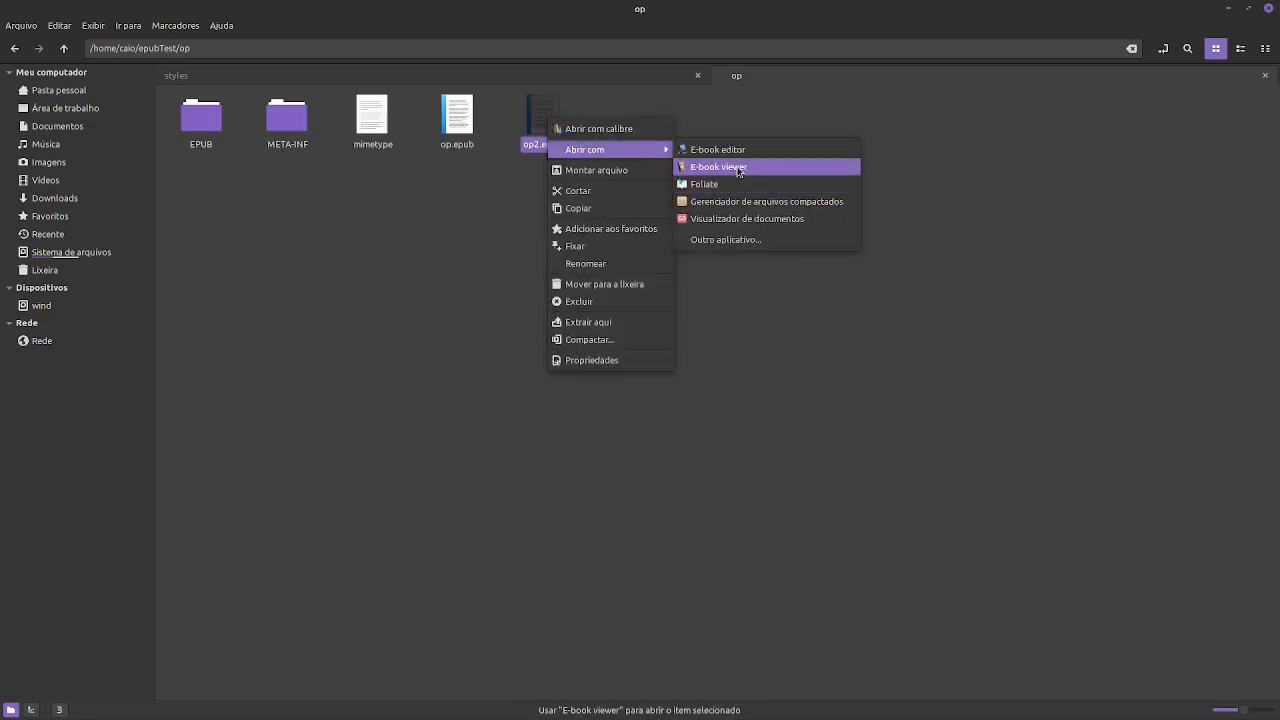
pyautogui.click(735, 167)
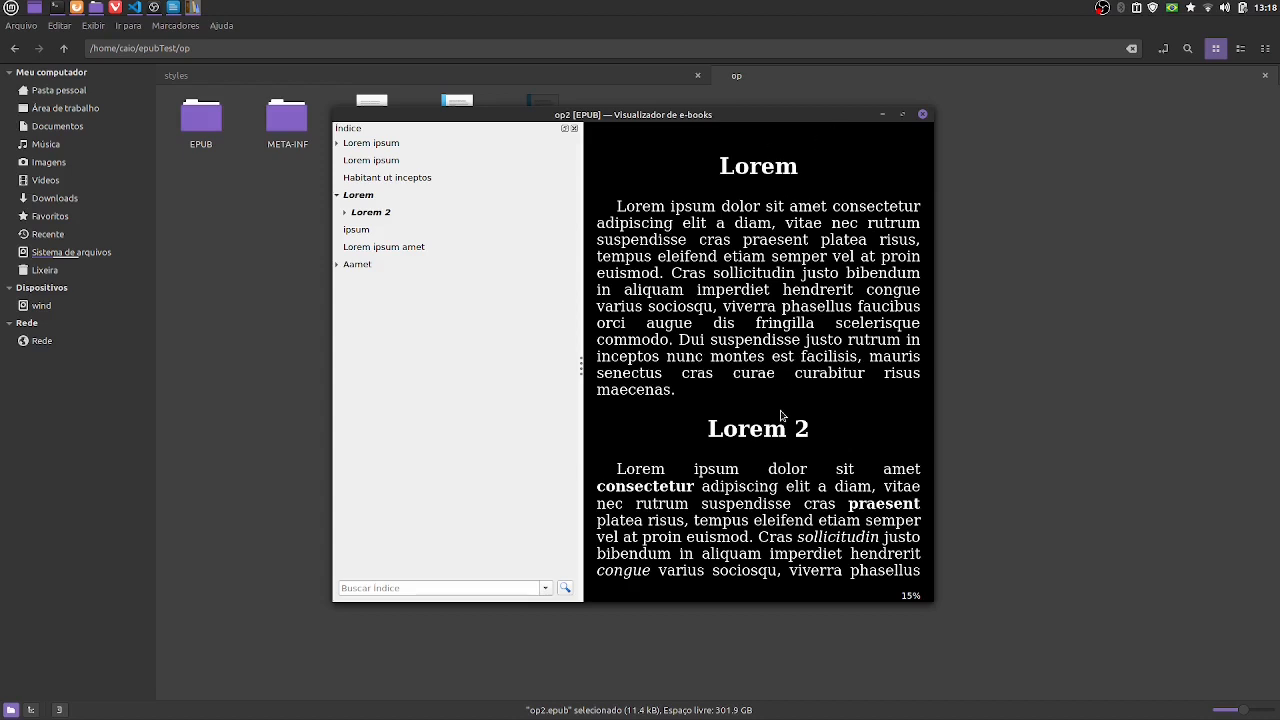
# - Check the Lorem, Lorem 2 and Lorem 3 headings in the book and close the viewer
pyautogui.scroll(-5, 782, 416)
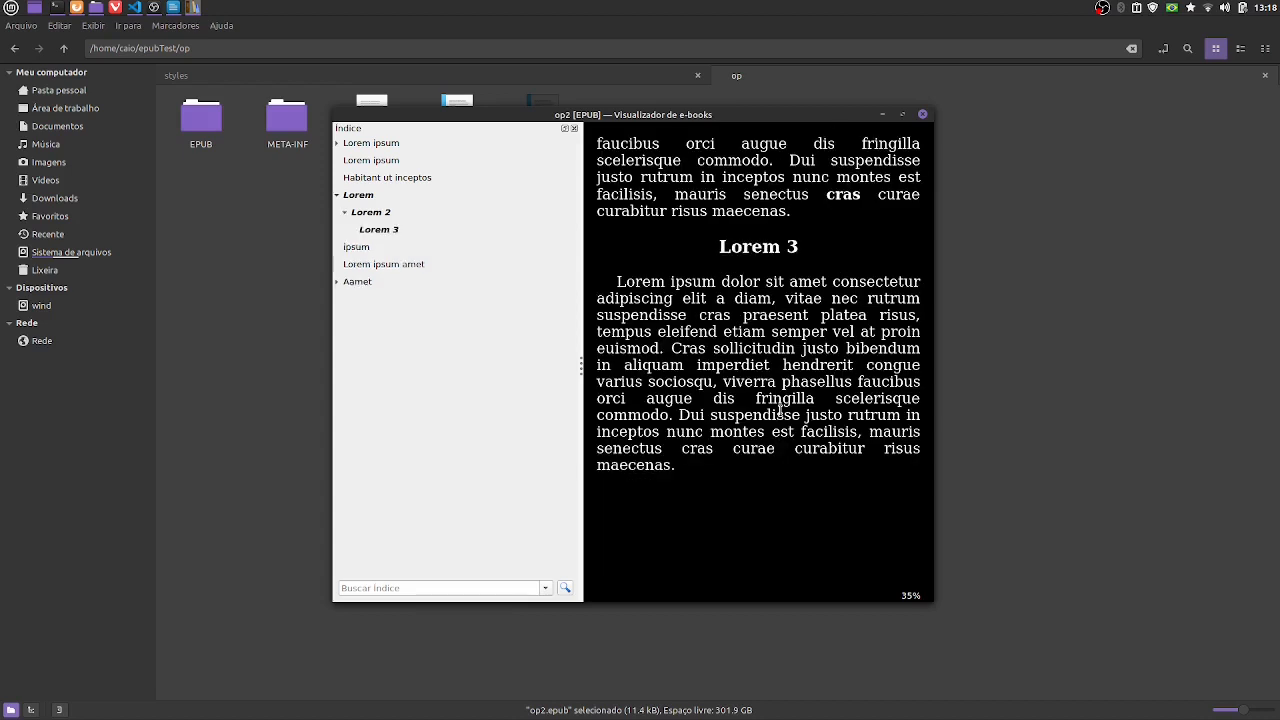
pyautogui.scroll(-2, 780, 410)
pyautogui.scroll(7, 780, 410)
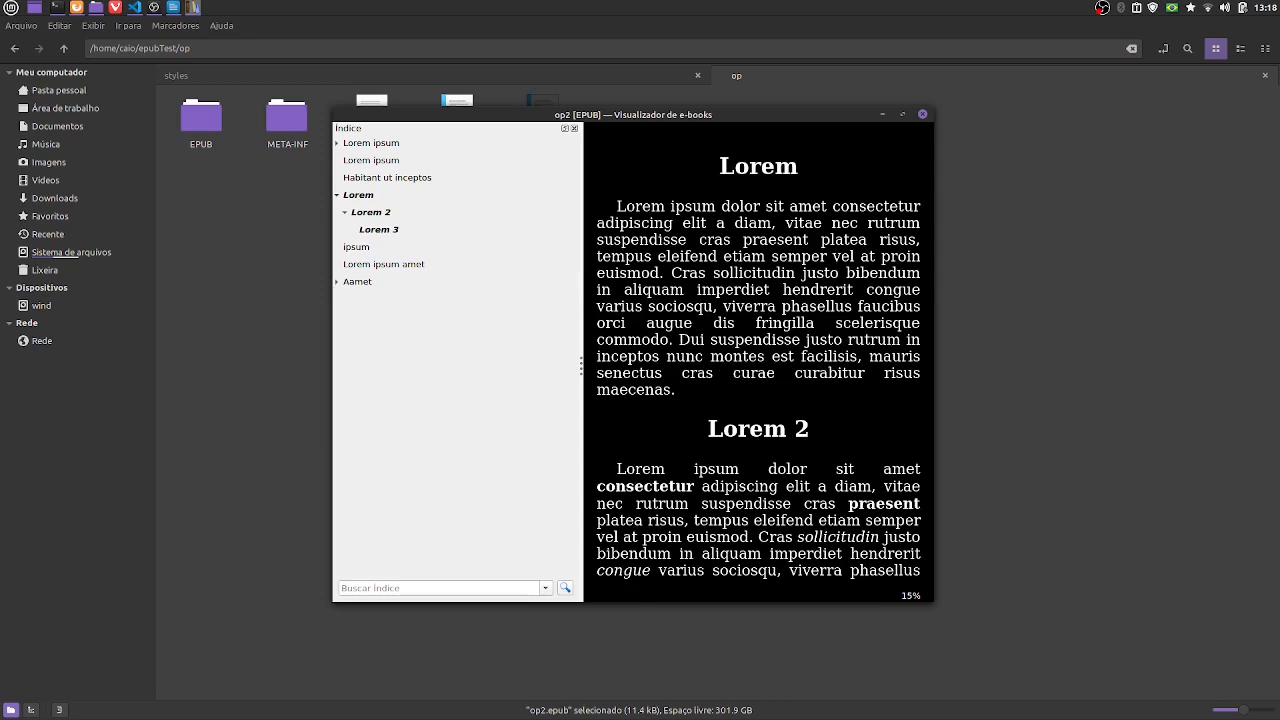
pyautogui.click(921, 117)
# - Switch to Visual Studio Code, add font-size: large to the h1 rule, and save the stylesheet
pyautogui.hotkey('alt', 'Tab')
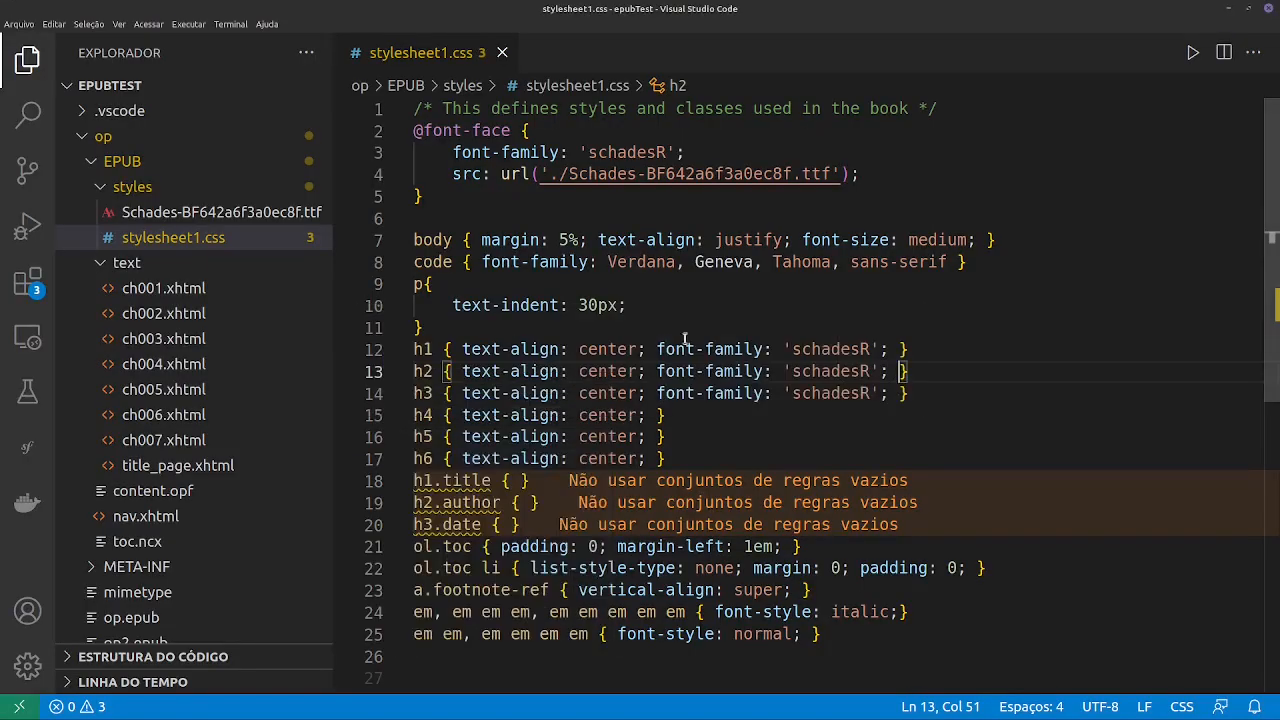
pyautogui.click(888, 349)
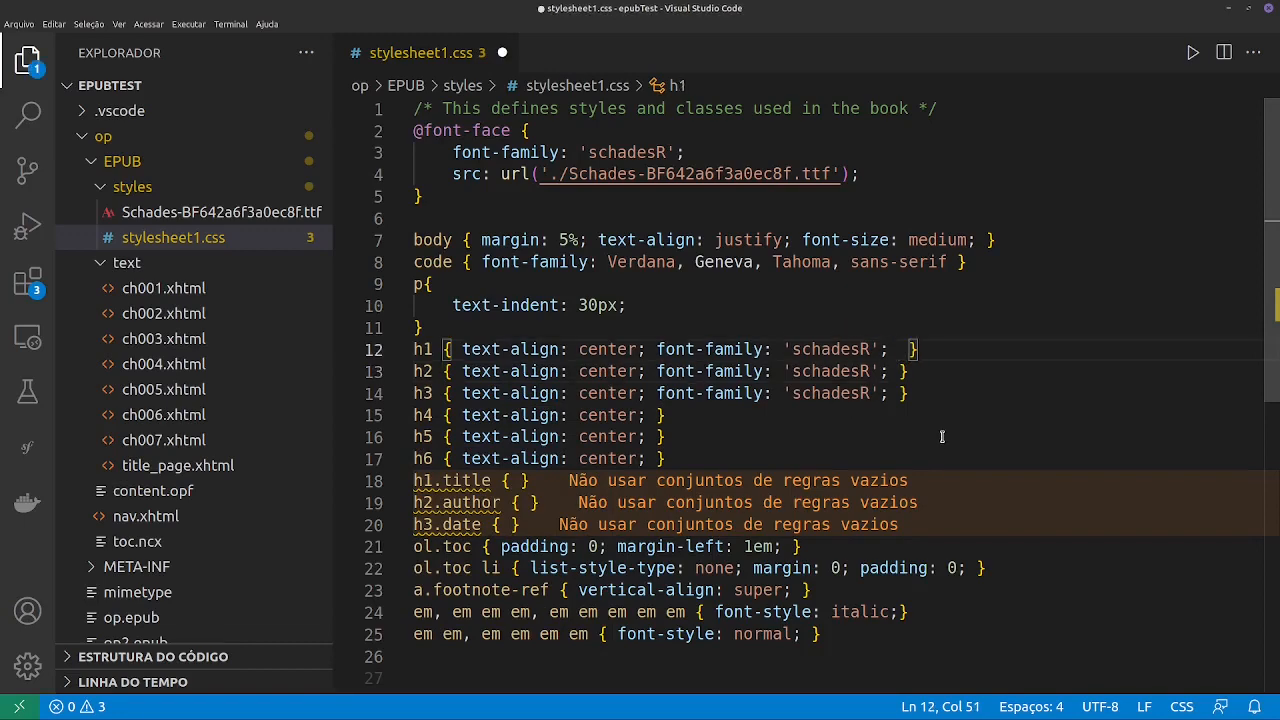
pyautogui.write('font-size: ;')
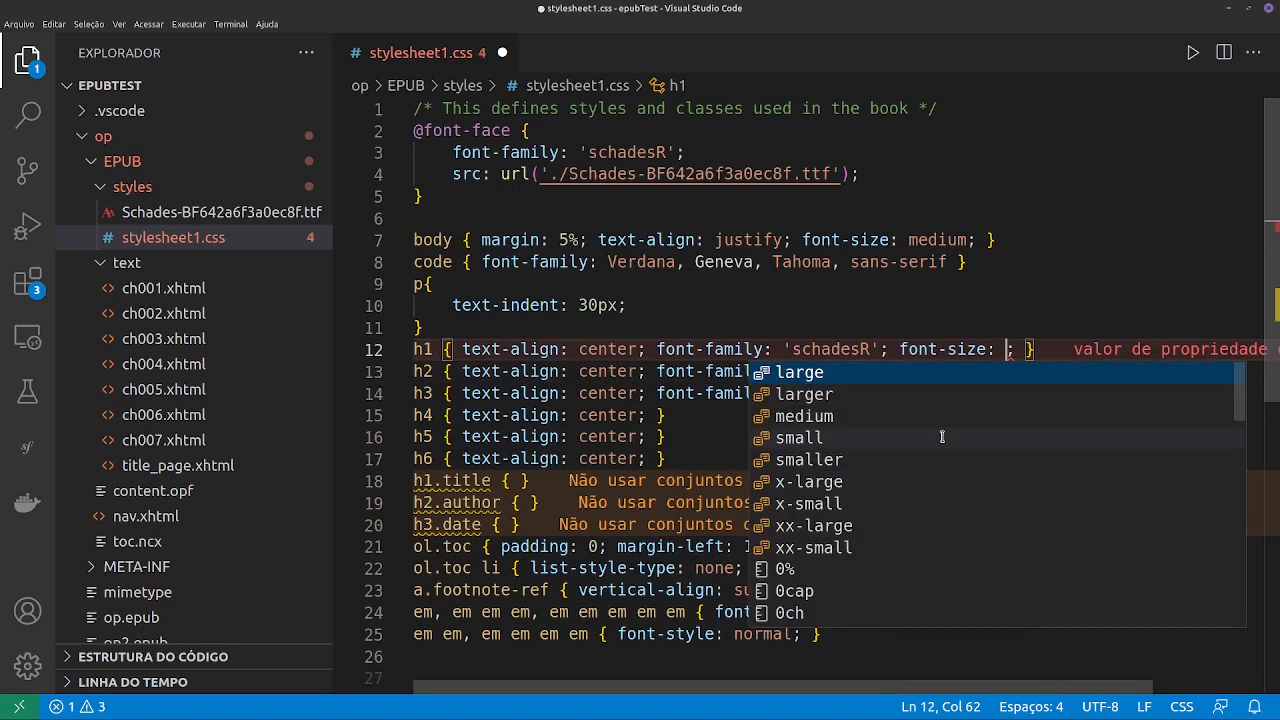
pyautogui.press('Return')
pyautogui.hotkey('ctrl', 's')
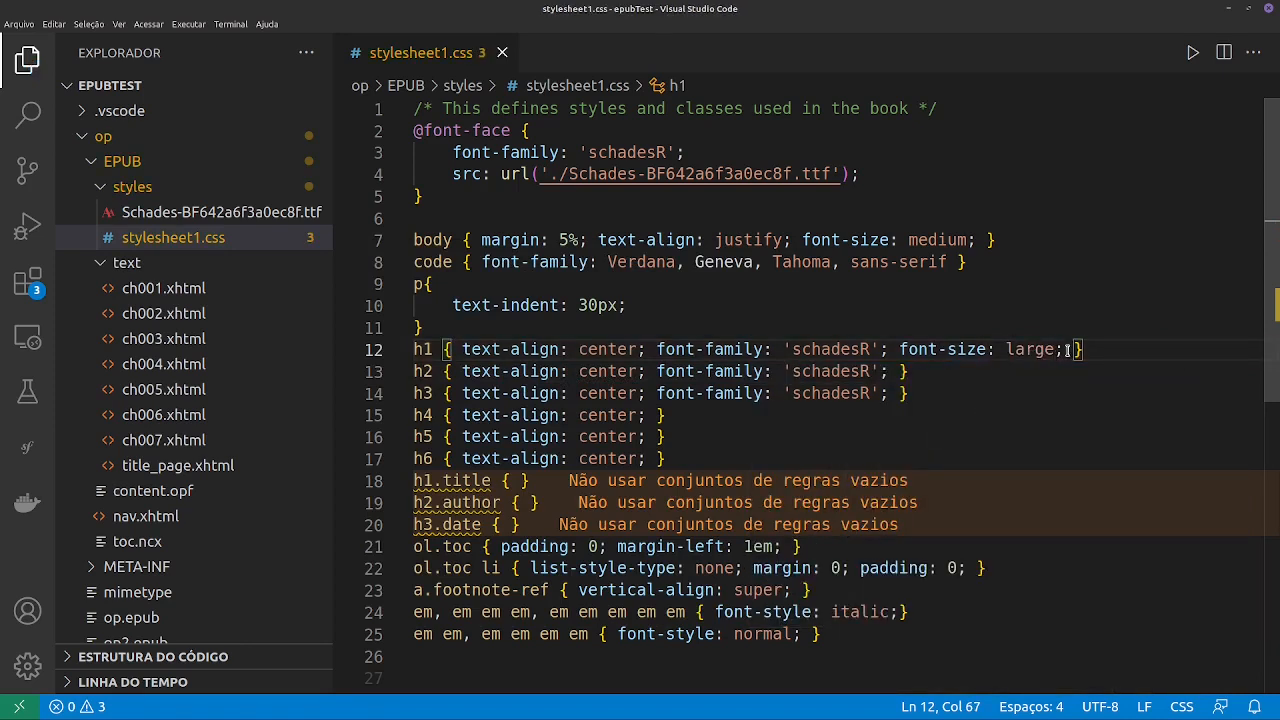
# - Copy the font-size: large declaration from the h1 rule into the h2 and h3 rules
pyautogui.moveTo(1064, 349); pyautogui.dragTo(897, 351)
pyautogui.hotkey('ctrl', 'c')
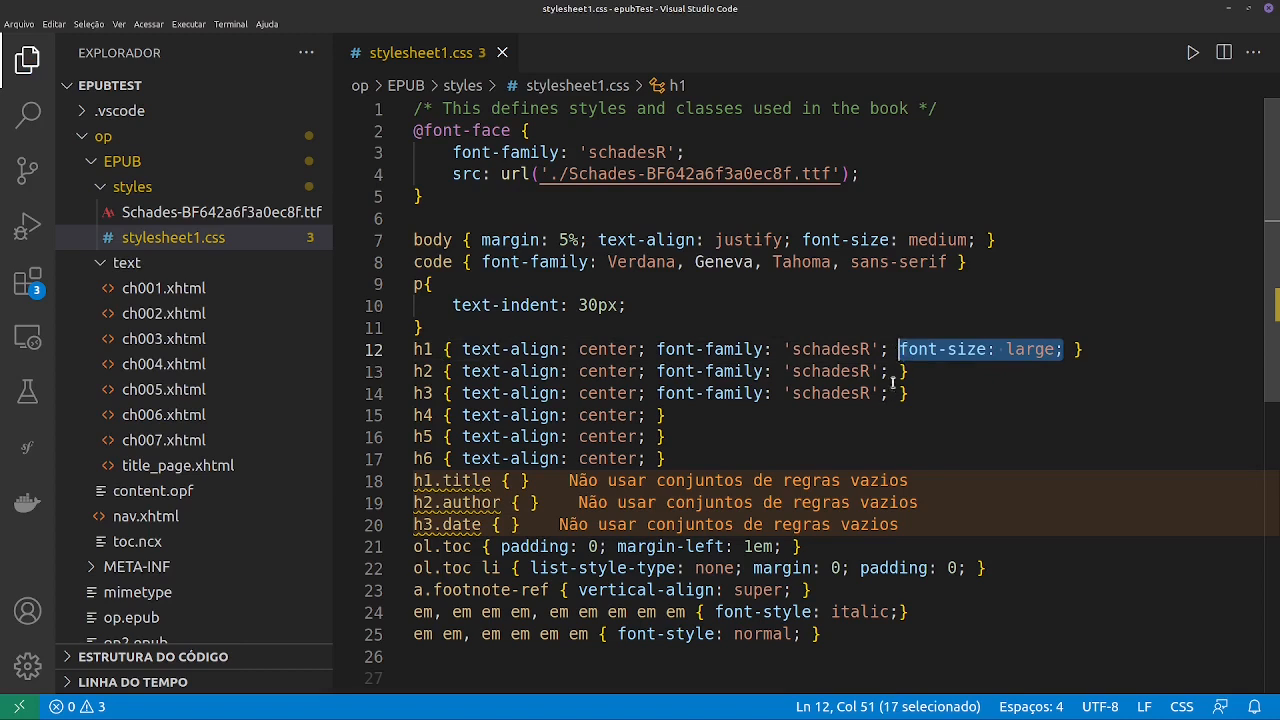
pyautogui.click(900, 371)
pyautogui.hotkey('ctrl', 'v')
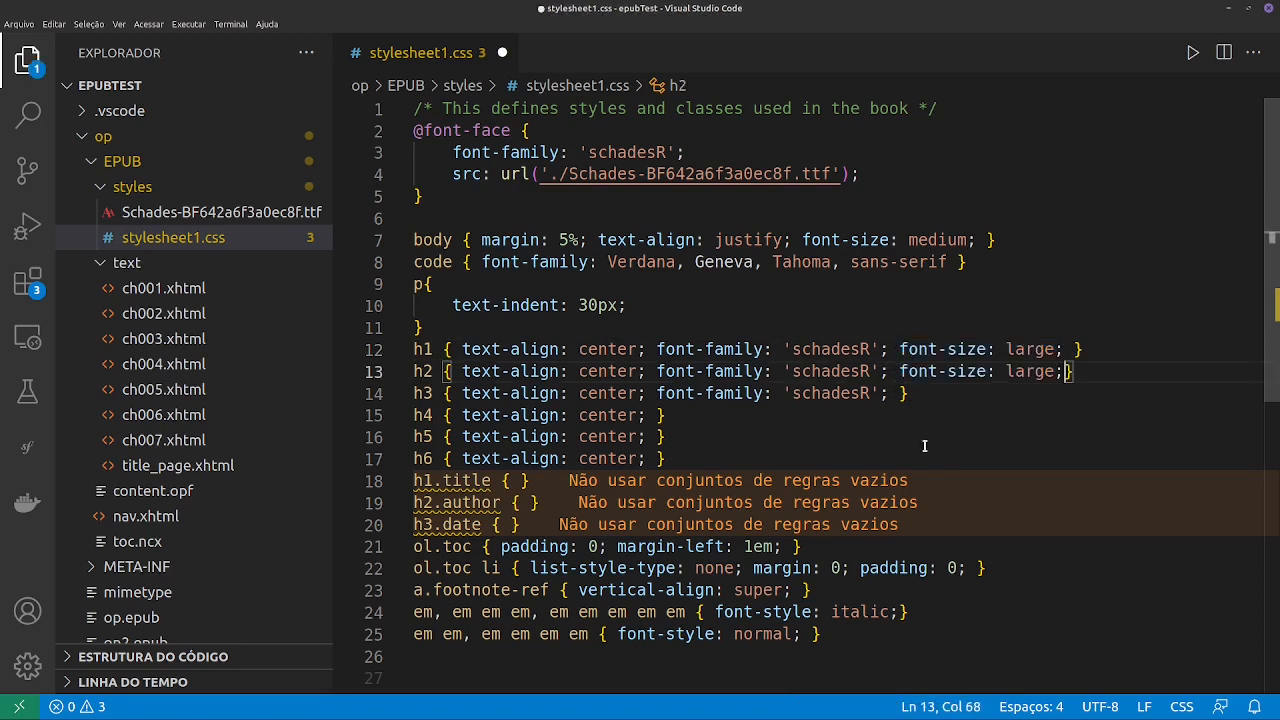
pyautogui.click(899, 393)
pyautogui.hotkey('ctrl', 'v')
# - Set the font-size to medium for h2 and small for h3, and save the stylesheet
pyautogui.doubleClick(1020, 371)
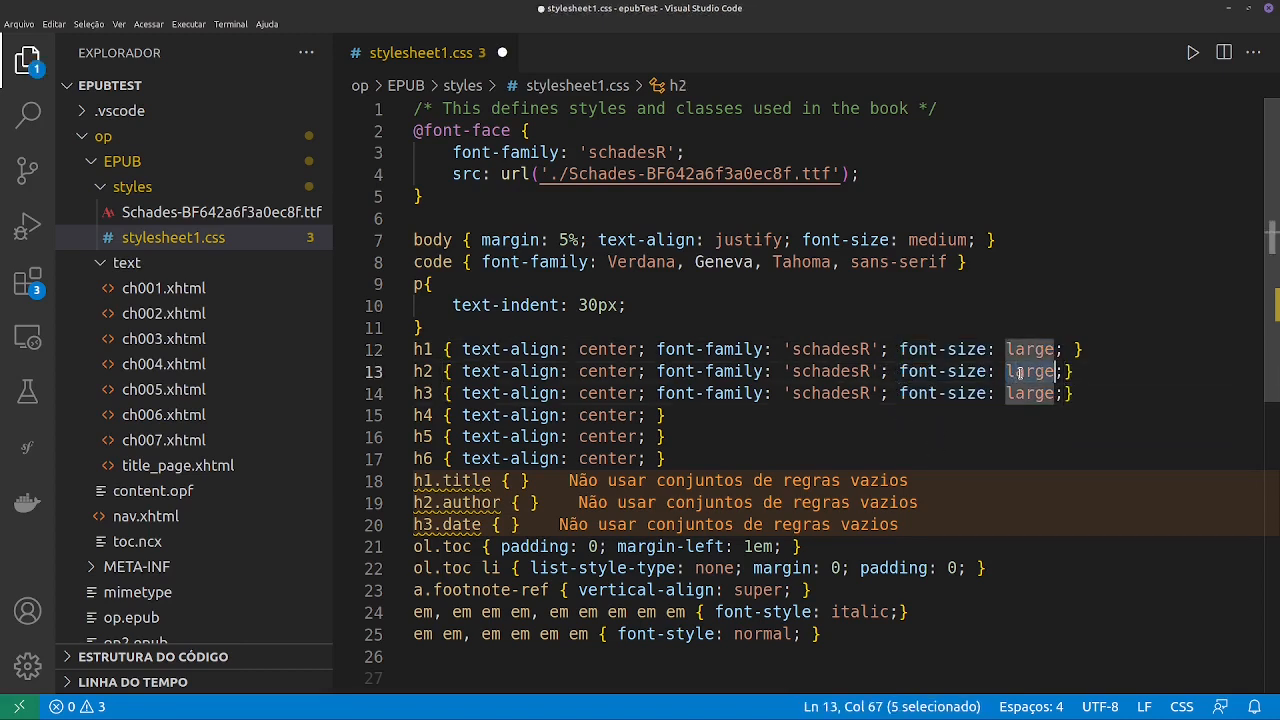
pyautogui.write('med')
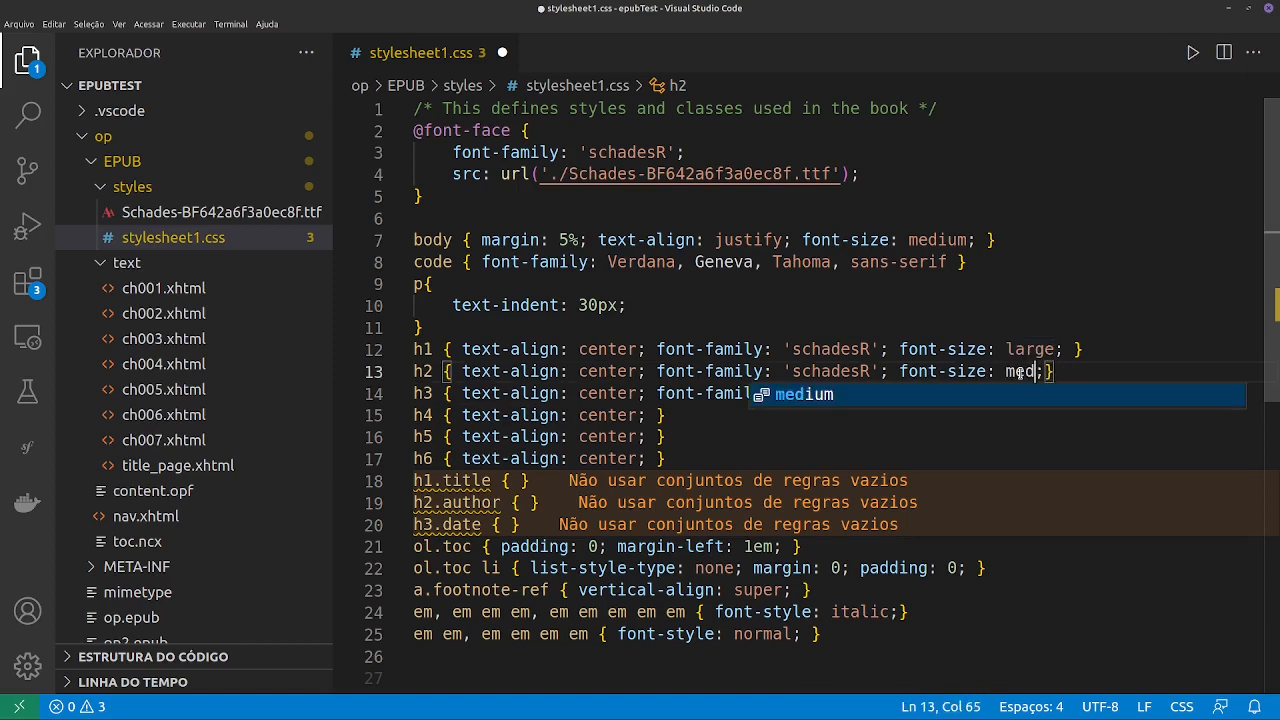
pyautogui.press('Return')
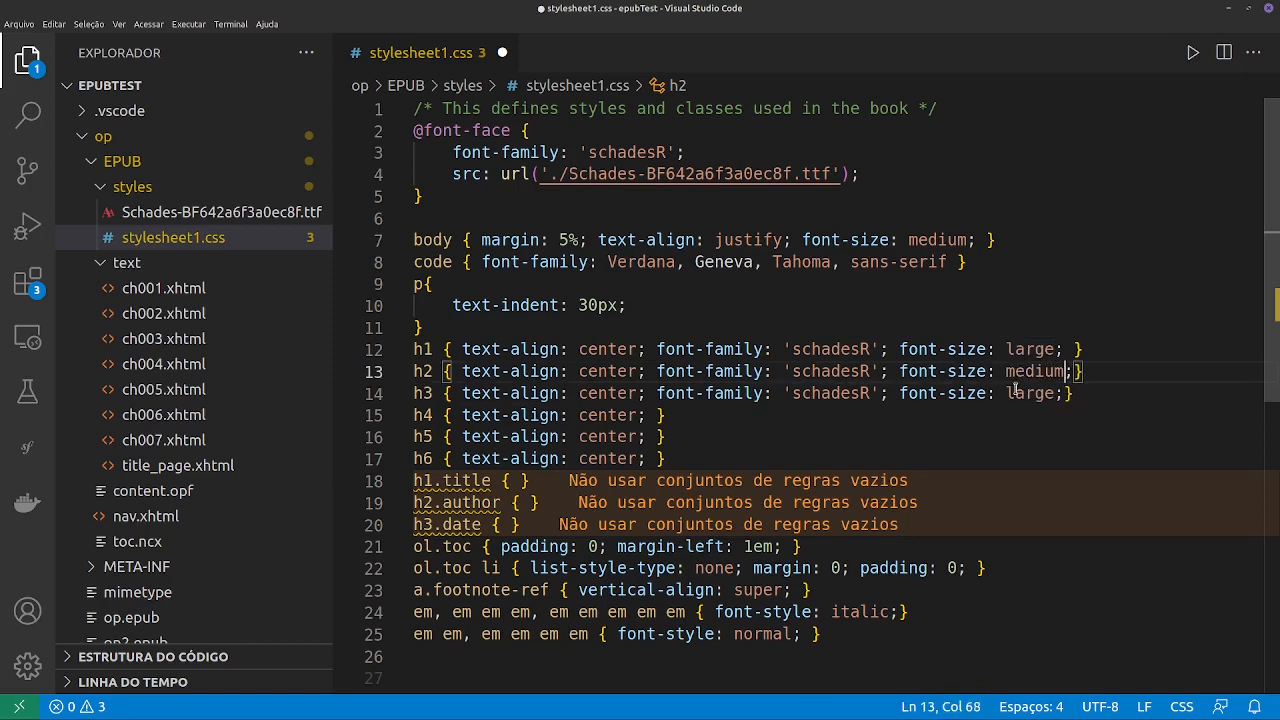
pyautogui.doubleClick(1020, 393)
pyautogui.write('sm')
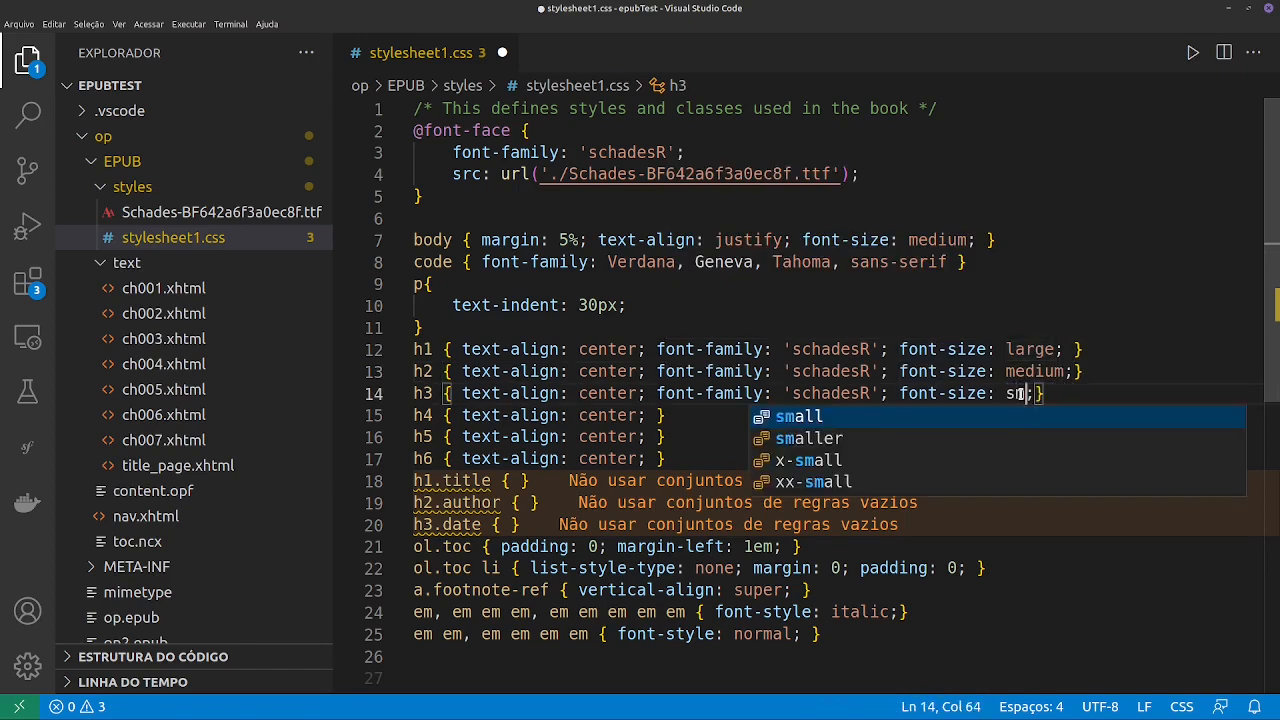
pyautogui.press('Return')
pyautogui.hotkey('ctrl', 's')
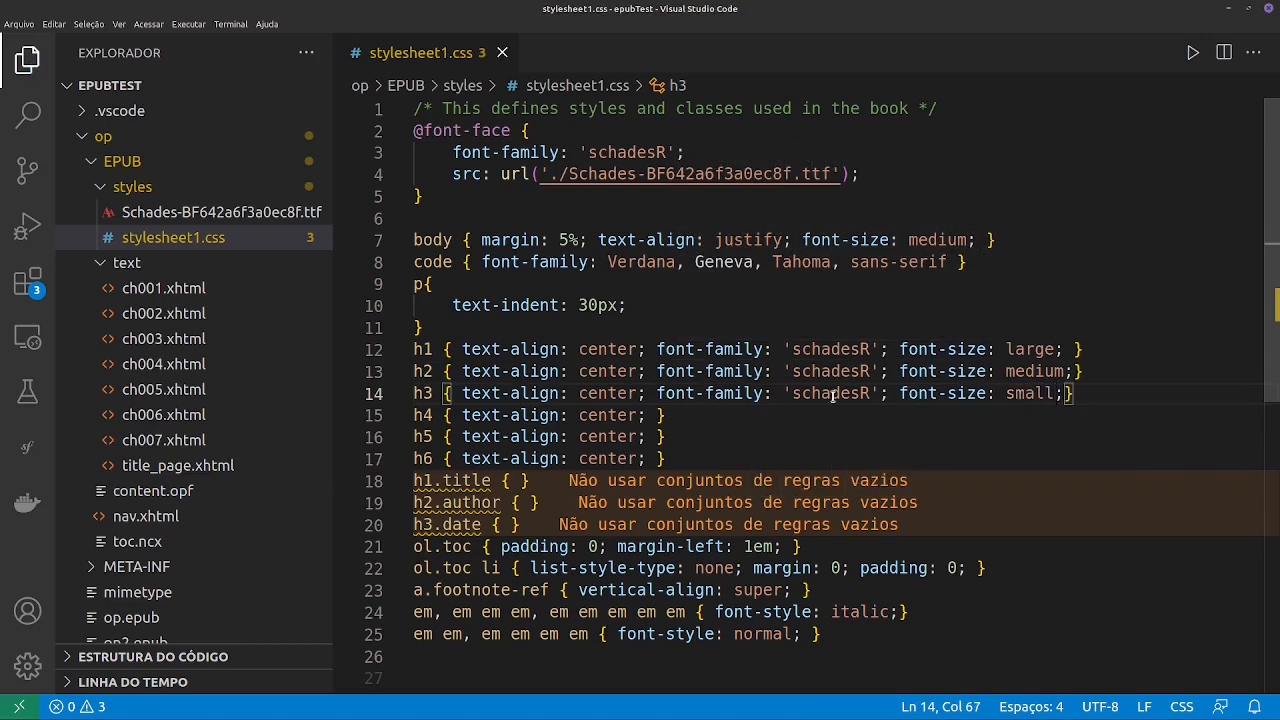
# - Add font-style: italic to the end of the h3 rule and save the stylesheet
pyautogui.press('Right')
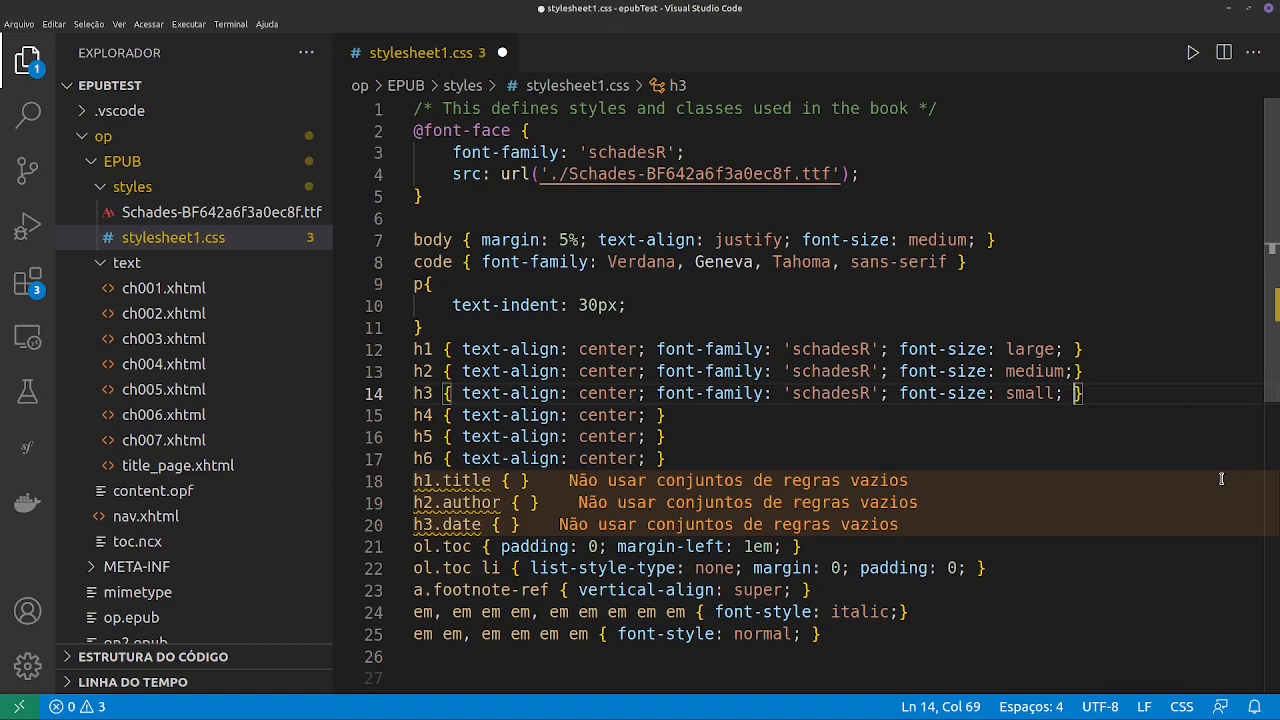
pyautogui.write('font')
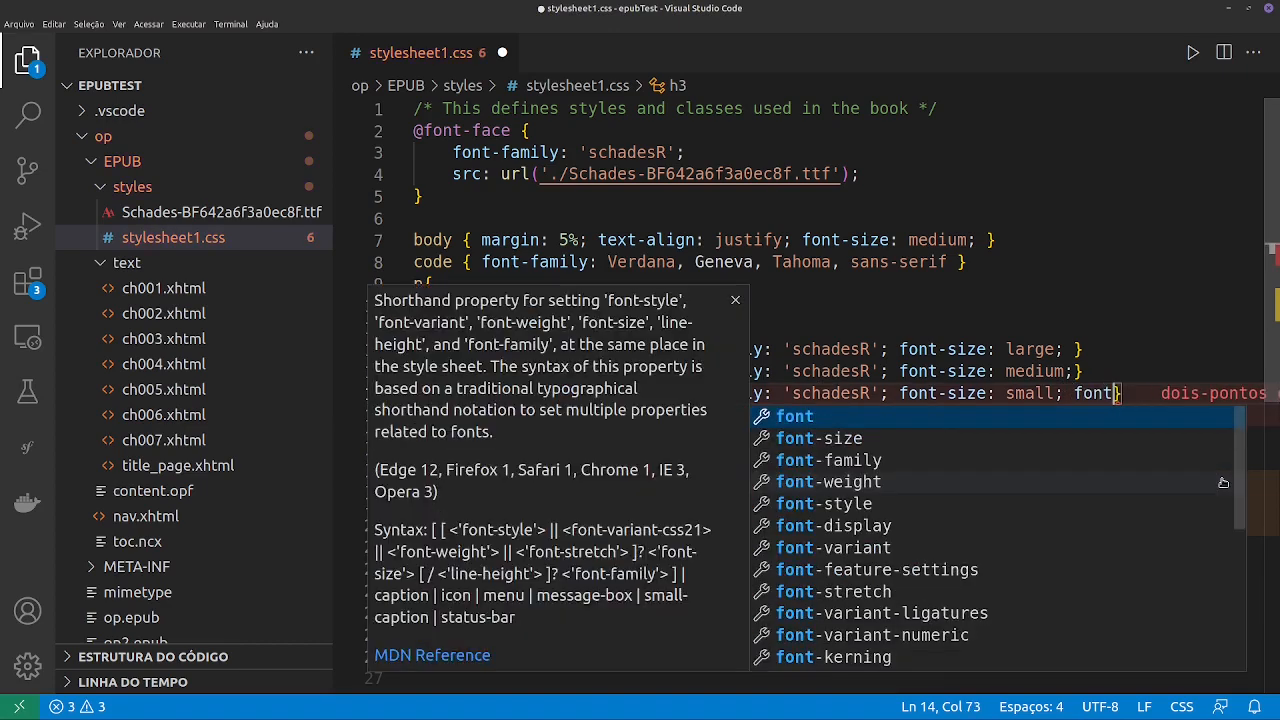
pyautogui.press('Down')
pyautogui.press('Down')
pyautogui.press('Down')
pyautogui.press('Down')
pyautogui.press('Return')
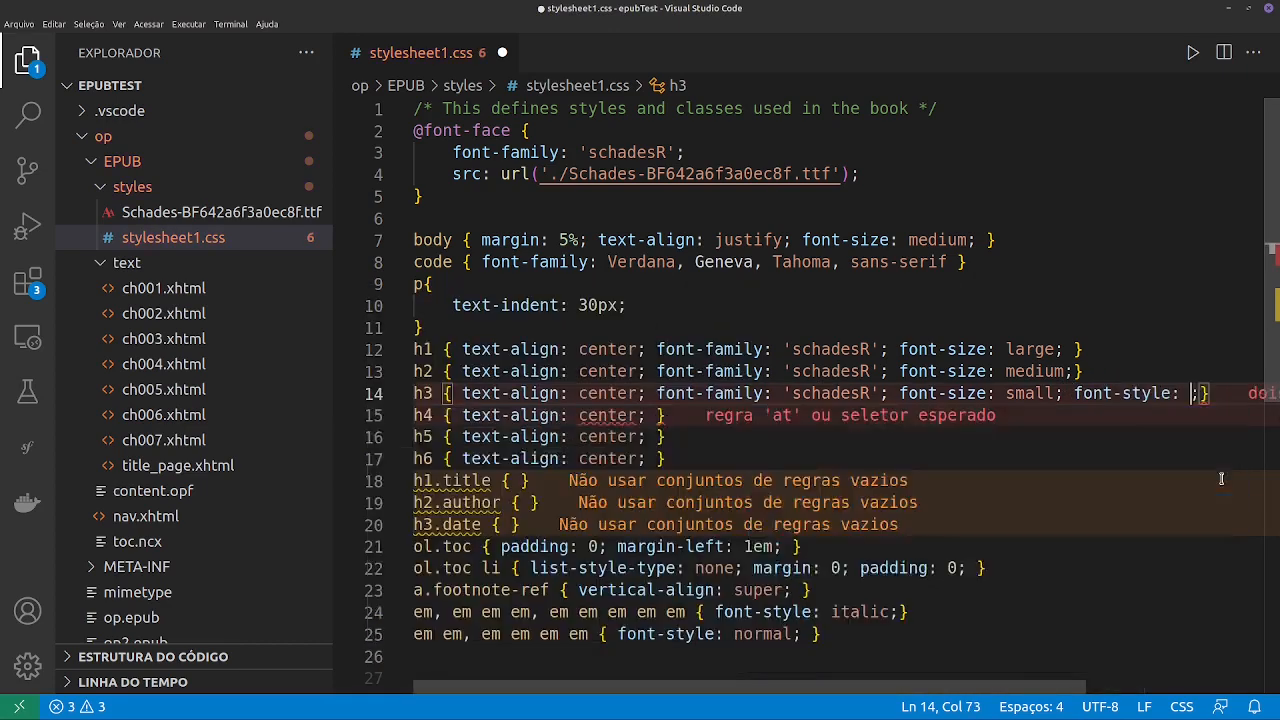
pyautogui.press('Return')
pyautogui.hotkey('ctrl', 's')
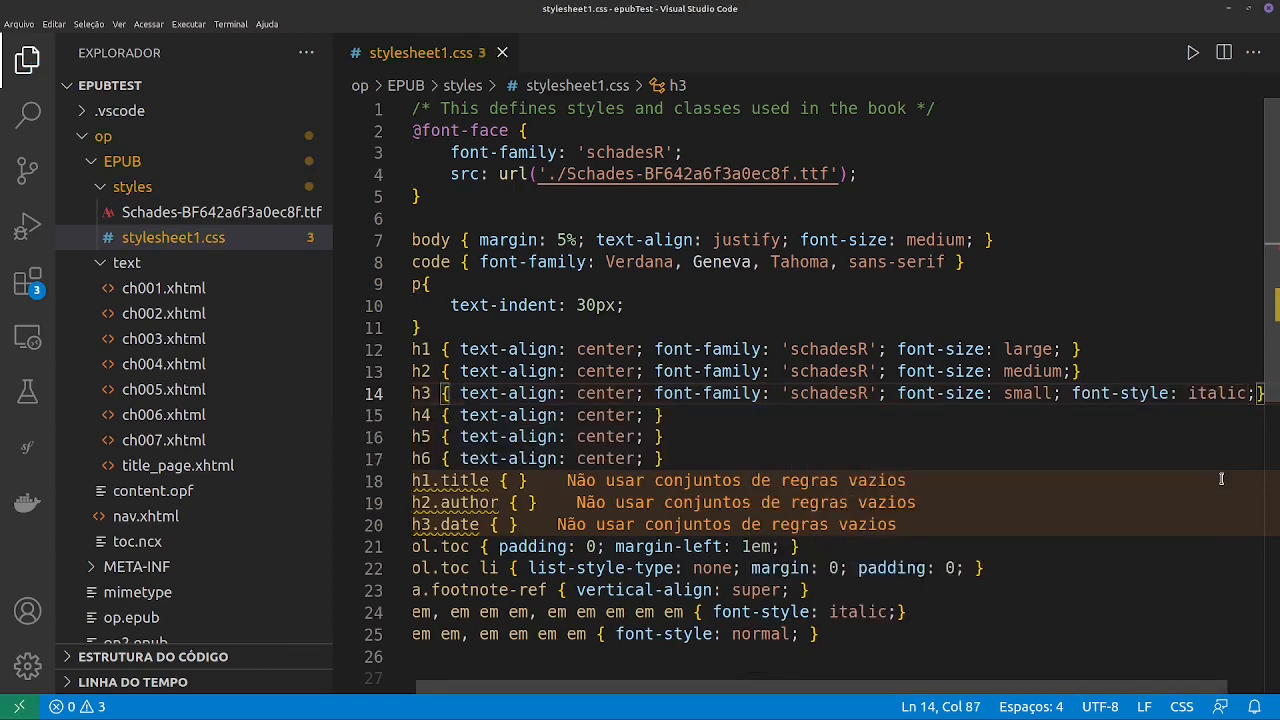
pyautogui.hscroll(-1, 758, 441)
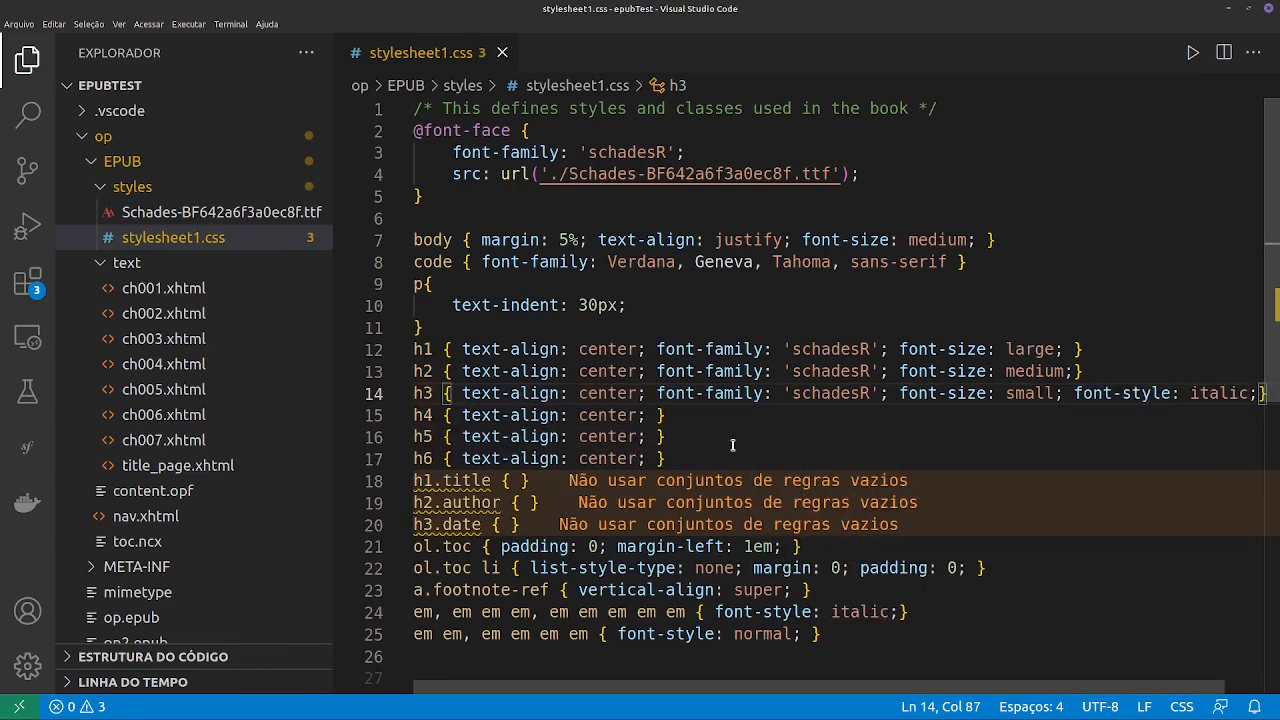
pyautogui.moveTo(424, 196); pyautogui.dragTo(381, 127)
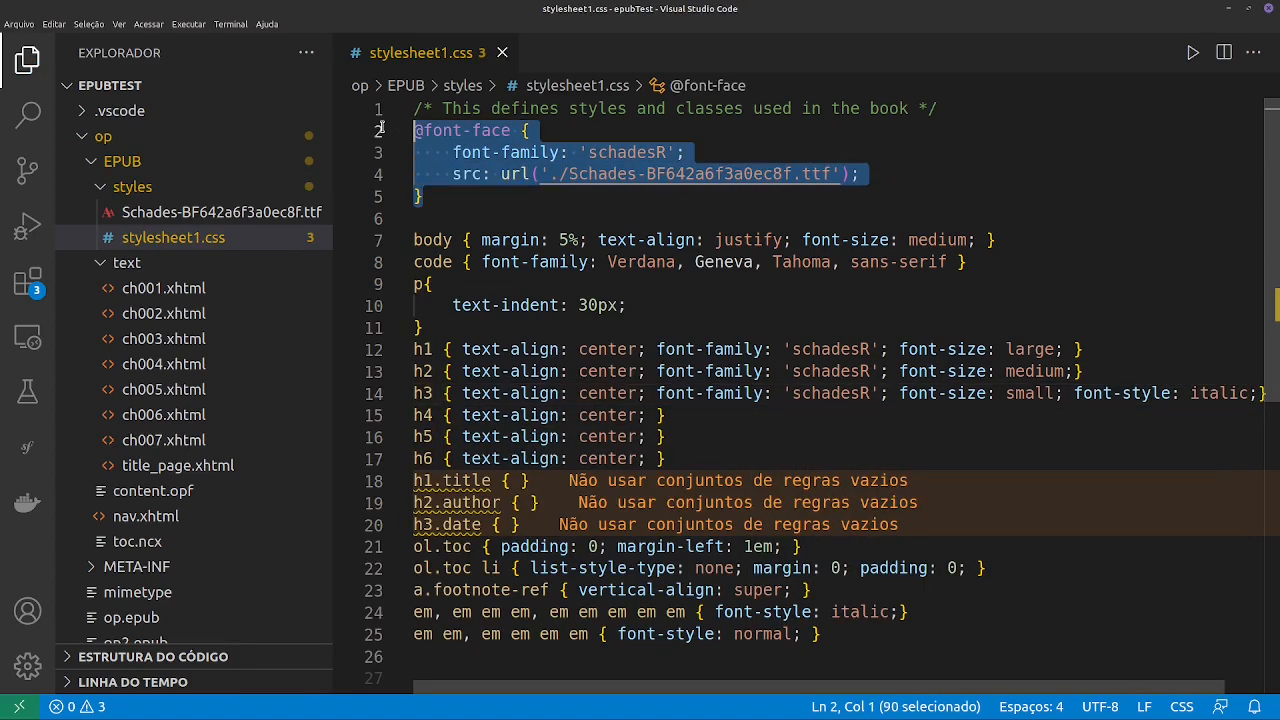
pyautogui.doubleClick(628, 152)
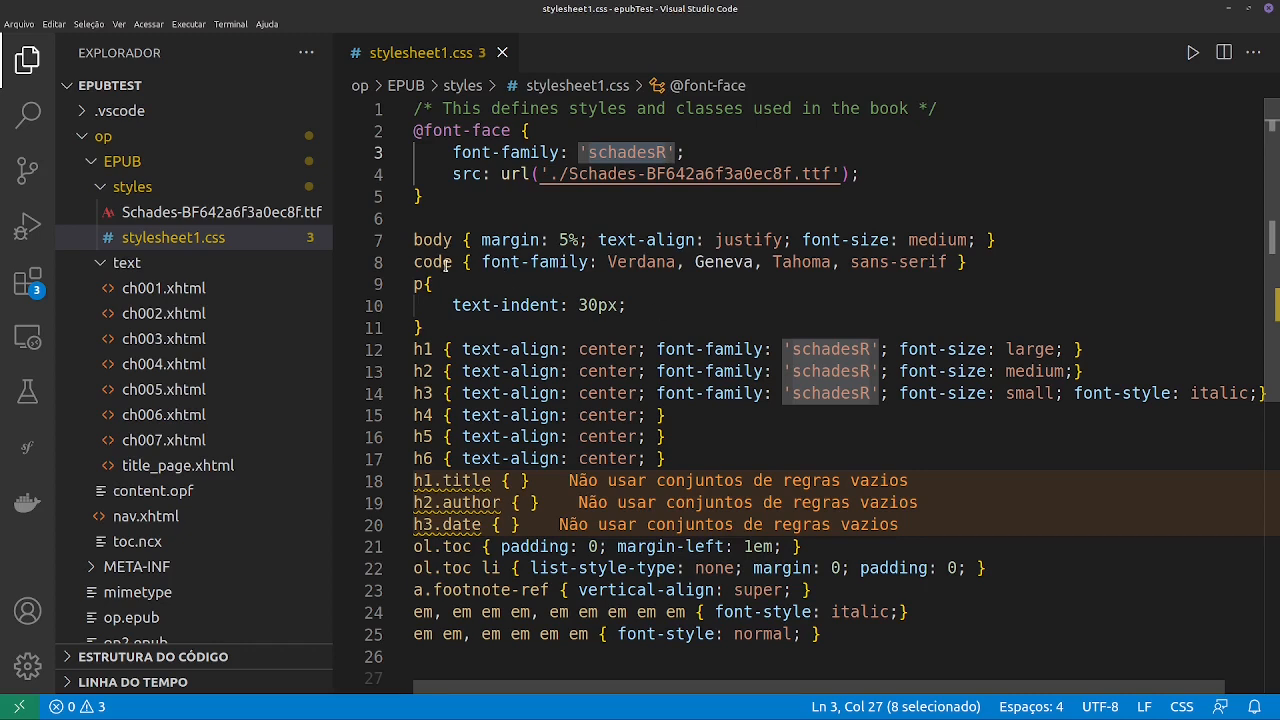
# - Copy the font-family declaration out of the code rule and delete that whole rule with its line
pyautogui.moveTo(941, 261); pyautogui.dragTo(482, 261)
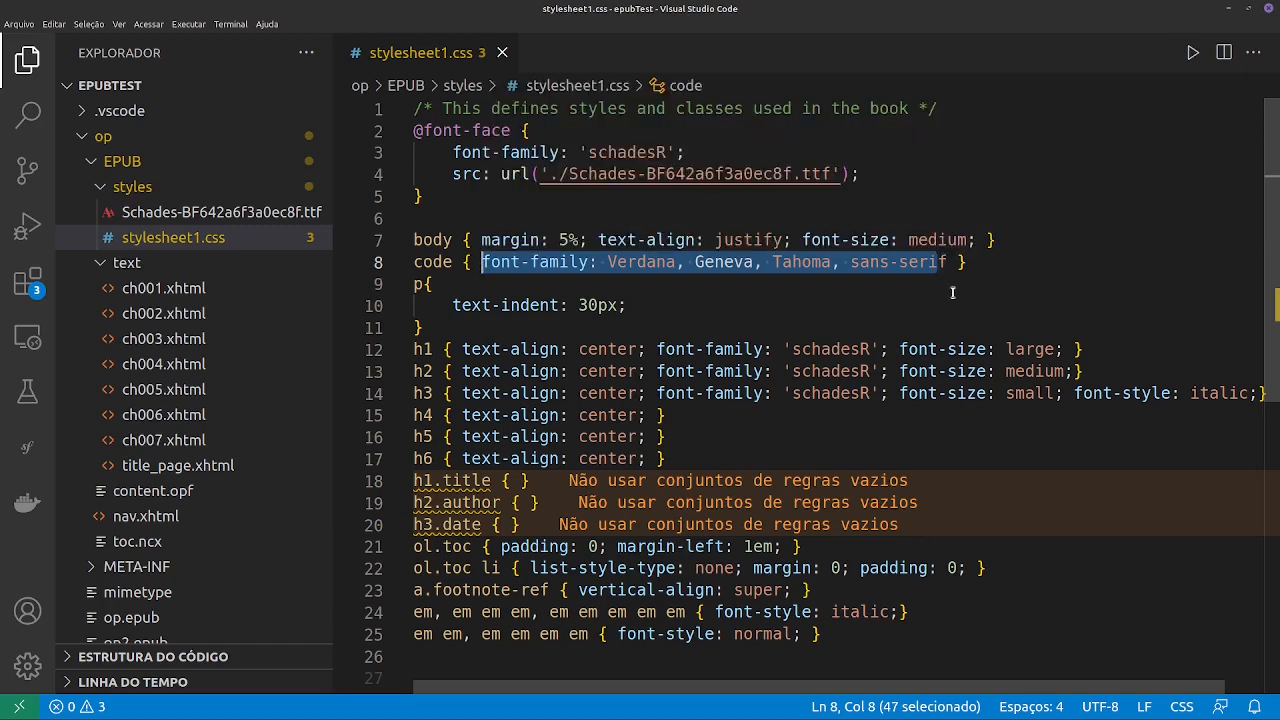
pyautogui.click(987, 260)
pyautogui.moveTo(948, 261); pyautogui.dragTo(484, 262)
pyautogui.click(968, 262)
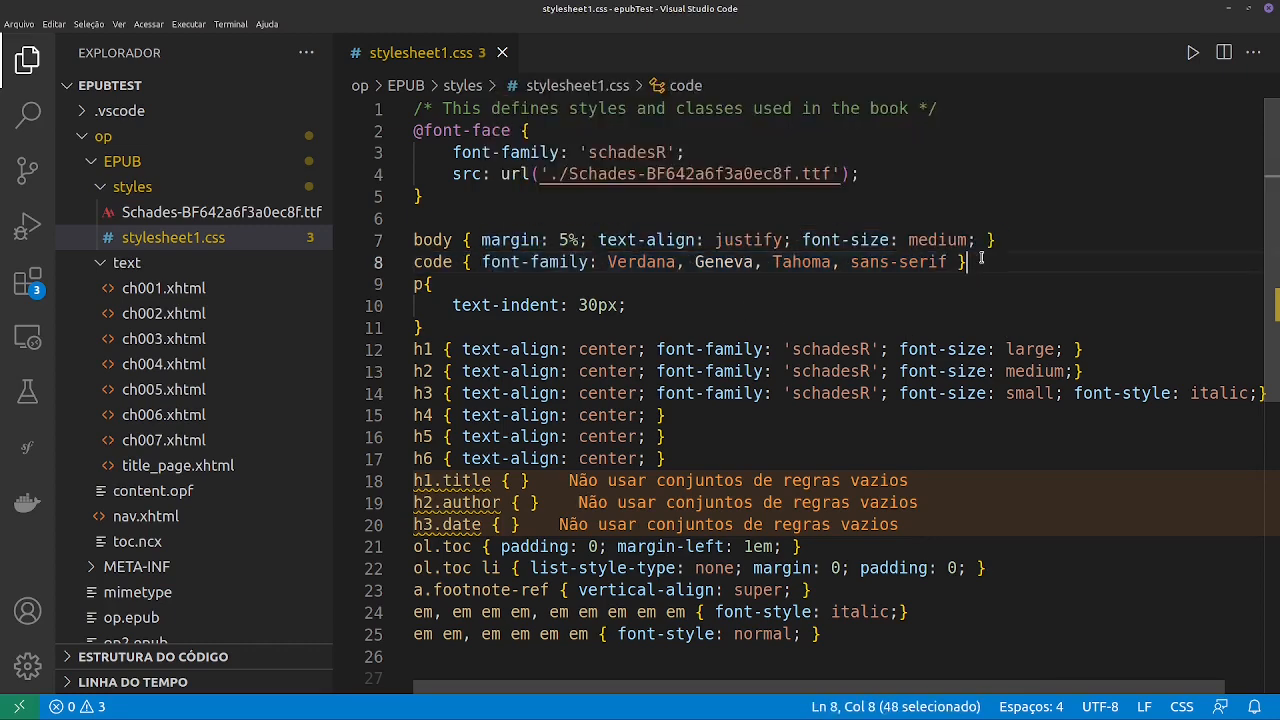
pyautogui.hotkey('shift', 'Home')
pyautogui.hotkey('ctrl', 'c')
pyautogui.press('BackSpace')
pyautogui.press('BackSpace')
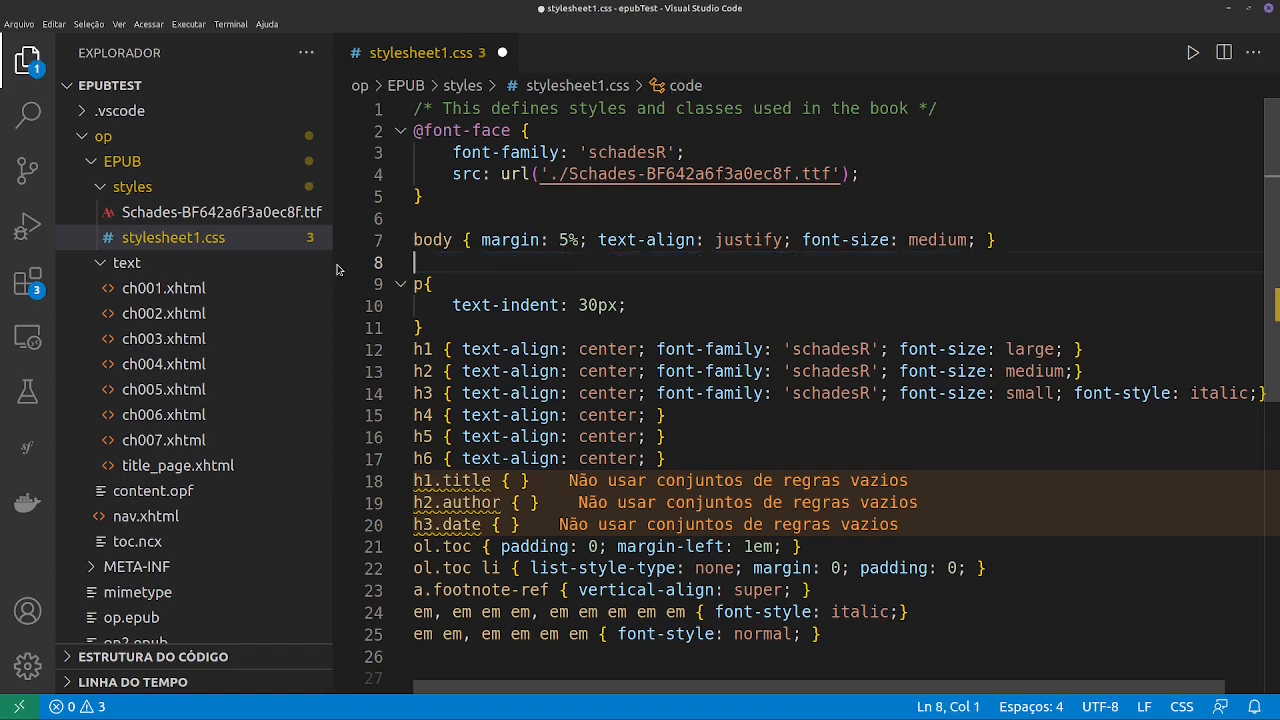
# - Add font-family: Verdana, Geneva, Tahoma, sans-serif to the body rule and save the stylesheet
pyautogui.press('Left')
pyautogui.press('Left')
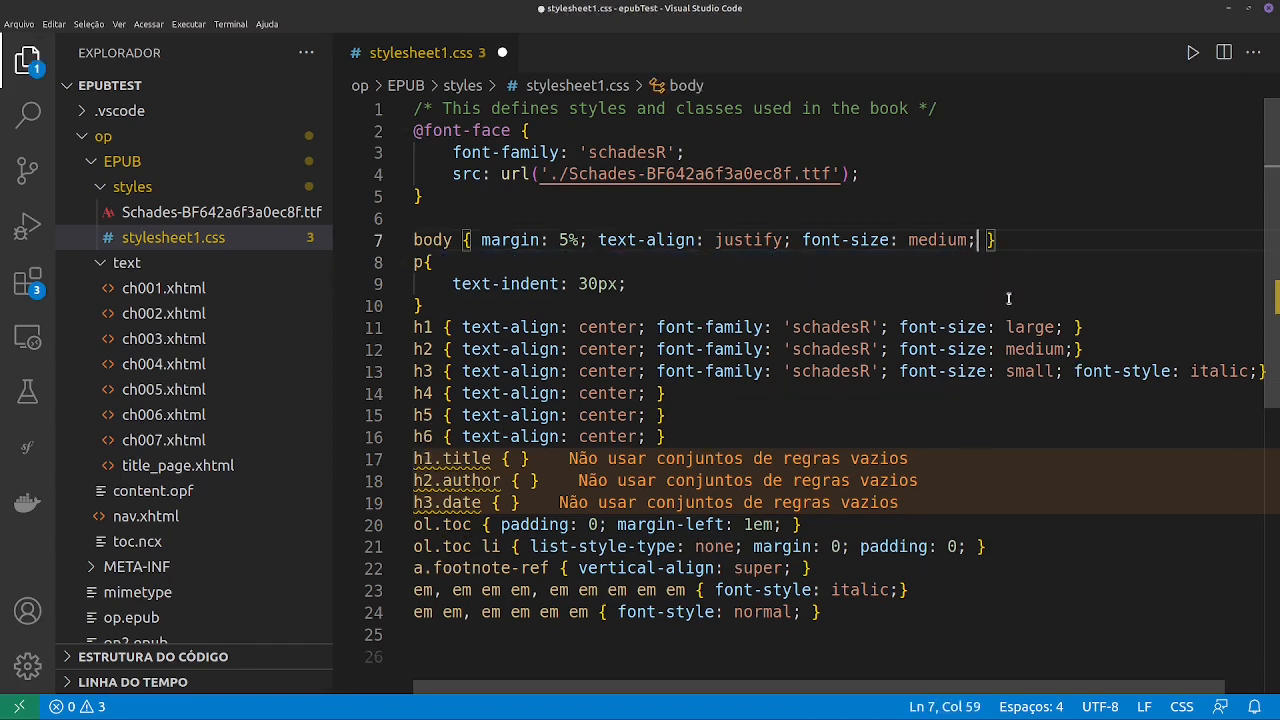
pyautogui.hotkey('ctrl', 'v')
pyautogui.hotkey('ctrl', 's')
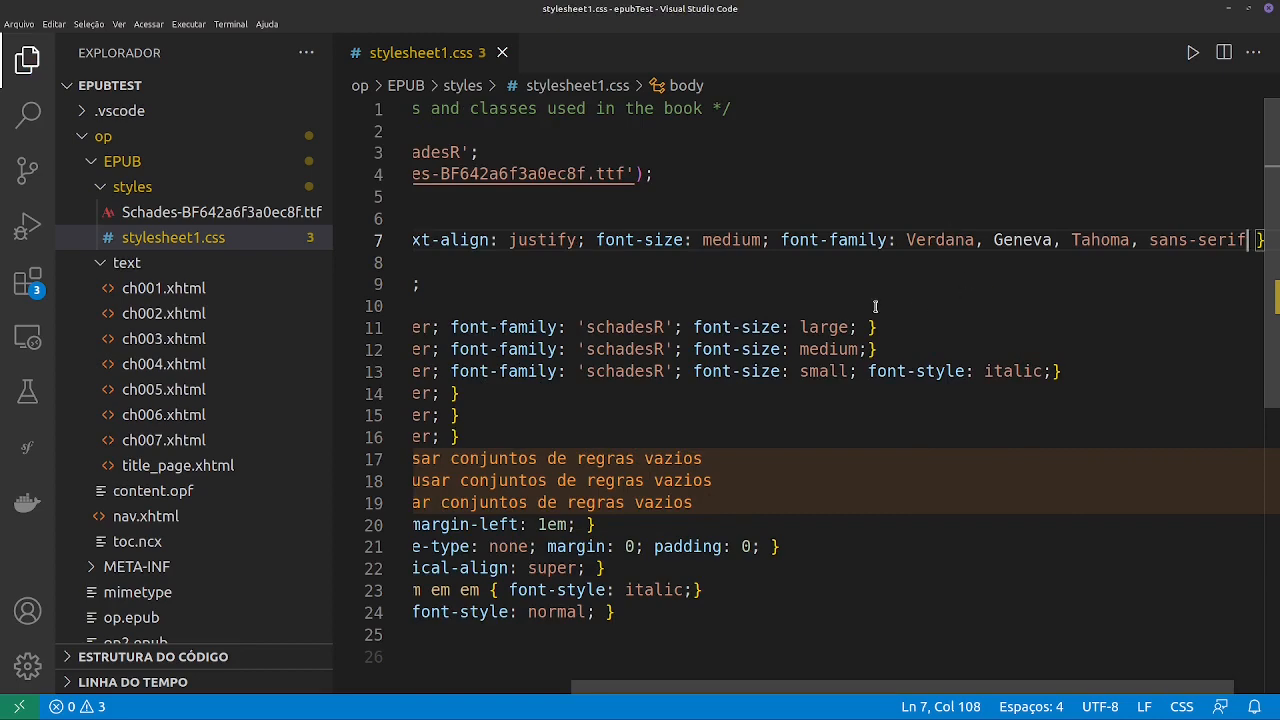
# - Remove the font-family declaration and the leftover space from the body rule
pyautogui.hscroll(-3, 875, 305)
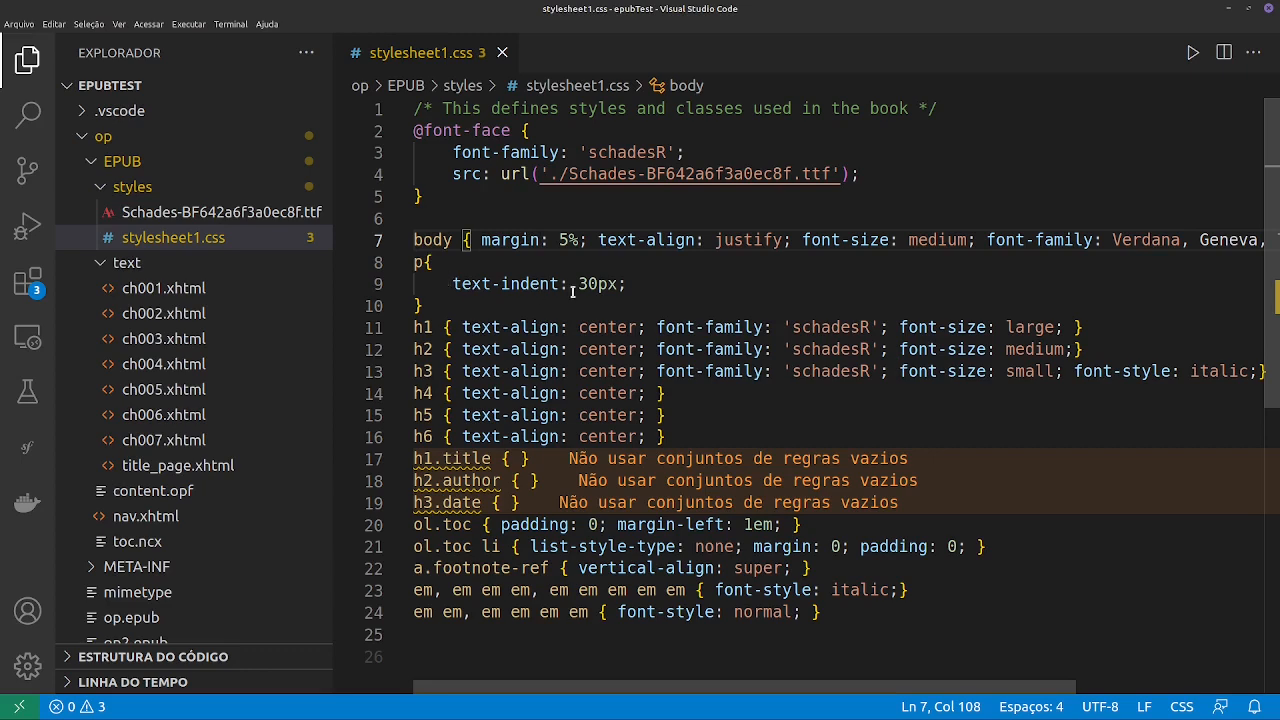
pyautogui.hscroll(3, 1100, 250)
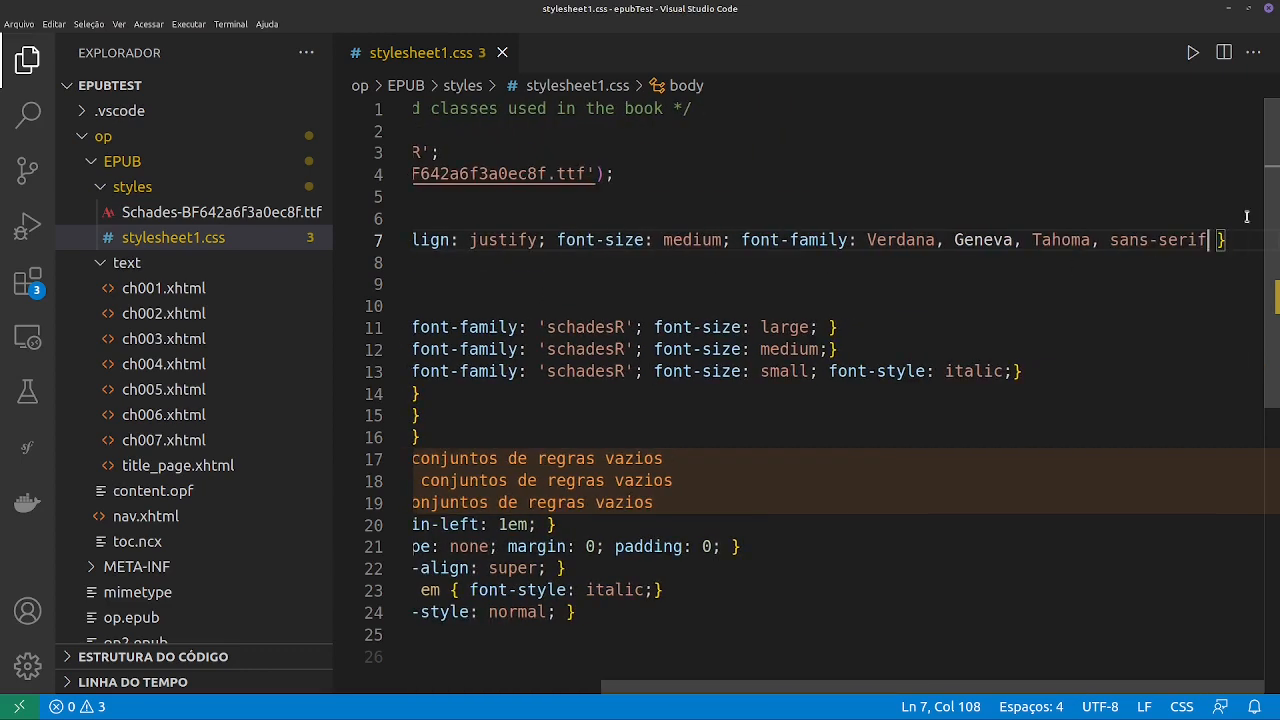
pyautogui.moveTo(1208, 240); pyautogui.dragTo(743, 244)
pyautogui.hotkey('ctrl', 'c')
pyautogui.press('BackSpace')
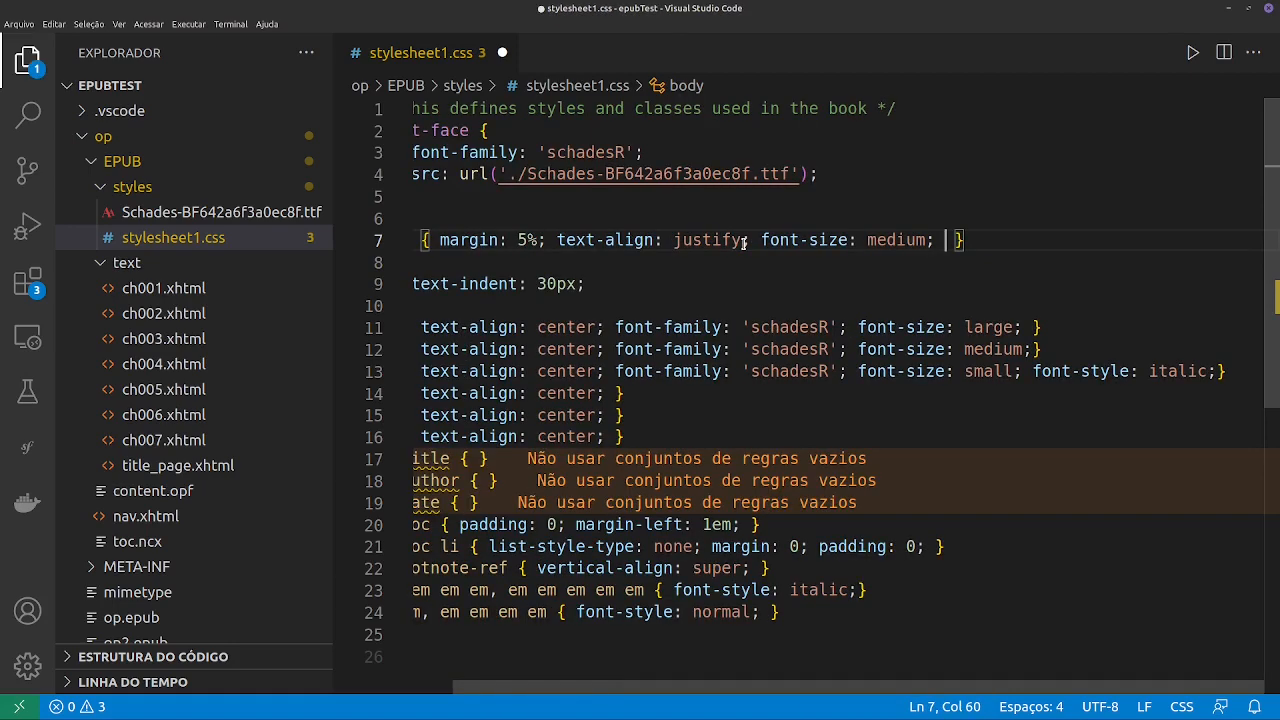
pyautogui.press('BackSpace')
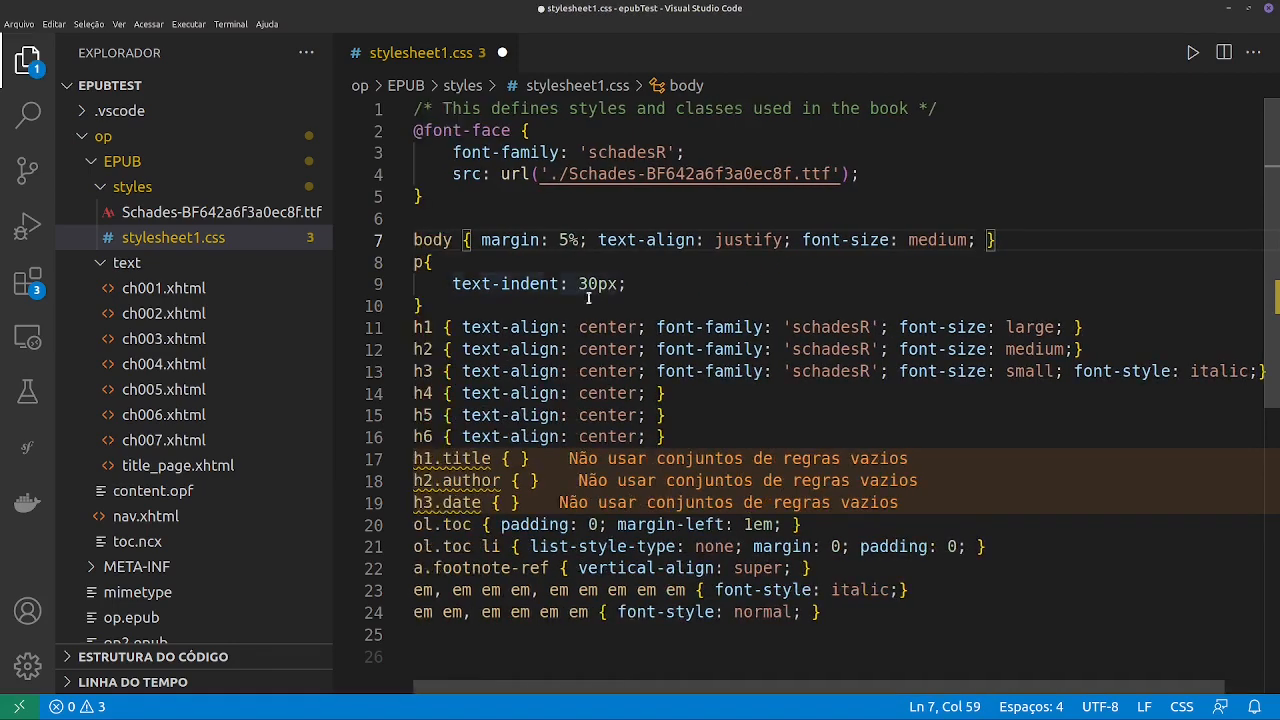
# - Add font-family: Verdana, Geneva, Tahoma, sans-serif below text-indent in the p rule and save the stylesheet
pyautogui.click(668, 283)
pyautogui.press('Return')
pyautogui.hotkey('ctrl', 'v')
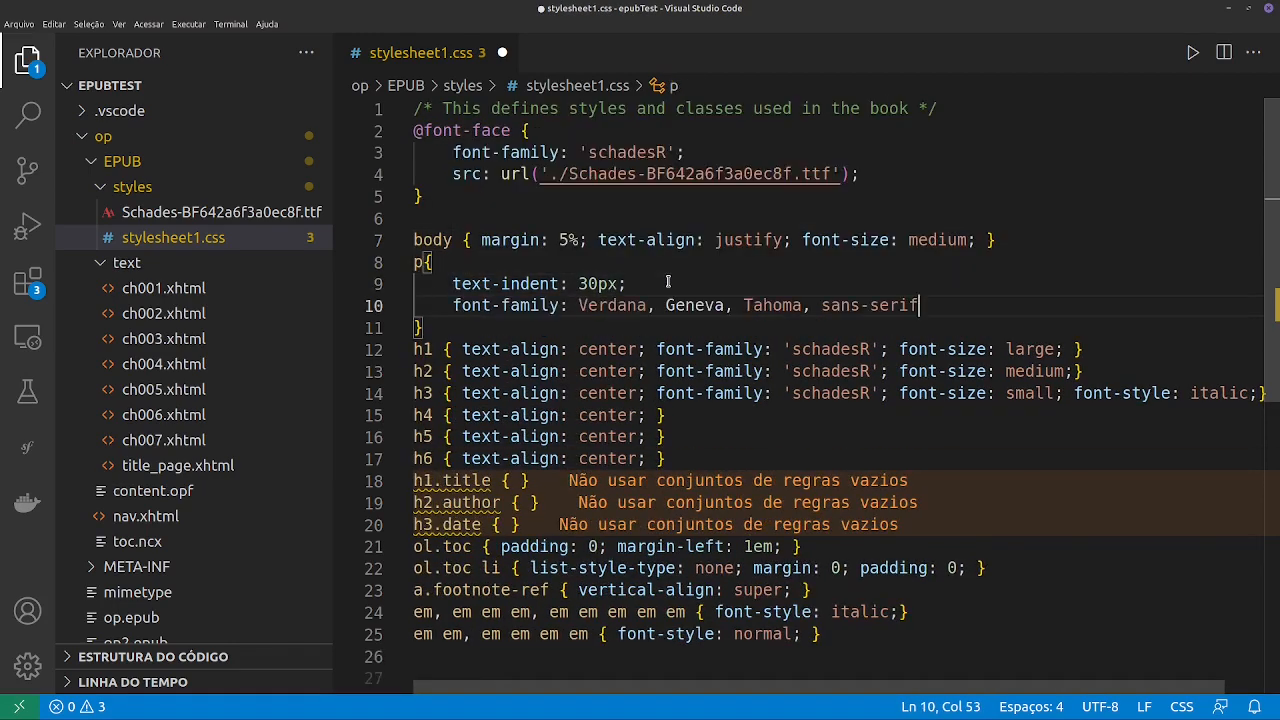
pyautogui.hotkey('ctrl', 's')
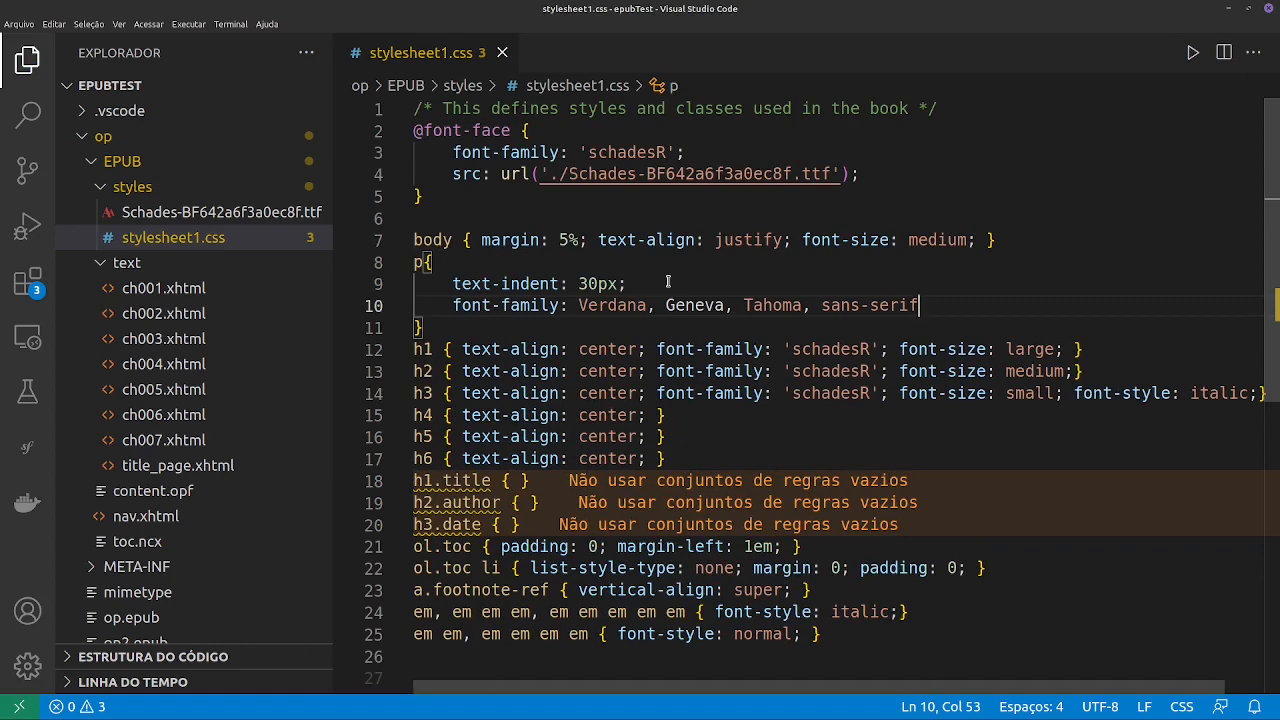
# - Switch to the file manager and compress EPUB, META-INF and mimetype into a zip archive named op3
pyautogui.hotkey('alt', 'Tab')
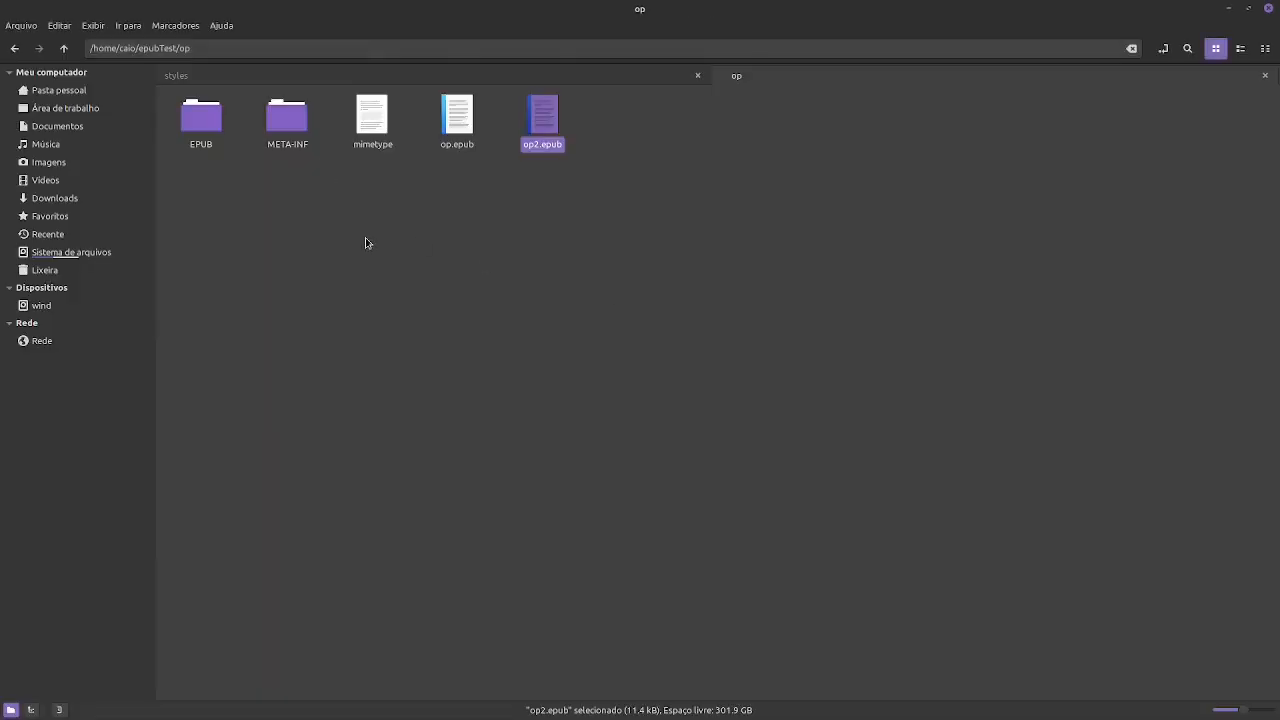
pyautogui.click(201, 120)
pyautogui.keyDown('shift'); pyautogui.click(380, 125); pyautogui.keyUp('shift')
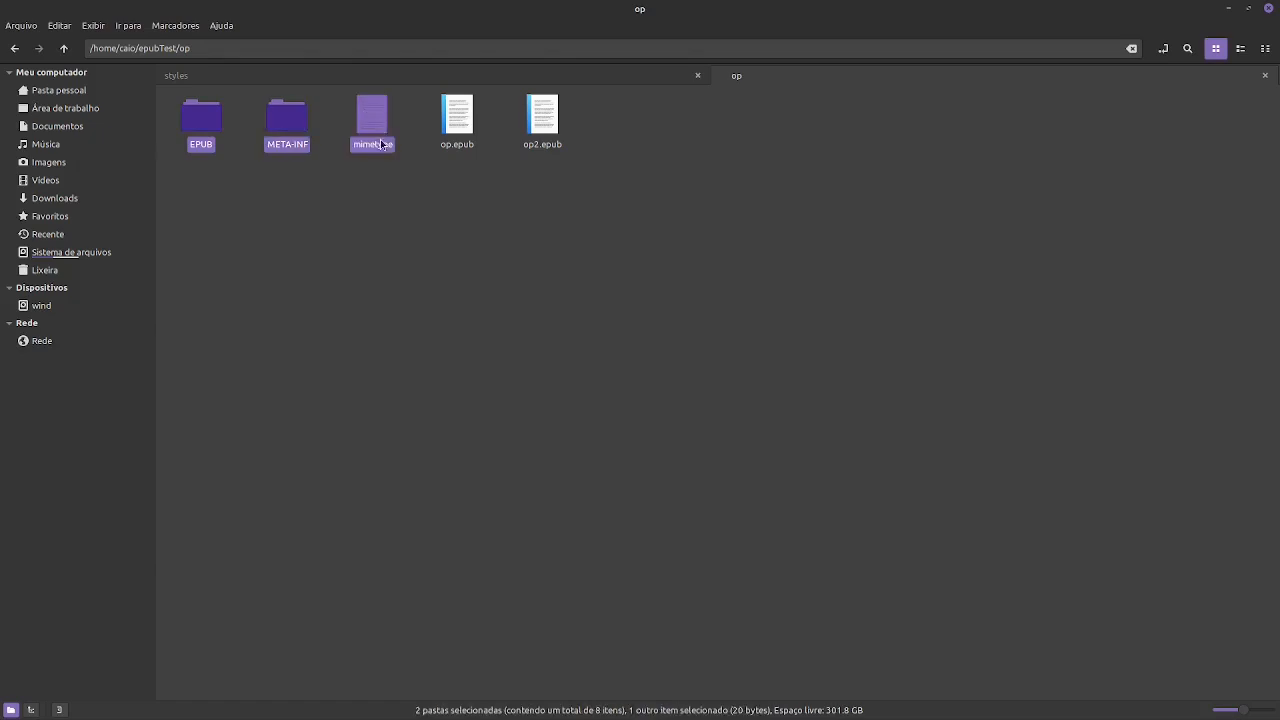
pyautogui.rightClick(376, 146)
pyautogui.click(430, 331)
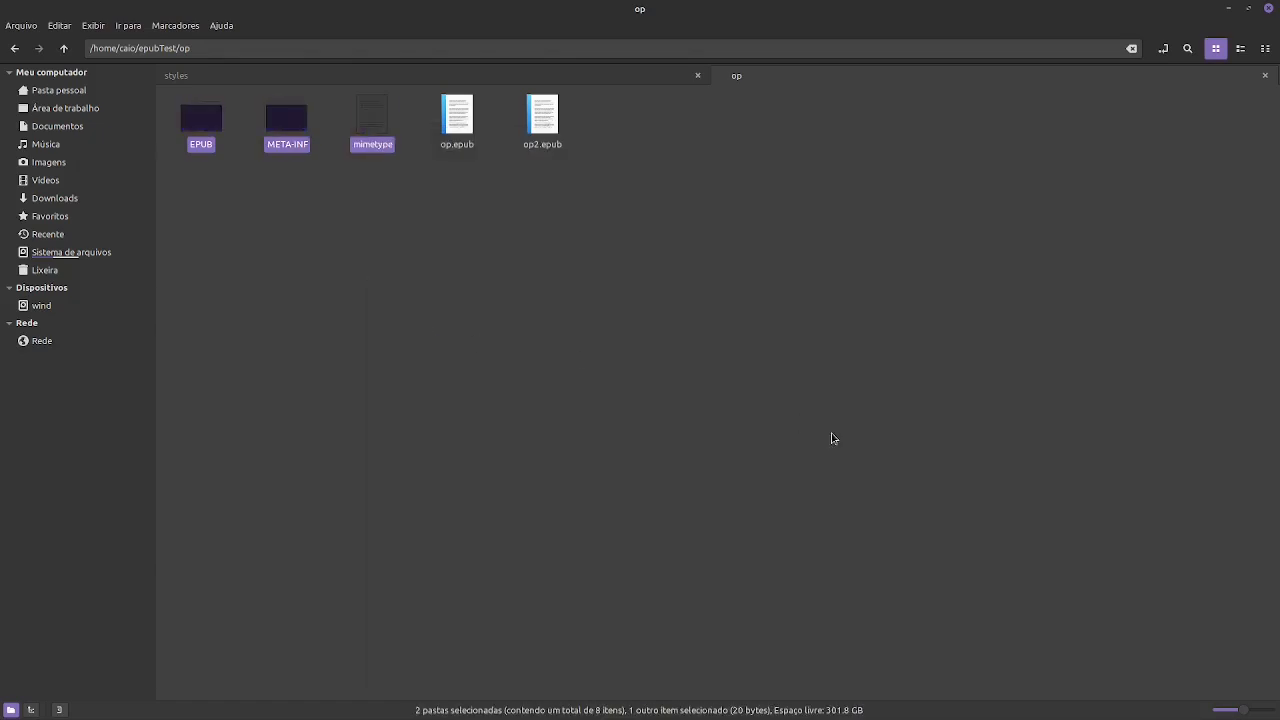
pyautogui.click(571, 316)
pyautogui.write('3')
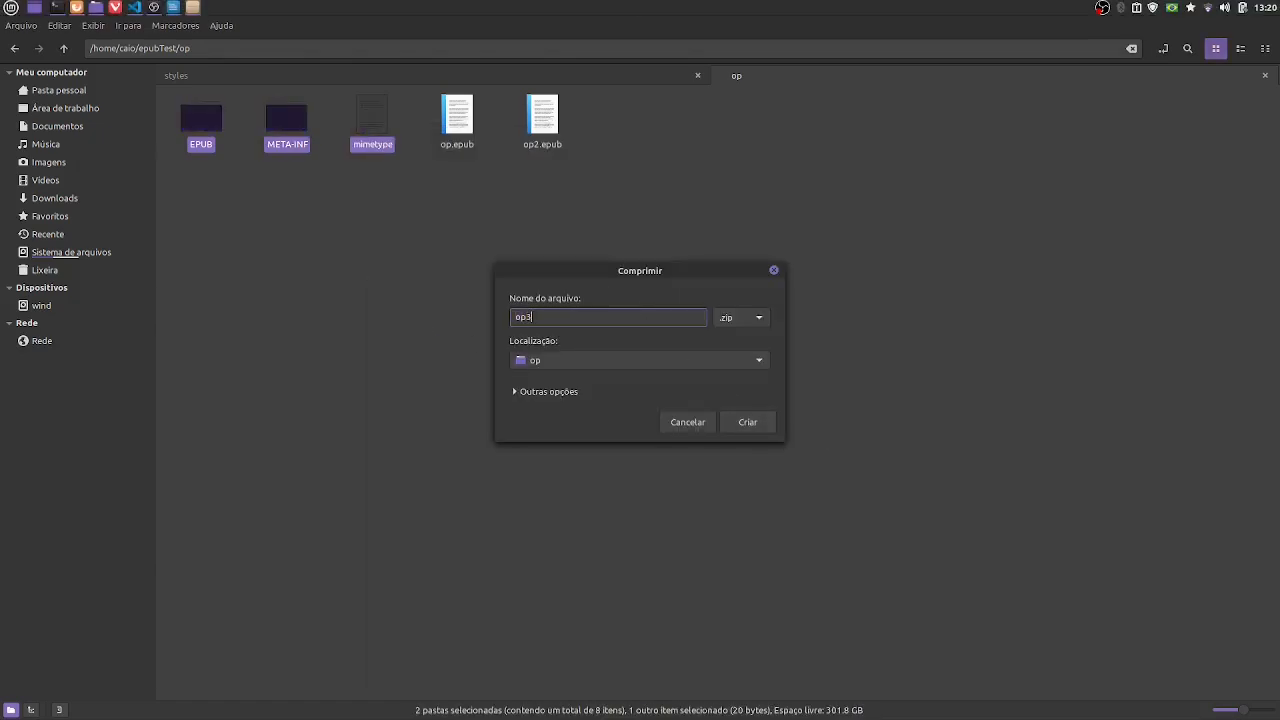
pyautogui.click(747, 421)
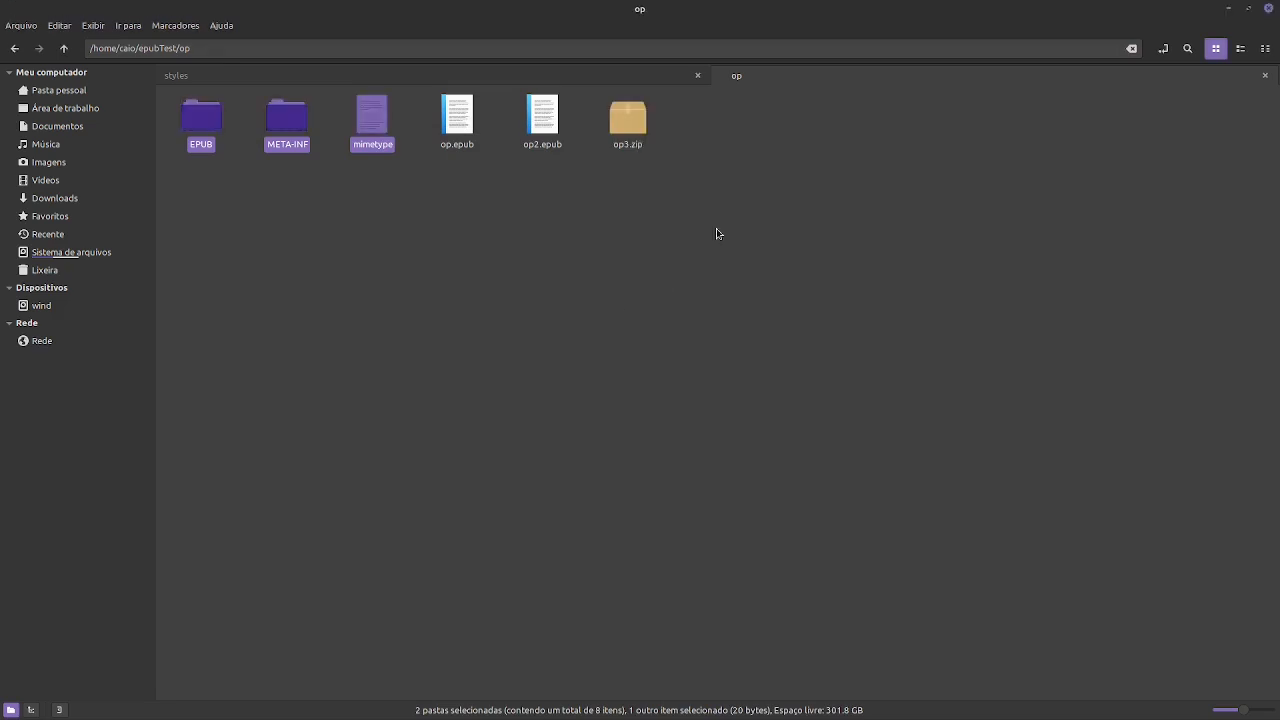
# - Rename op3.zip to op3.epub
pyautogui.click(637, 137)
pyautogui.press('F2')
pyautogui.click(655, 148)
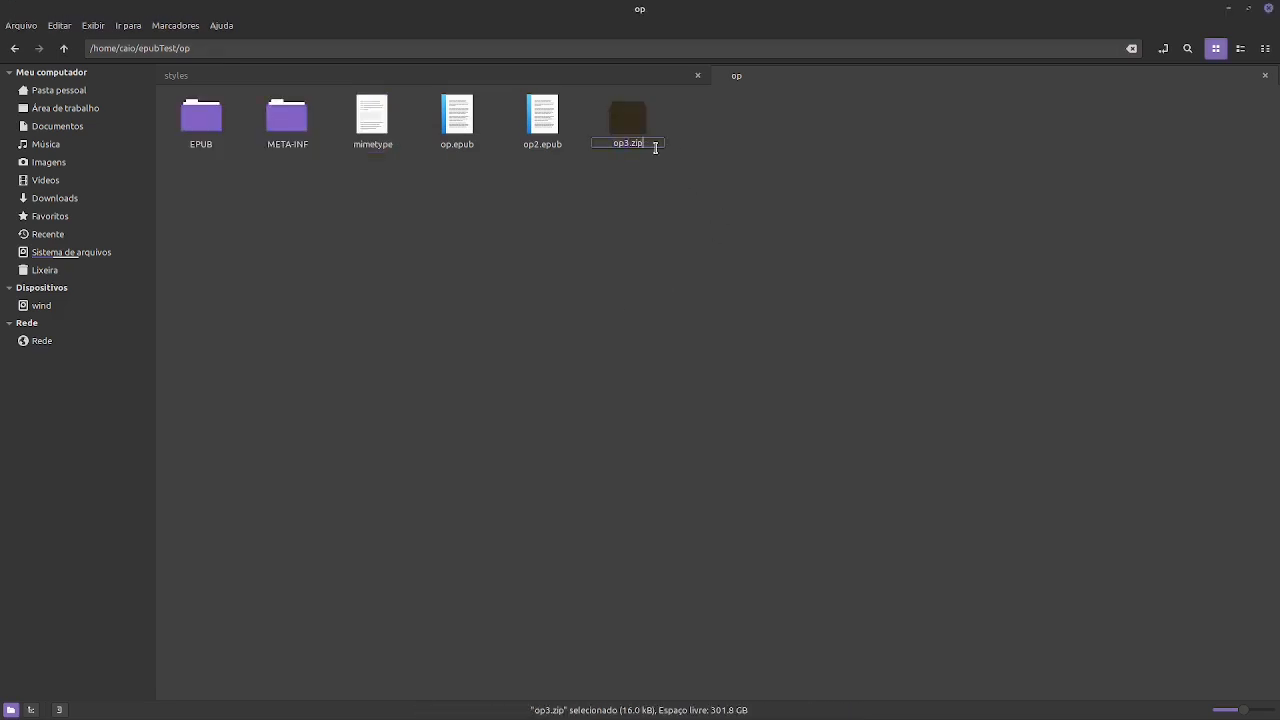
pyautogui.press('BackSpace')
pyautogui.press('BackSpace')
pyautogui.write('epub')
pyautogui.press('Return')
# - Open op3.epub in the e-book viewer and examine the paragraph font under the Lorem 3 heading
pyautogui.rightClick(630, 118)
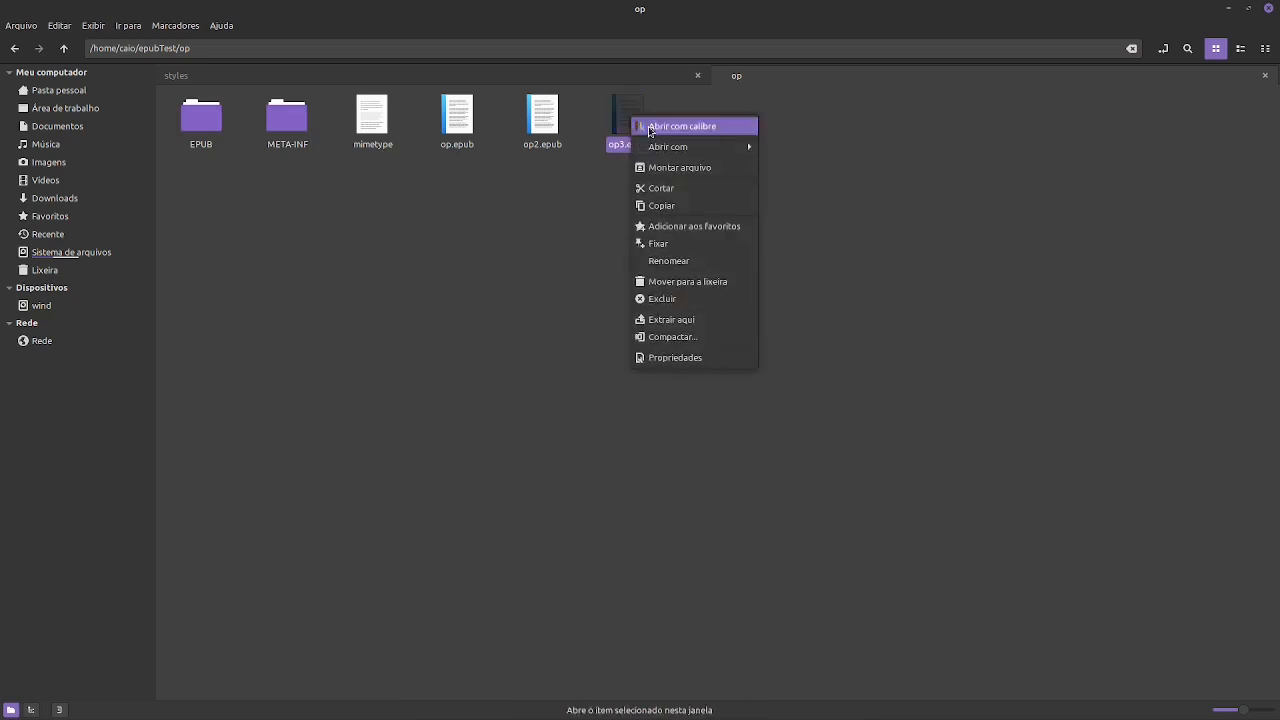
pyautogui.moveTo(661, 151)
pyautogui.click(786, 166)
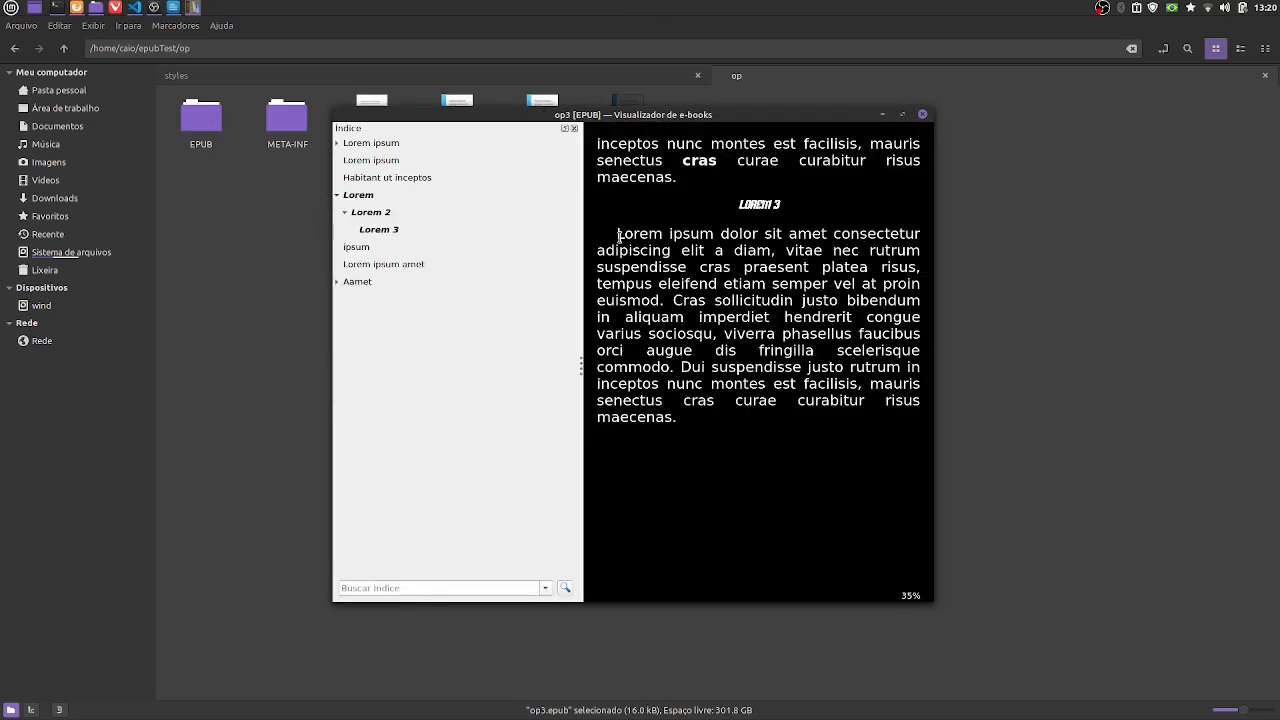
pyautogui.moveTo(617, 236); pyautogui.dragTo(737, 422)
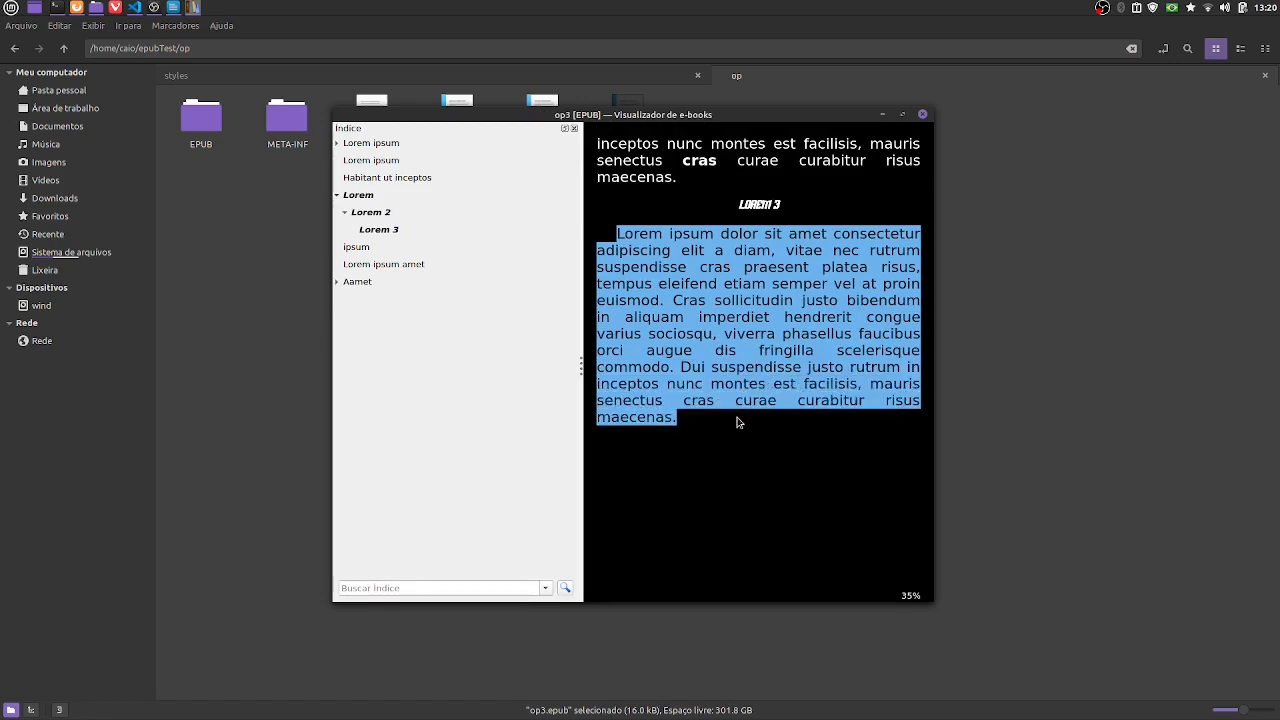
pyautogui.click(782, 319)
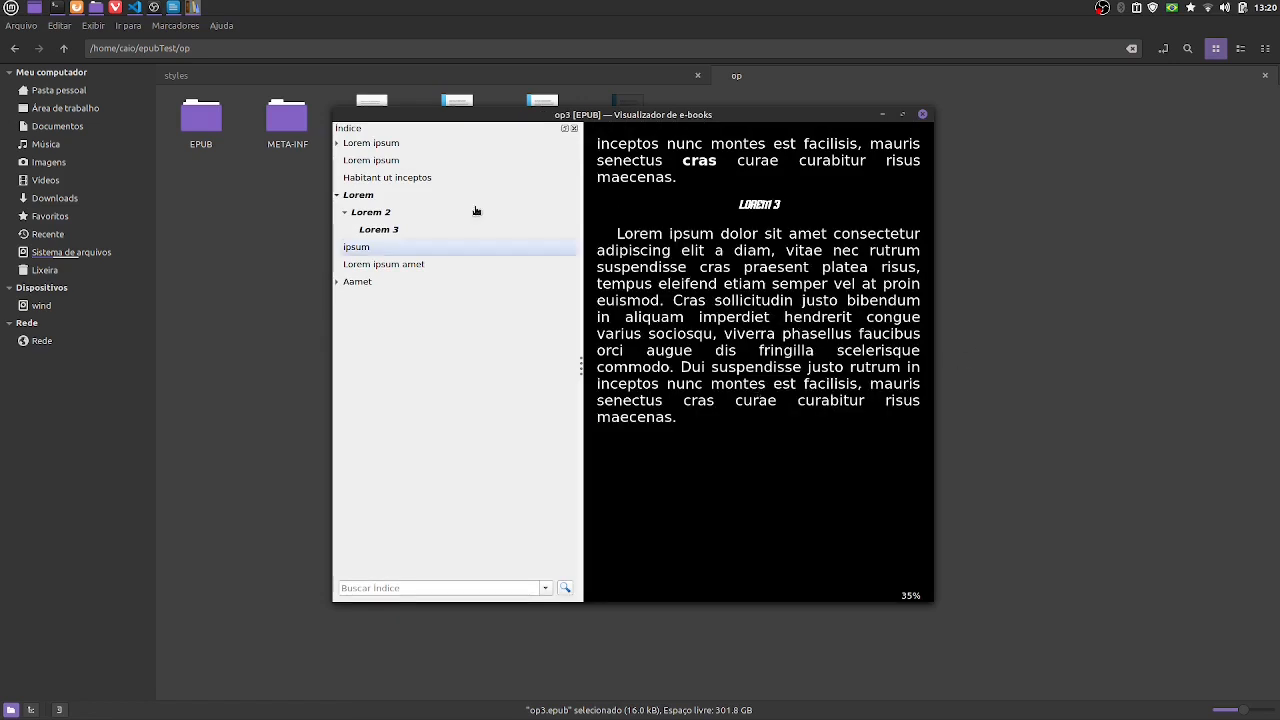
# - Examine the heading fonts and sizes from the opening Lorem ipsum chapter through to the Lorem 3 heading
pyautogui.click(391, 145)
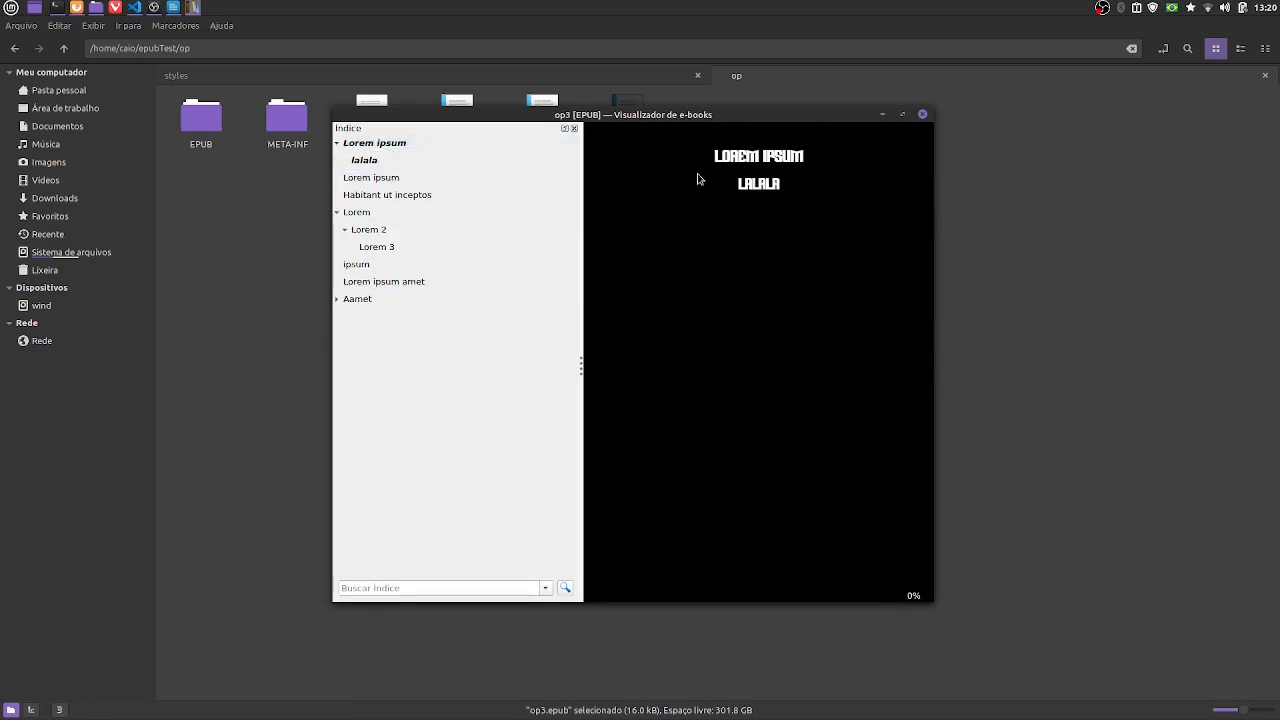
pyautogui.moveTo(713, 160); pyautogui.dragTo(808, 166)
pyautogui.click(846, 197)
pyautogui.scroll(-1, 706, 373)
pyautogui.scroll(-1, 706, 373)
pyautogui.scroll(-1, 706, 373)
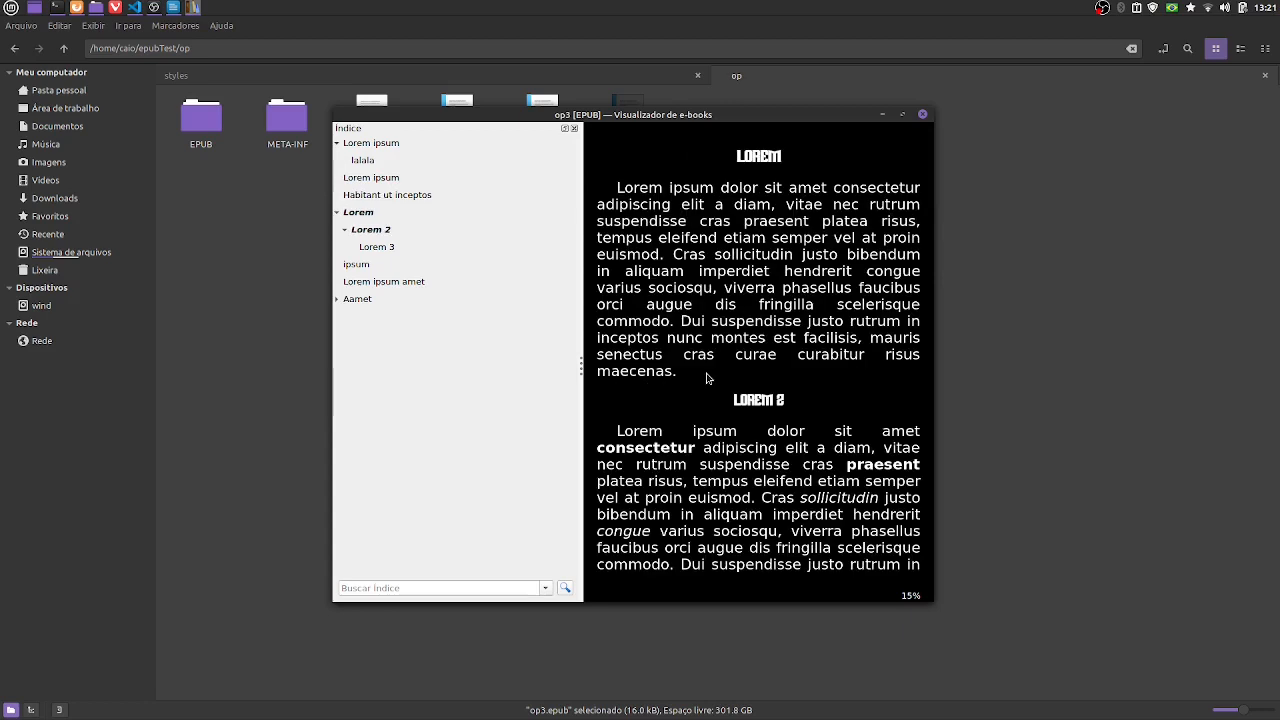
pyautogui.scroll(-1, 706, 377)
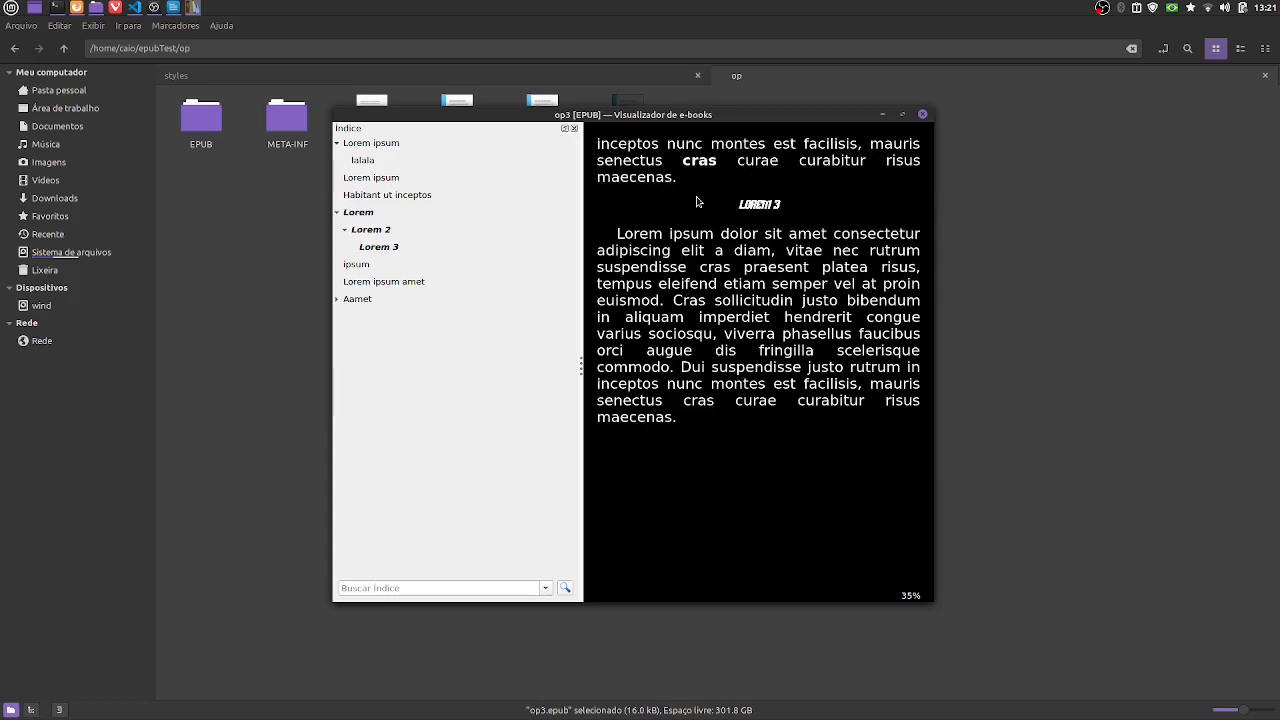
pyautogui.moveTo(740, 205); pyautogui.dragTo(787, 214)
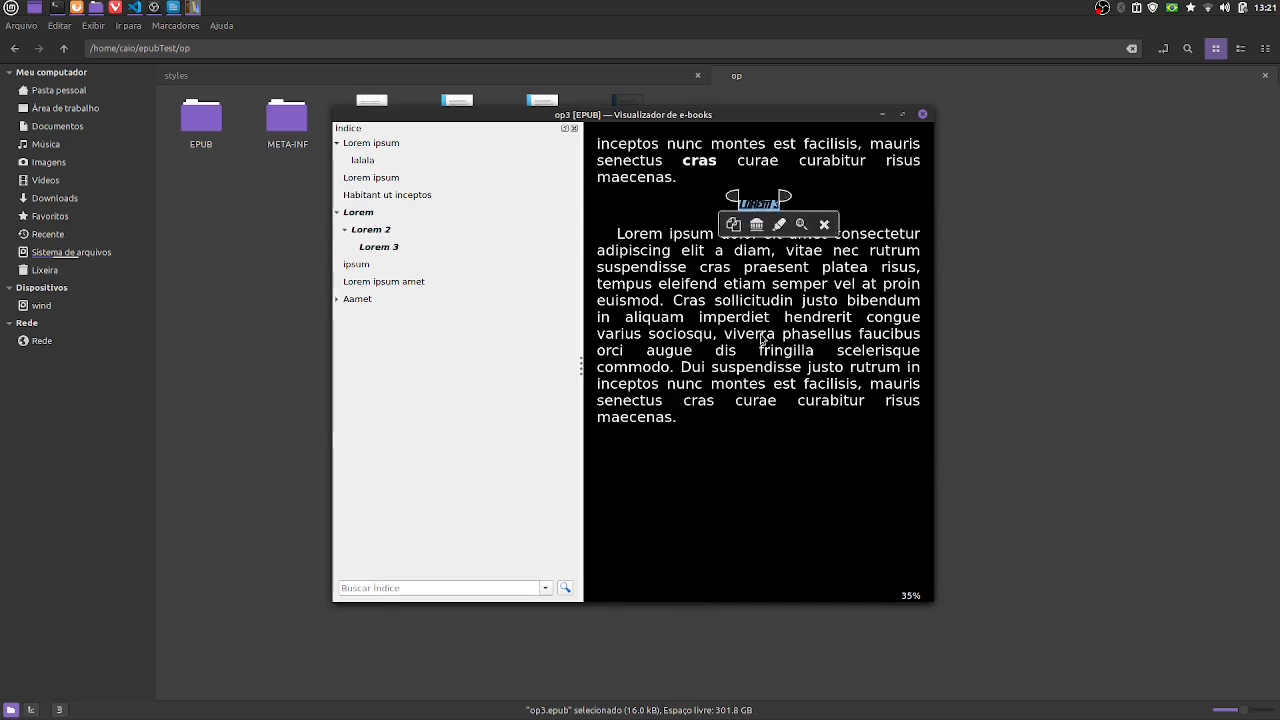
pyautogui.click(768, 362)
# - Go back to the Habitant ut inceptos chapter and compare its heading font with its paragraph font
pyautogui.scroll(1, 767, 363)
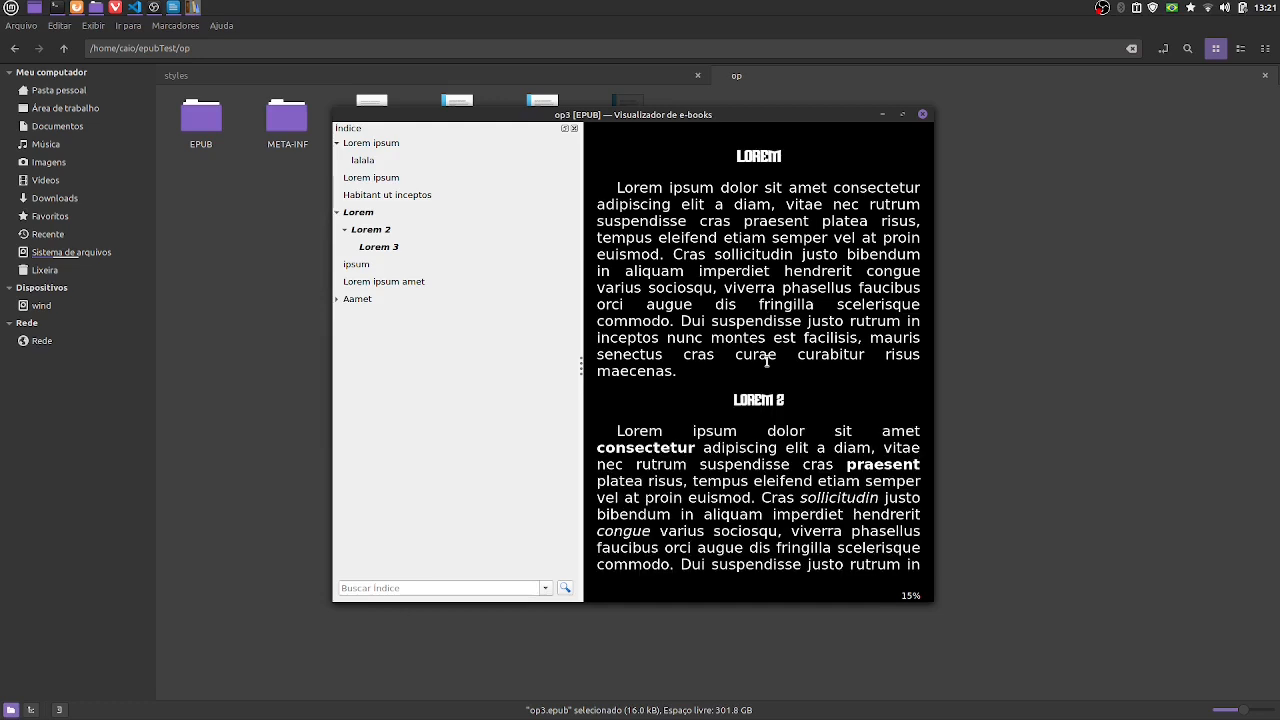
pyautogui.scroll(1, 767, 362)
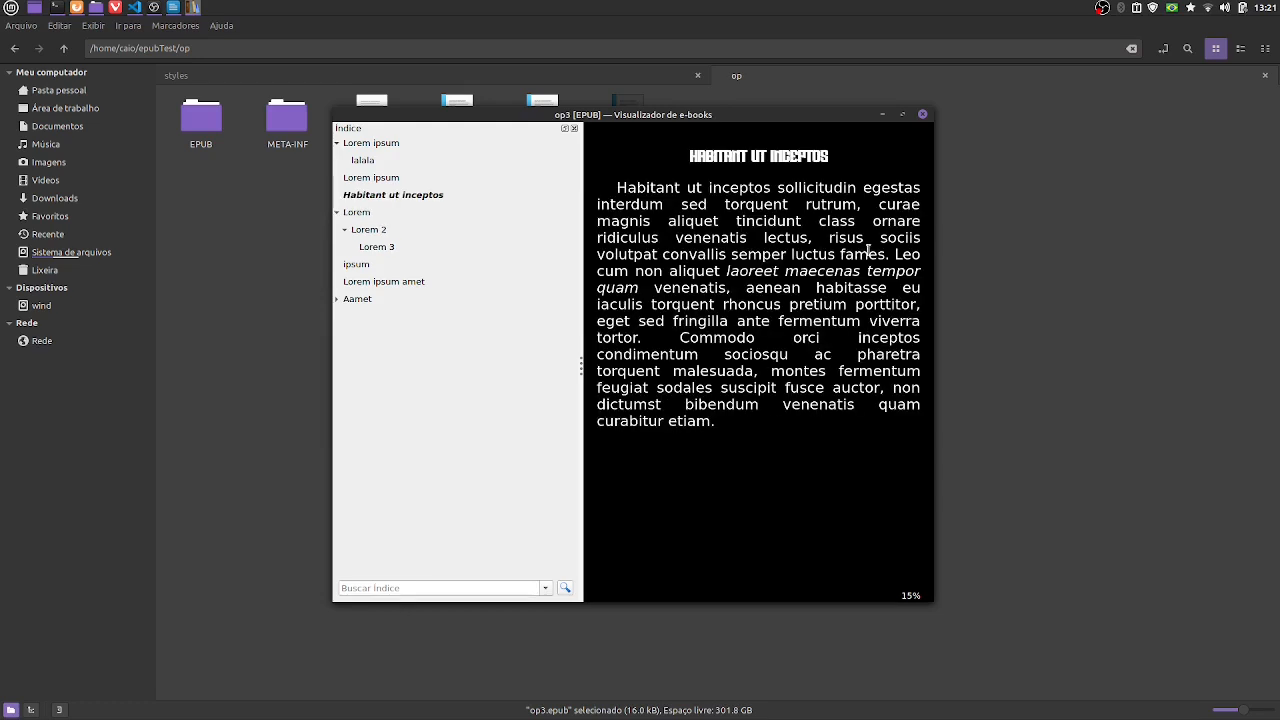
pyautogui.moveTo(672, 160); pyautogui.dragTo(847, 166)
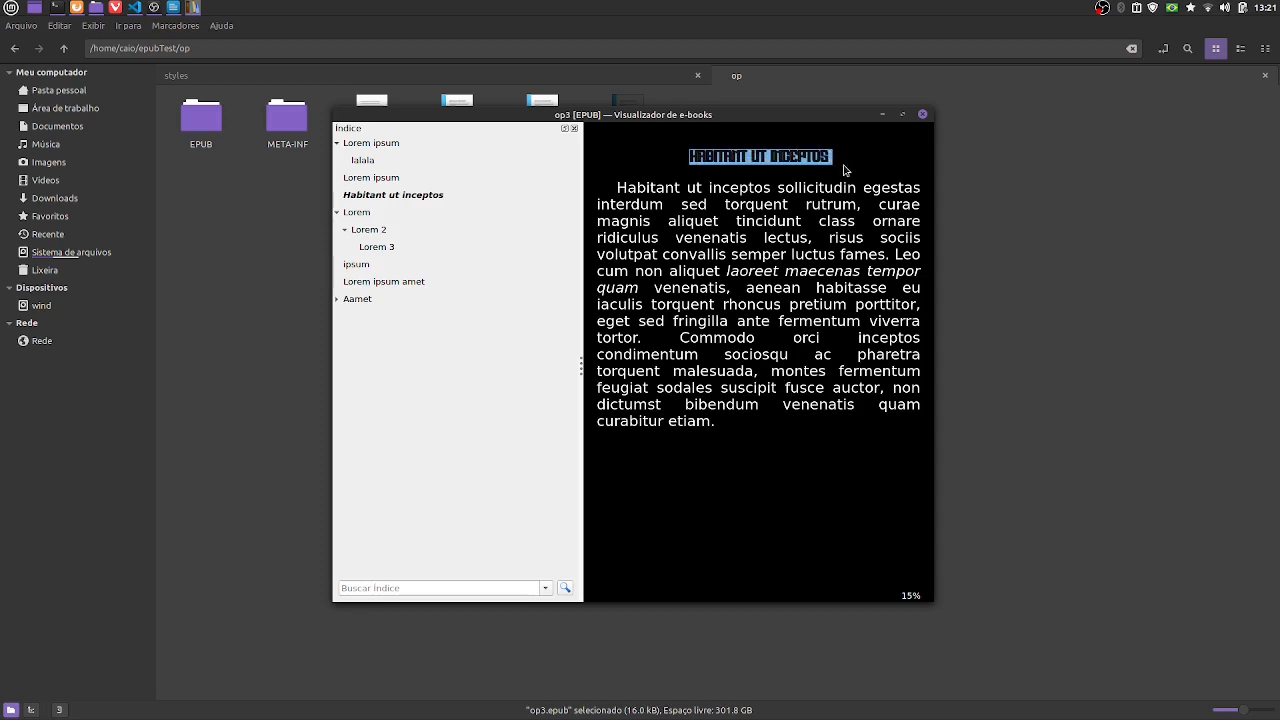
pyautogui.click(815, 262)
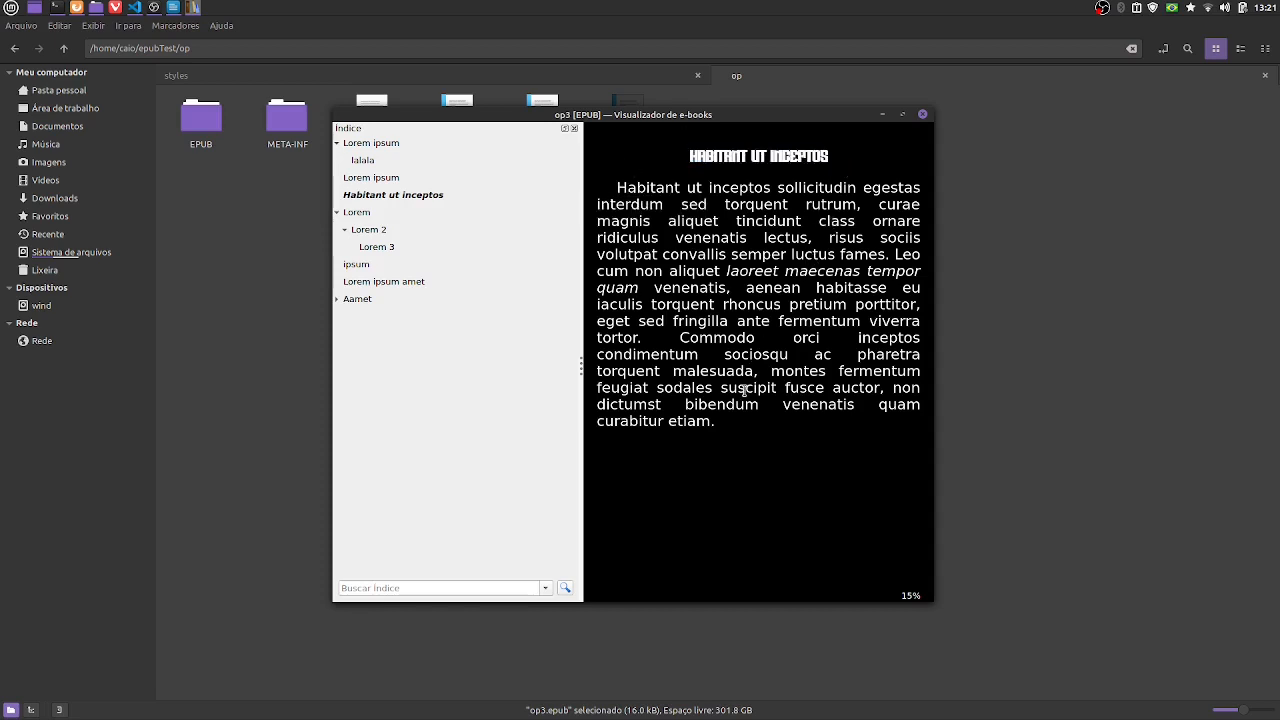
pyautogui.moveTo(617, 185); pyautogui.dragTo(755, 420)
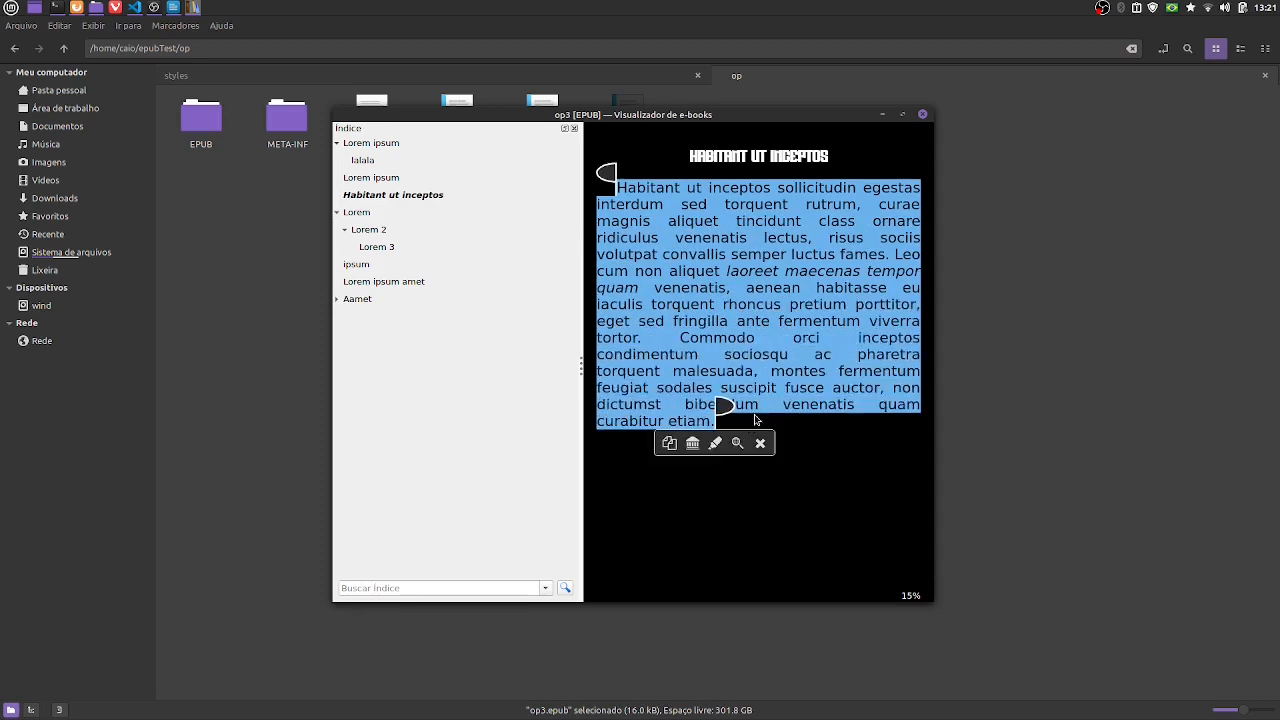
pyautogui.click(786, 318)
# - Close the e-book viewer and permanently delete op3.epub
pyautogui.click(922, 114)
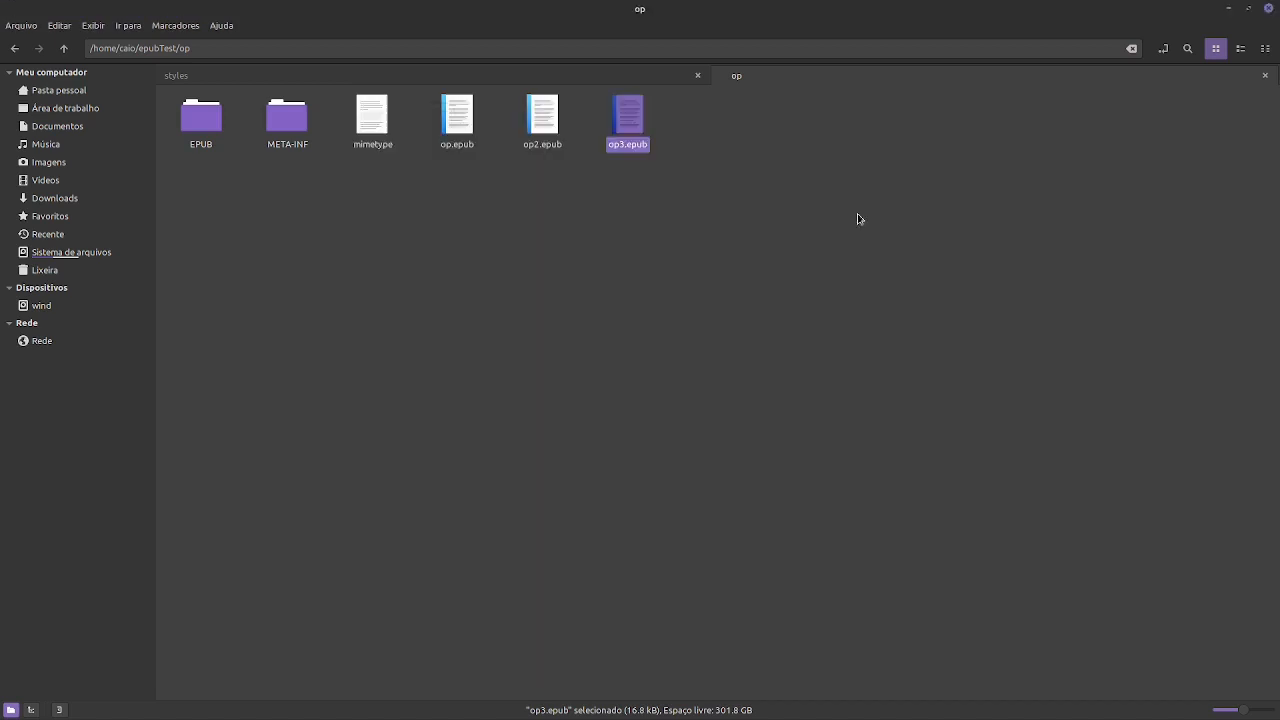
pyautogui.rightClick(643, 127)
pyautogui.click(660, 297)
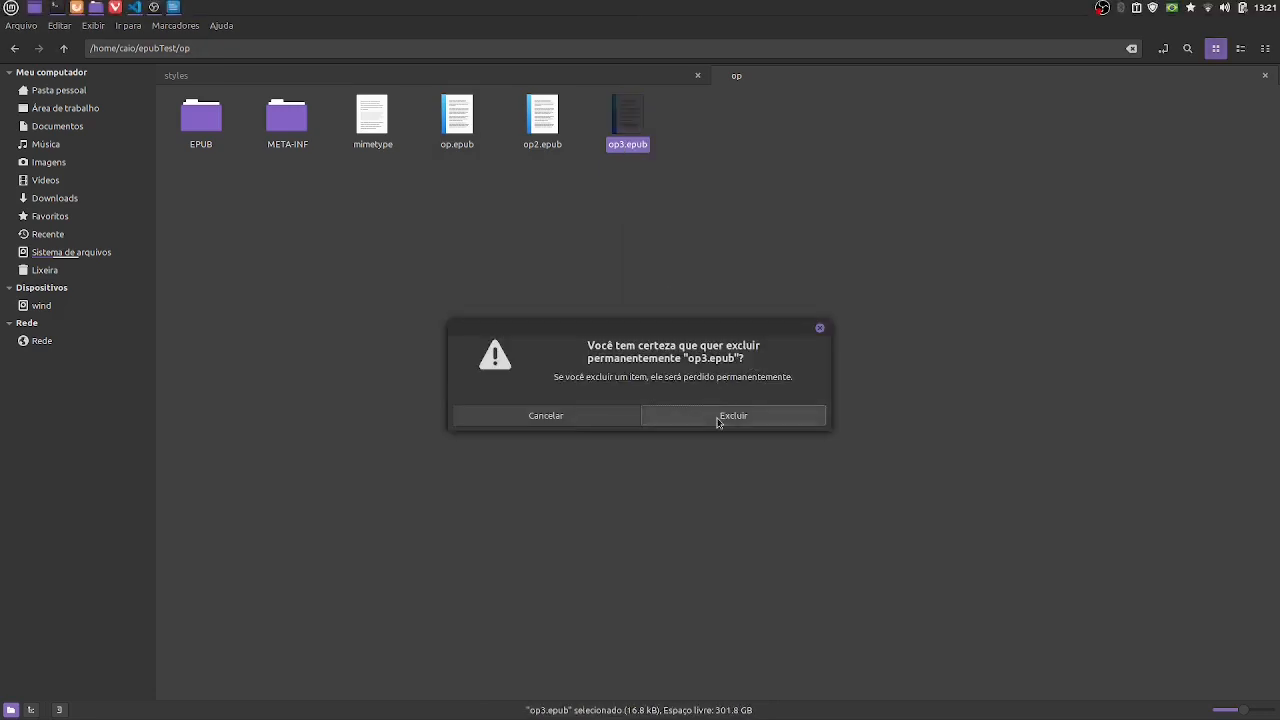
pyautogui.click(717, 416)
# - Switch to Visual Studio Code, set the p rule's font-family to Georgia, 'Times New Roman', Times, serif, and save the stylesheet
pyautogui.hotkey('alt', 'Tab')
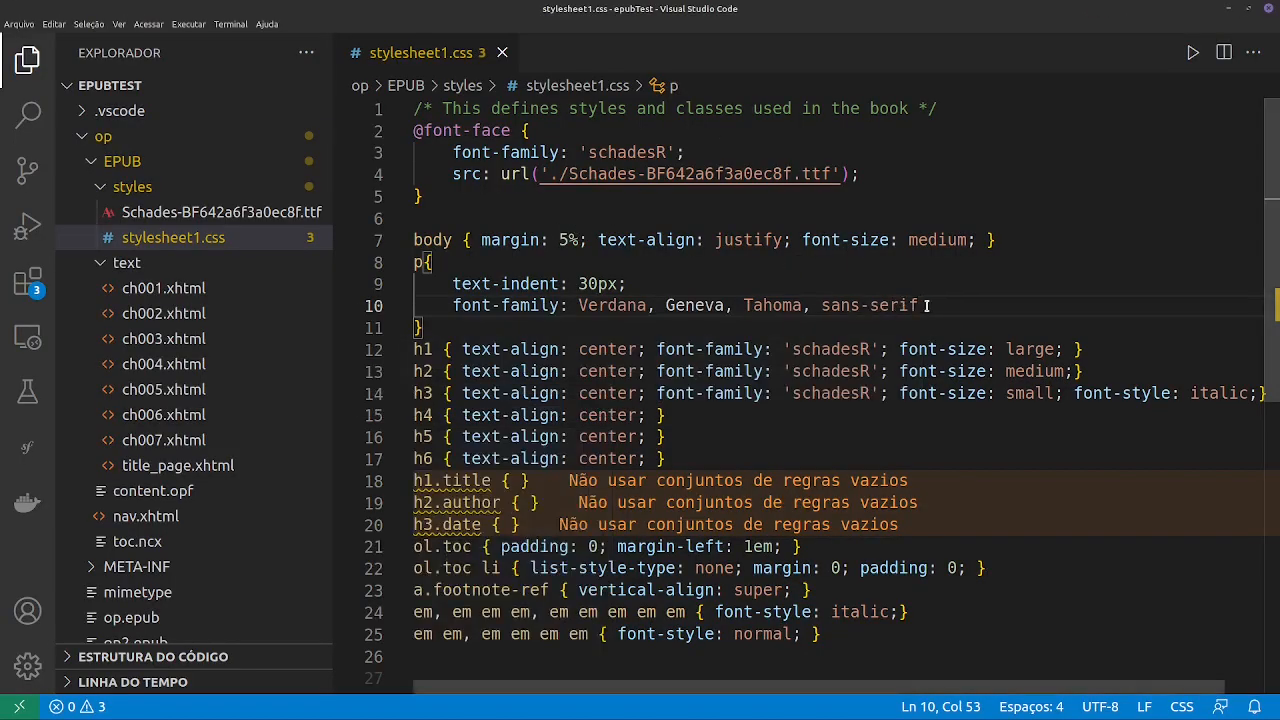
pyautogui.moveTo(920, 305); pyautogui.dragTo(576, 305)
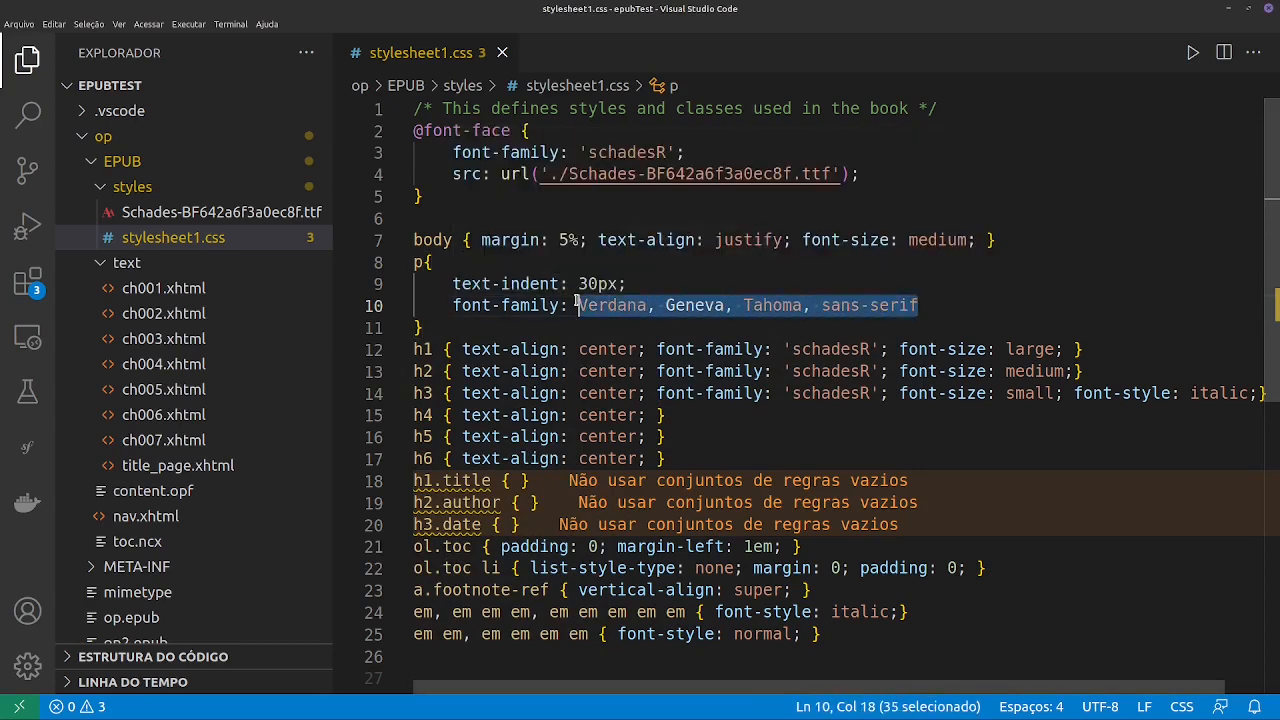
pyautogui.press('BackSpace')
pyautogui.hotkey('ctrl', 'space')
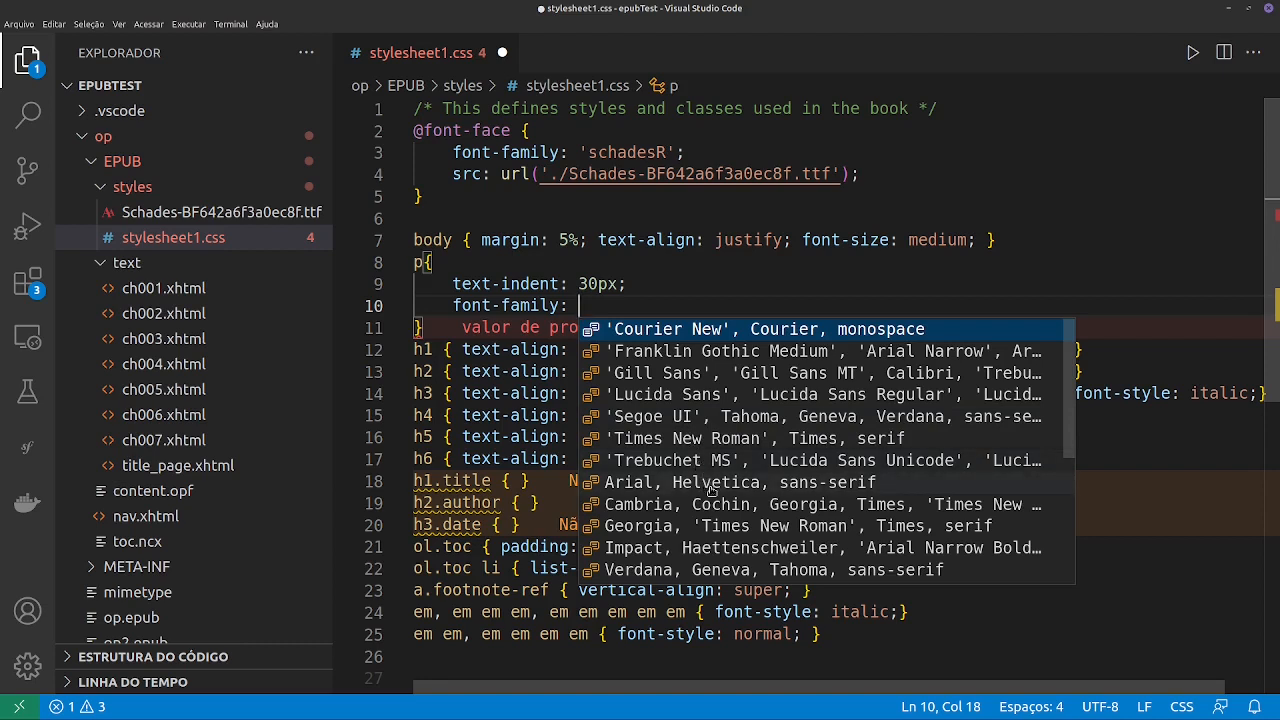
pyautogui.click(764, 525)
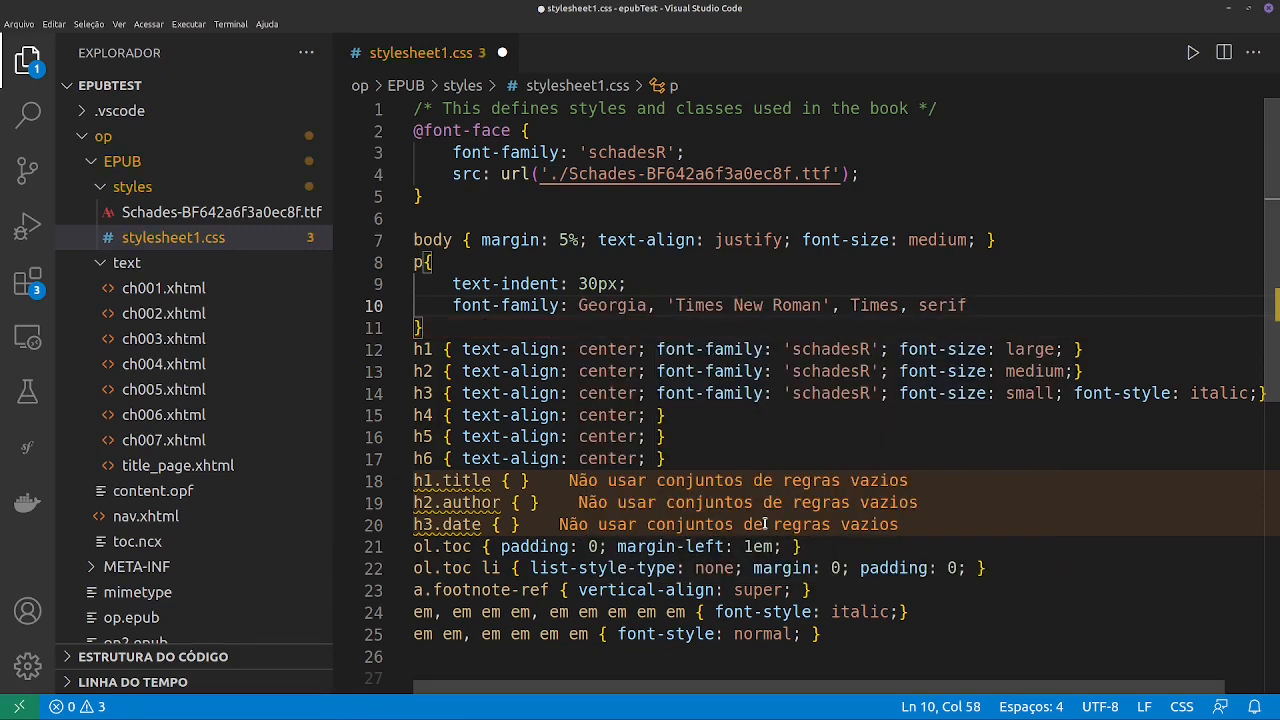
pyautogui.hotkey('ctrl', 's')
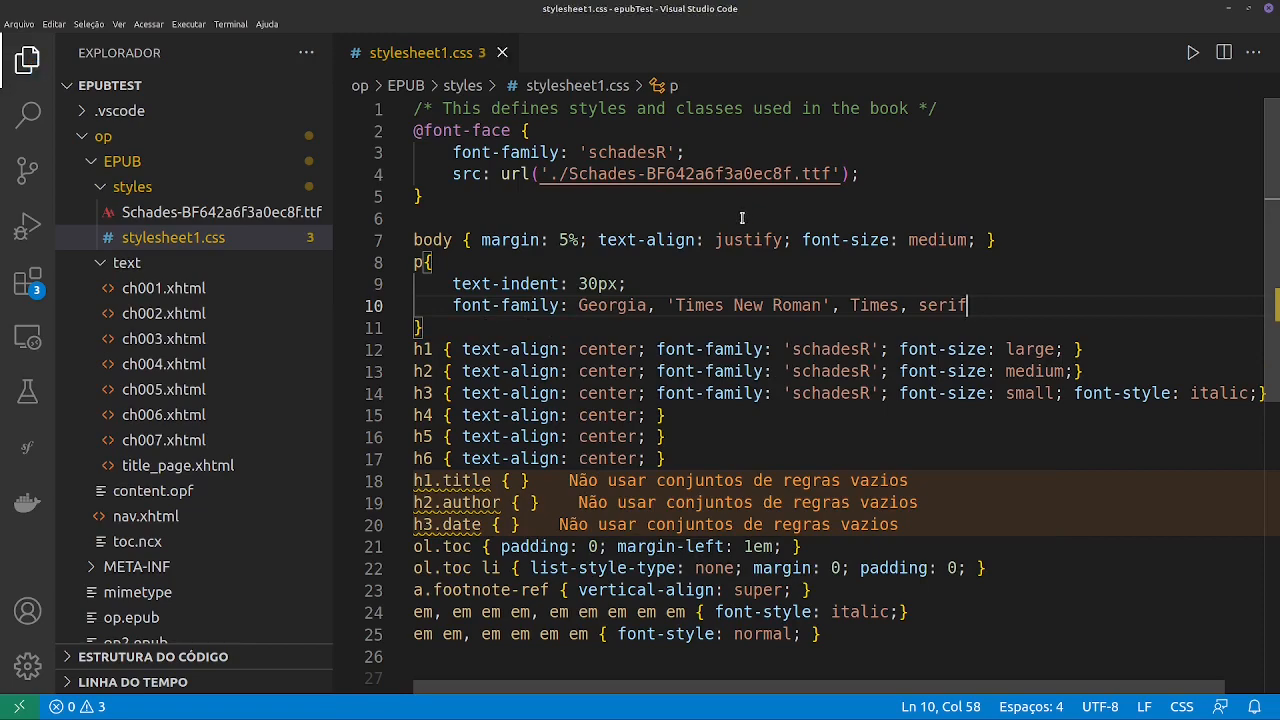
# - Return to the file manager and compress EPUB, META-INF and mimetype into a zip archive named op3
pyautogui.hotkey('alt', 'Tab')
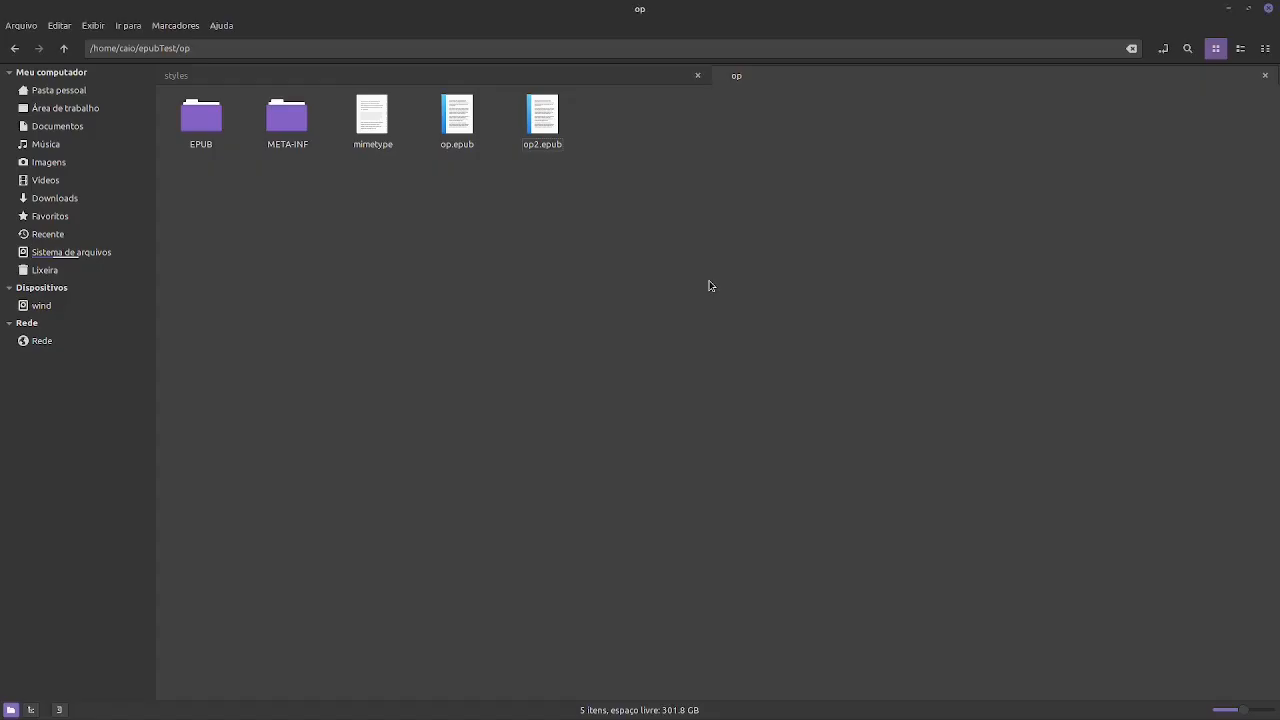
pyautogui.click(201, 118)
pyautogui.keyDown('shift'); pyautogui.click(366, 128); pyautogui.keyUp('shift')
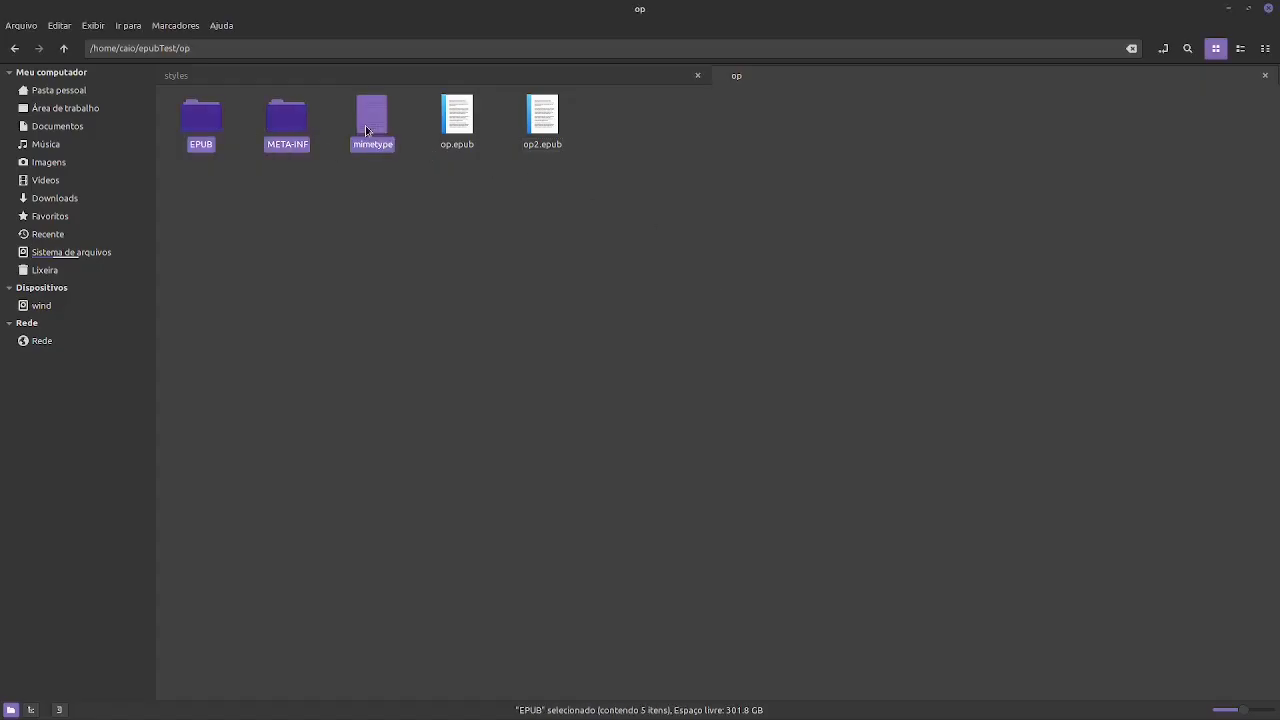
pyautogui.rightClick(282, 126)
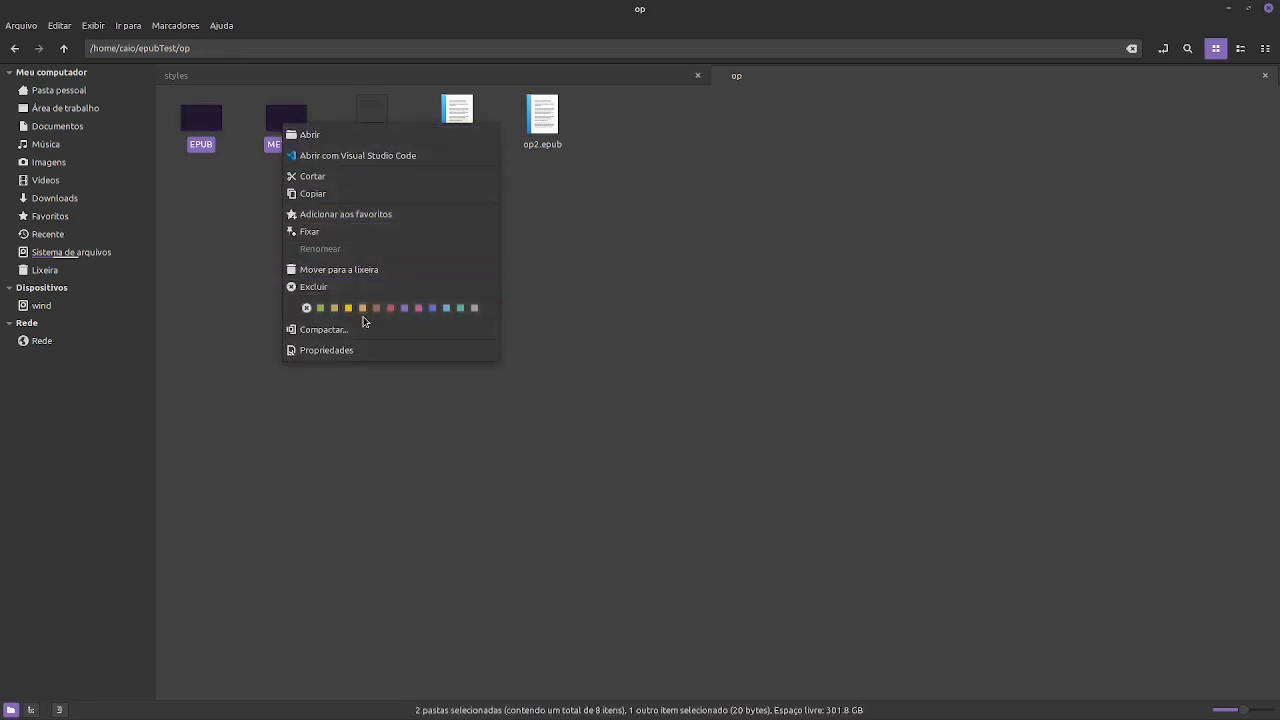
pyautogui.click(352, 333)
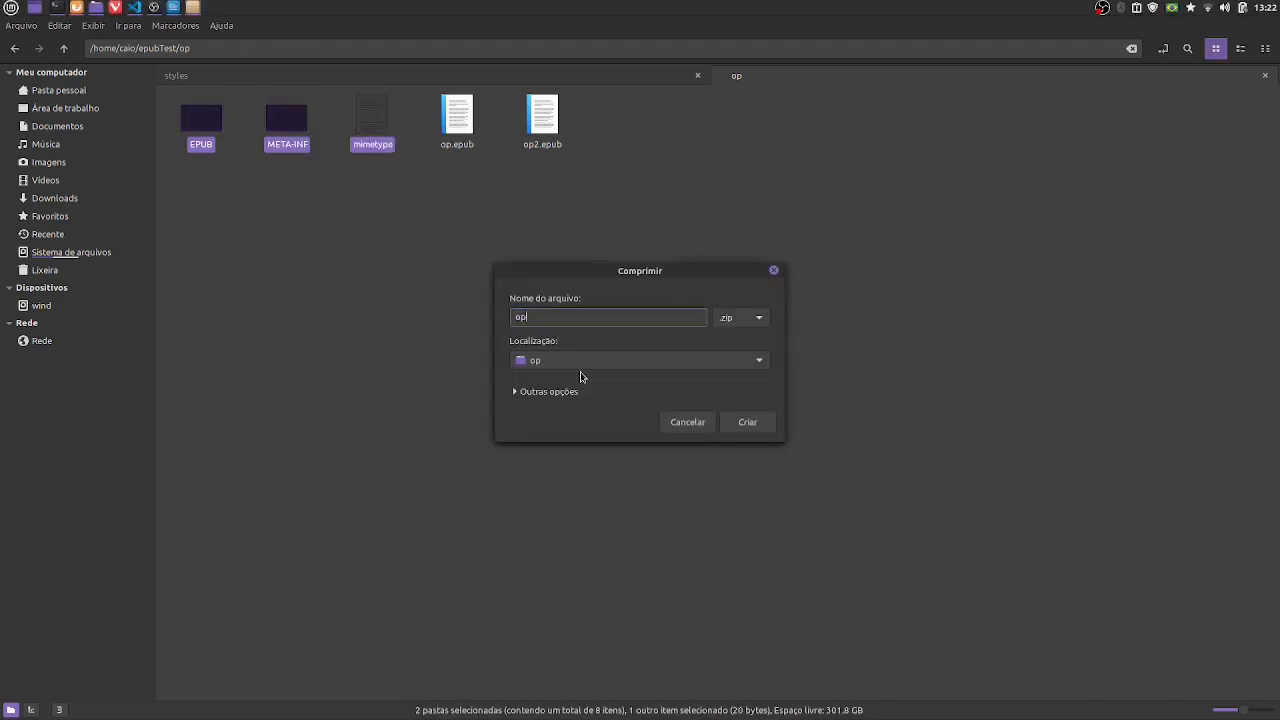
pyautogui.write('3')
pyautogui.press('Return')
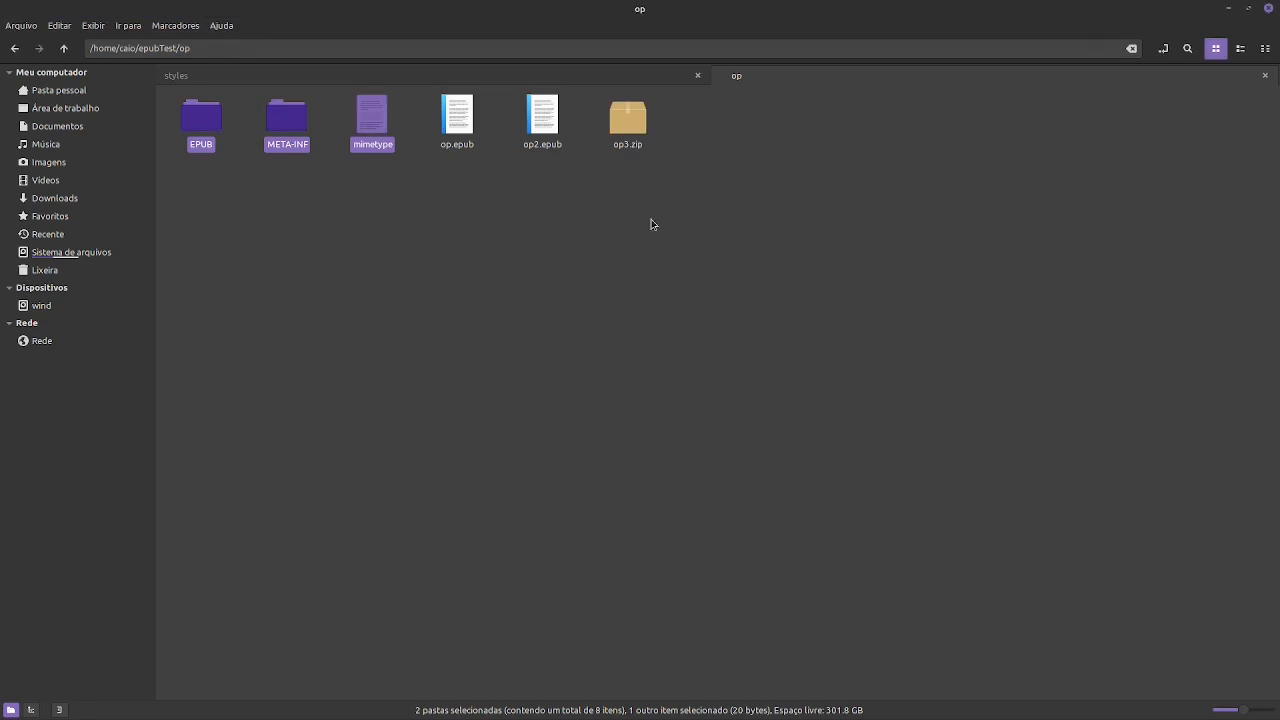
# - Change the extension of the new op3.zip archive to make it op3.epub
pyautogui.press('F2')
pyautogui.click(655, 144)
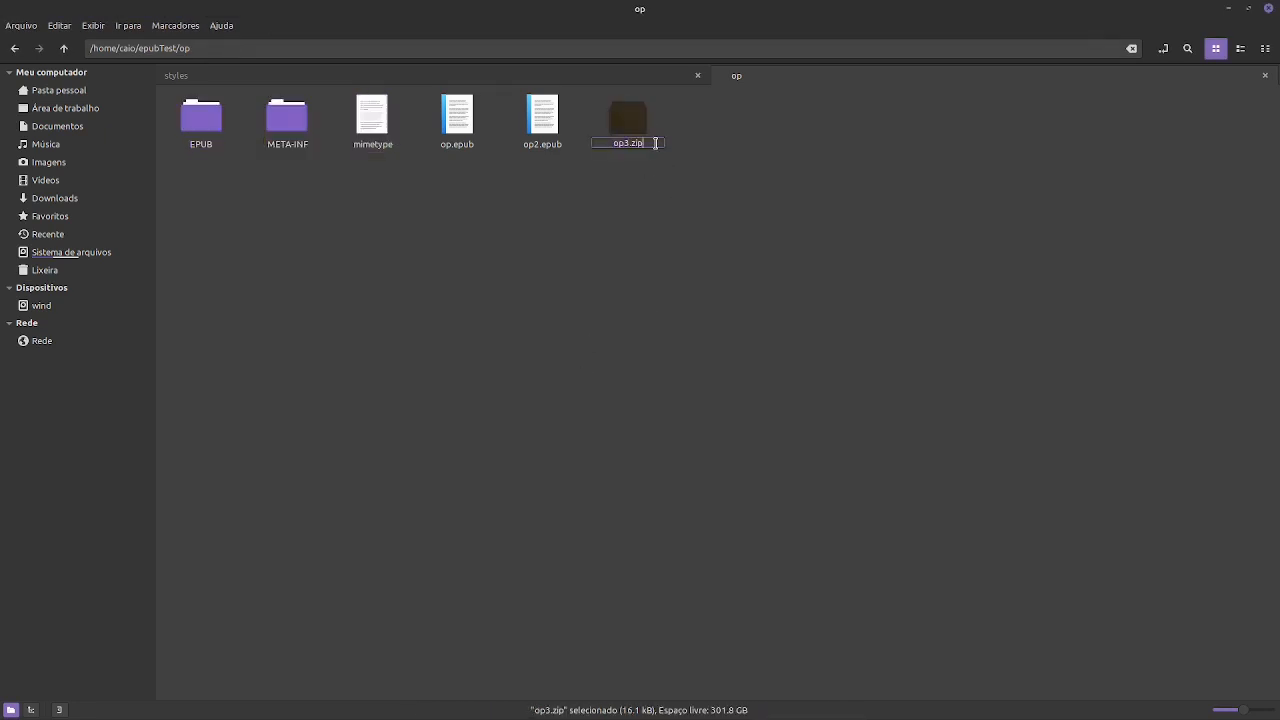
pyautogui.press('BackSpace')
pyautogui.press('BackSpace')
pyautogui.press('BackSpace')
pyautogui.write('epub')
pyautogui.press('Return')
# - Open op3.epub in the e-book viewer and examine the paragraph font in the Habitant ut inceptos chapter
pyautogui.rightClick(635, 119)
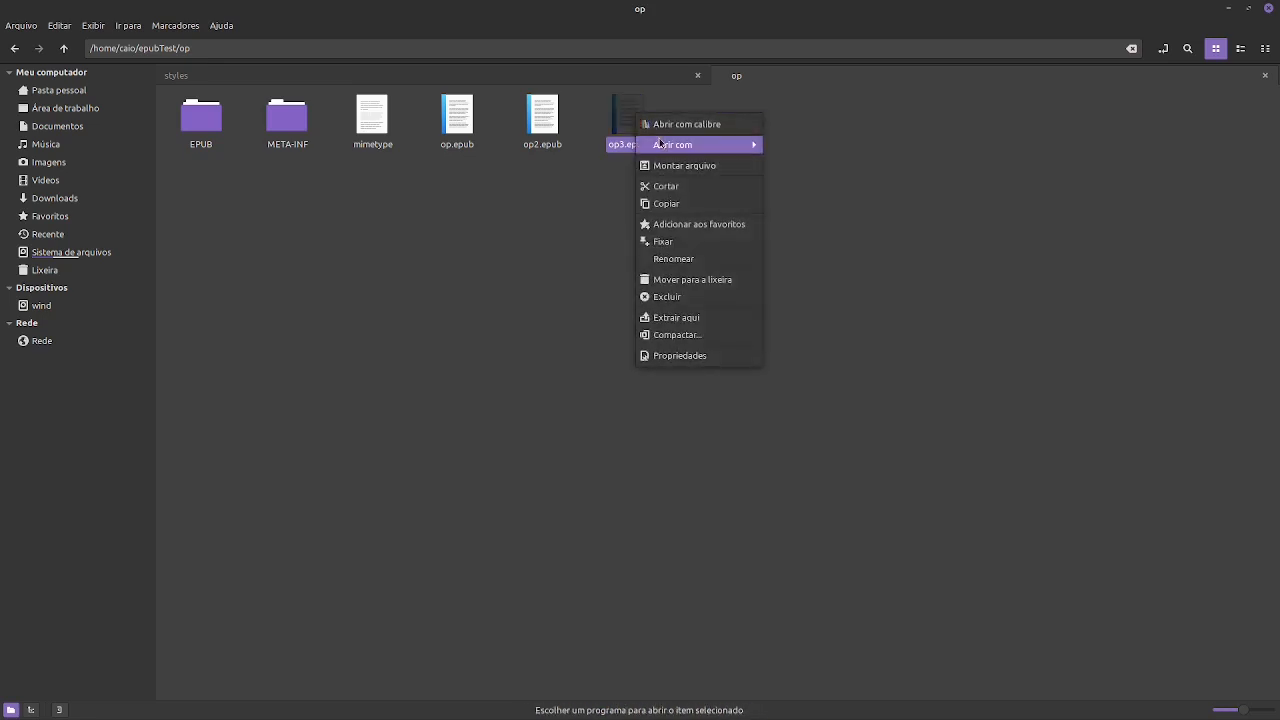
pyautogui.moveTo(700, 145)
pyautogui.click(820, 165)
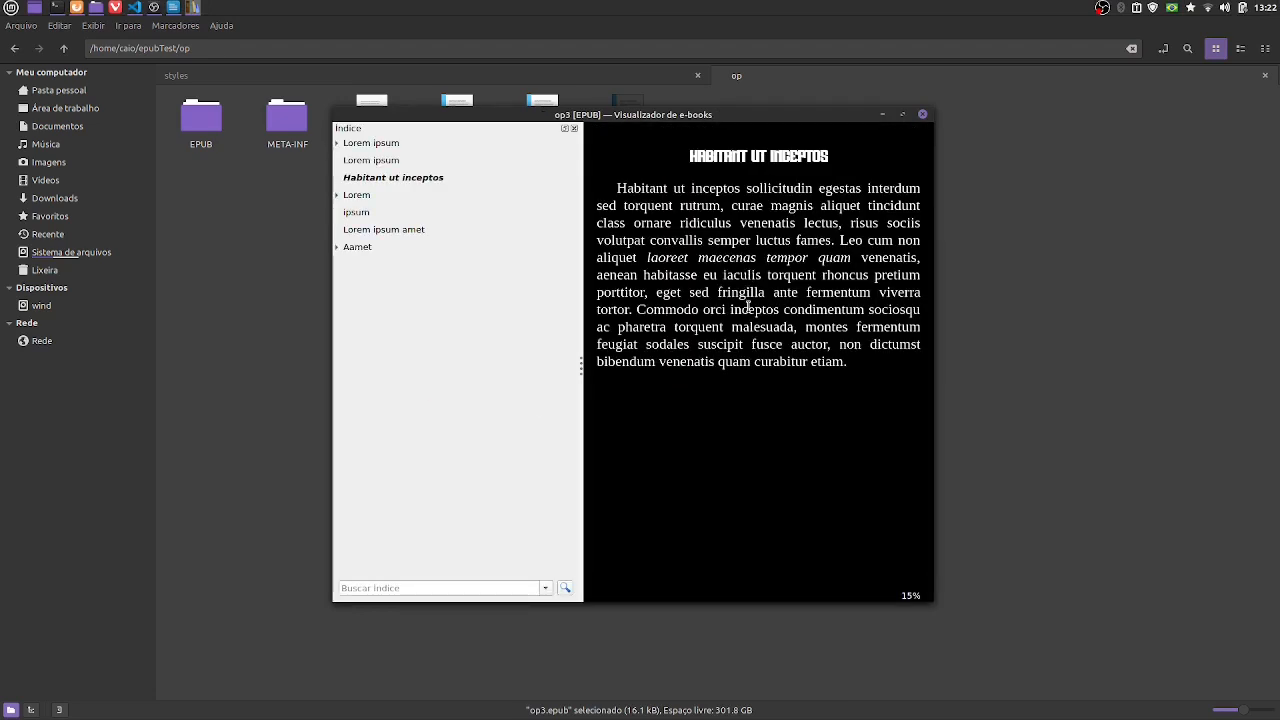
pyautogui.moveTo(615, 183); pyautogui.dragTo(858, 383)
pyautogui.click(765, 305)
# - Page through the chapters from Lorem to Aamet and back, examining the paragraph and heading fonts
pyautogui.scroll(-2, 774, 330)
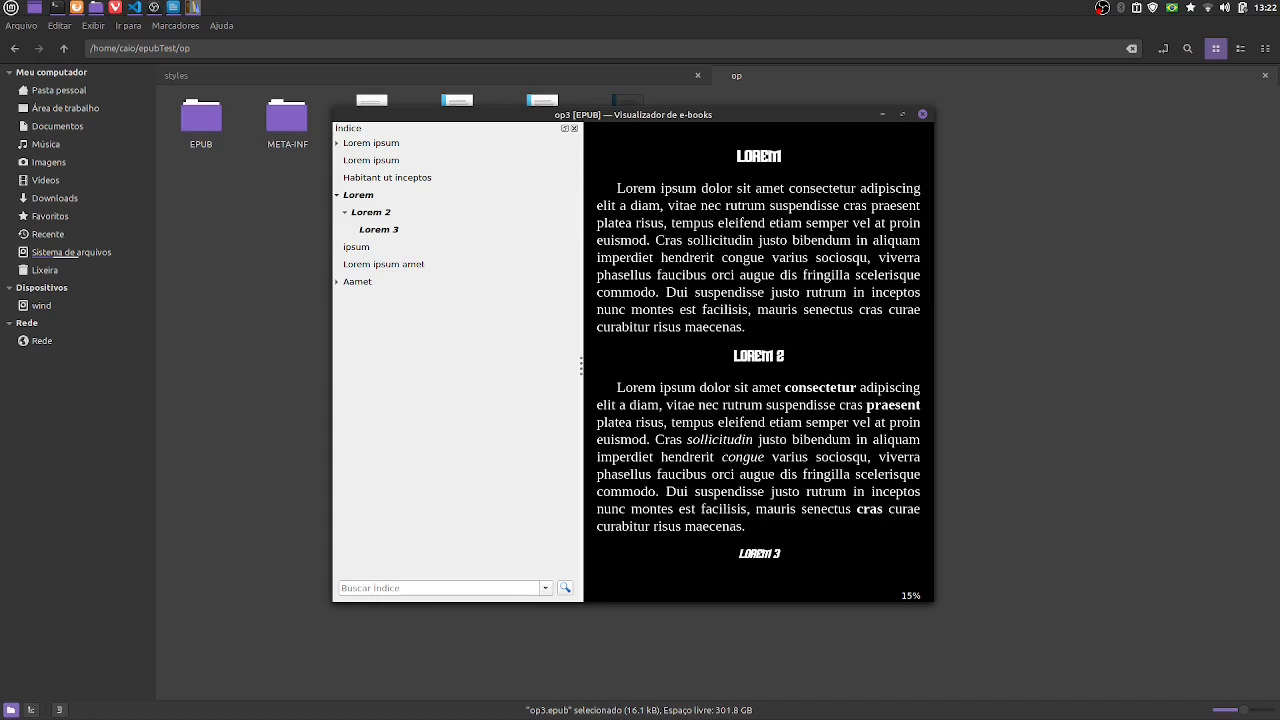
pyautogui.press('Right')
pyautogui.press('Left')
pyautogui.press('Right')
pyautogui.press('Right')
pyautogui.press('Right')
pyautogui.press('Right')
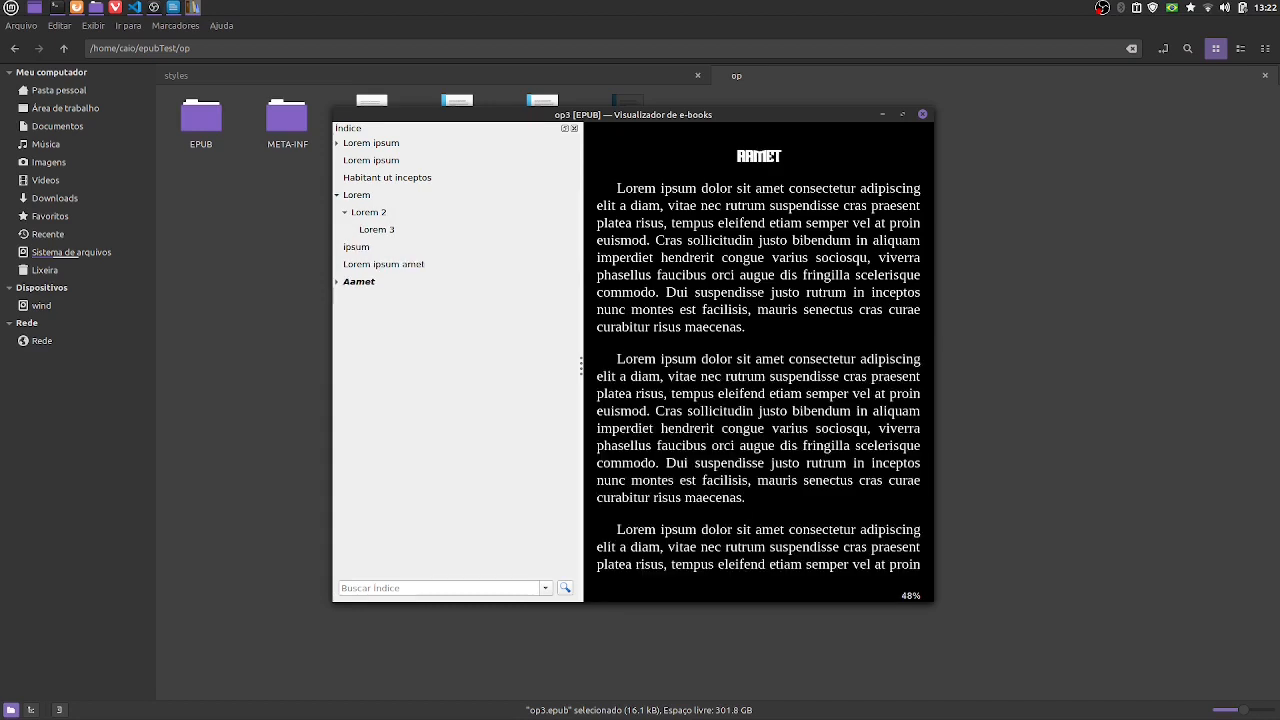
pyautogui.press('Left')
pyautogui.press('Left')
pyautogui.press('Left')
pyautogui.press('Left')
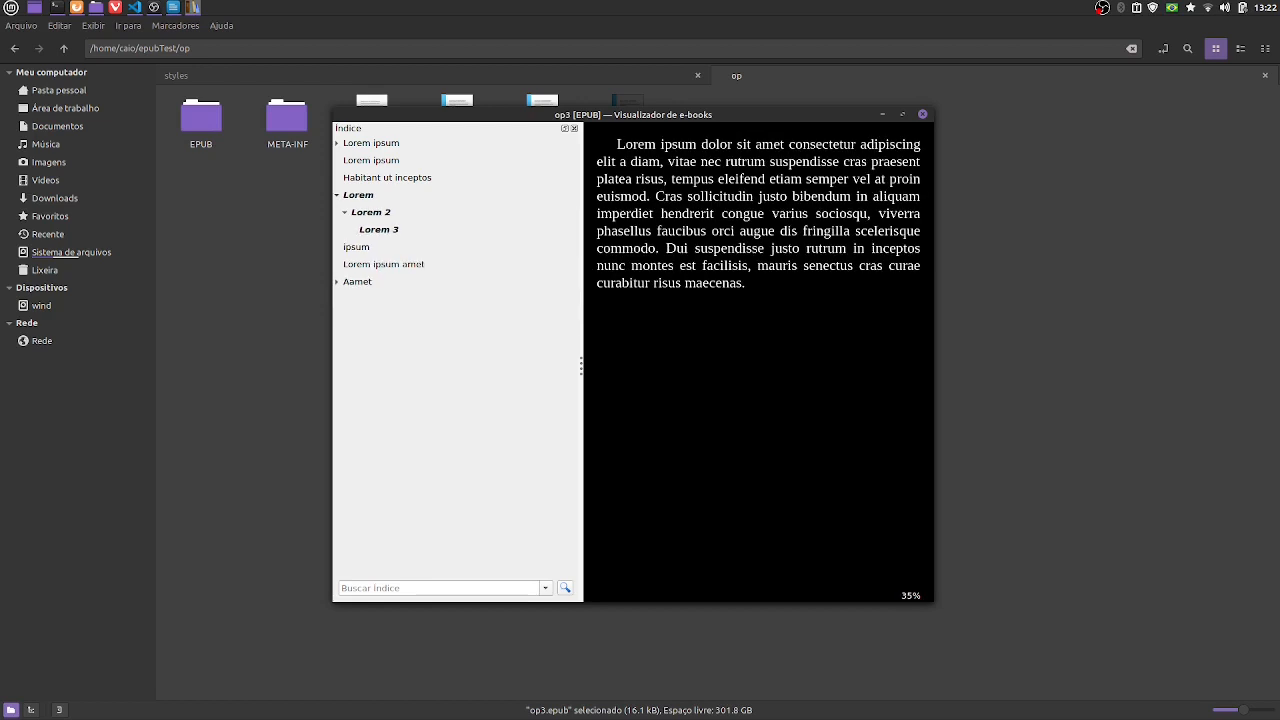
pyautogui.press('Left')
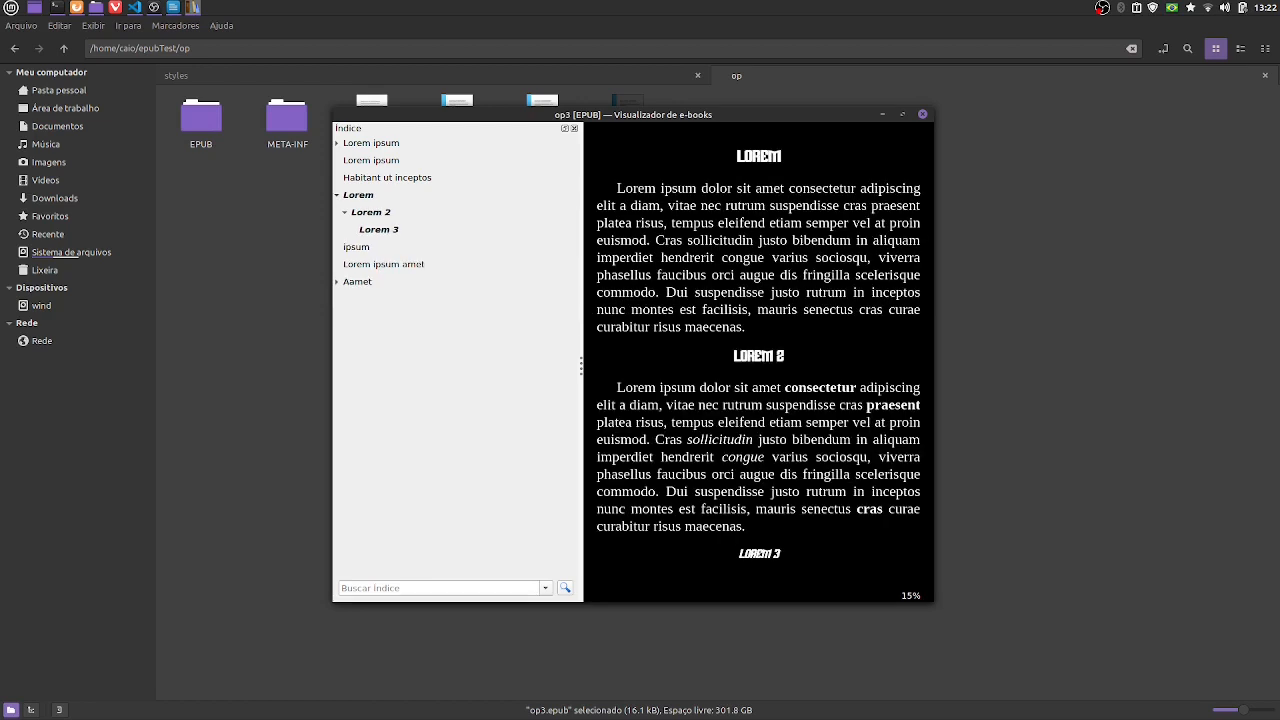